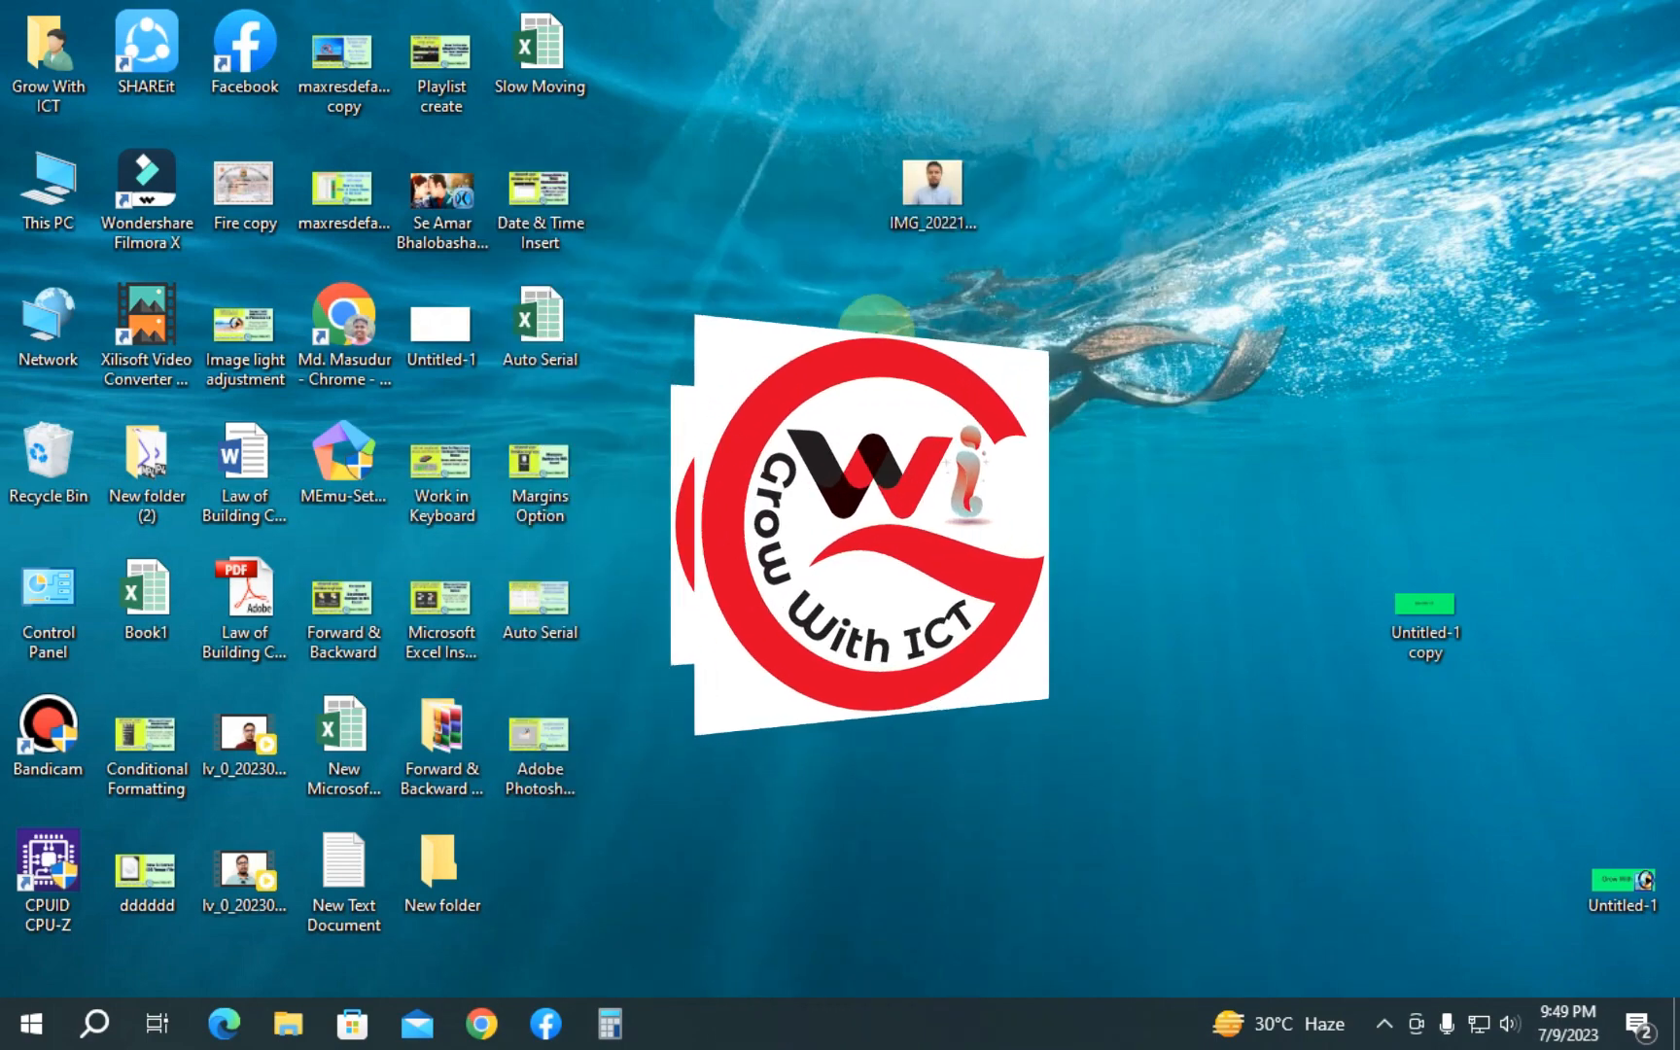
- Open the photo IMG_20221007_101638.jpg from the Desktop
right_click(848, 297)
left_click(900, 376)
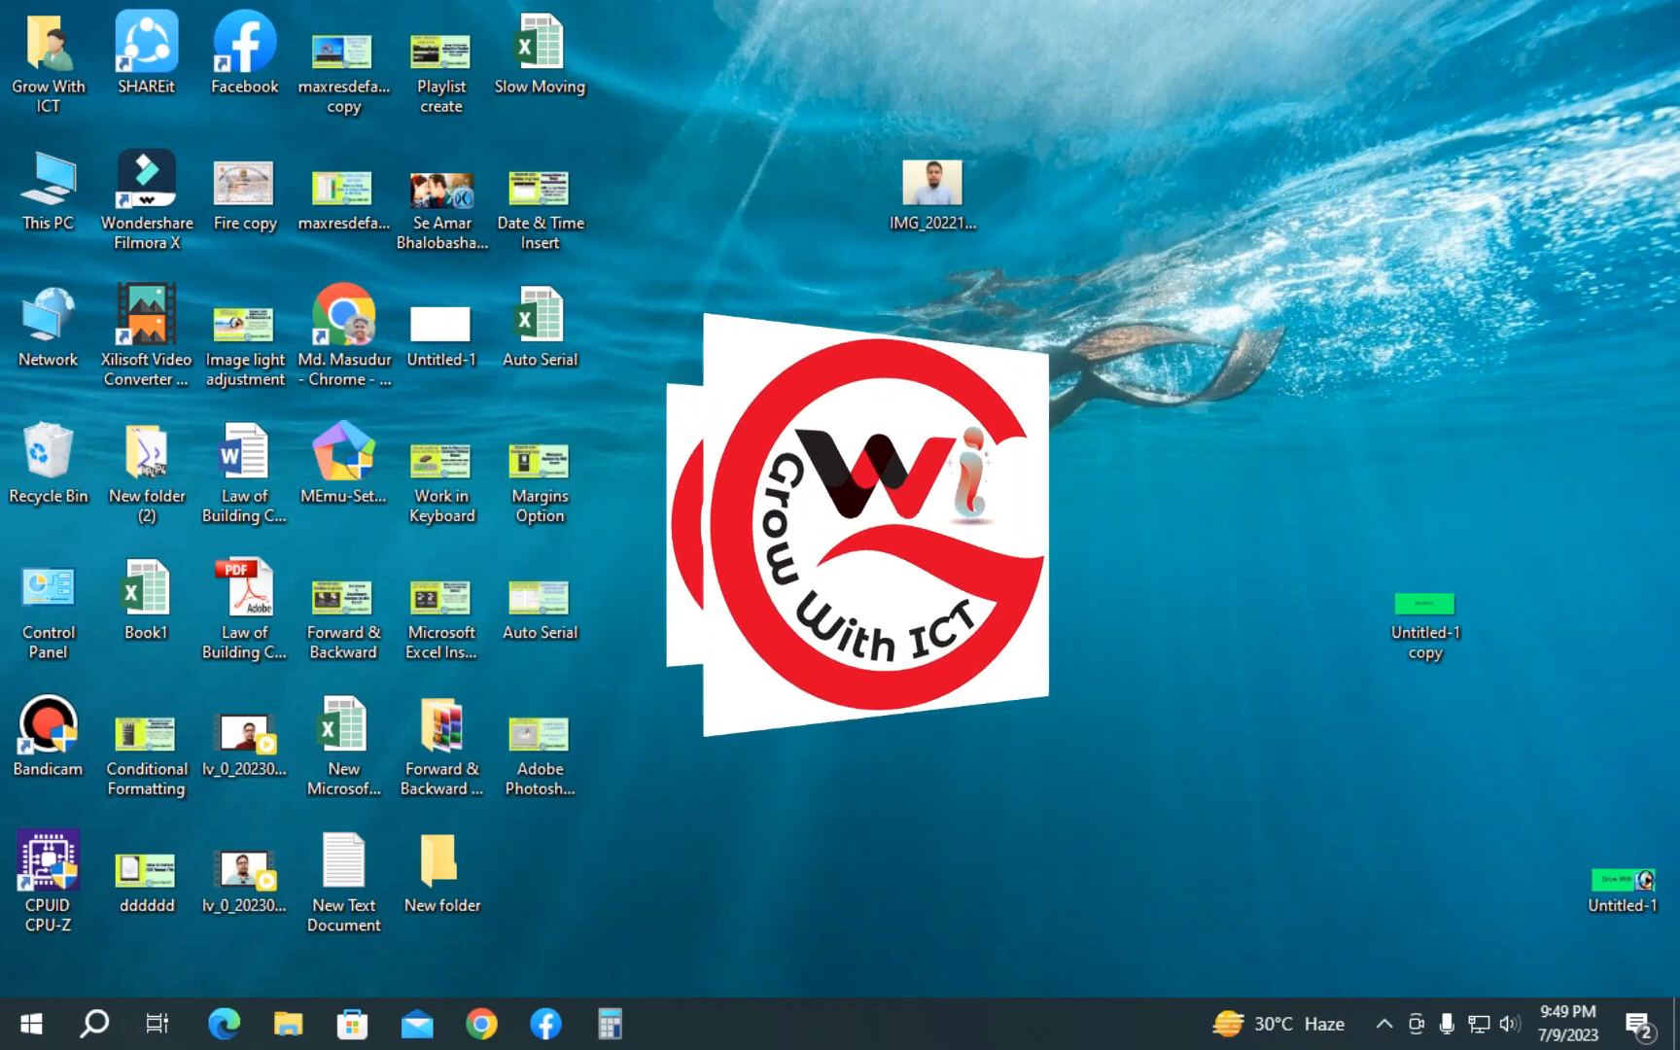
key("super")
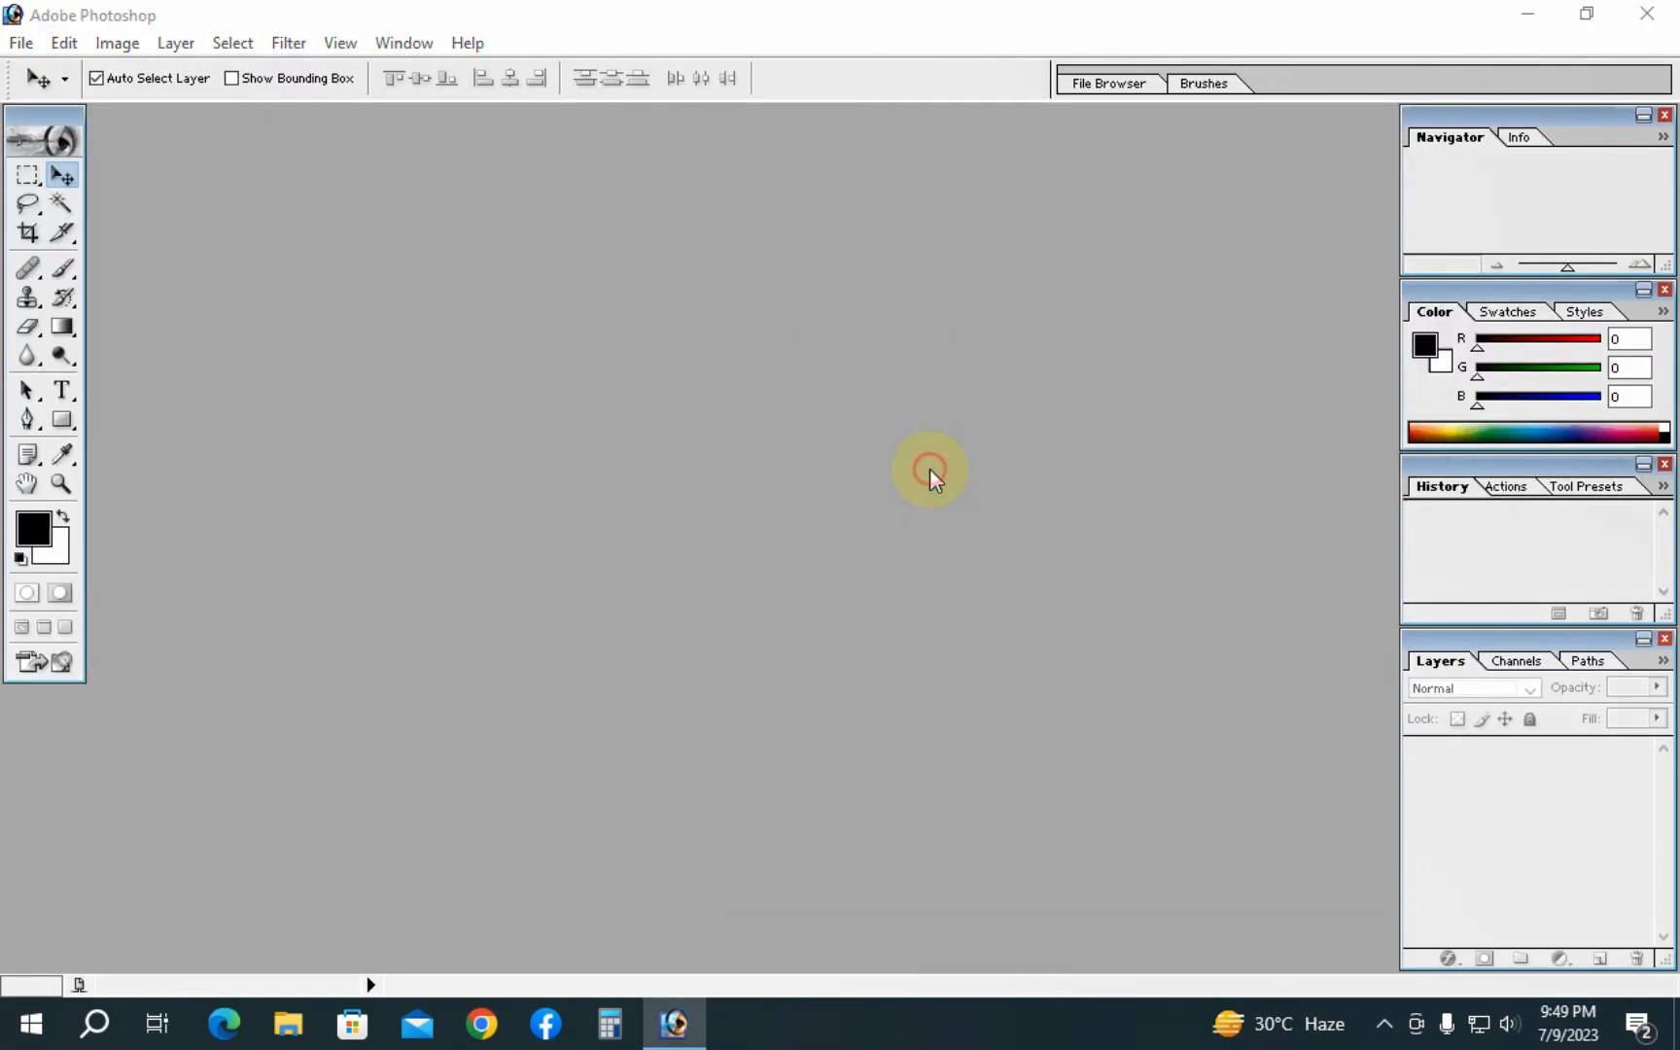
double_click(930, 469)
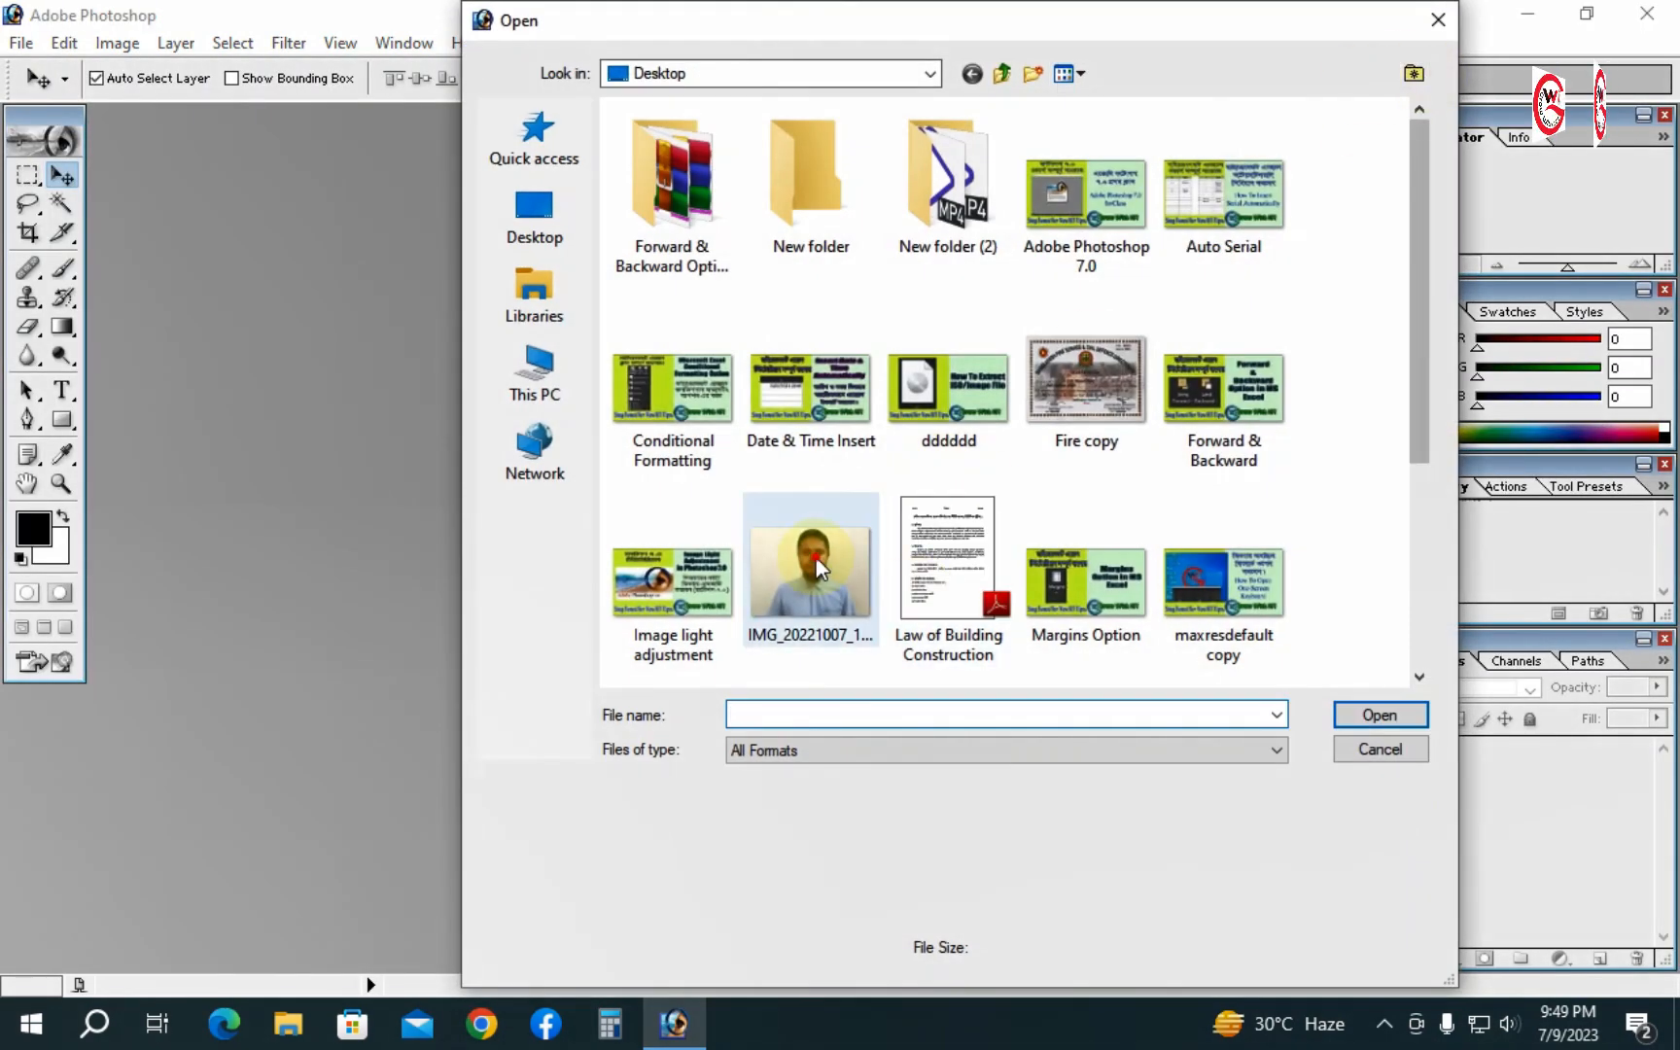
double_click(815, 558)
left_click(757, 141)
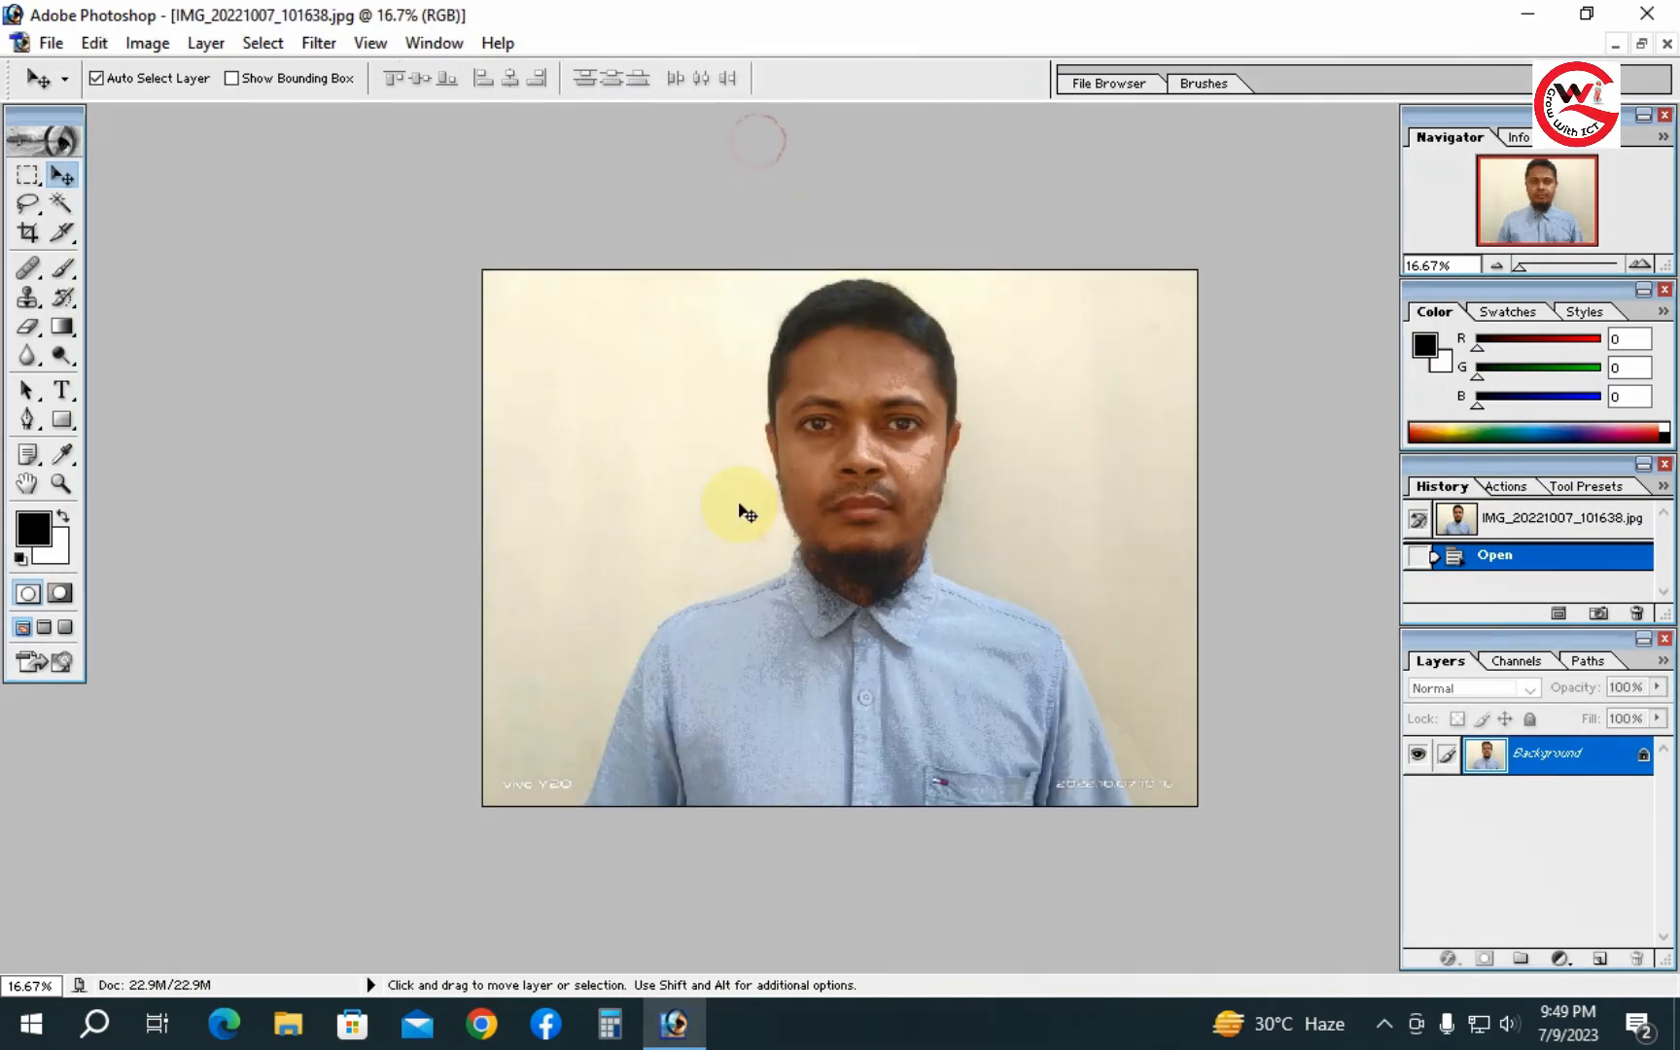
- Zoom in on the person's left shoulder and select the Pen tool
left_click(810, 551, "ctrl")
left_click(809, 551, "ctrl")
left_click_drag(834, 574, 864, 716)
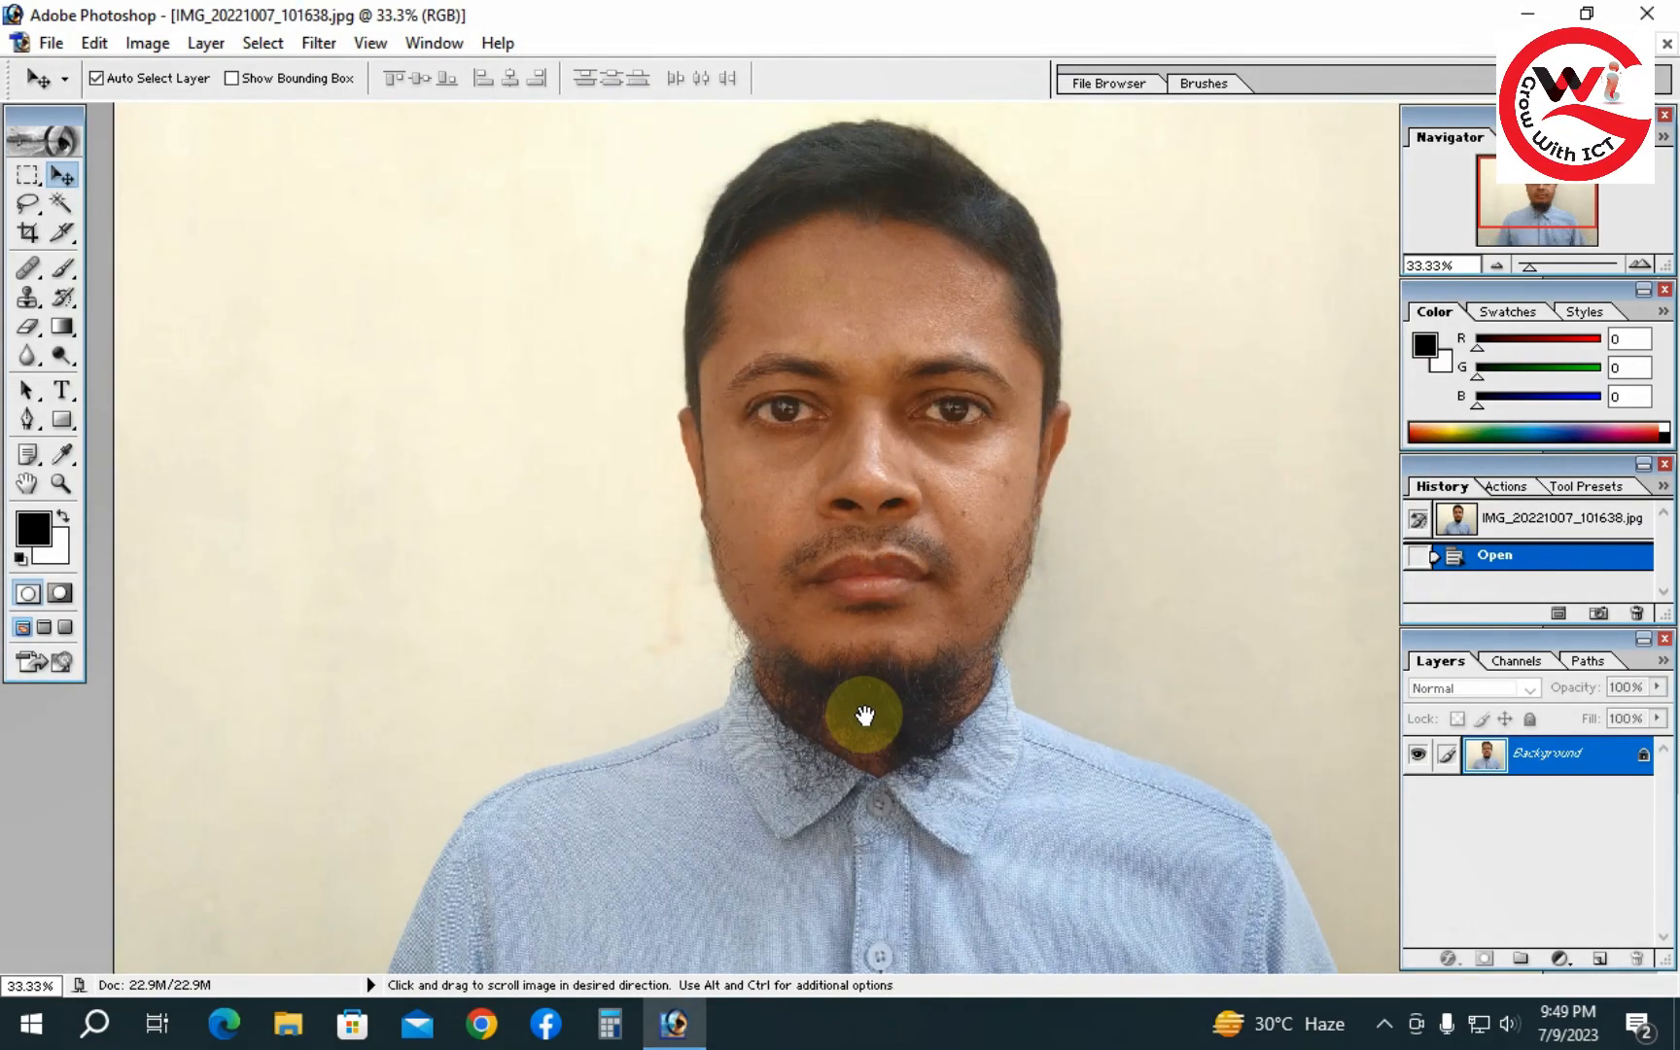
left_click(889, 525, "alt")
left_click(893, 521, "alt")
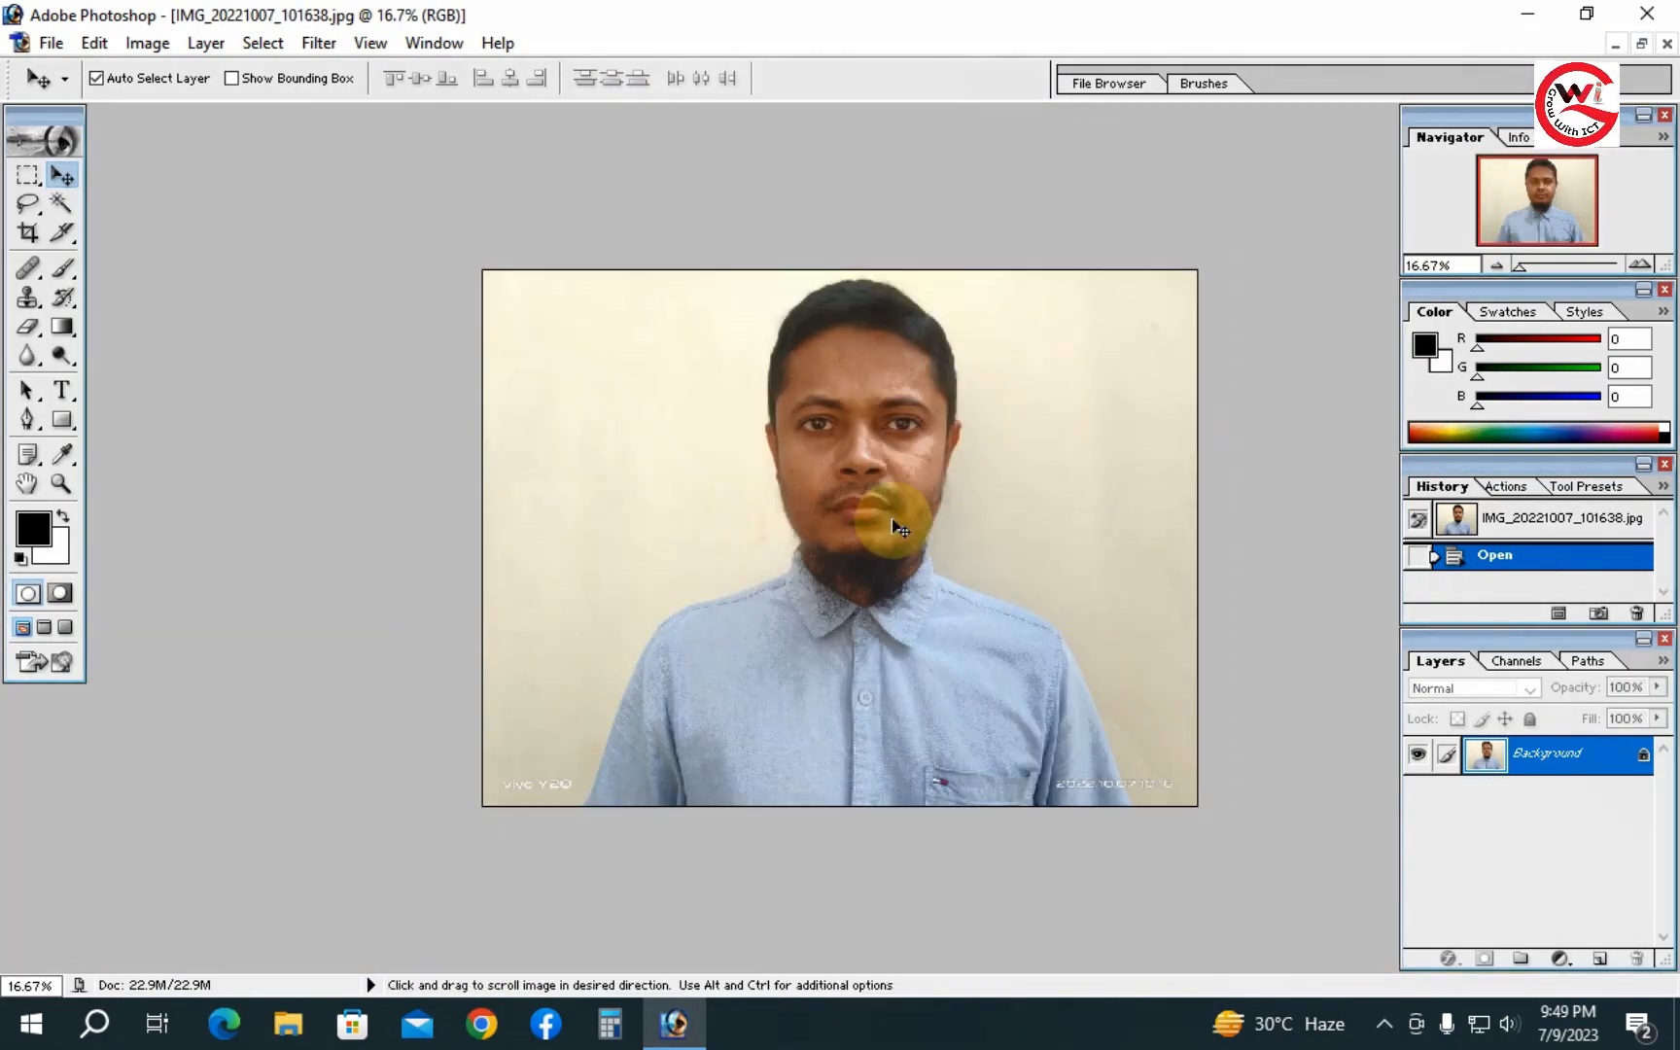
left_click(889, 506, "ctrl")
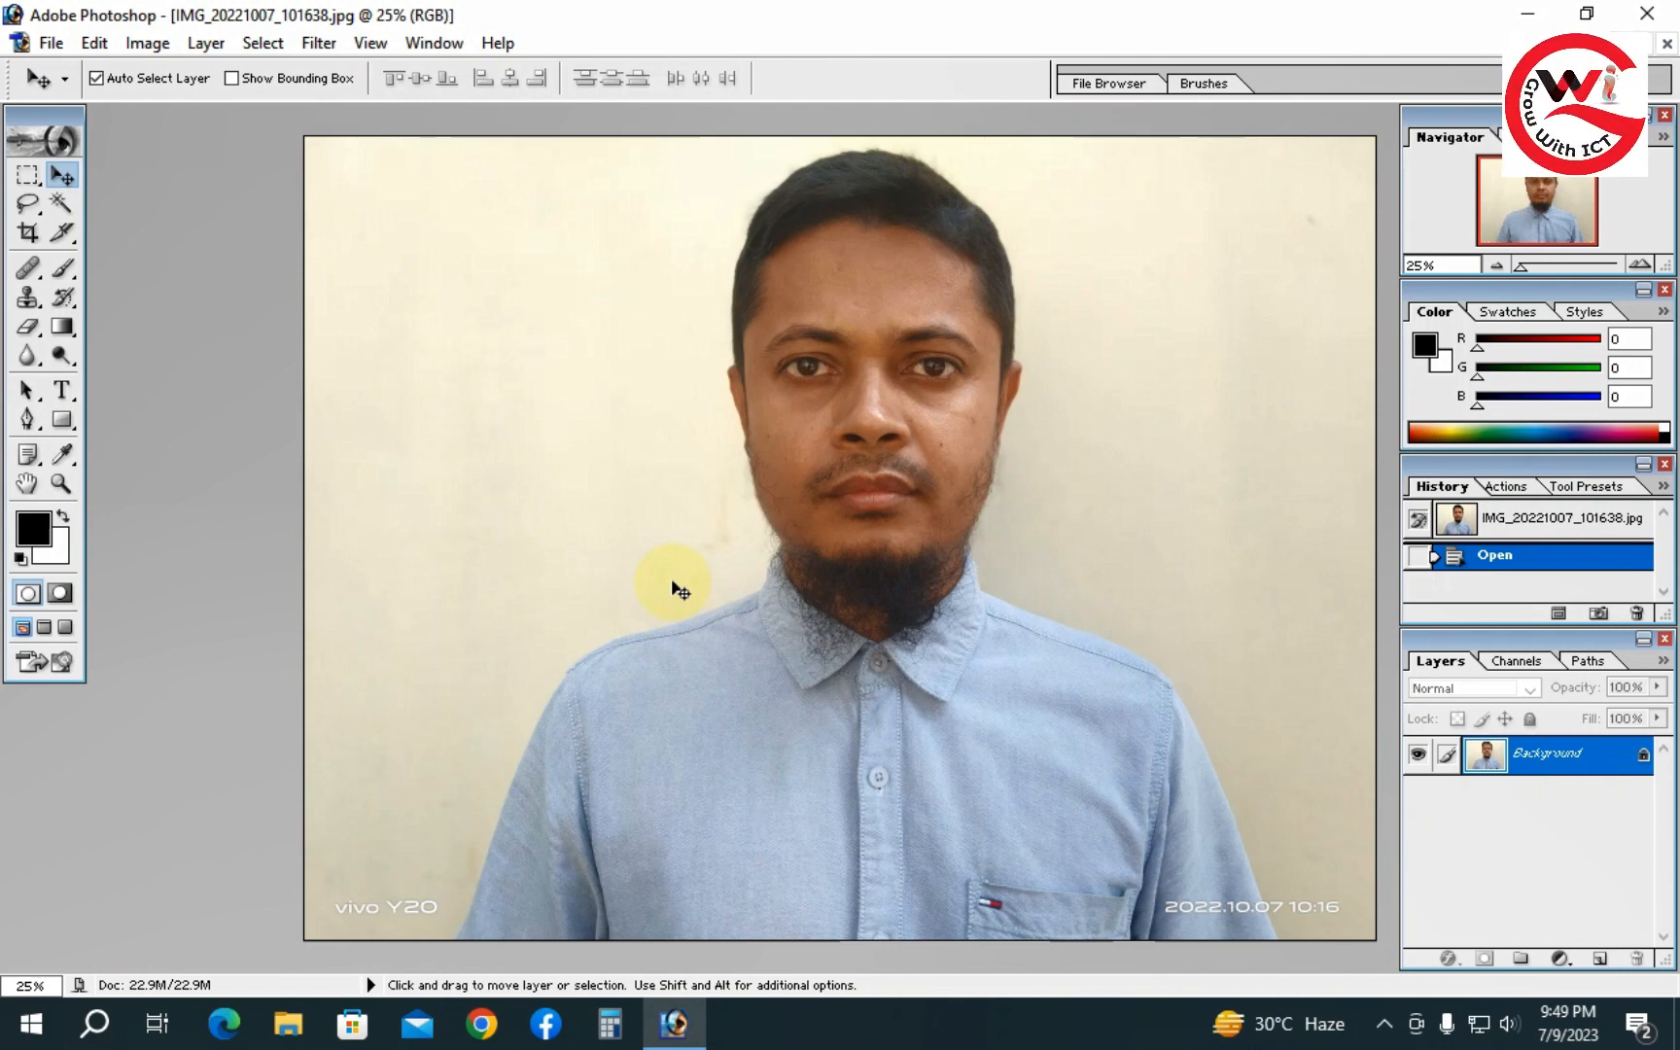
left_click(652, 623, "ctrl")
left_click(654, 614, "ctrl")
left_click_drag(596, 652, 686, 418)
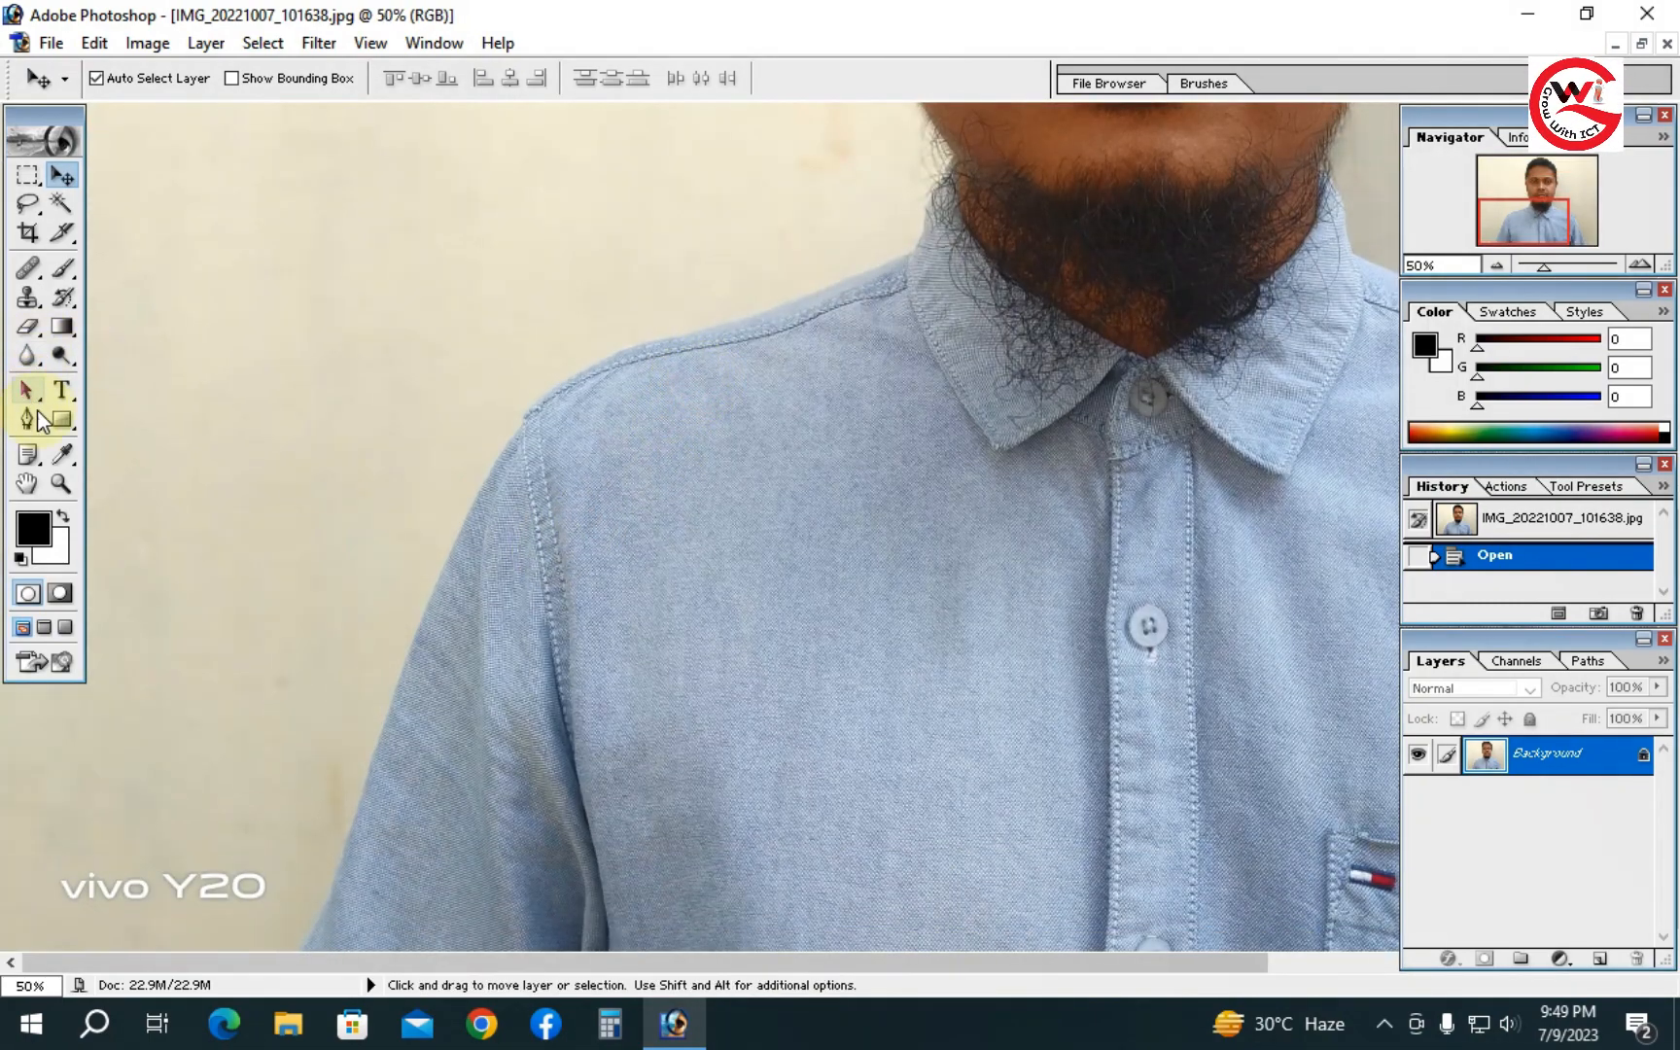
left_click(787, 478, "alt")
left_click(501, 582, "ctrl")
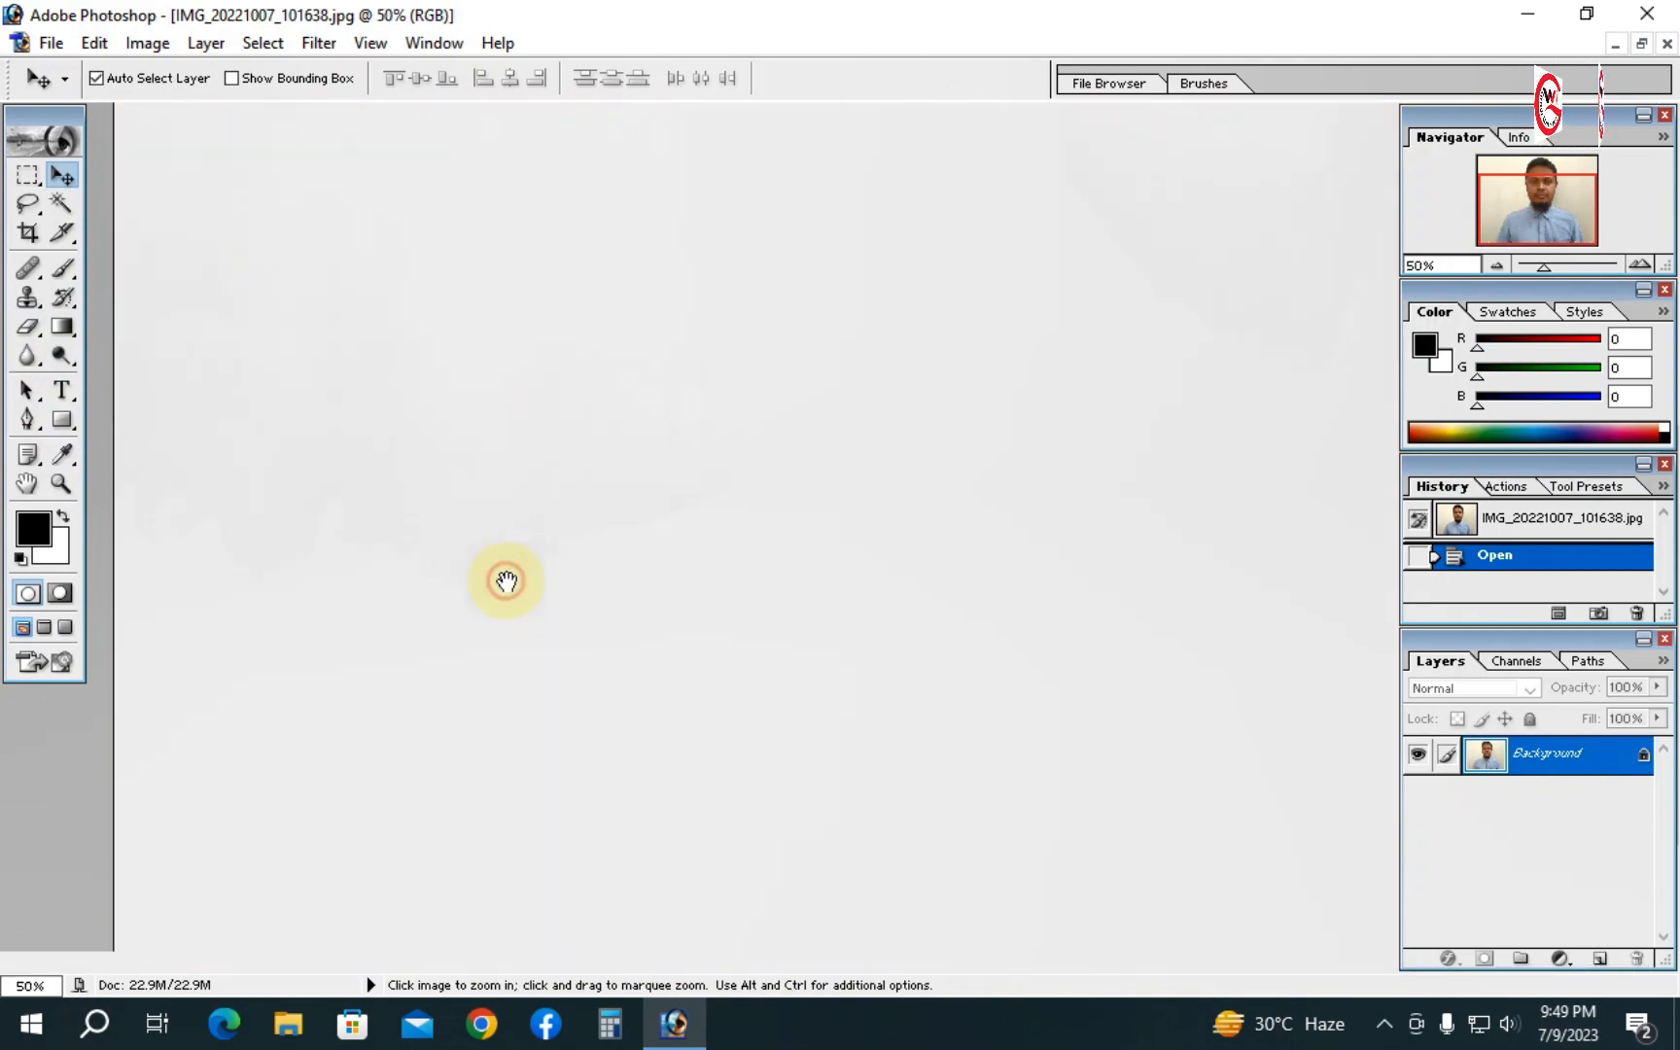
left_click_drag(501, 582, 768, 273)
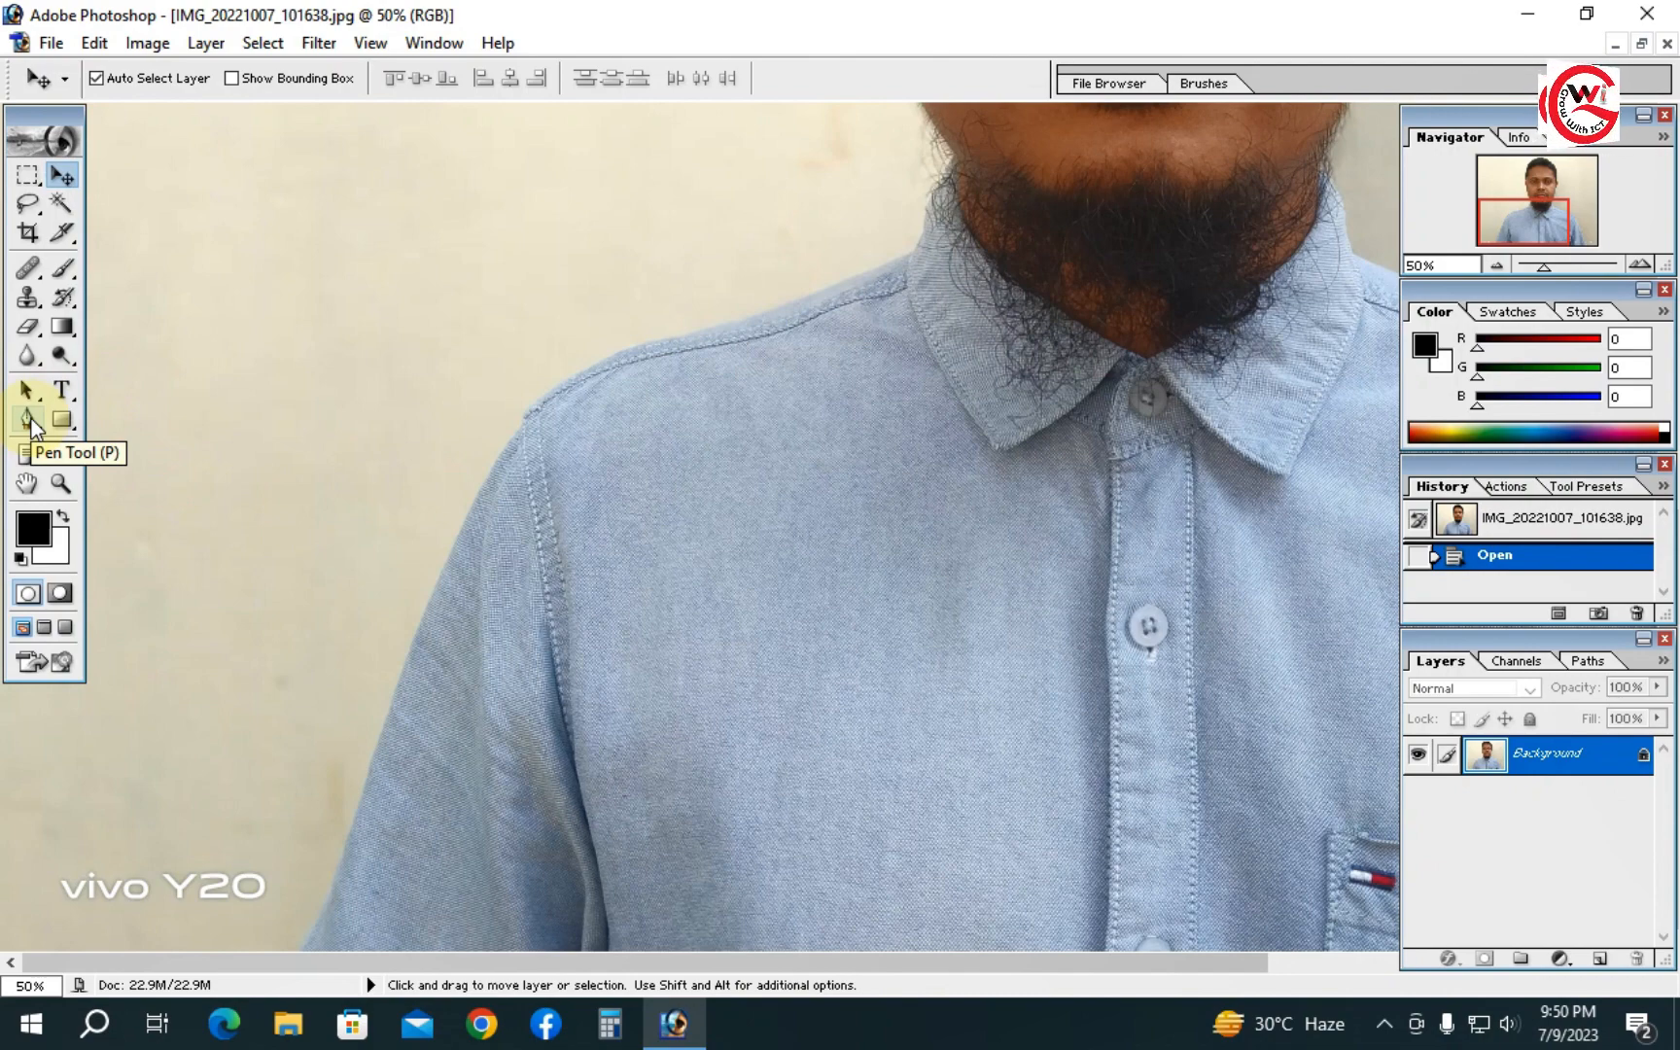
left_click(28, 424)
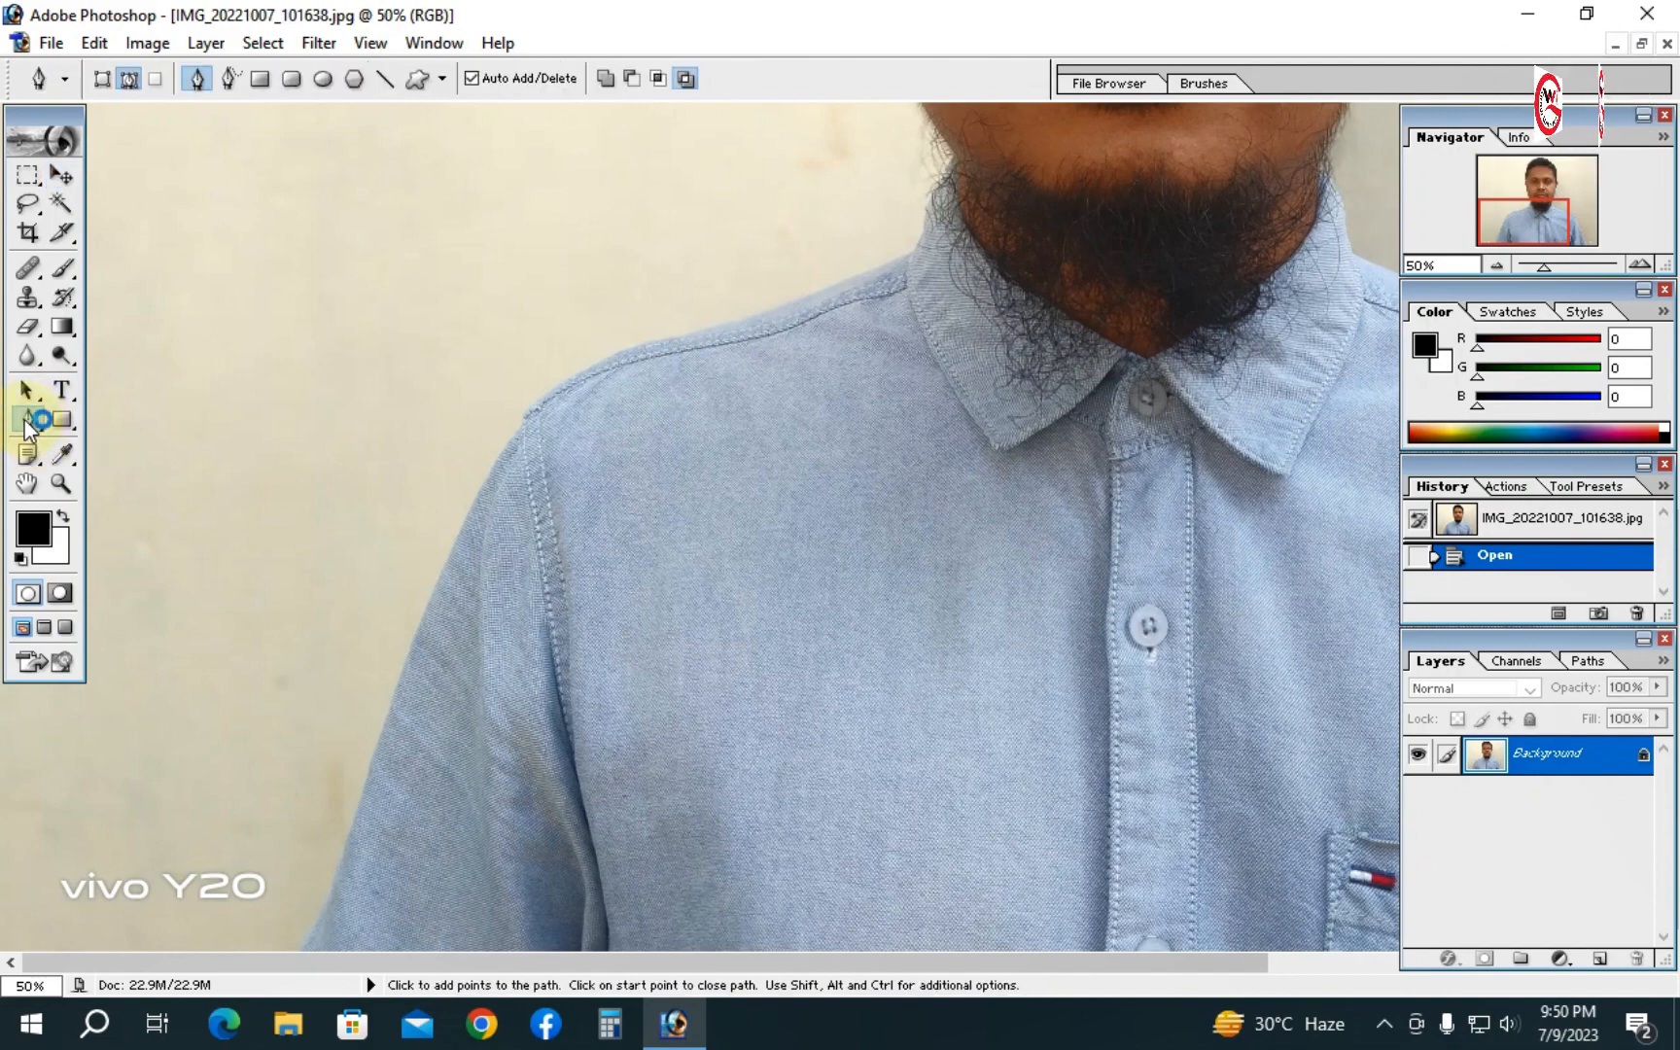
key("super+plus")
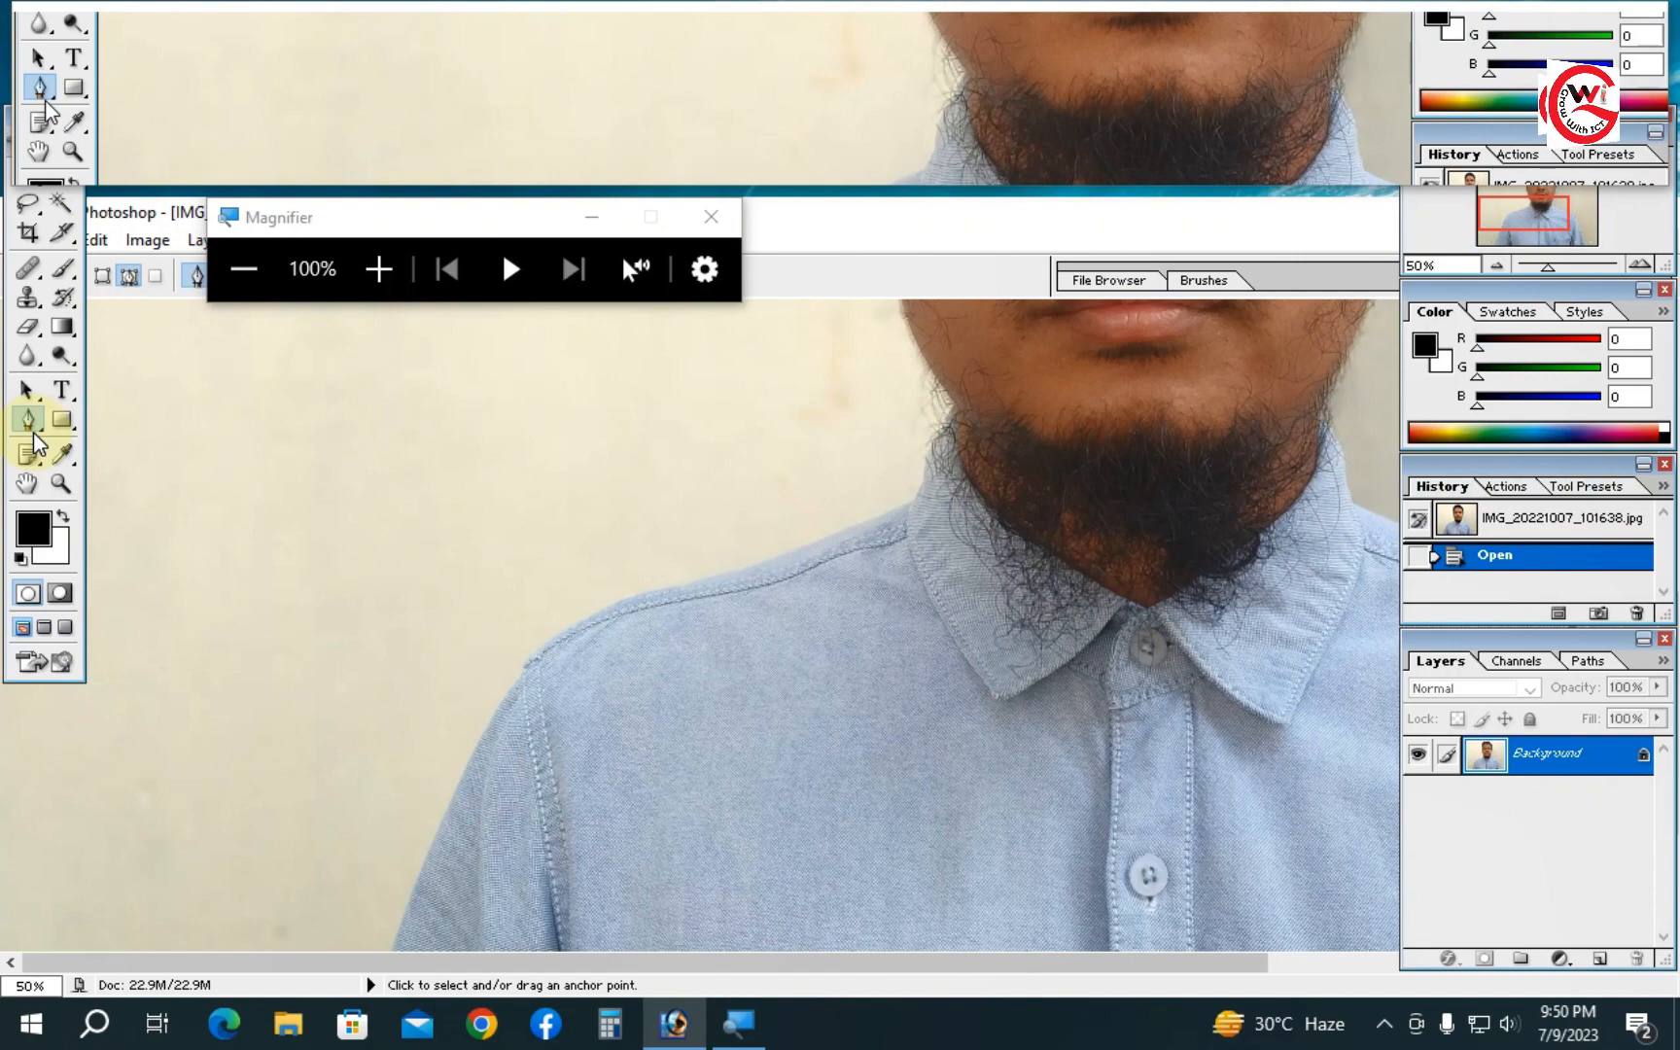
key("ctrl+alt+d")
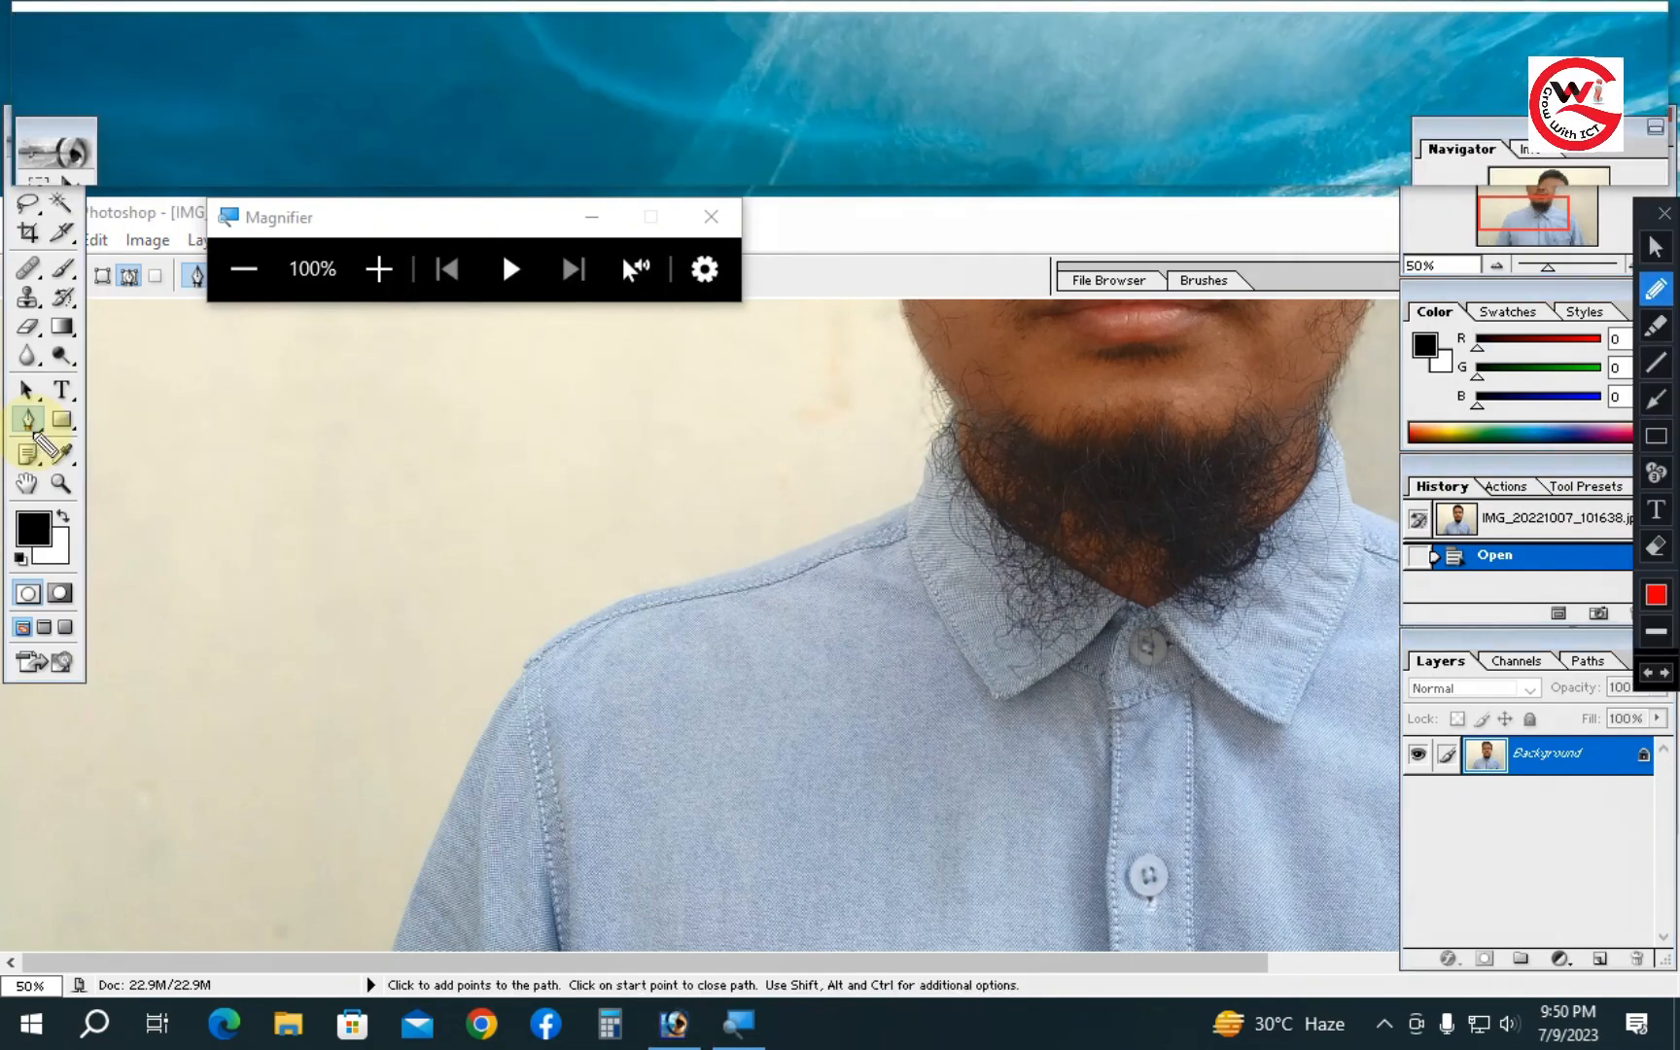
key("Escape")
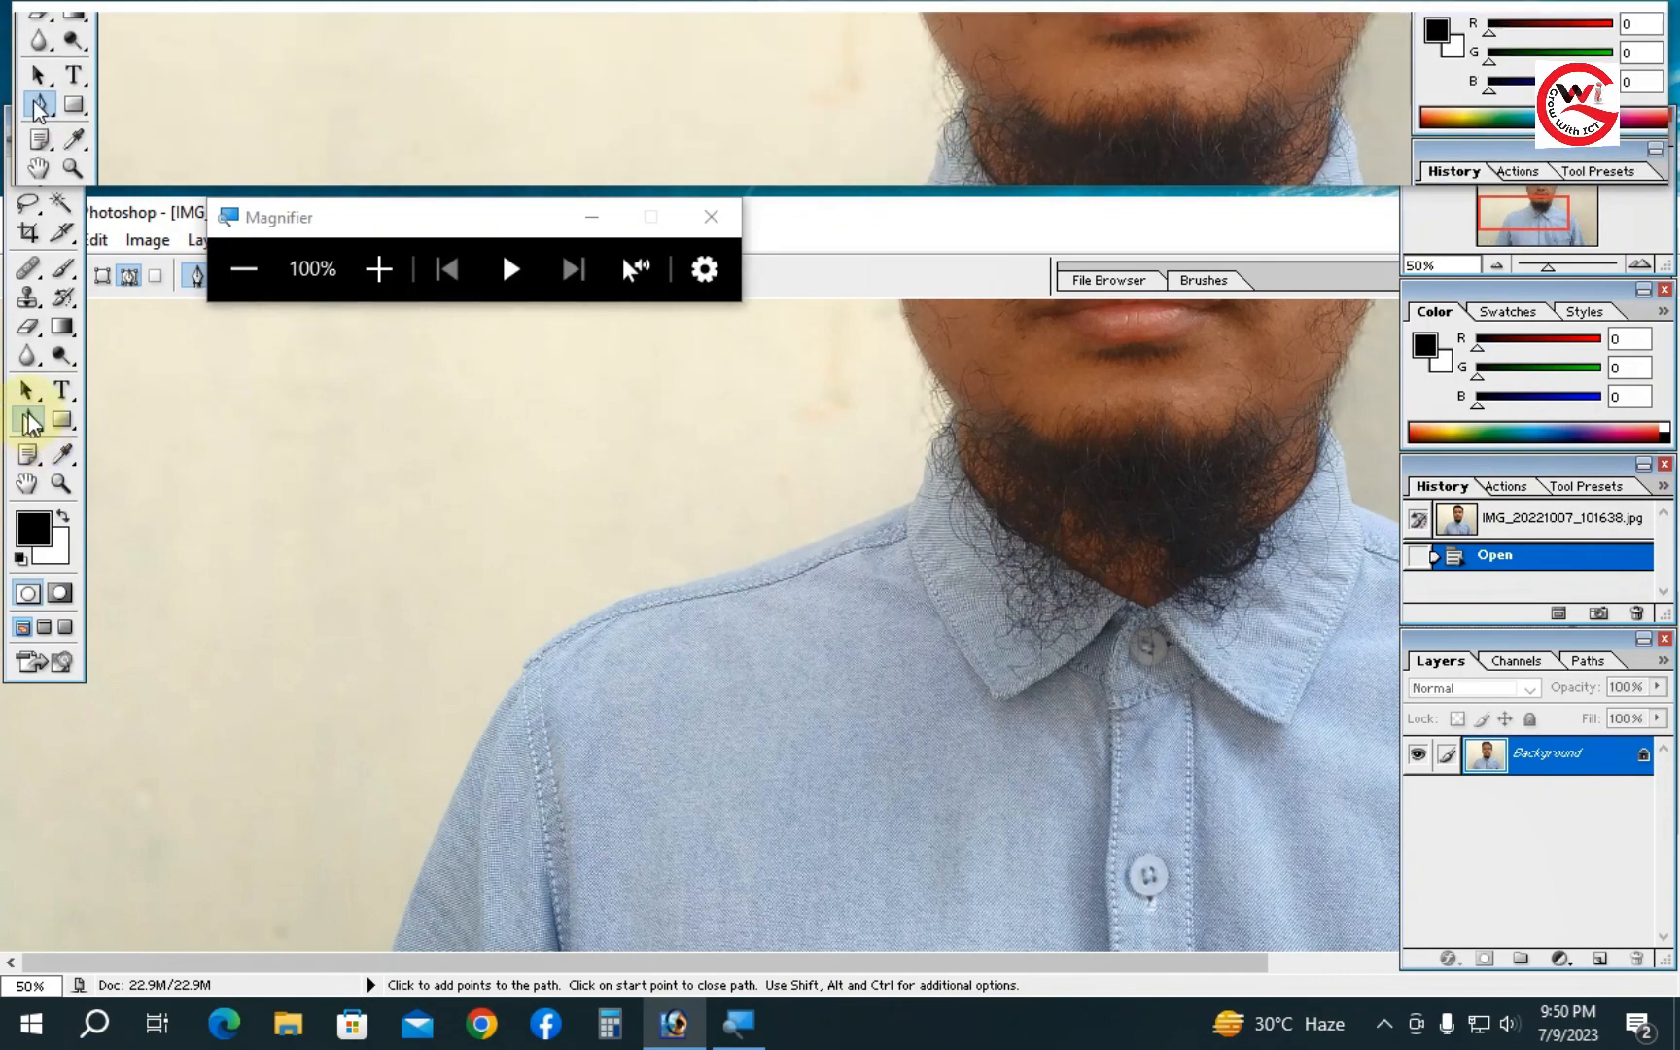
left_click(715, 223)
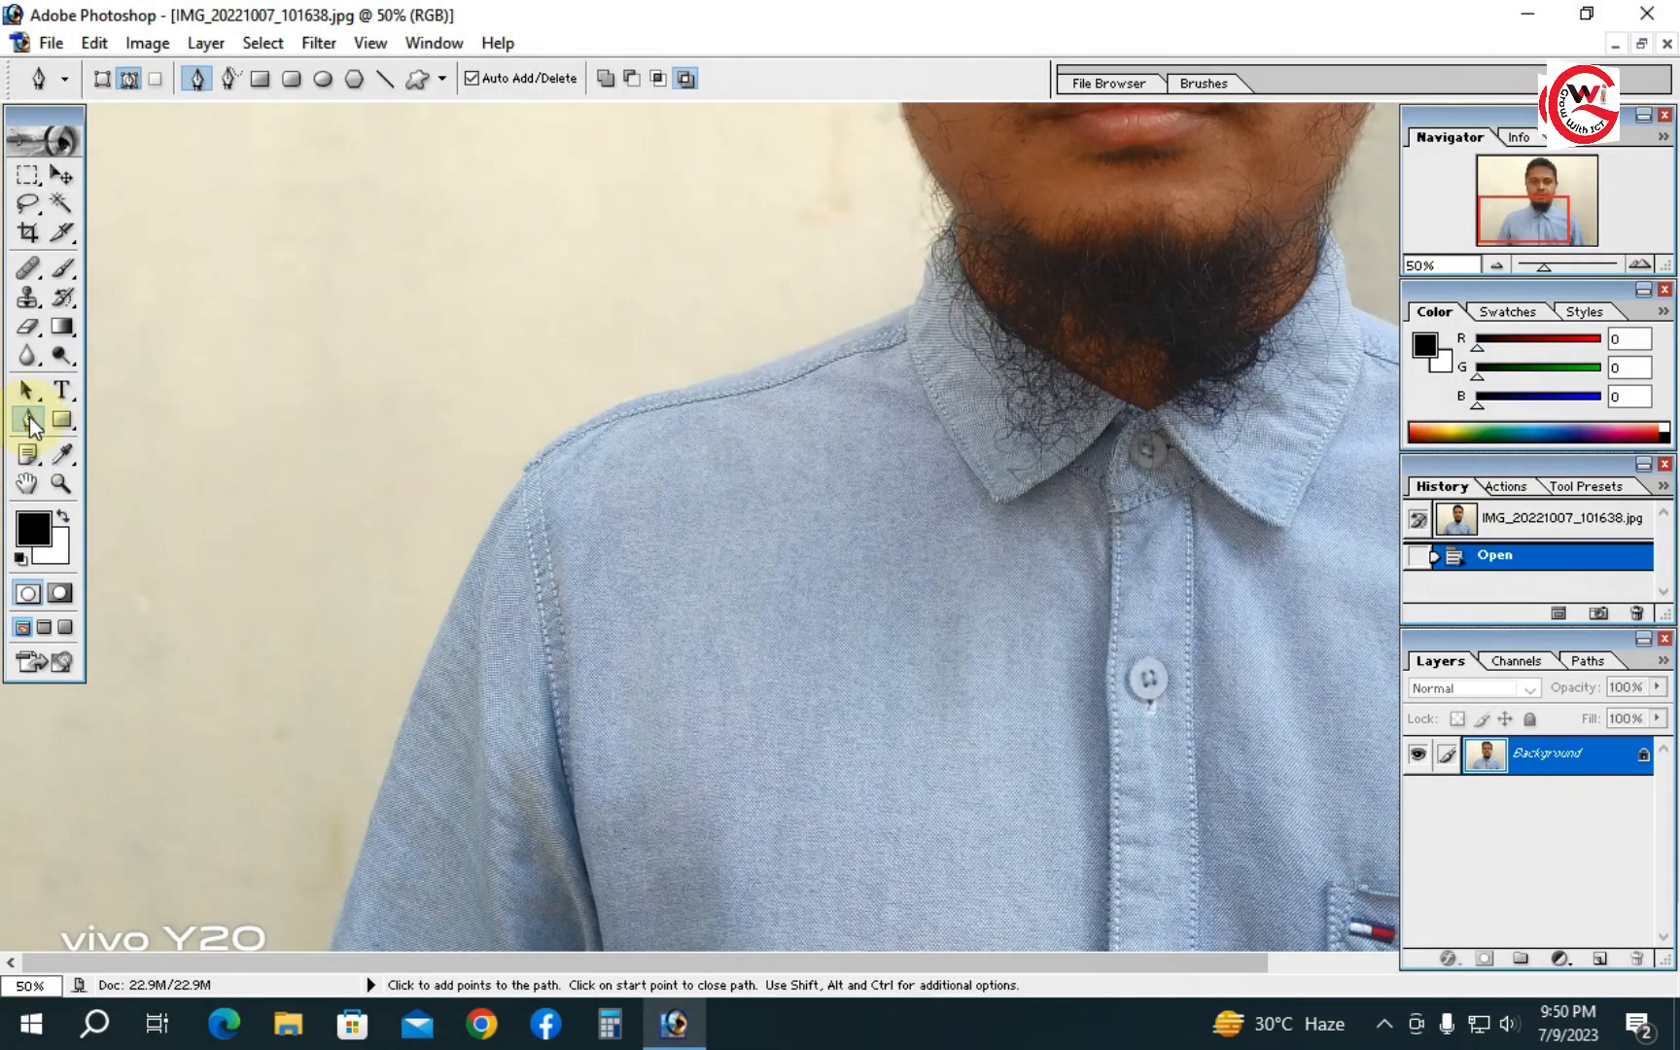
- Start a Pen path at the outer edge of the left upper arm, adding curved anchors up to the shoulder
key("space")
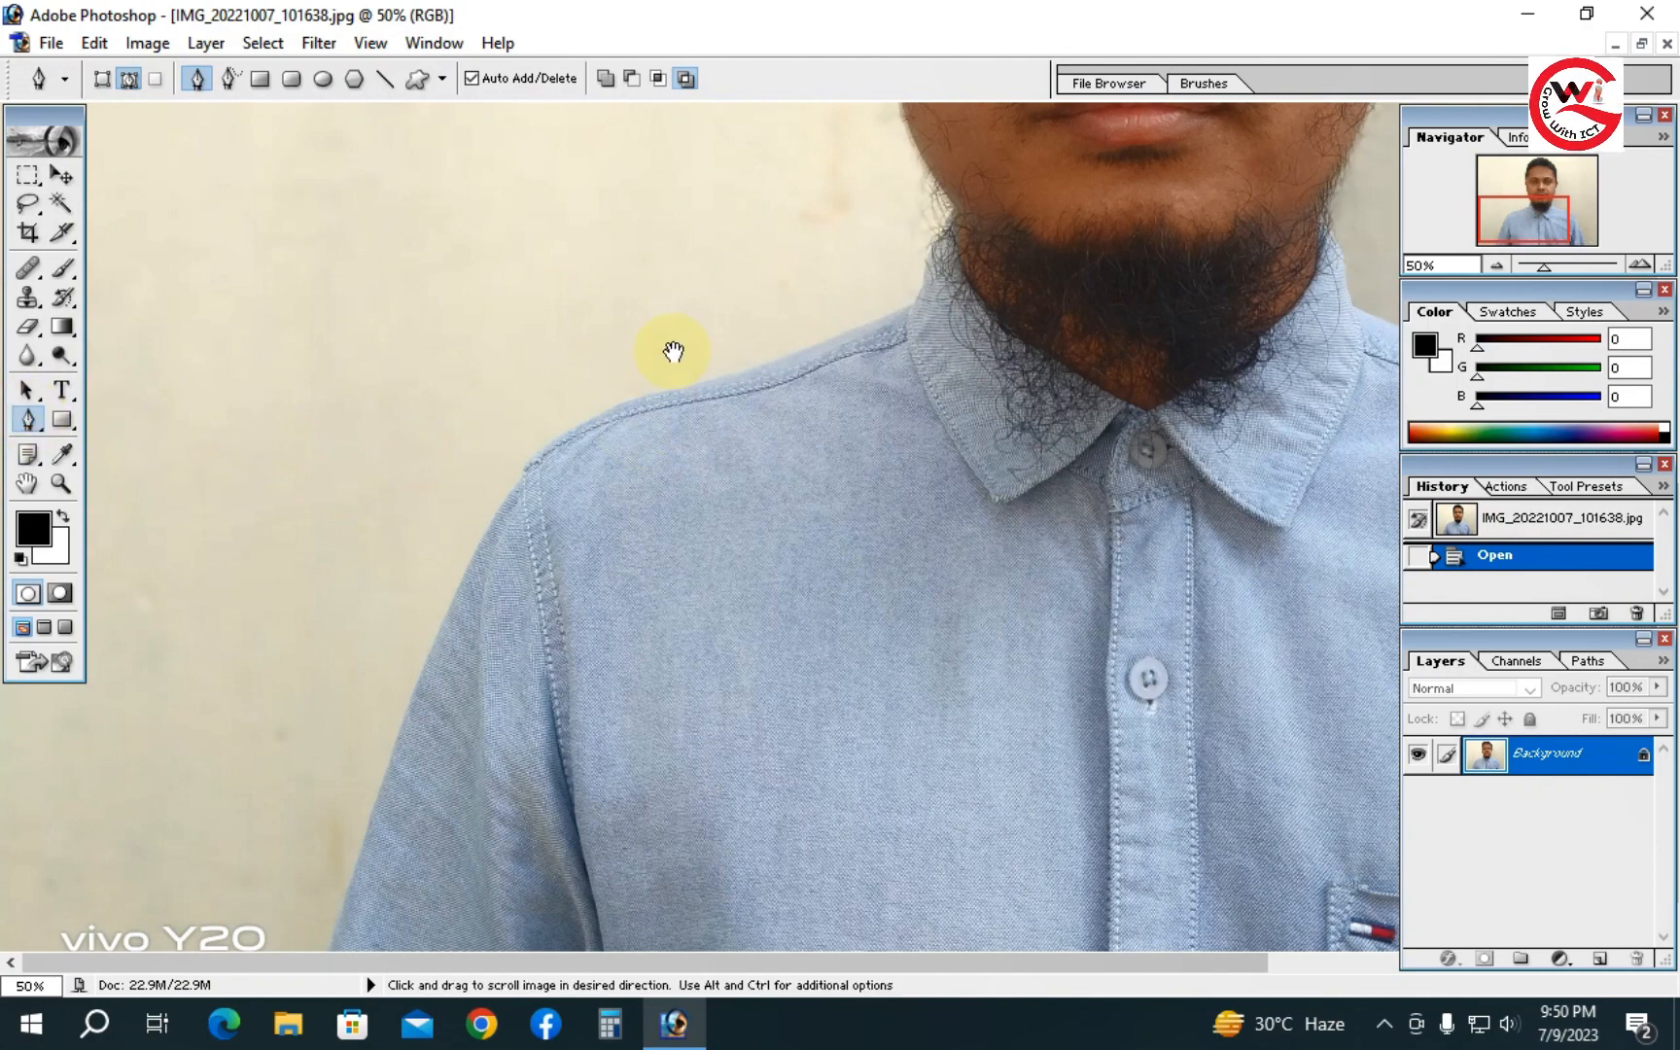
left_click_drag(674, 349, 851, 557)
left_click_drag(685, 677, 989, 289)
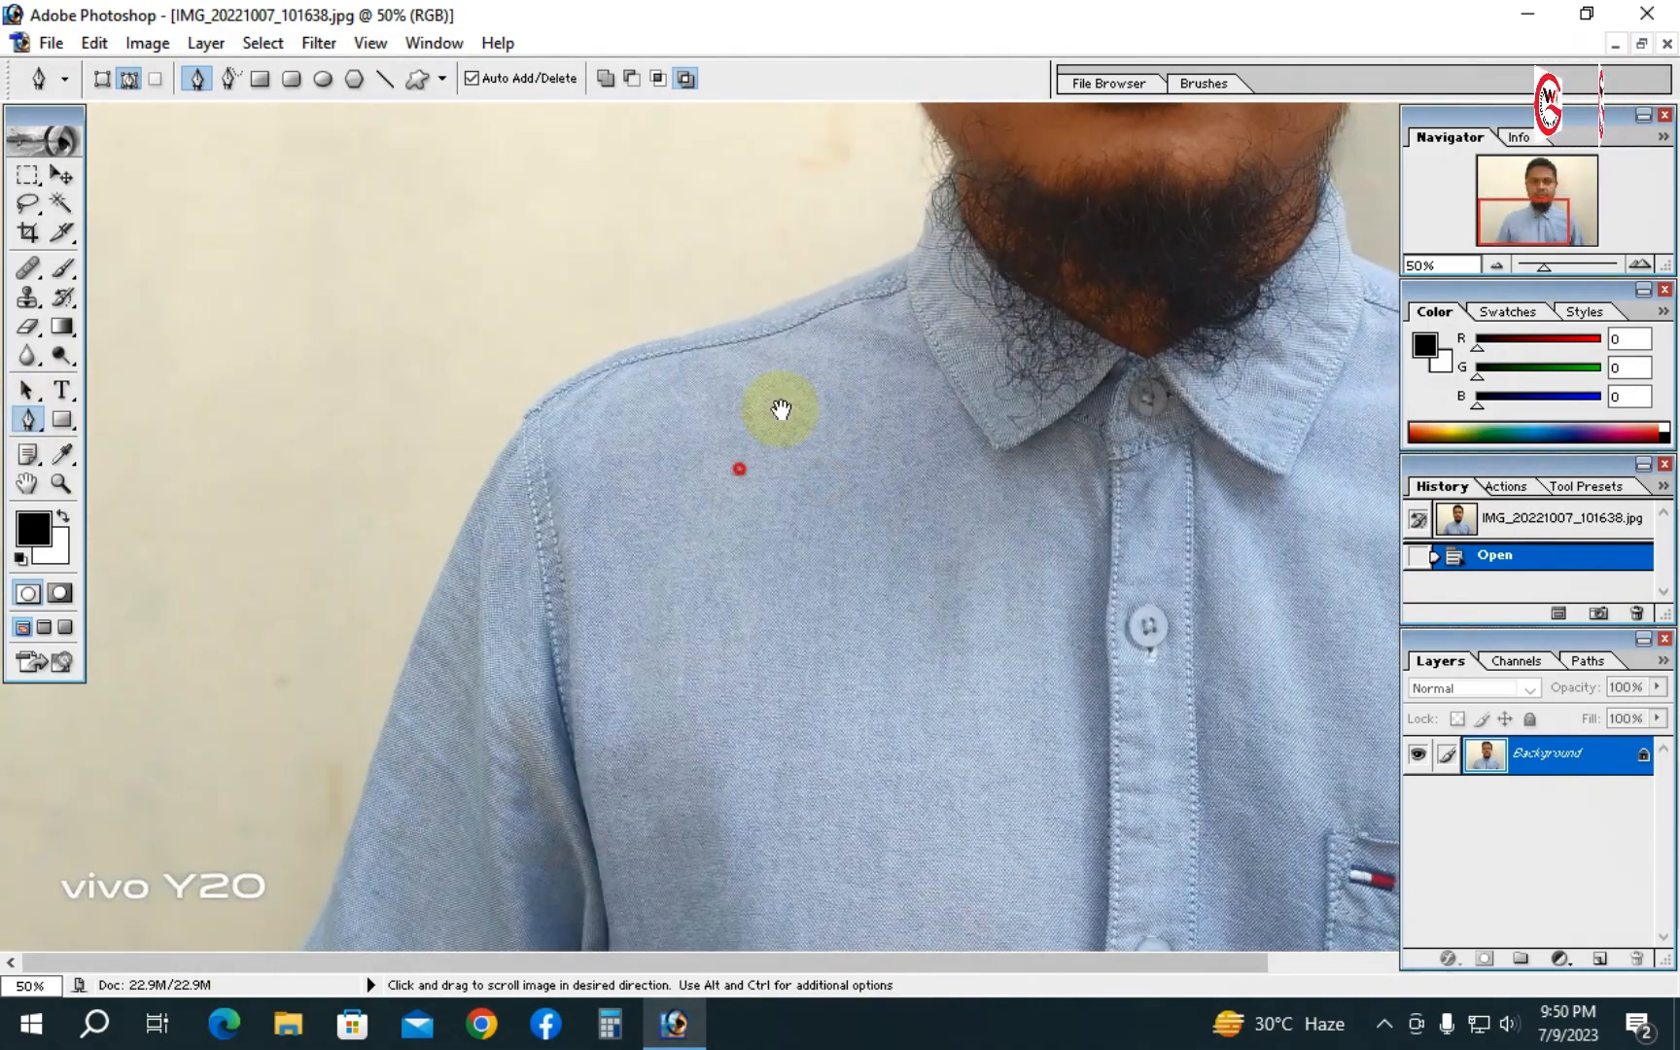
key("ctrl+space")
left_click(375, 727)
left_click_drag(375, 723, 670, 686)
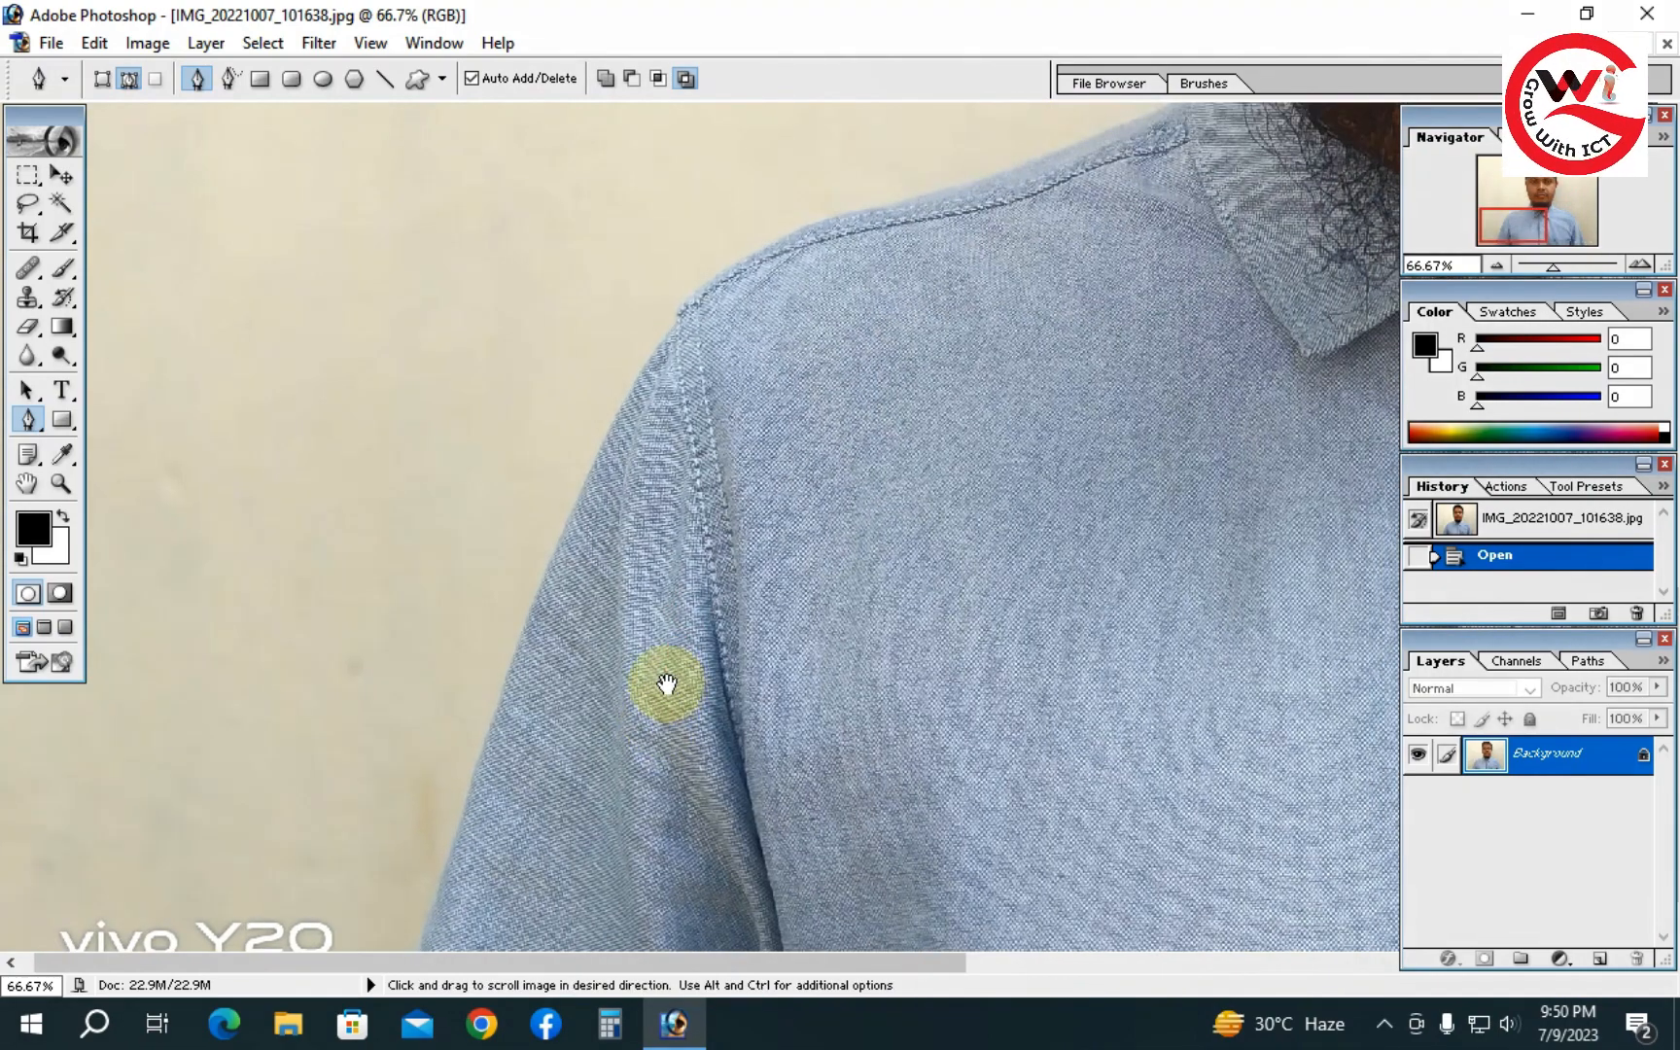
left_click_drag(666, 683, 555, 513)
key("ctrl+space")
left_click(563, 565)
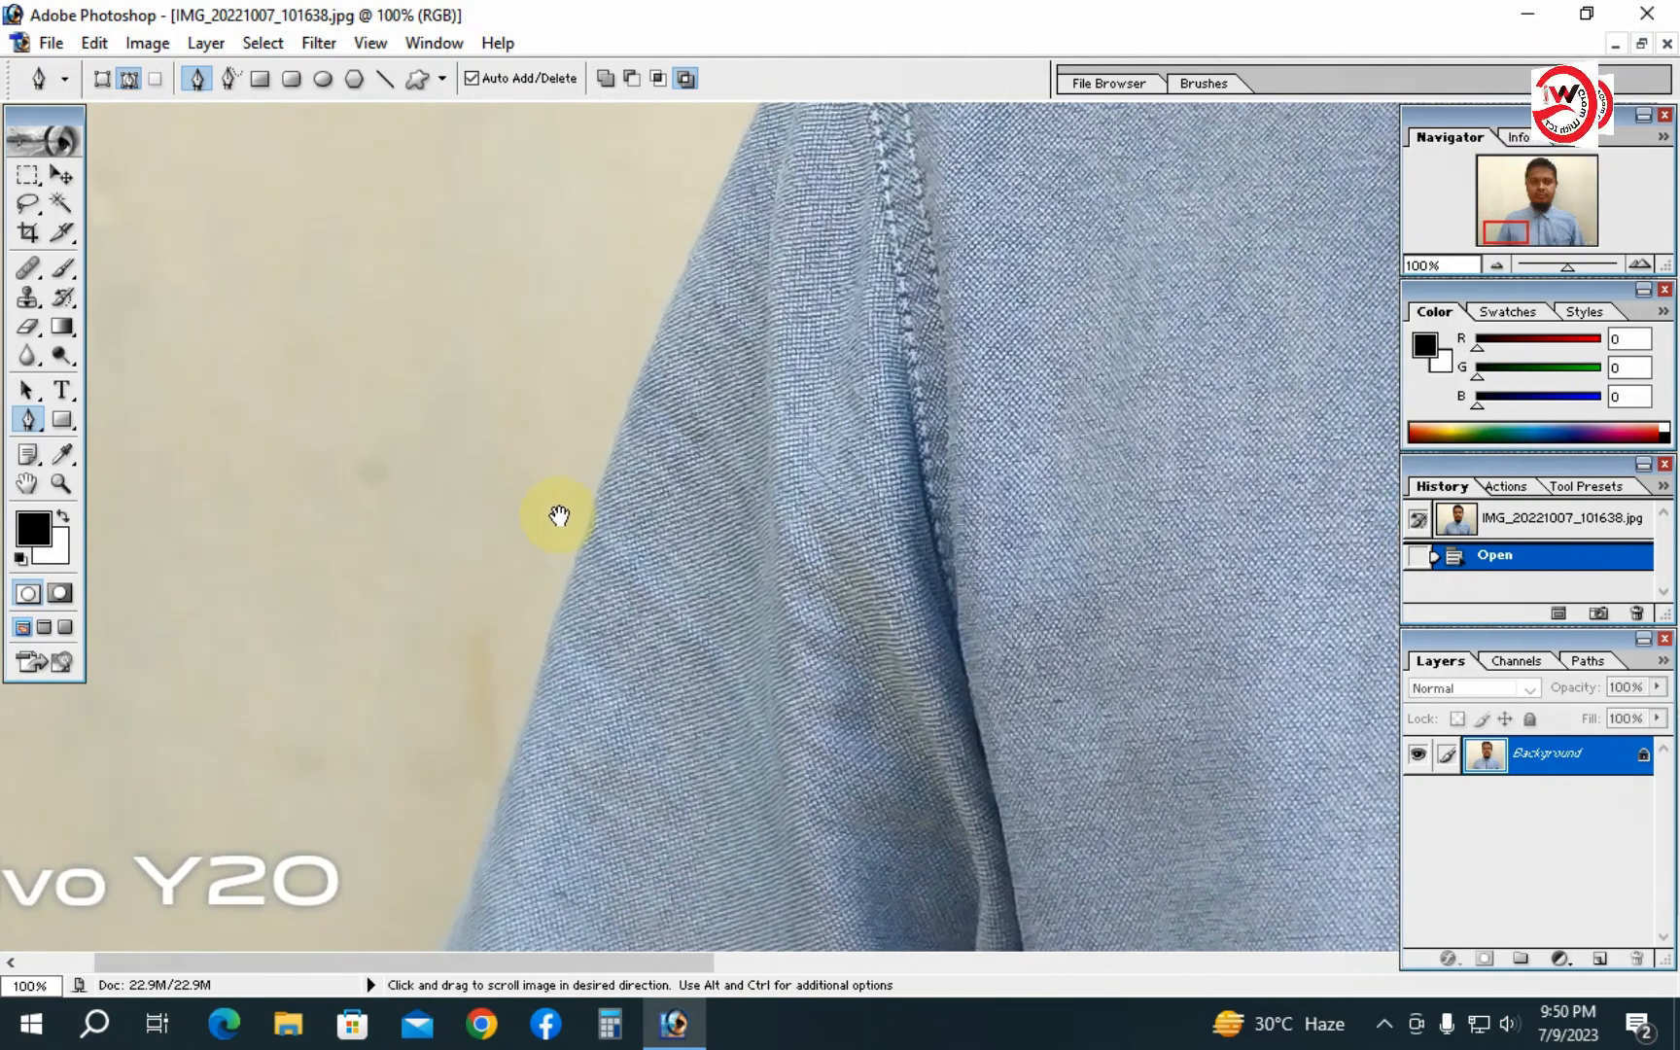
left_click(556, 618)
left_click_drag(642, 472, 599, 588)
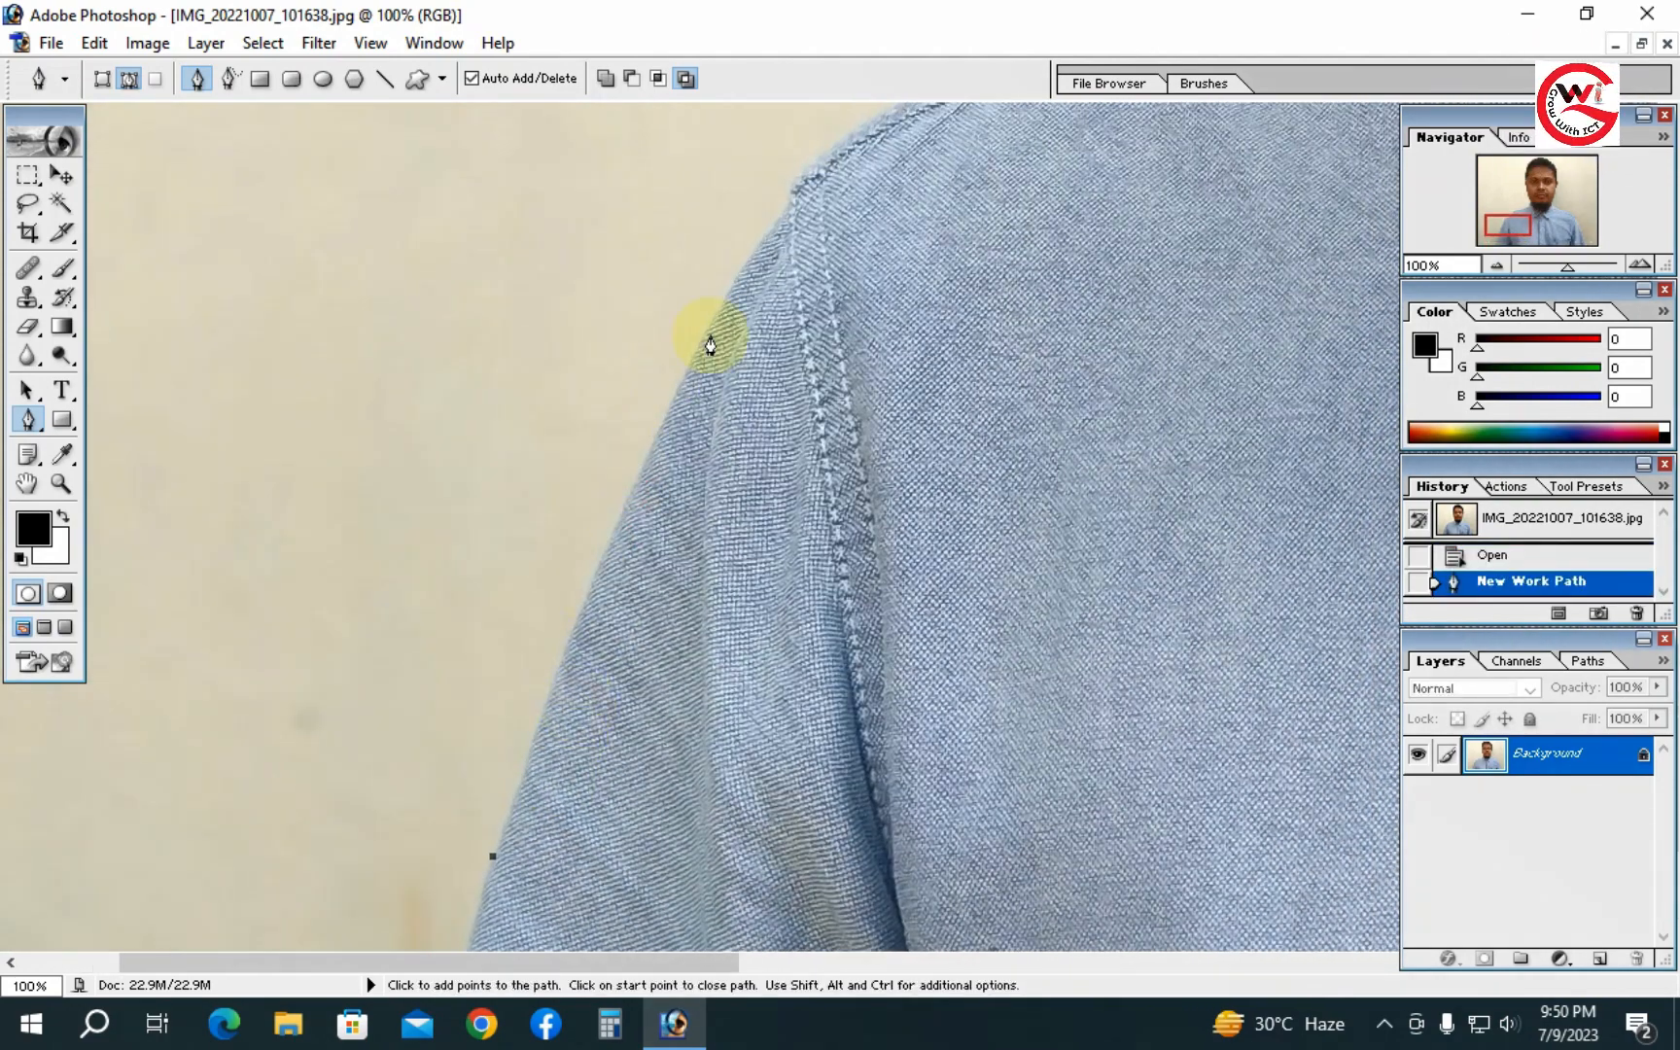
left_click_drag(721, 297, 784, 212)
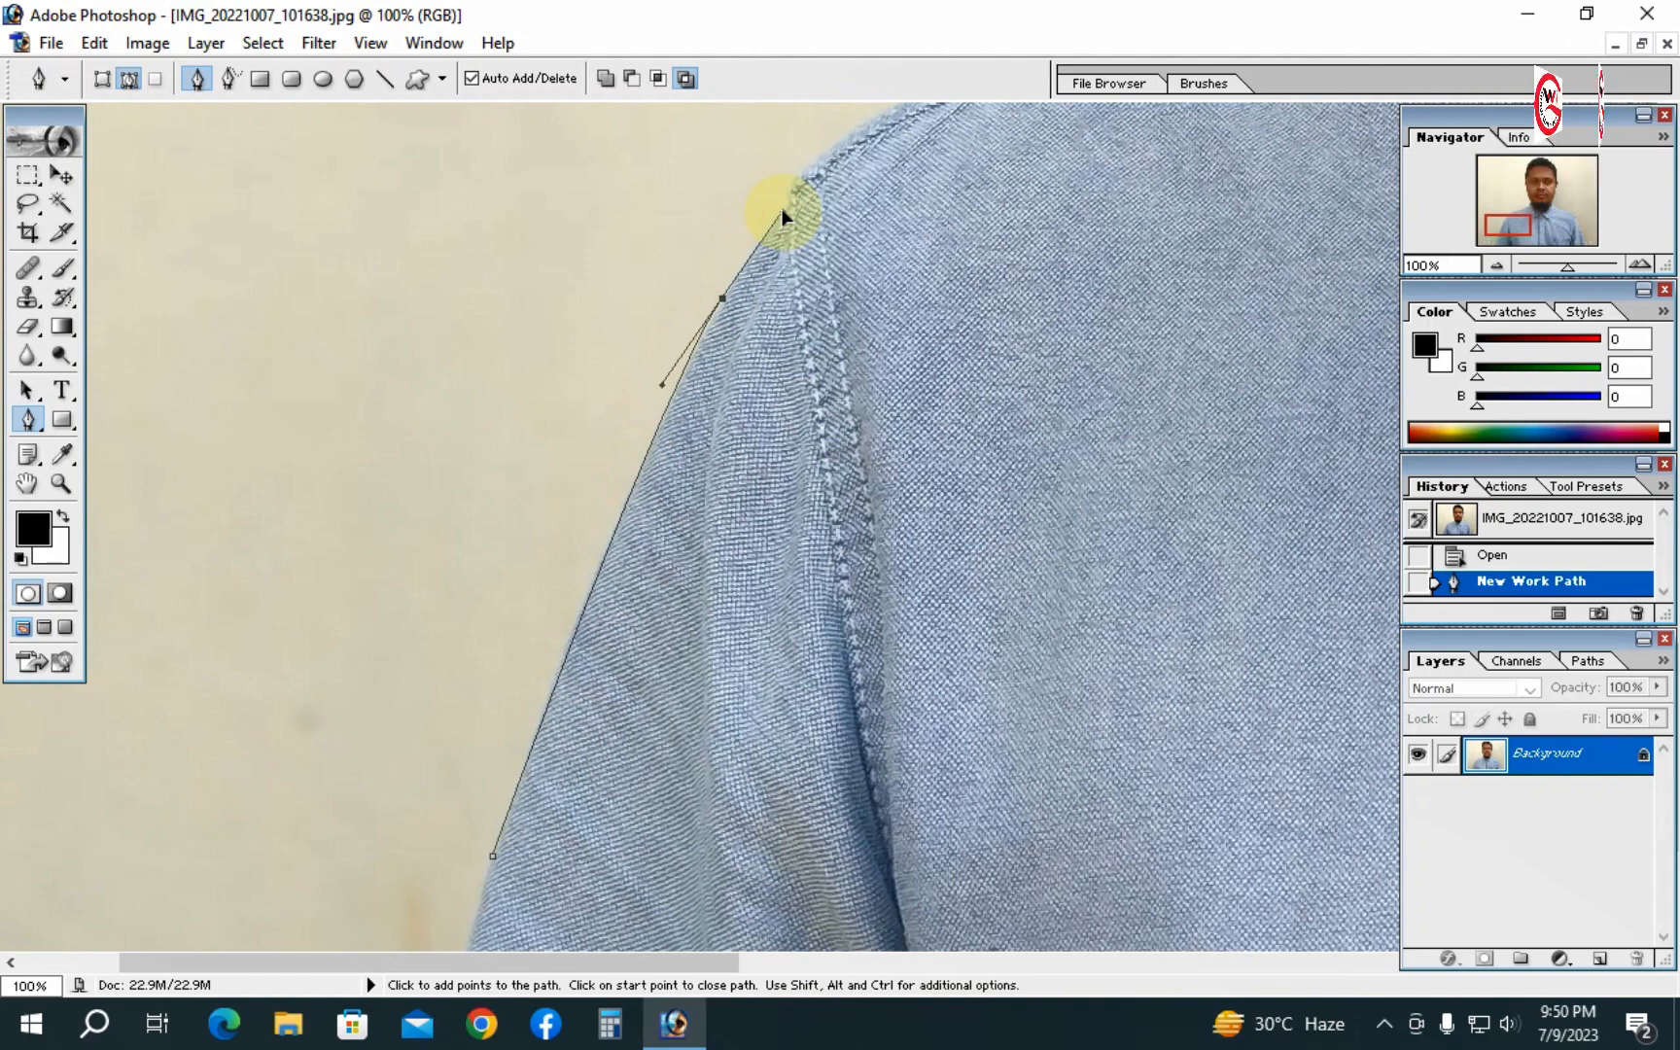
left_click_drag(782, 210, 782, 216)
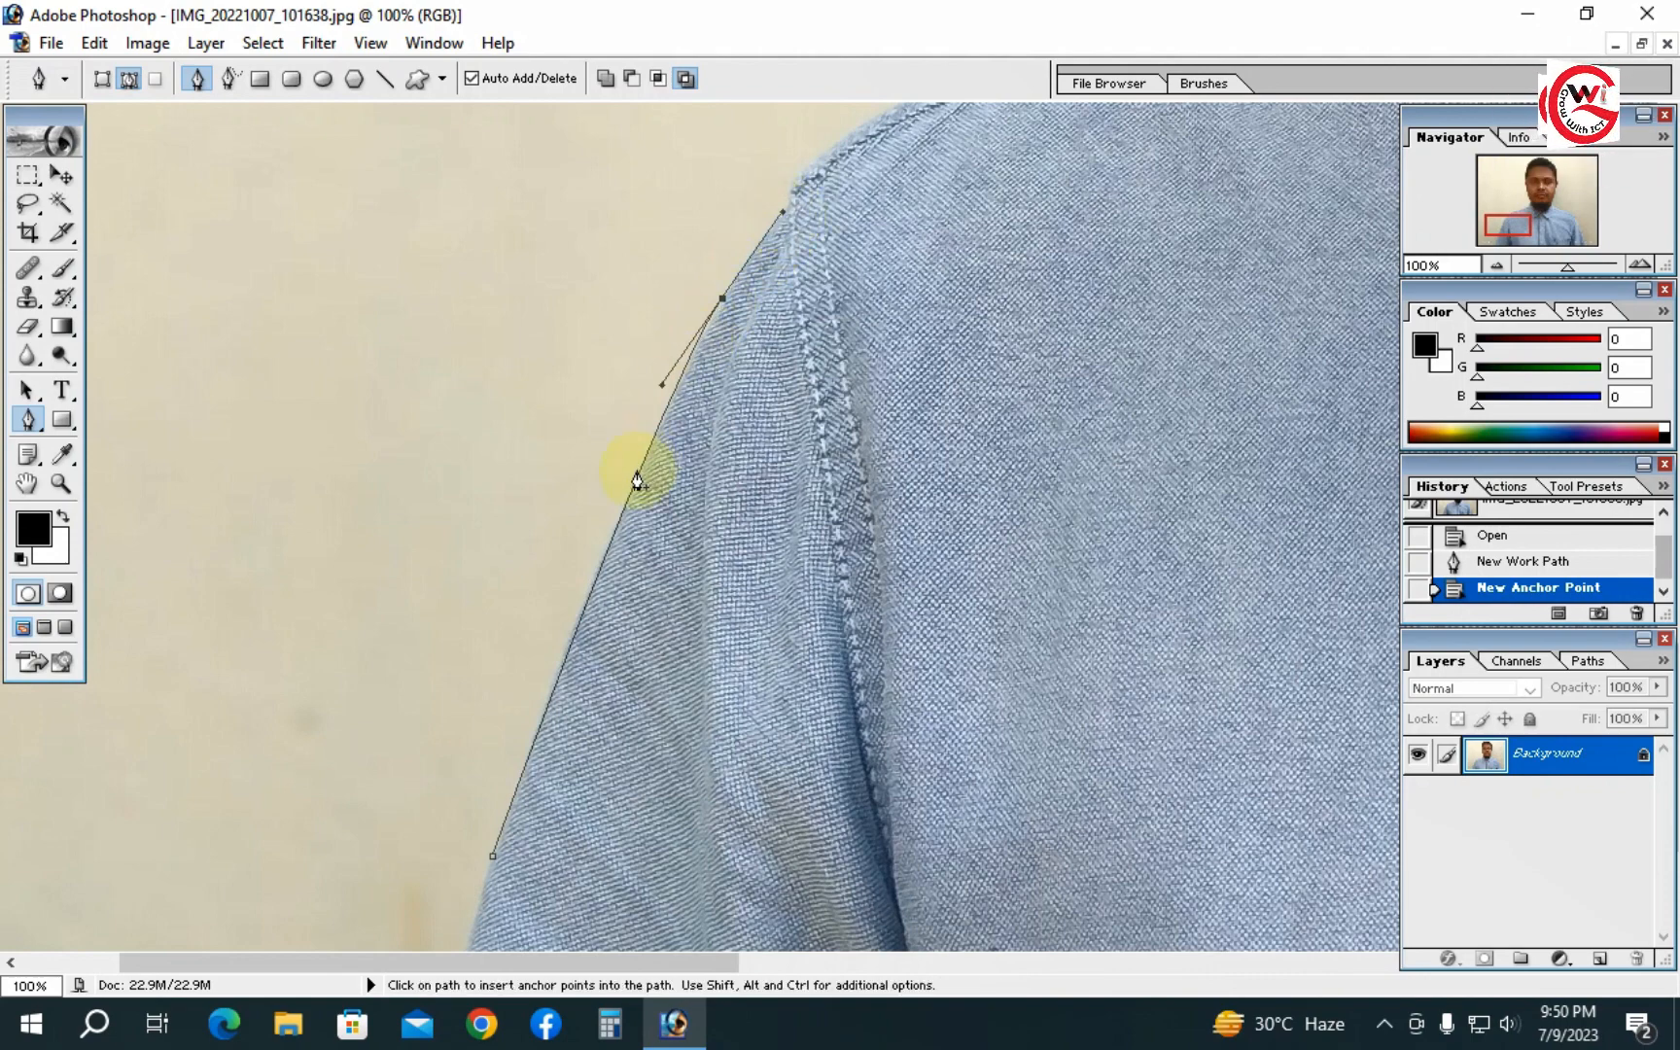
- Continue the path along the top of the shoulder to the collar and beard
left_click_drag(650, 534, 543, 693)
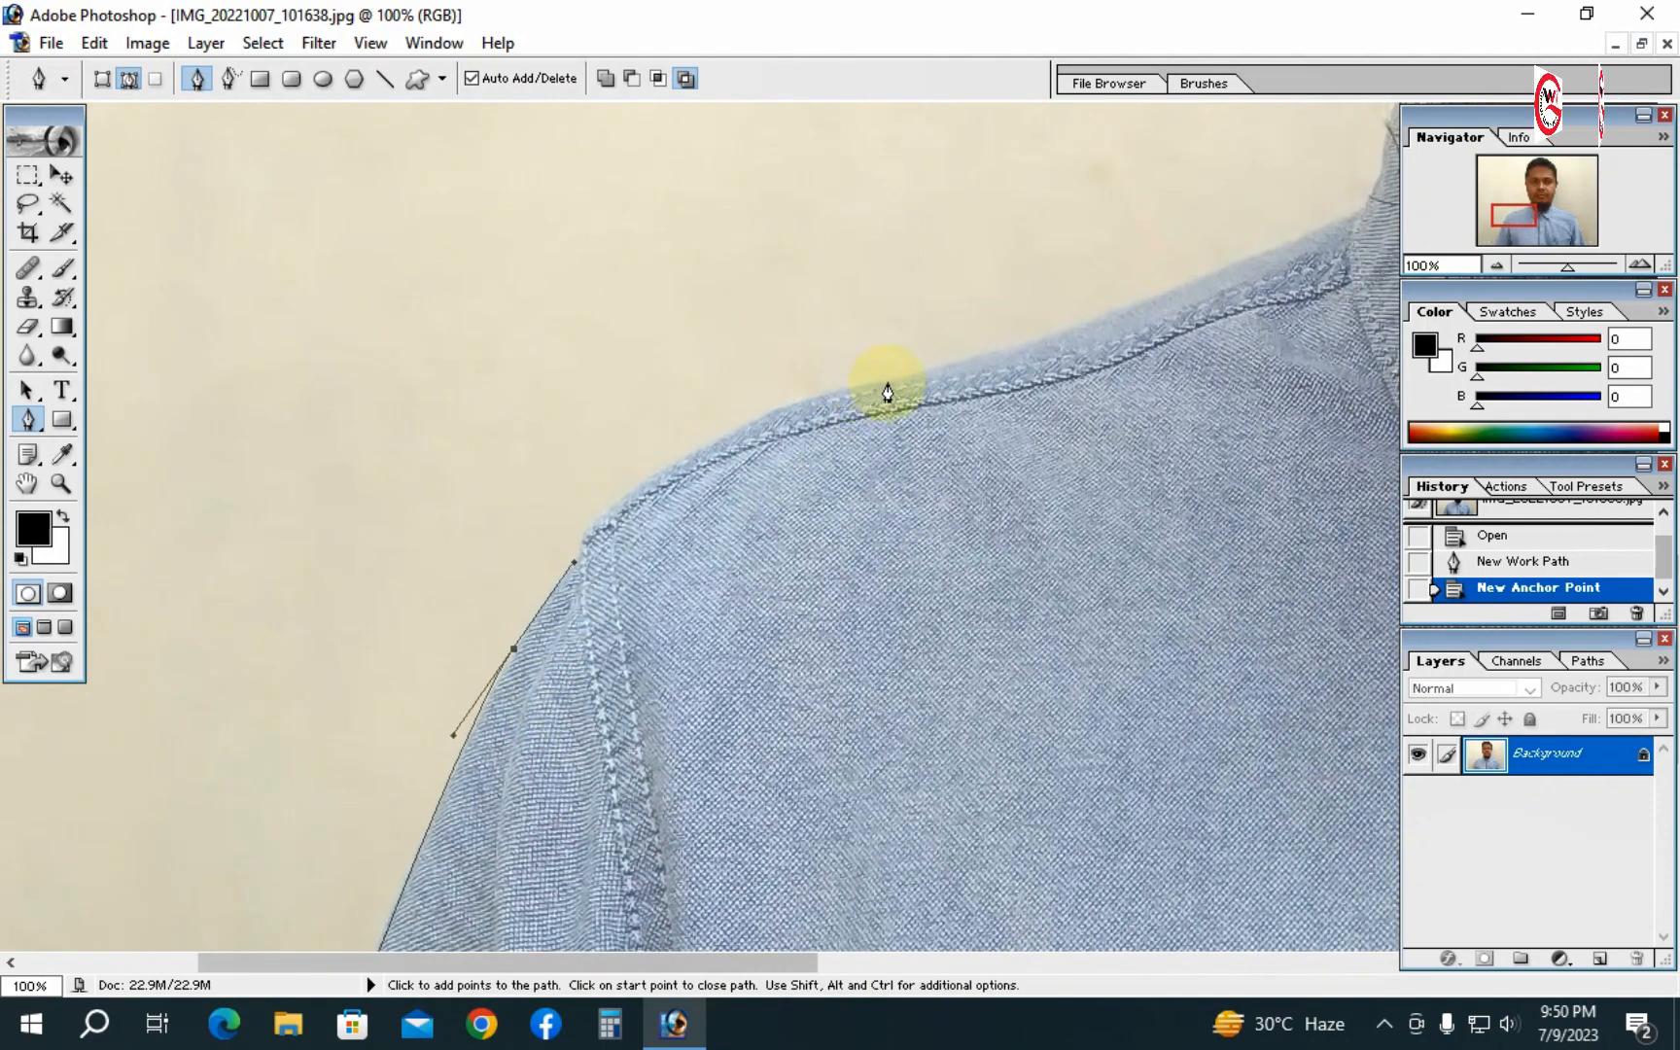
left_click_drag(903, 378, 1190, 288)
left_click_drag(1110, 431, 630, 713)
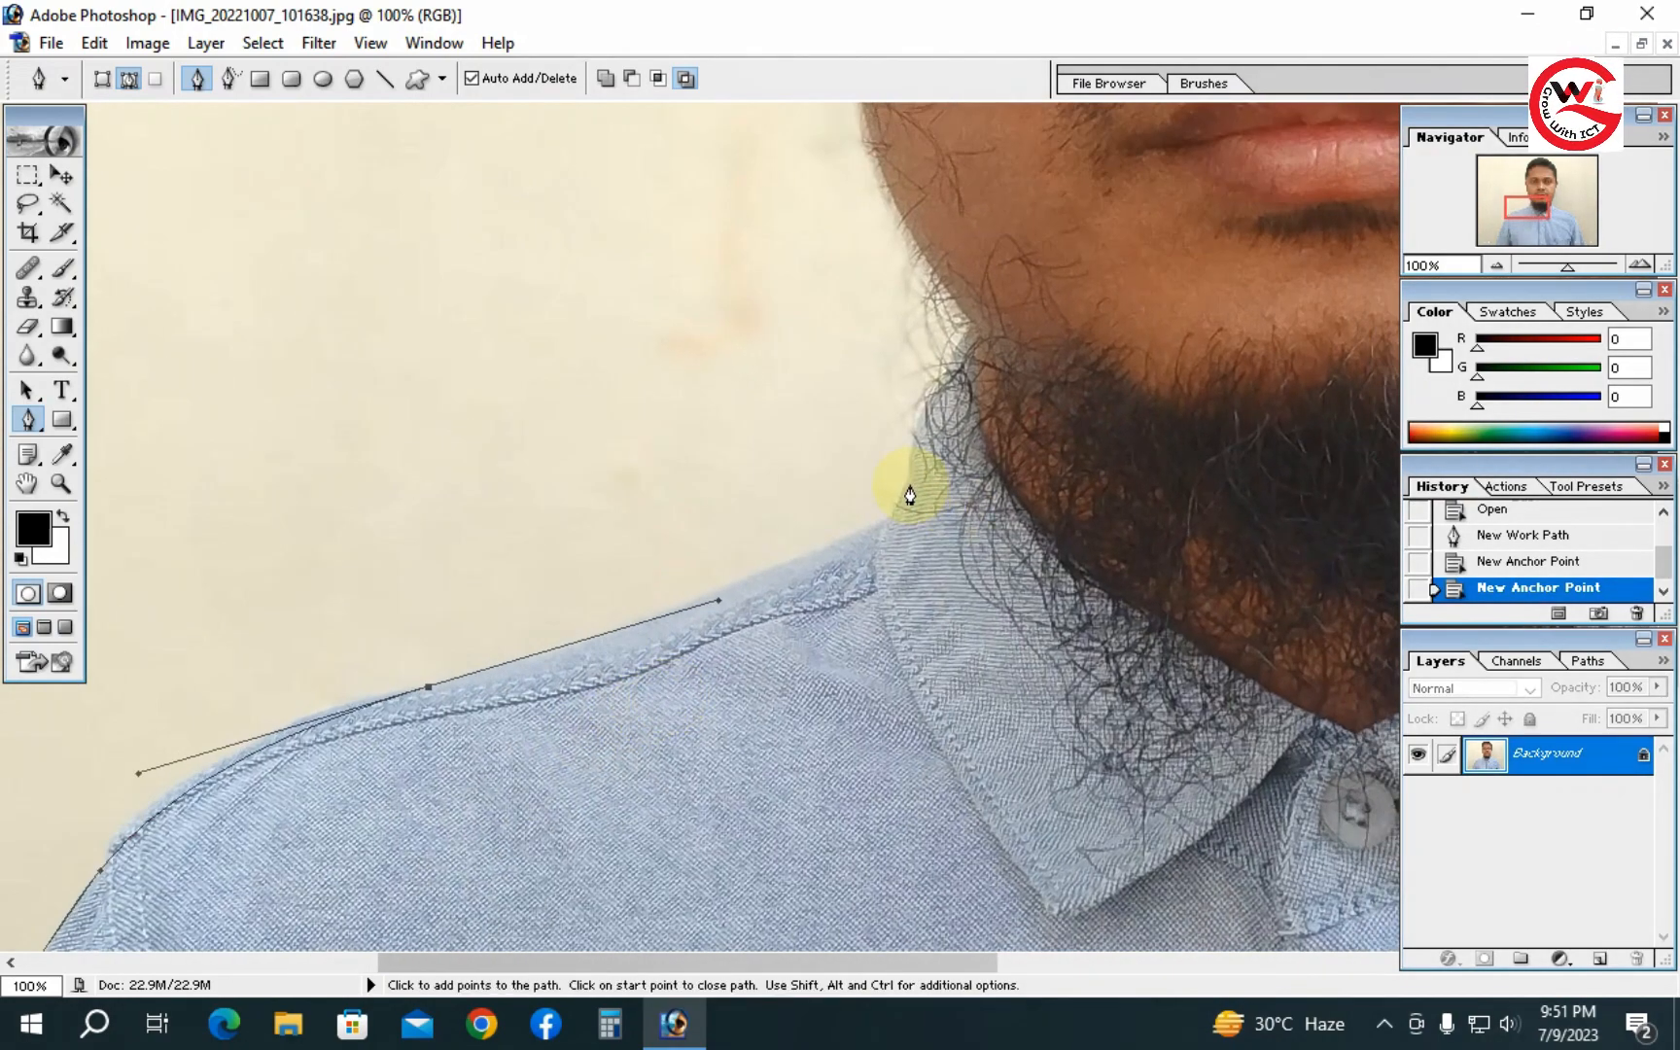
left_click_drag(894, 508, 739, 612)
left_click(868, 591)
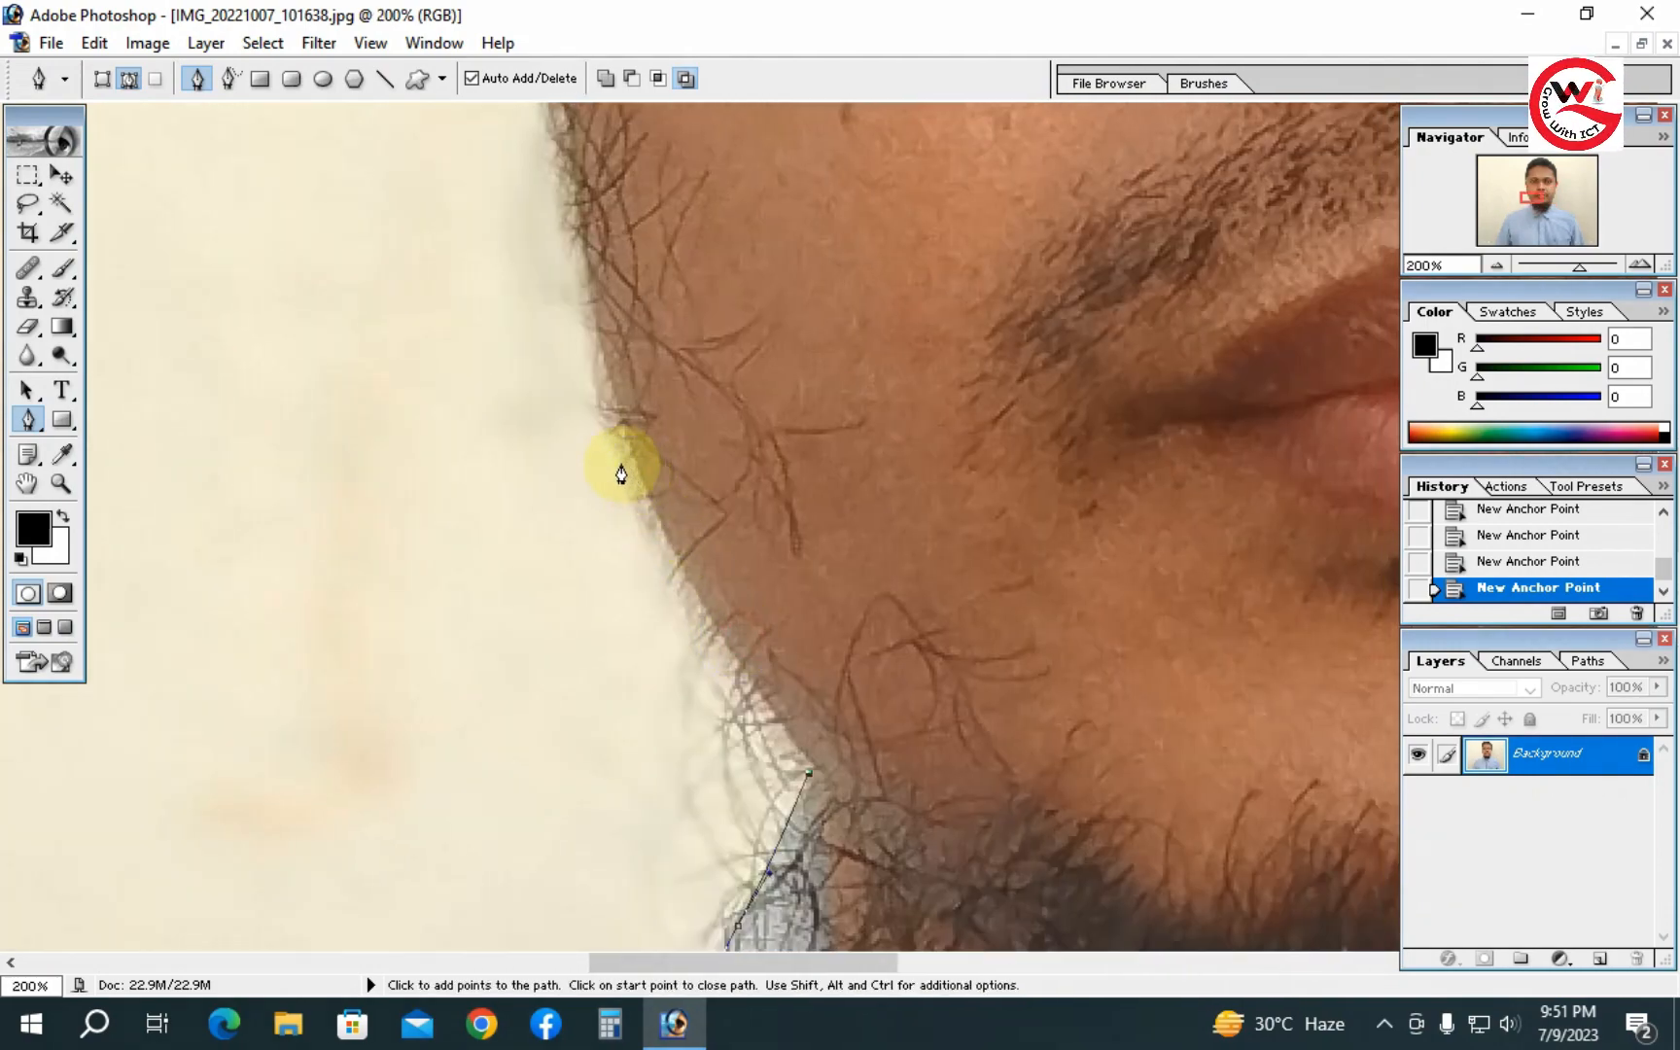
- Continue the path up along the beard, jawline and cheek to the top of the ear
left_click_drag(620, 464, 519, 696)
left_click_drag(506, 479, 499, 581)
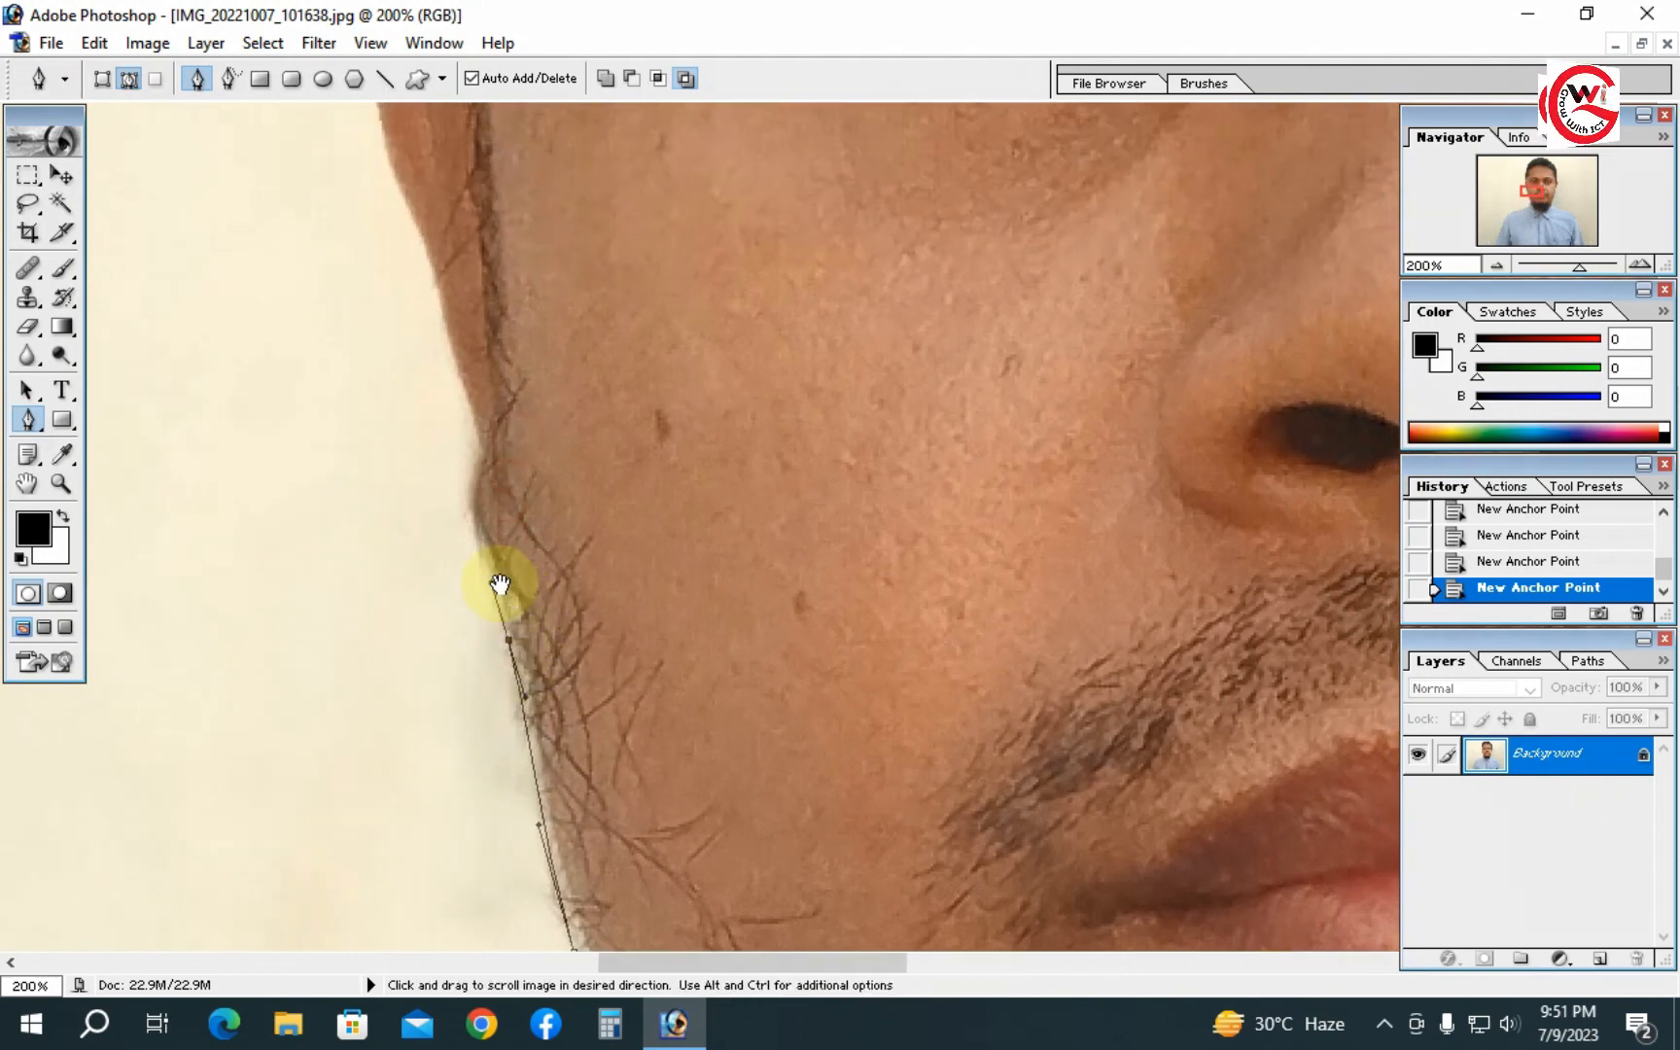
left_click_drag(467, 488, 540, 338)
left_click_drag(551, 847, 521, 450)
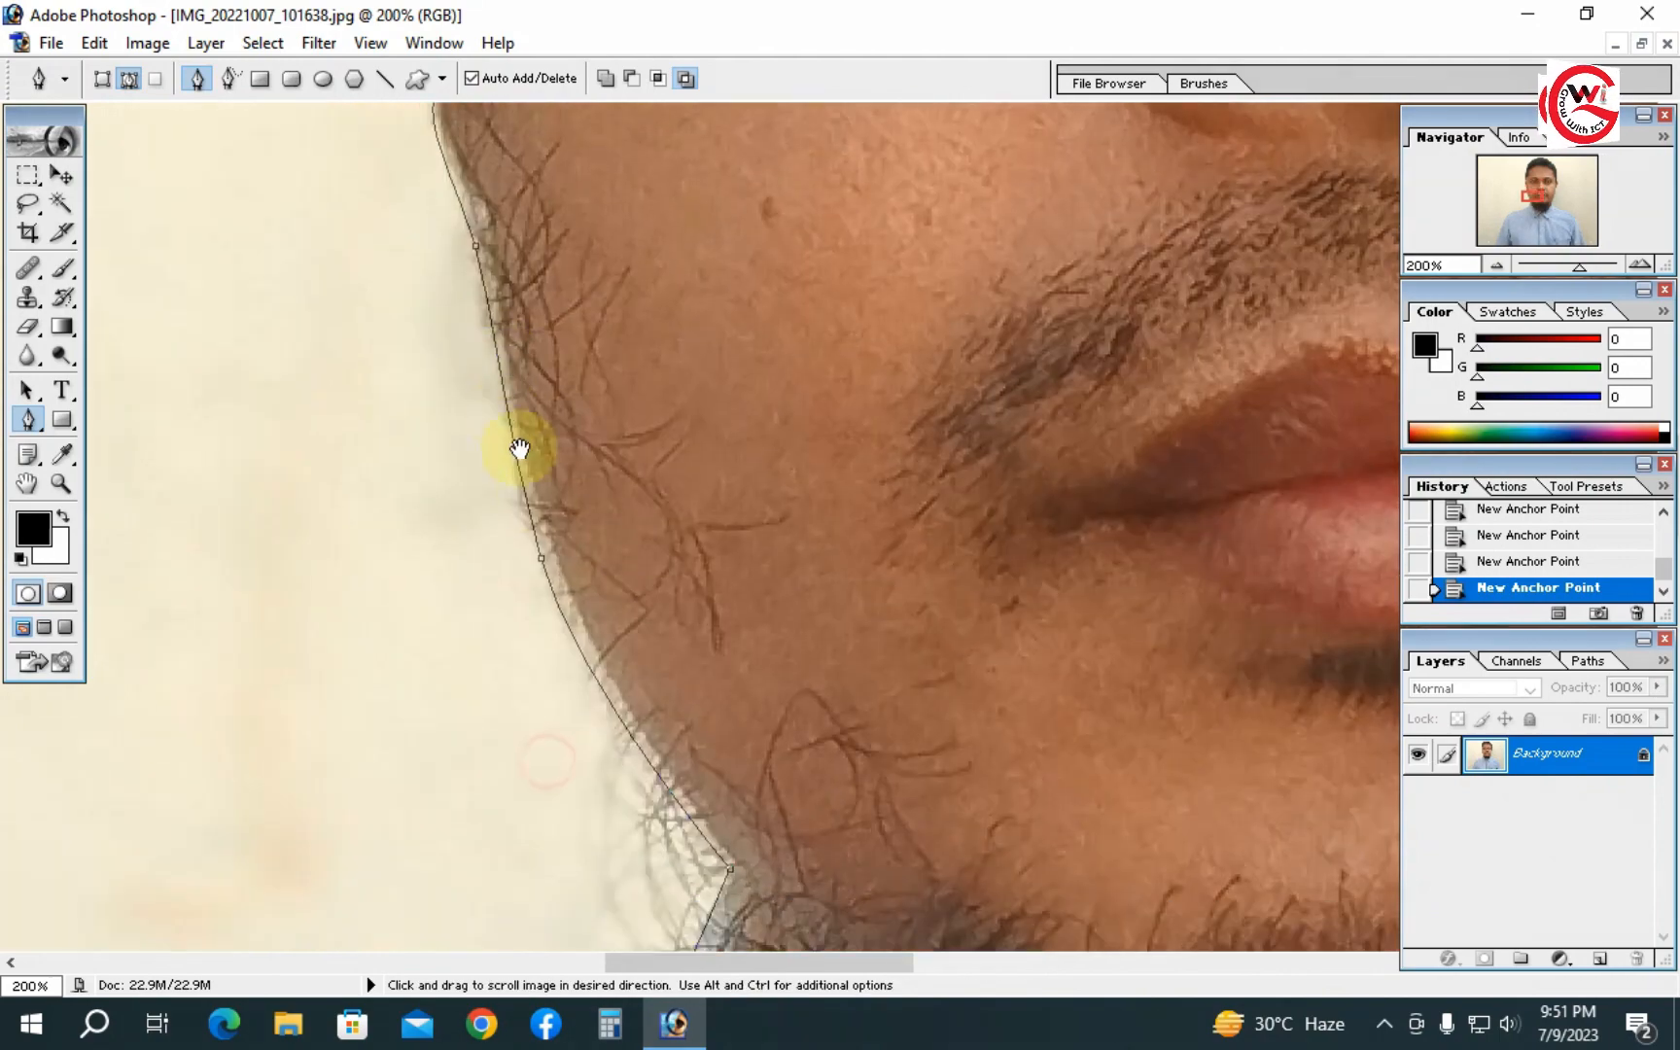
left_click_drag(615, 415, 591, 845)
left_click_drag(588, 360, 702, 880)
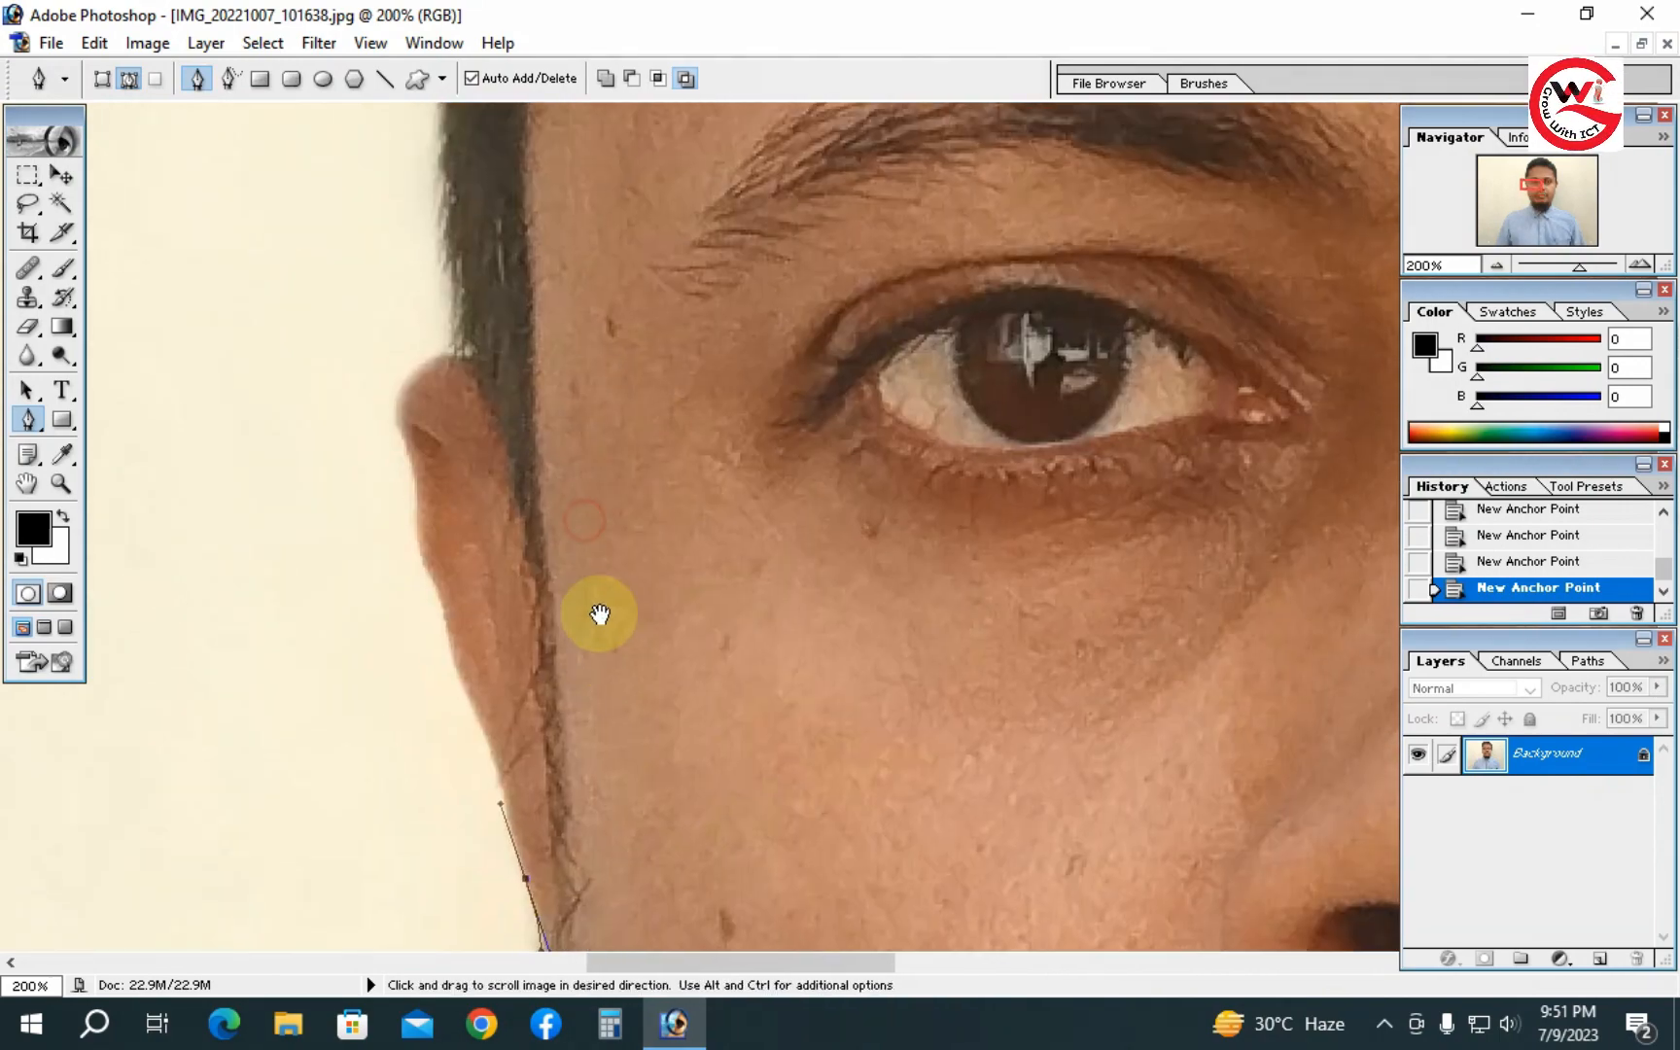
left_click_drag(457, 658, 419, 531)
key("space")
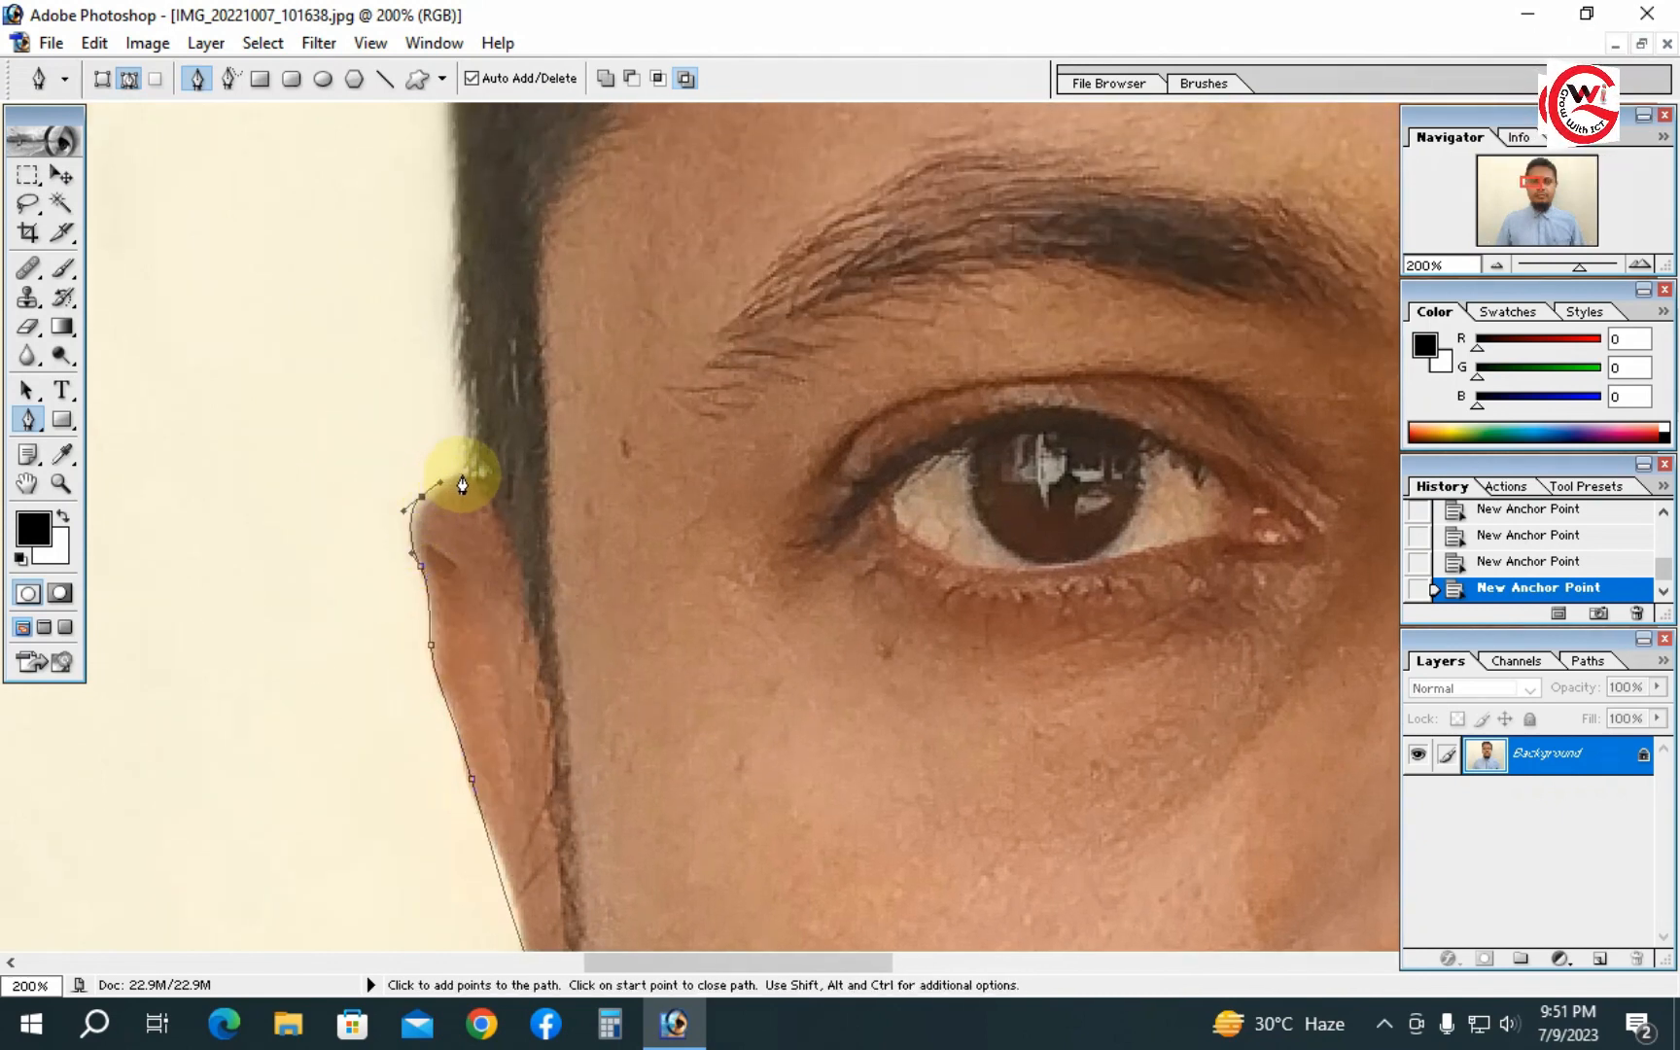
left_click_drag(462, 482, 474, 476)
- Continue the Pen path from the top of the left ear up along the hairline on the left side of the head
key("space")
left_click_drag(551, 555, 559, 714)
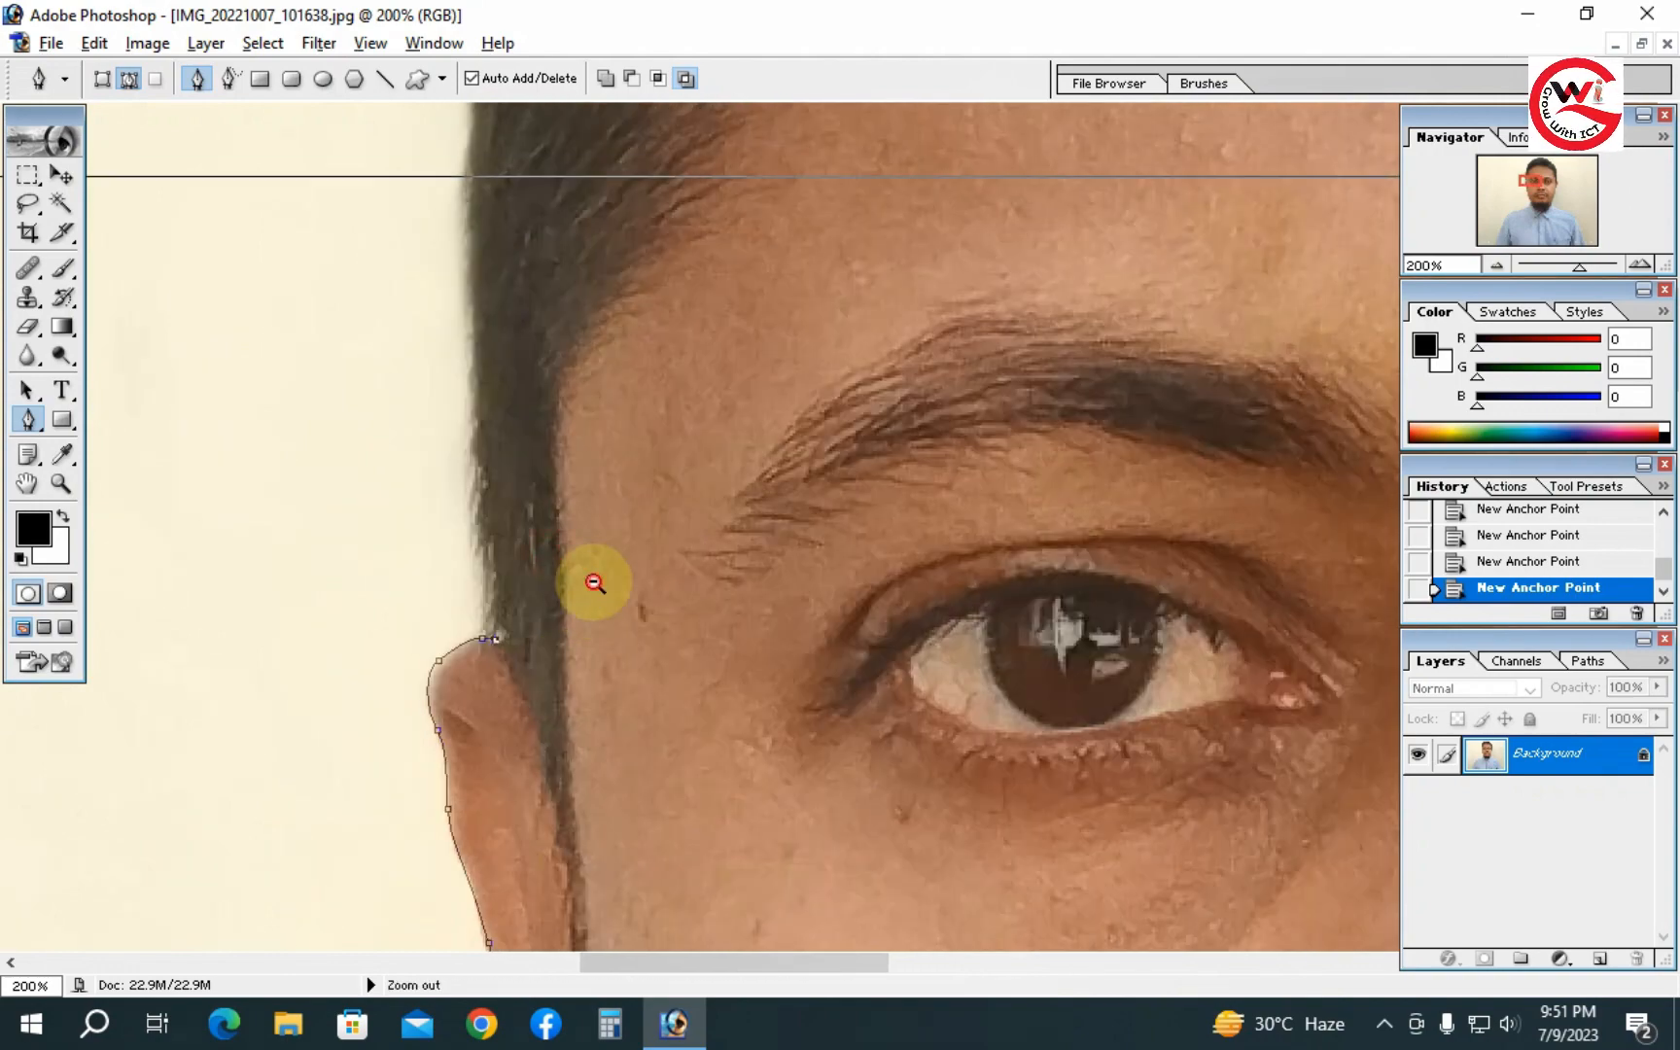
left_click(620, 568, "alt")
left_click(713, 521, "alt")
left_click_drag(622, 570, 328, 682)
left_click(690, 495, "ctrl")
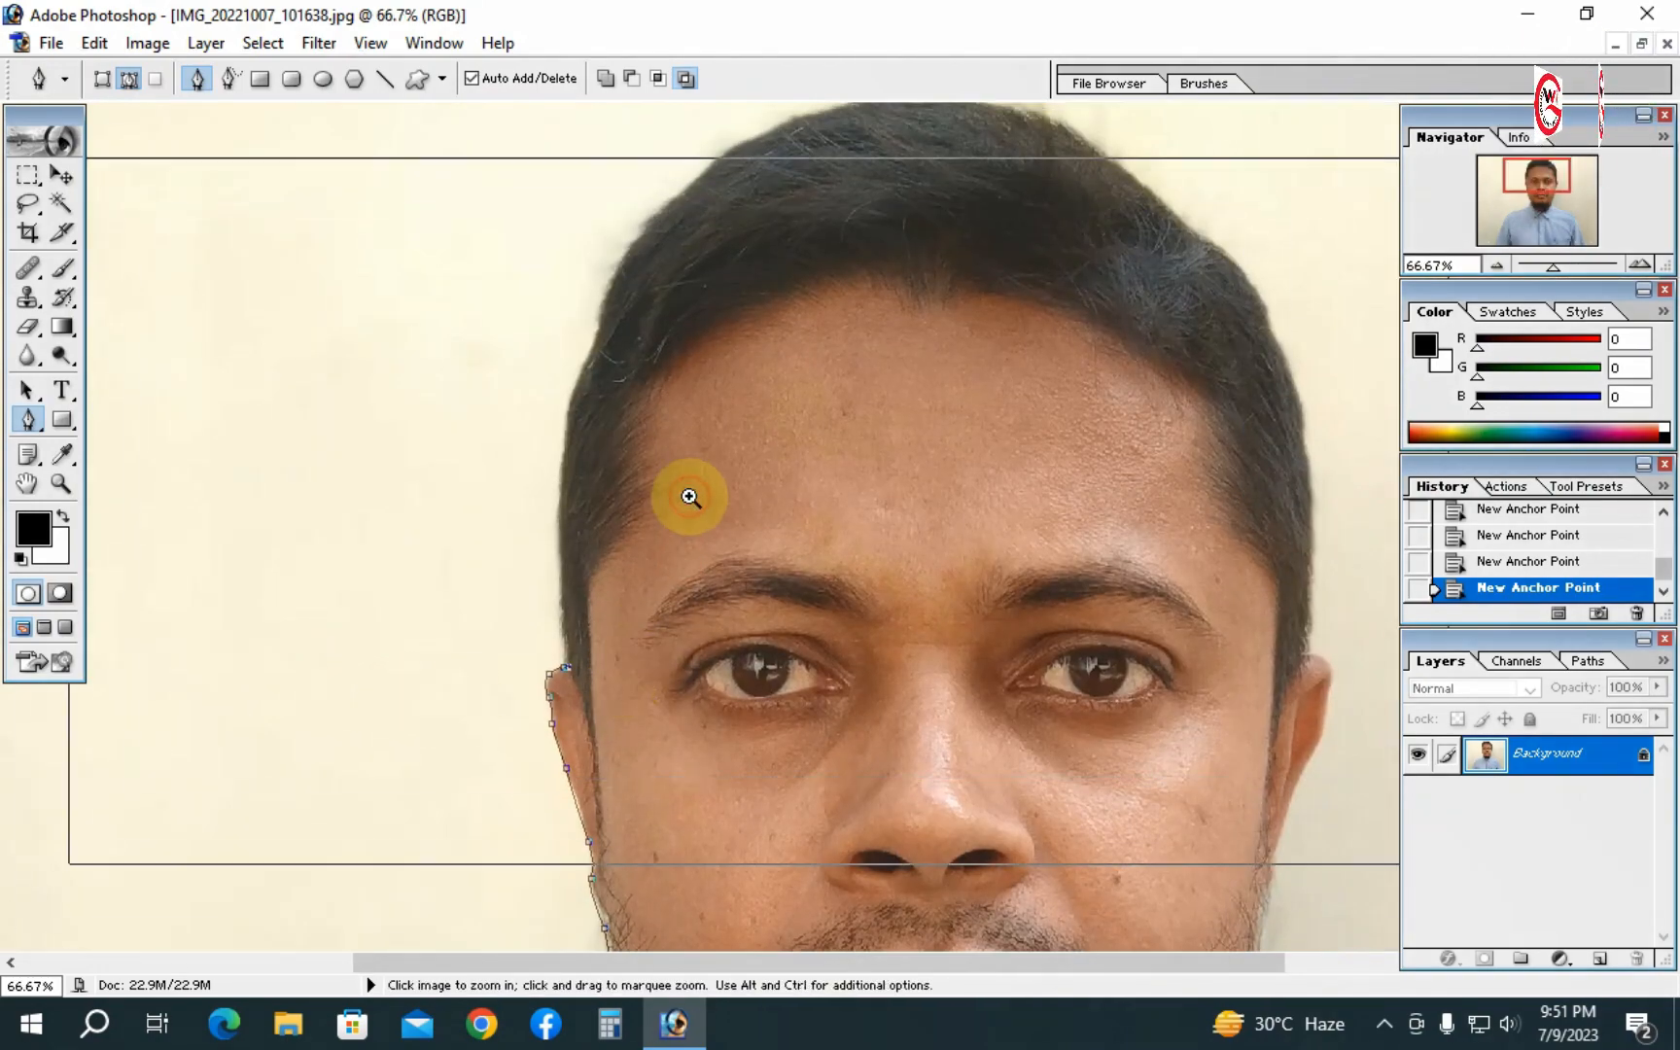
left_click_drag(662, 655, 540, 707)
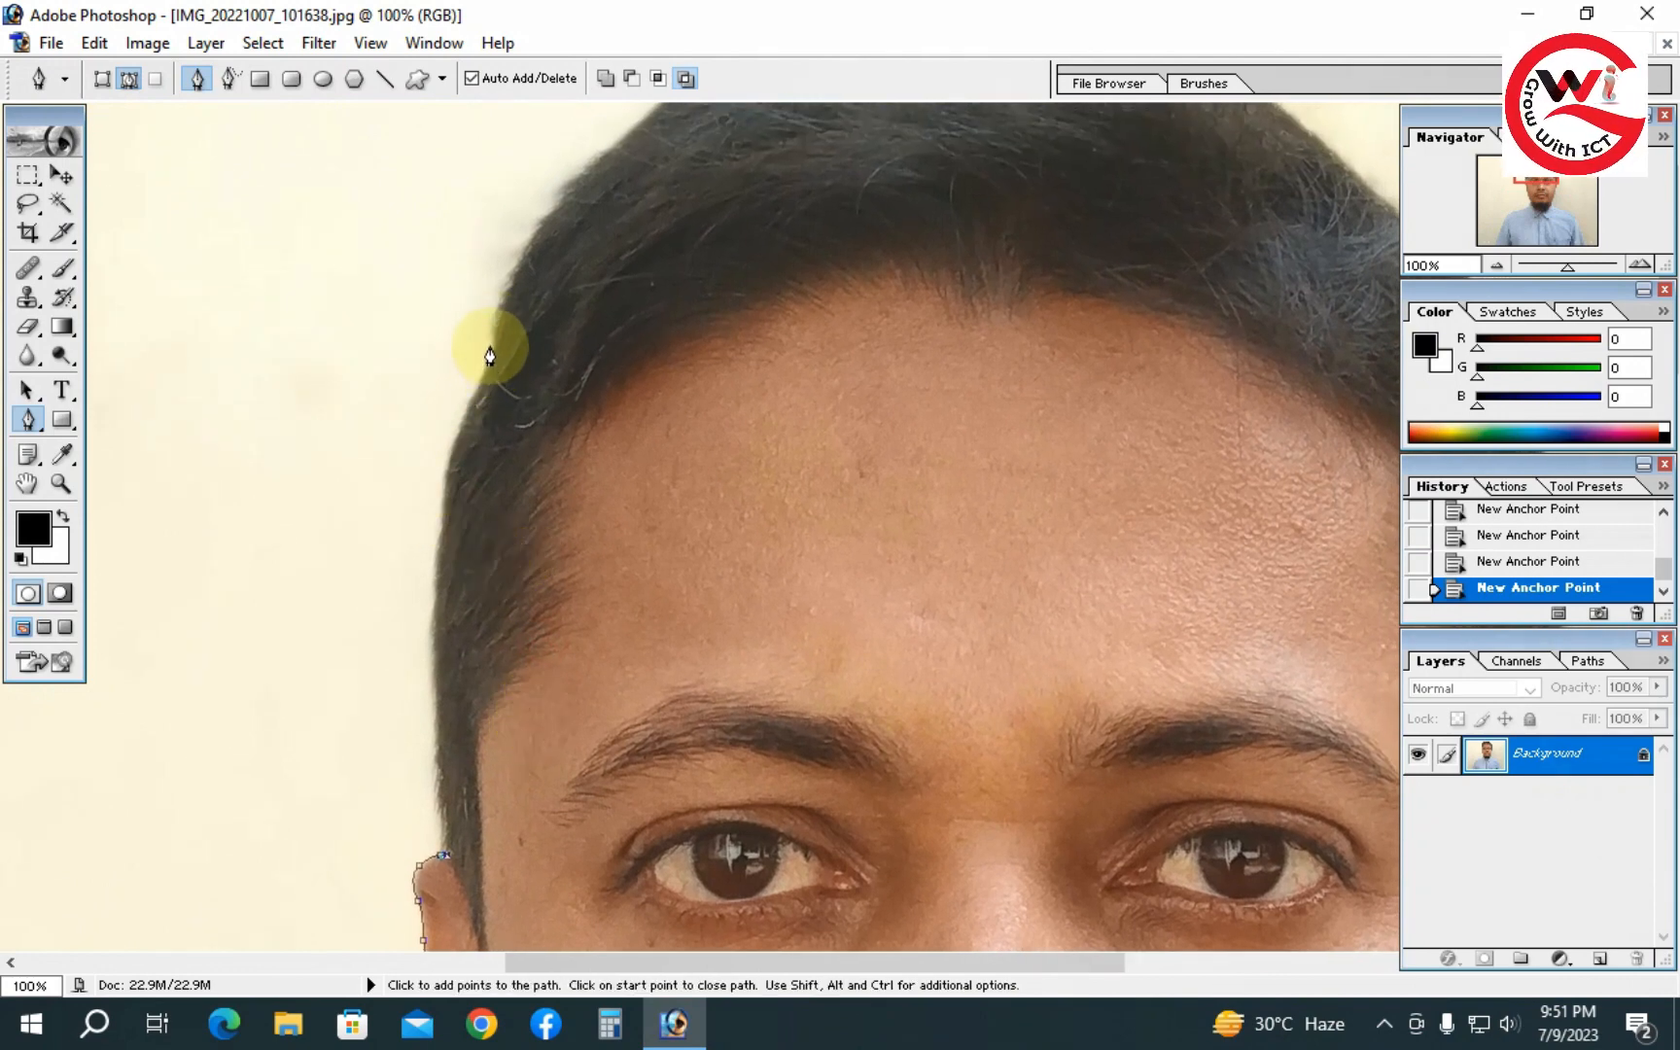
left_click_drag(494, 330, 578, 162)
- Continue the path with a curved anchor across the top of the head
key("space")
left_click_drag(594, 389, 485, 551)
left_click(858, 483, "alt")
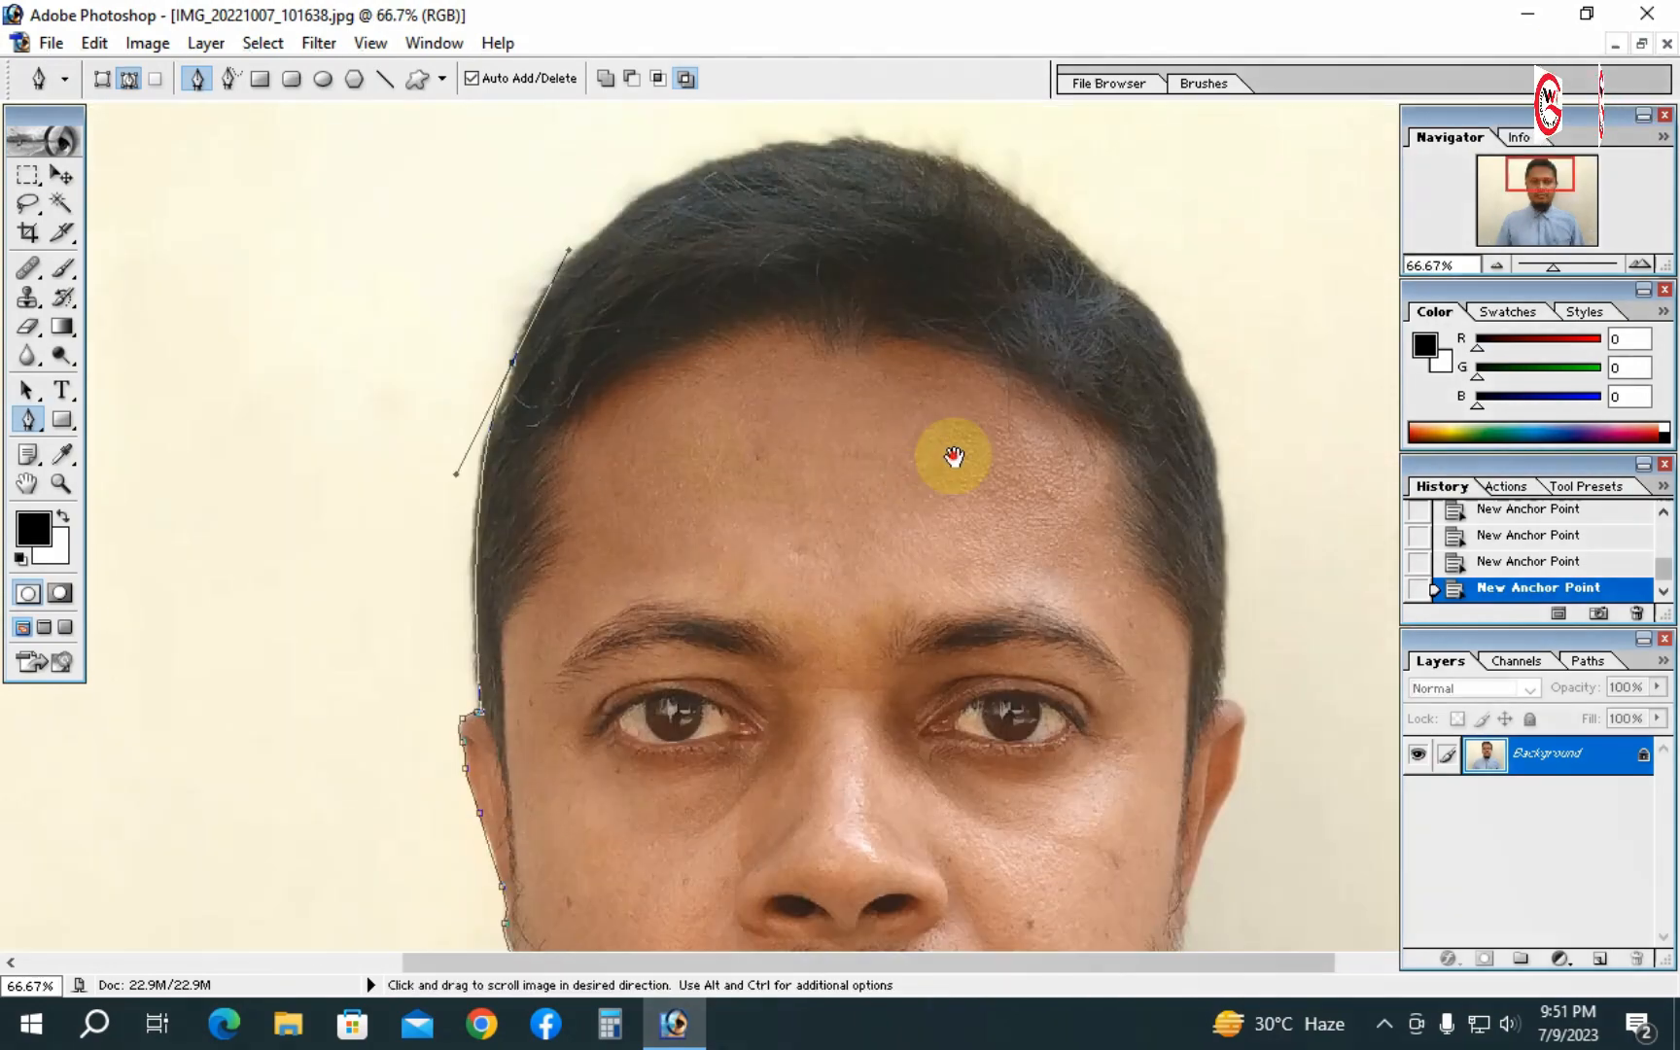
left_click_drag(954, 456, 893, 456)
left_click_drag(783, 146, 952, 154)
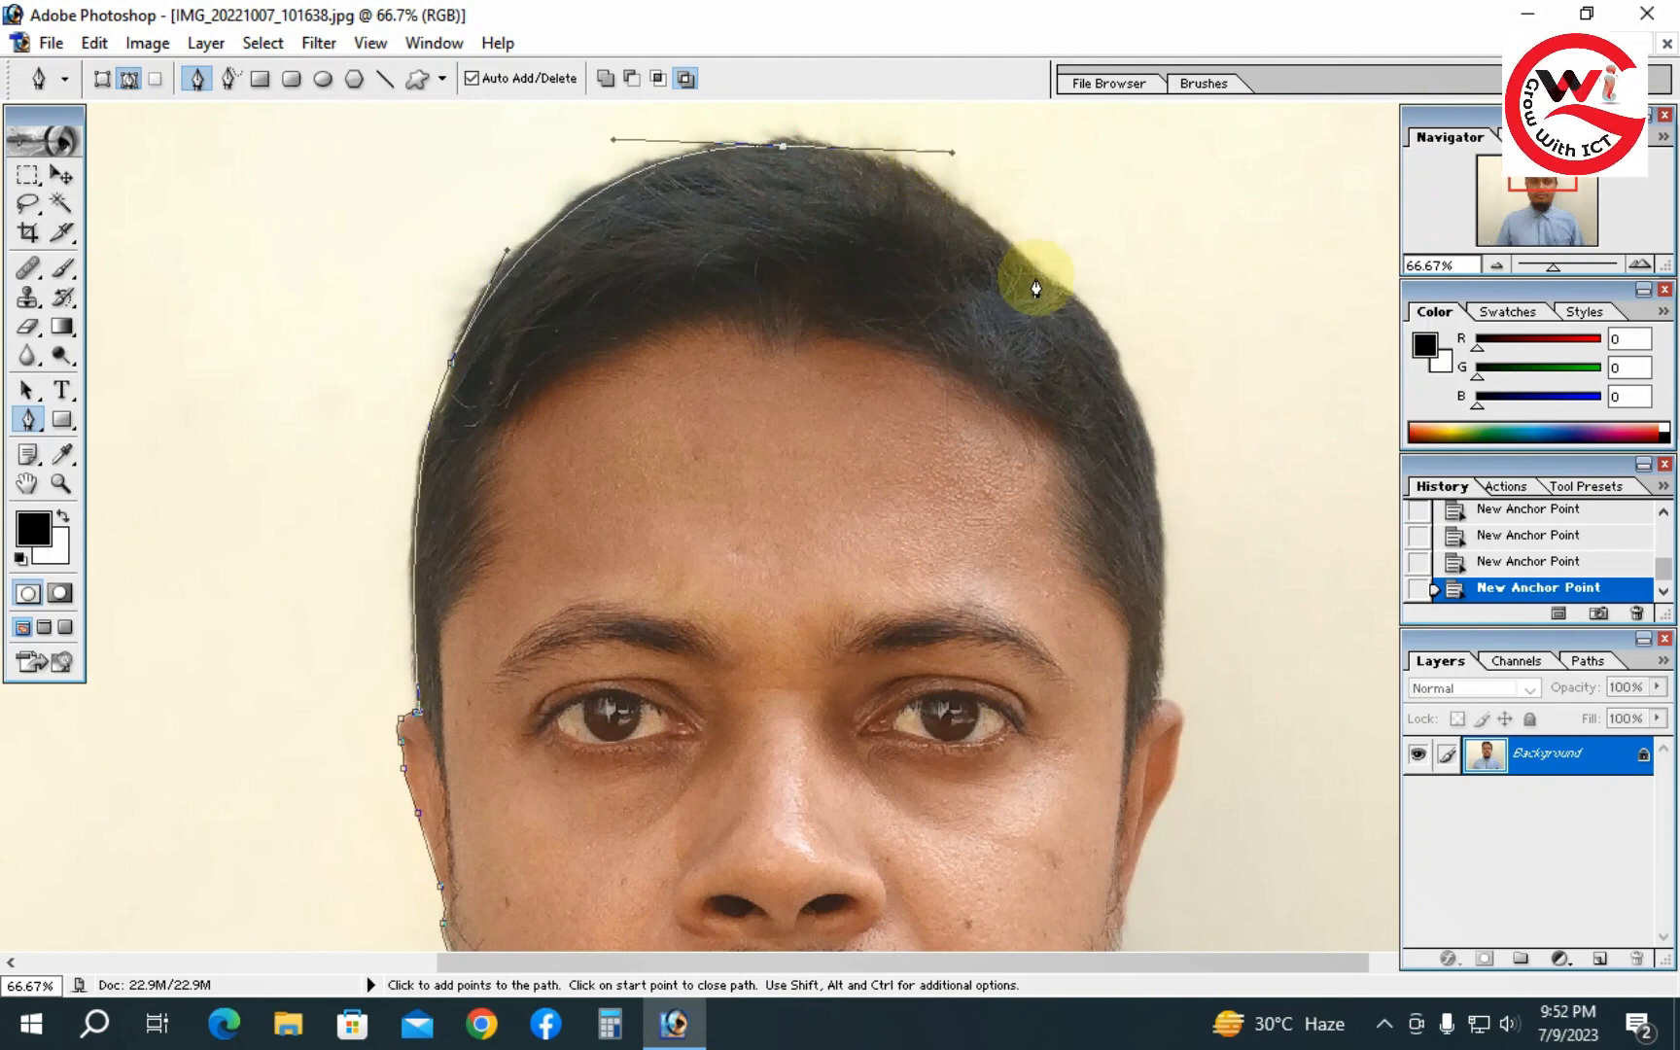
- Continue the path down the right side of the hair to the top of the right ear, redoing one misplaced anchor
left_click_drag(1079, 311, 1123, 361)
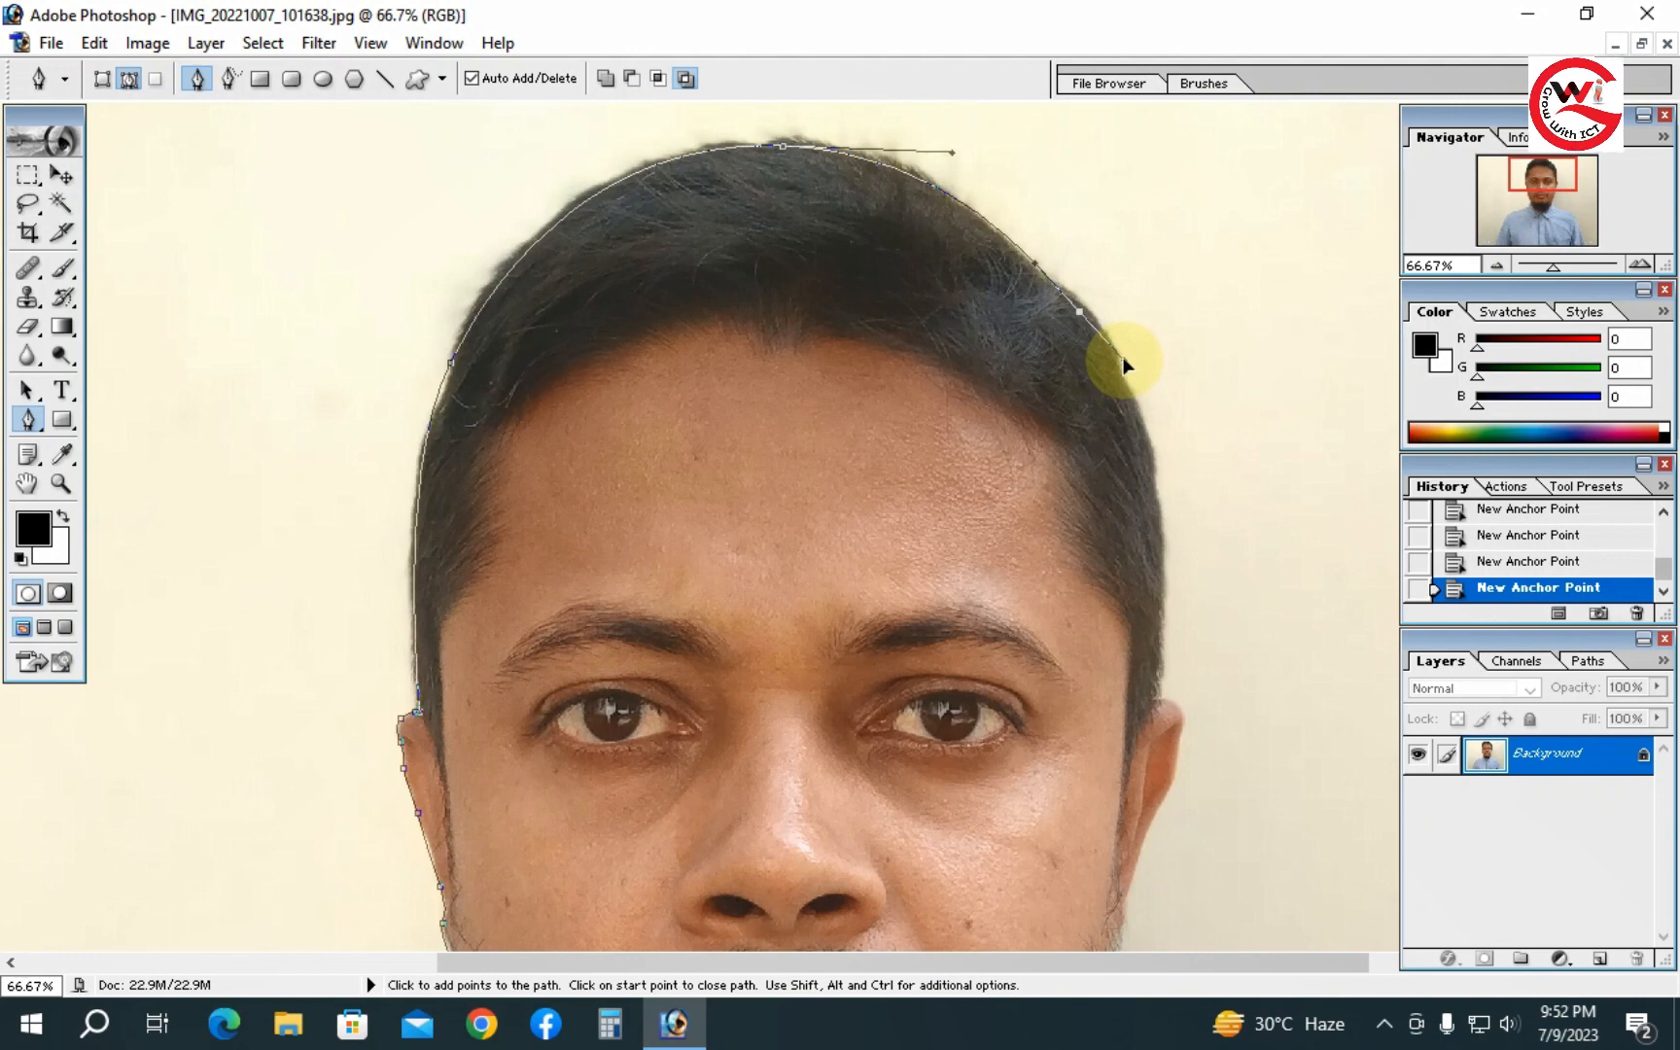
key("ctrl+z")
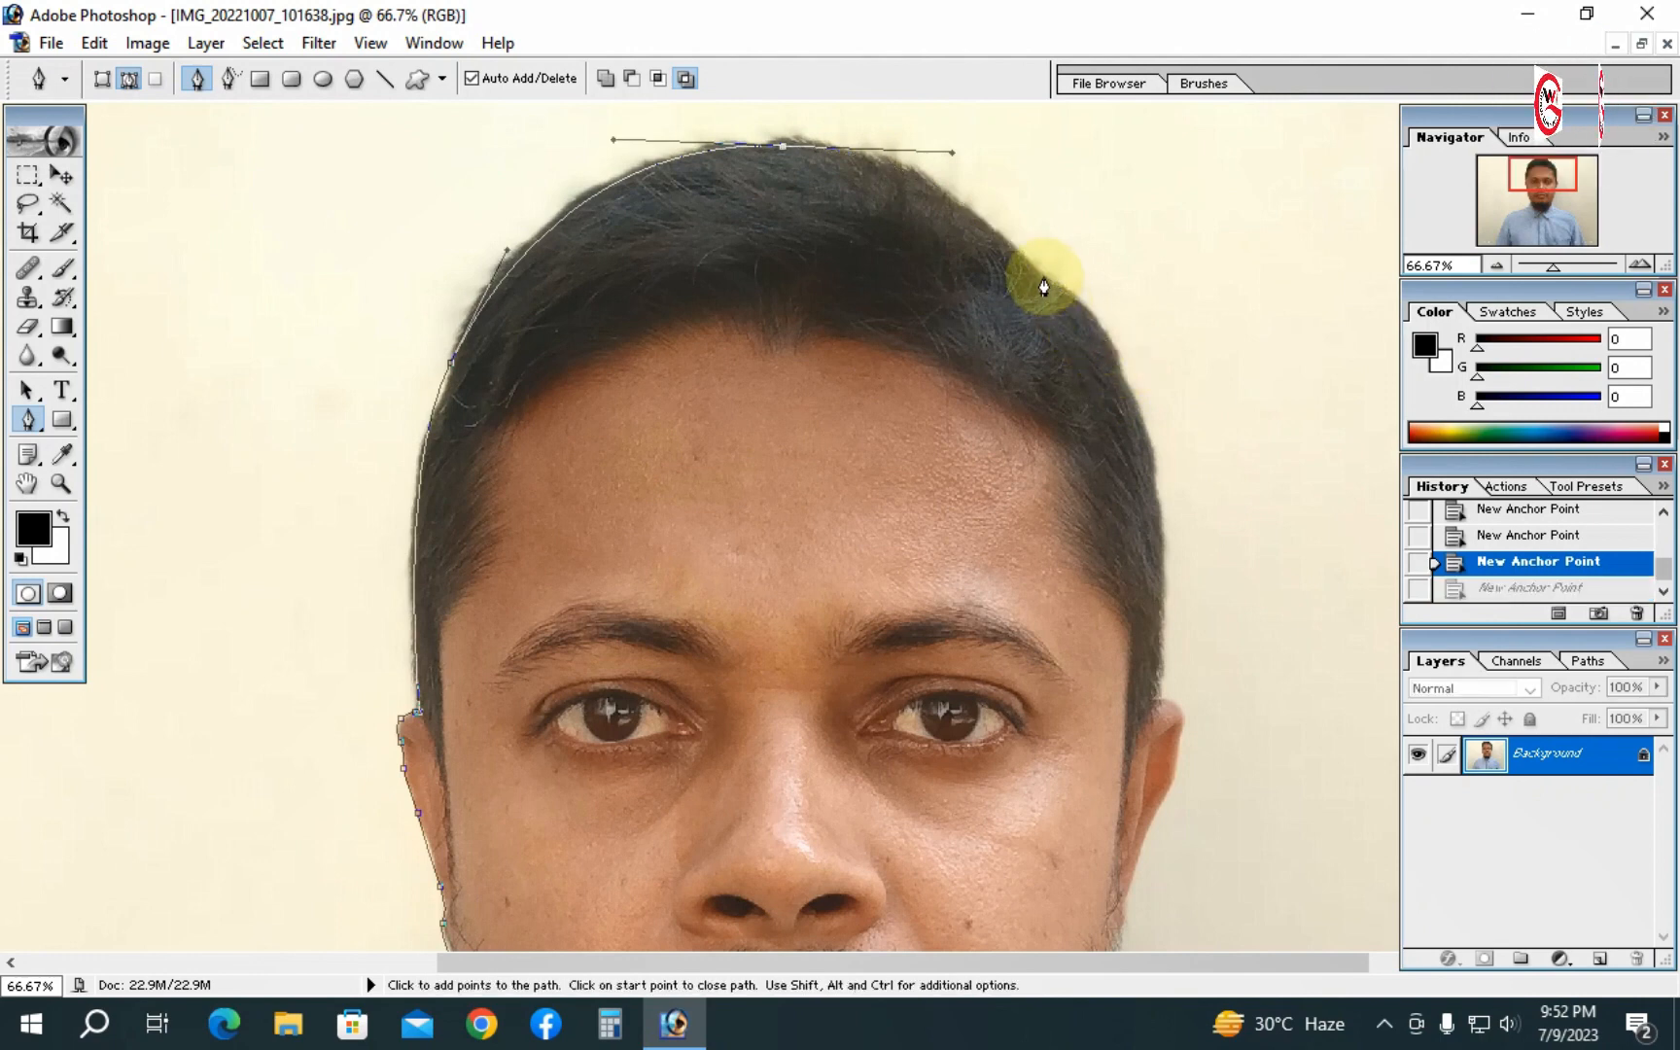
left_click_drag(1043, 284, 1095, 338)
left_click_drag(1159, 521, 1162, 541)
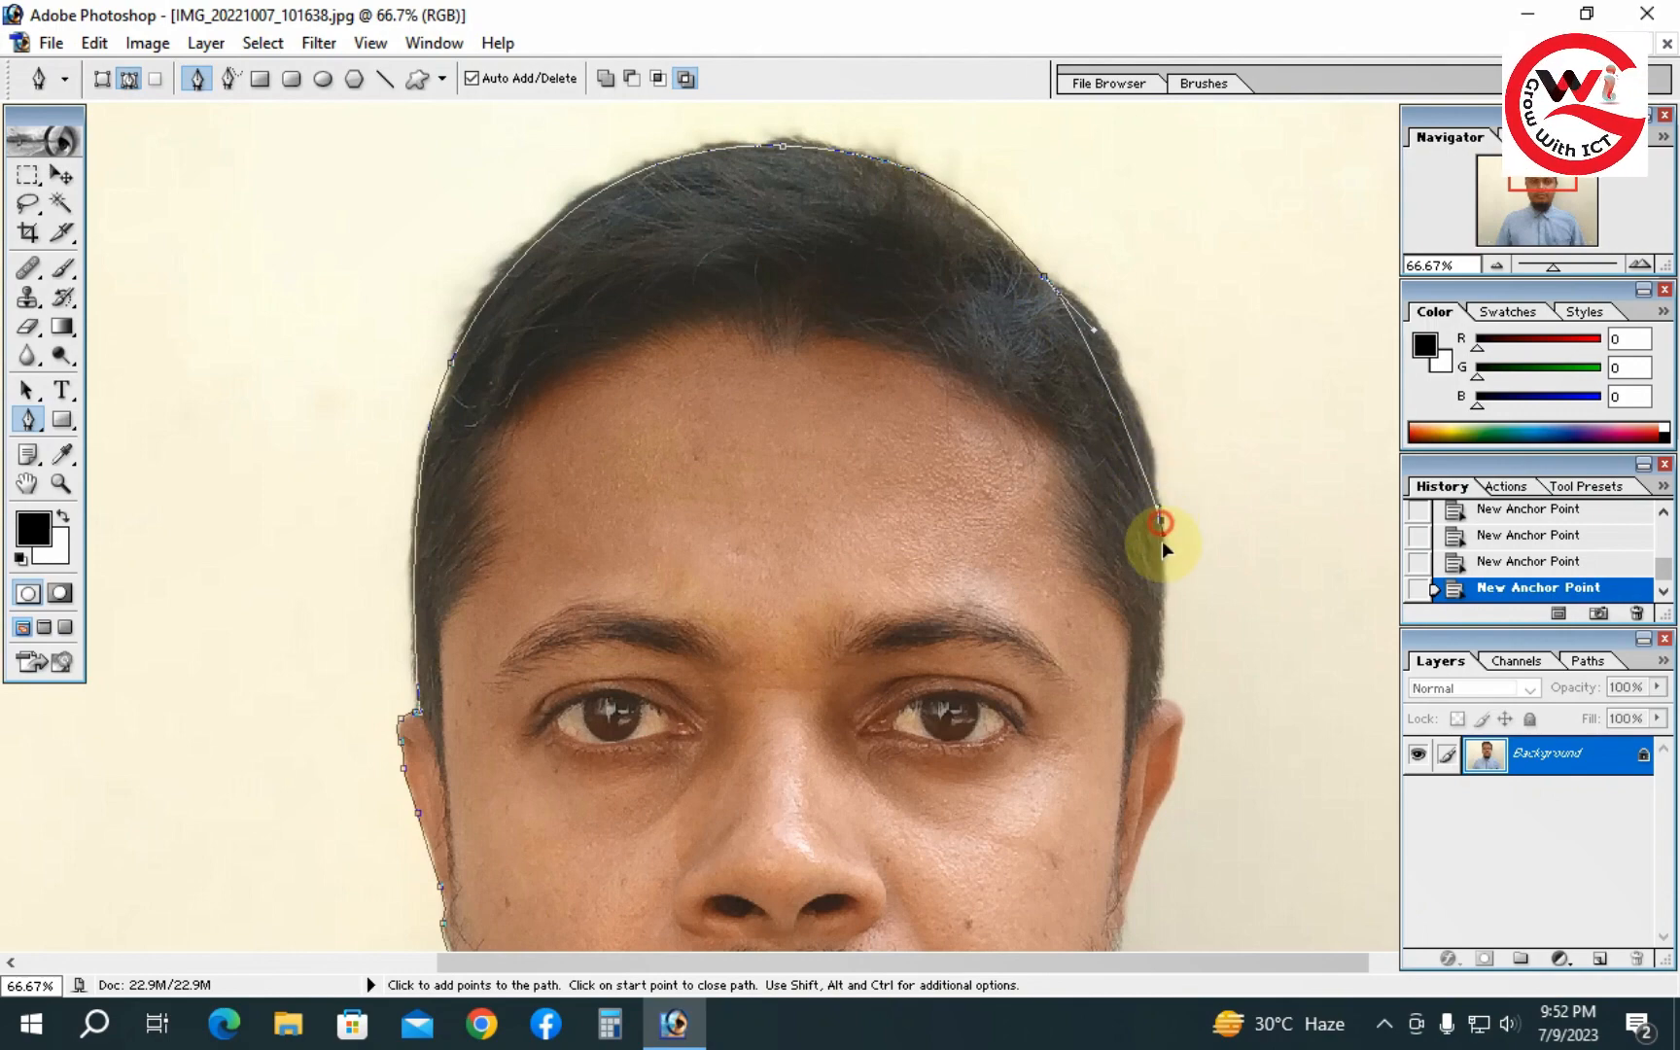
left_click_drag(1165, 613, 1164, 655)
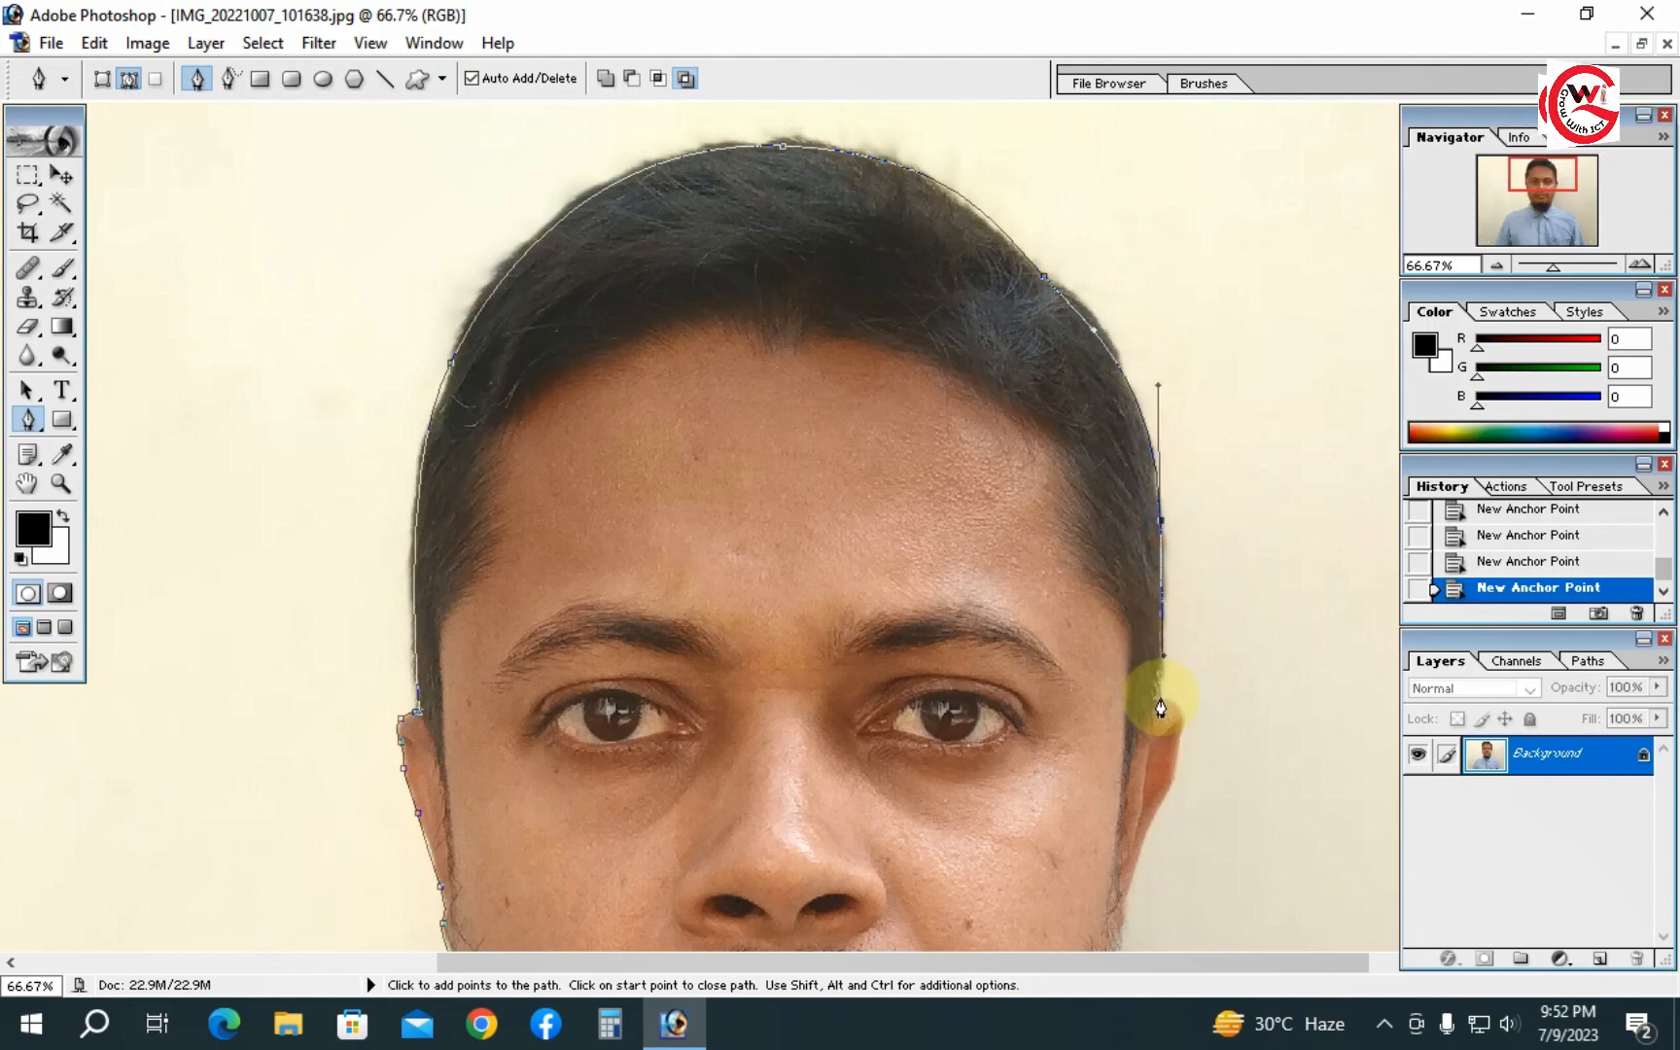
left_click(1154, 703)
- Zoom in on the right ear and trace the path around its outer edge
key("ctrl+space")
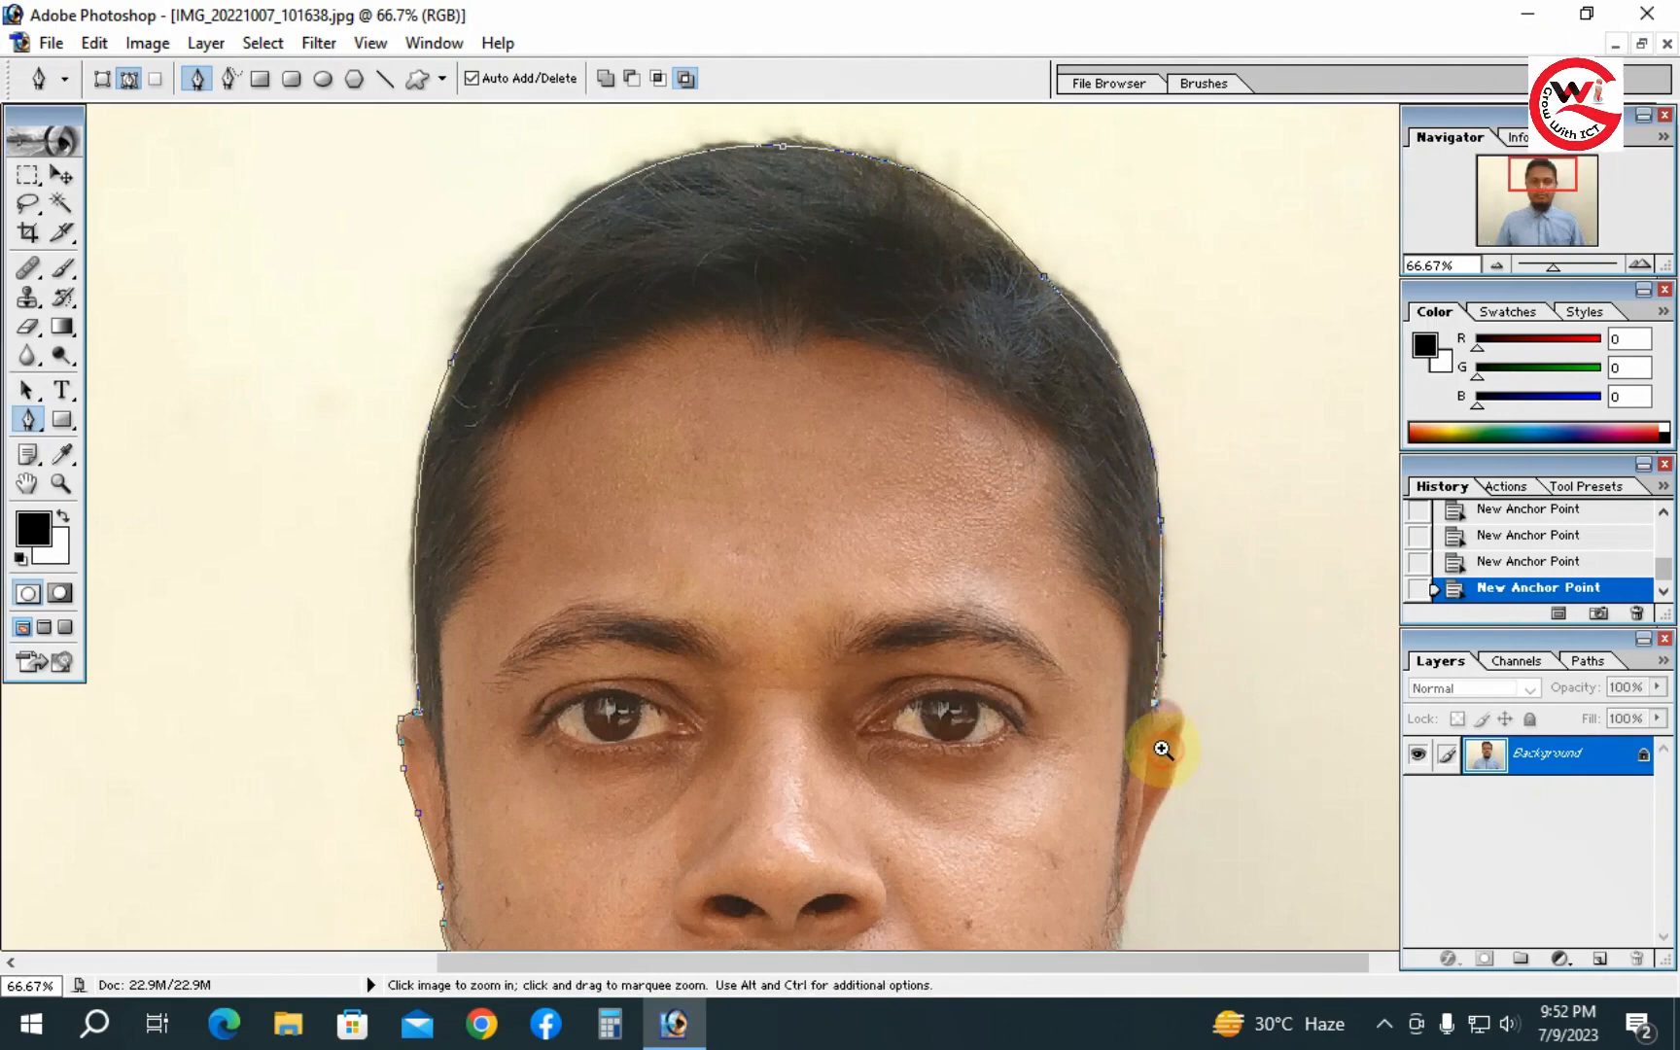
left_click(1158, 746)
left_click_drag(751, 491, 1061, 410)
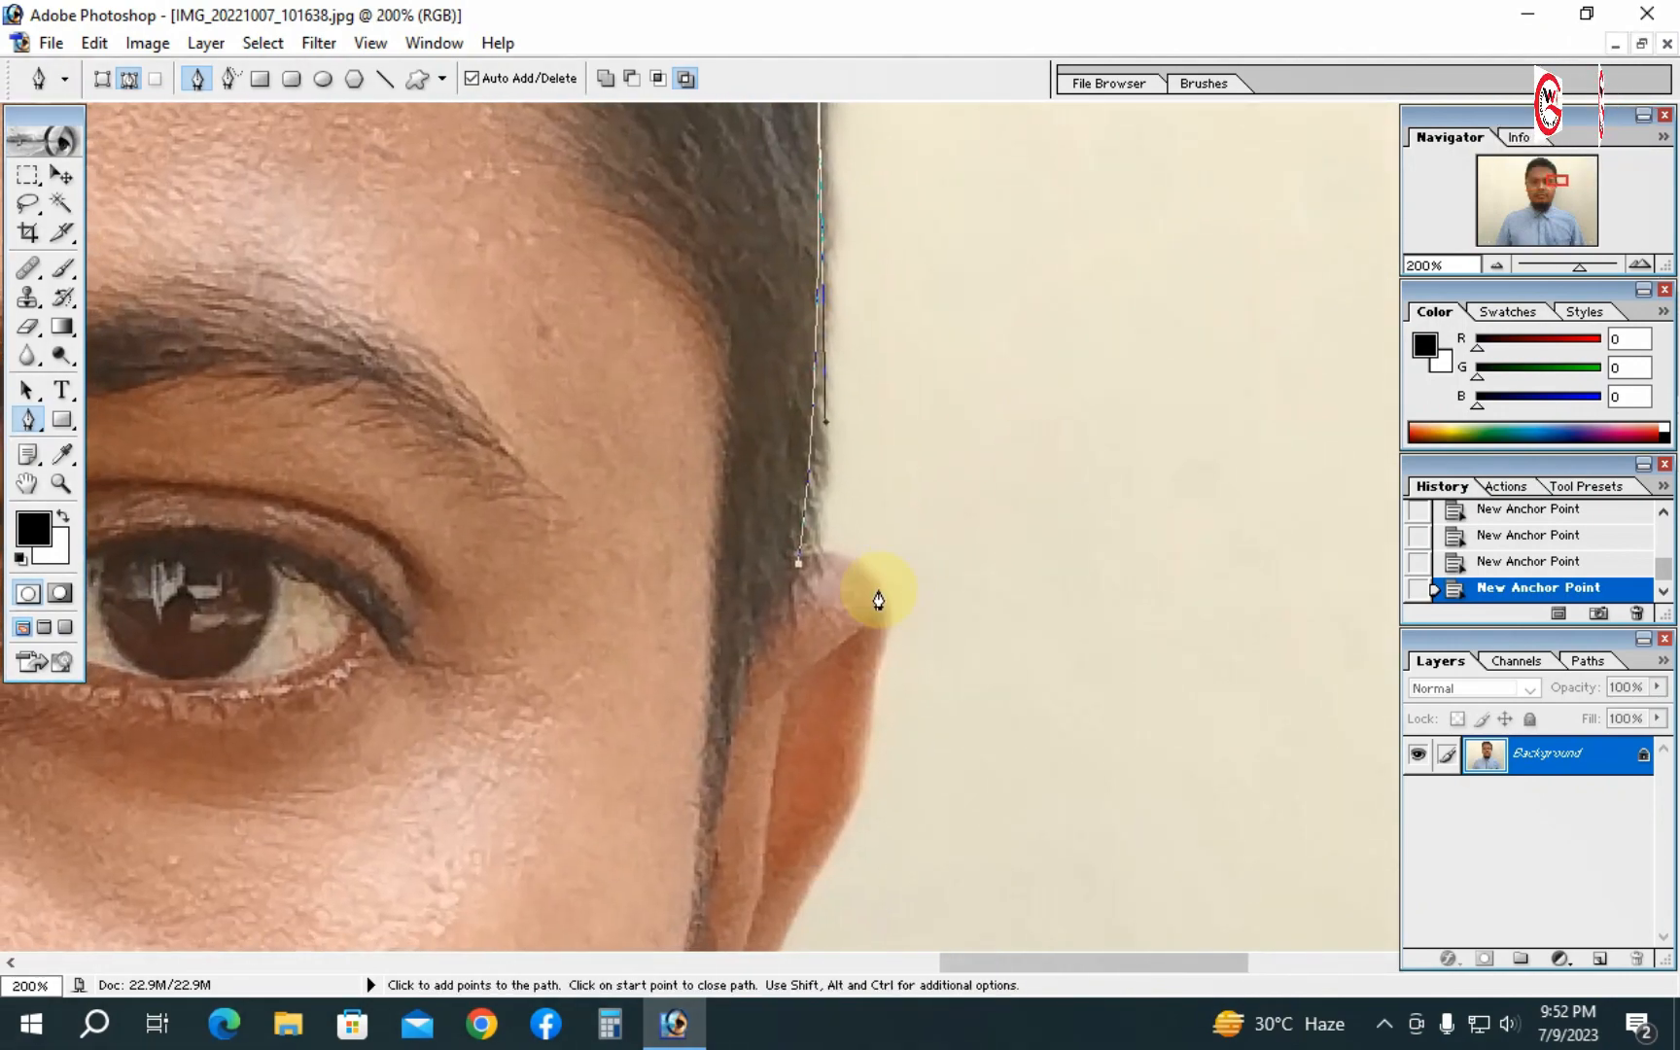
left_click_drag(872, 589, 886, 456)
key("space")
left_click_drag(856, 545, 878, 468)
key("space")
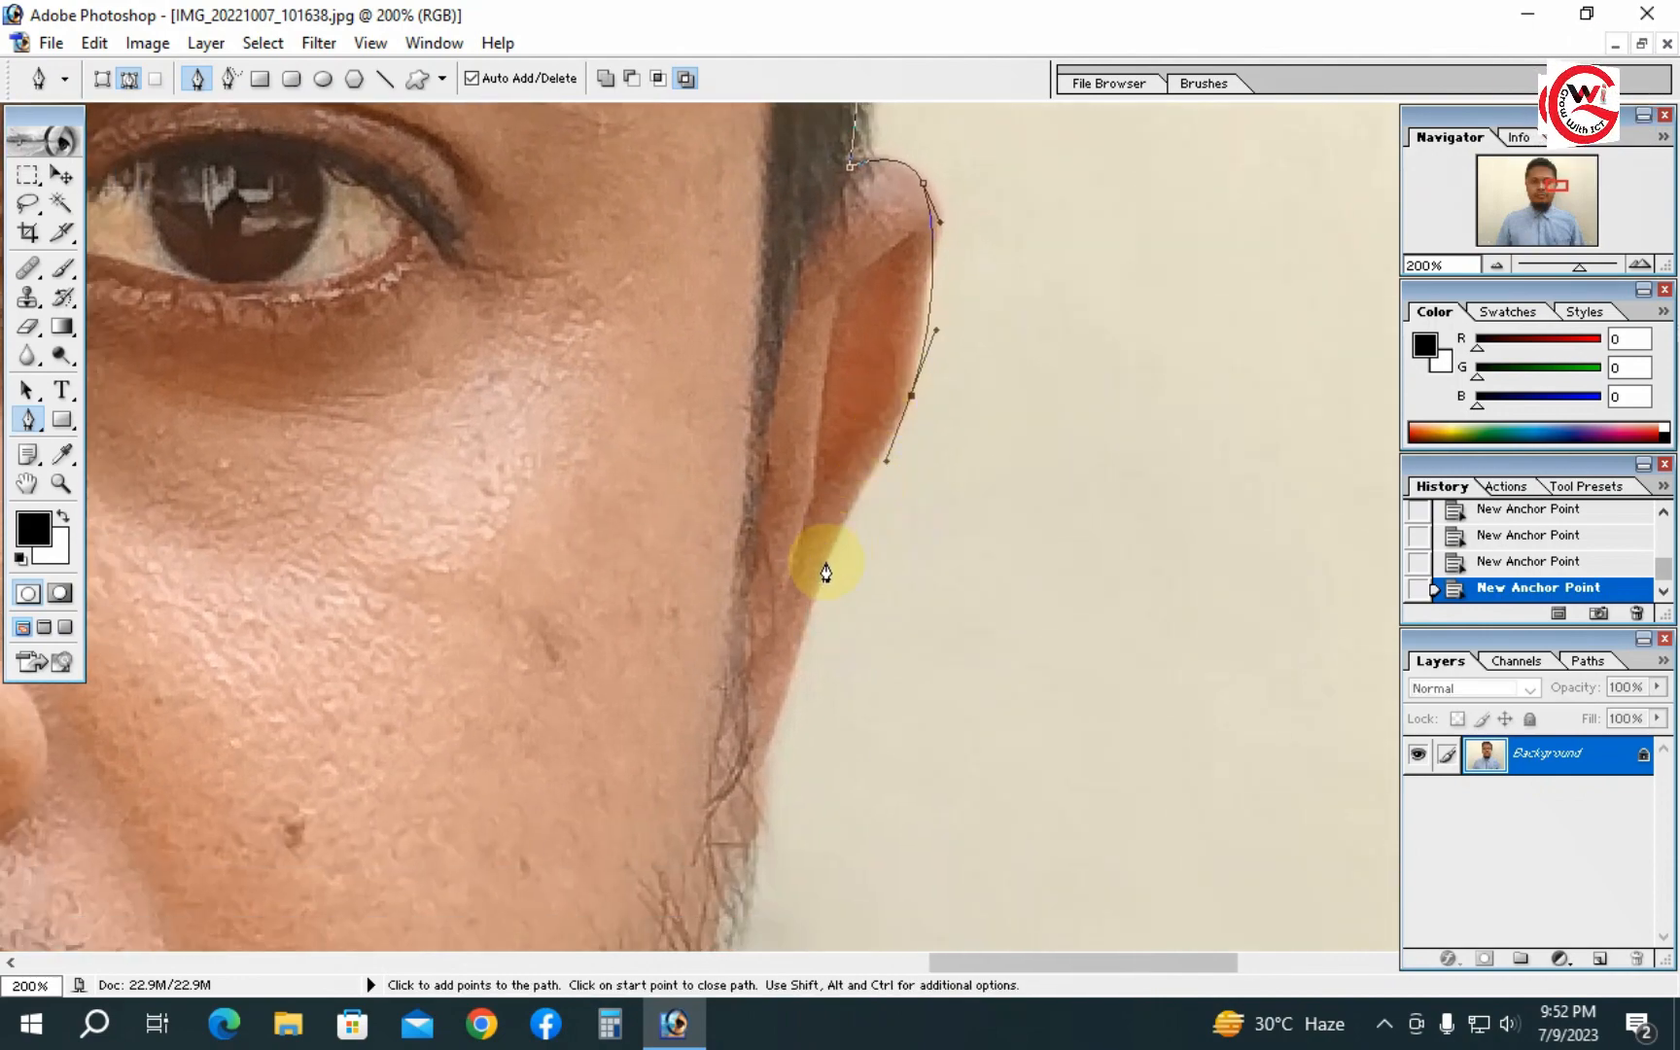
left_click_drag(823, 580, 821, 601)
- Continue the path down the right cheek and along the edge of the beard
key("space")
left_click_drag(852, 677, 880, 525)
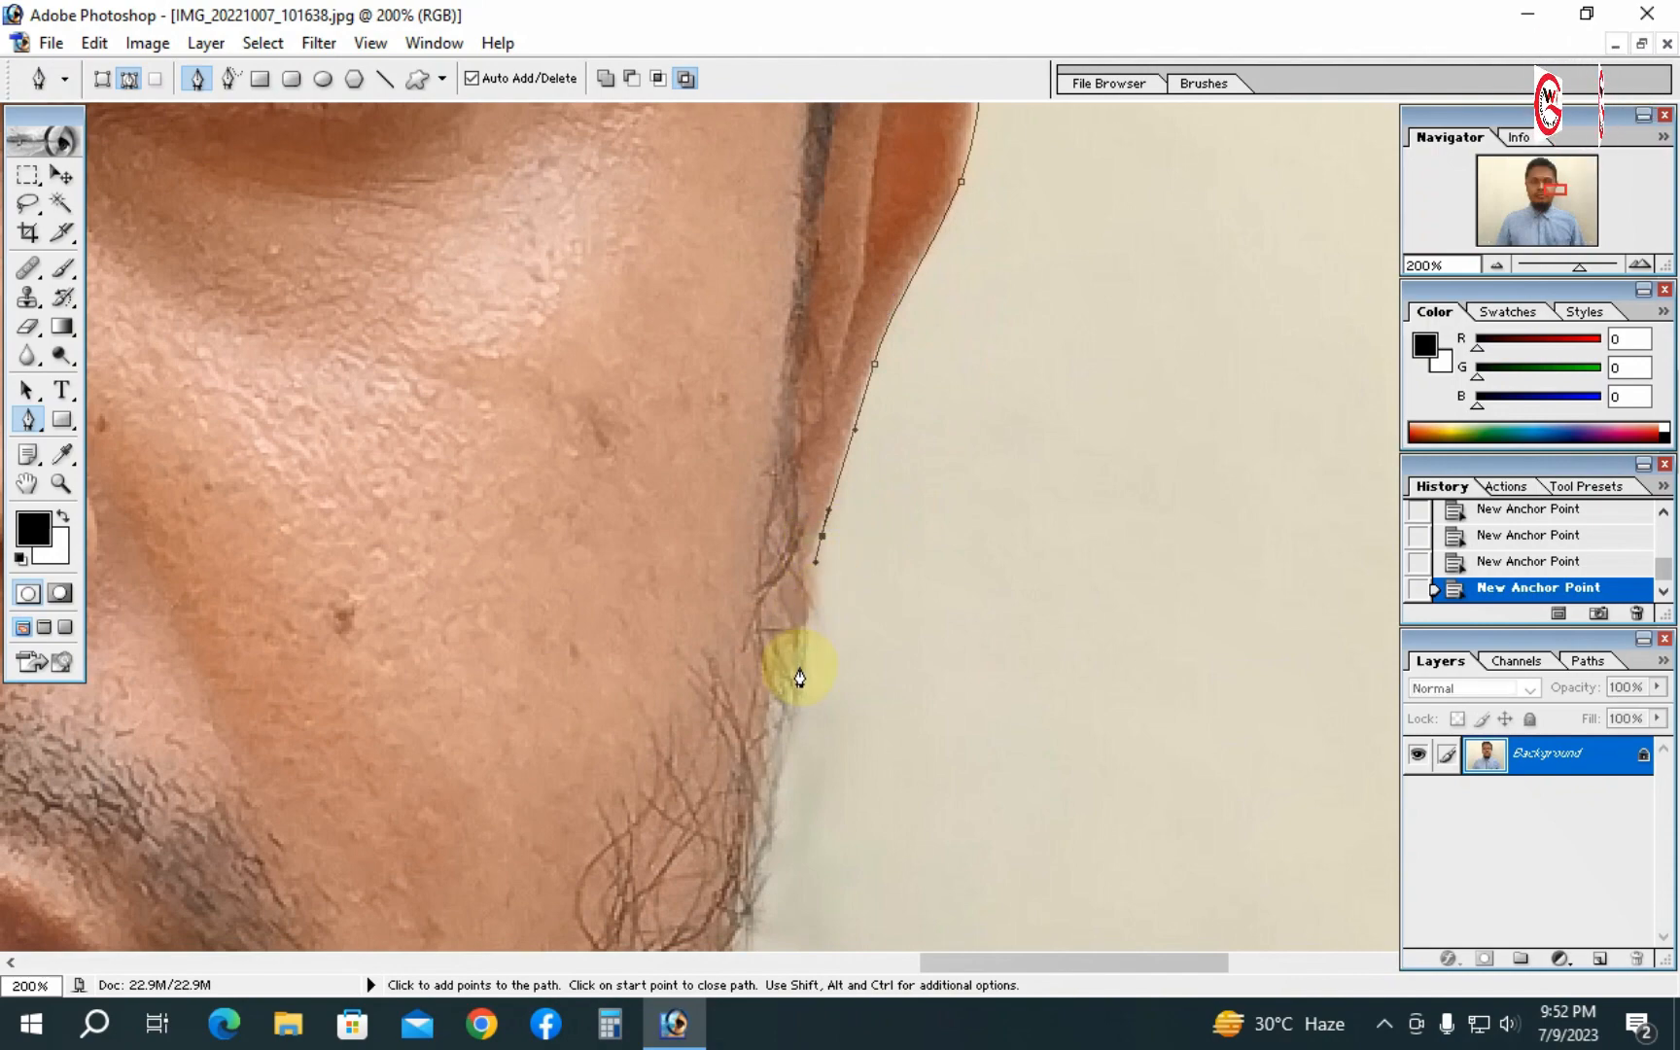
left_click_drag(790, 750, 783, 782)
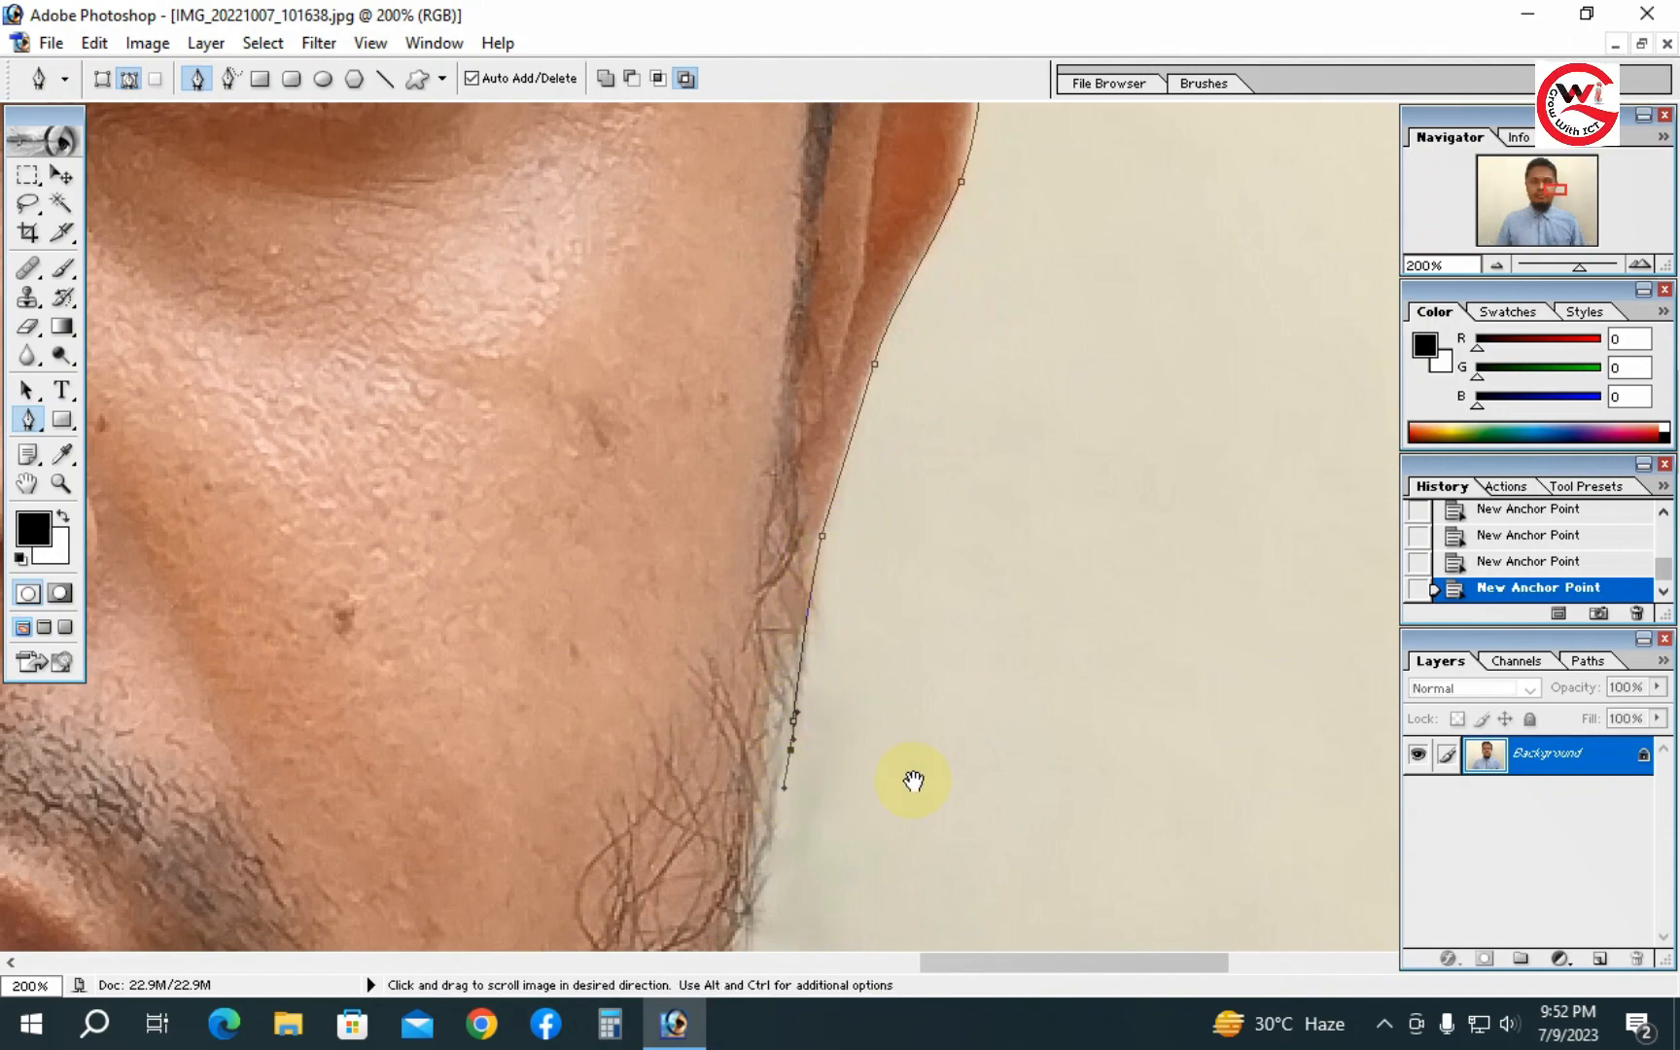
left_click_drag(911, 780, 986, 428)
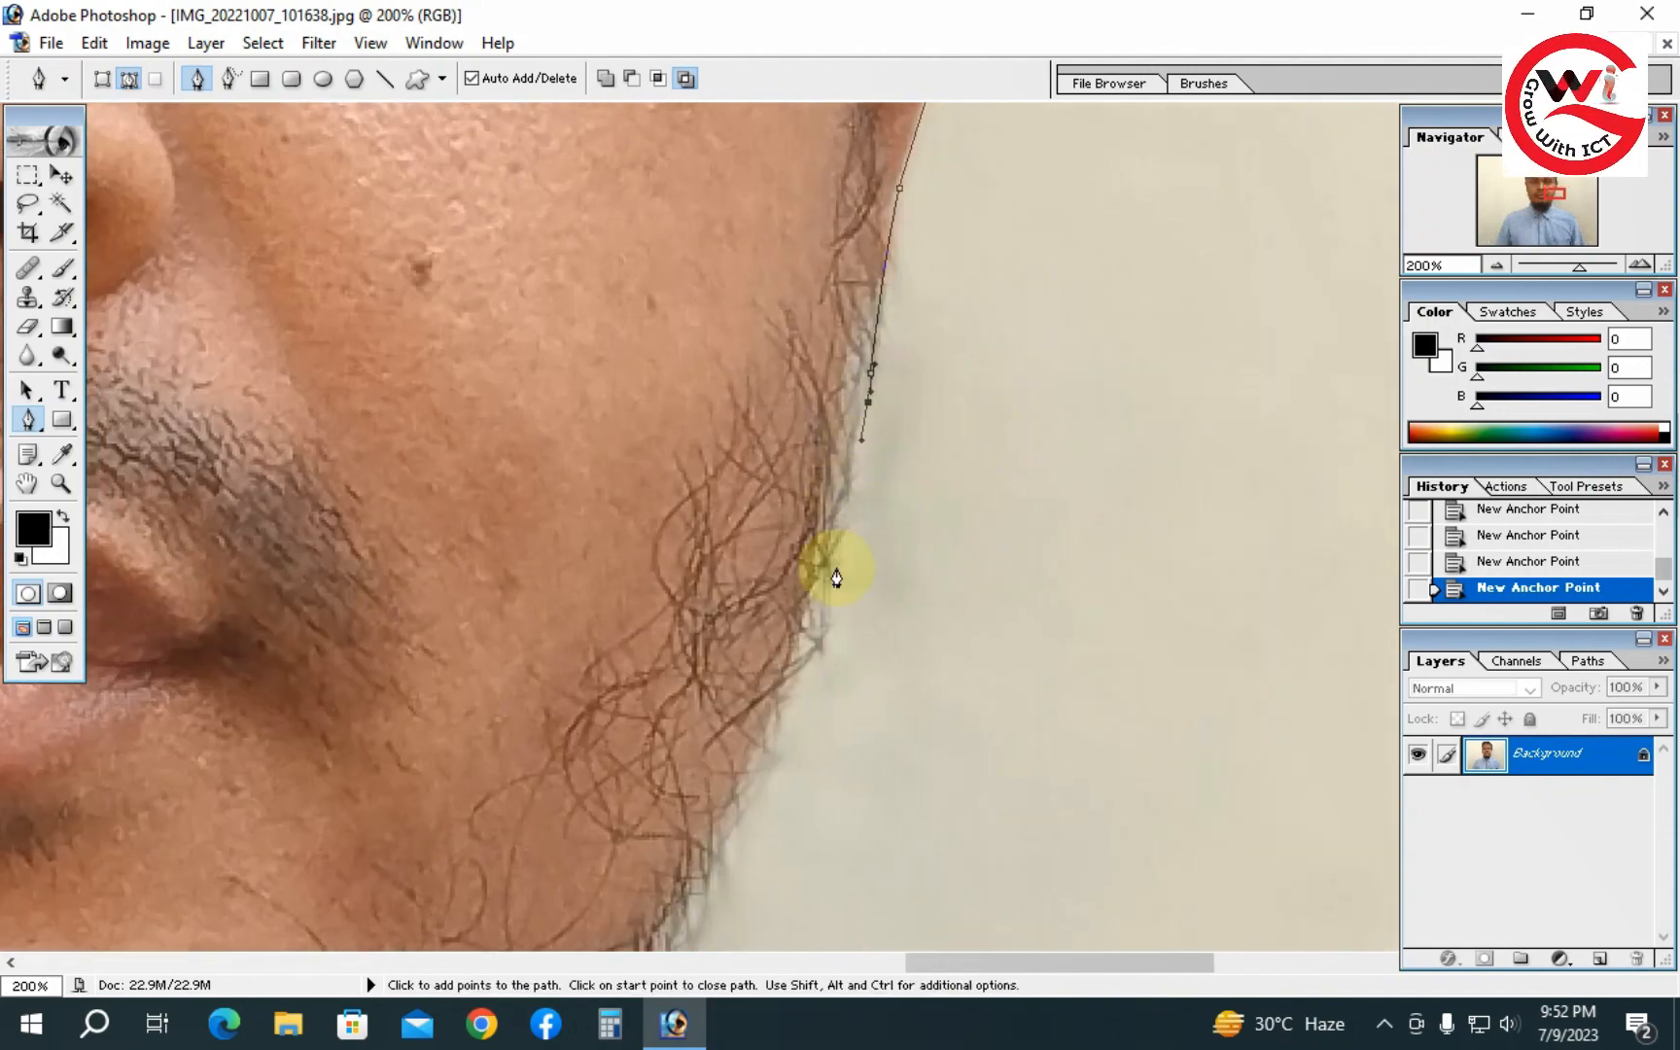
left_click_drag(790, 734, 856, 501)
left_click(811, 553)
left_click(786, 617)
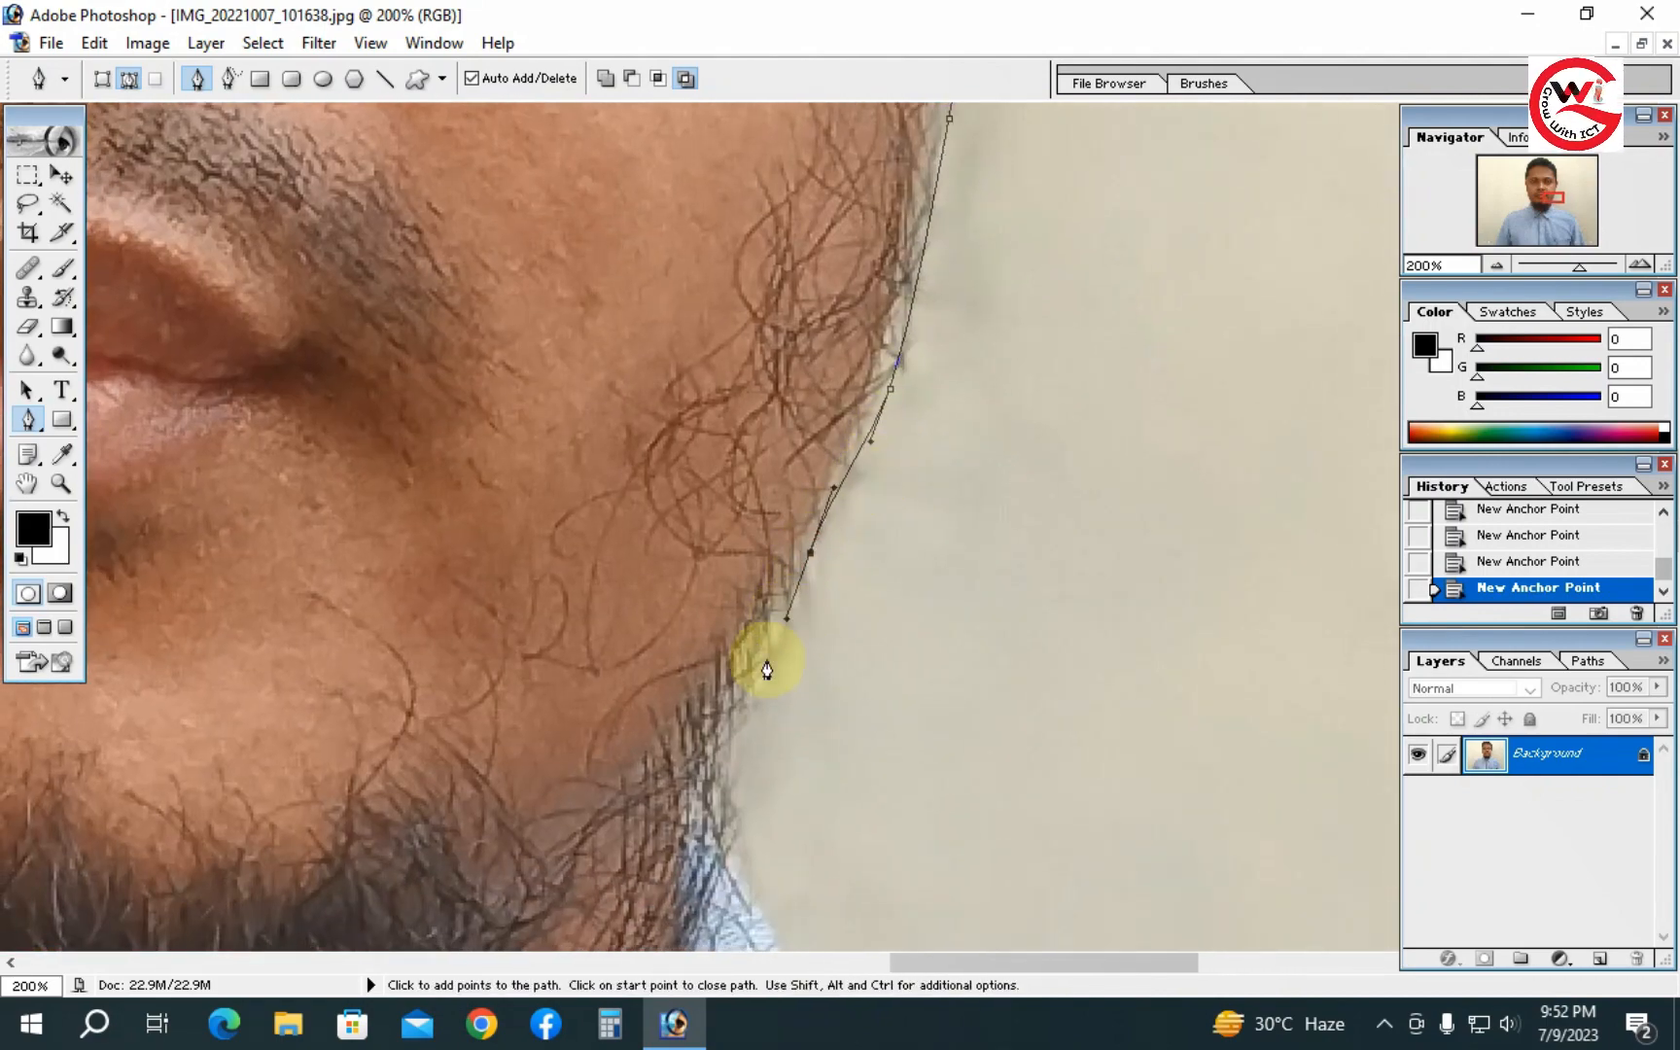
left_click_drag(757, 796, 805, 511)
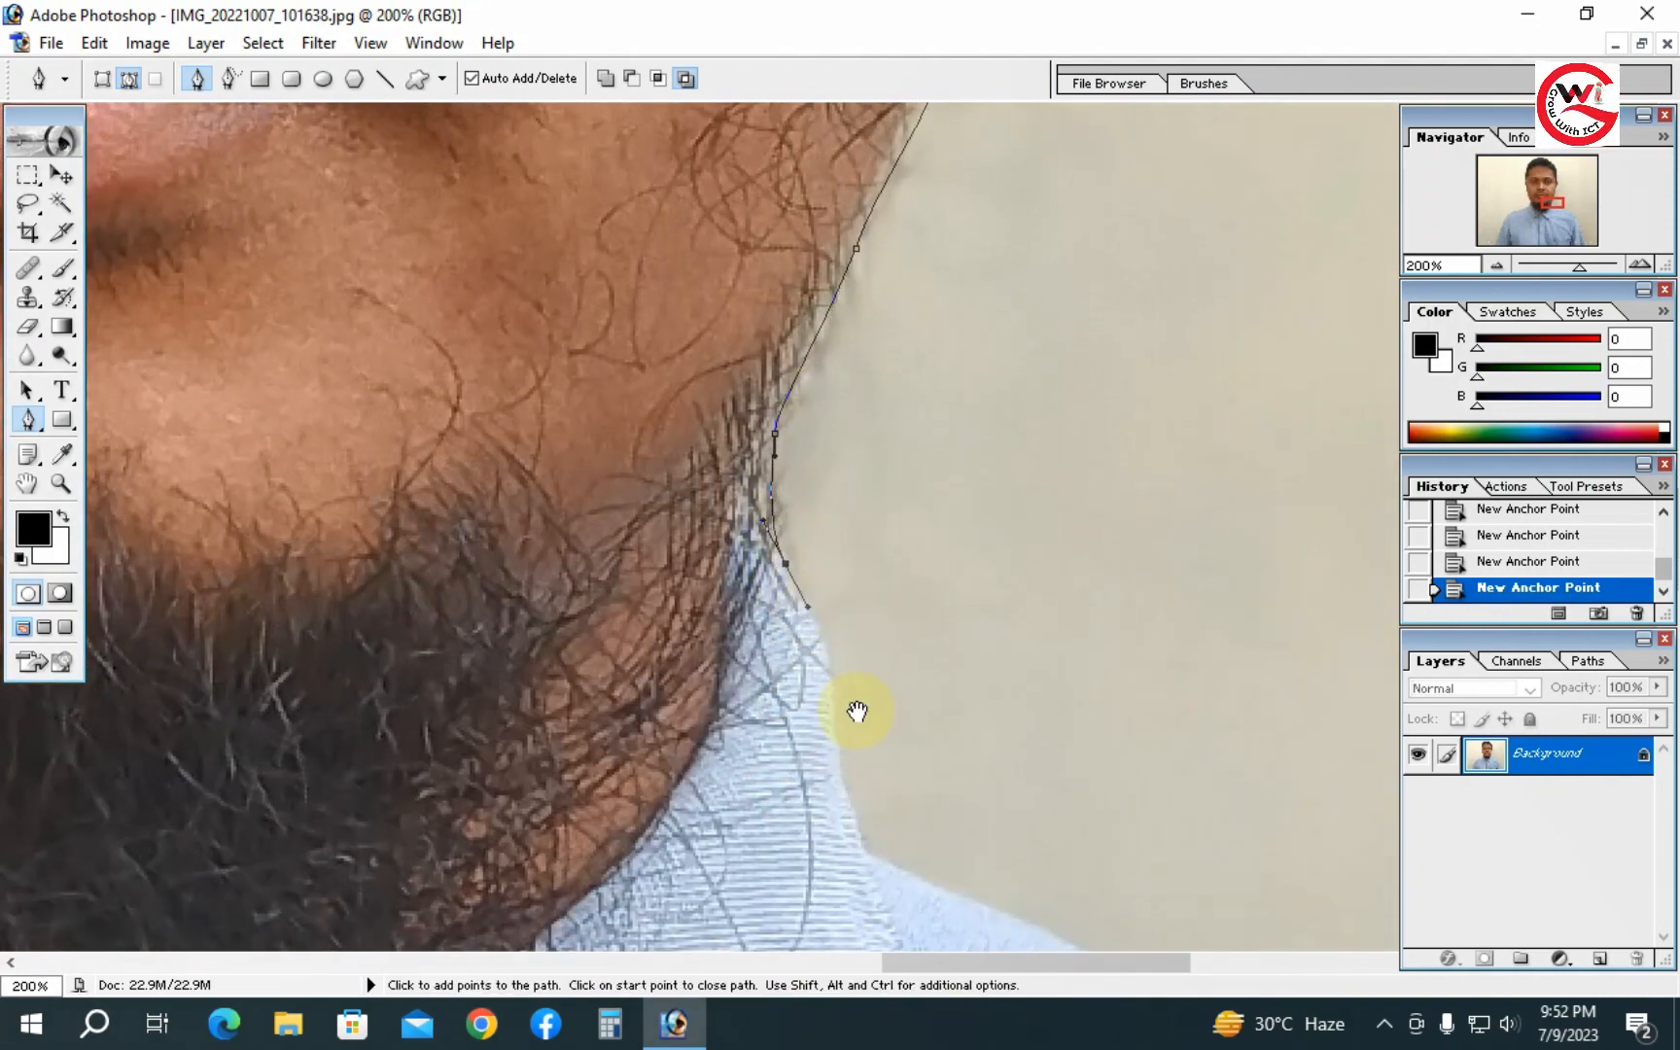
- Continue the path from the chin down the neck to where the right collar meets the shoulder
left_click_drag(857, 710, 848, 470)
left_click(839, 543)
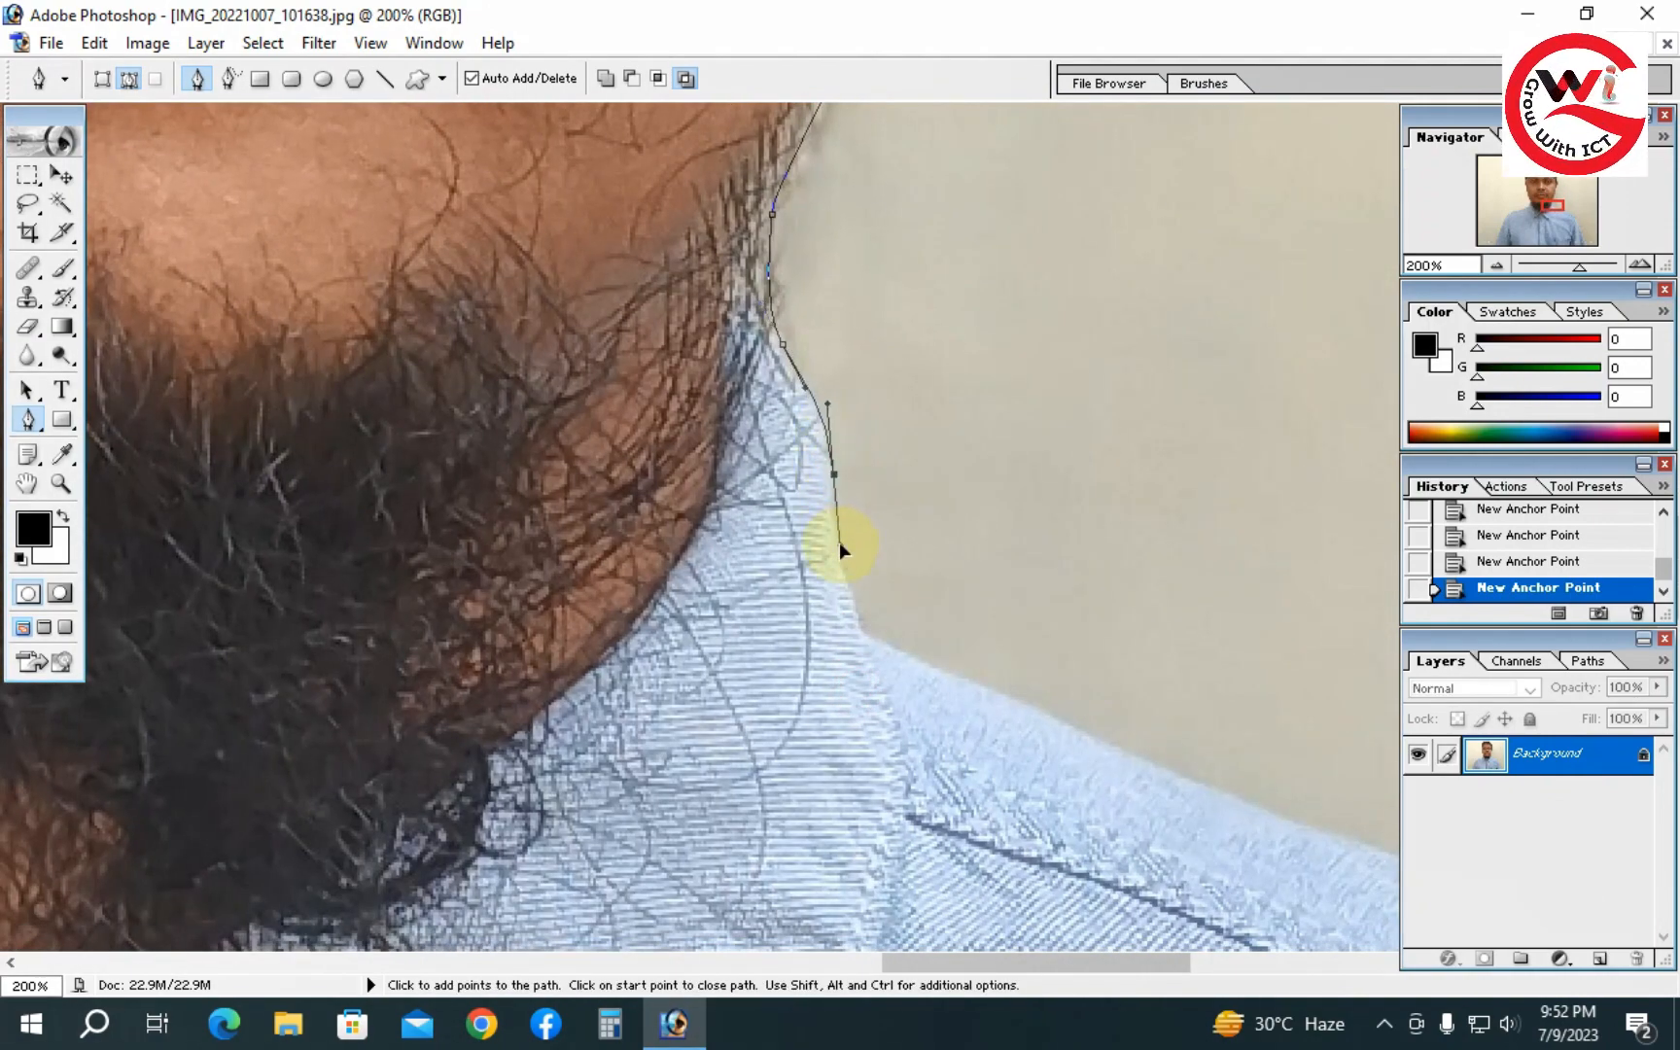
left_click_drag(862, 634, 874, 641)
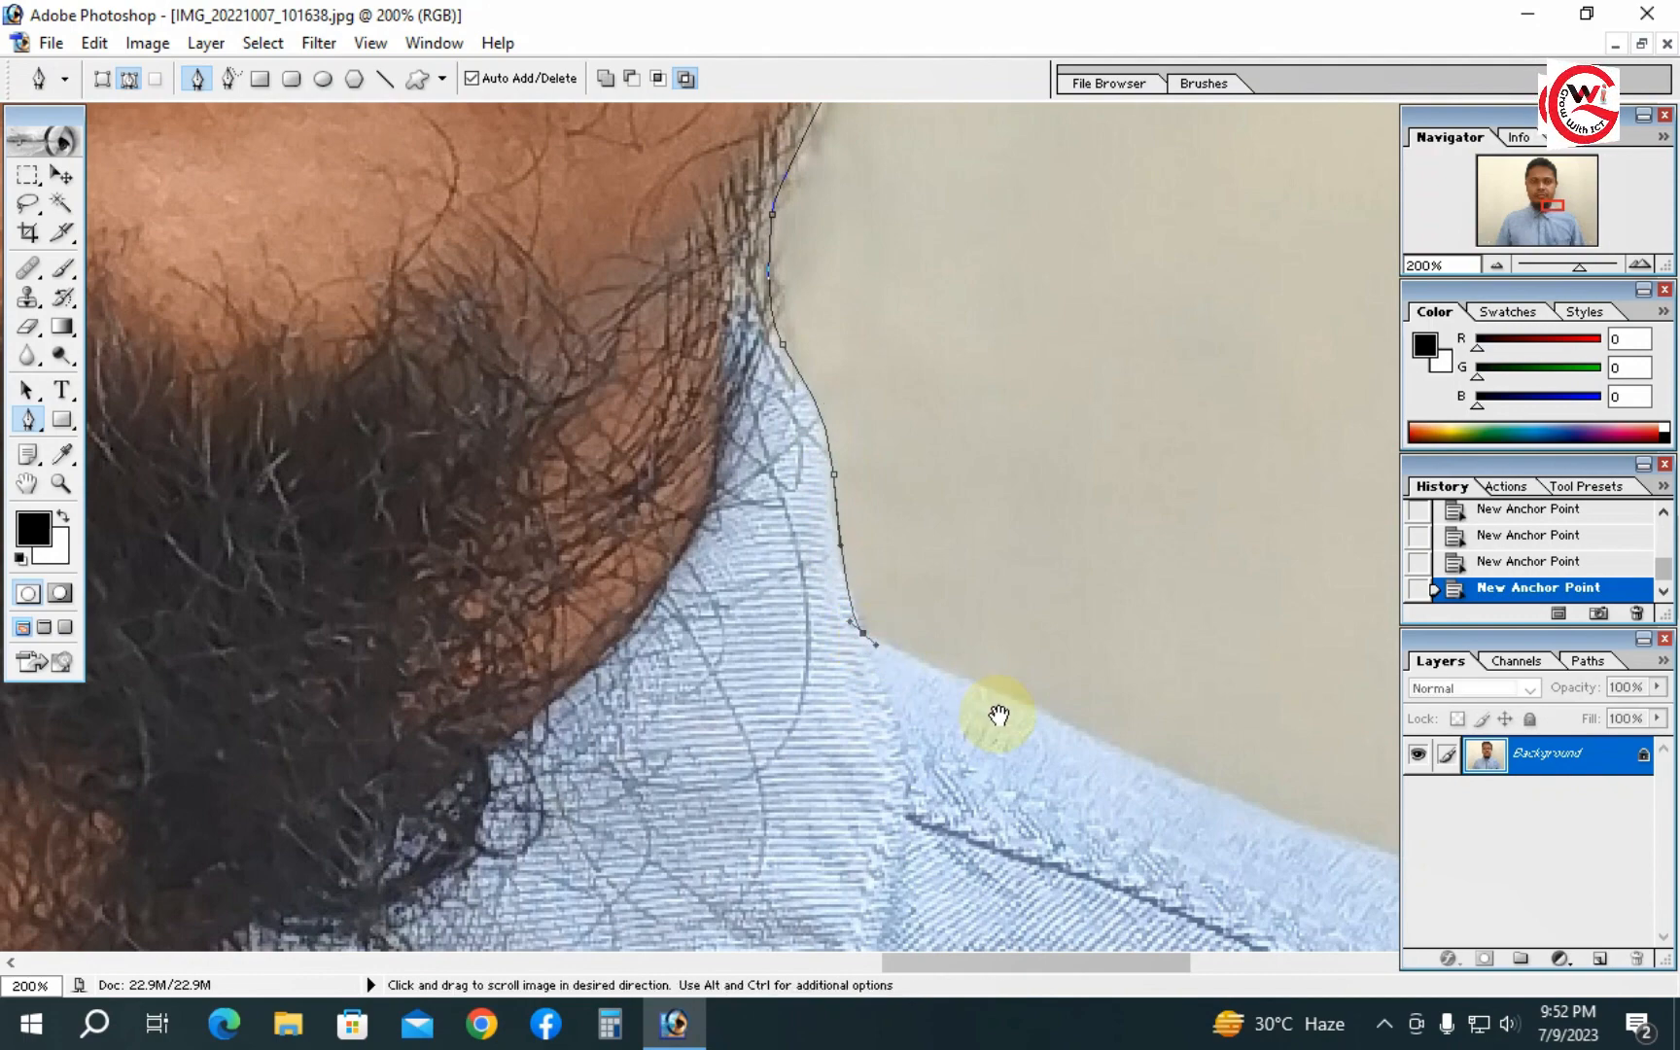
left_click_drag(997, 713, 780, 608)
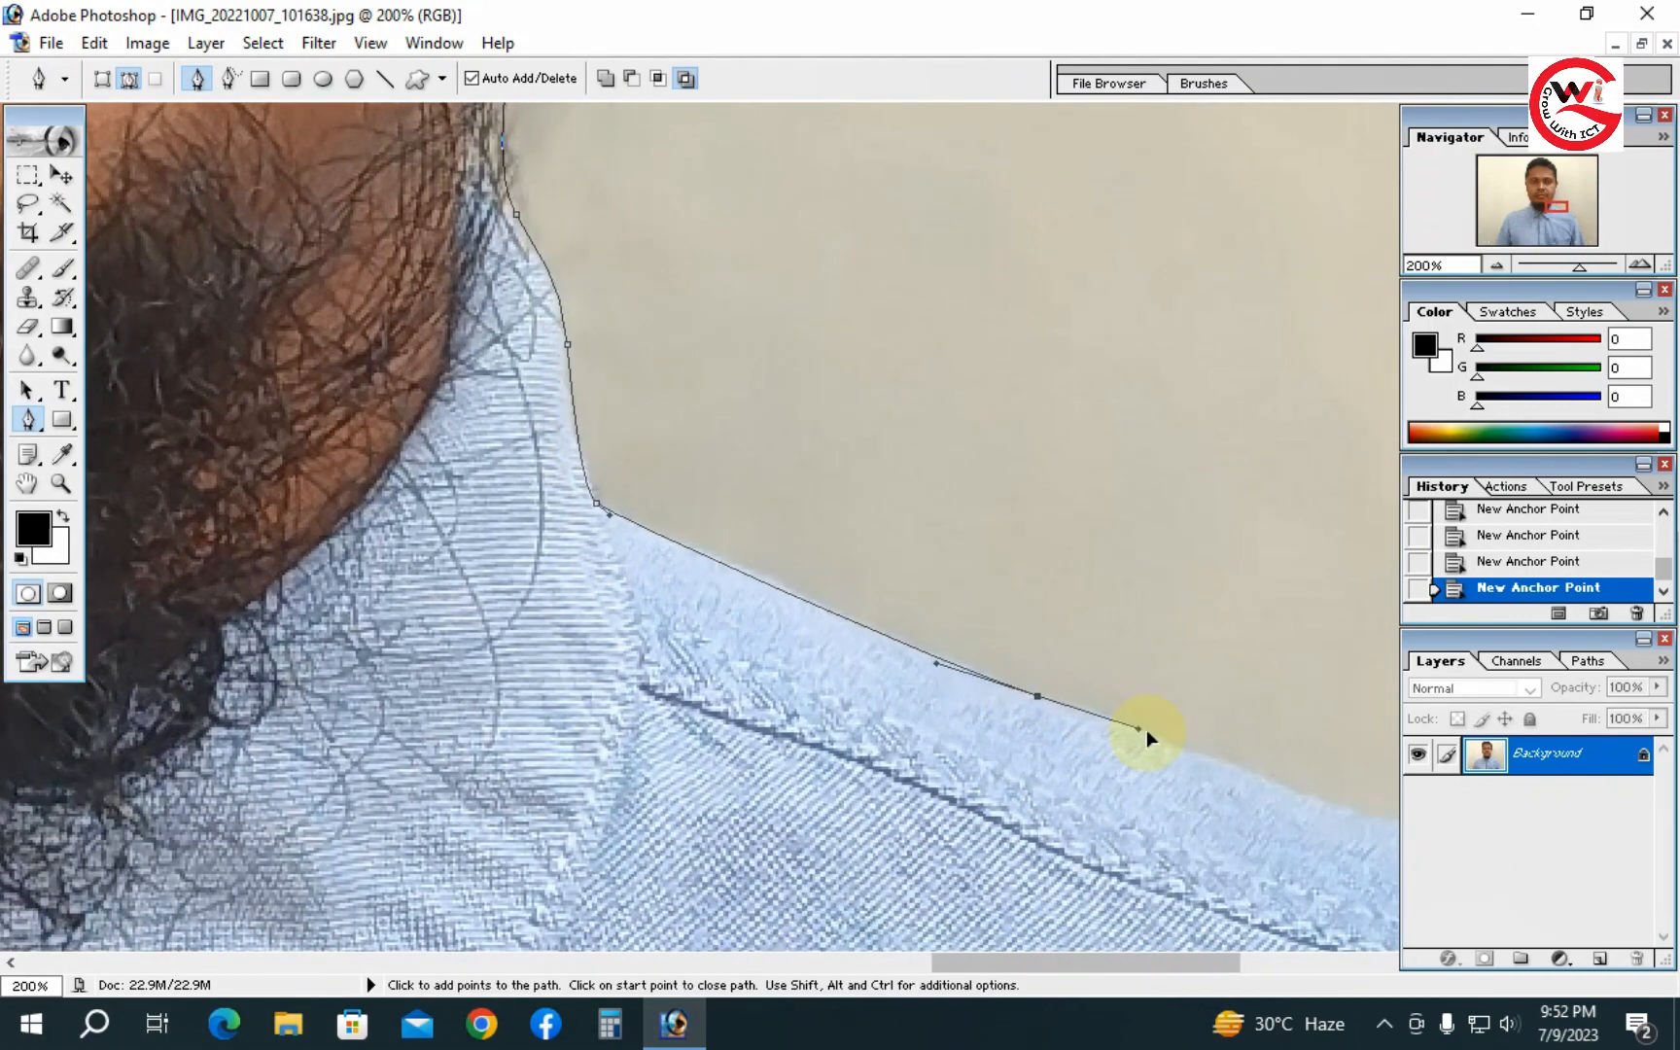
left_click(1205, 749)
left_click_drag(1205, 749, 626, 563)
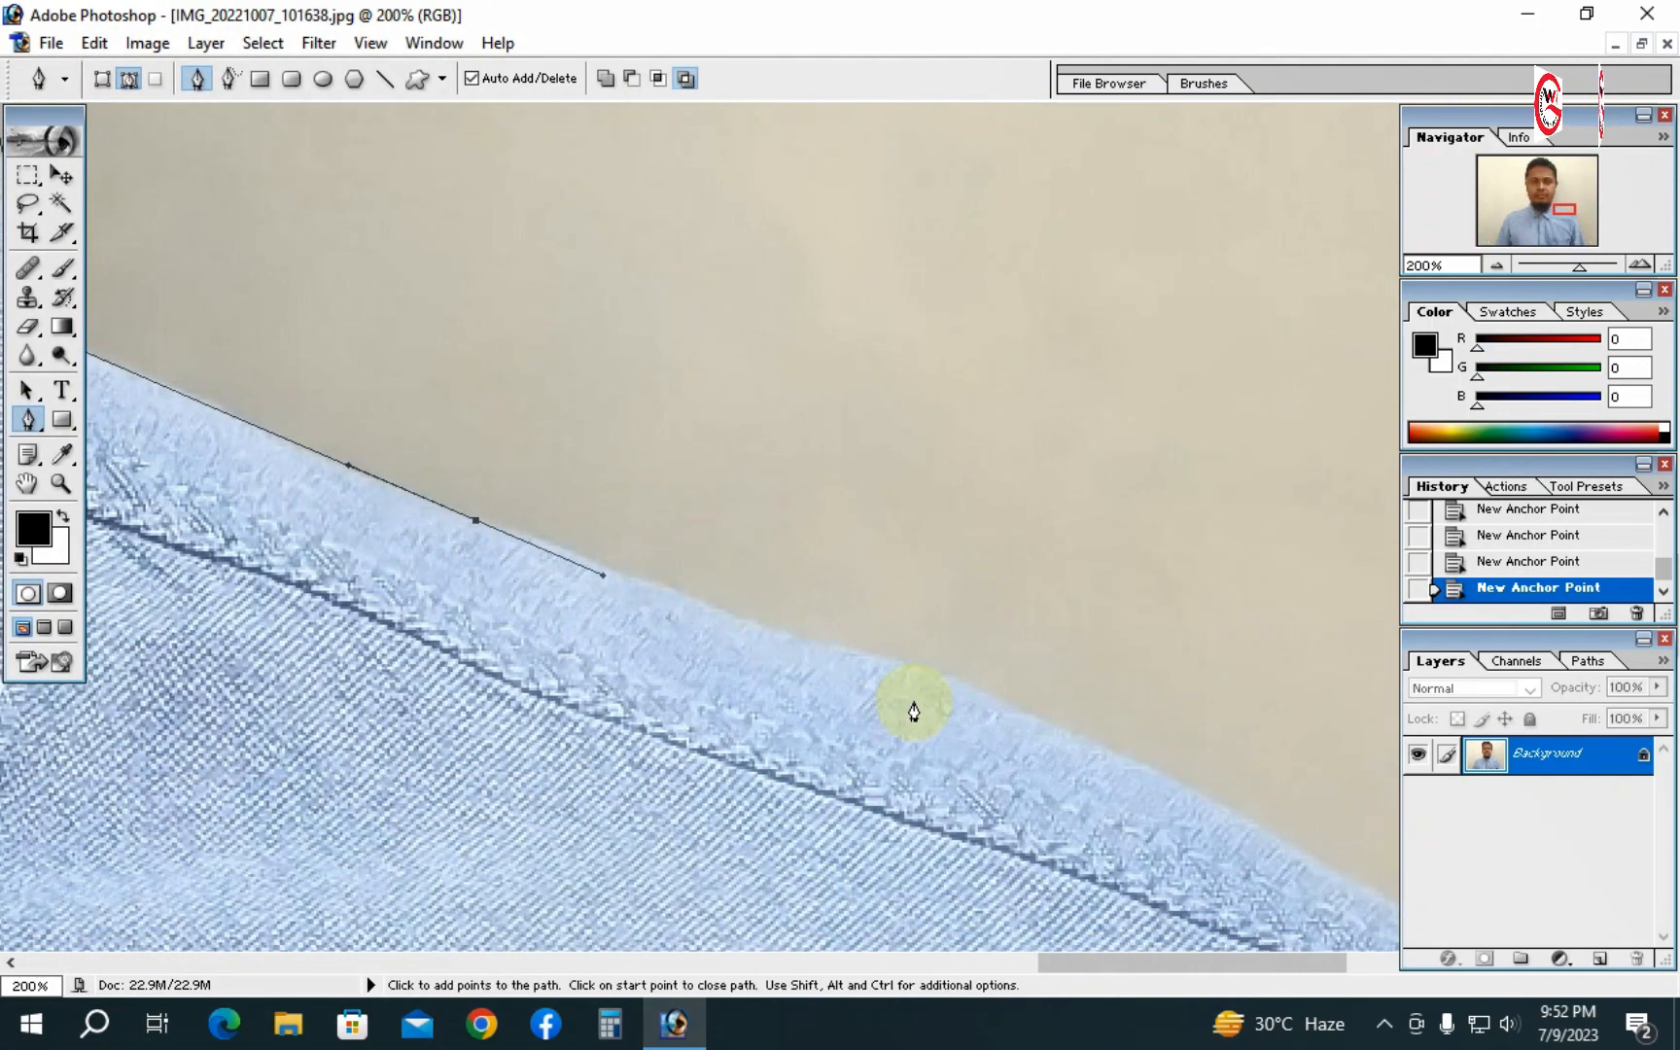
- Continue the path along the top of the right shoulder to its outer corner
left_click(881, 658)
left_click(964, 688)
left_click(1046, 720)
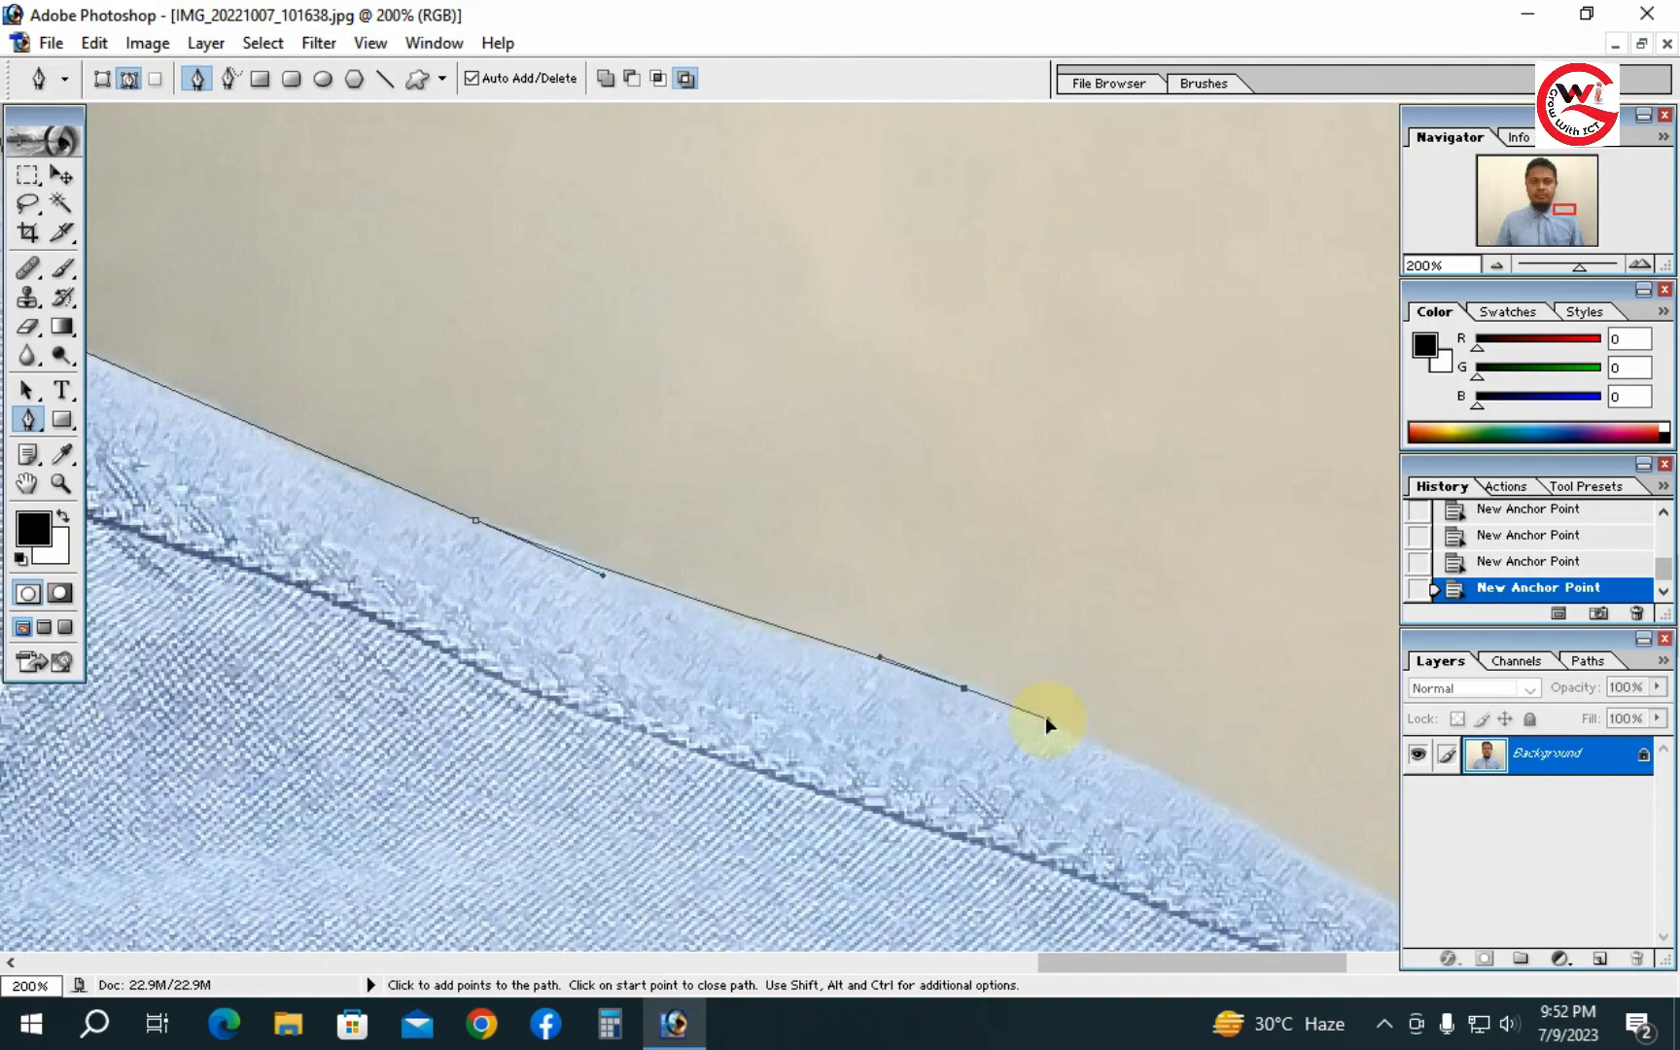
key("space")
left_click_drag(1129, 757, 713, 506)
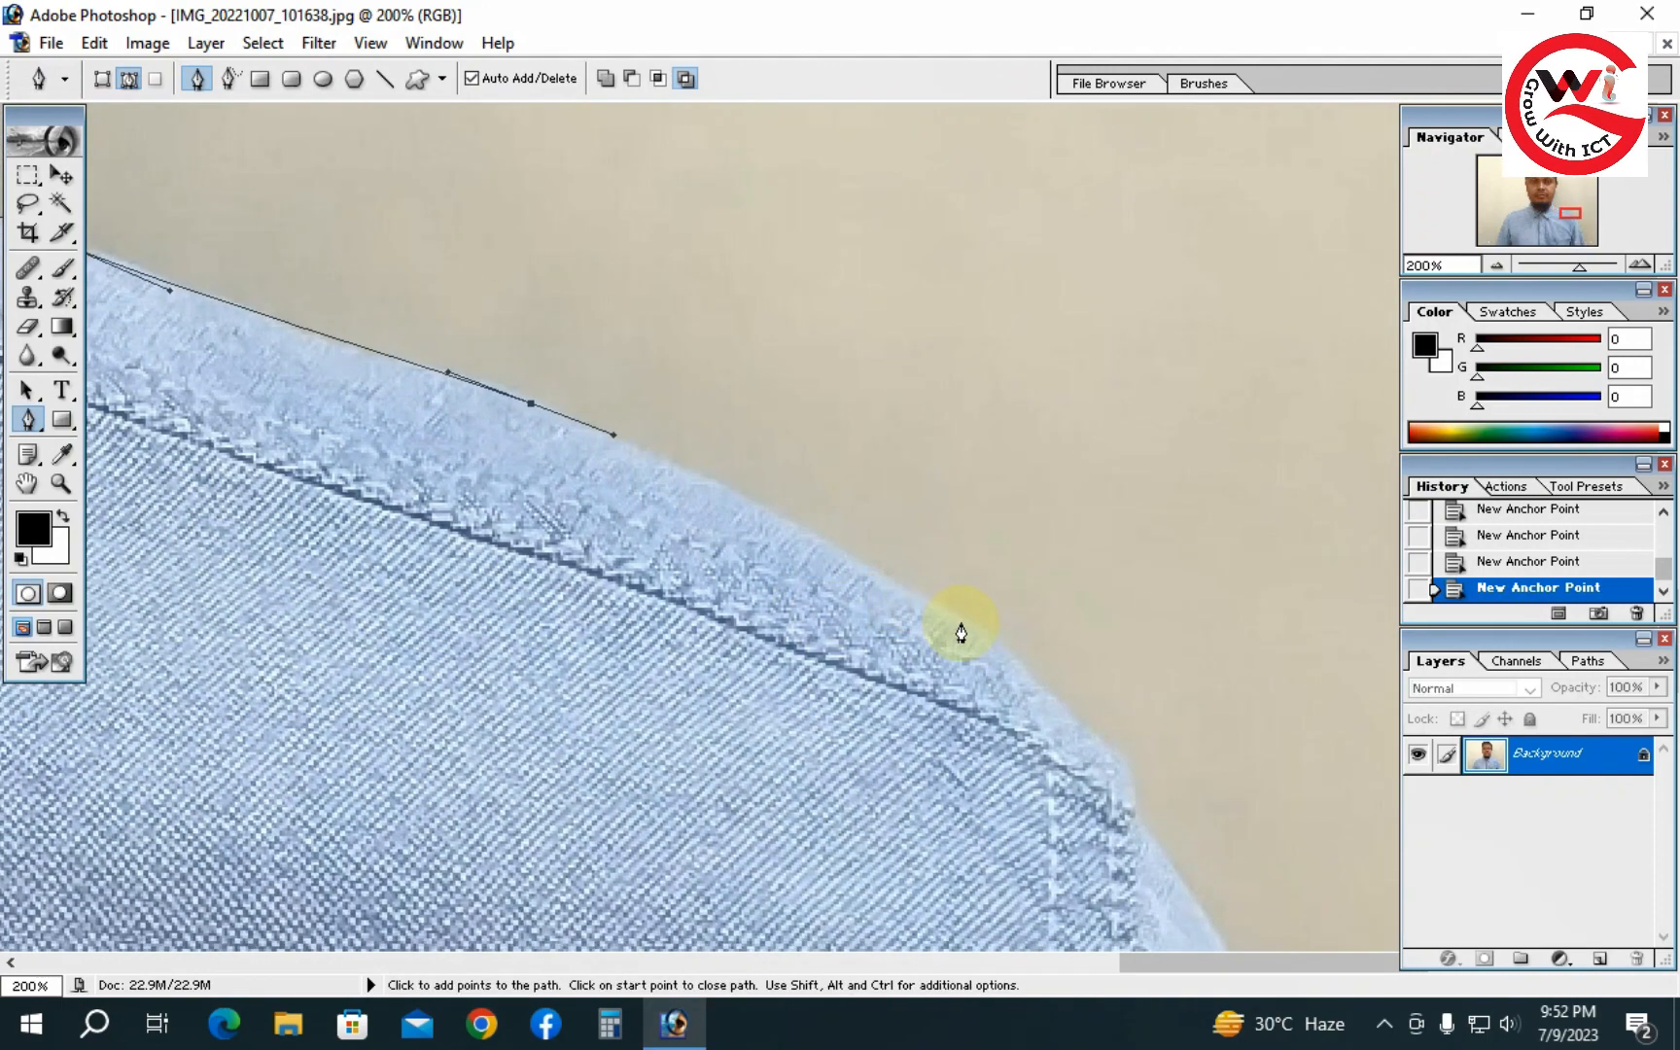
left_click_drag(965, 623, 1061, 698)
key("space")
left_click_drag(1174, 754, 896, 420)
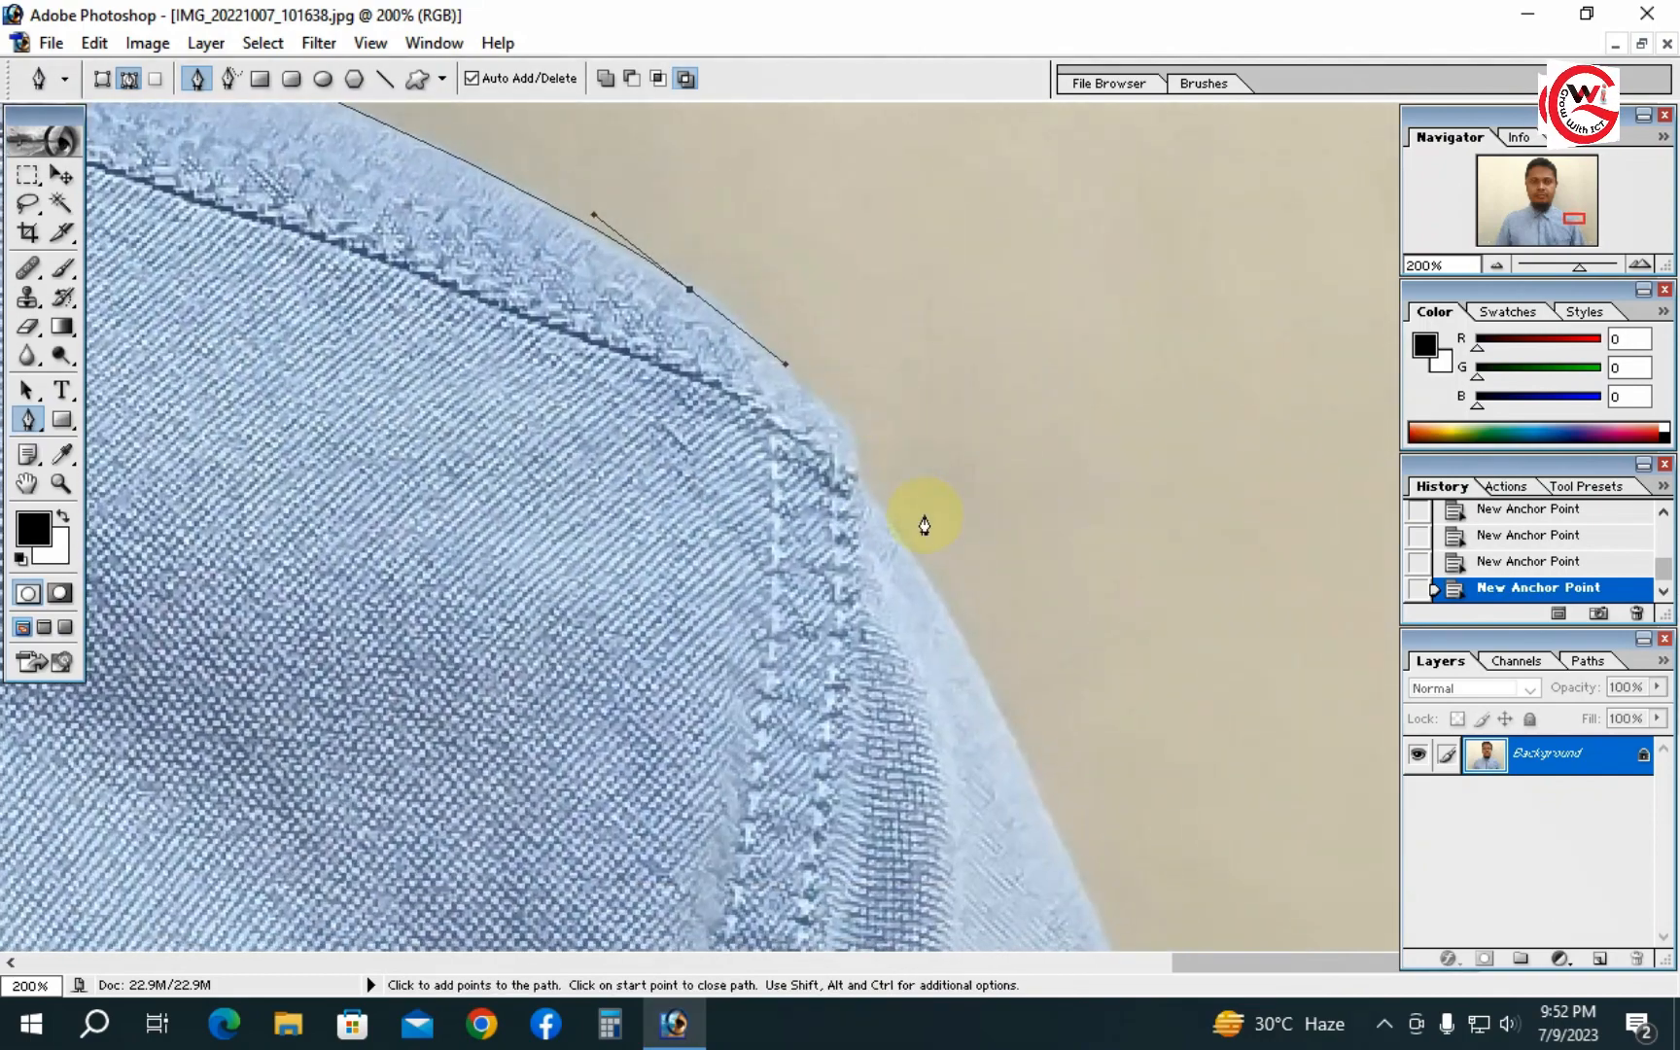
left_click_drag(916, 581, 994, 696)
- Continue the path down the outer edge of the right arm to the bottom of the image
key("space")
left_click_drag(1099, 810, 929, 501)
left_click(936, 775, "alt")
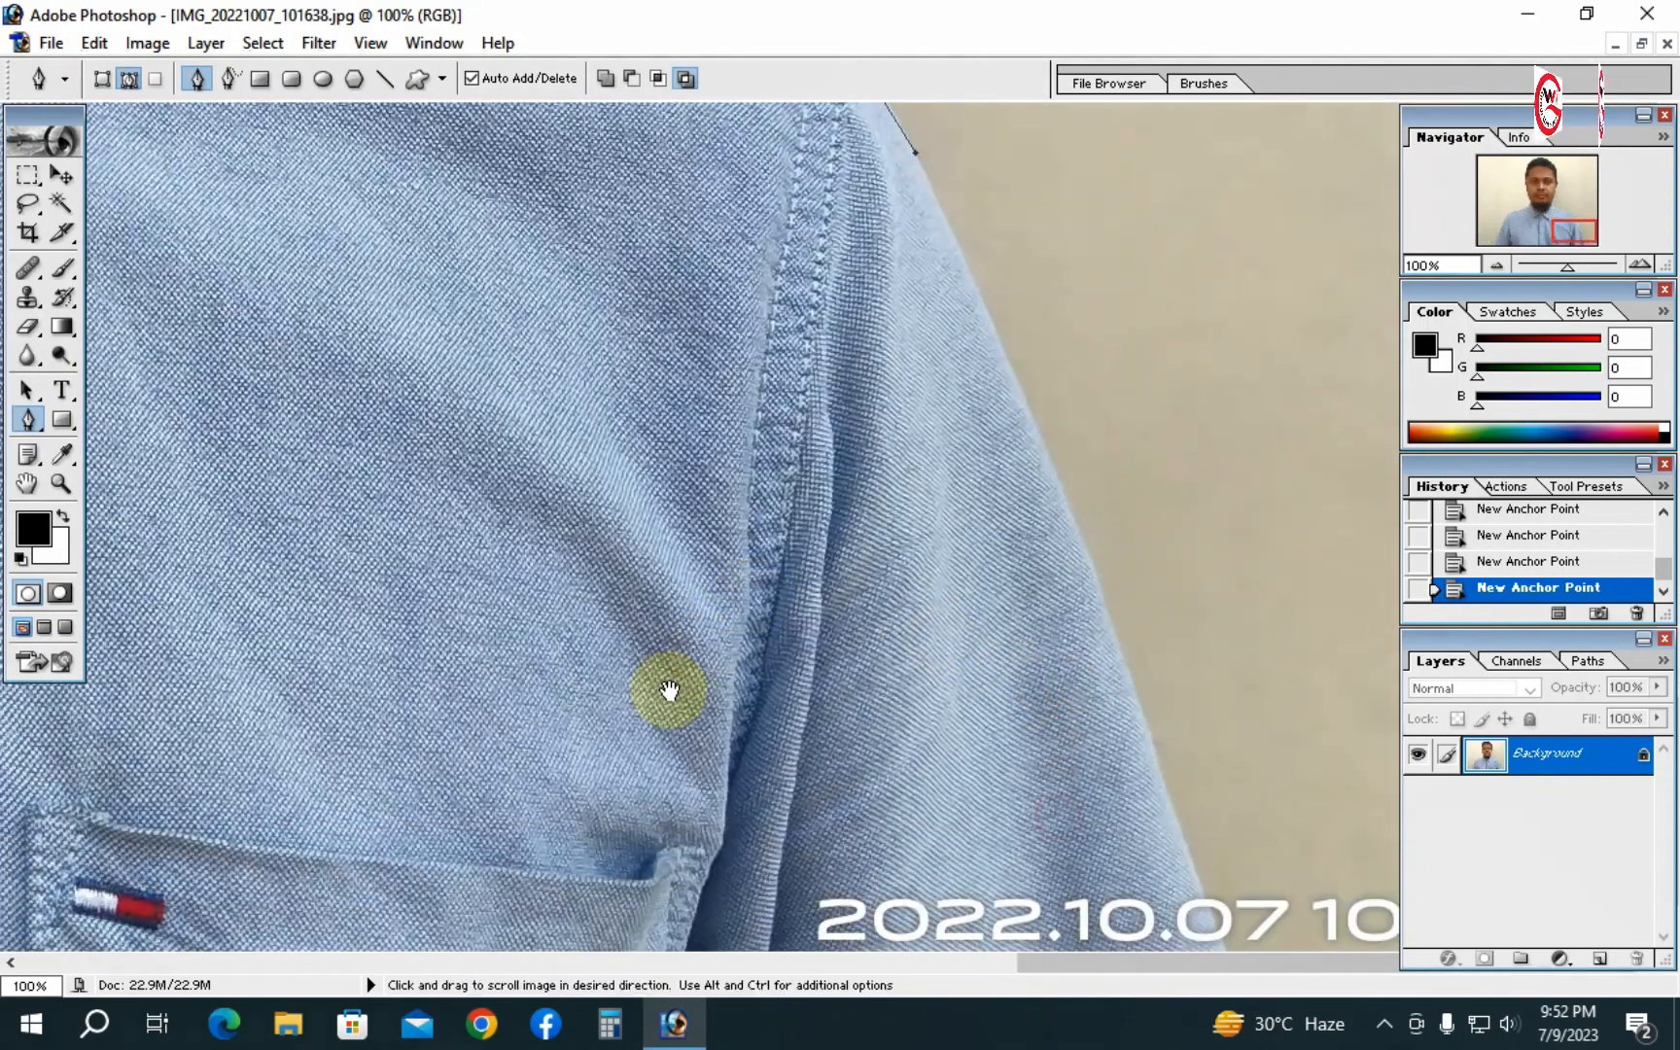
left_click_drag(1081, 530, 1077, 717)
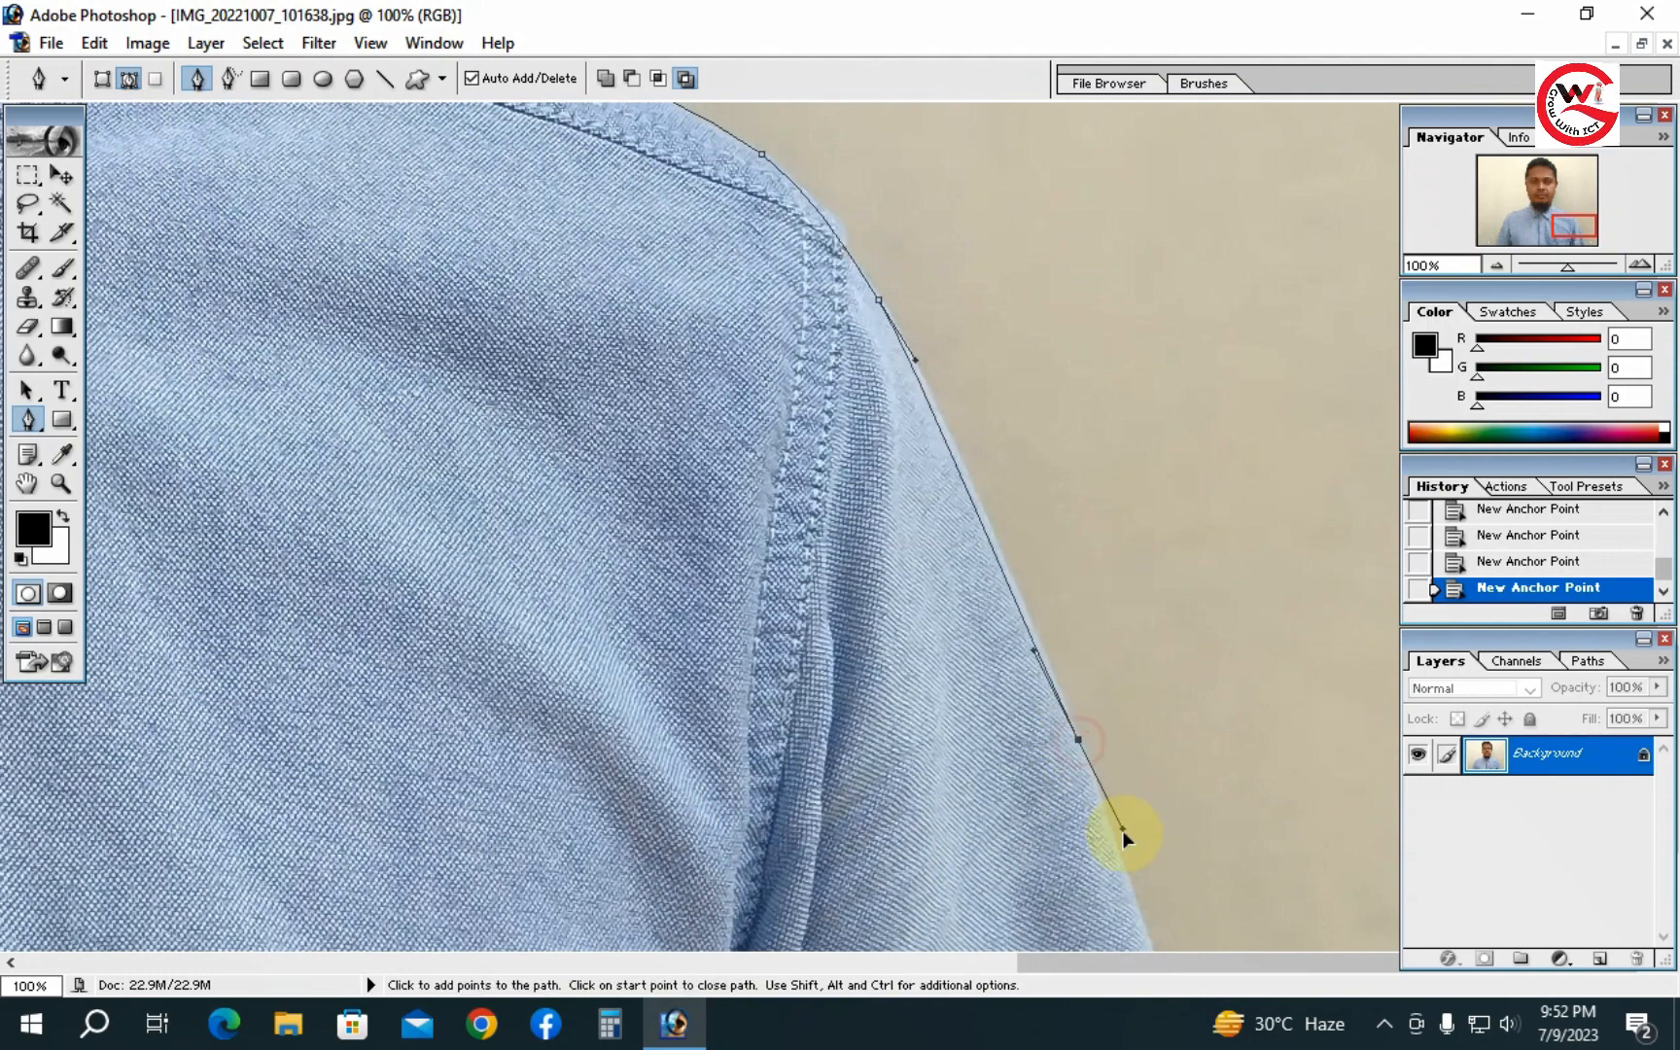
left_click(1126, 870)
key("alt+space")
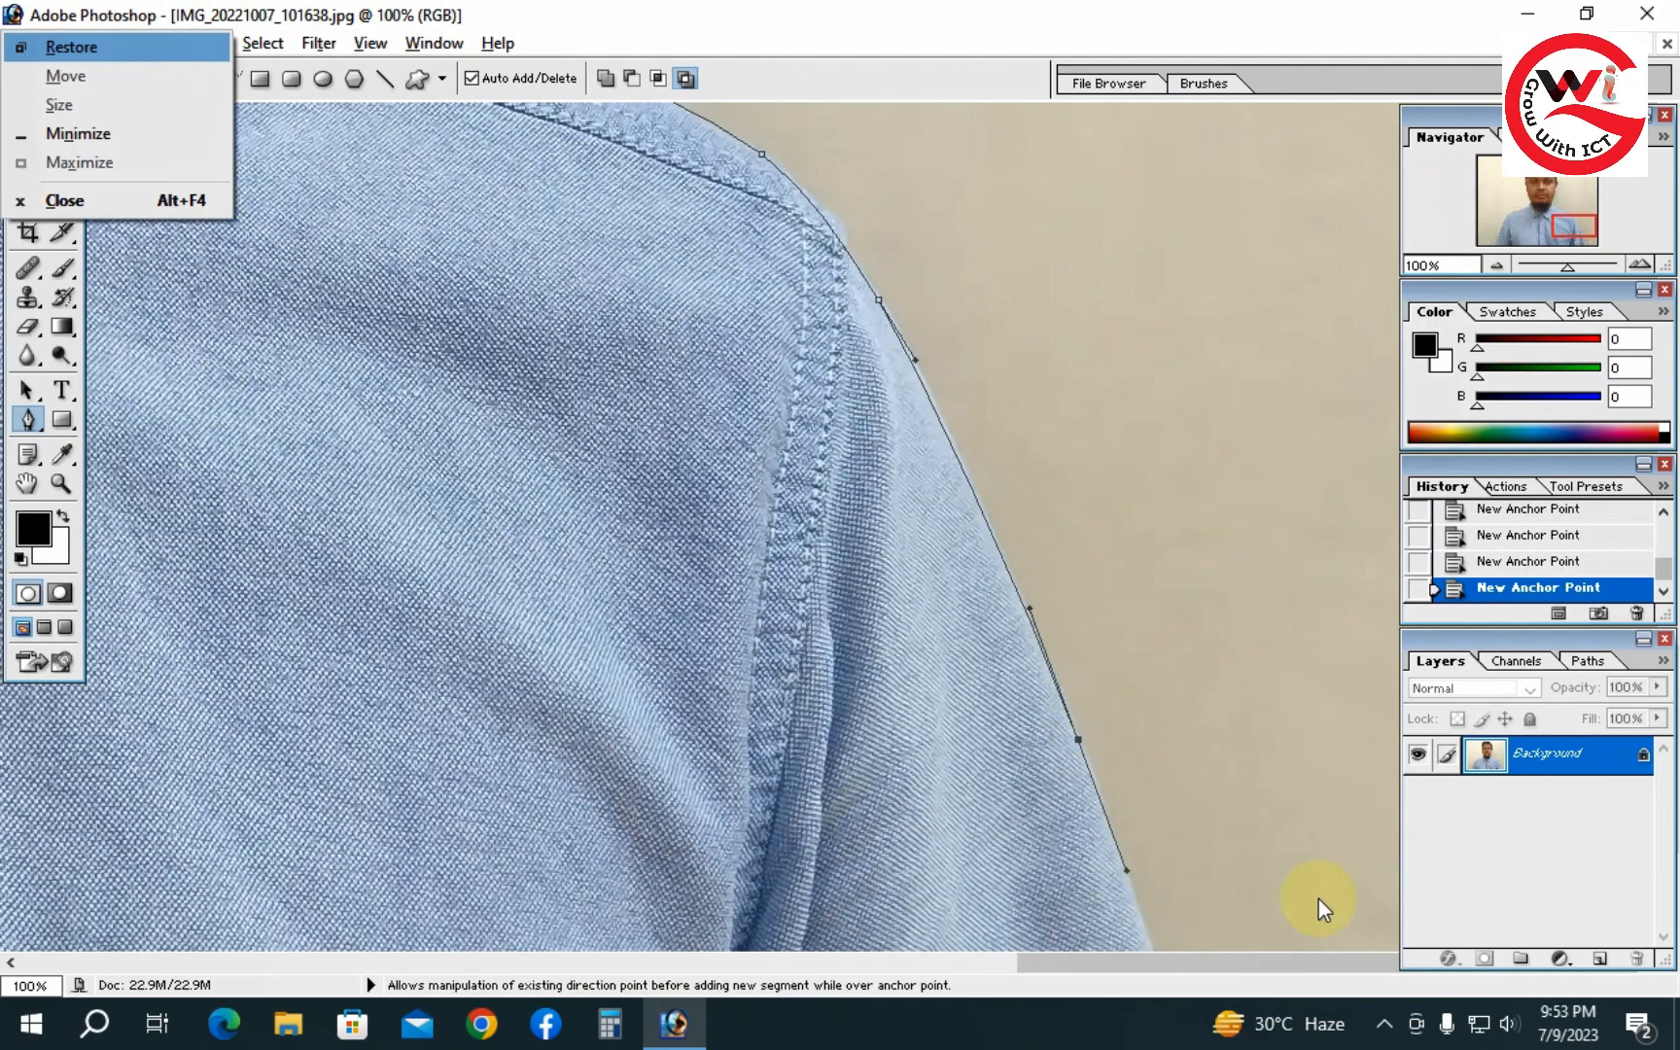
key("Escape")
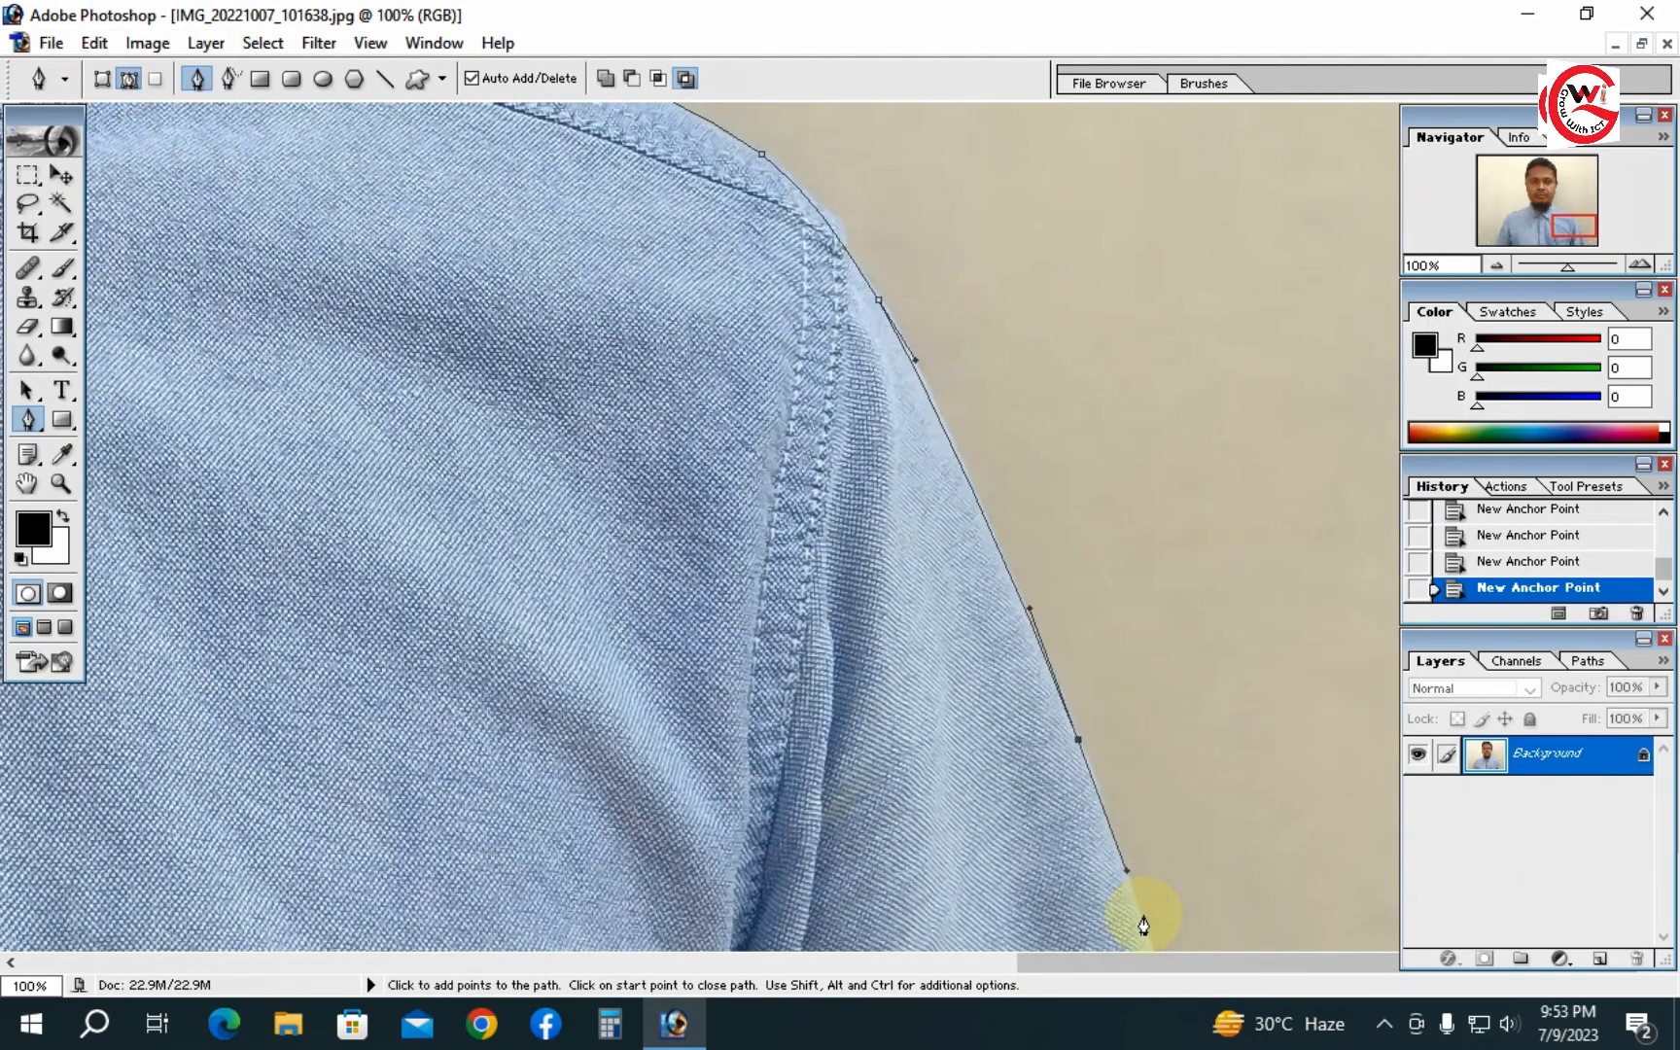
left_click(1140, 917)
- Zoom out to the whole image and extend the path outside the canvas around the bottom right corner and up the right side
left_click(942, 715, "alt")
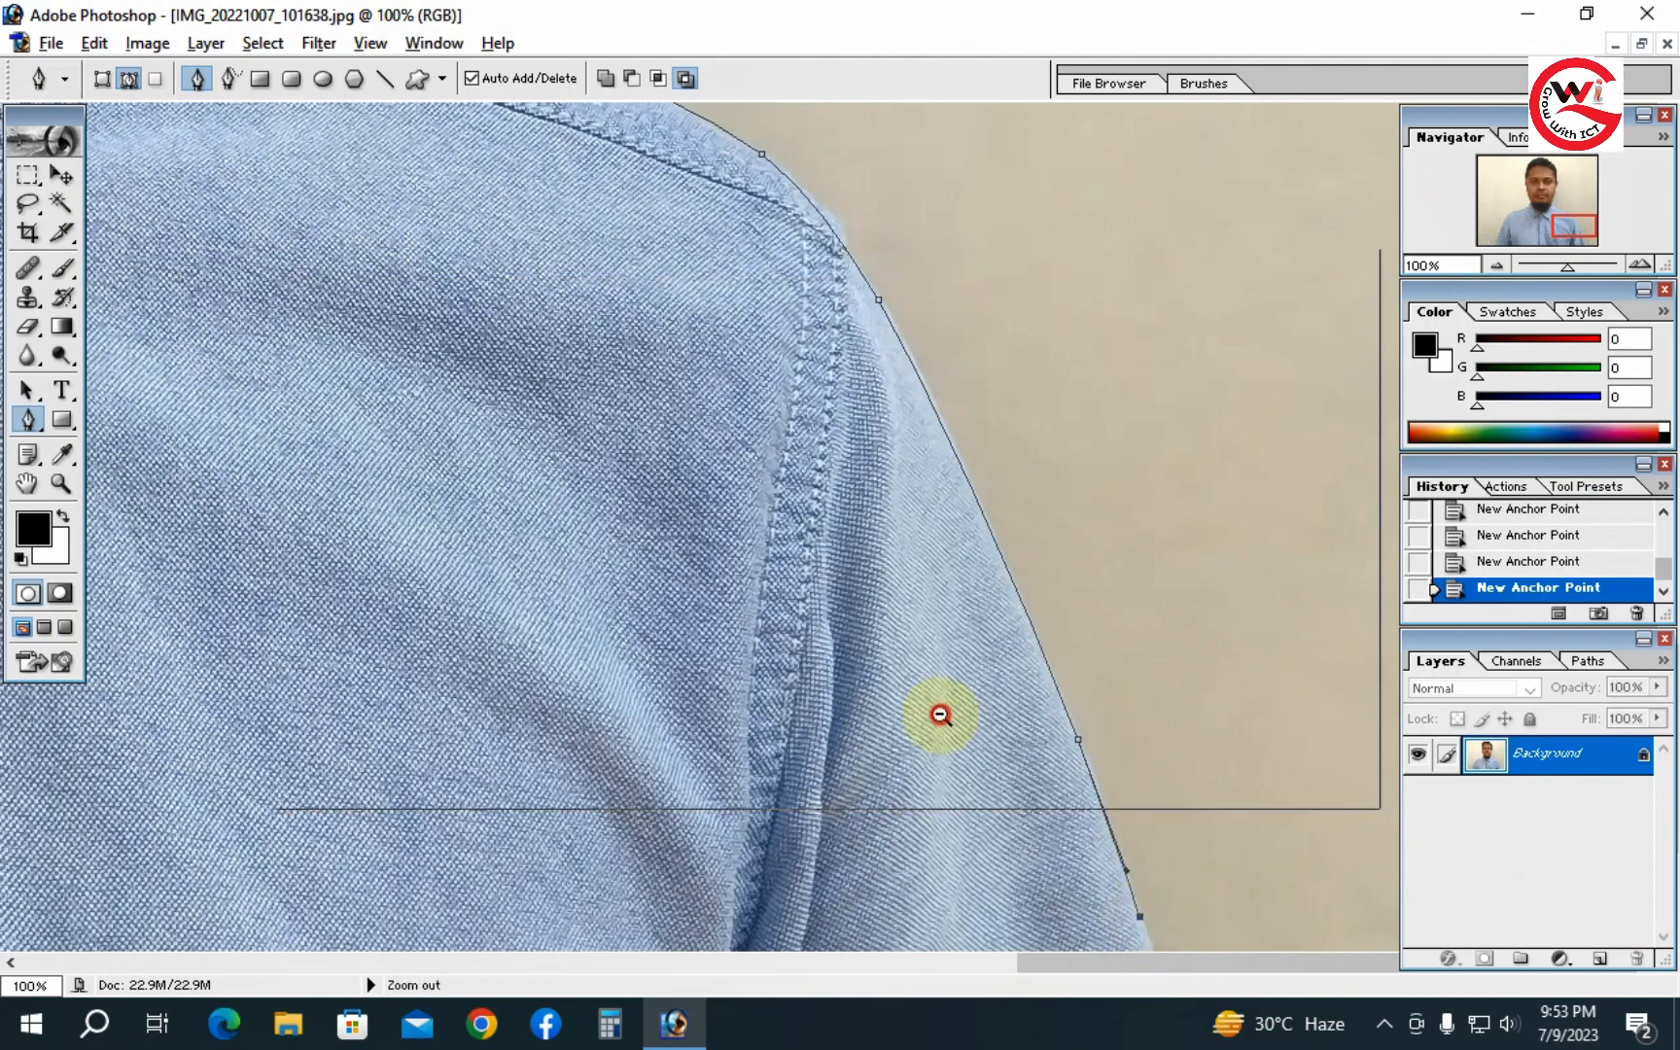
left_click(828, 593, "alt")
left_click(829, 593, "alt")
left_click(828, 593, "alt")
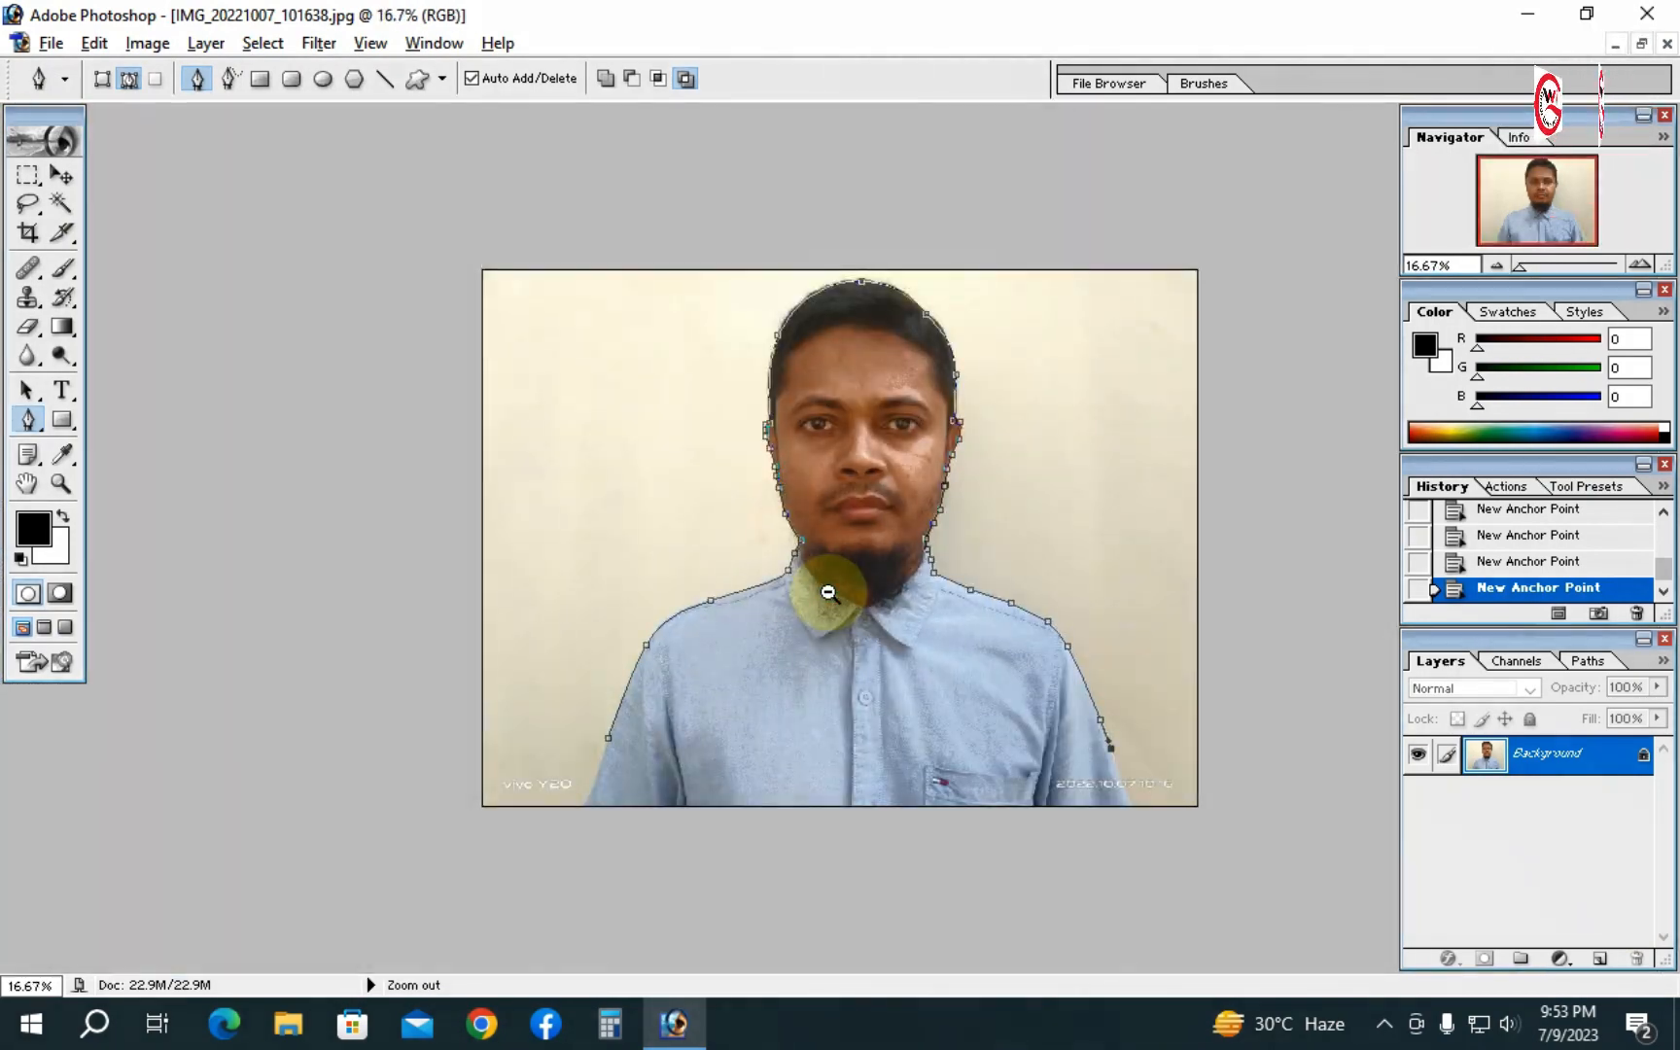
left_click(1203, 770)
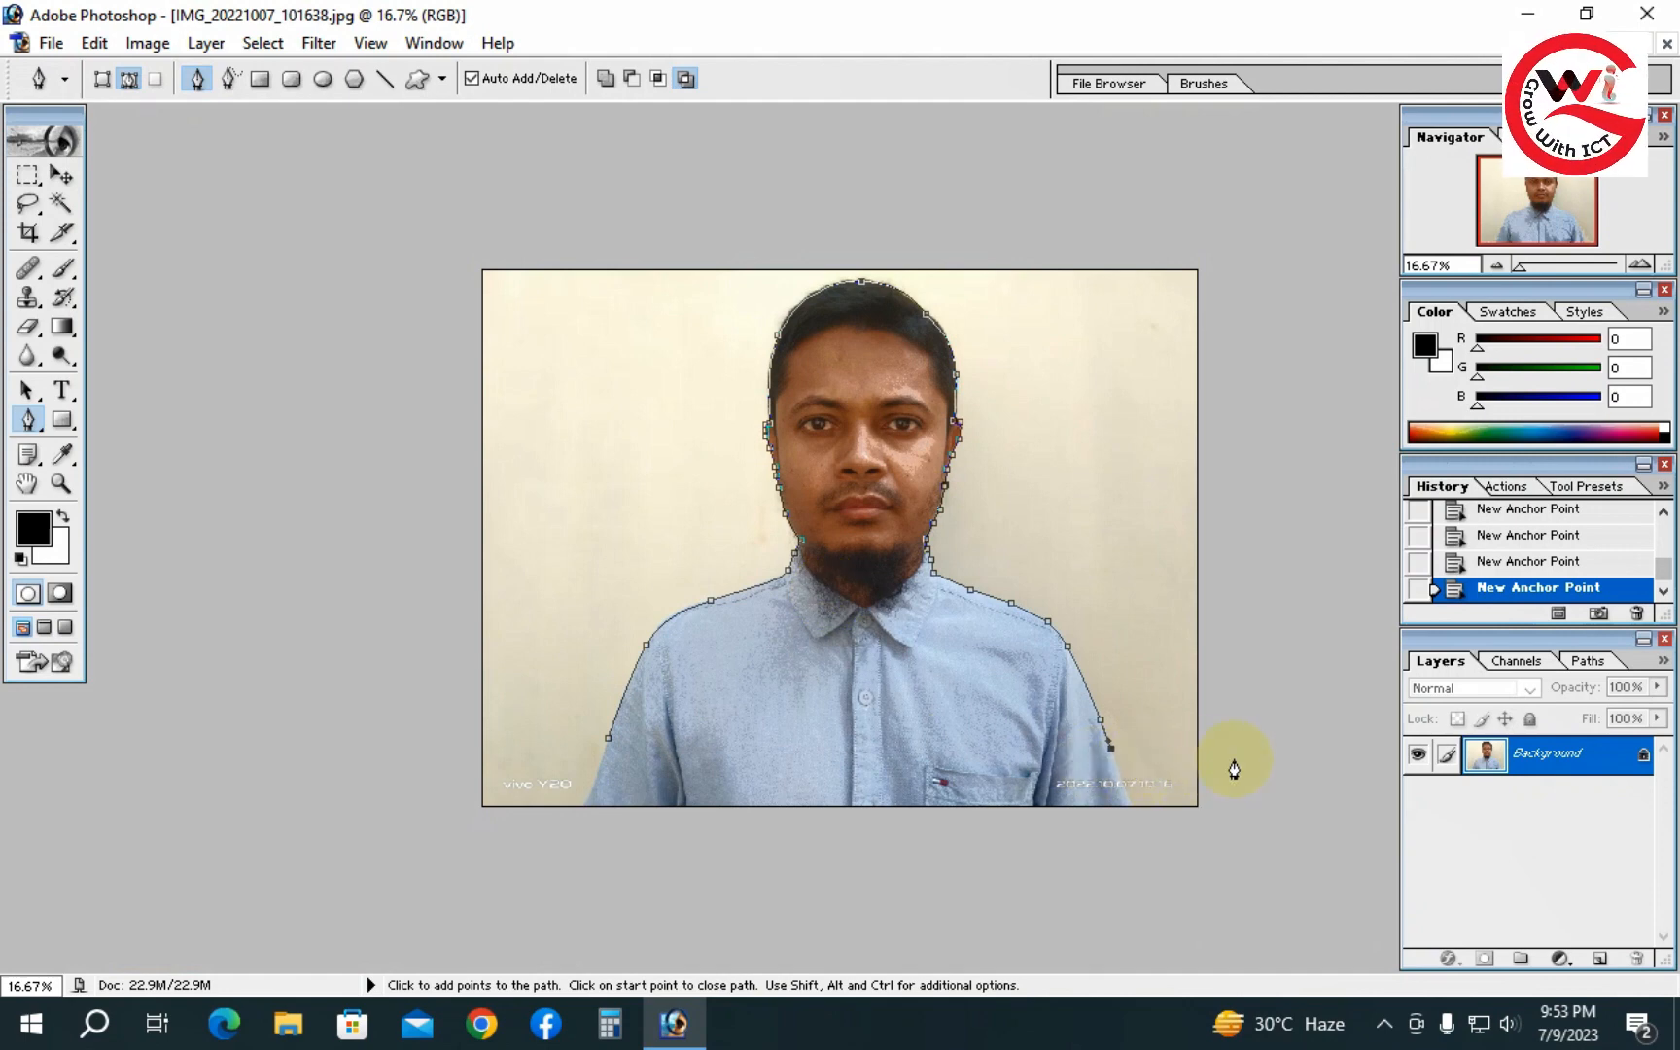
left_click(1233, 759)
left_click(1284, 729)
left_click(1340, 455)
left_click(1291, 288)
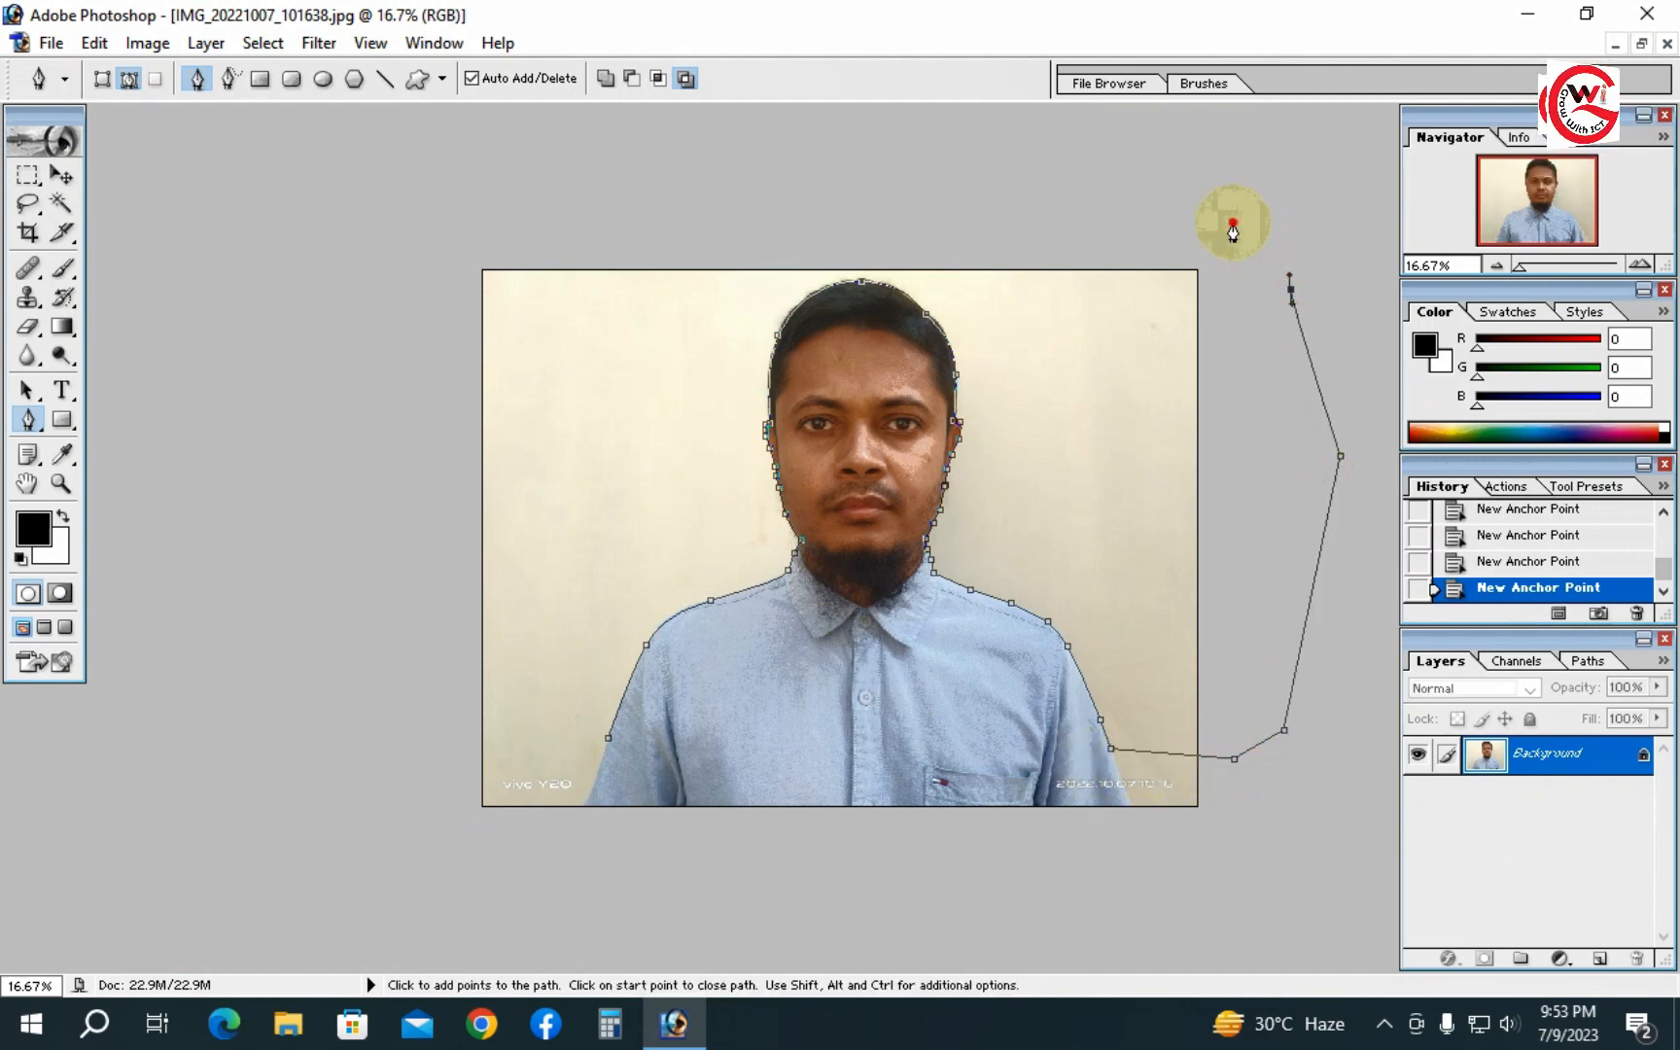
- Continue the path outside the canvas over the top and down the left side, back to the lower left edge of the shirt
left_click(1233, 224)
left_click(1014, 210)
left_click(764, 200)
left_click(507, 207)
left_click(366, 289)
left_click_drag(383, 457, 389, 496)
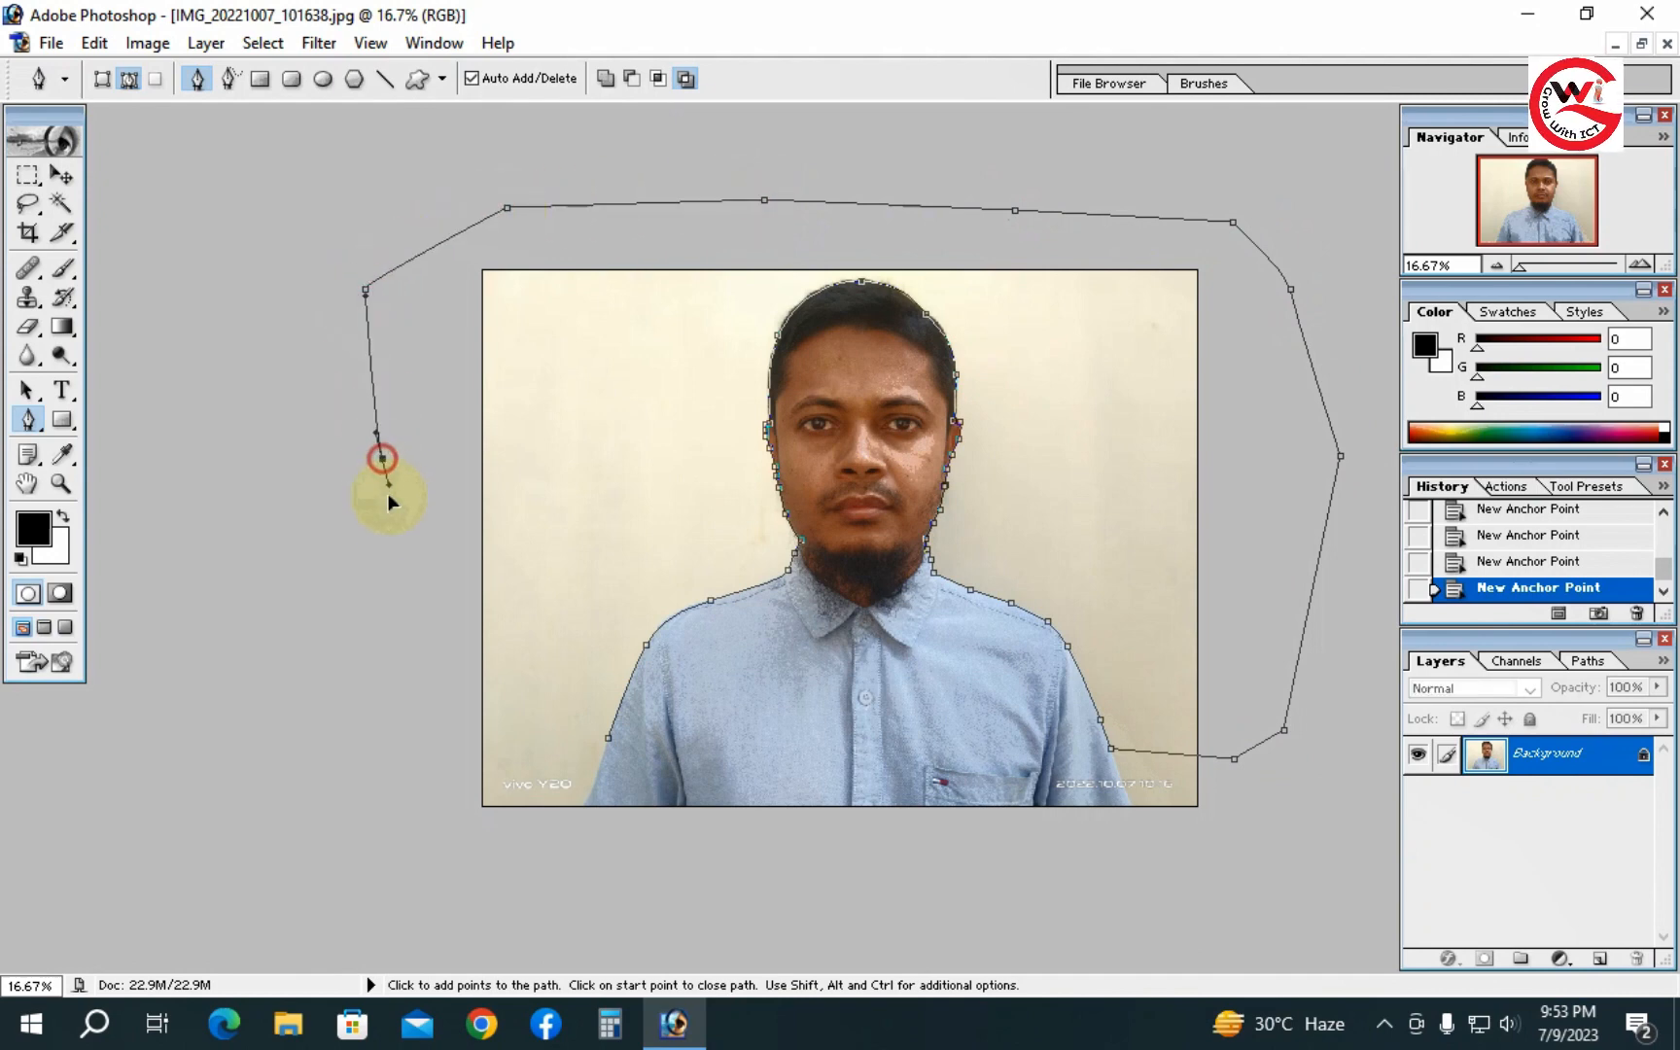
left_click(403, 606)
left_click(397, 722)
left_click(413, 773)
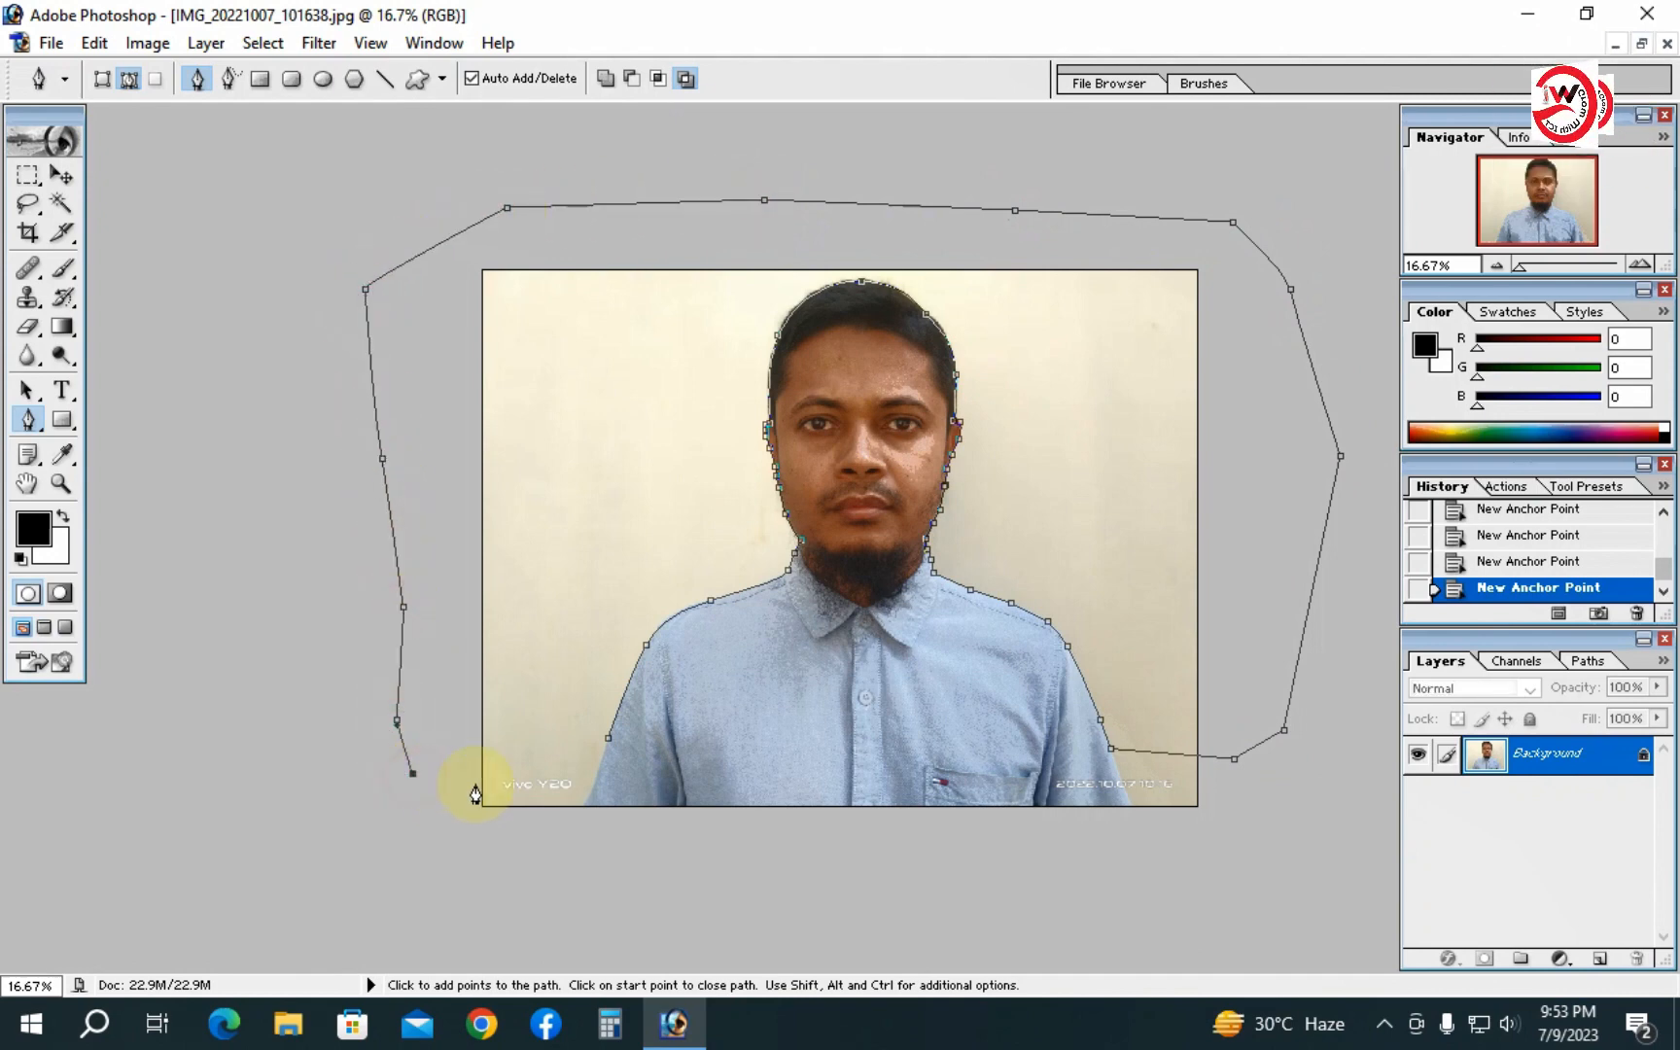
left_click(588, 751)
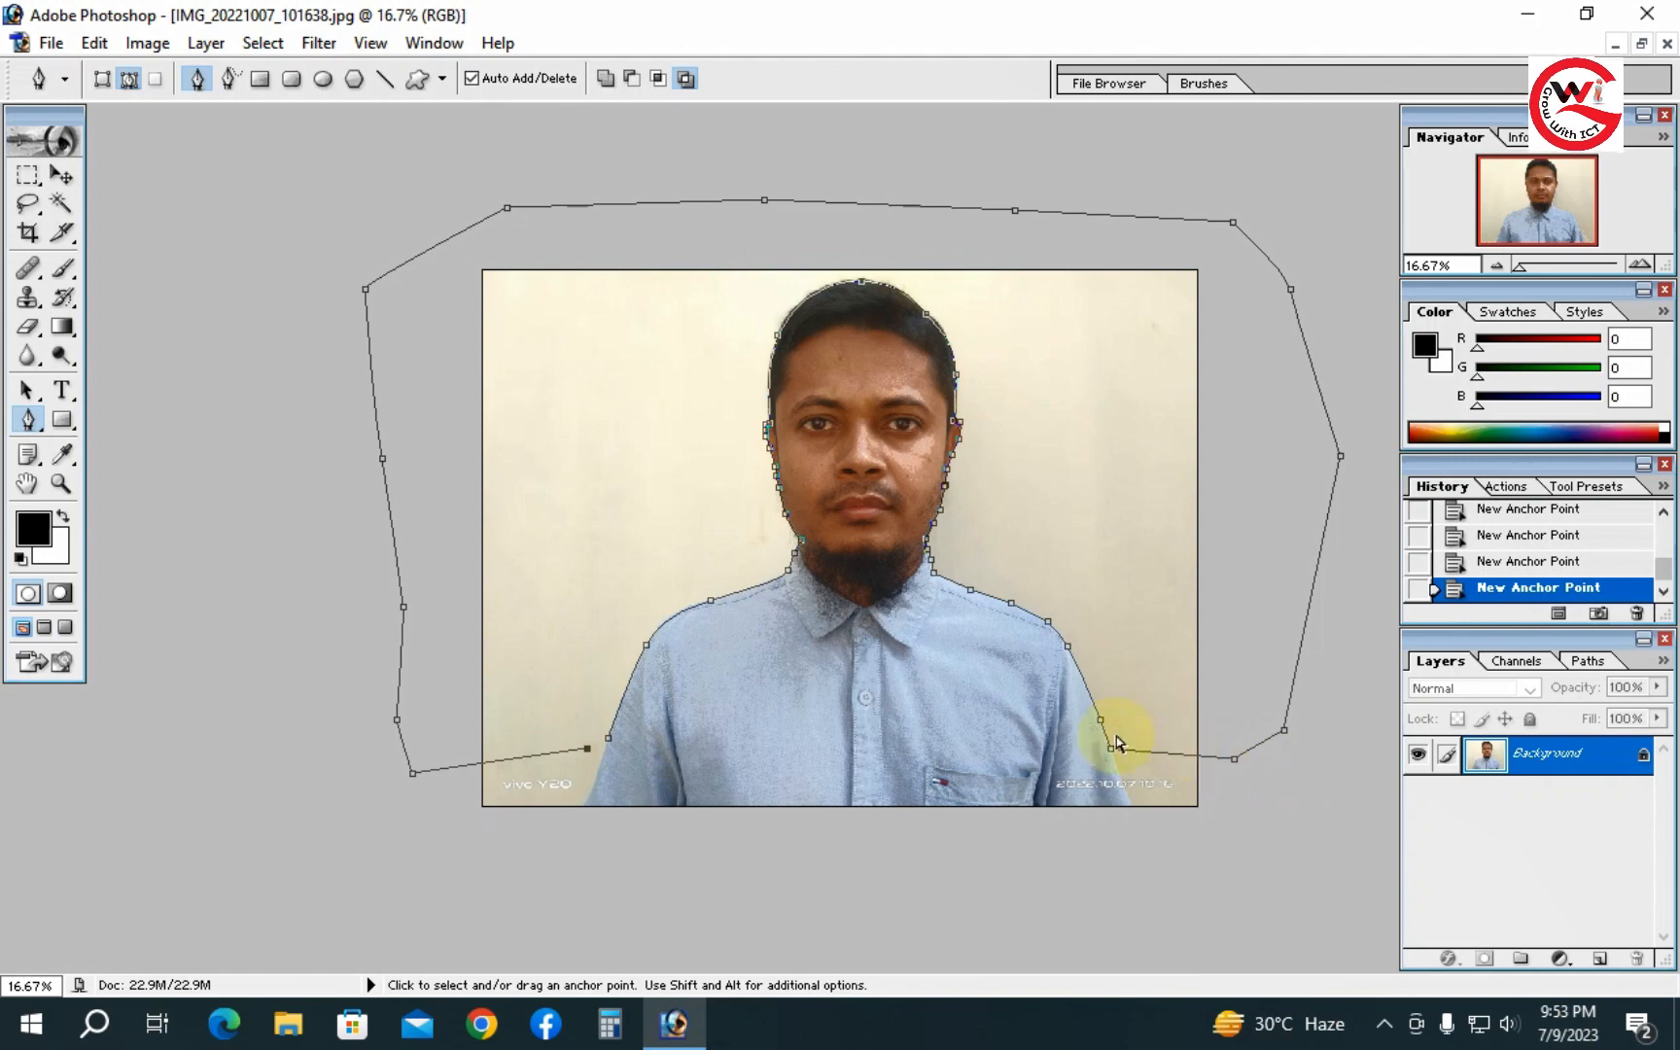
- Convert the traced path into a selection
key("ctrl+Return")
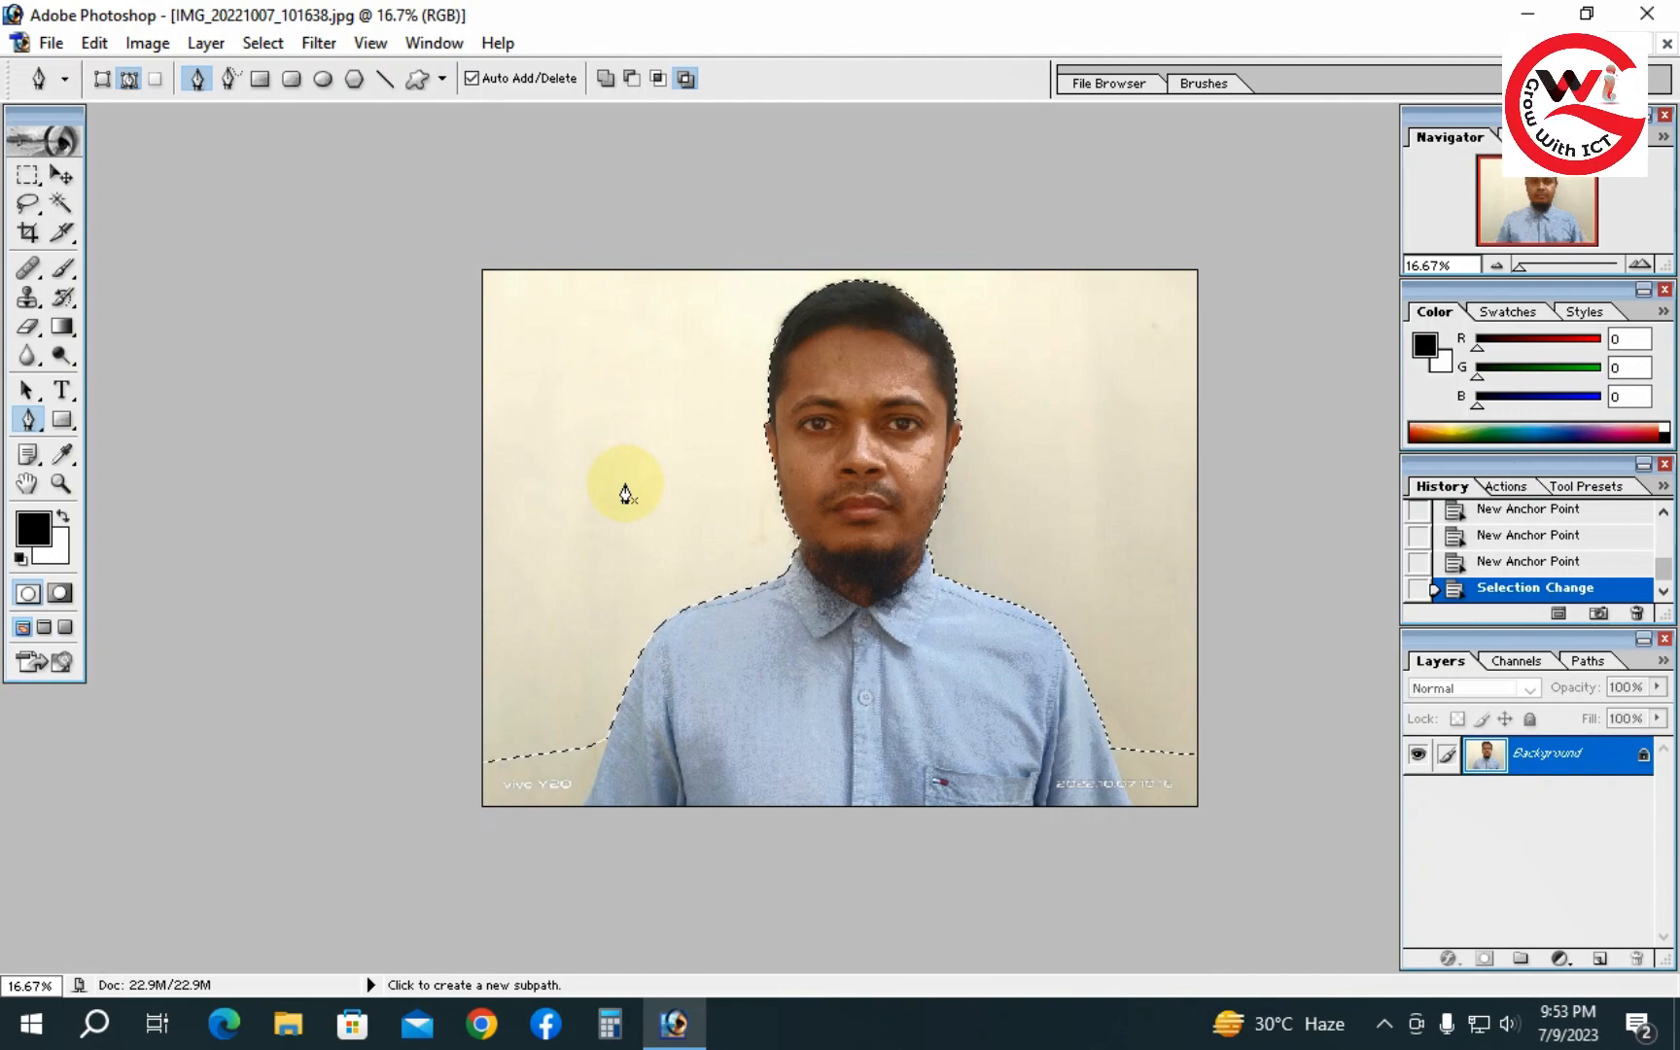
left_click(818, 487)
left_click(817, 491)
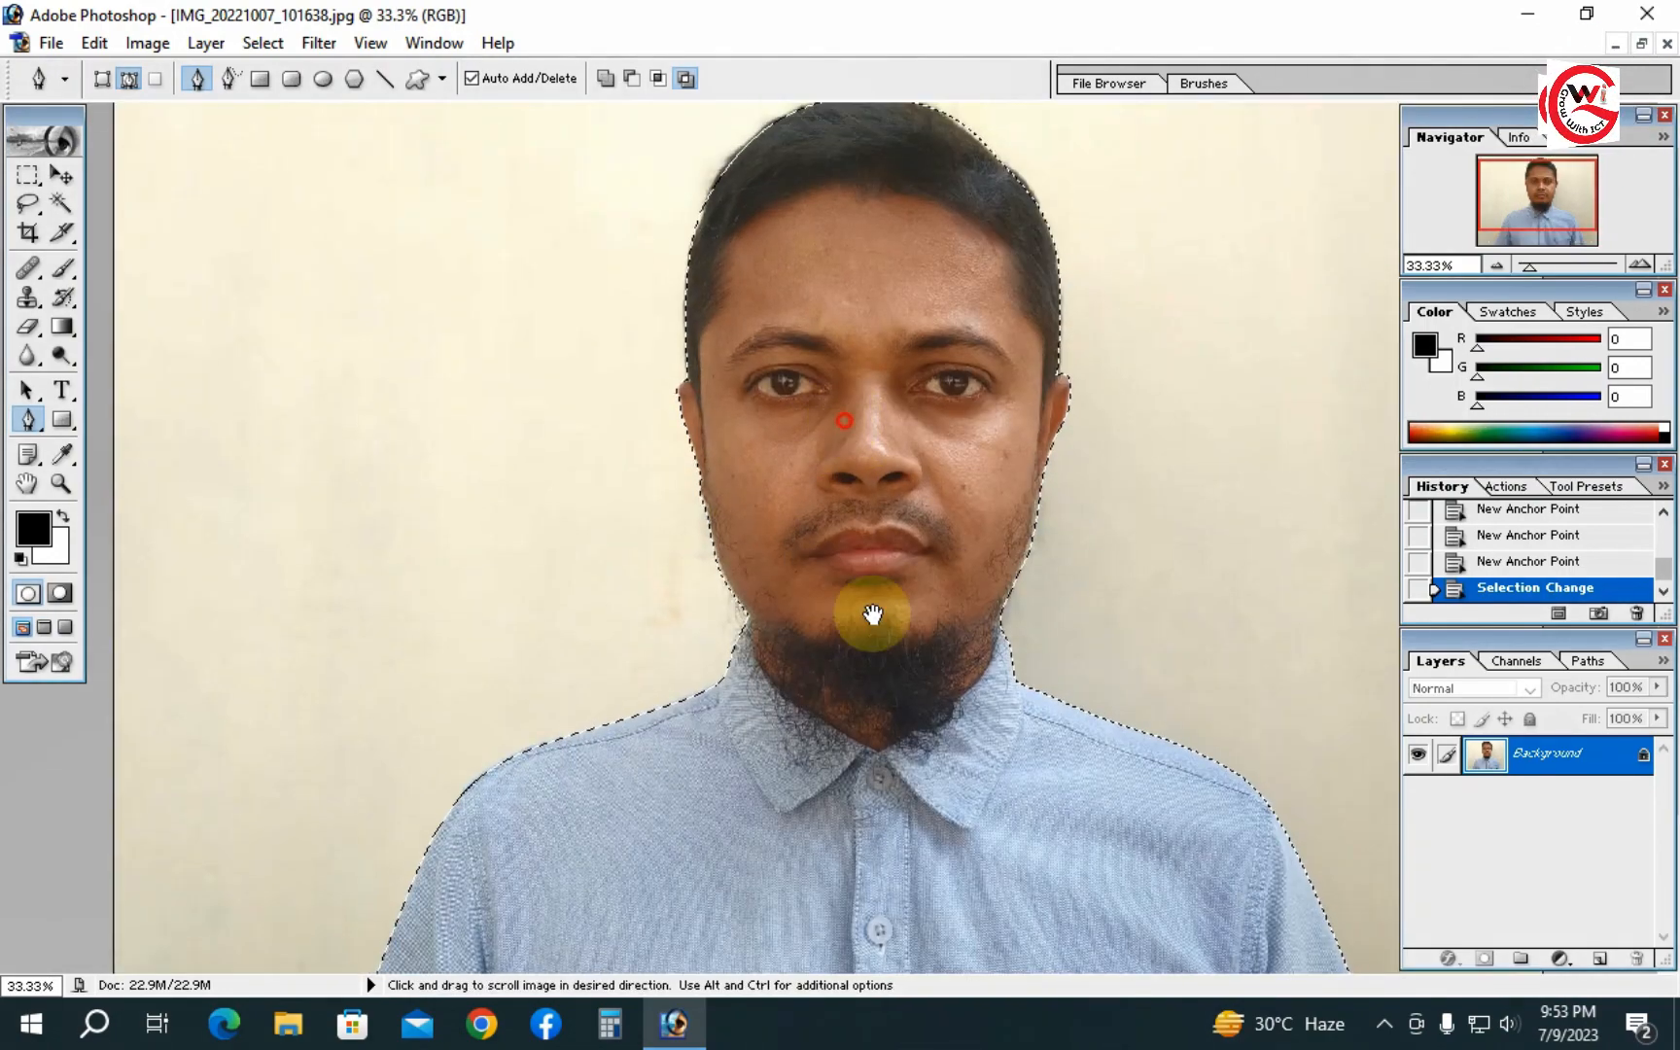
left_click_drag(870, 612, 882, 633)
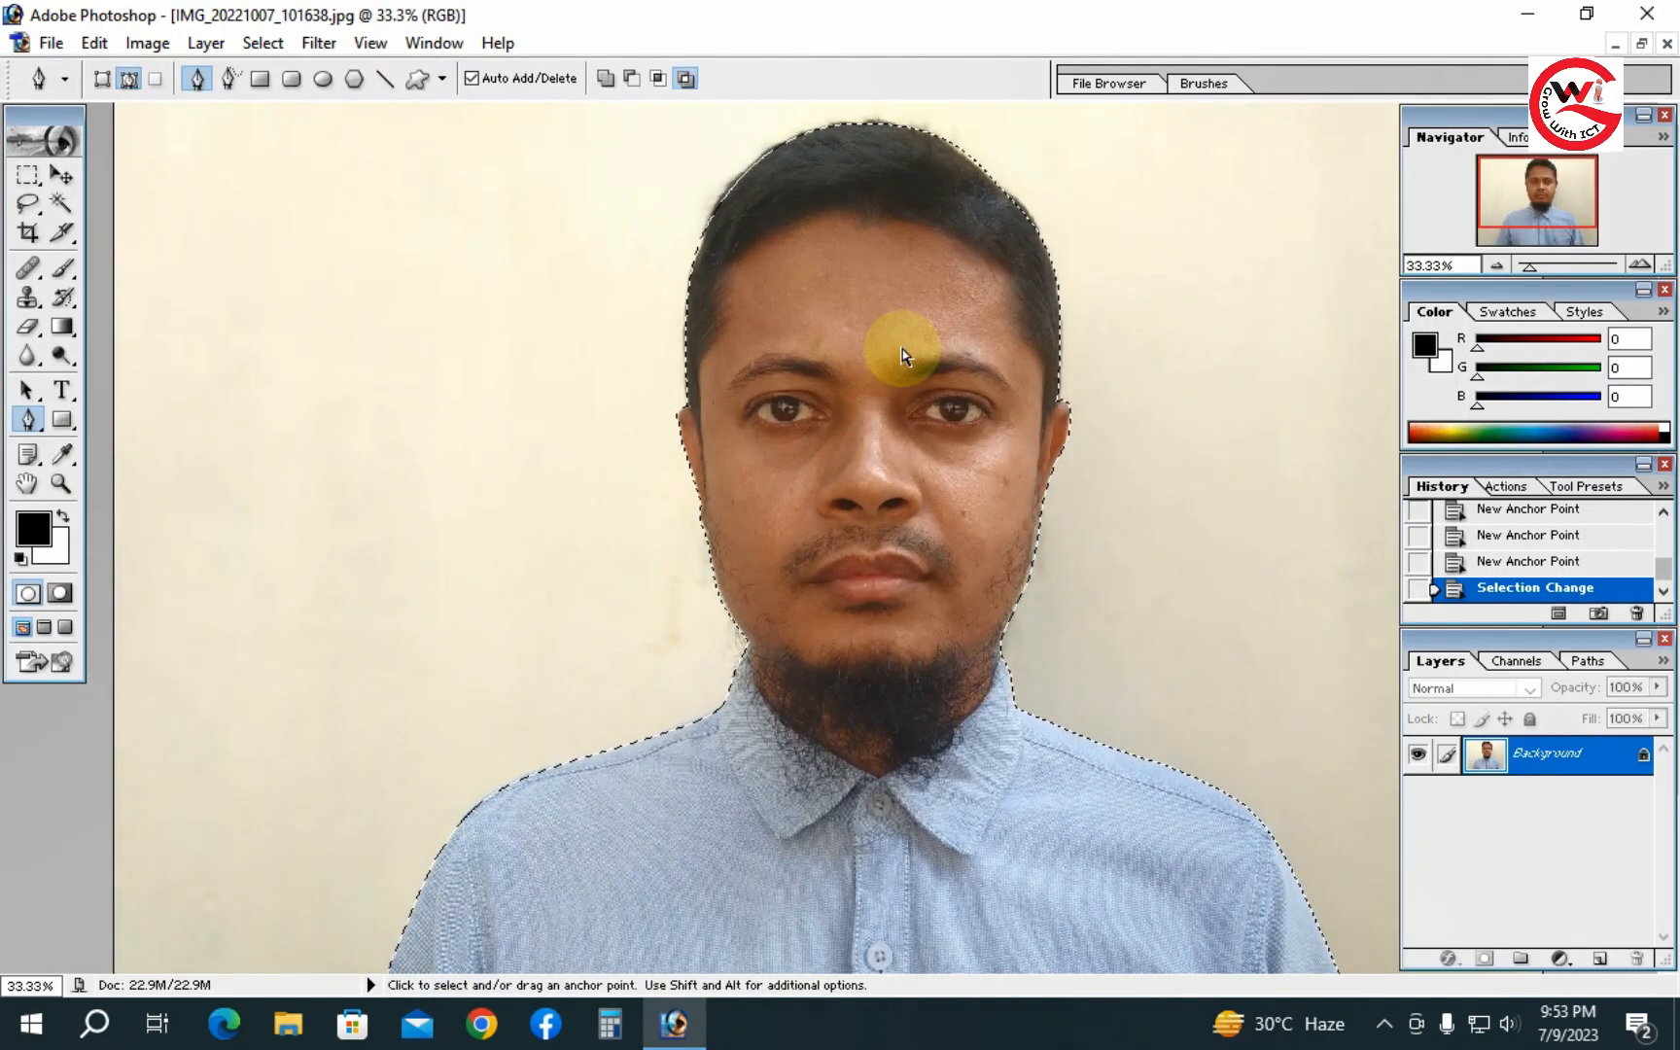
- Feather the selection by 3 pixels
key("ctrl+alt+d")
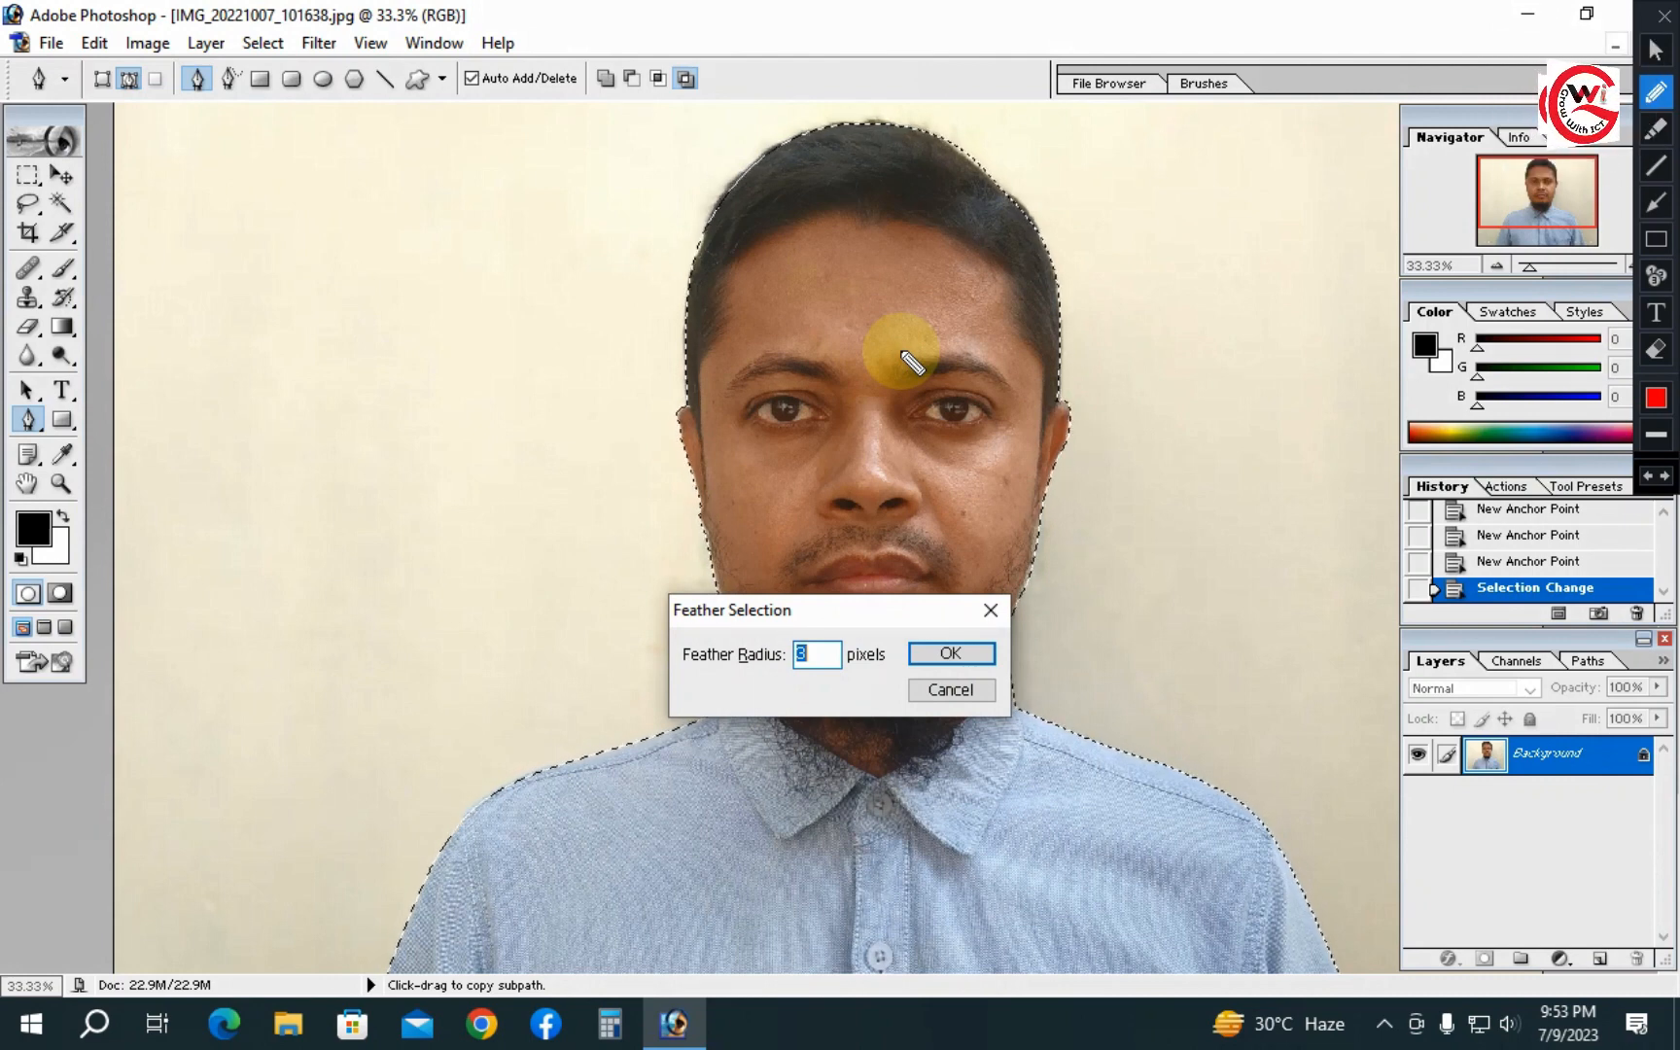
key("Escape")
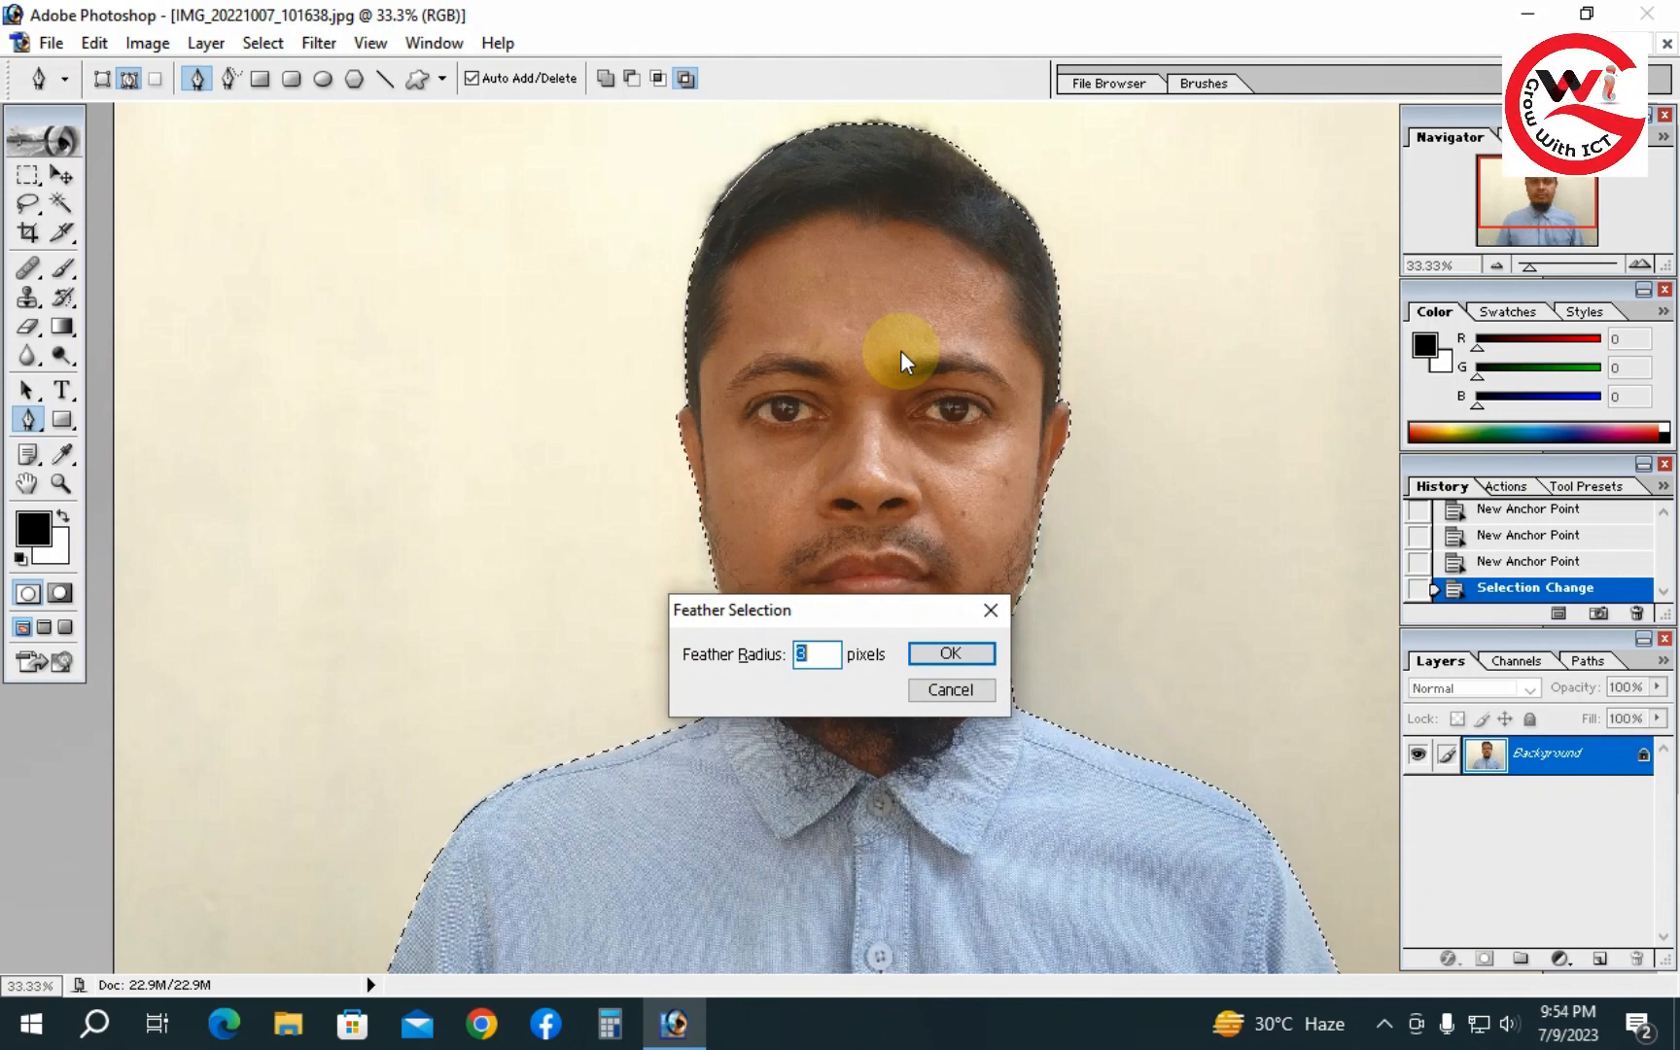
key("Return")
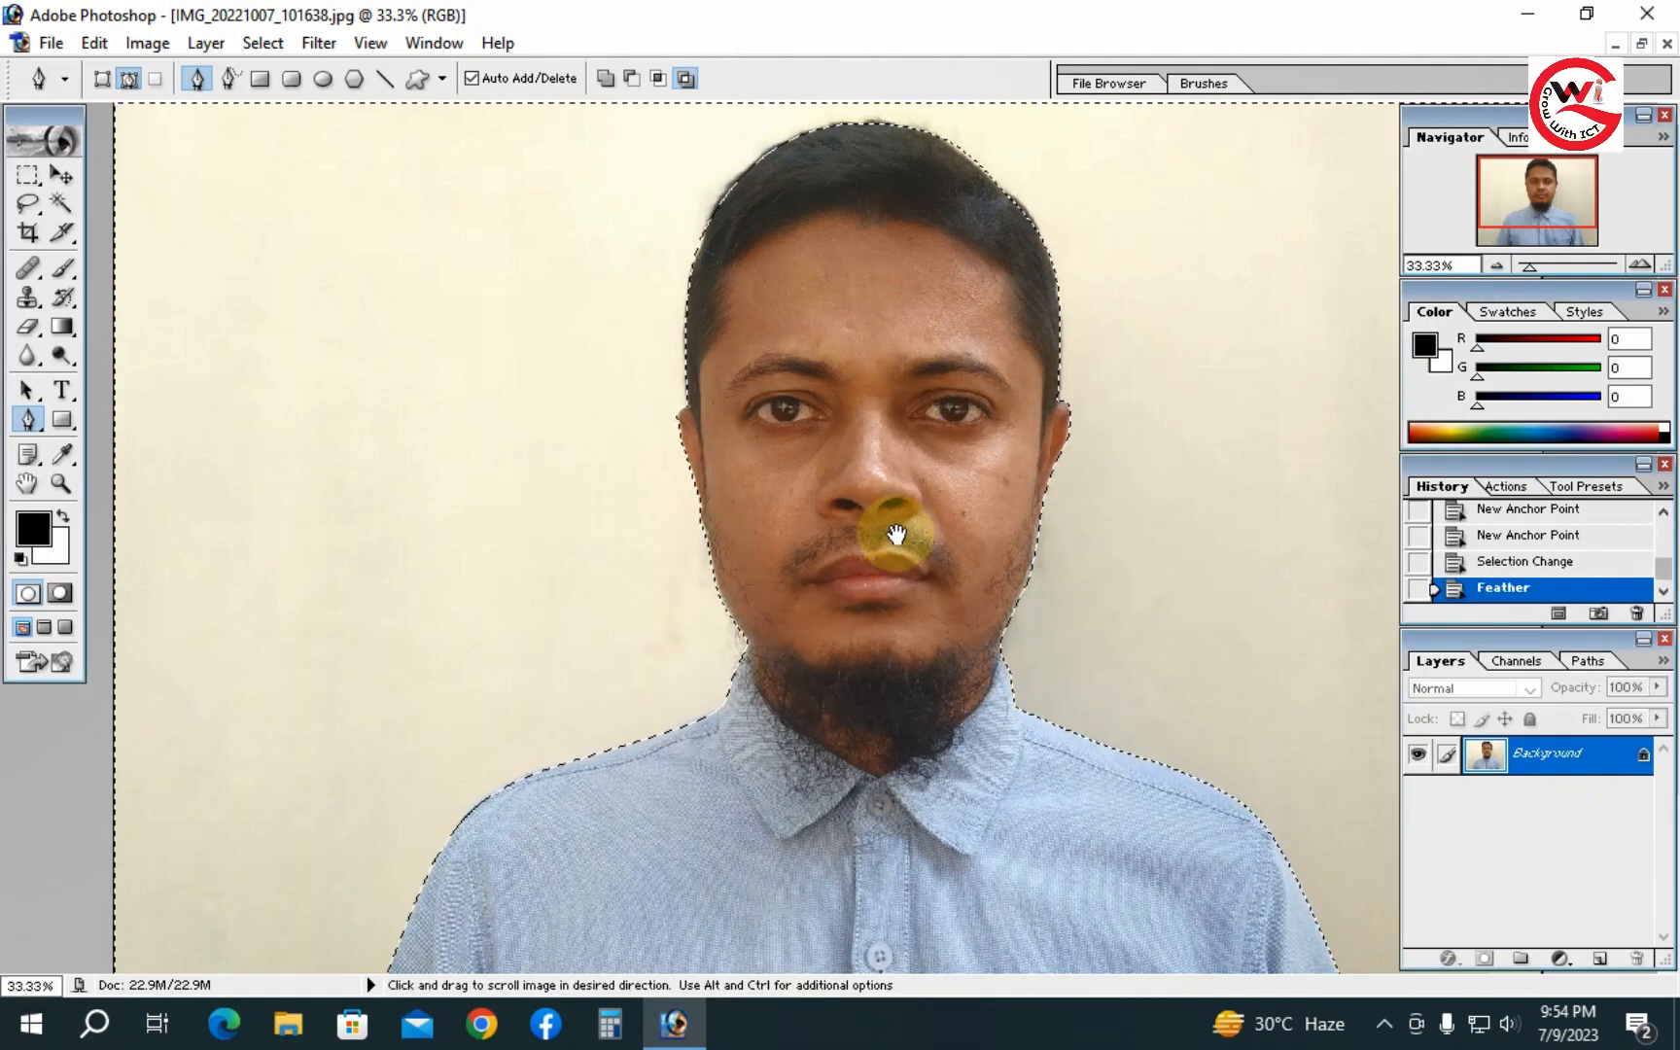
- Delete the selected background and inspect the cut edge along the hair at different zoom levels
left_click(868, 451, "alt")
left_click(847, 430, "ctrl")
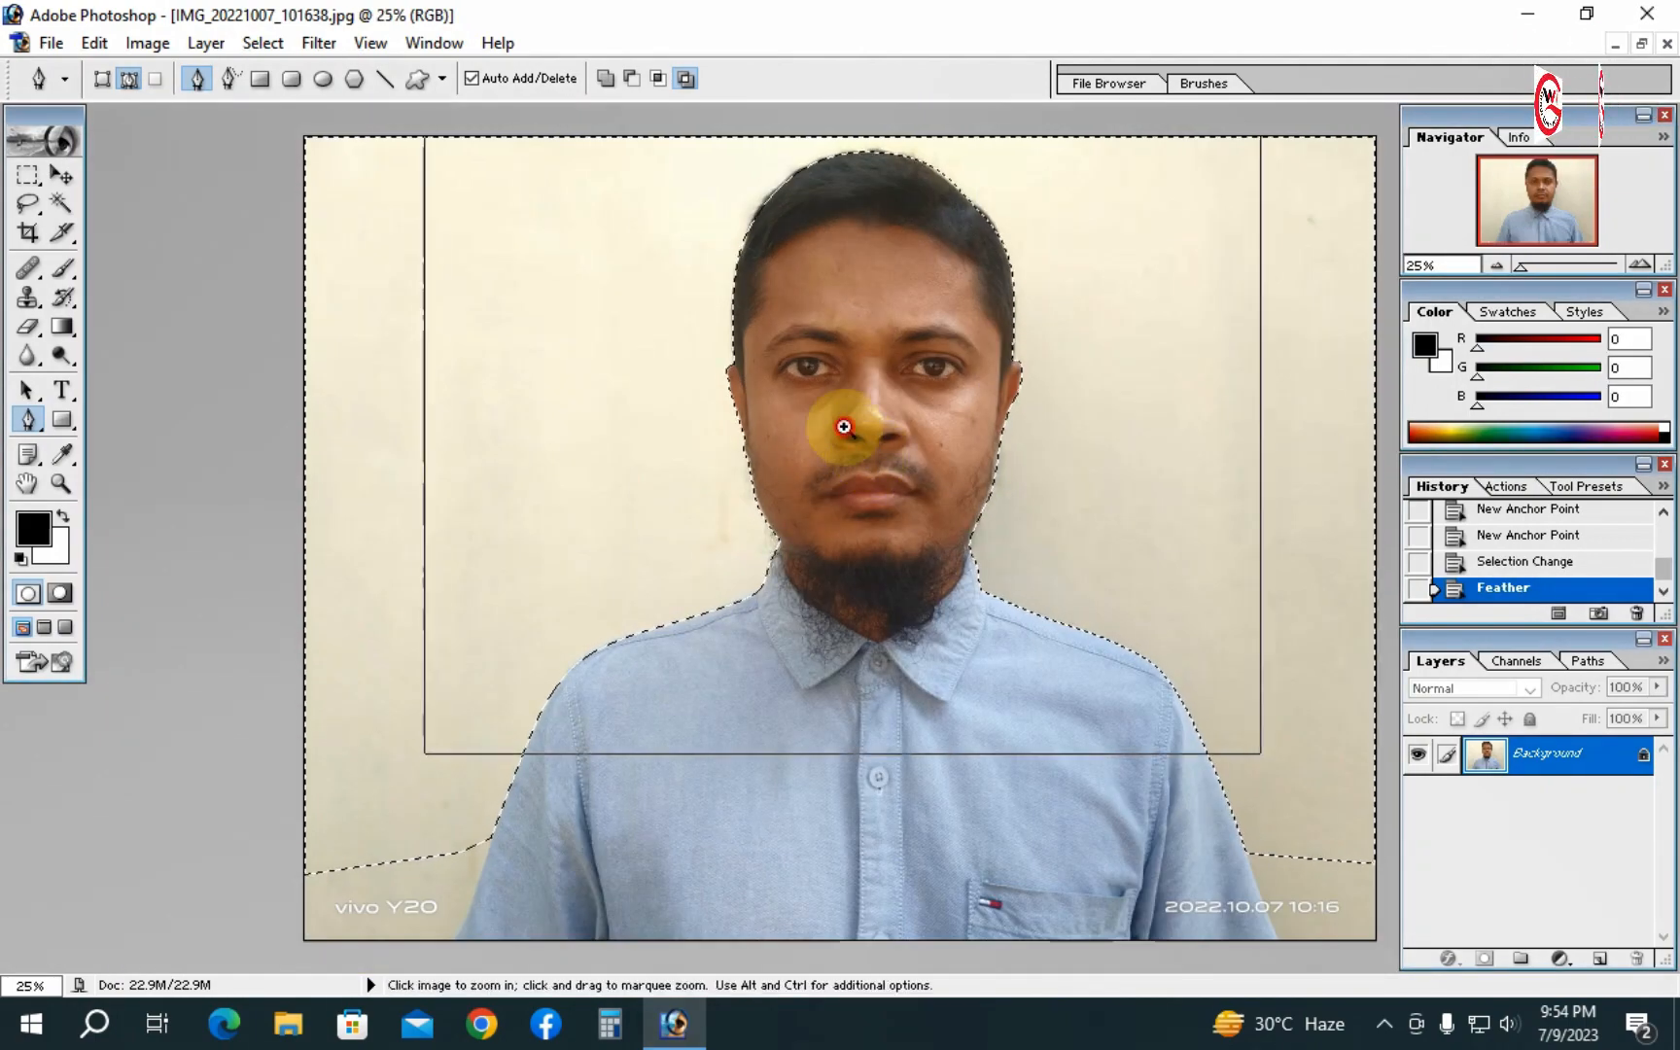
left_click(850, 430, "ctrl")
left_click(718, 402, "ctrl")
left_click(718, 402, "ctrl")
left_click(713, 401, "ctrl")
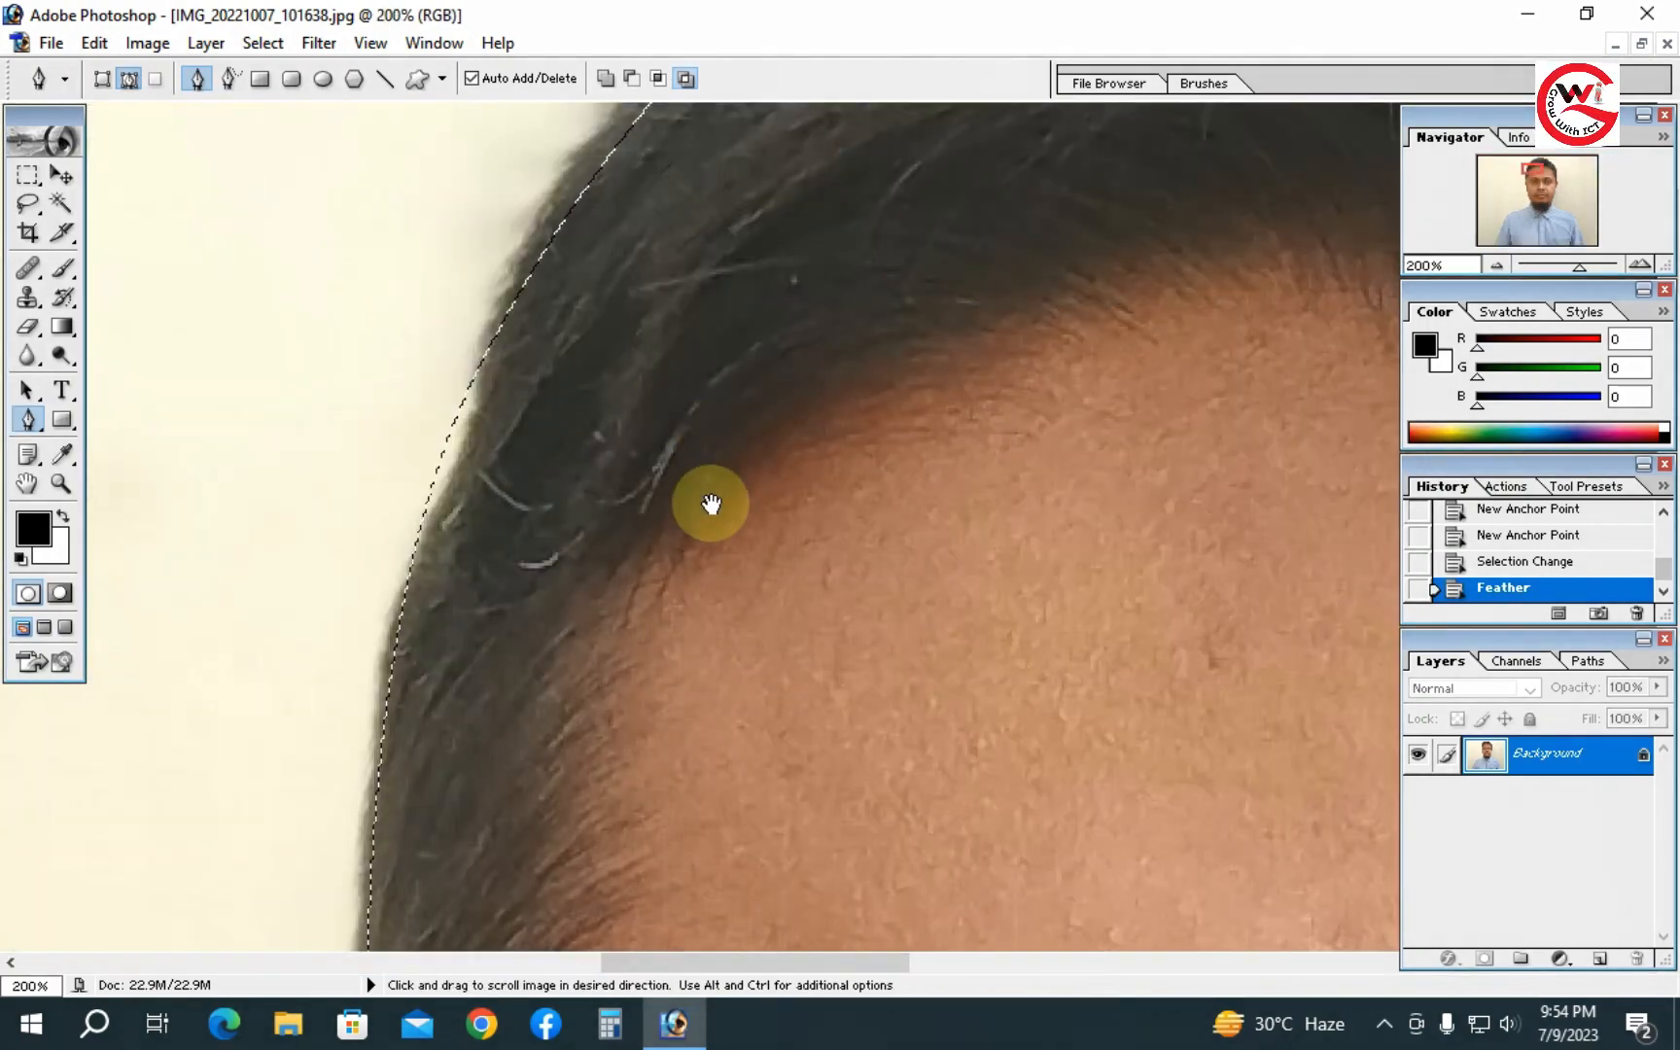
left_click_drag(705, 502, 823, 426)
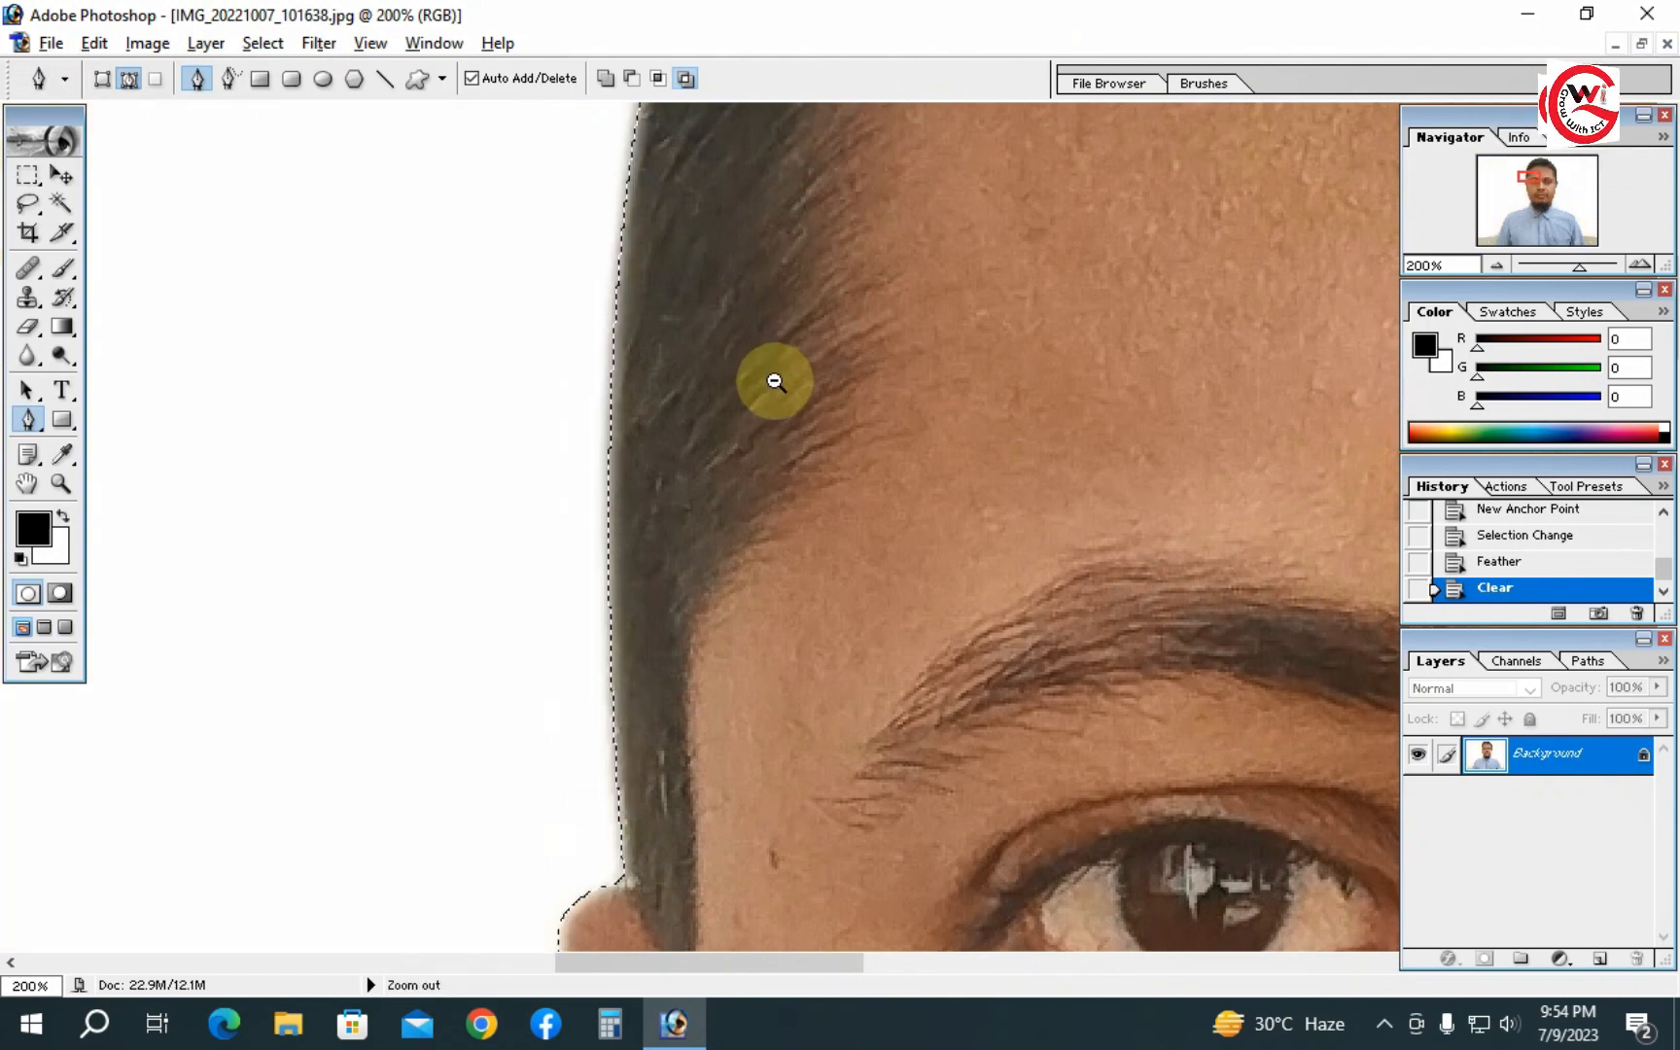
left_click(761, 387, "alt")
left_click(757, 461, "alt")
left_click(751, 468, "alt")
left_click(752, 468, "alt")
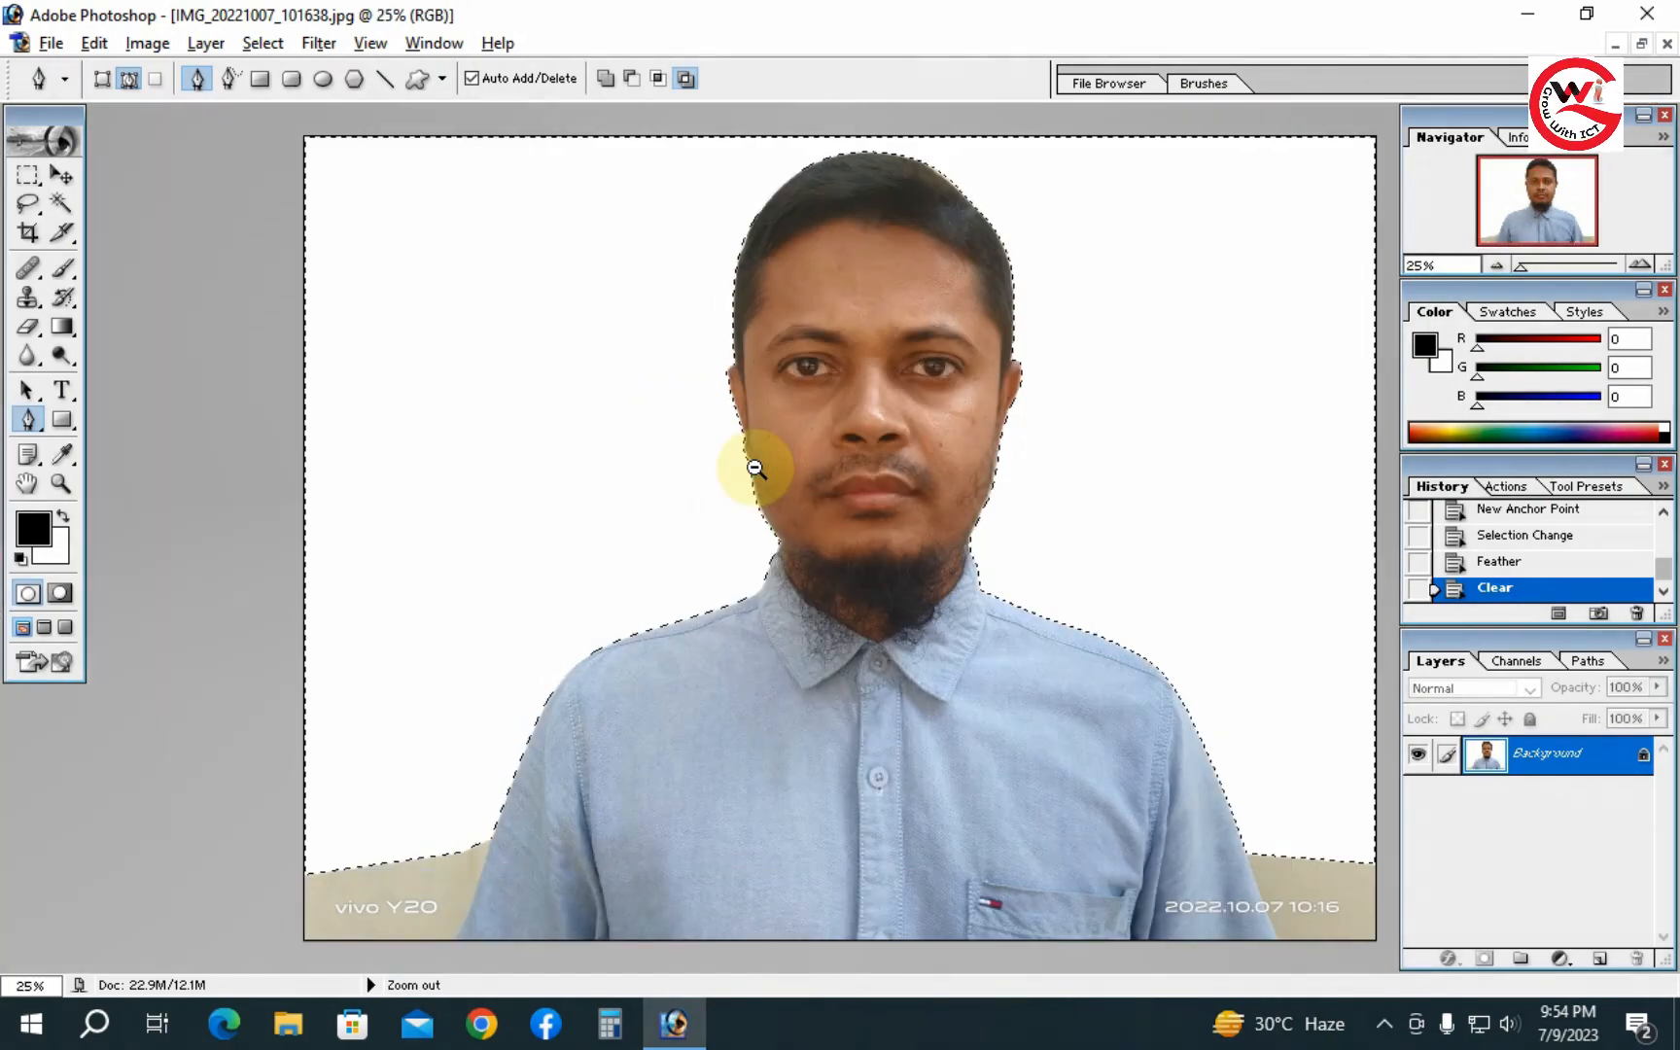
left_click(754, 469, "alt")
left_click(774, 470)
left_click(774, 470)
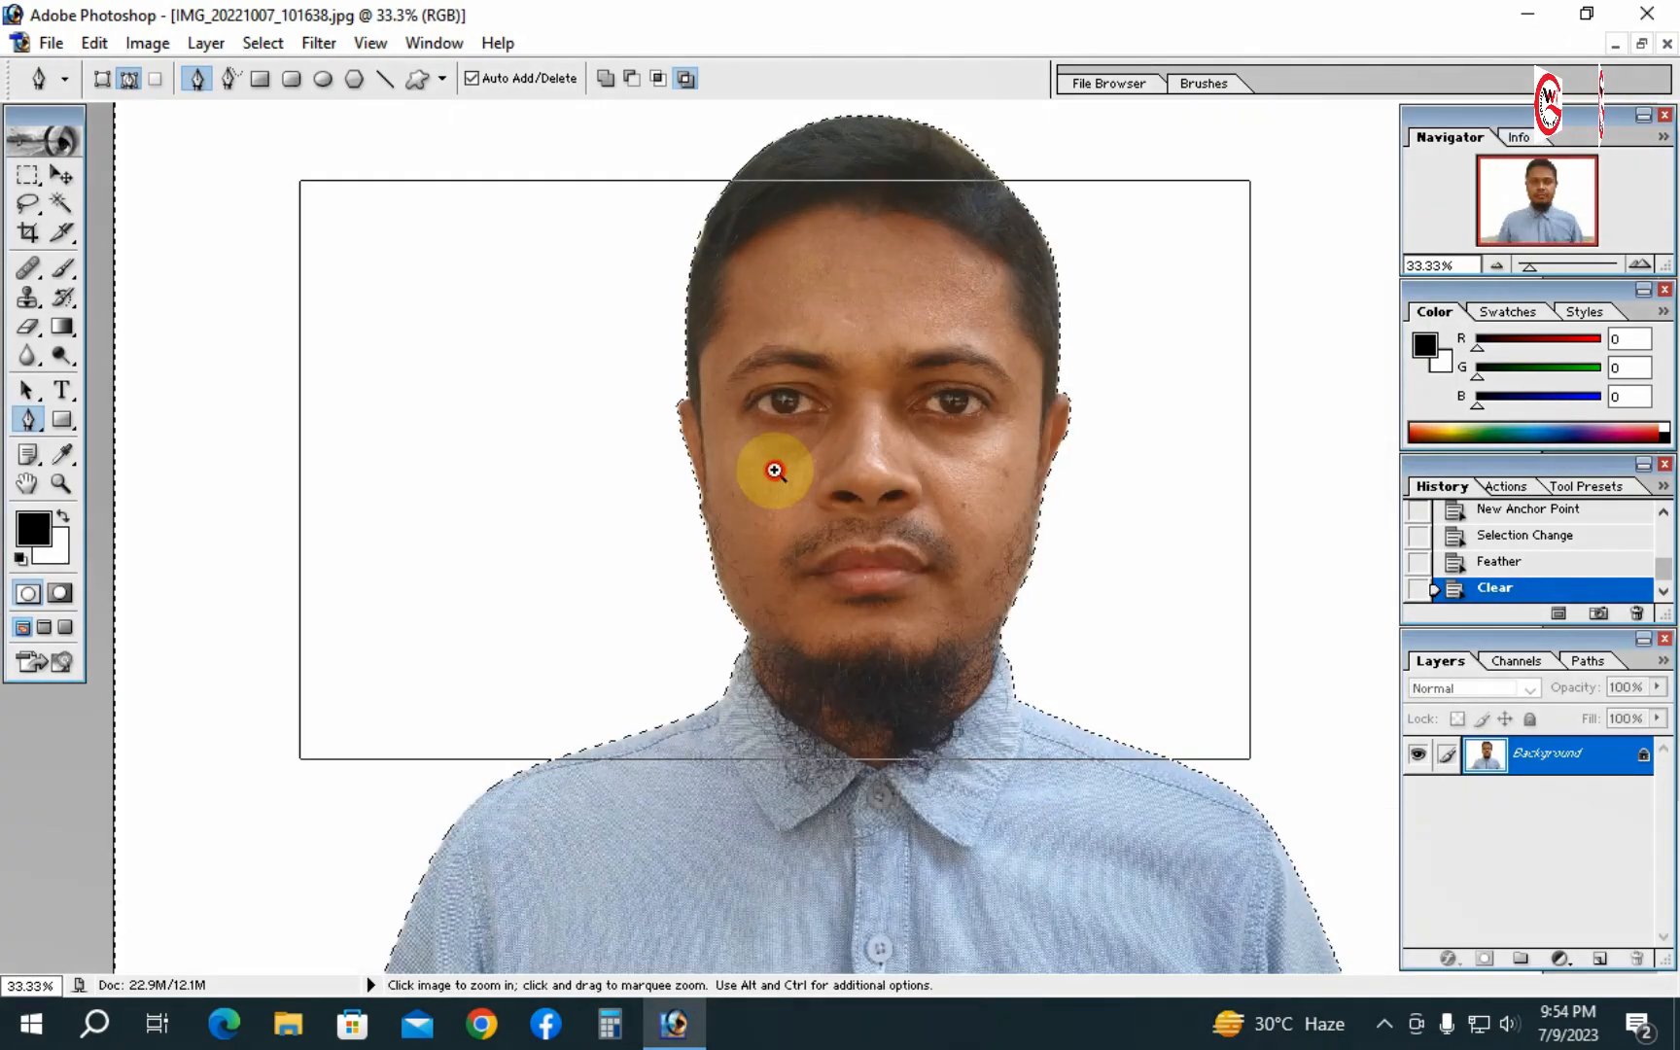
- Zoom in closely to examine the cut edge along the hair and ear
left_click(668, 424)
left_click(665, 422)
left_click(664, 422)
left_click(664, 422)
left_click_drag(979, 719, 664, 214)
left_click_drag(875, 622, 704, 330)
left_click_drag(775, 564, 787, 885)
left_click_drag(686, 477, 680, 778)
left_click(615, 559, "ctrl")
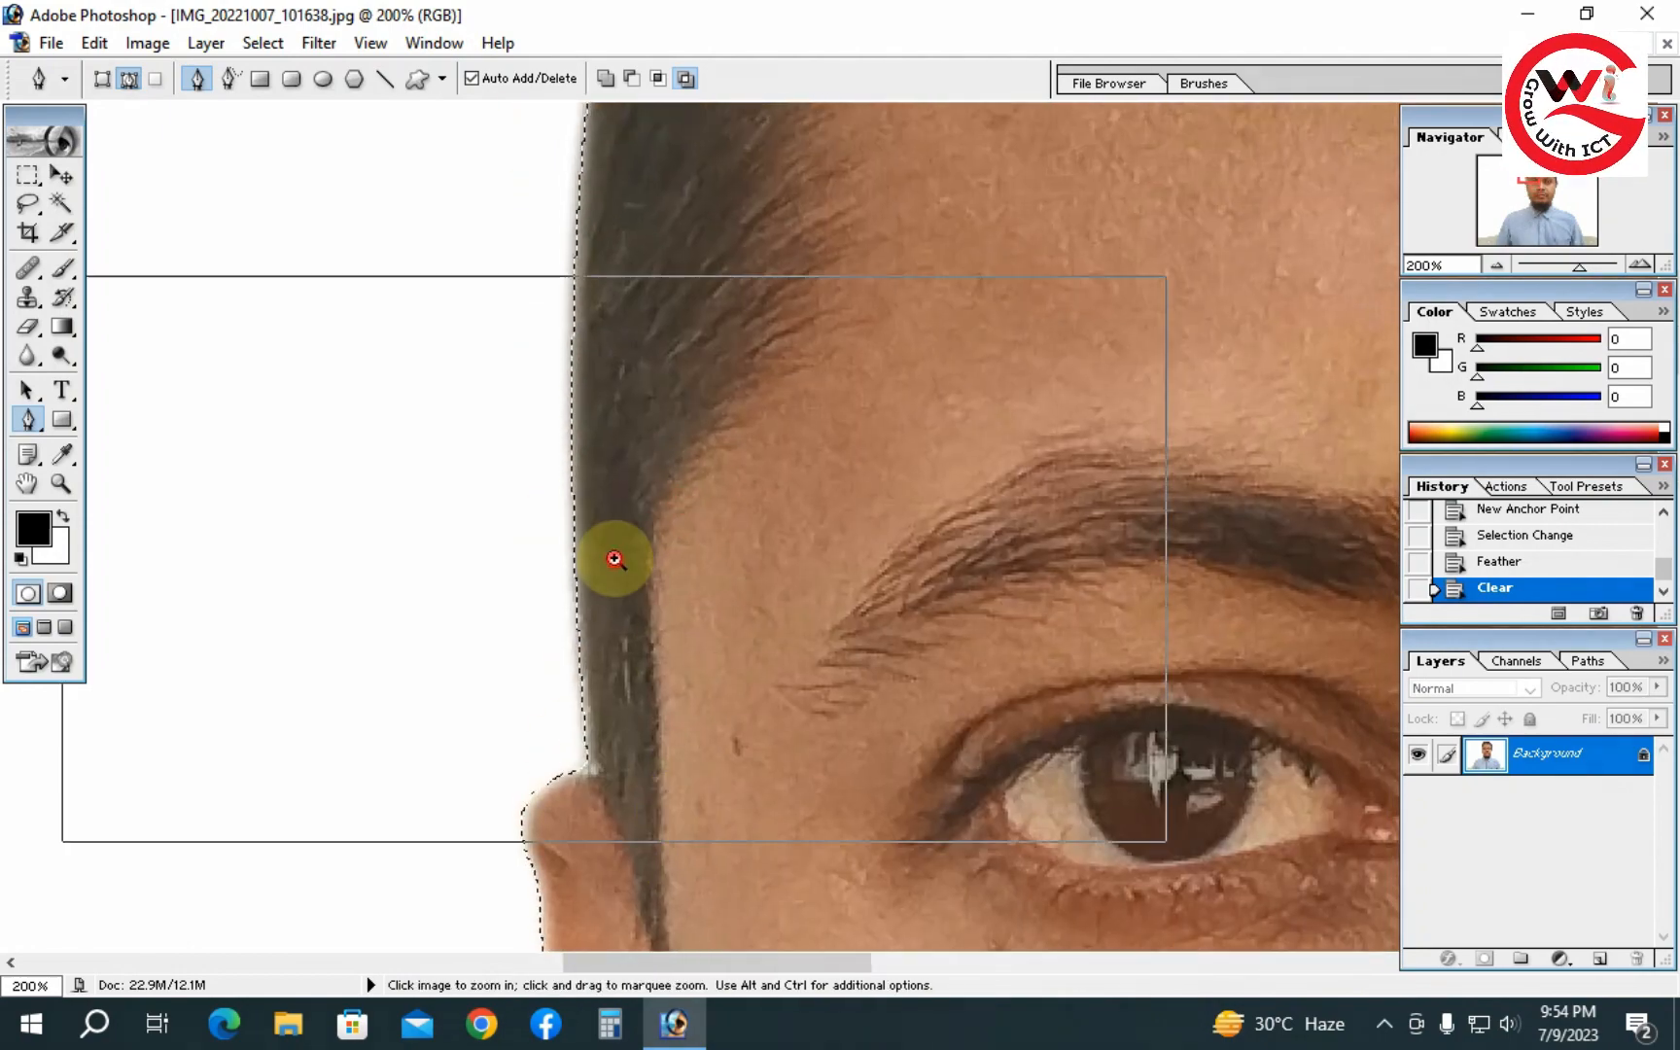
left_click(615, 559, "ctrl")
left_click_drag(1130, 491, 915, 586)
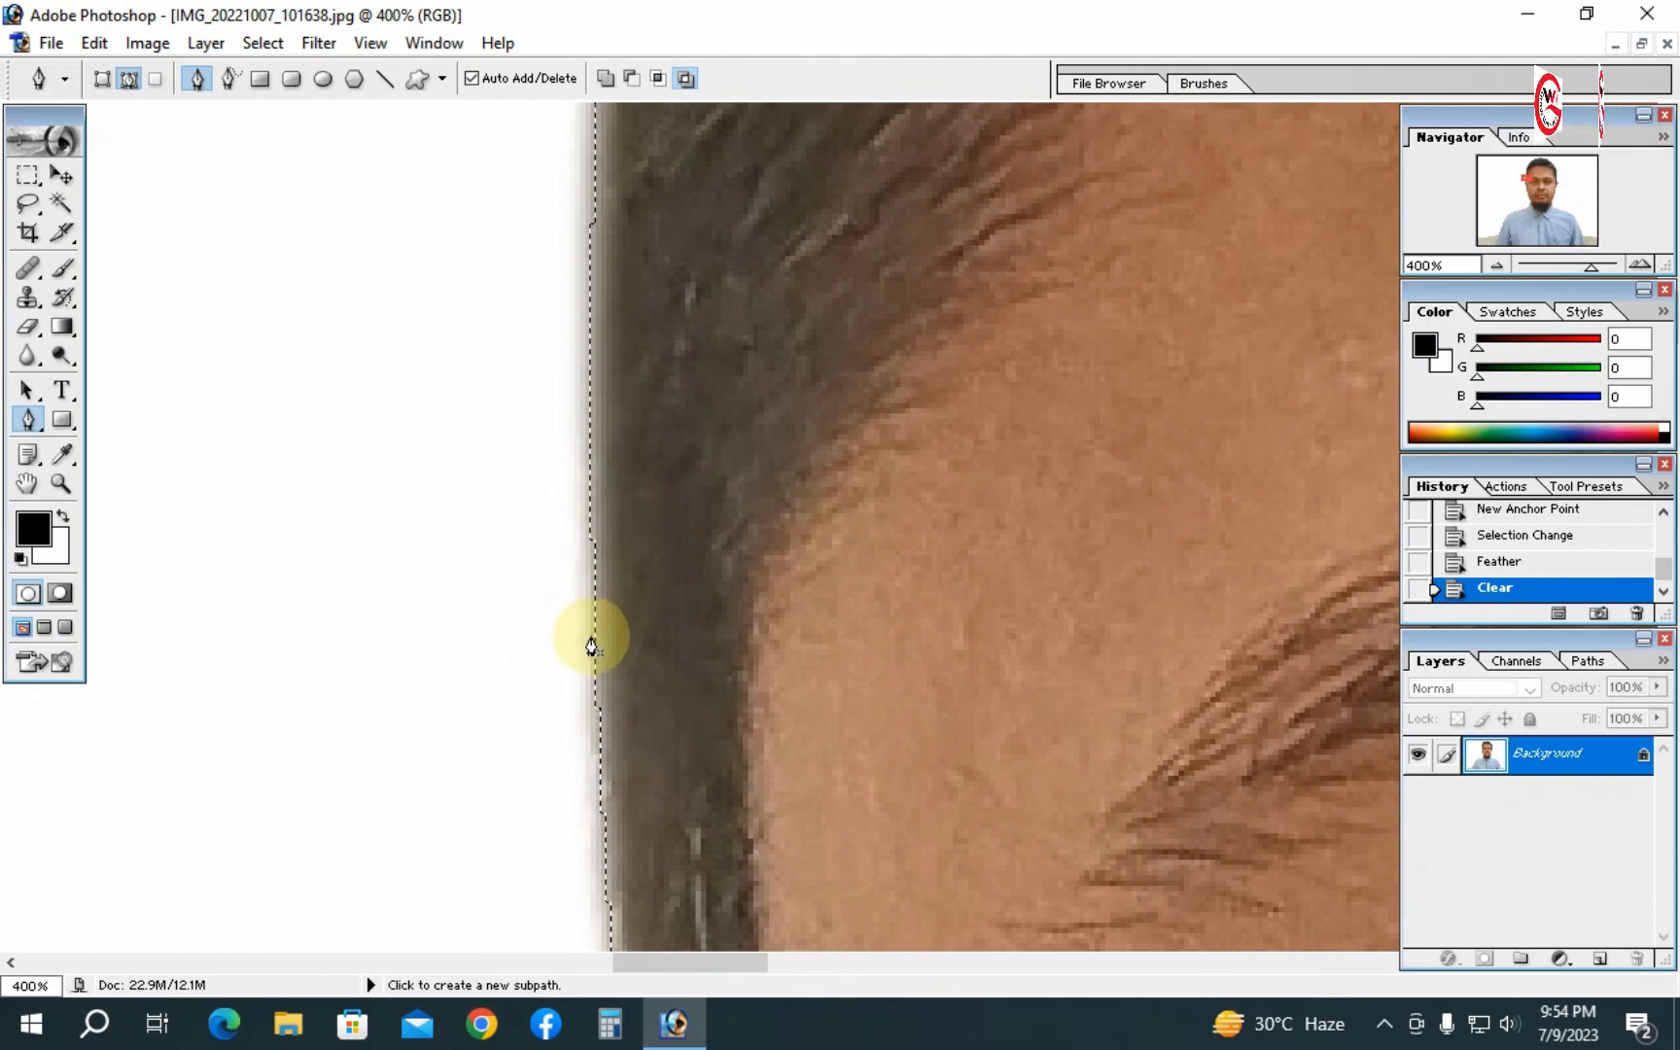
- Delete the selection once more and undo that deletion
key("Delete")
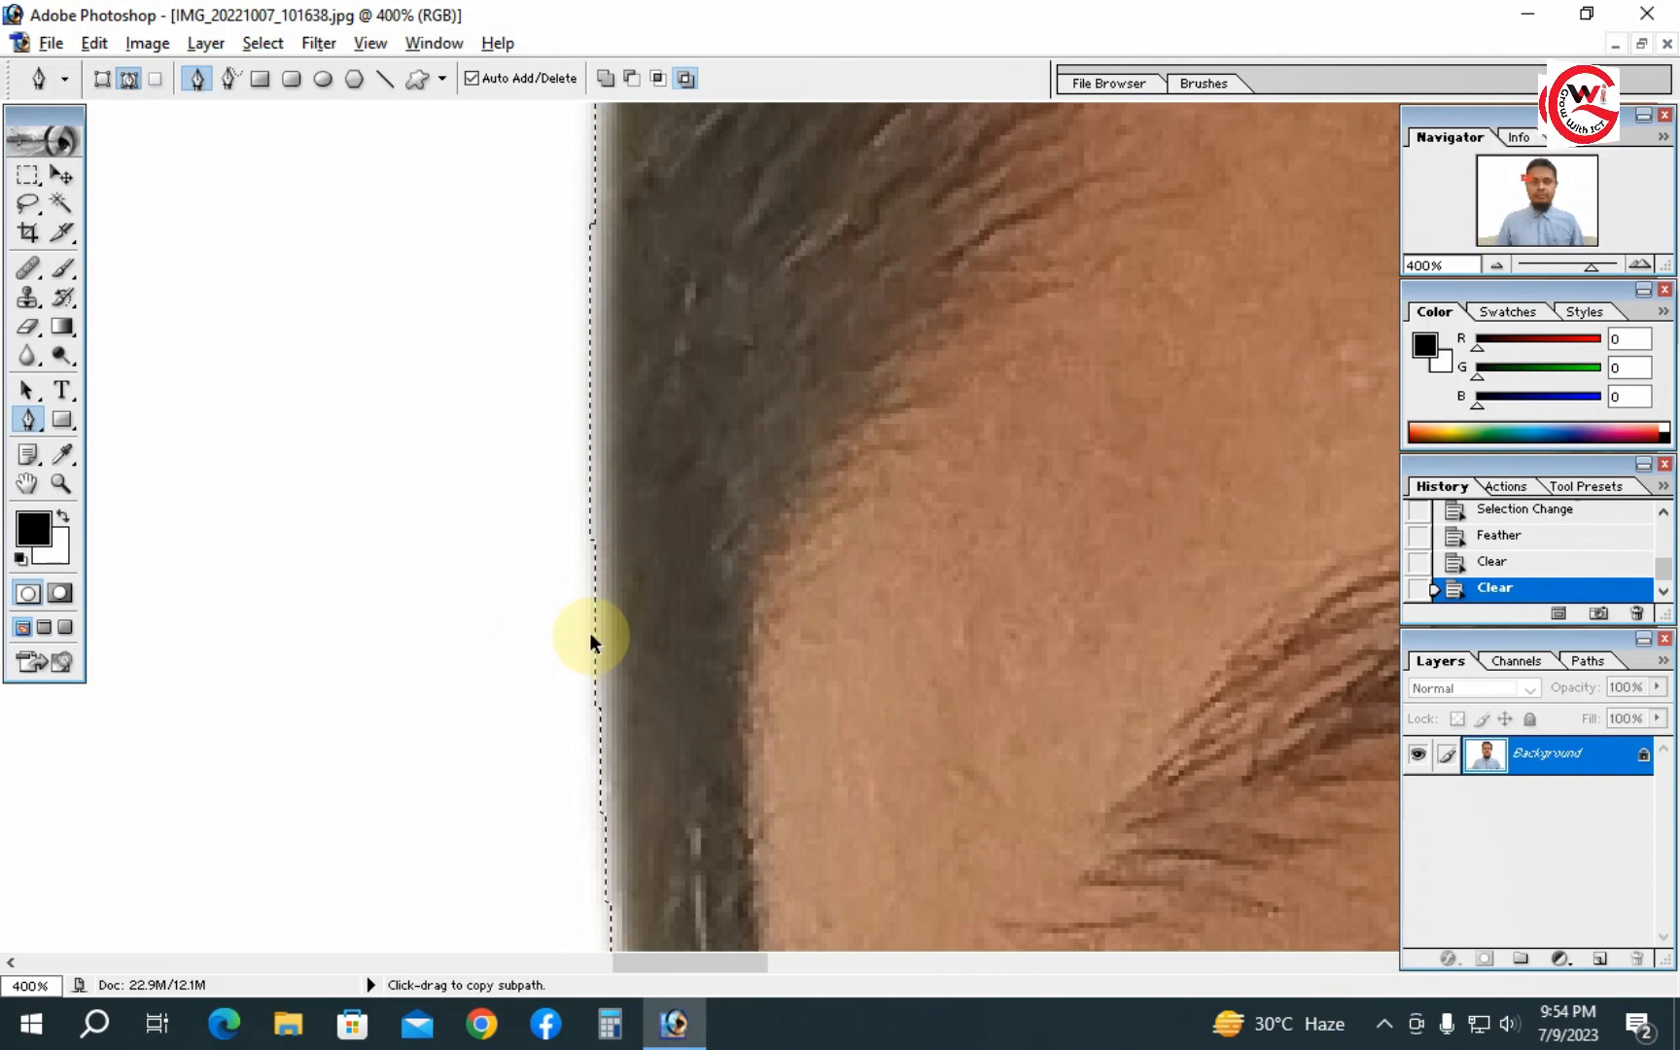
key("ctrl+z")
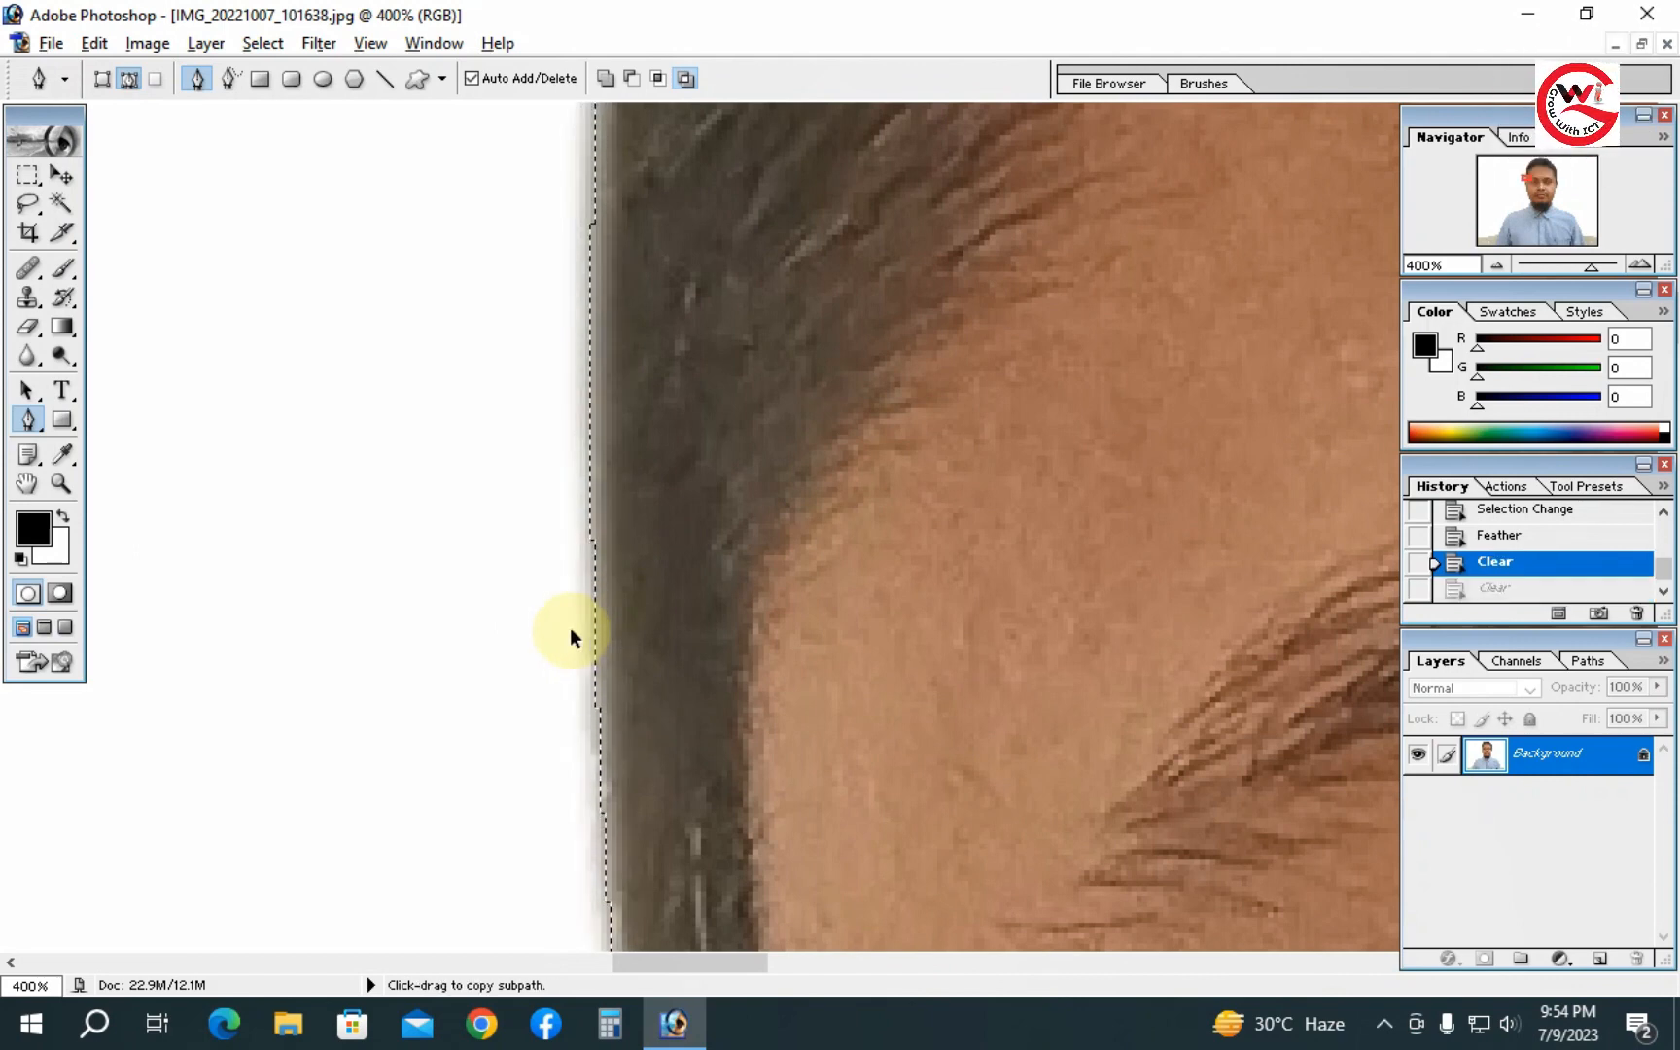
left_click(684, 576, "alt")
left_click(687, 576, "alt")
left_click(686, 576, "alt")
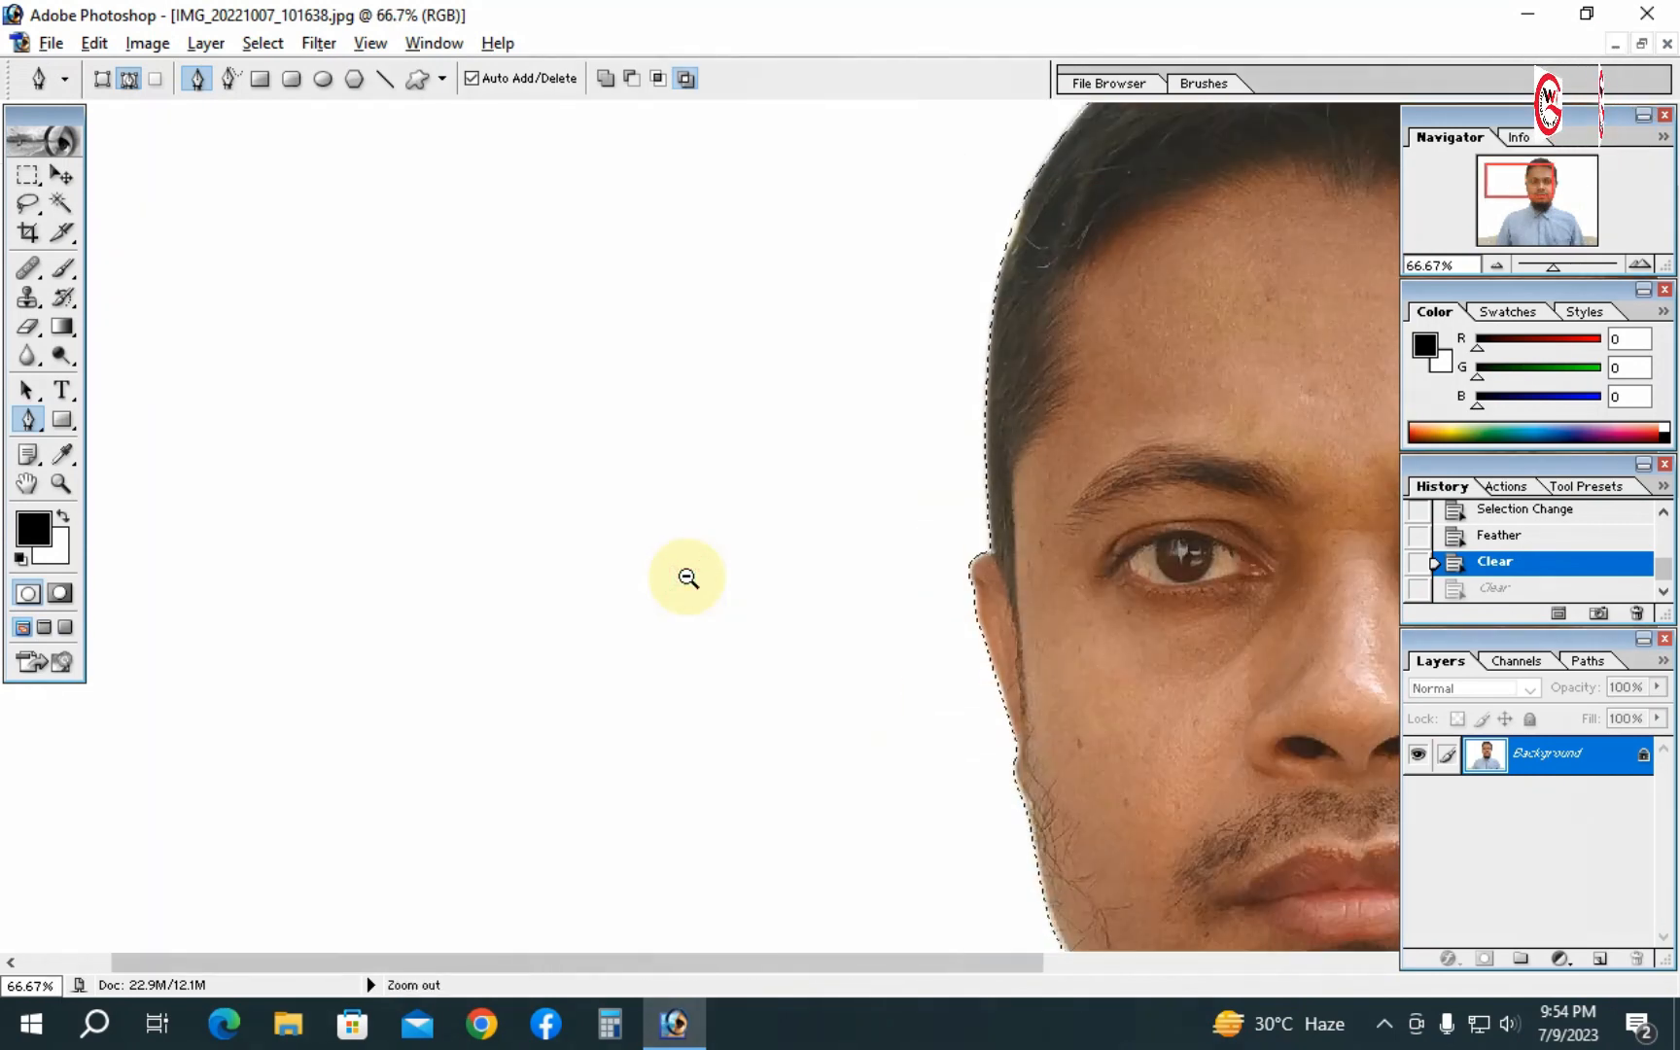
- Step back in history to before the feather and feather the selection by 0.2 pixels
key("ctrl+alt+z")
key("ctrl+alt+z")
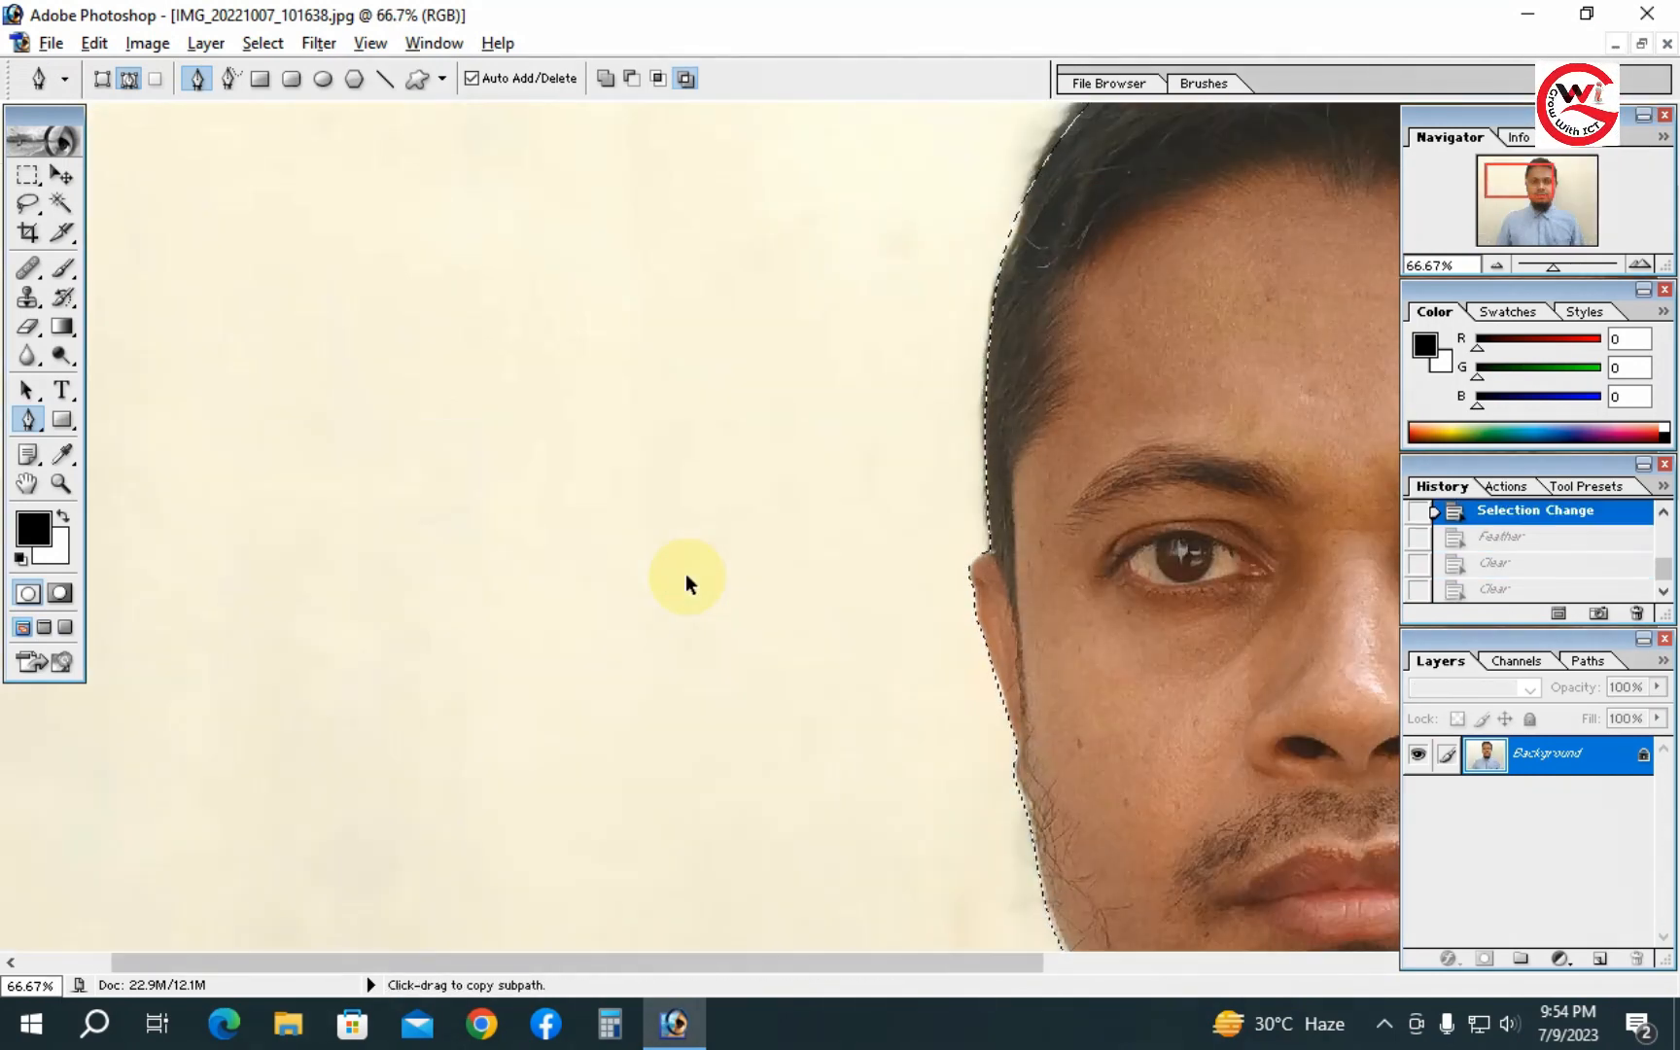
key("ctrl+alt+d")
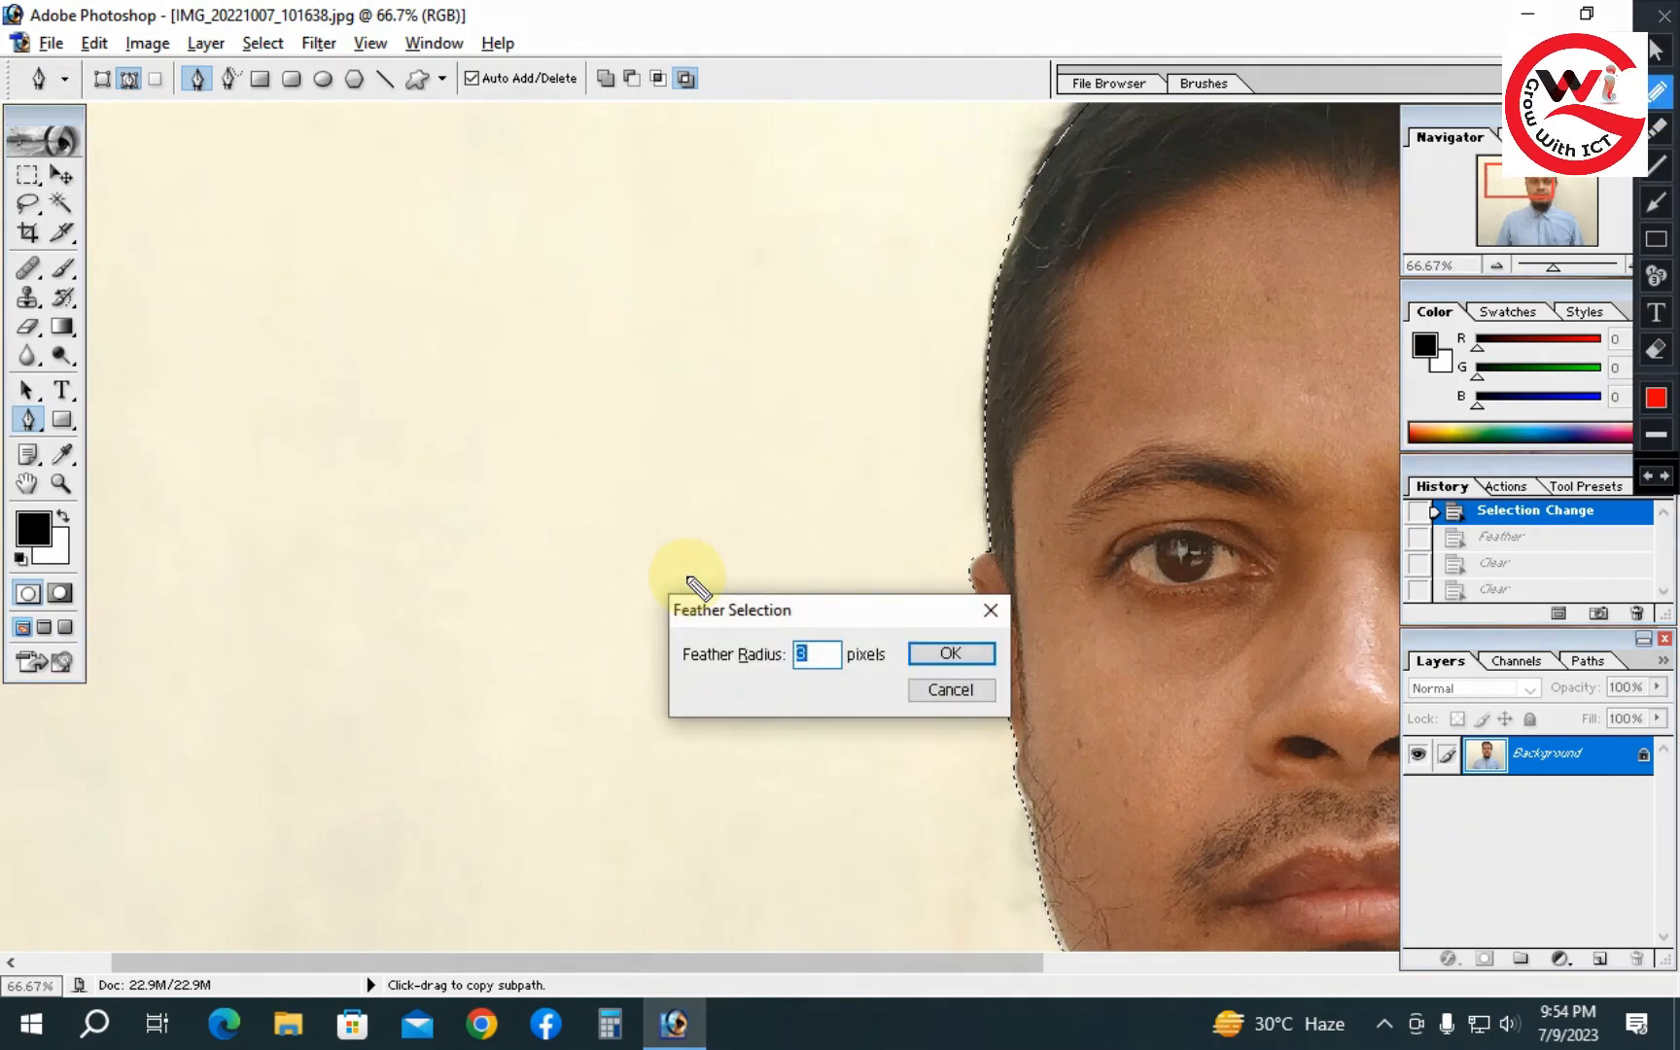
key("Return")
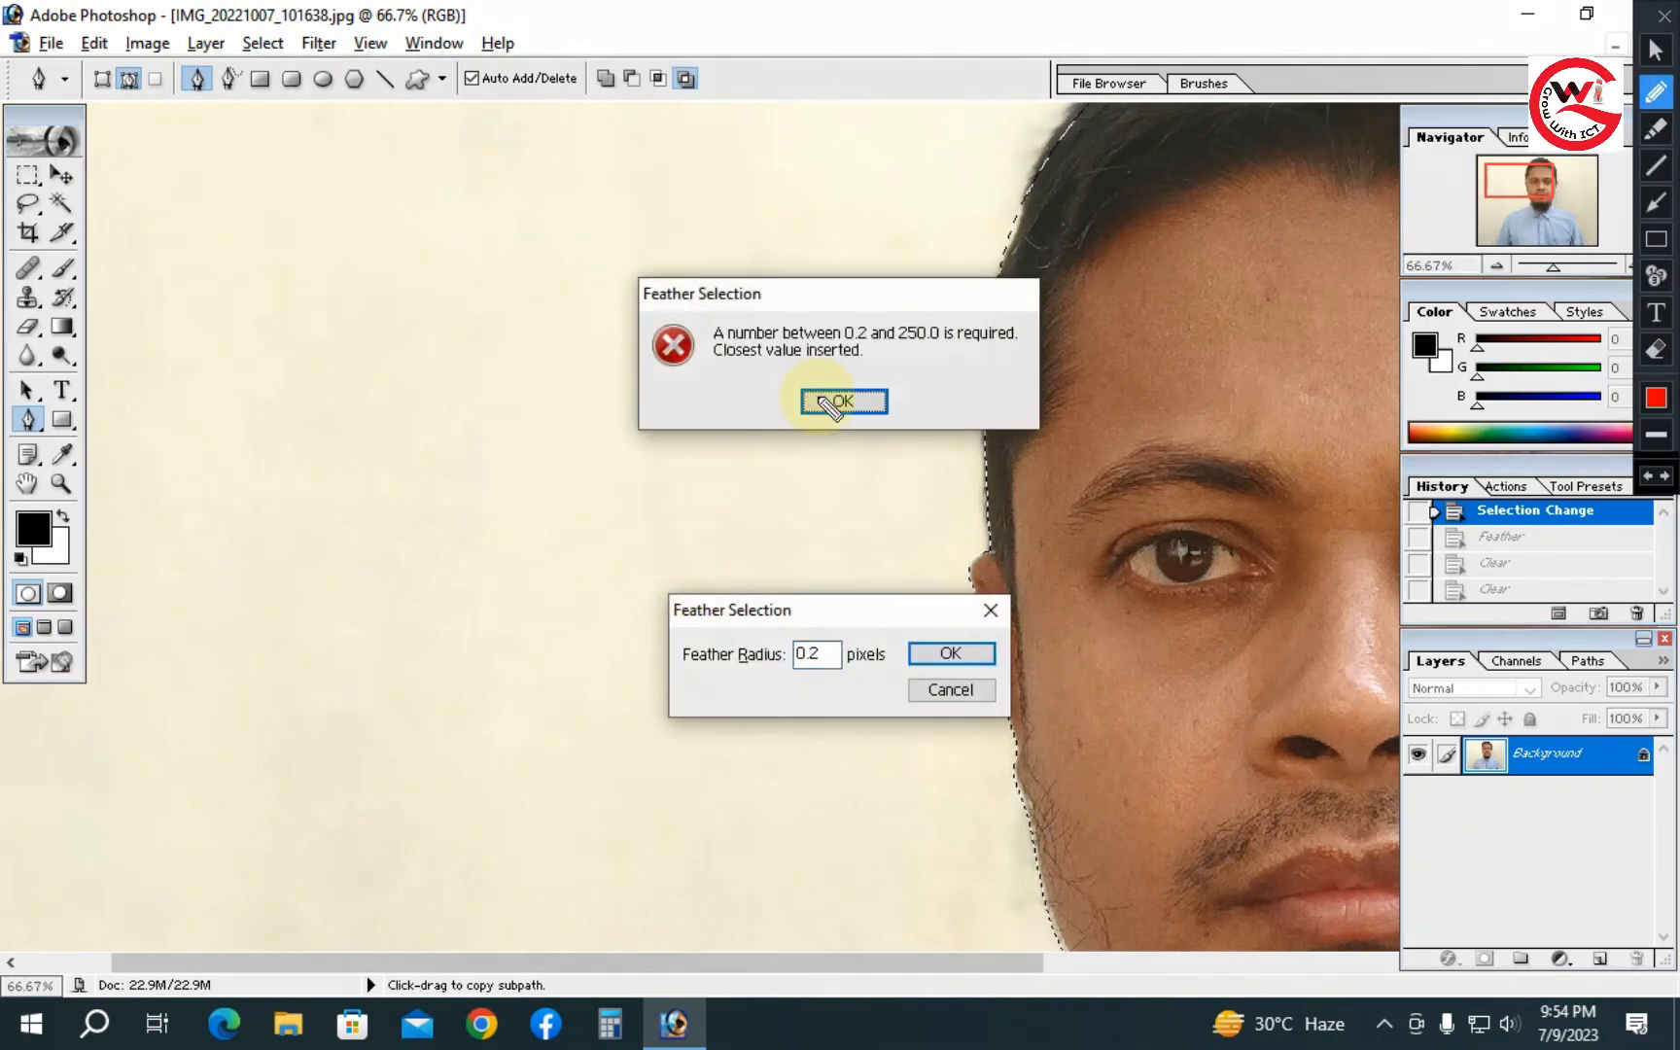
key("Escape")
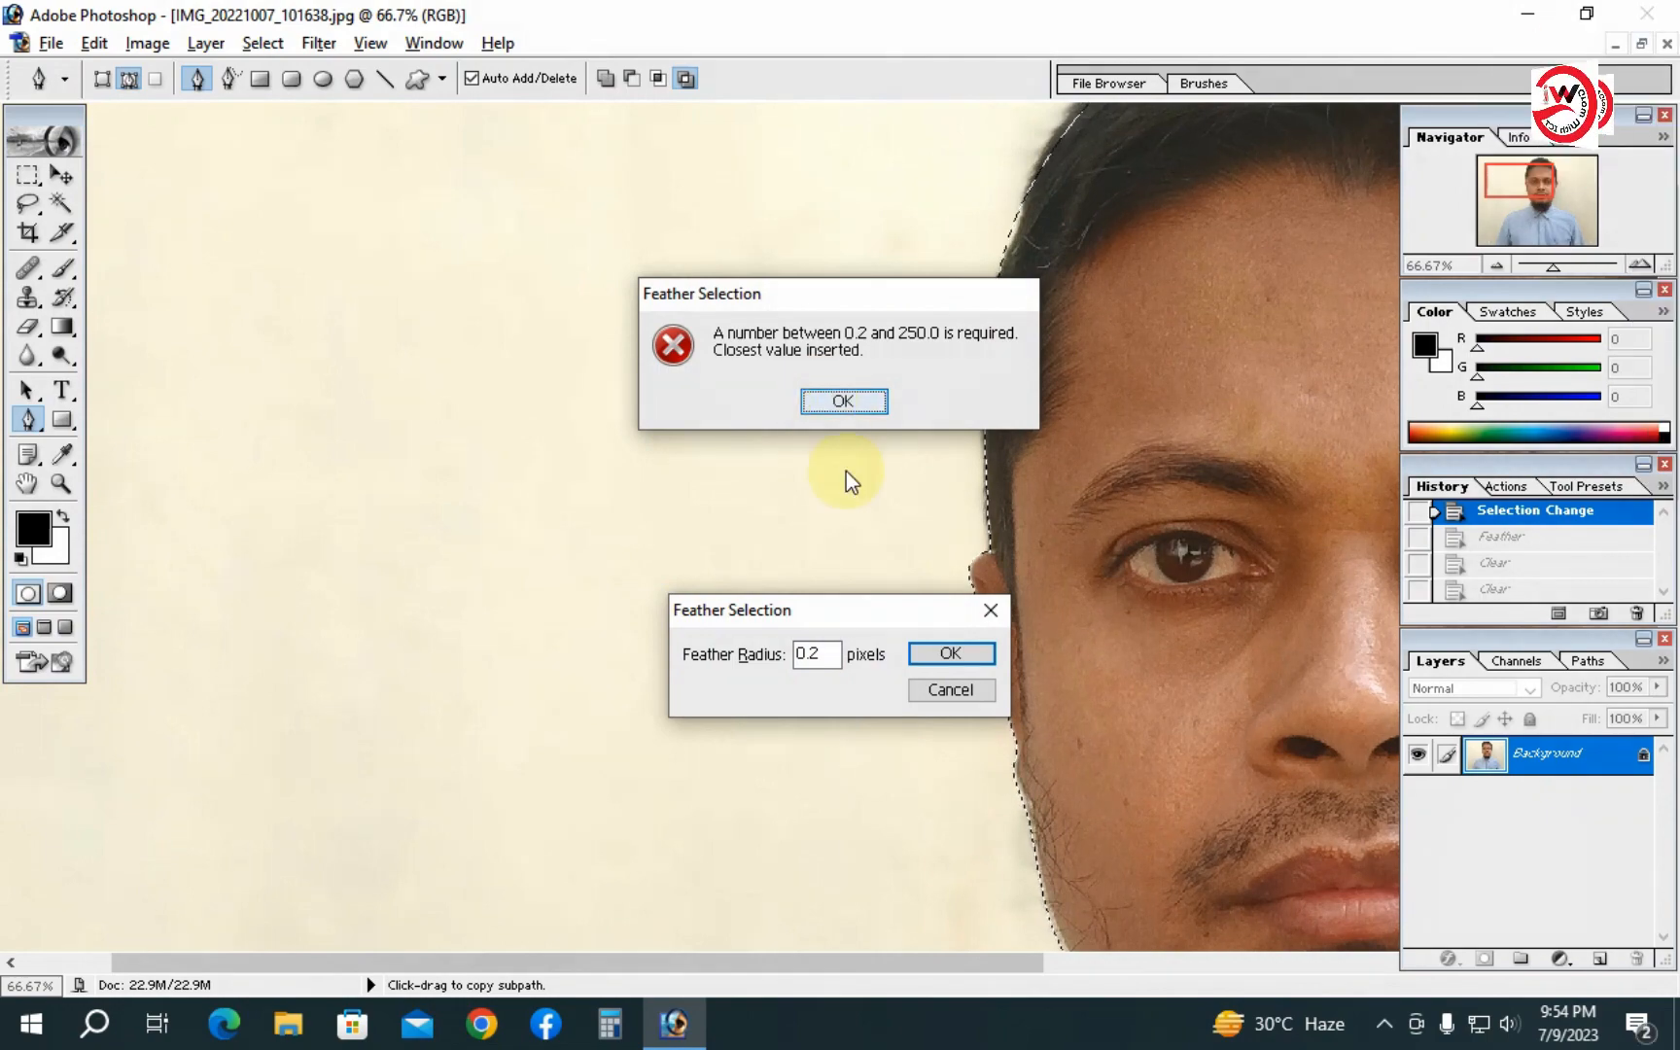
left_click(848, 405)
left_click(950, 658)
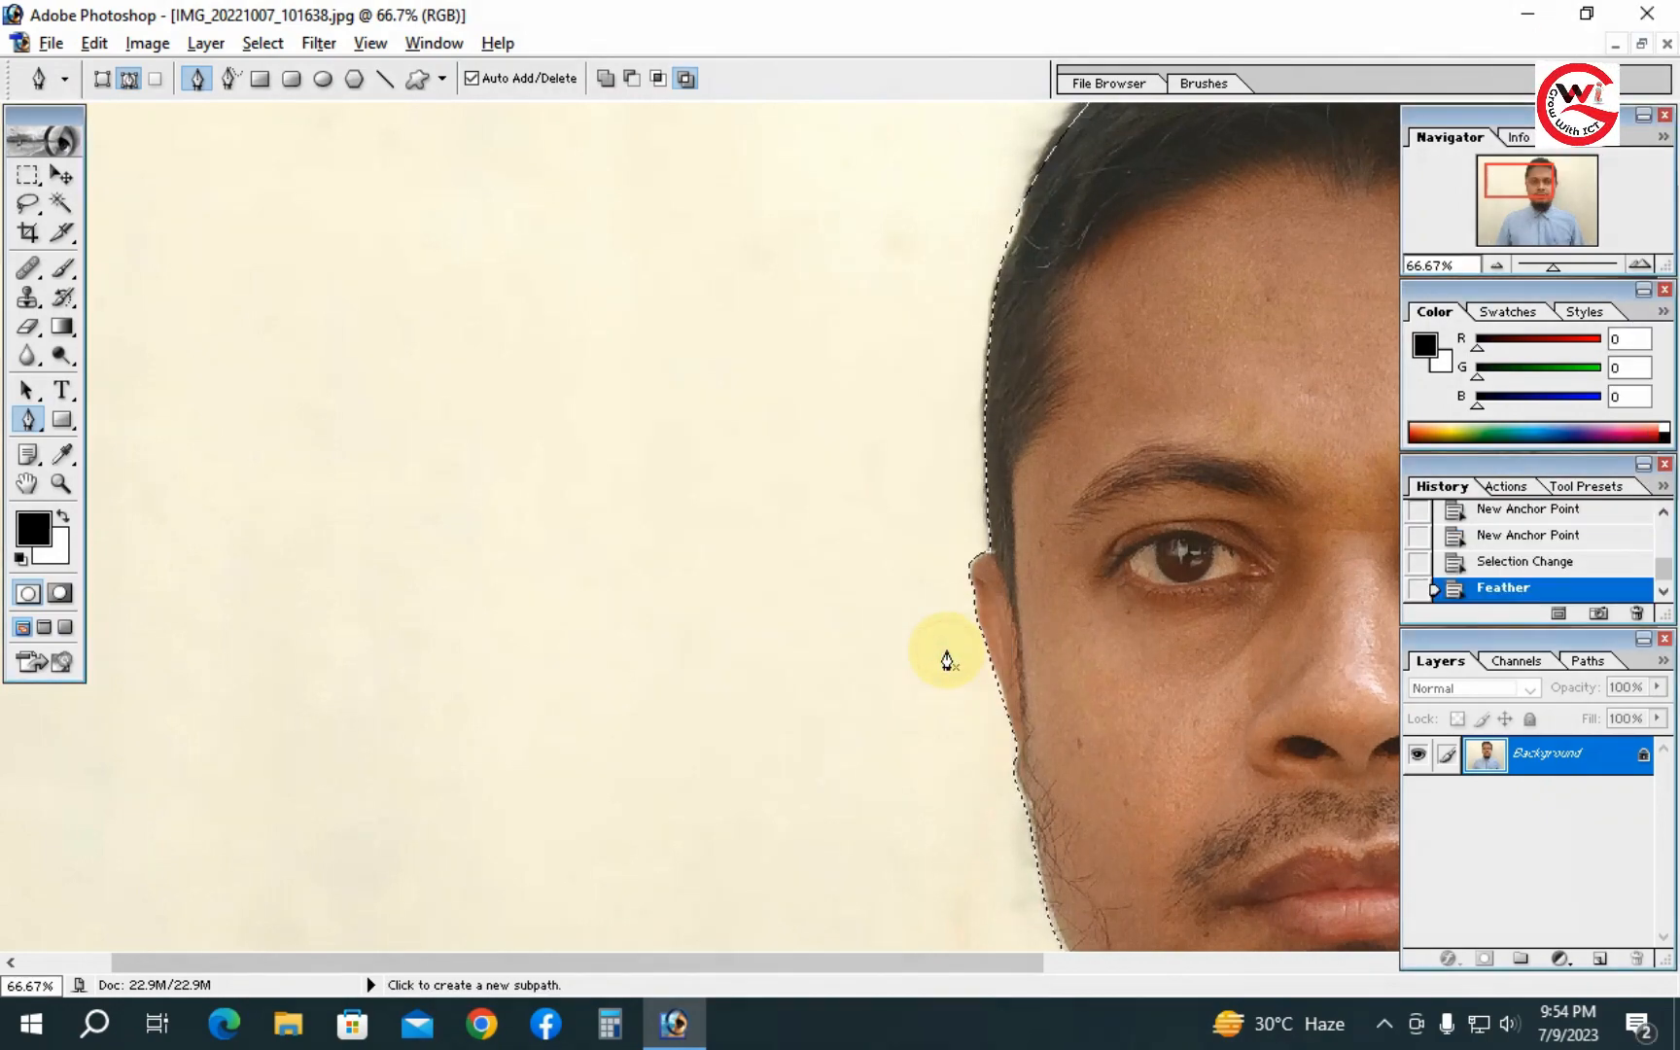
- Clear the selected background around the person after zooming in on the hair edge
key("ctrl+space")
left_click(972, 499)
left_click(918, 499)
left_click(559, 463)
left_click(559, 464)
key("space")
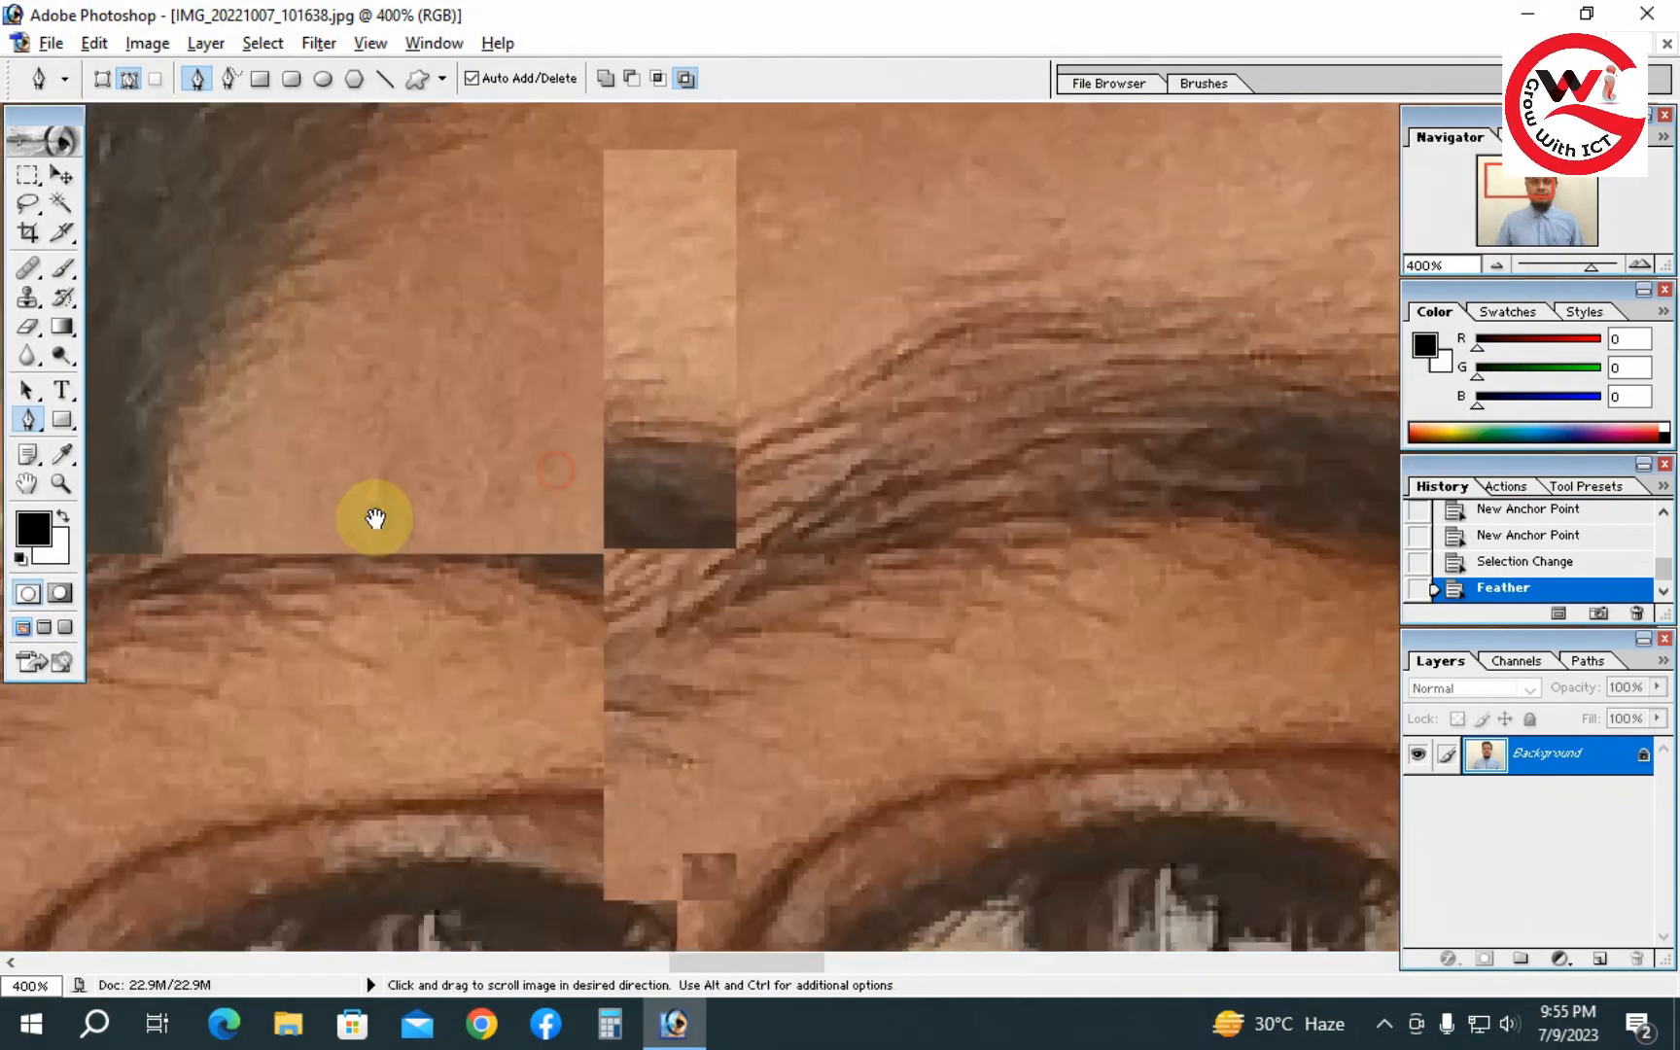
left_click_drag(371, 518, 780, 600)
key("ctrl+alt+space")
left_click(801, 551)
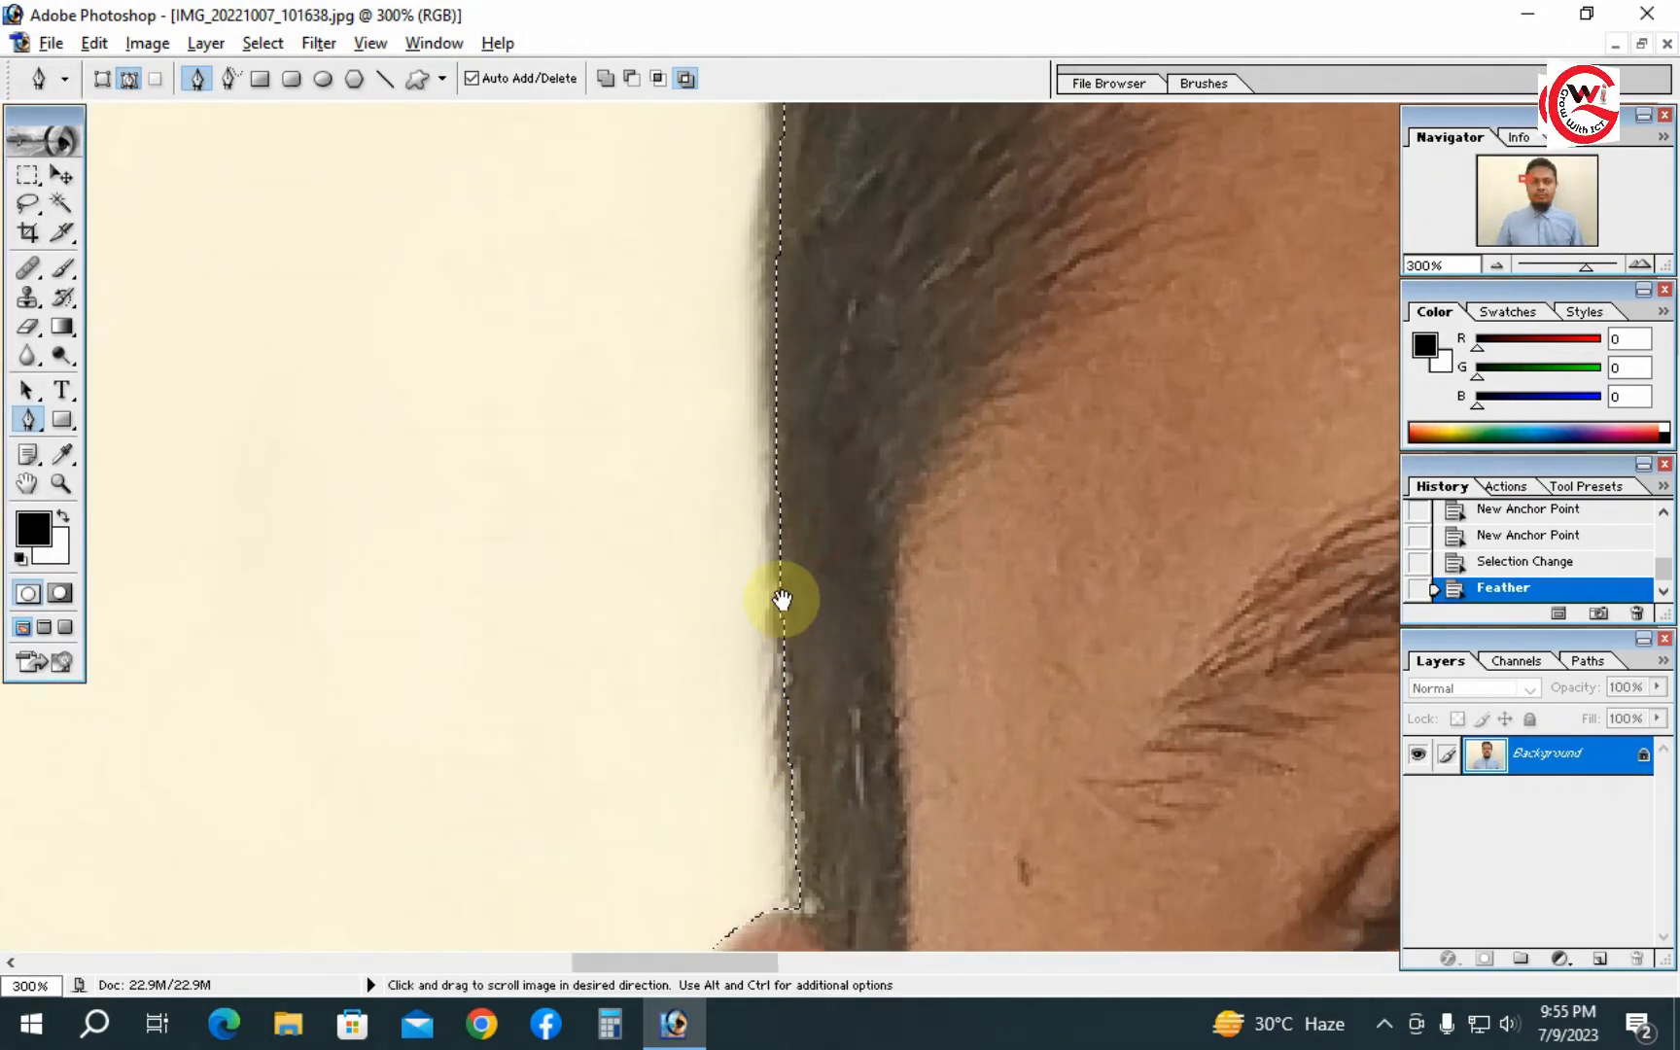
key("Delete")
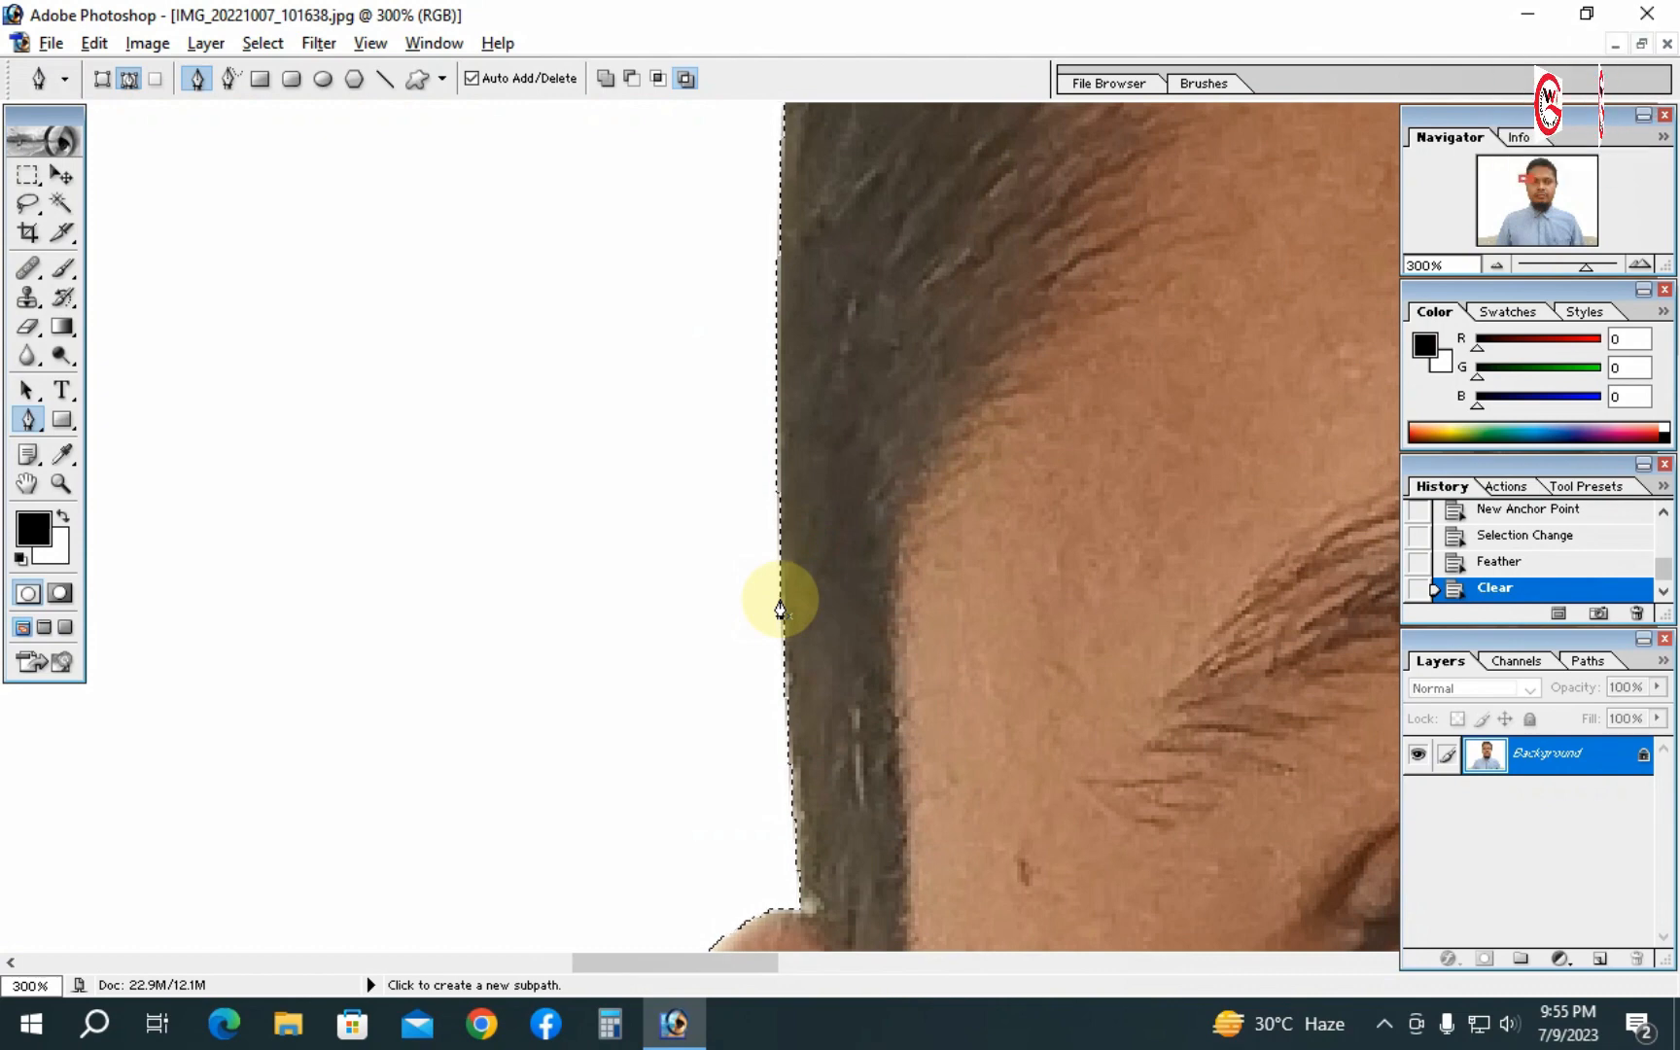
- Deselect and inspect the cut edges around the face at several zoom levels
left_click(13, 228)
left_click(312, 360)
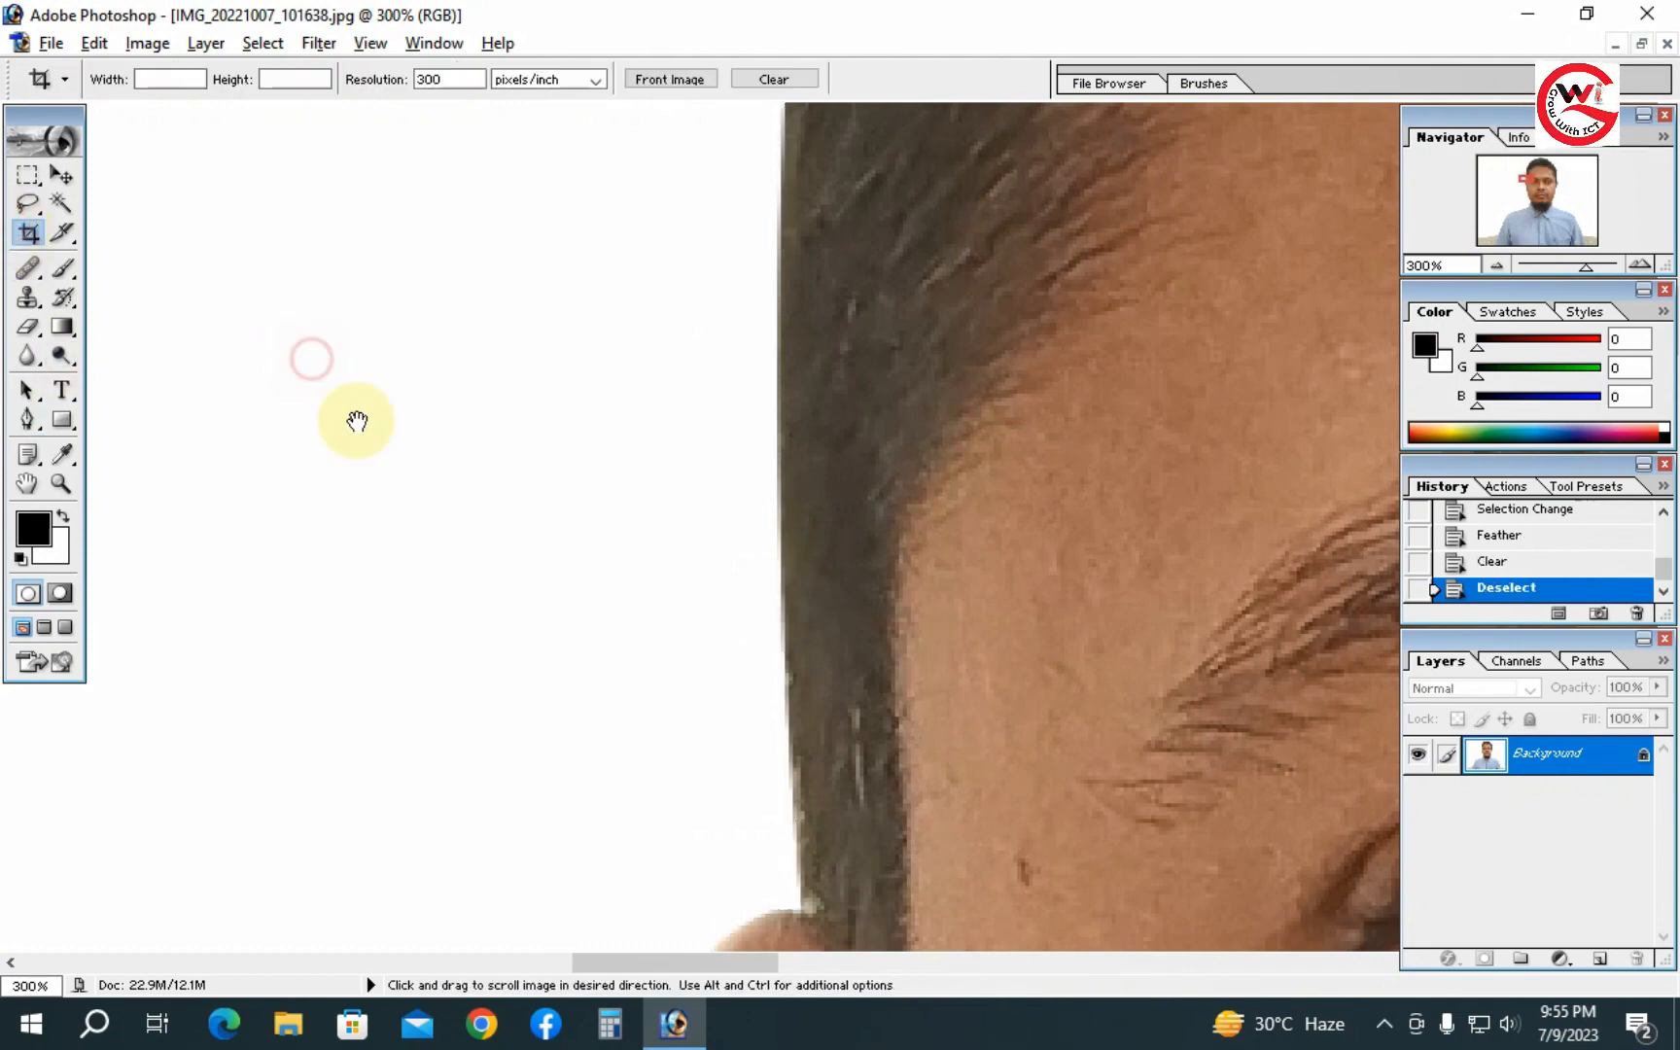
left_click(889, 537, "alt")
left_click(888, 537, "alt")
left_click(889, 536, "alt")
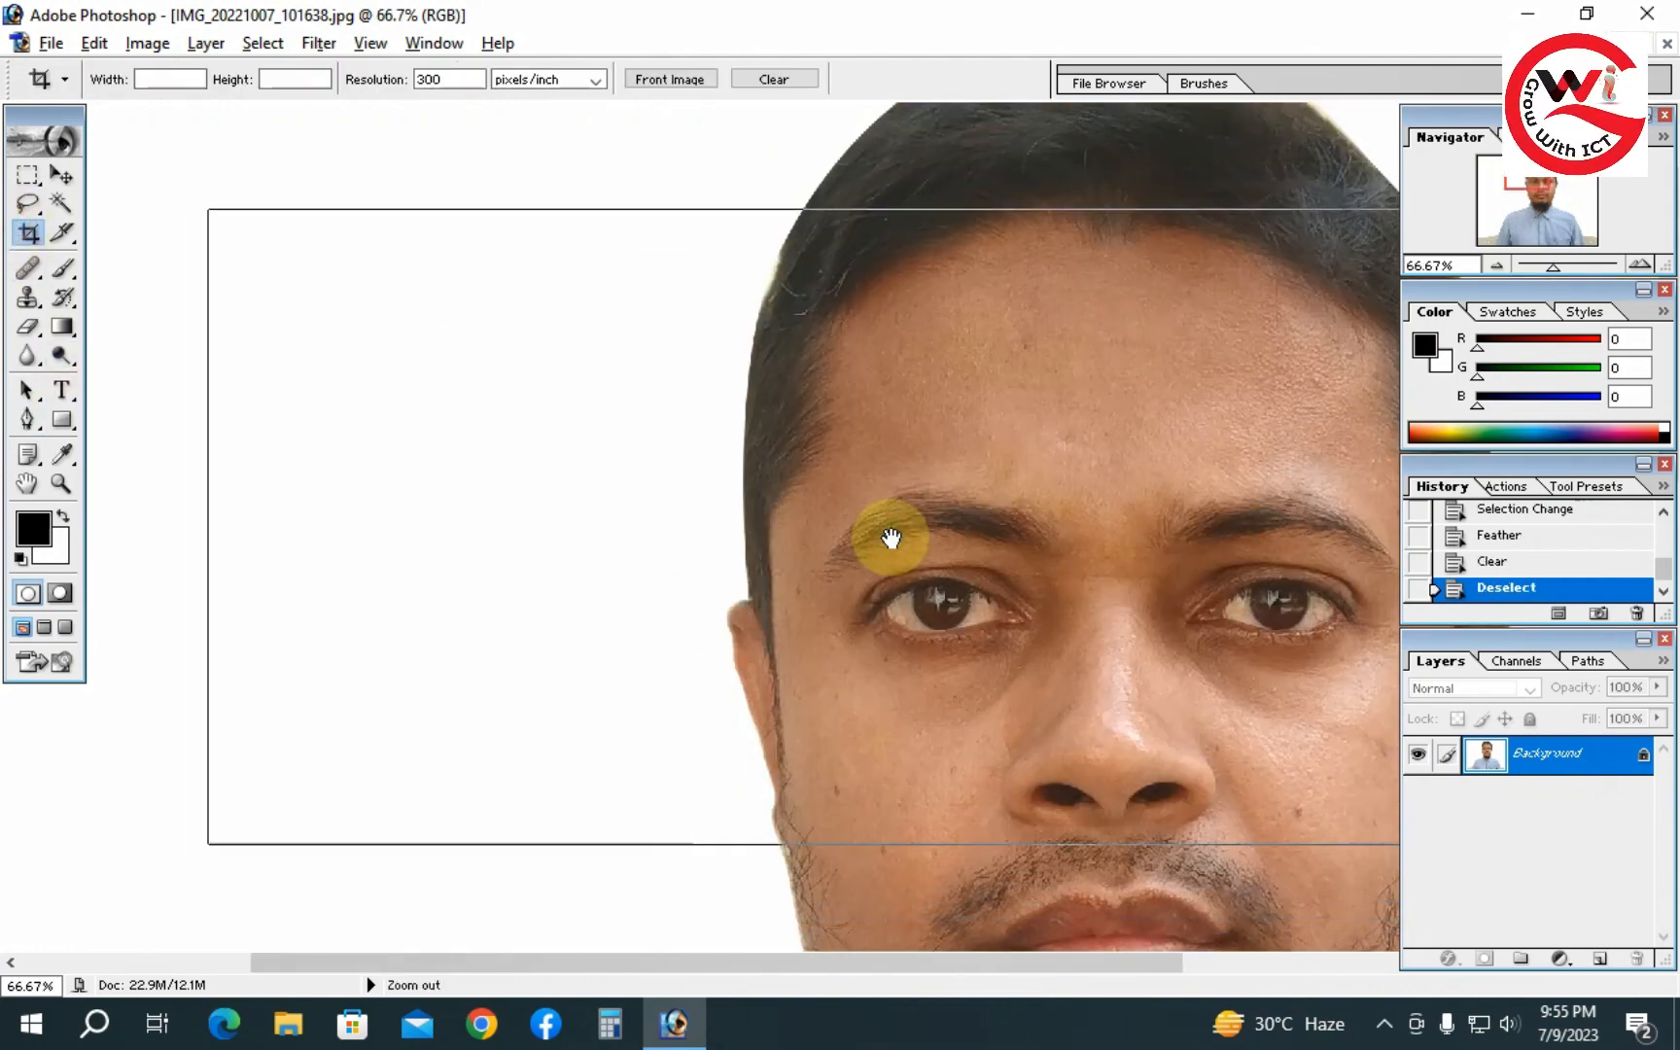
left_click(858, 573, "alt")
left_click_drag(858, 574, 821, 574)
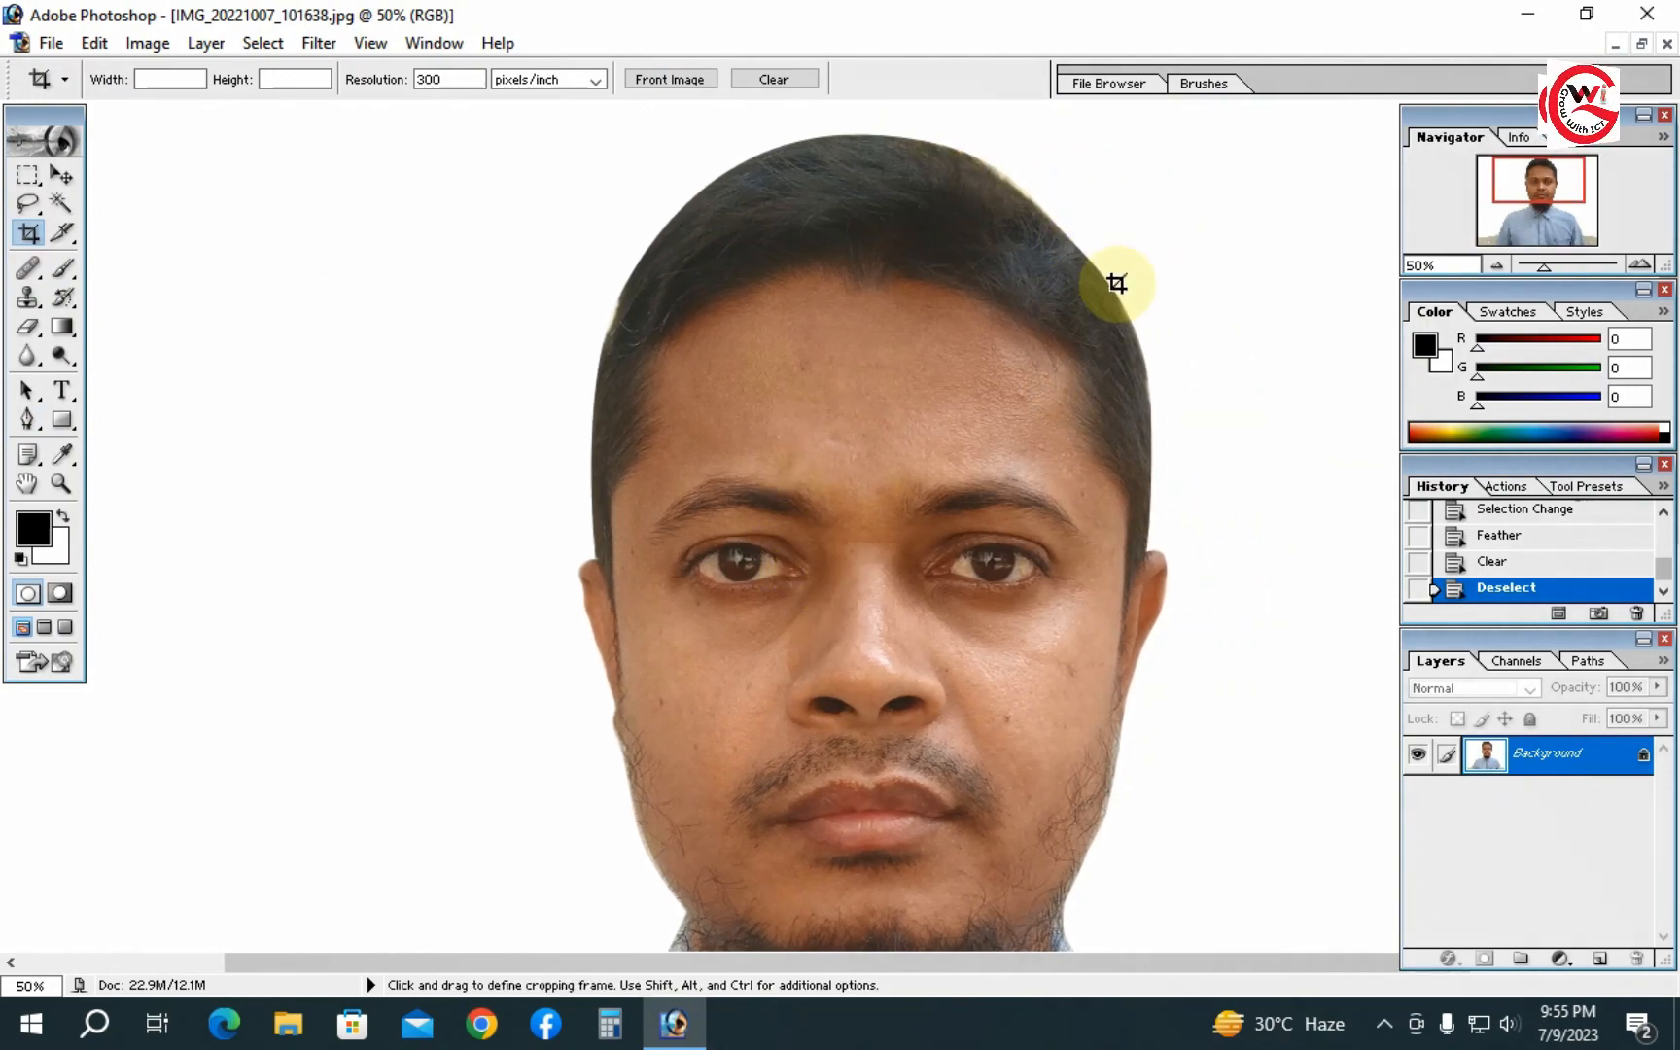
left_click_drag(1144, 563, 1160, 317)
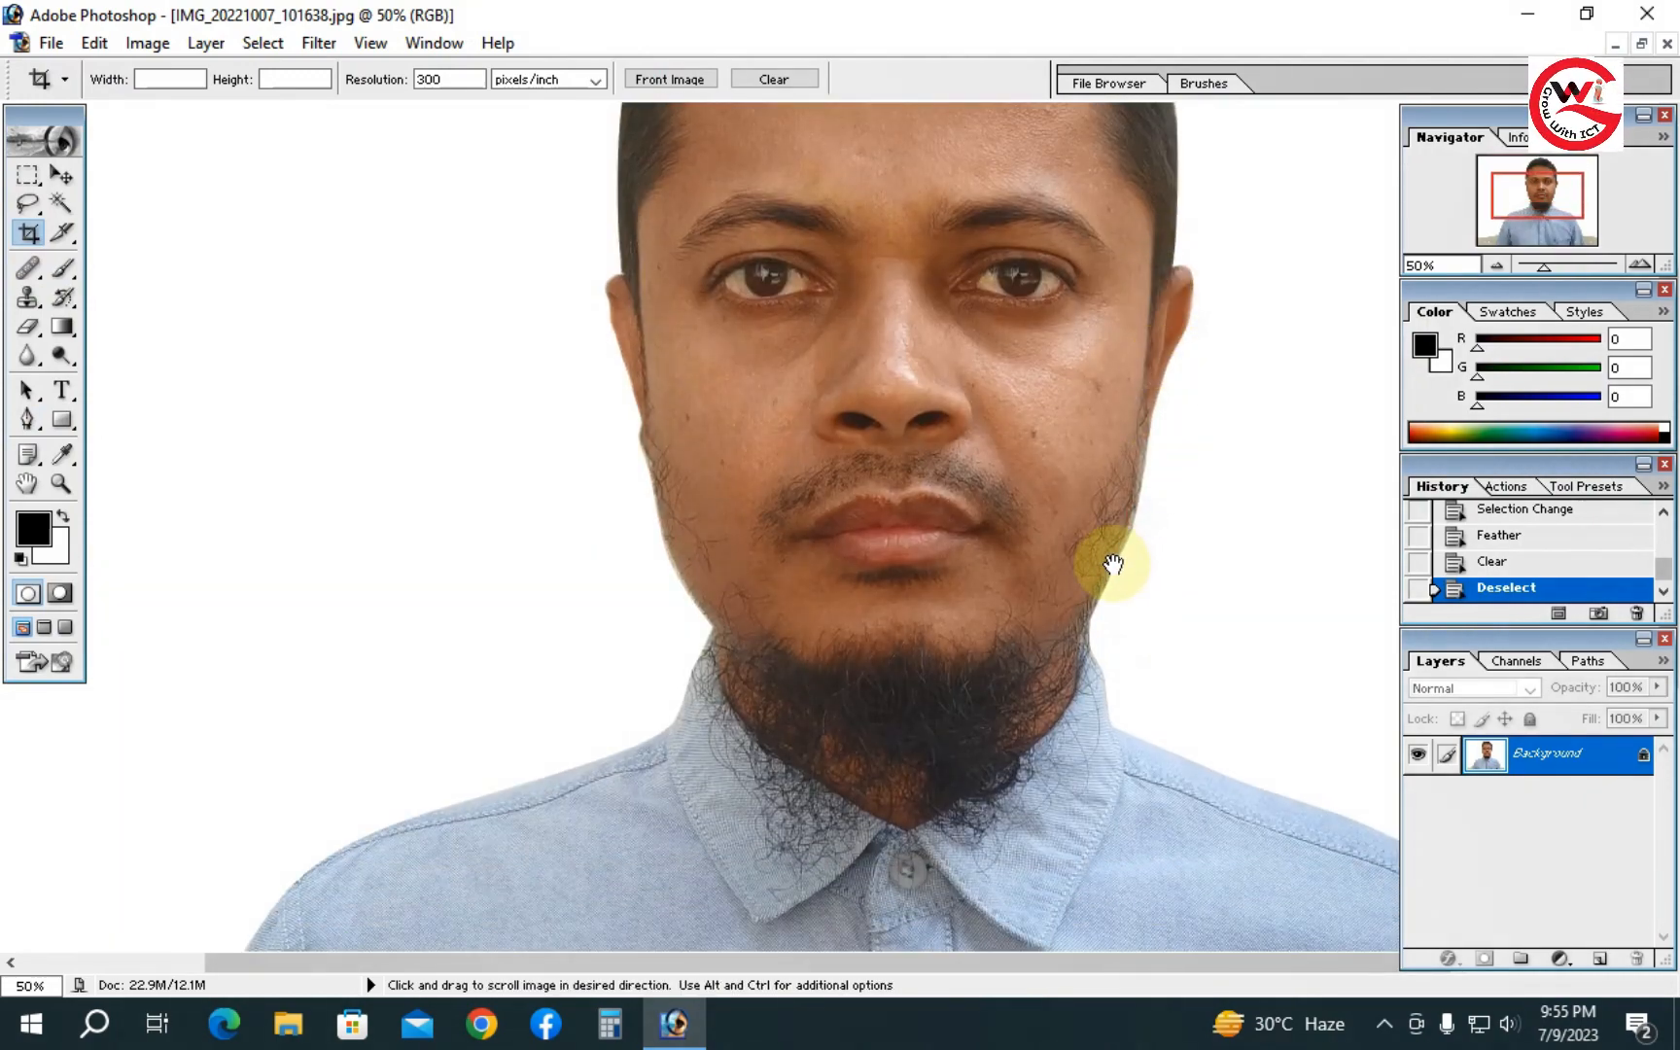
left_click(697, 570, "ctrl")
left_click_drag(911, 330, 700, 600)
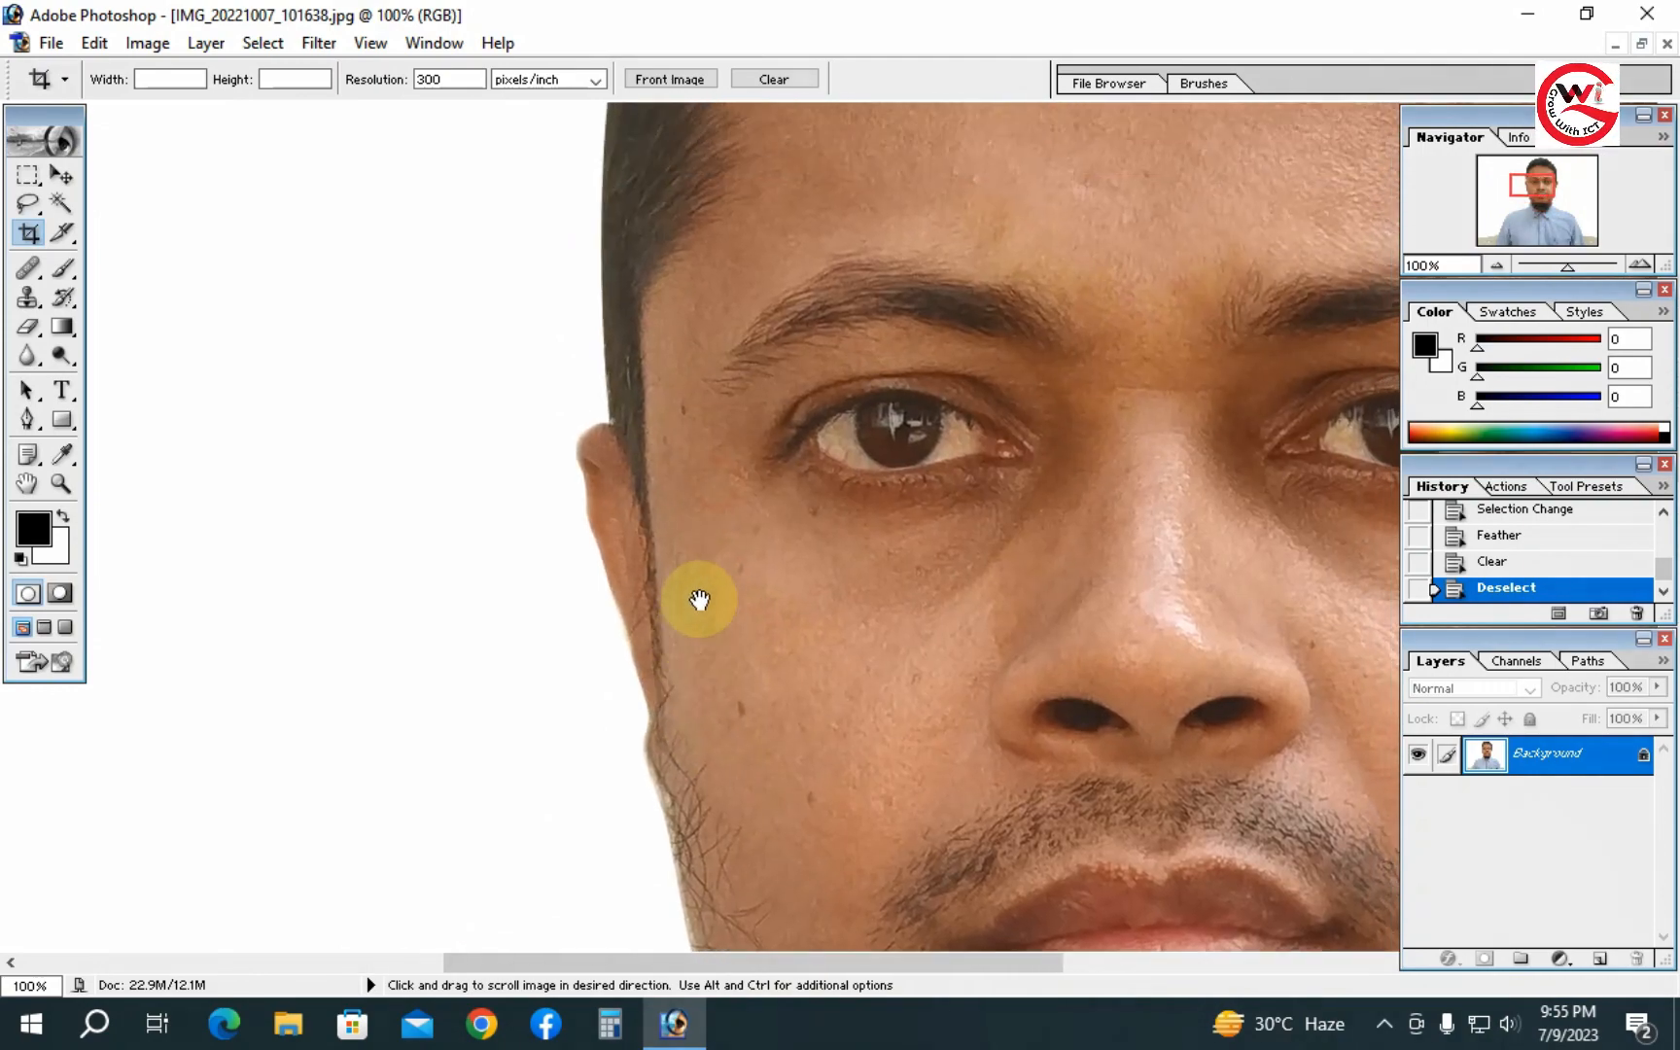
left_click_drag(675, 404, 665, 622)
mouse_move(735, 375)
left_mouse_down()
mouse_move(674, 615)
mouse_move(667, 518)
left_mouse_up()
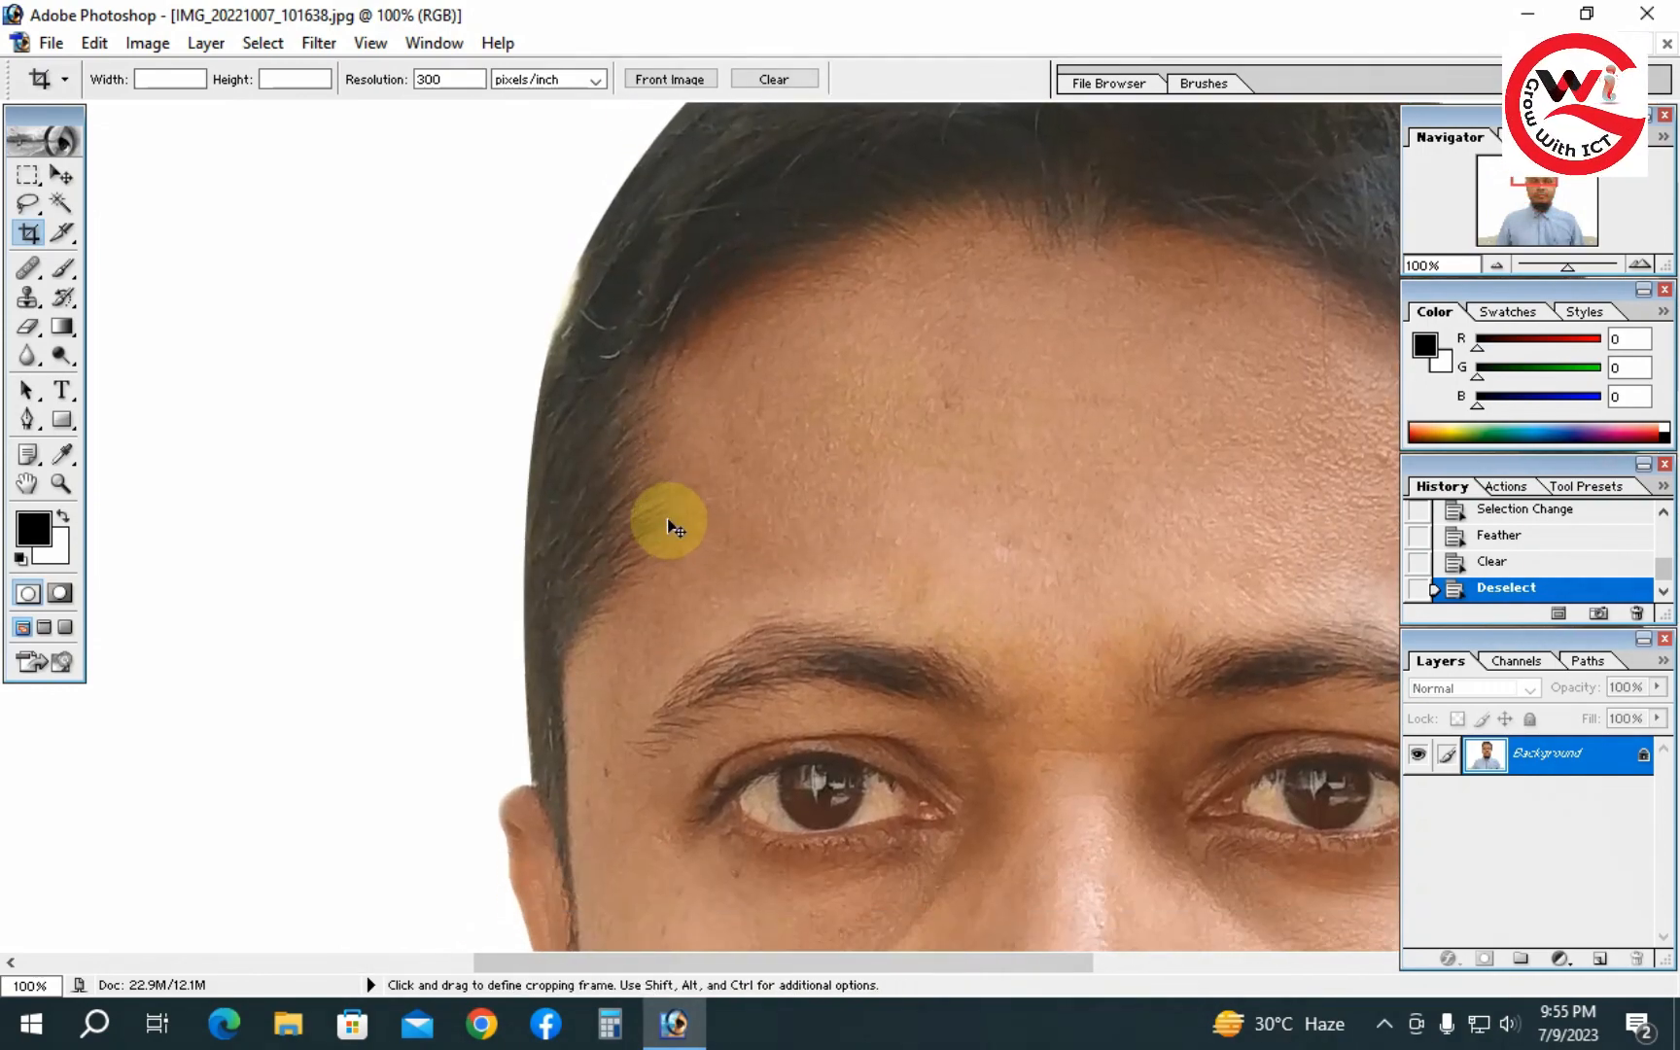
- Restore the selection and feather it by 3 pixels
key("ctrl+z")
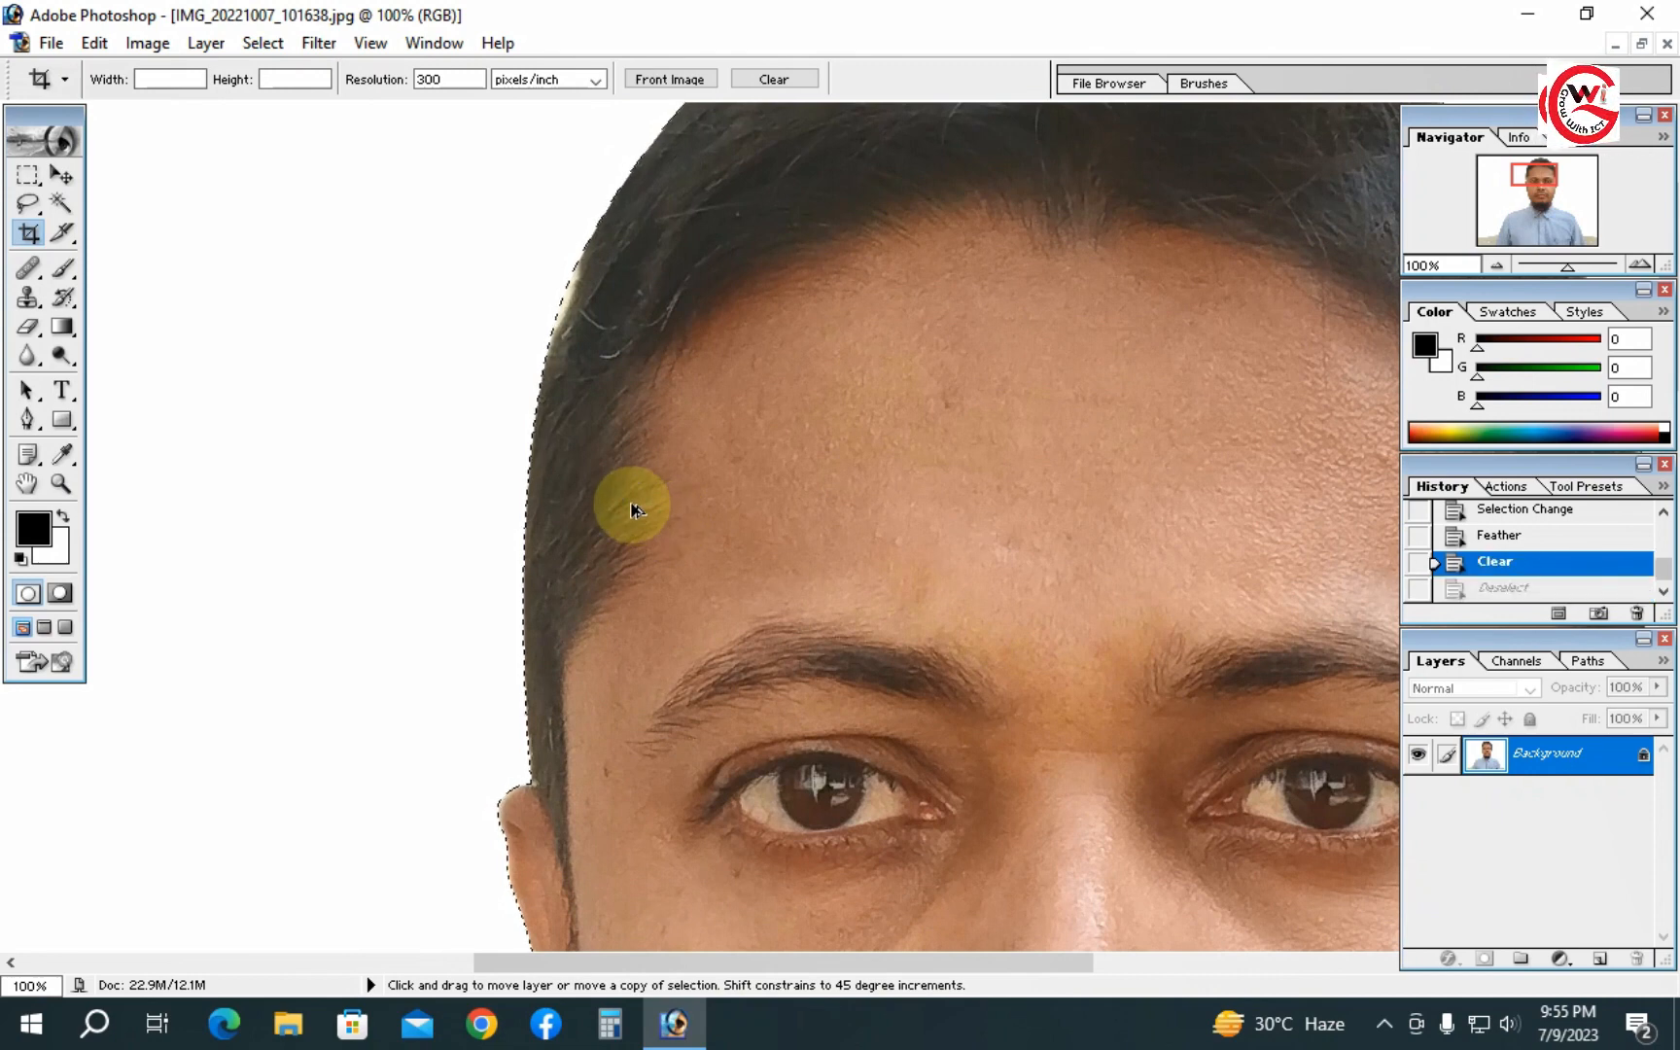
key("ctrl+alt+d")
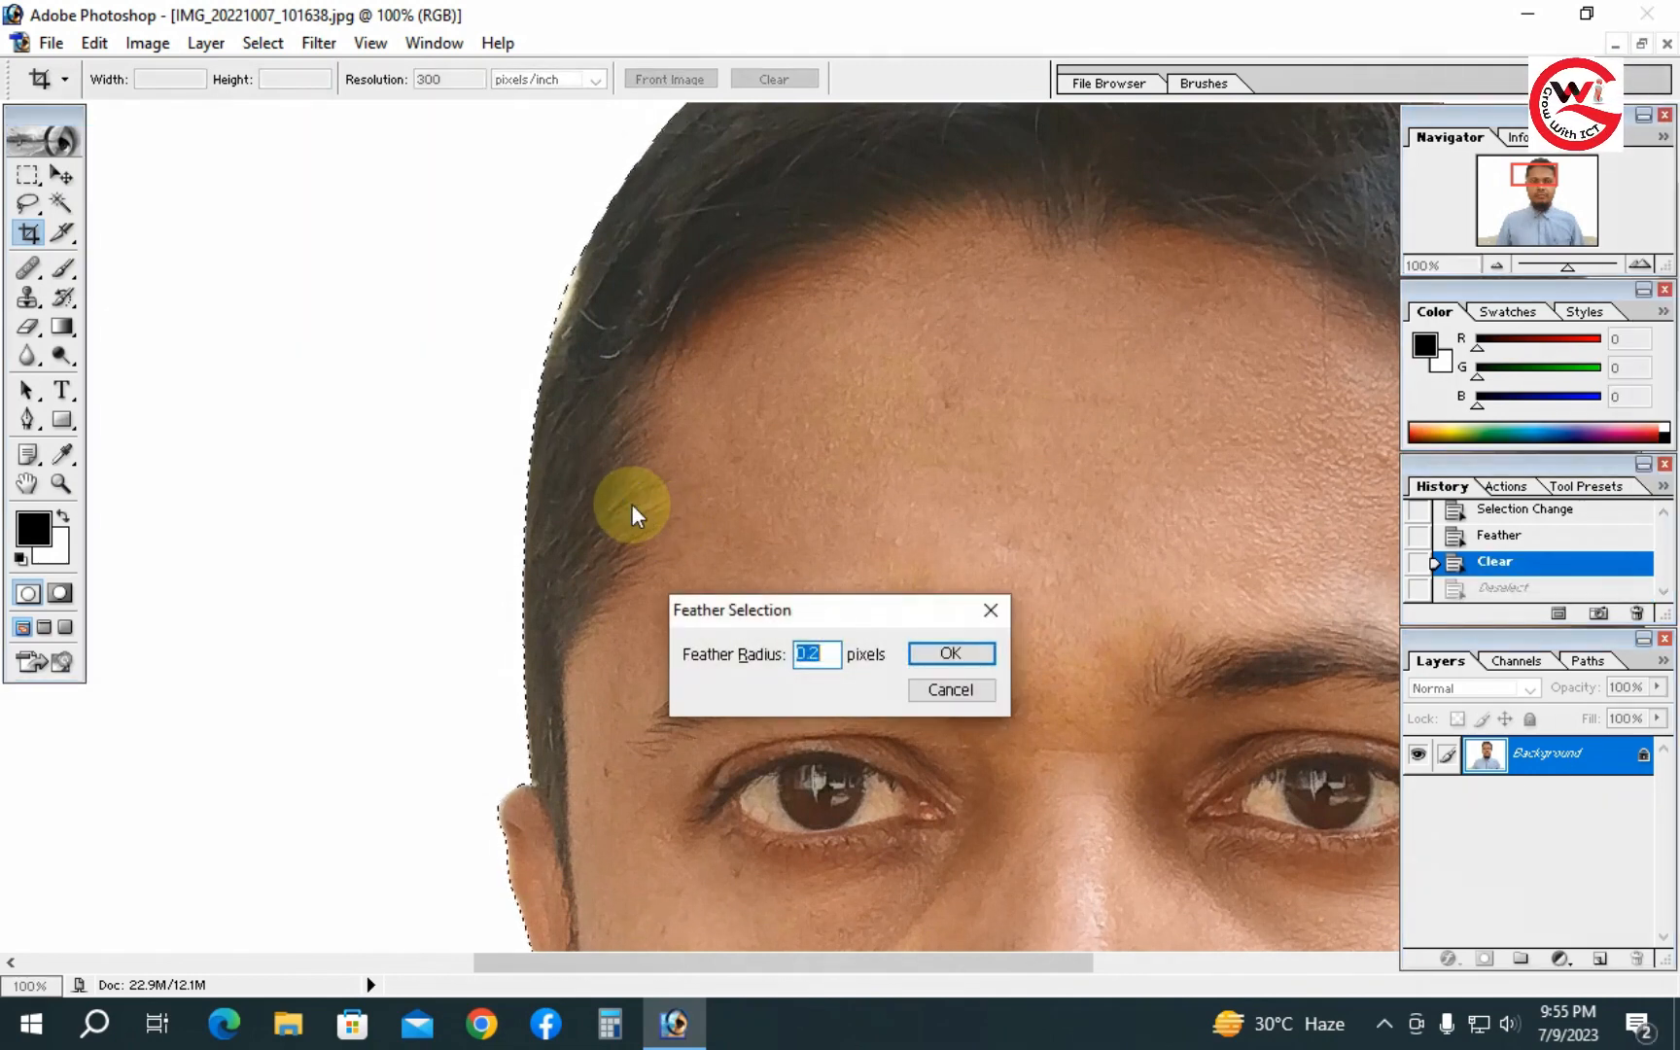
type("3")
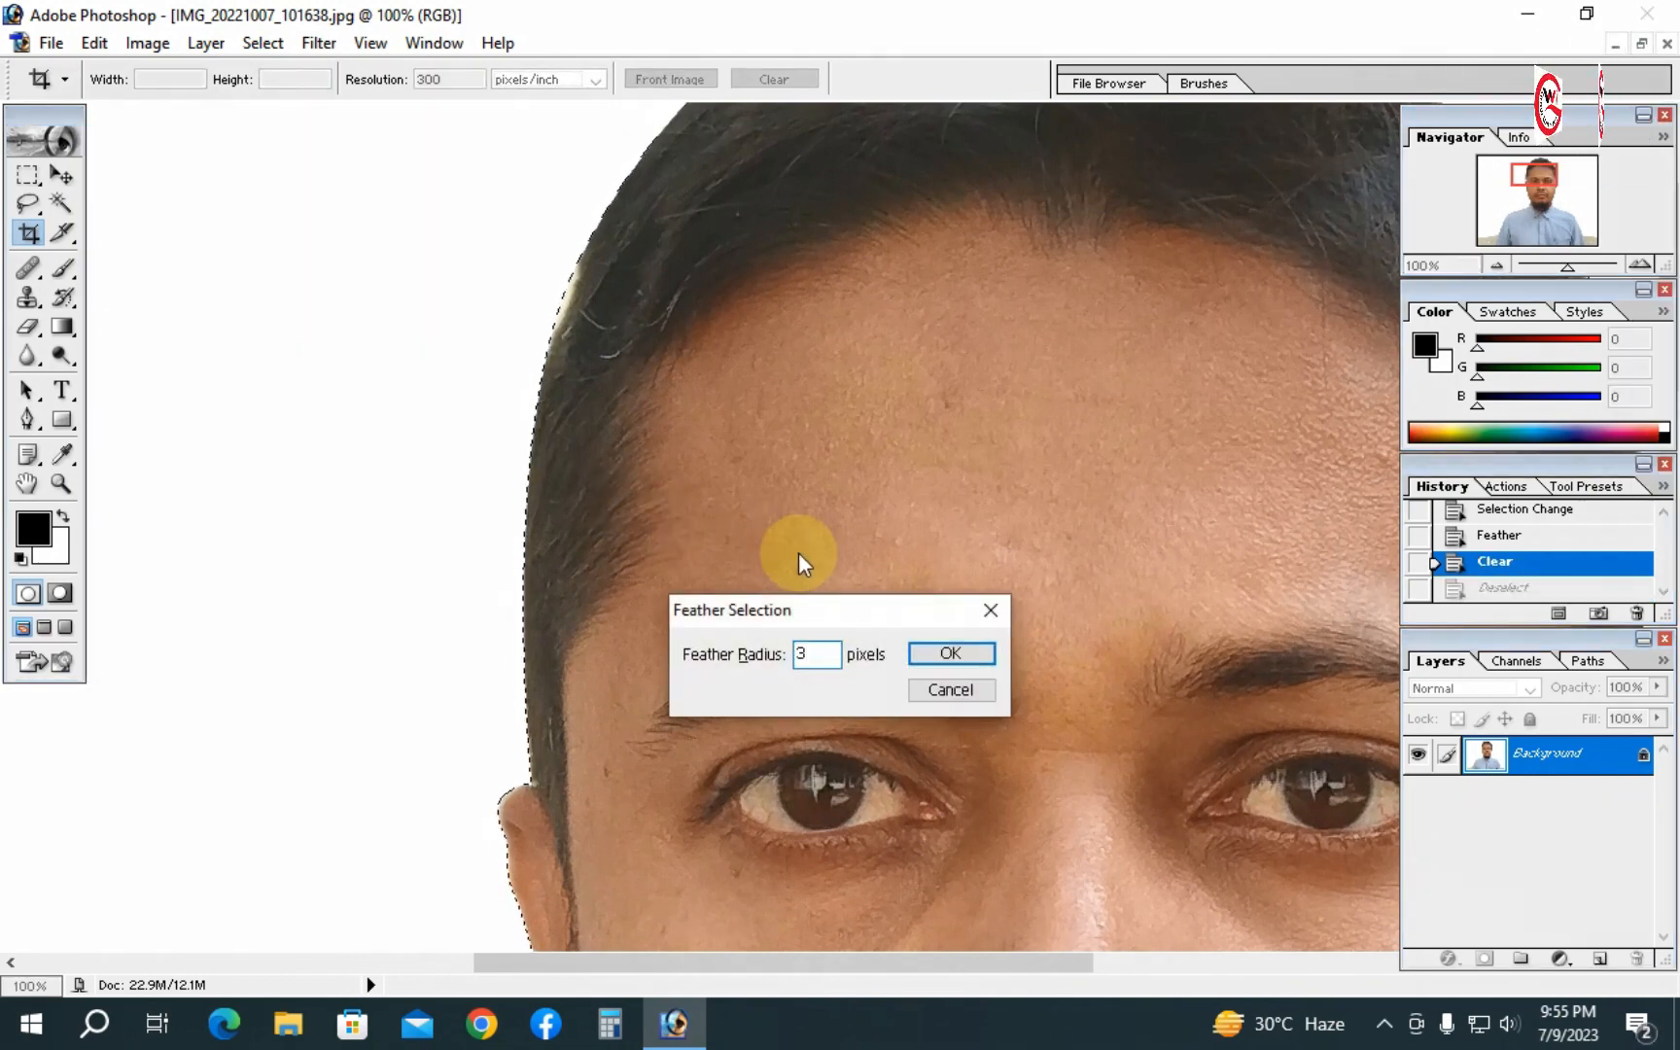
left_click(939, 657)
- Delete the feathered background again around the hair edge
left_click(529, 570, "ctrl")
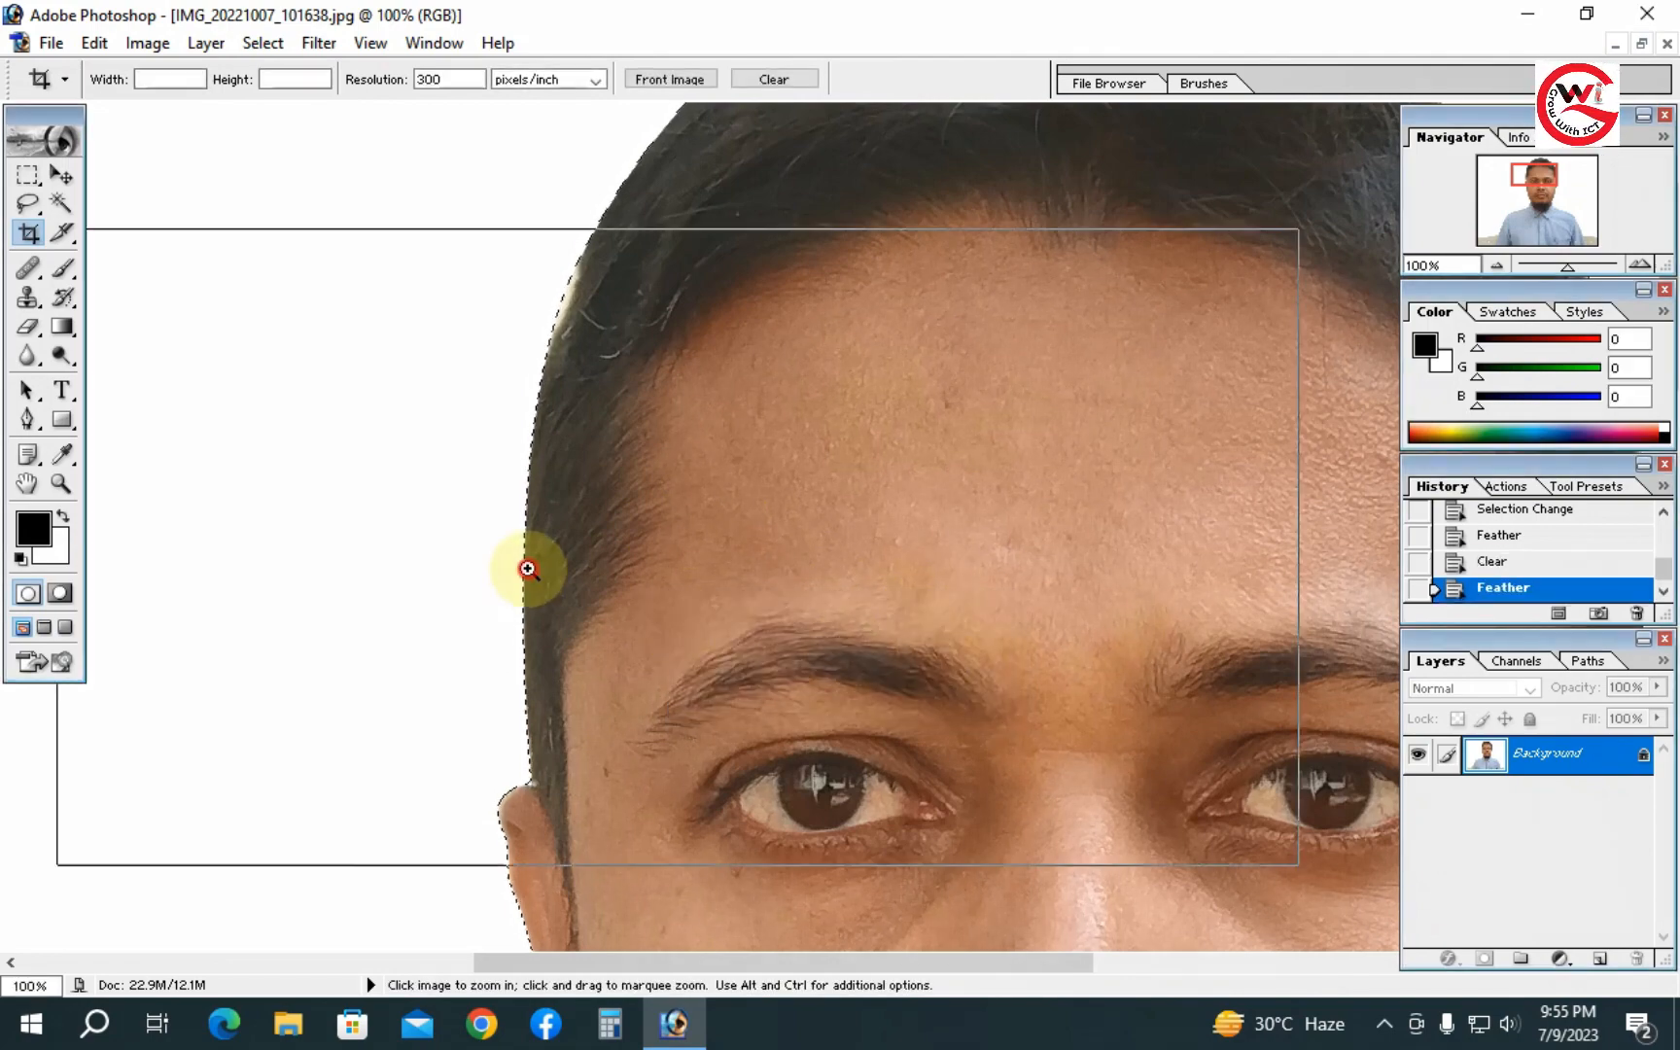
left_click_drag(571, 692, 376, 626)
key("Delete")
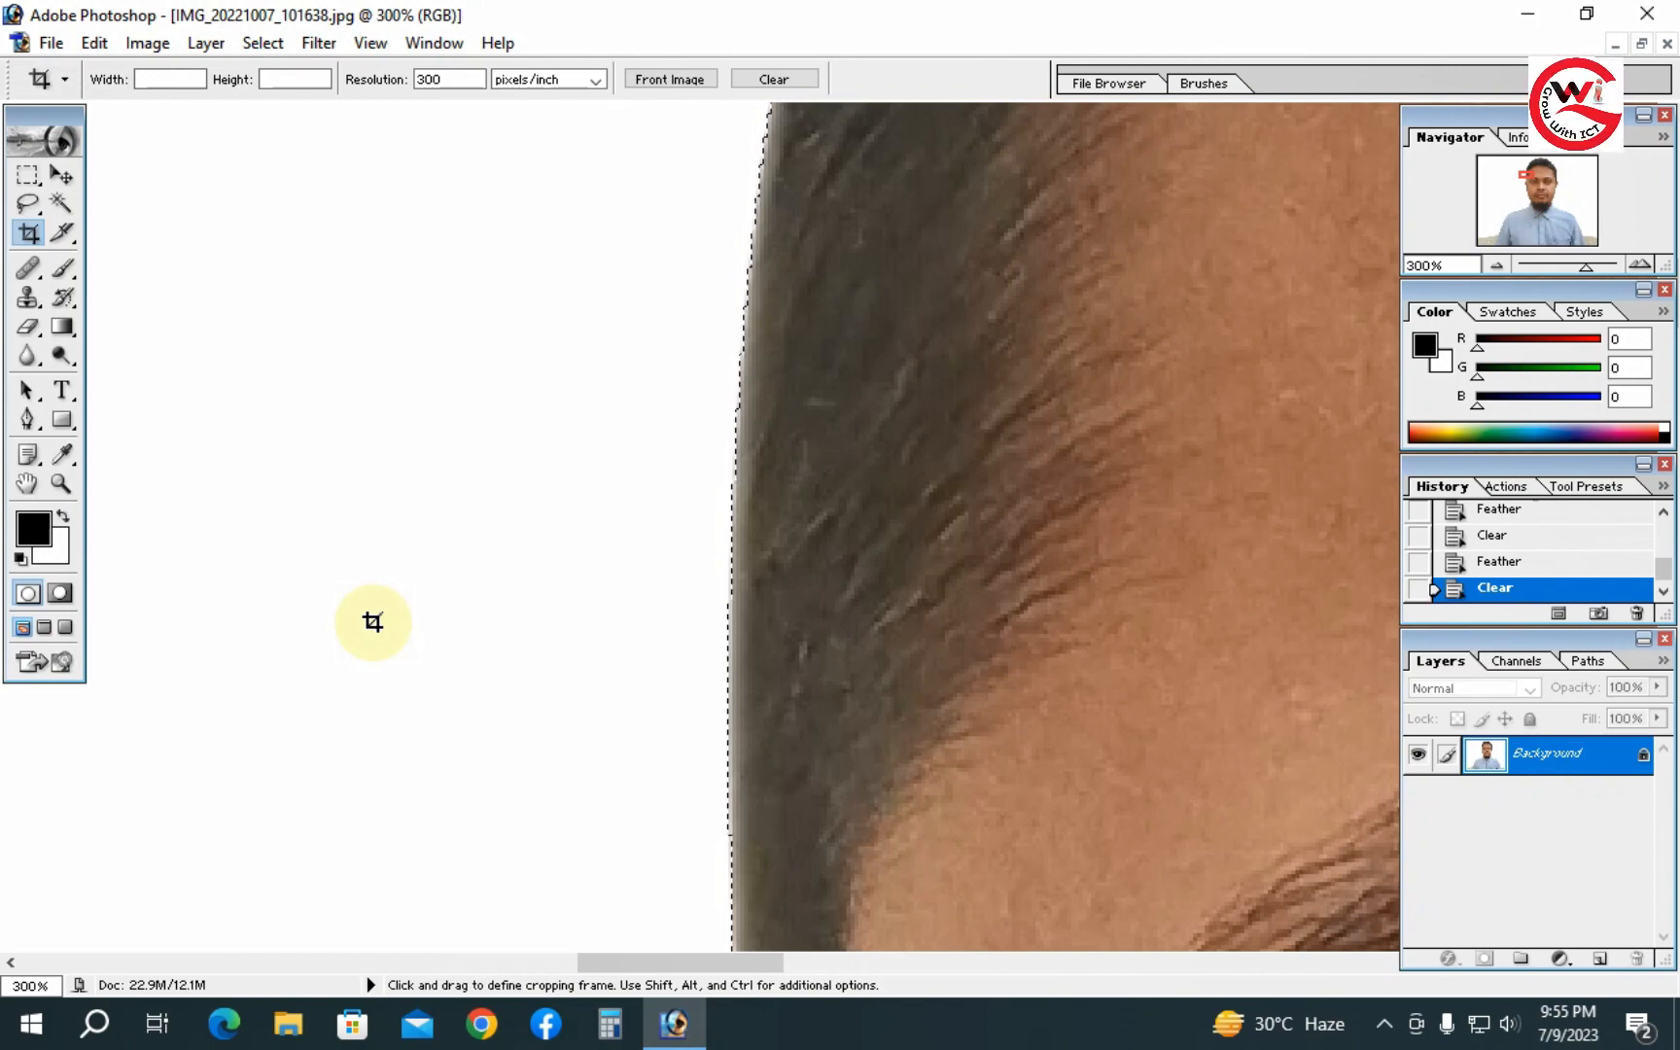
- Deselect and review the whole cut-out portrait, face and beard edges at various zoom levels
key("ctrl+d")
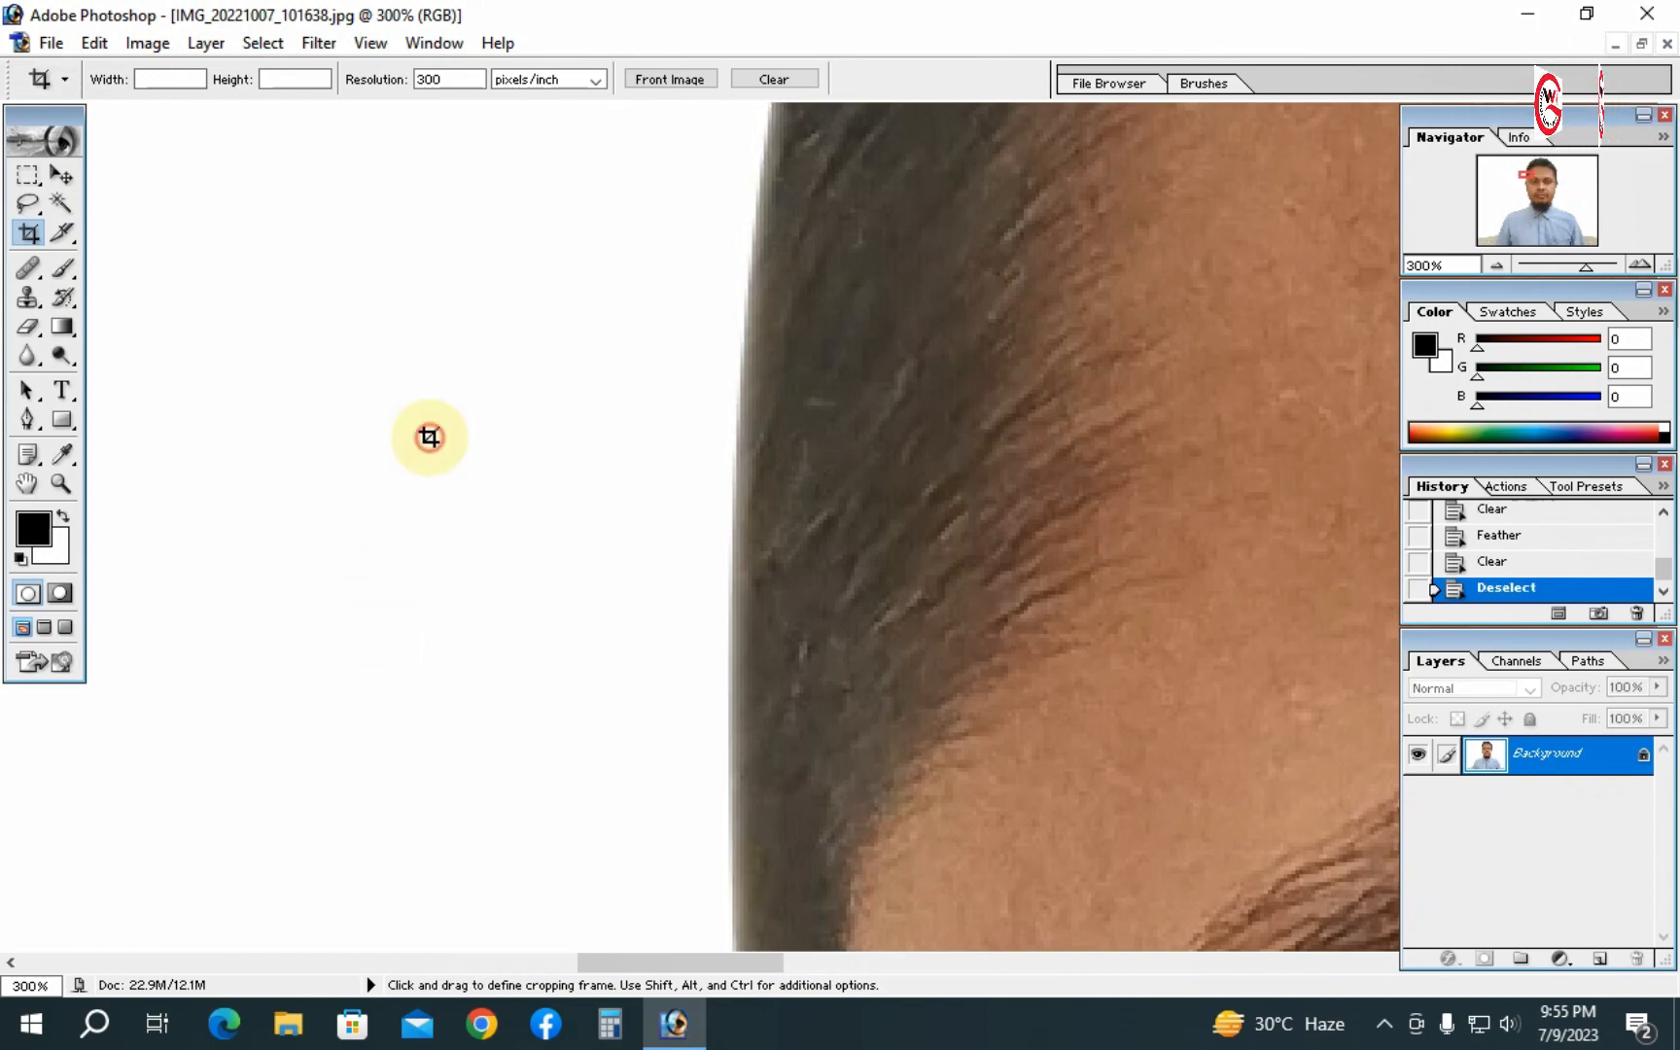
left_click(761, 503)
left_click(826, 516)
left_click(877, 530)
left_click(877, 530)
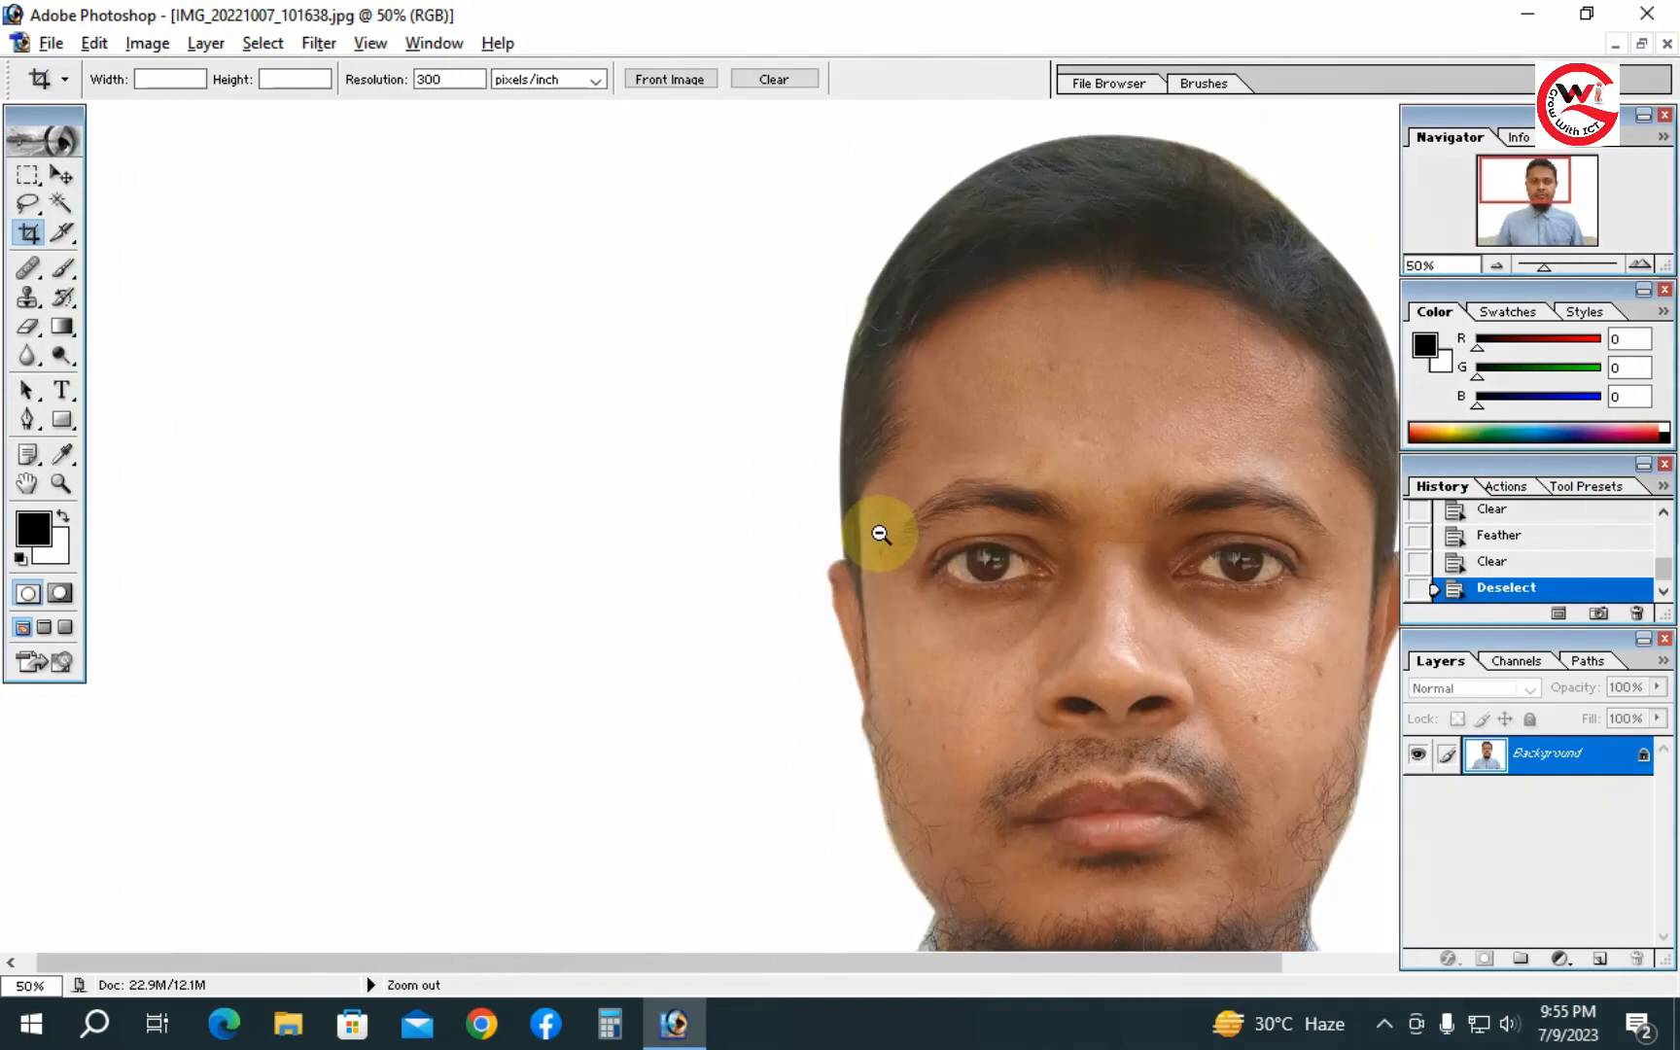
left_click_drag(916, 500, 714, 579)
left_click(920, 522, "alt")
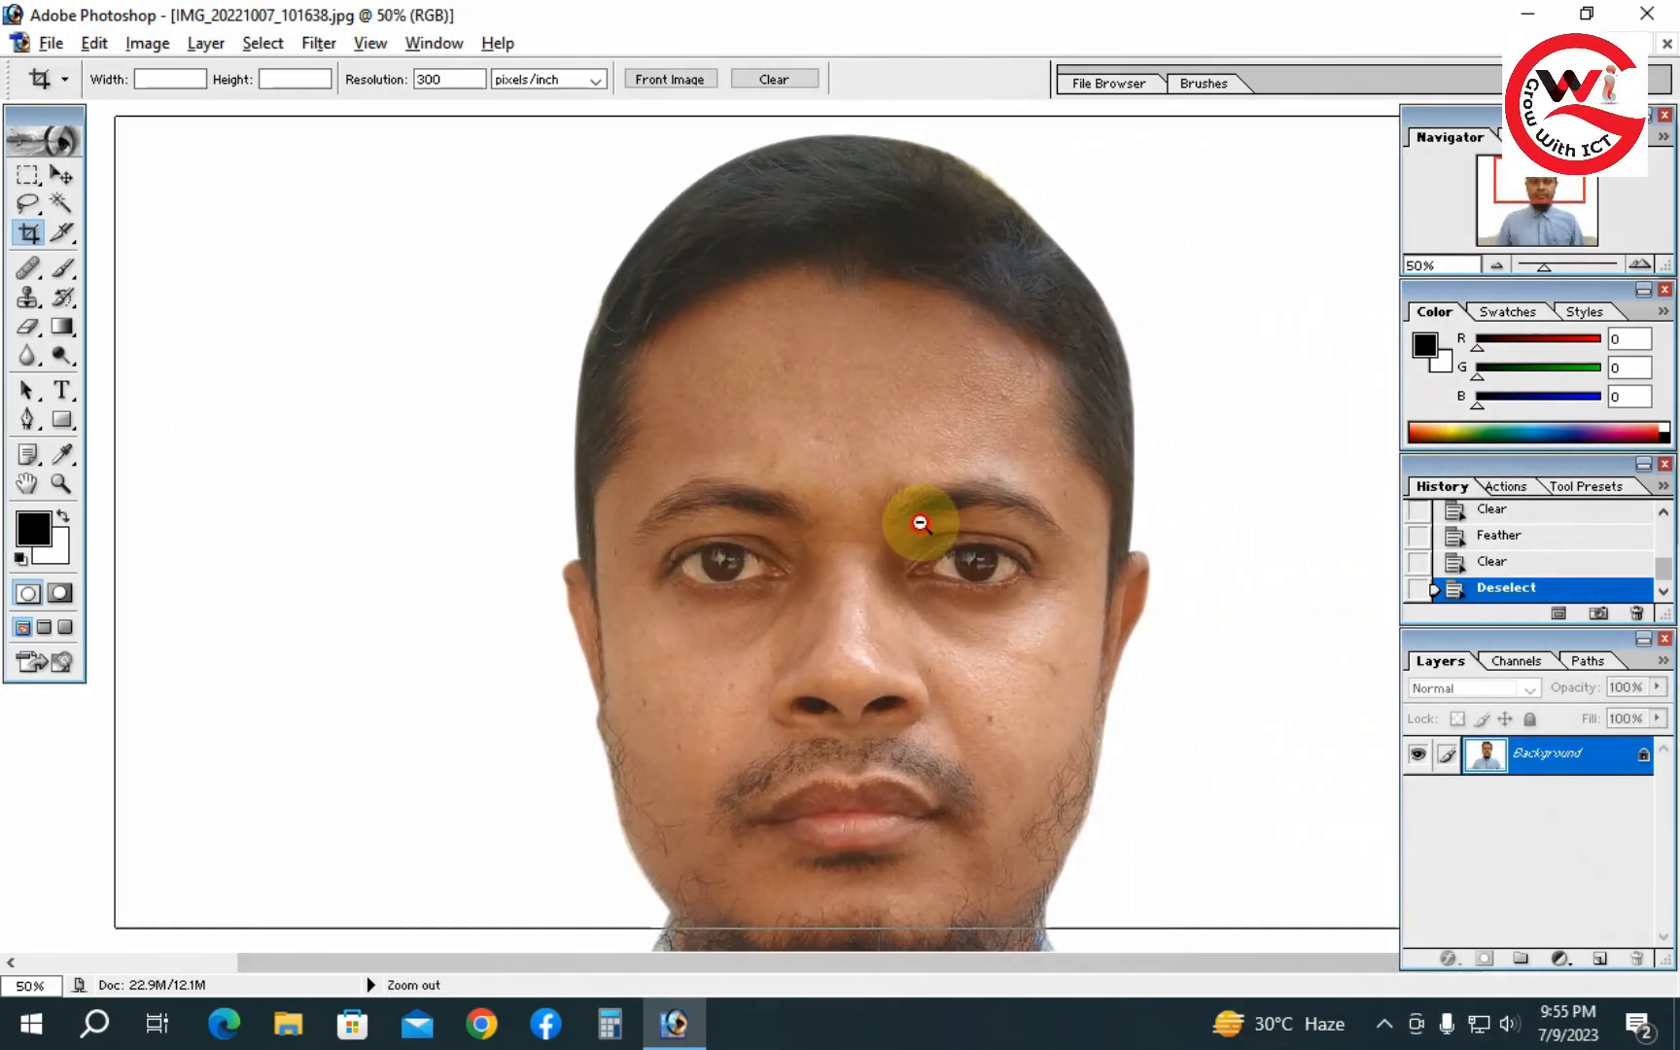
left_click_drag(887, 644, 885, 535)
left_click(956, 499, "alt")
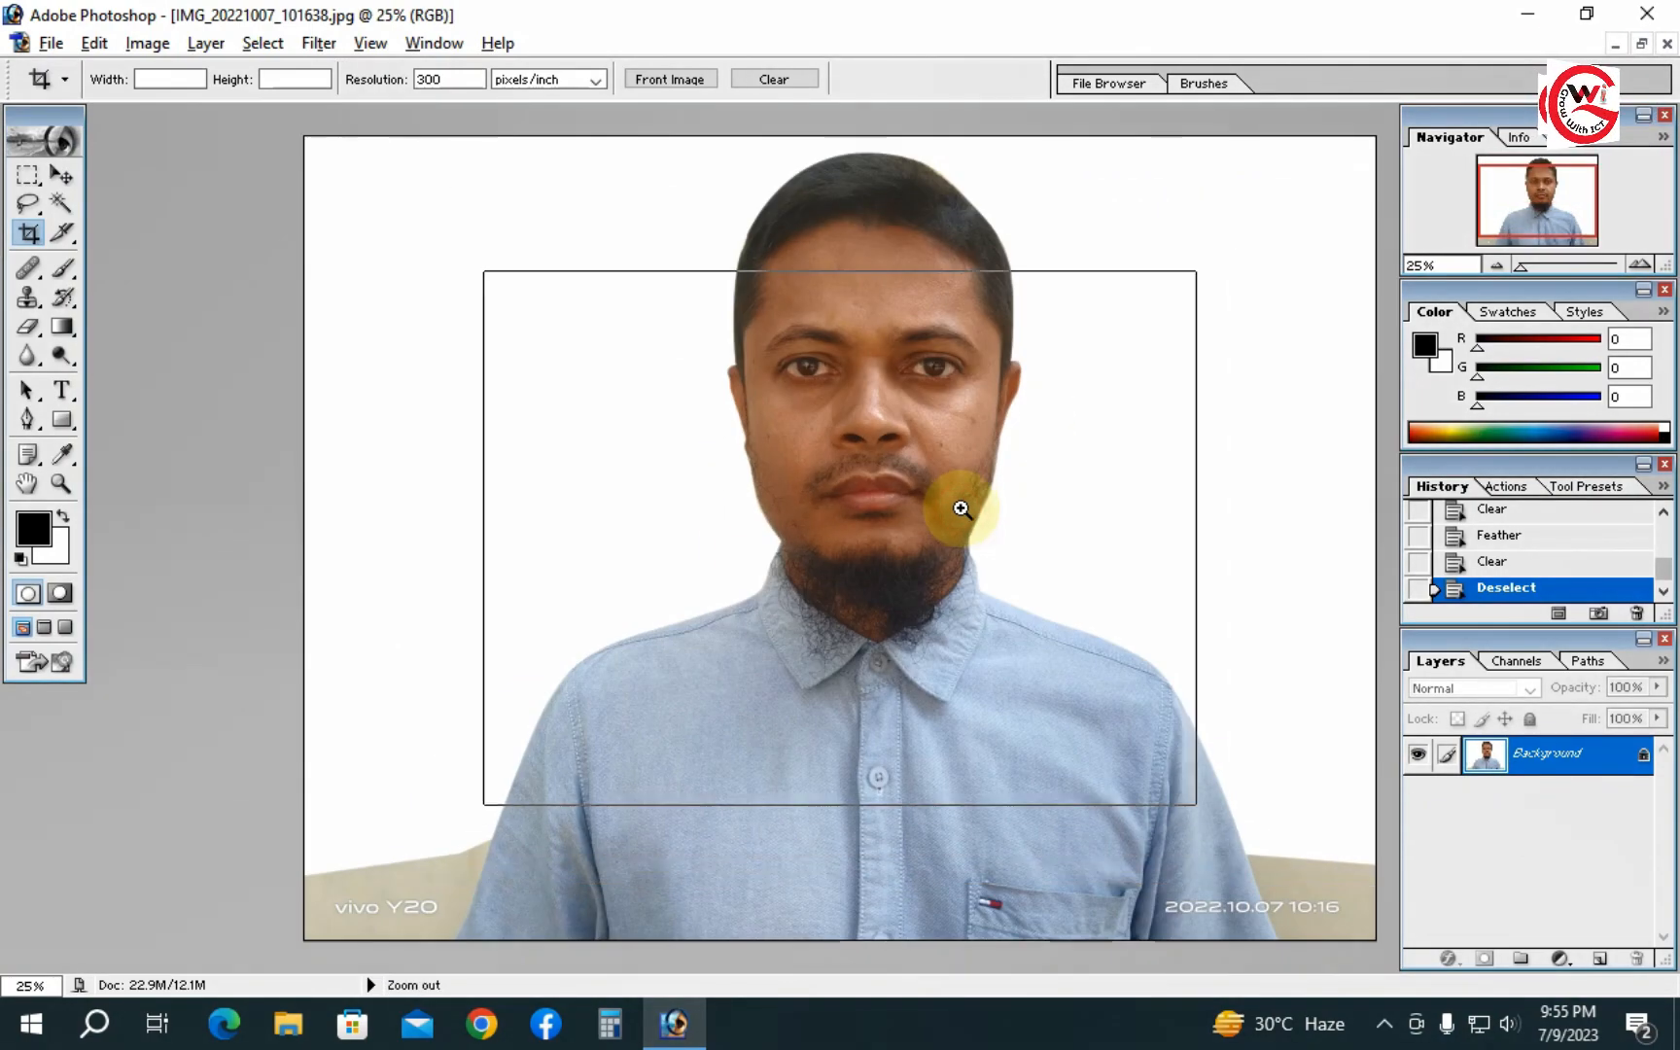
left_click(911, 506, "alt")
left_click(909, 501)
left_click(911, 500)
left_click(911, 500)
left_click(910, 505)
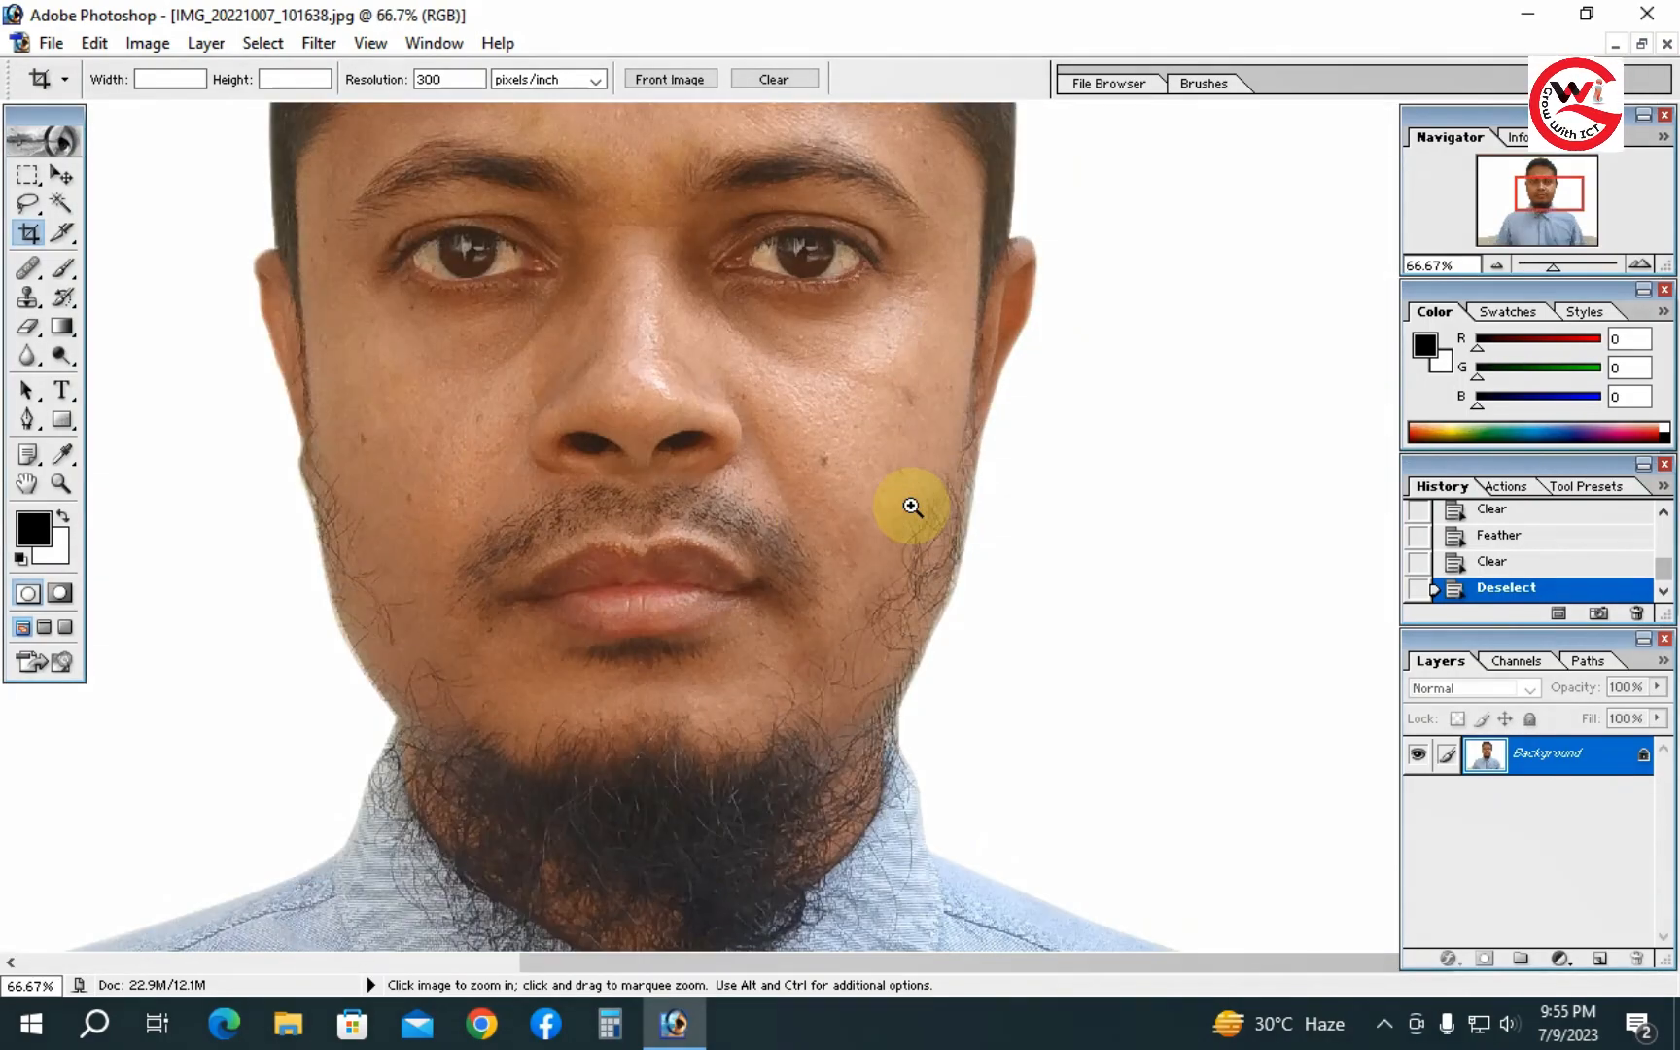
left_click(754, 506, "ctrl")
left_click_drag(818, 426, 930, 754)
left_click_drag(853, 452, 859, 795)
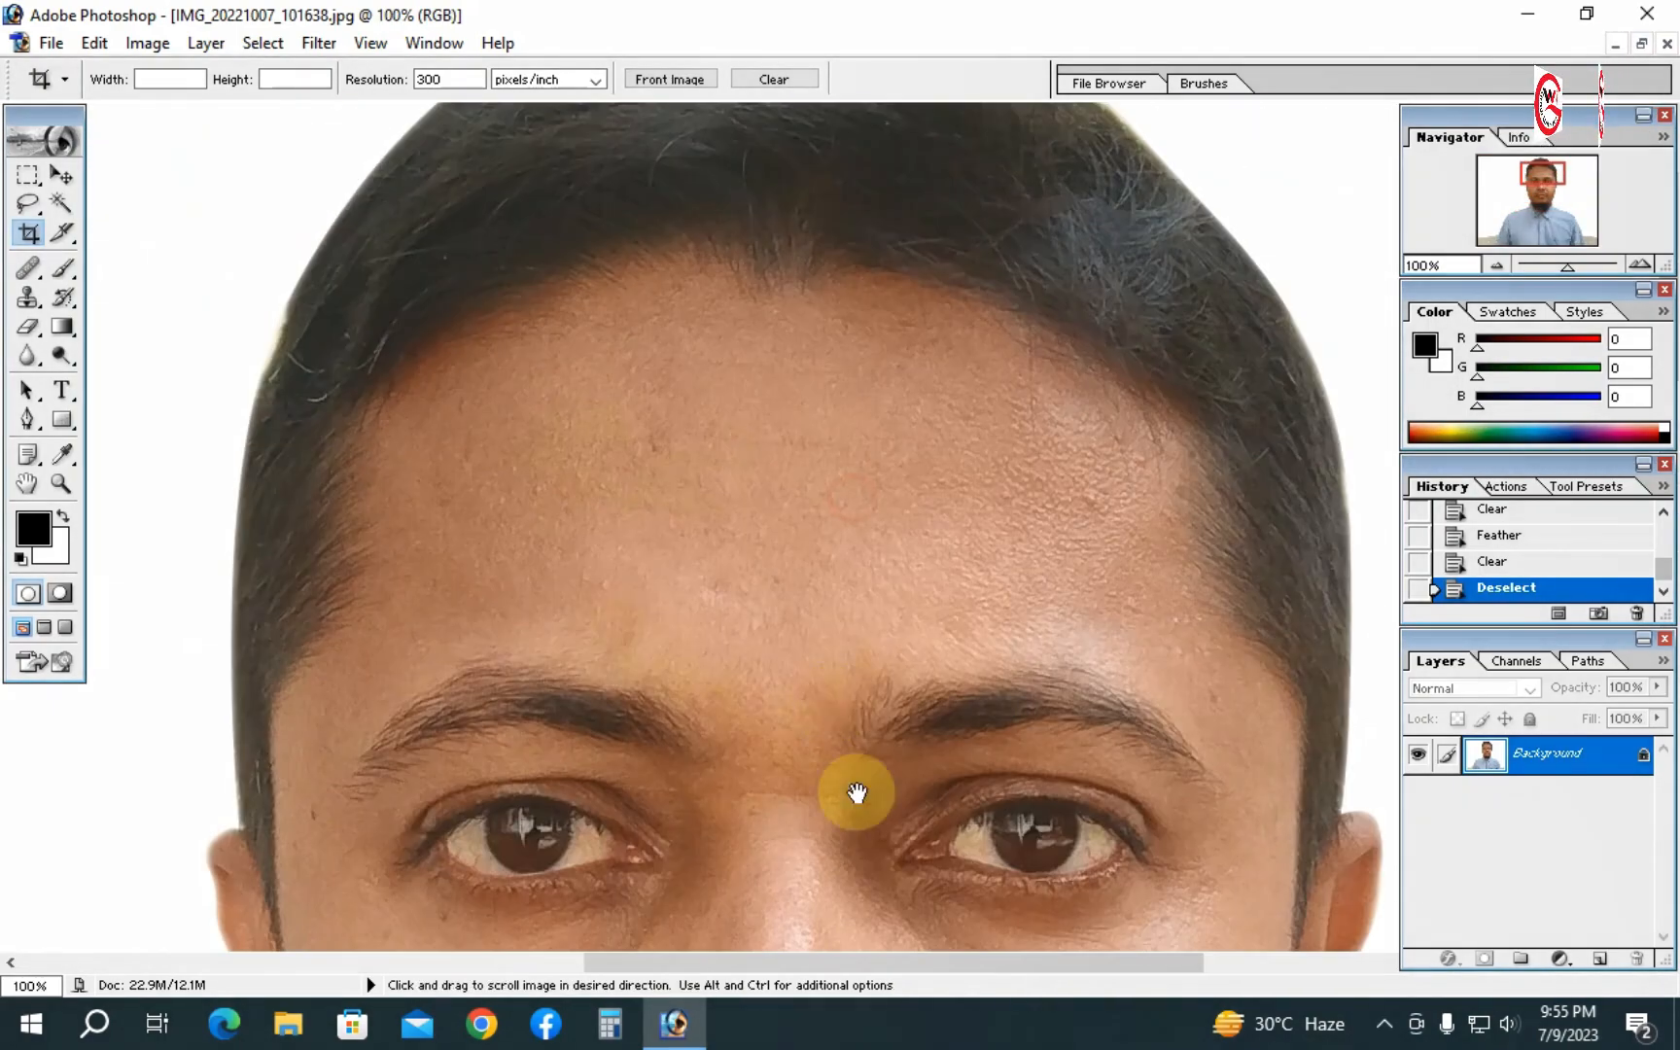
left_click_drag(836, 590, 839, 938)
left_click_drag(836, 809, 818, 501)
left_click(820, 592, "alt")
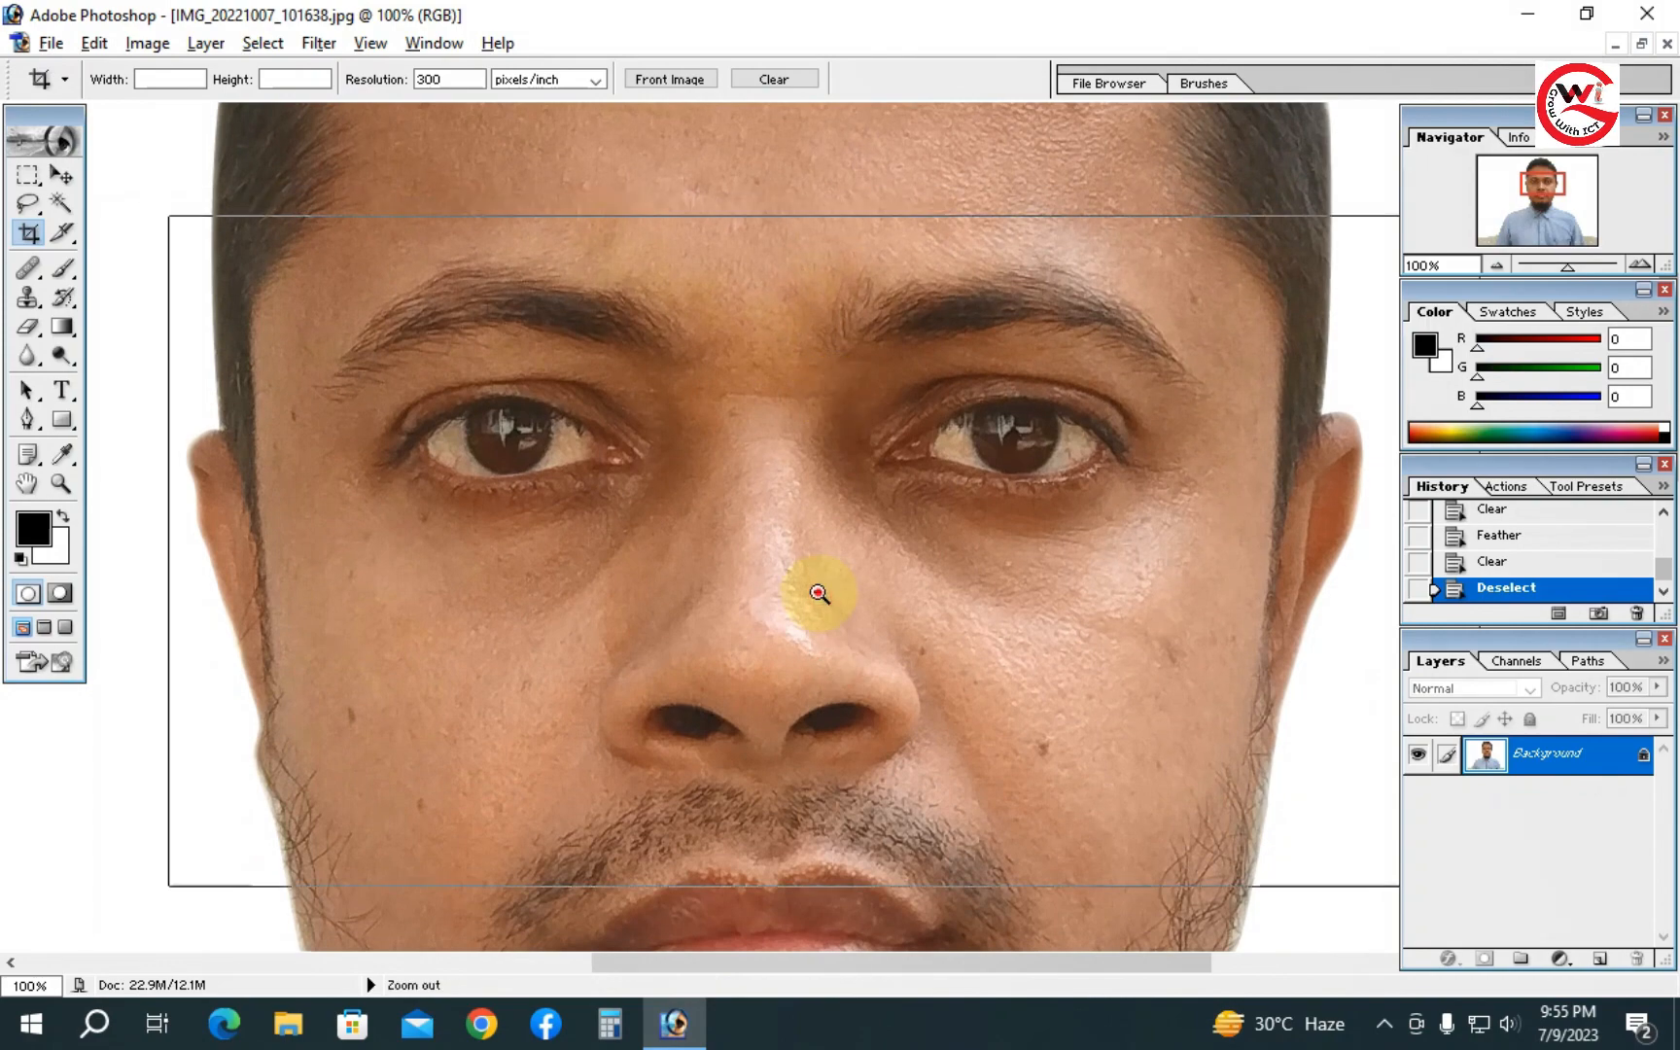
left_click(820, 592, "alt")
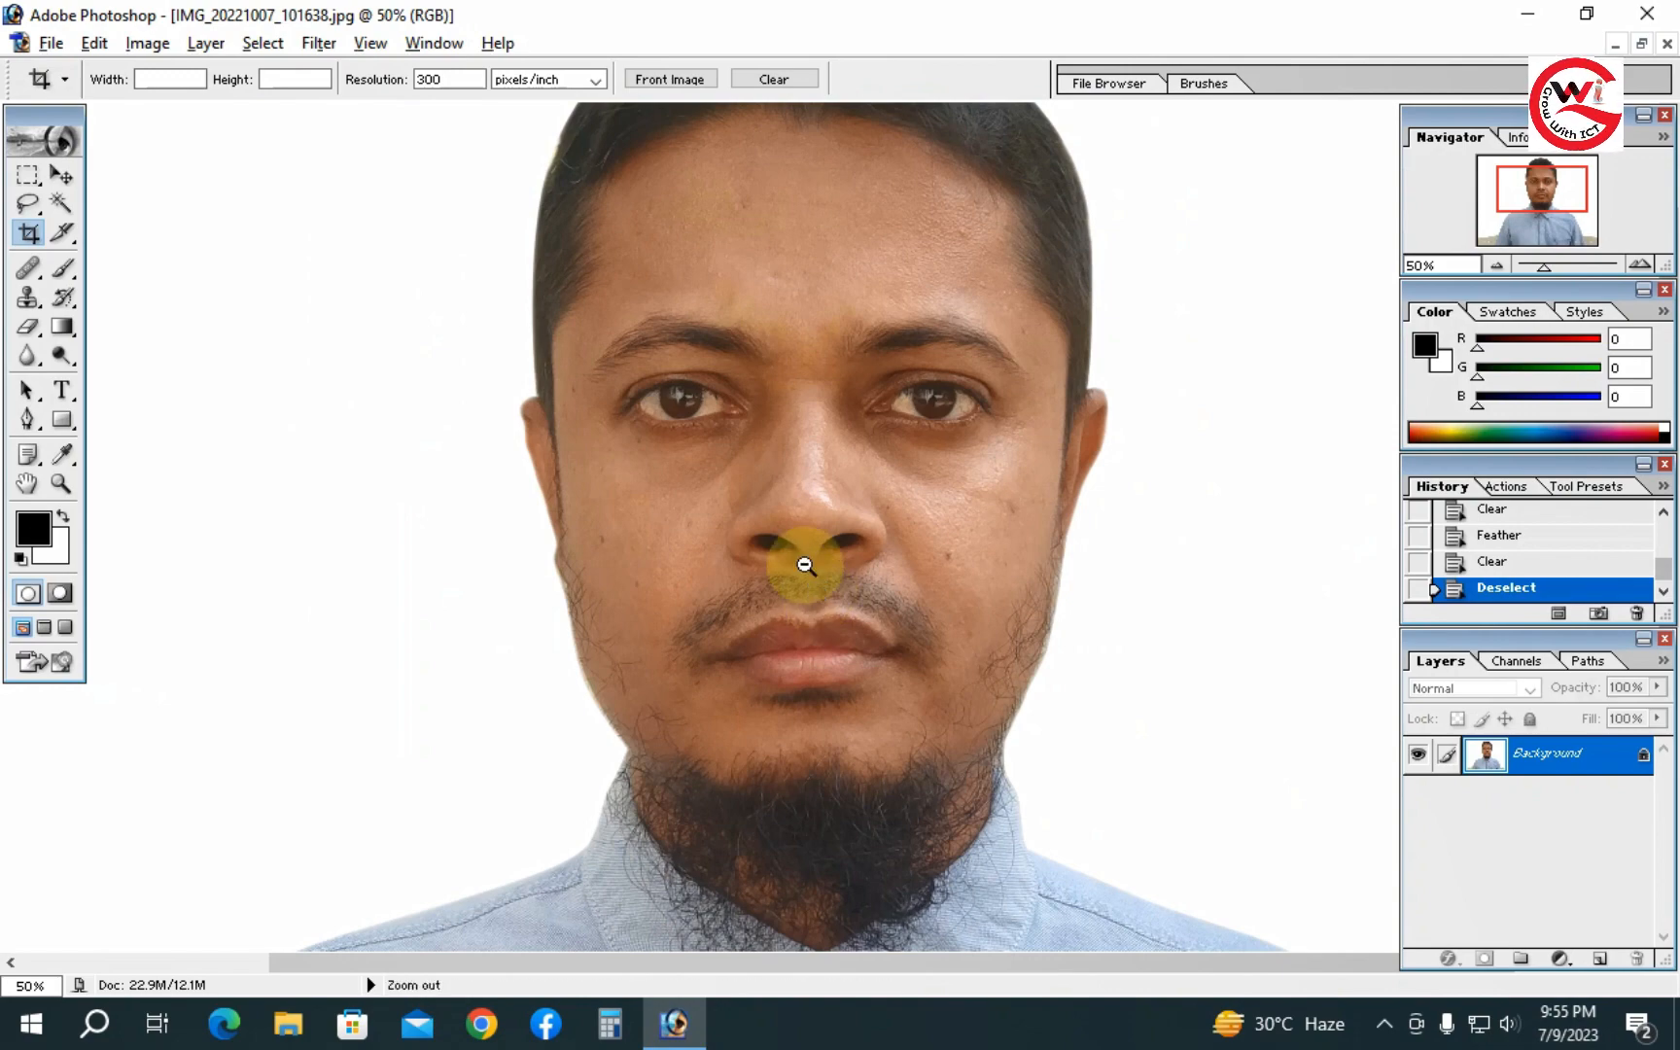
left_click(814, 555, "alt")
left_click(806, 555, "alt")
left_click(814, 555, "alt")
left_click(814, 555, "alt")
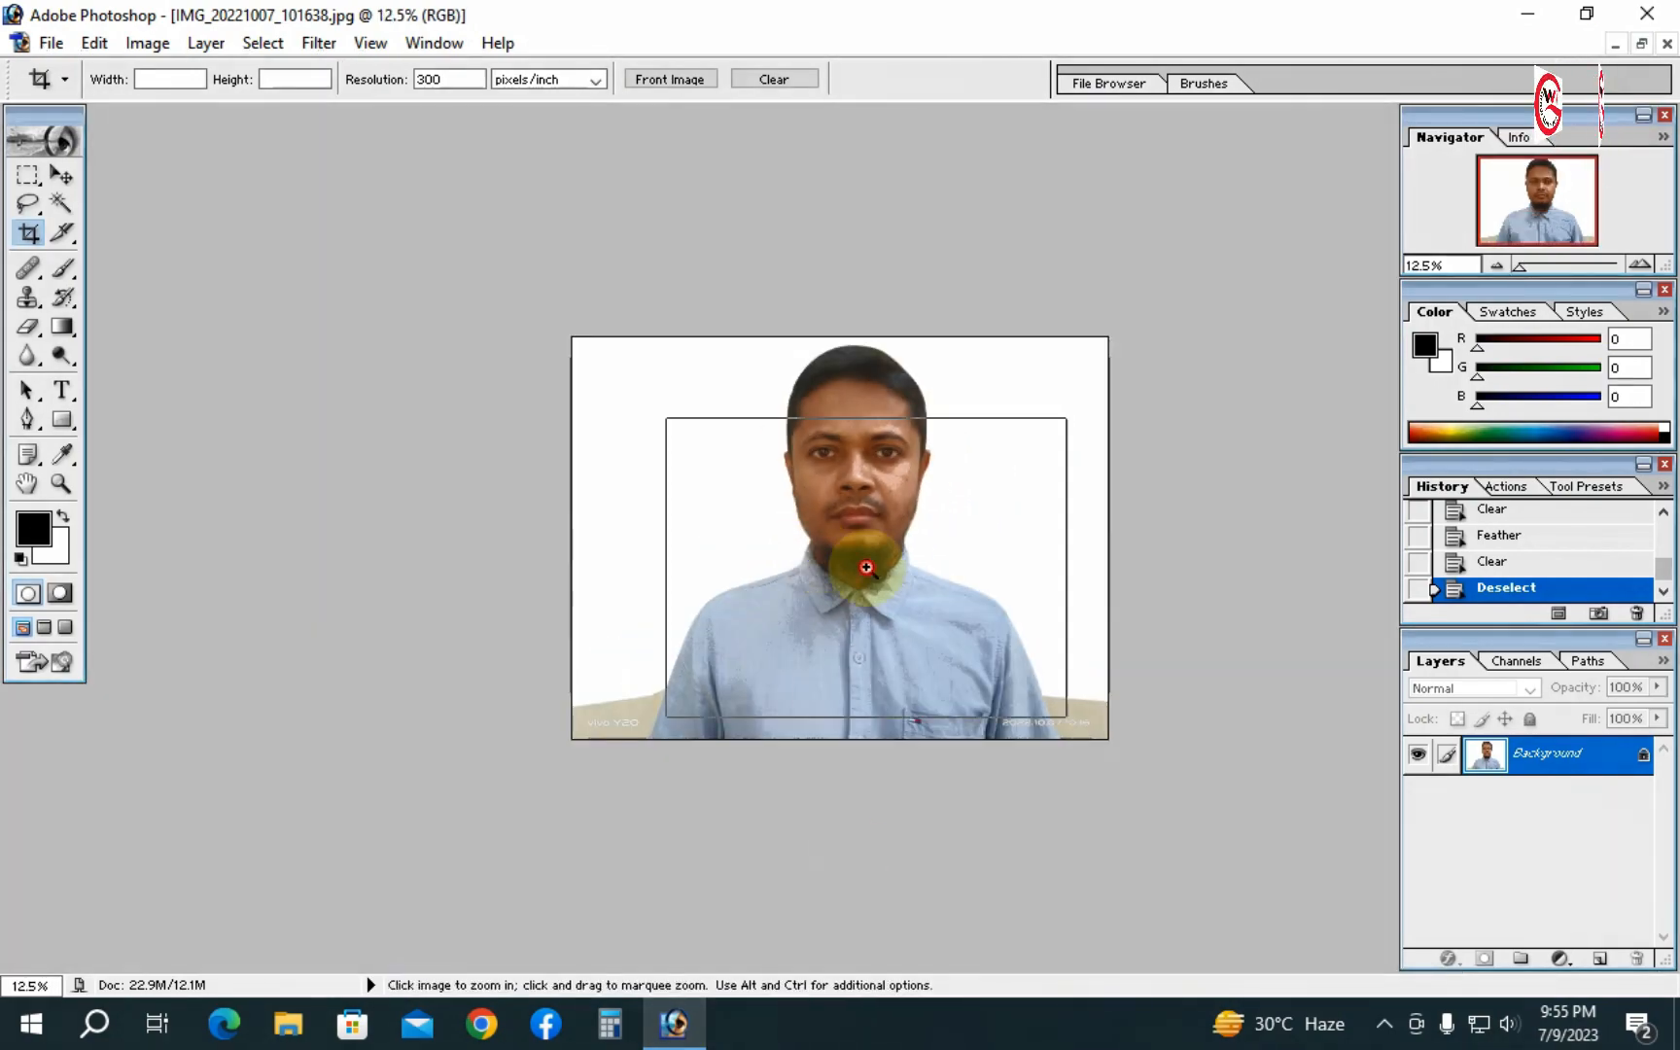
left_click(859, 563, "ctrl")
left_click(865, 569, "ctrl")
left_click(909, 553, "alt")
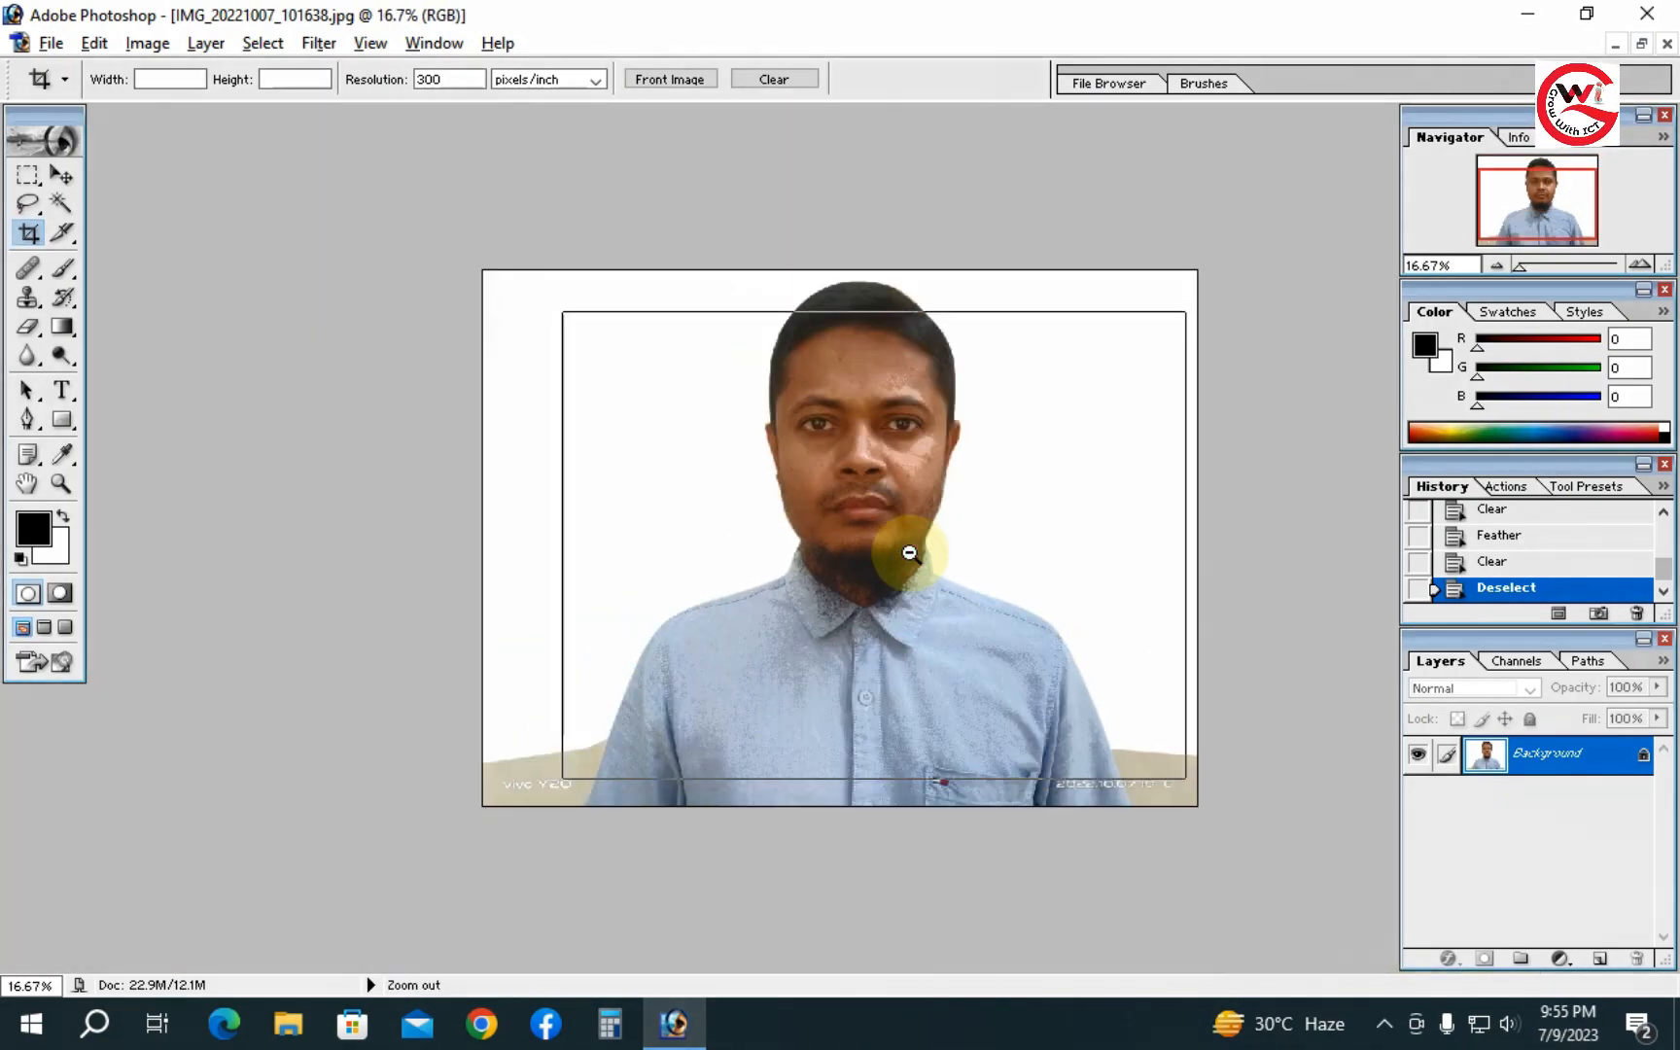
left_click(902, 555, "alt")
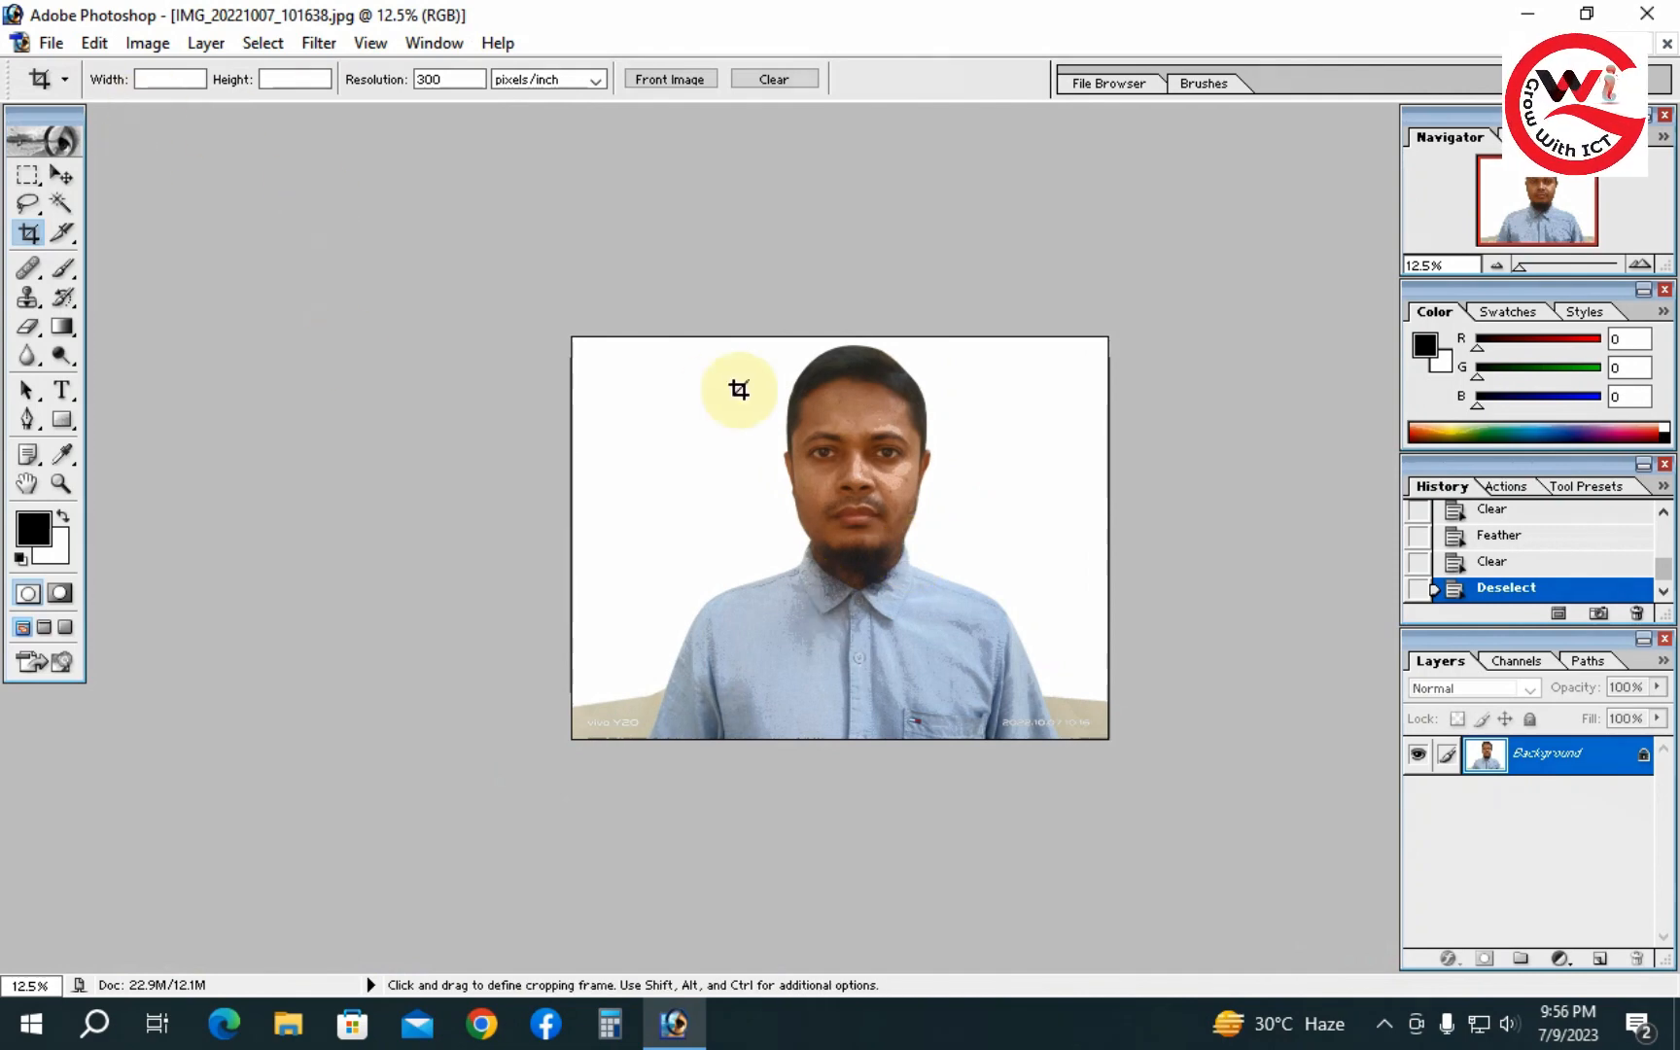
- Crop the photo to 1.5 in wide by 1.85 in high at 300 pixels/inch, framing the person in the centre
left_click(179, 76)
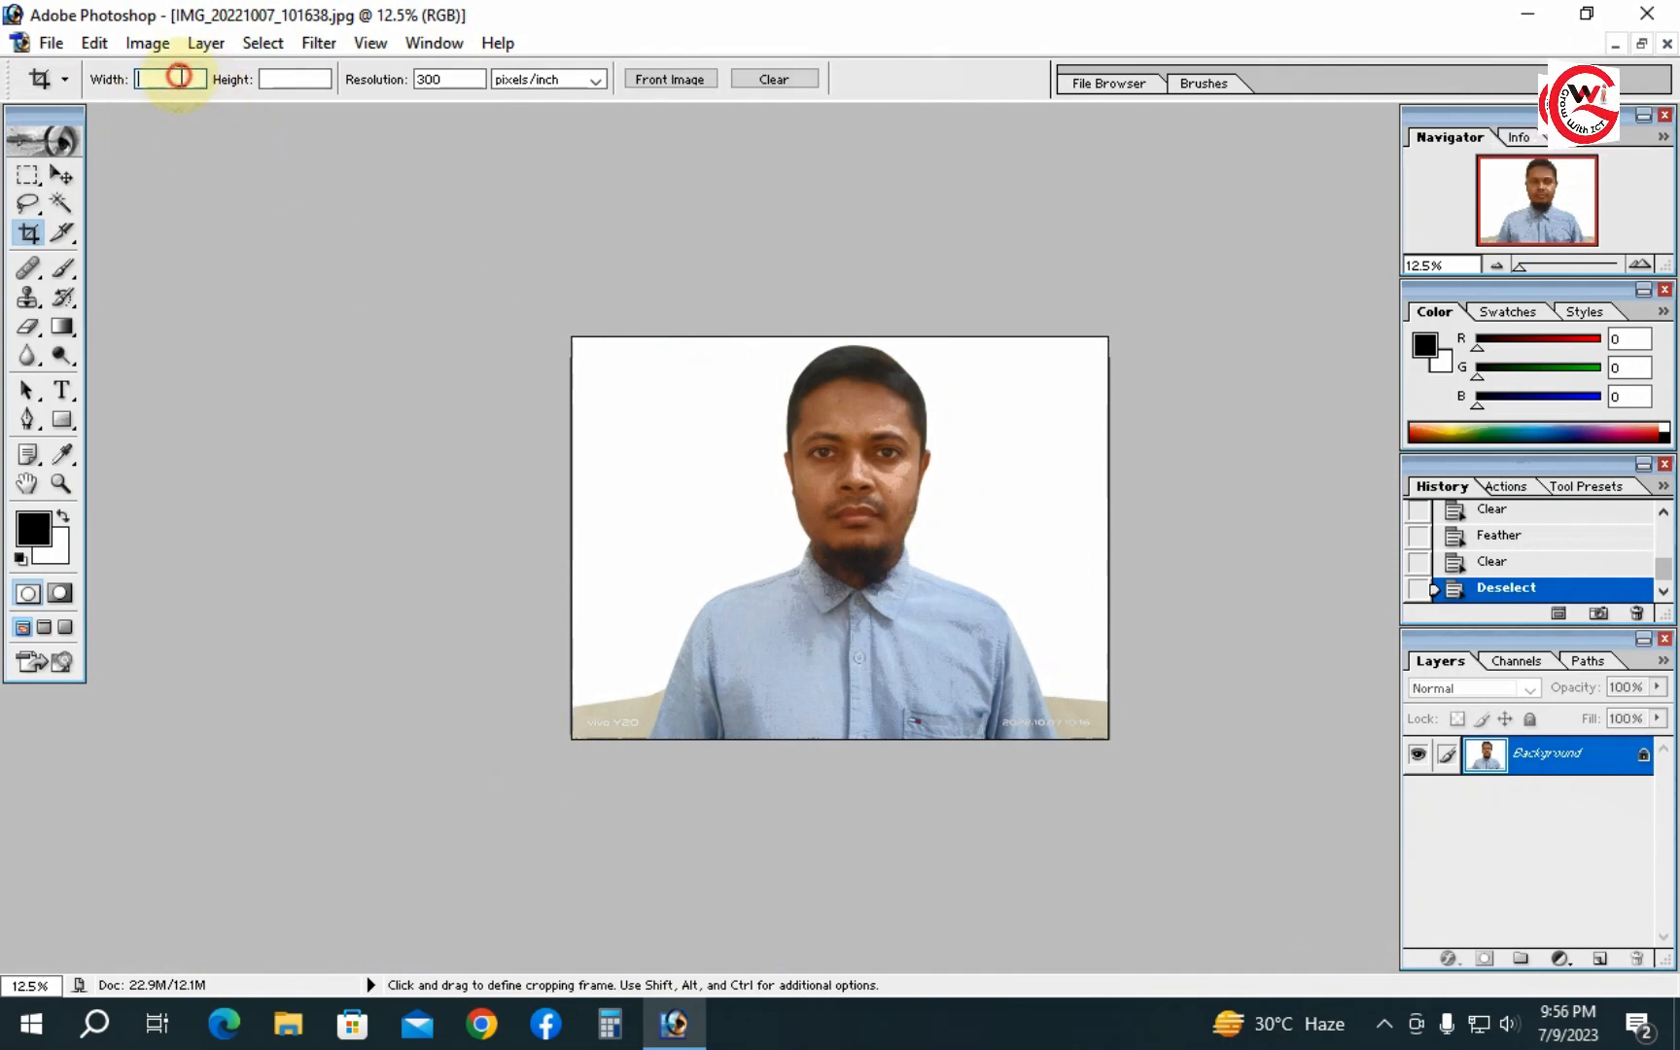
type("1.5")
key("Tab")
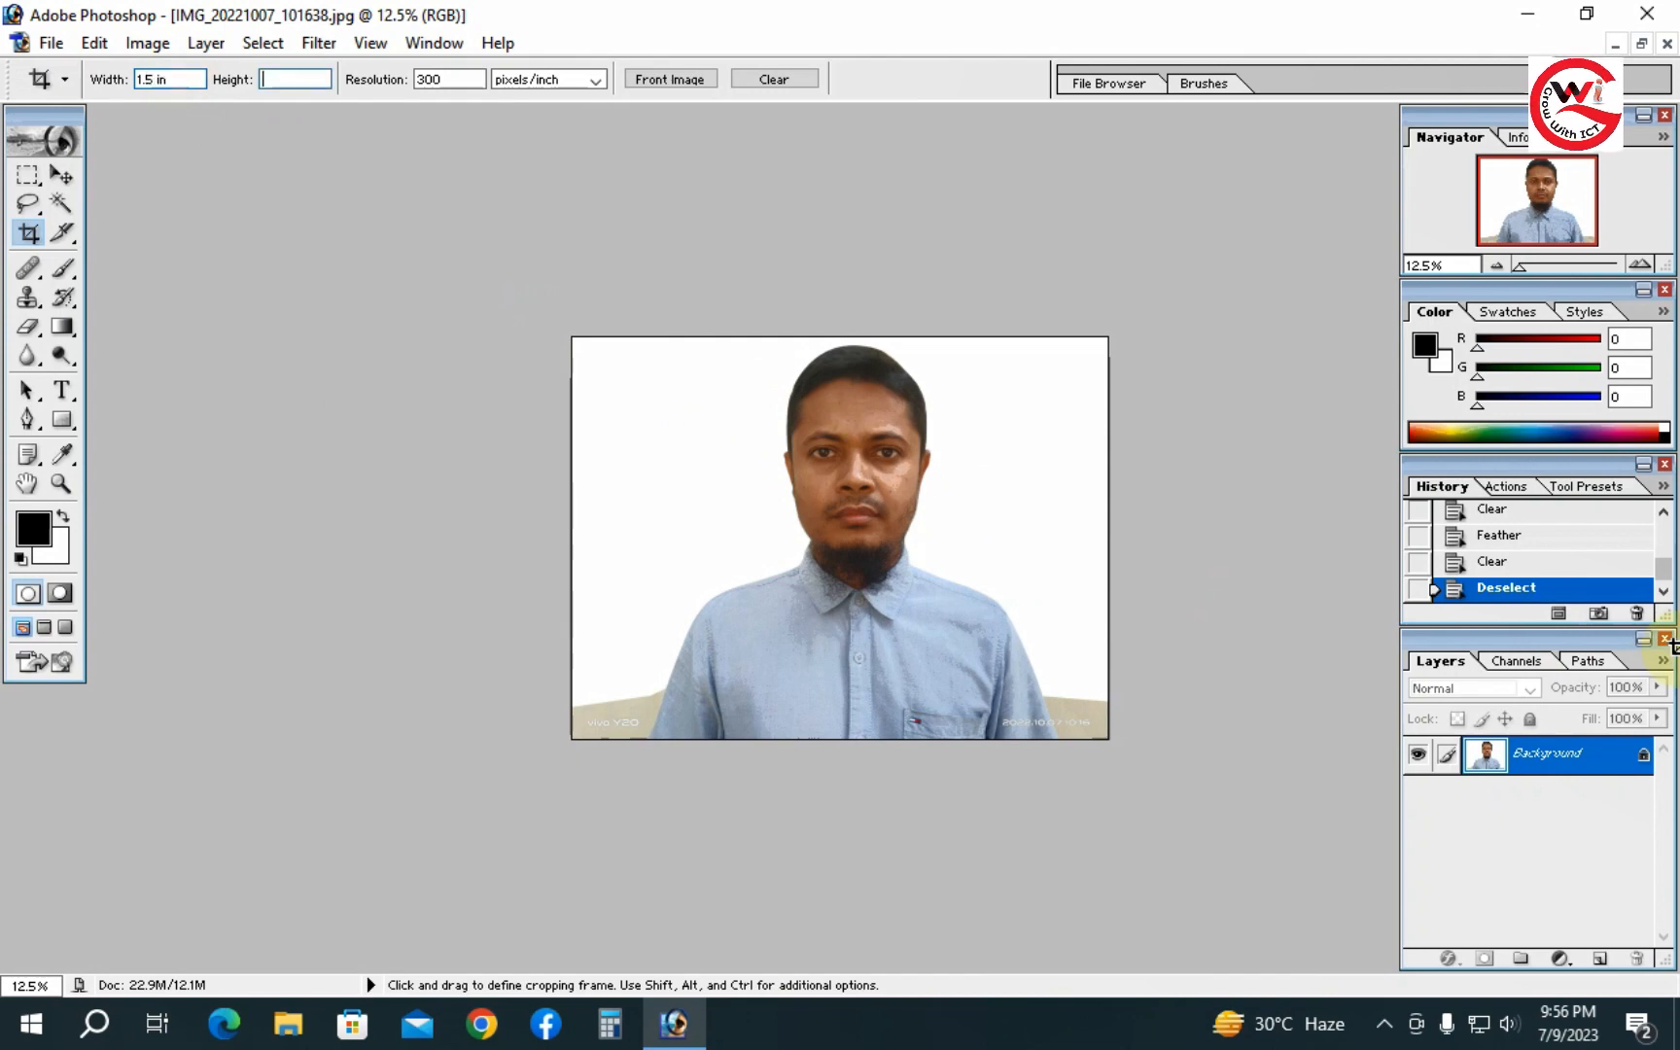
type("1.85")
key("Tab")
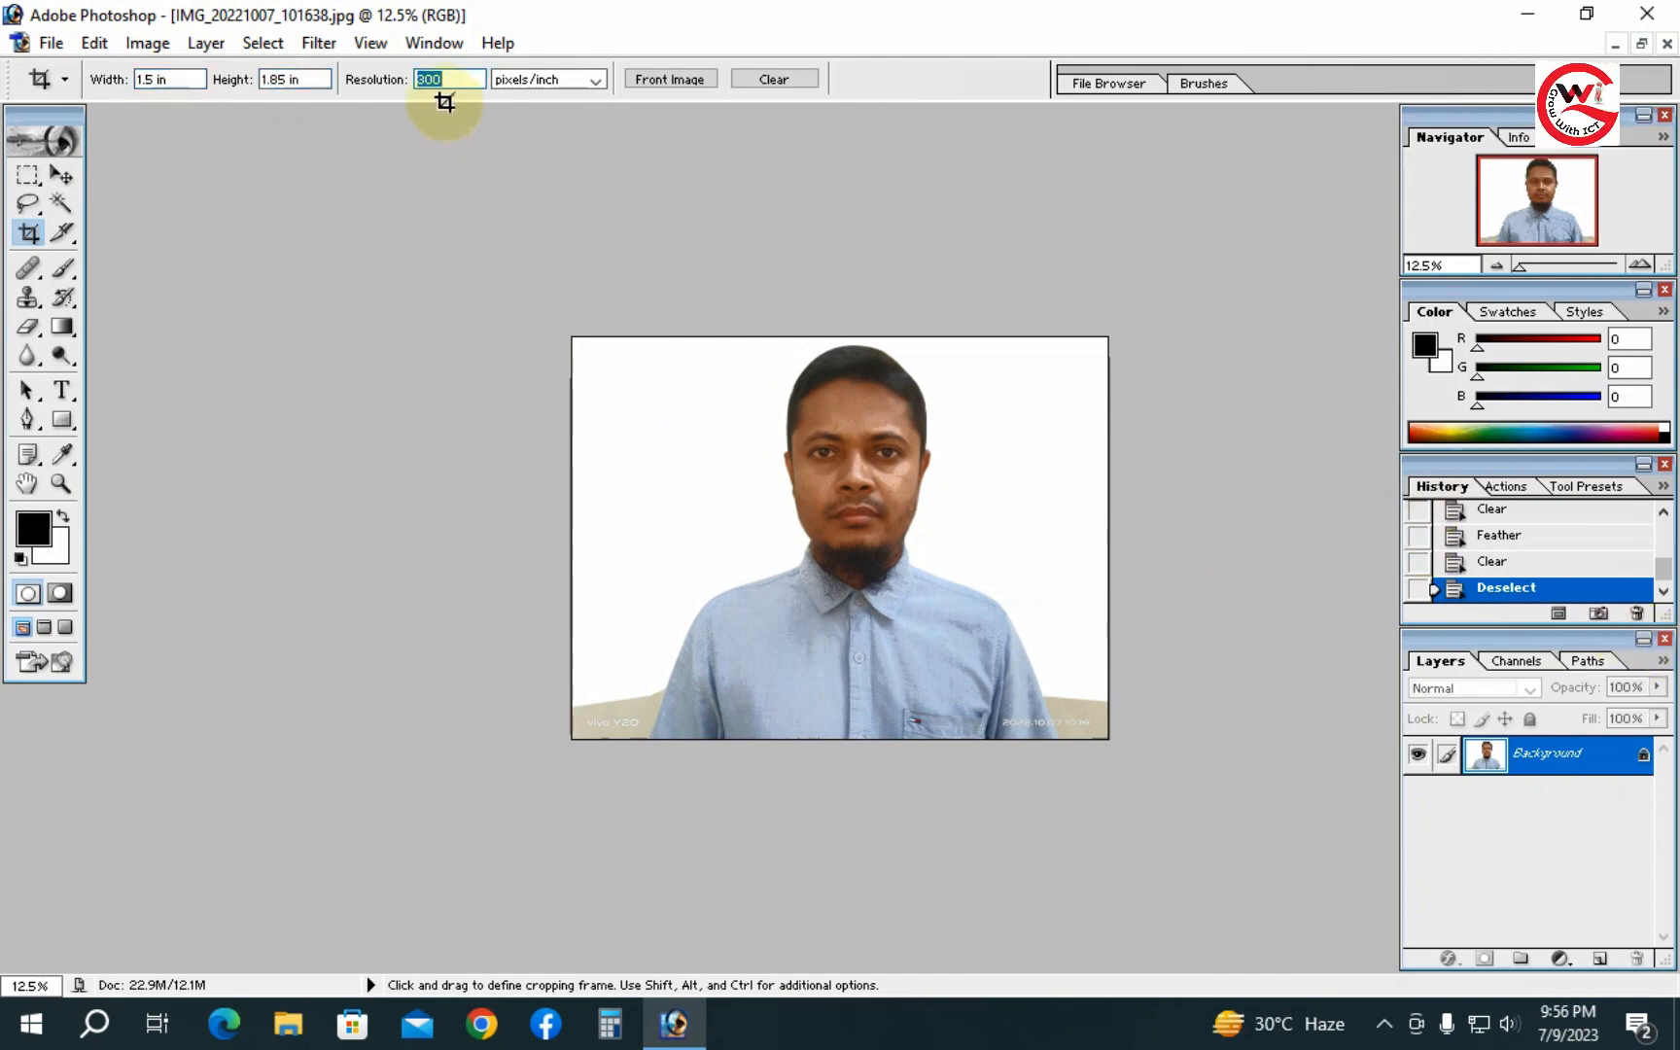
left_click_drag(736, 338, 1068, 715)
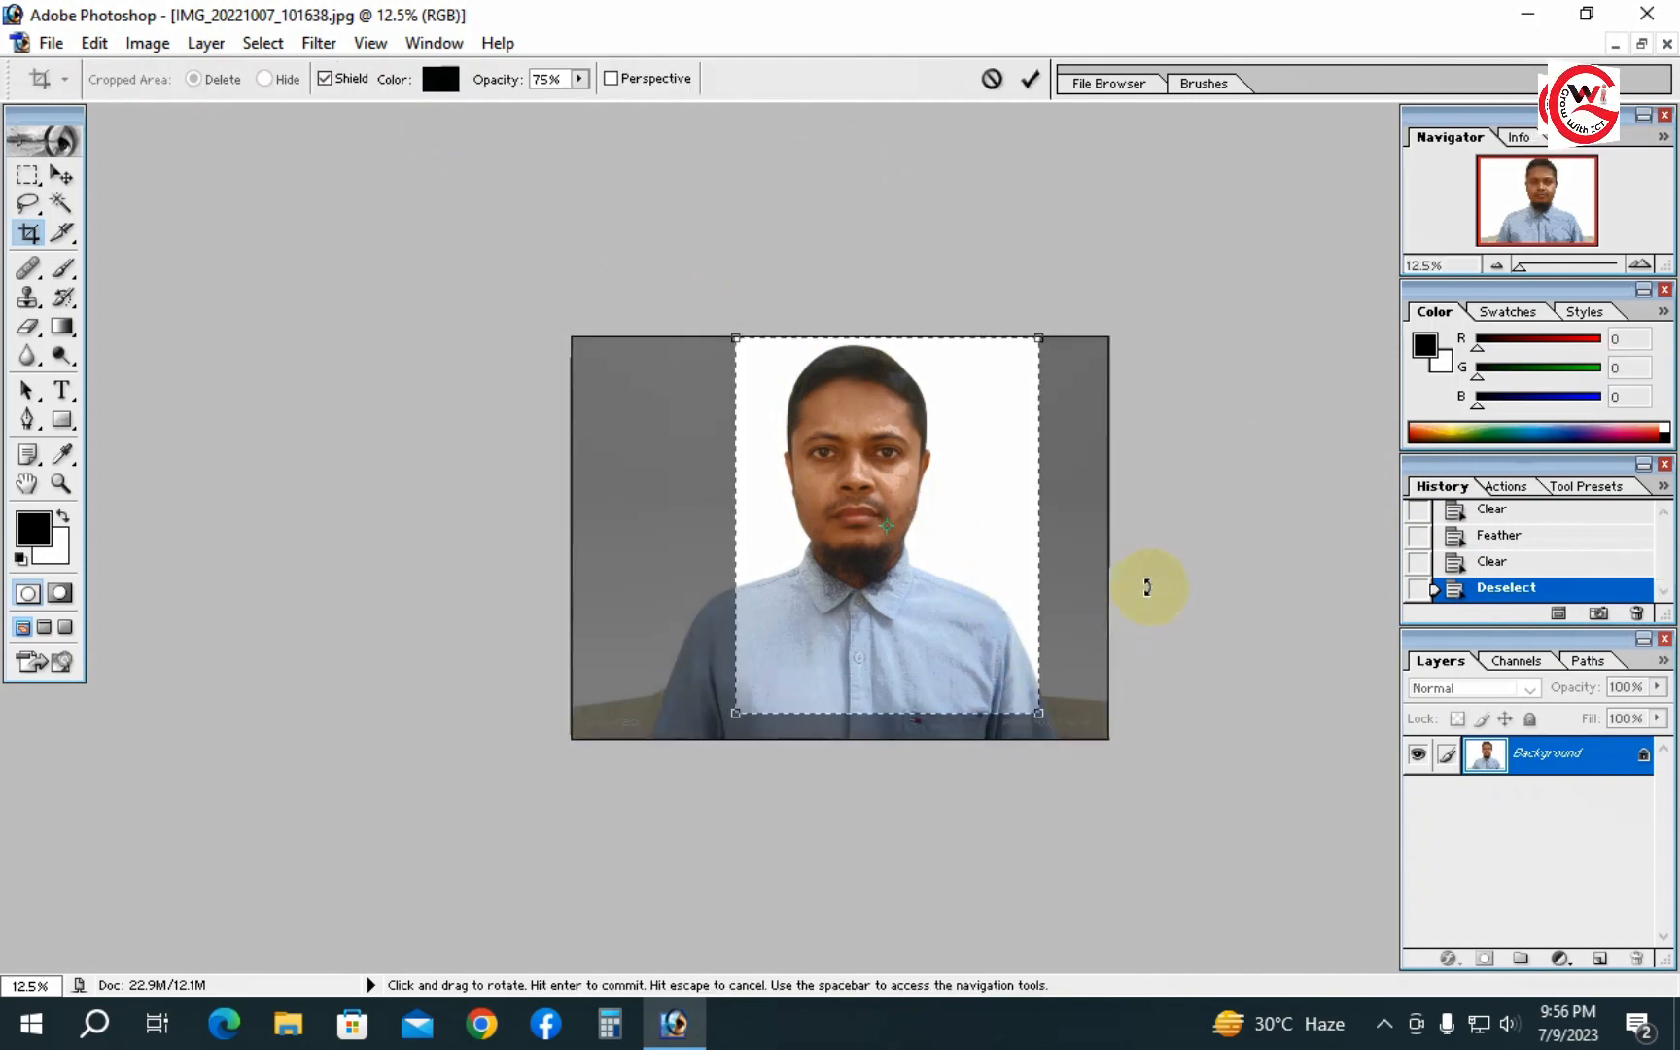
key("Left")
key("Left")
key("Left")
key("Left")
key("Left")
key("Left")
key("Left")
key("Left")
key("Left")
key("Left")
key("Left")
key("Left")
key("Left")
key("Left")
key("Left")
key("Left")
key("Left")
key("Left")
key("Left")
key("Left")
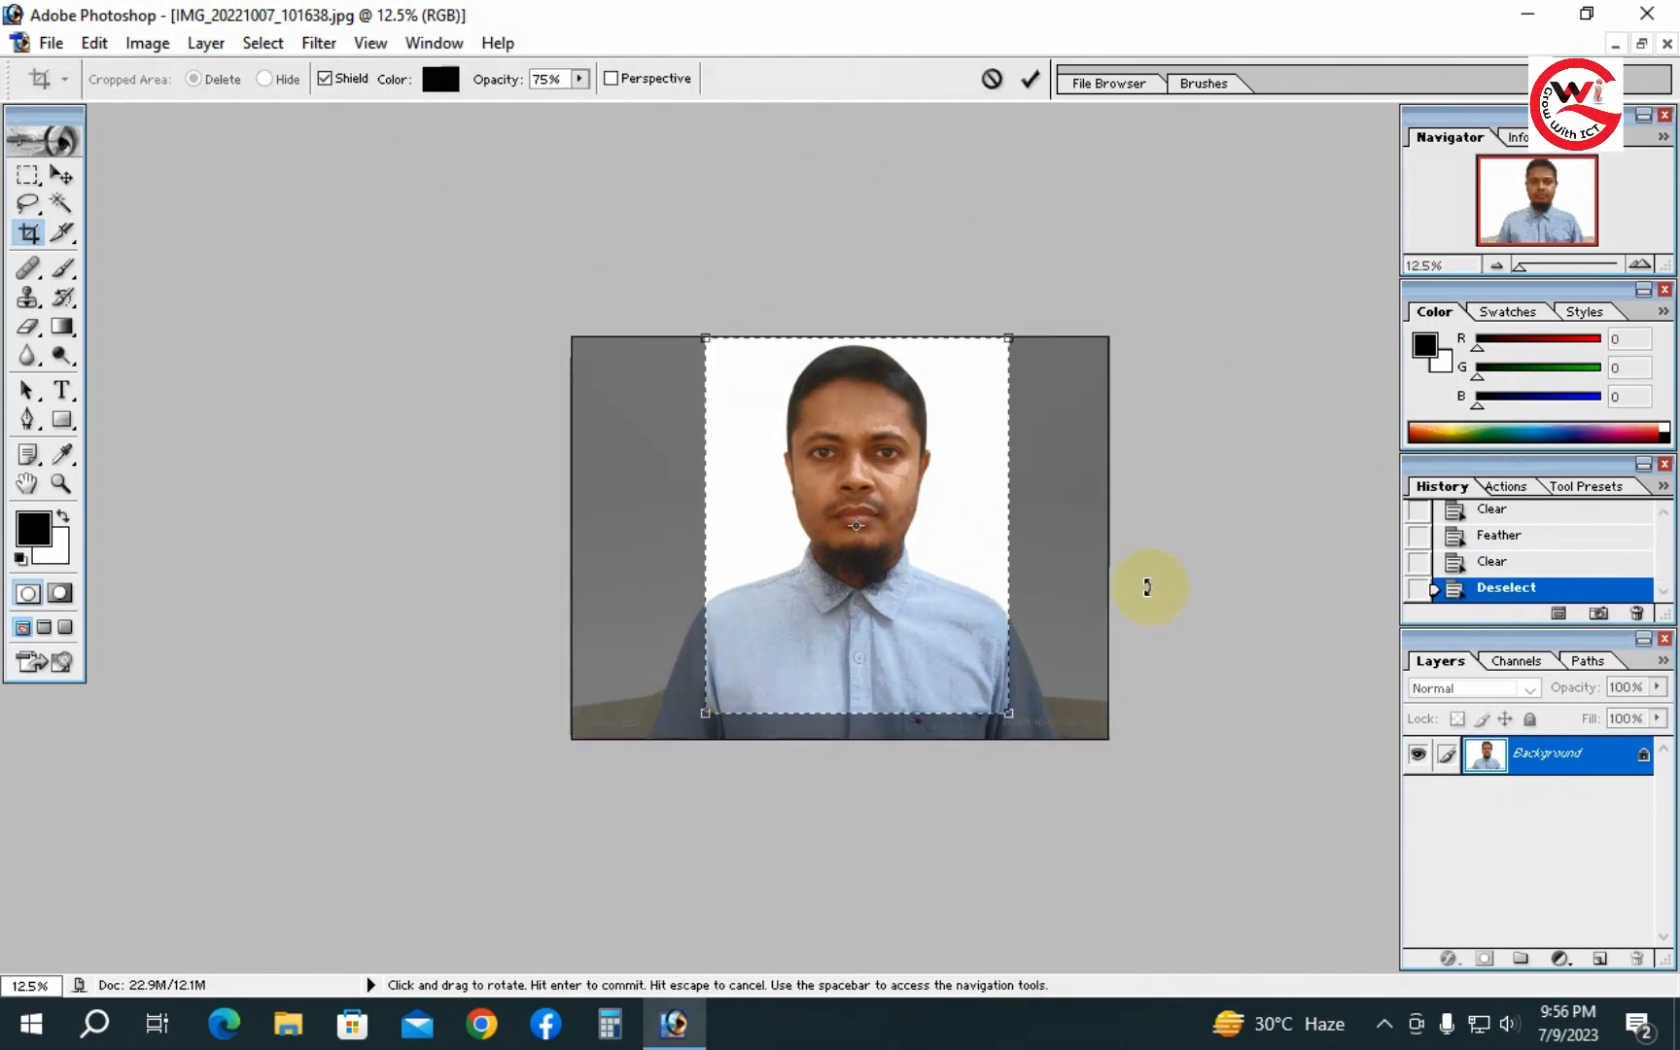
key("Return")
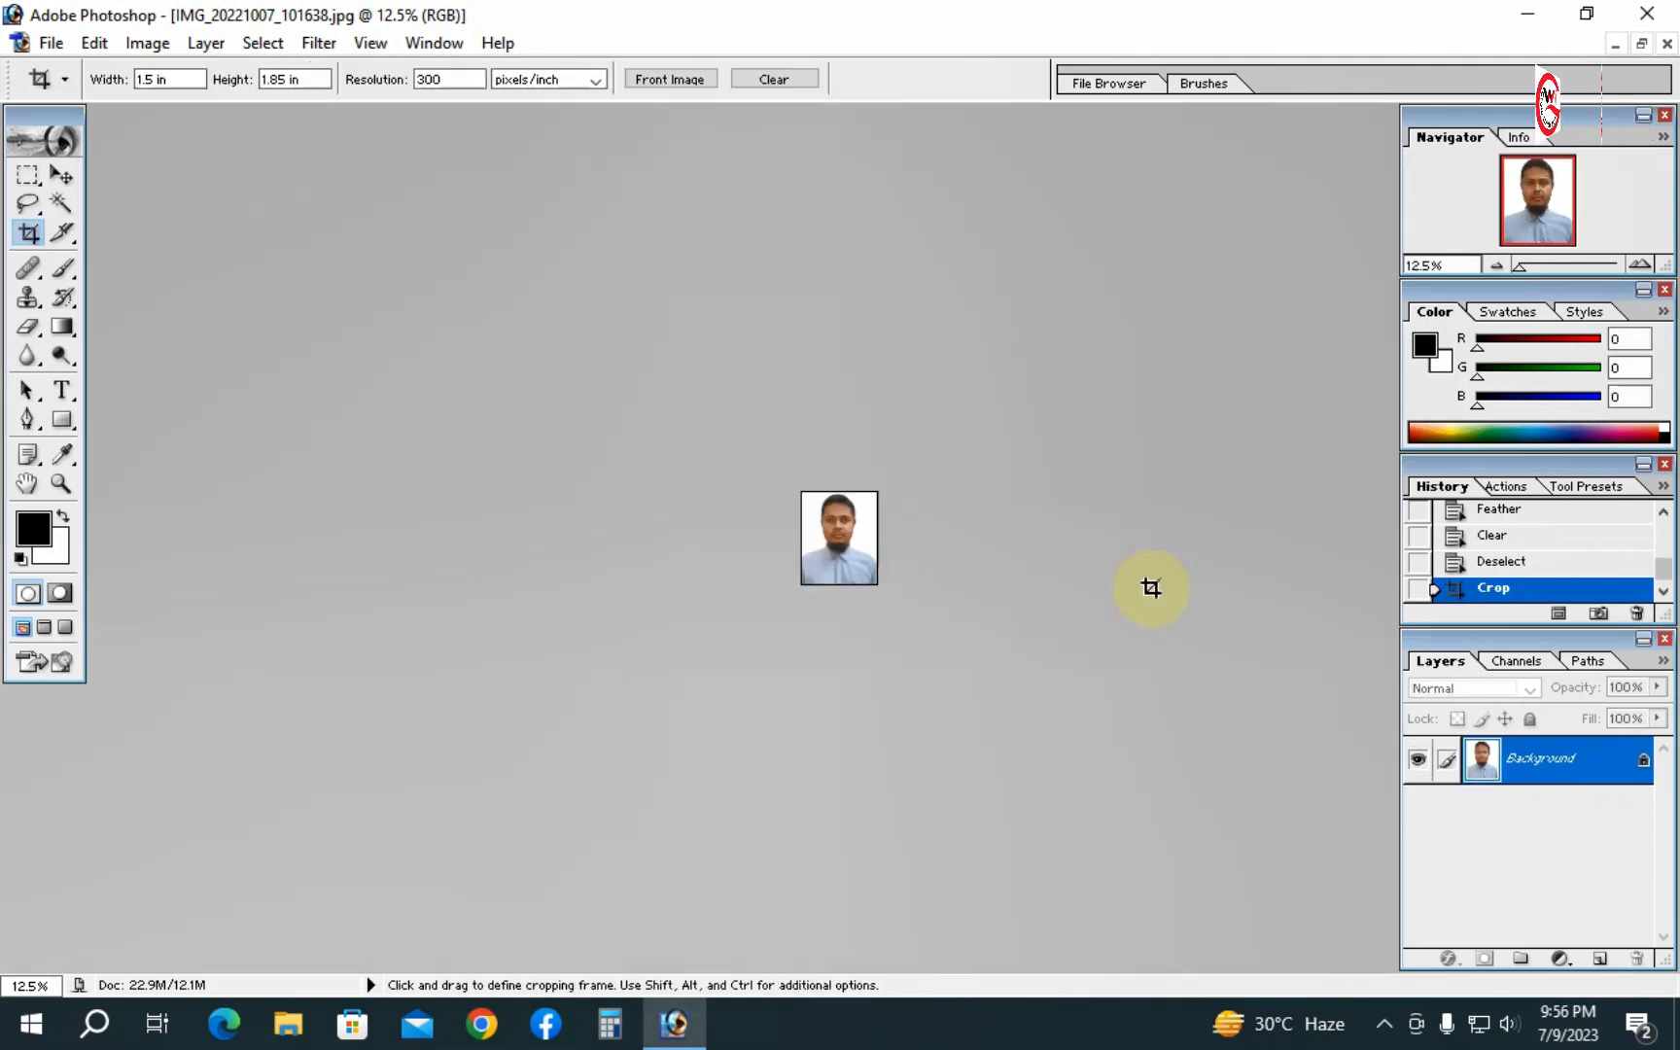
- Inspect the cropped photo at different zoom levels
left_click(833, 491, "ctrl")
left_click(836, 498, "ctrl")
left_click(838, 498, "ctrl")
left_click(838, 498, "ctrl")
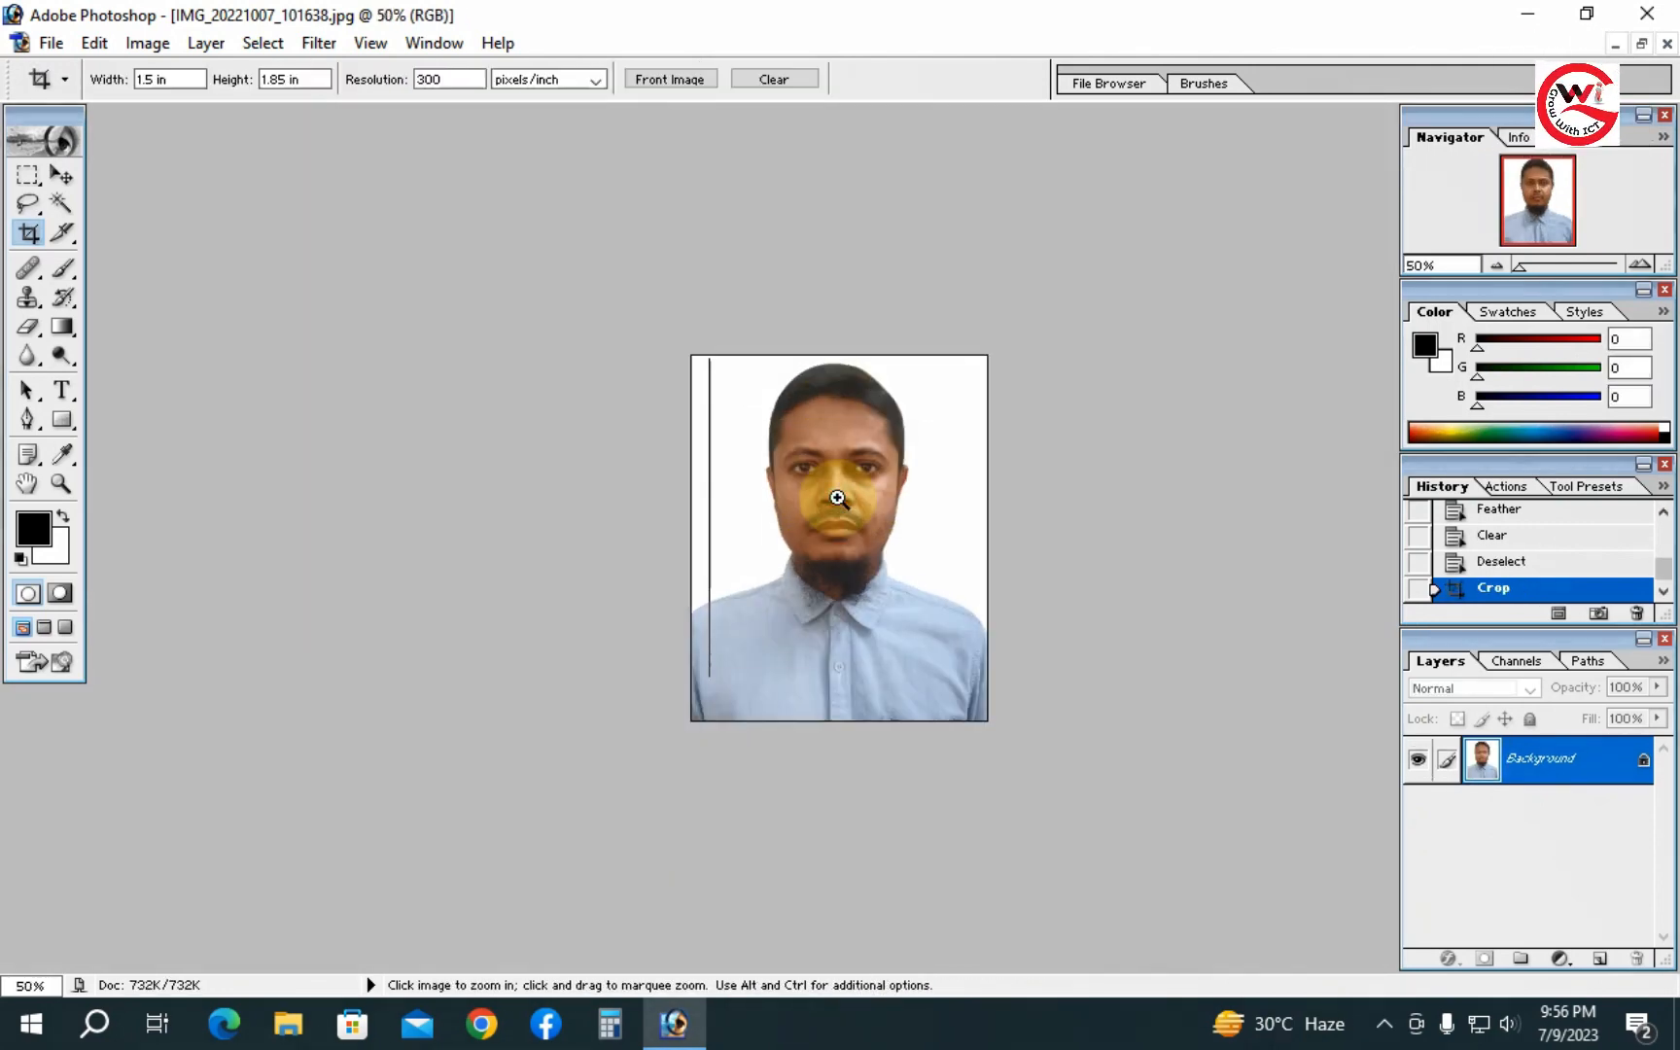
left_click(838, 498, "ctrl")
left_click(836, 488, "ctrl")
left_click_drag(855, 443, 856, 788)
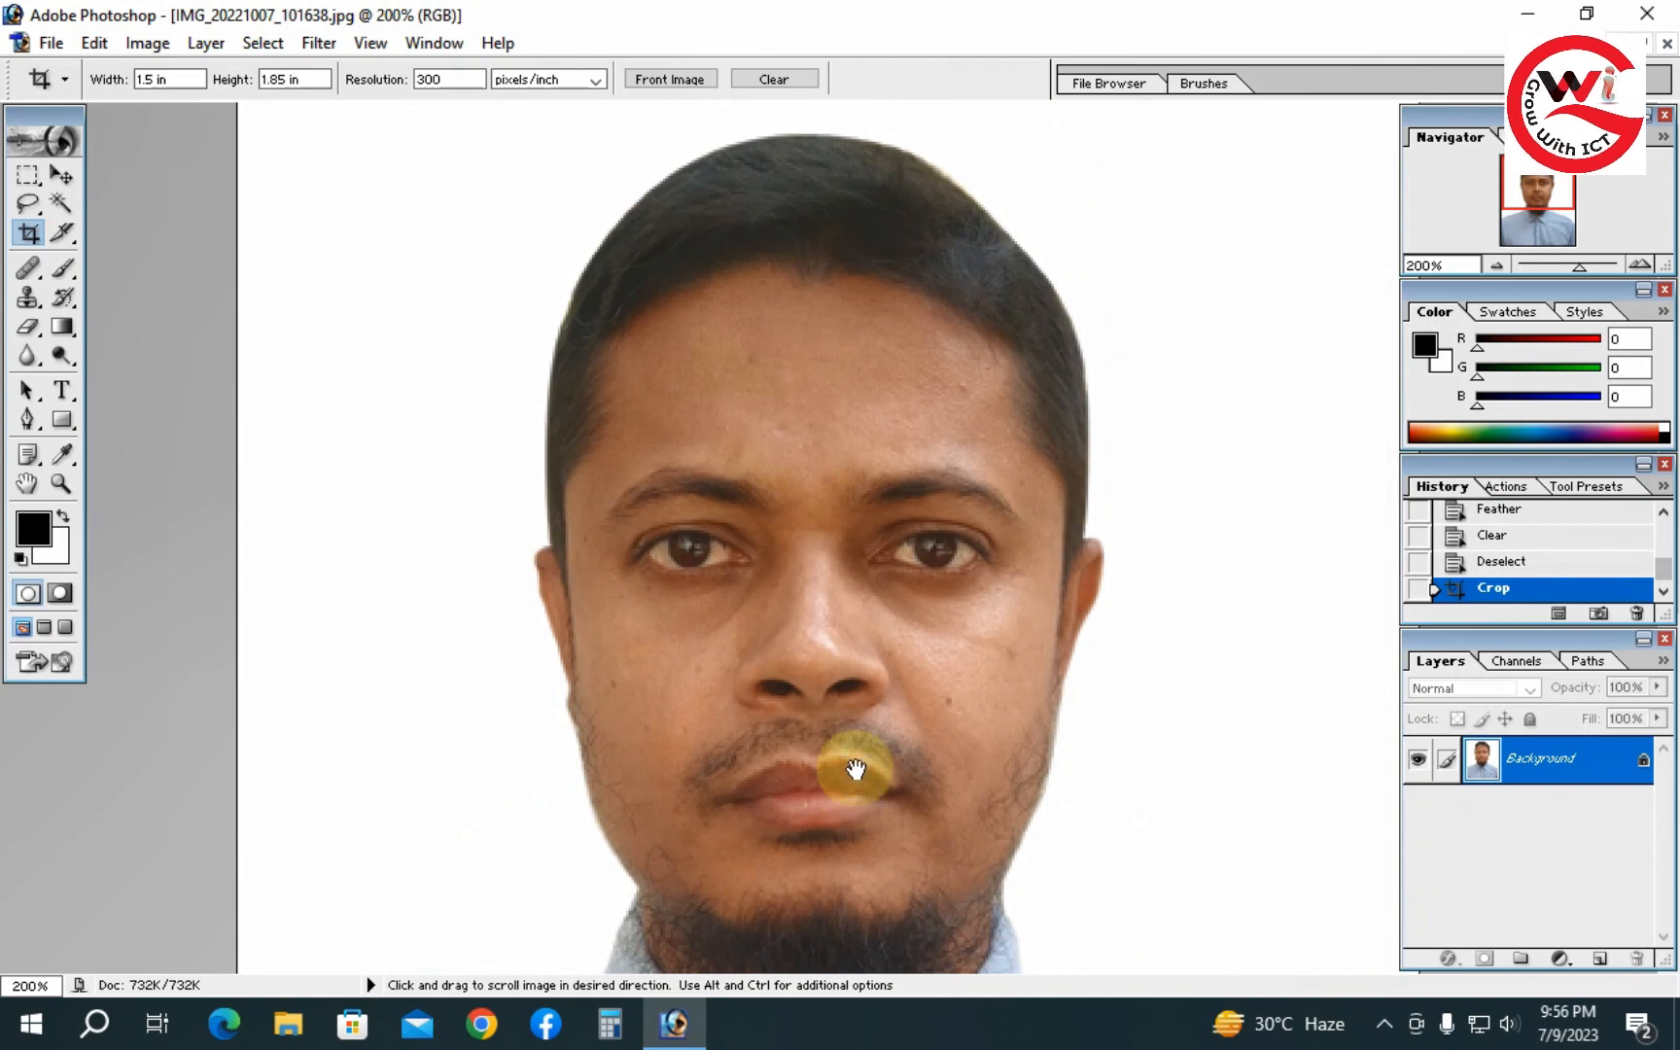
left_click(840, 621, "alt")
left_click(840, 622, "alt")
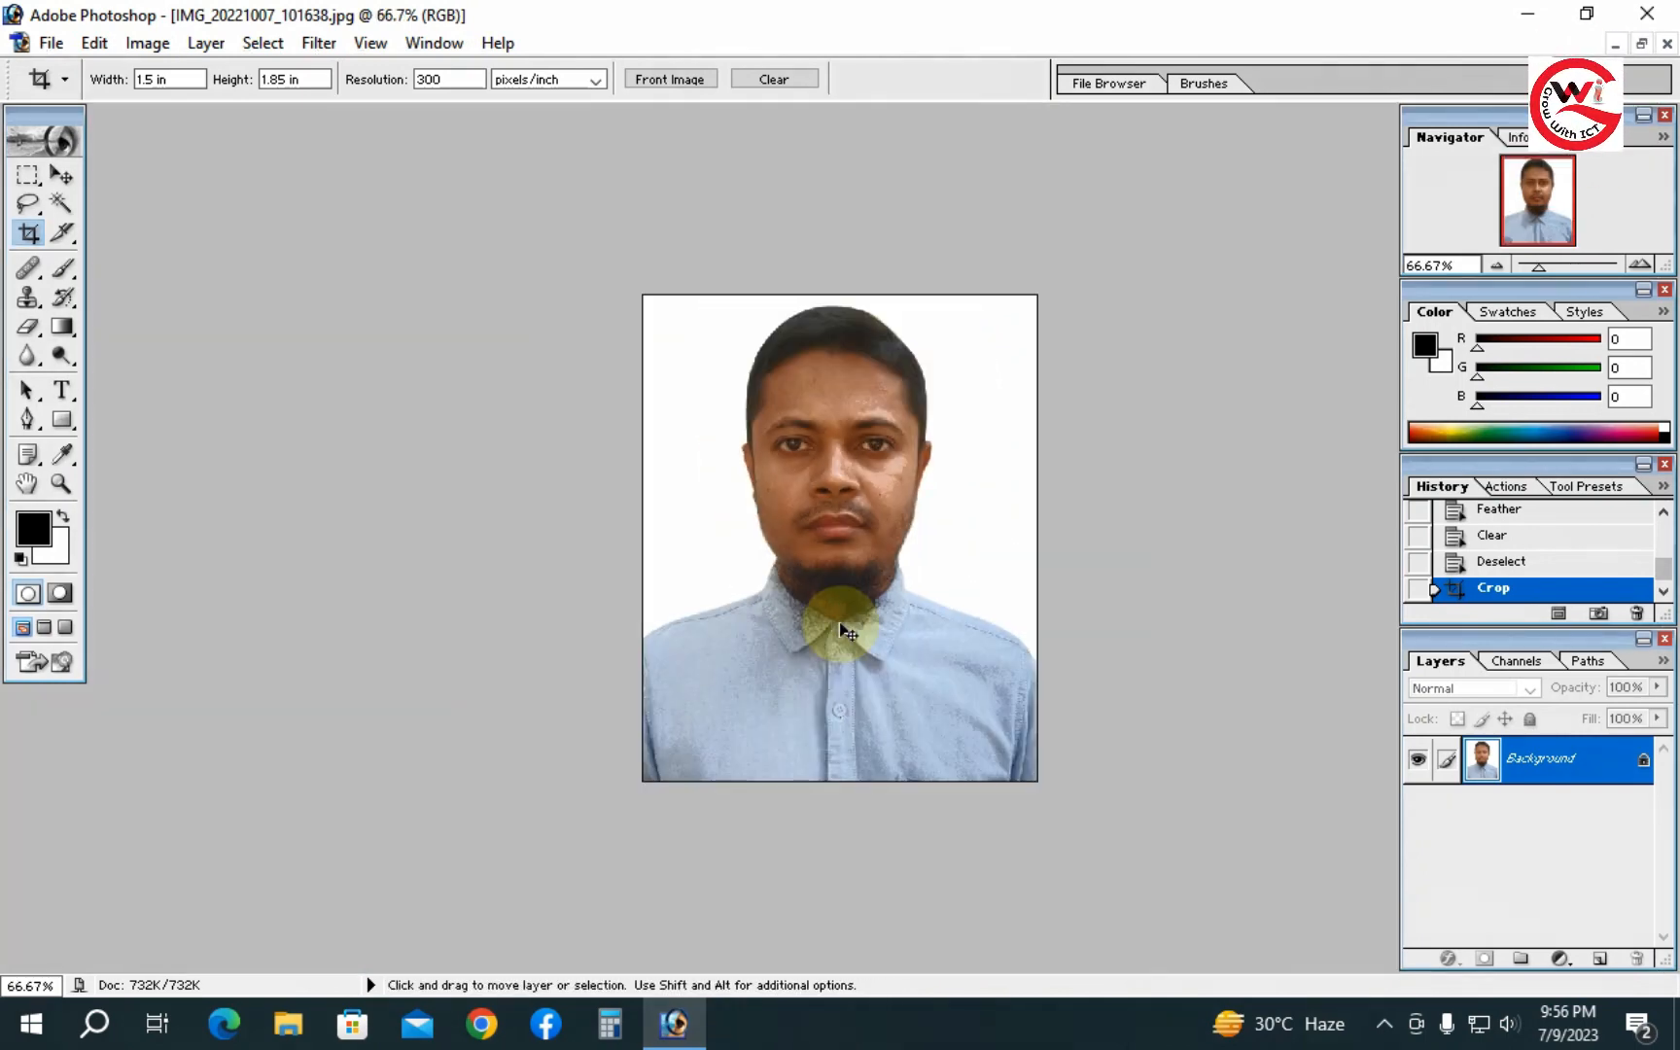
key("ctrl+a")
key("ctrl+t")
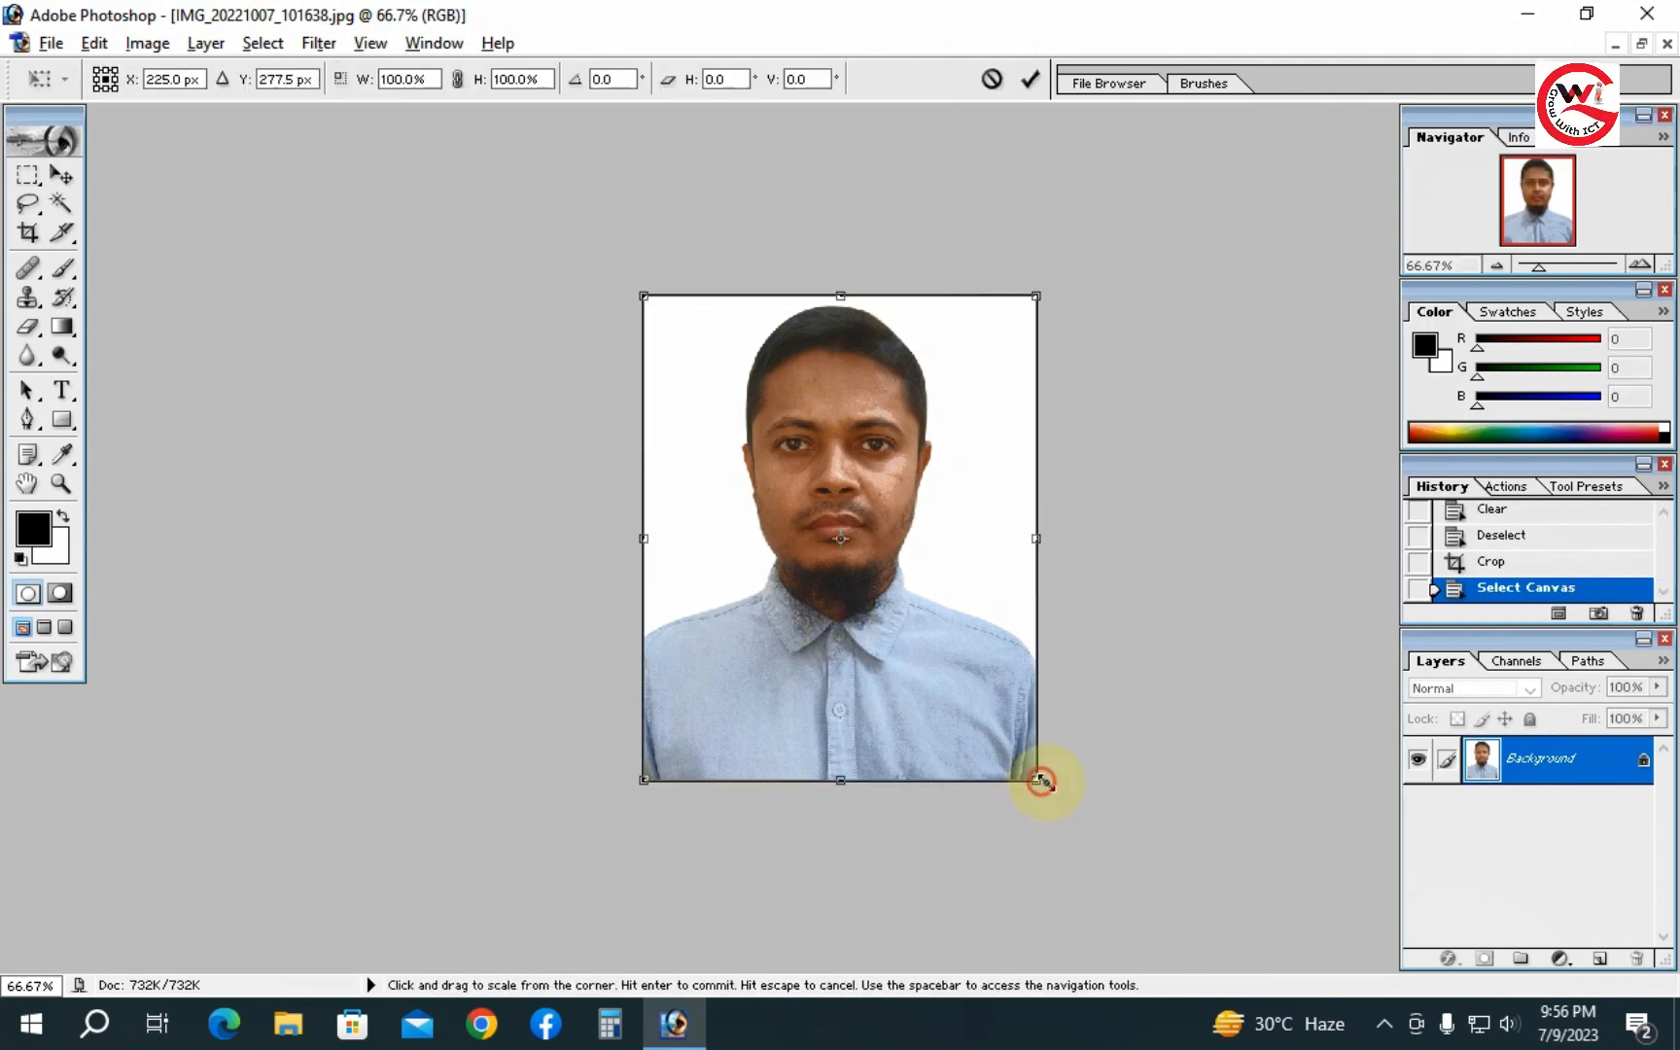
left_click_drag(1040, 781, 1059, 800)
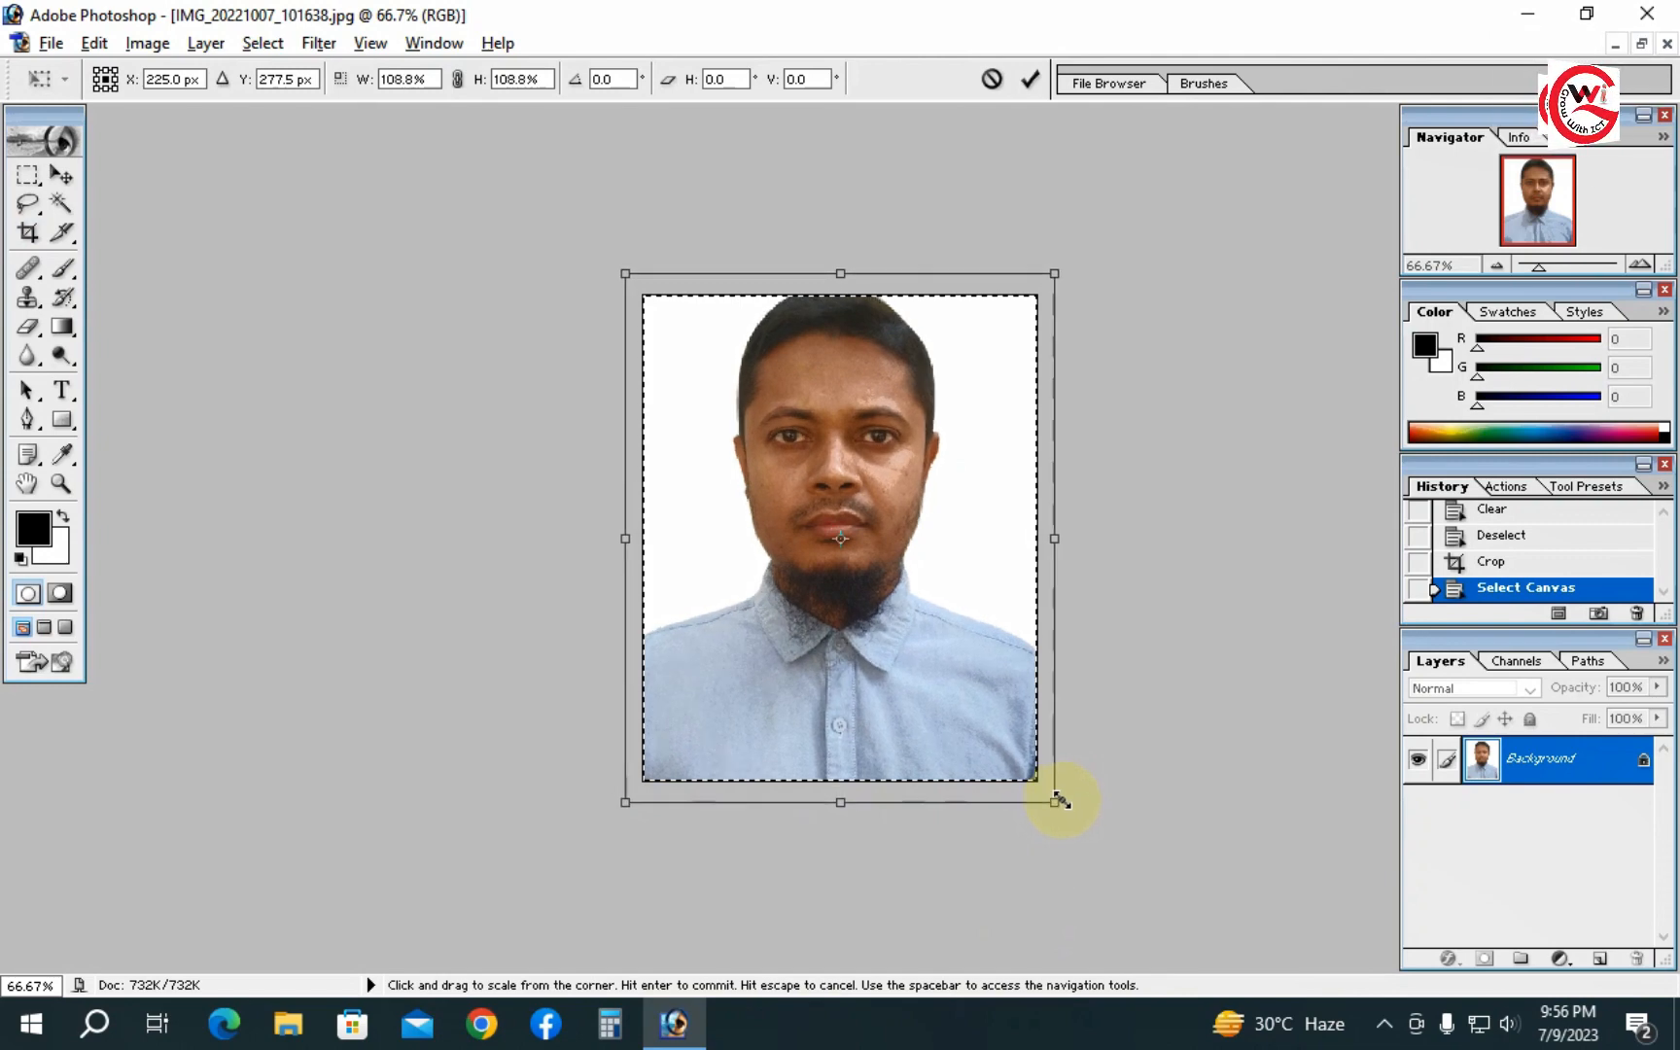
key("Escape")
key("c")
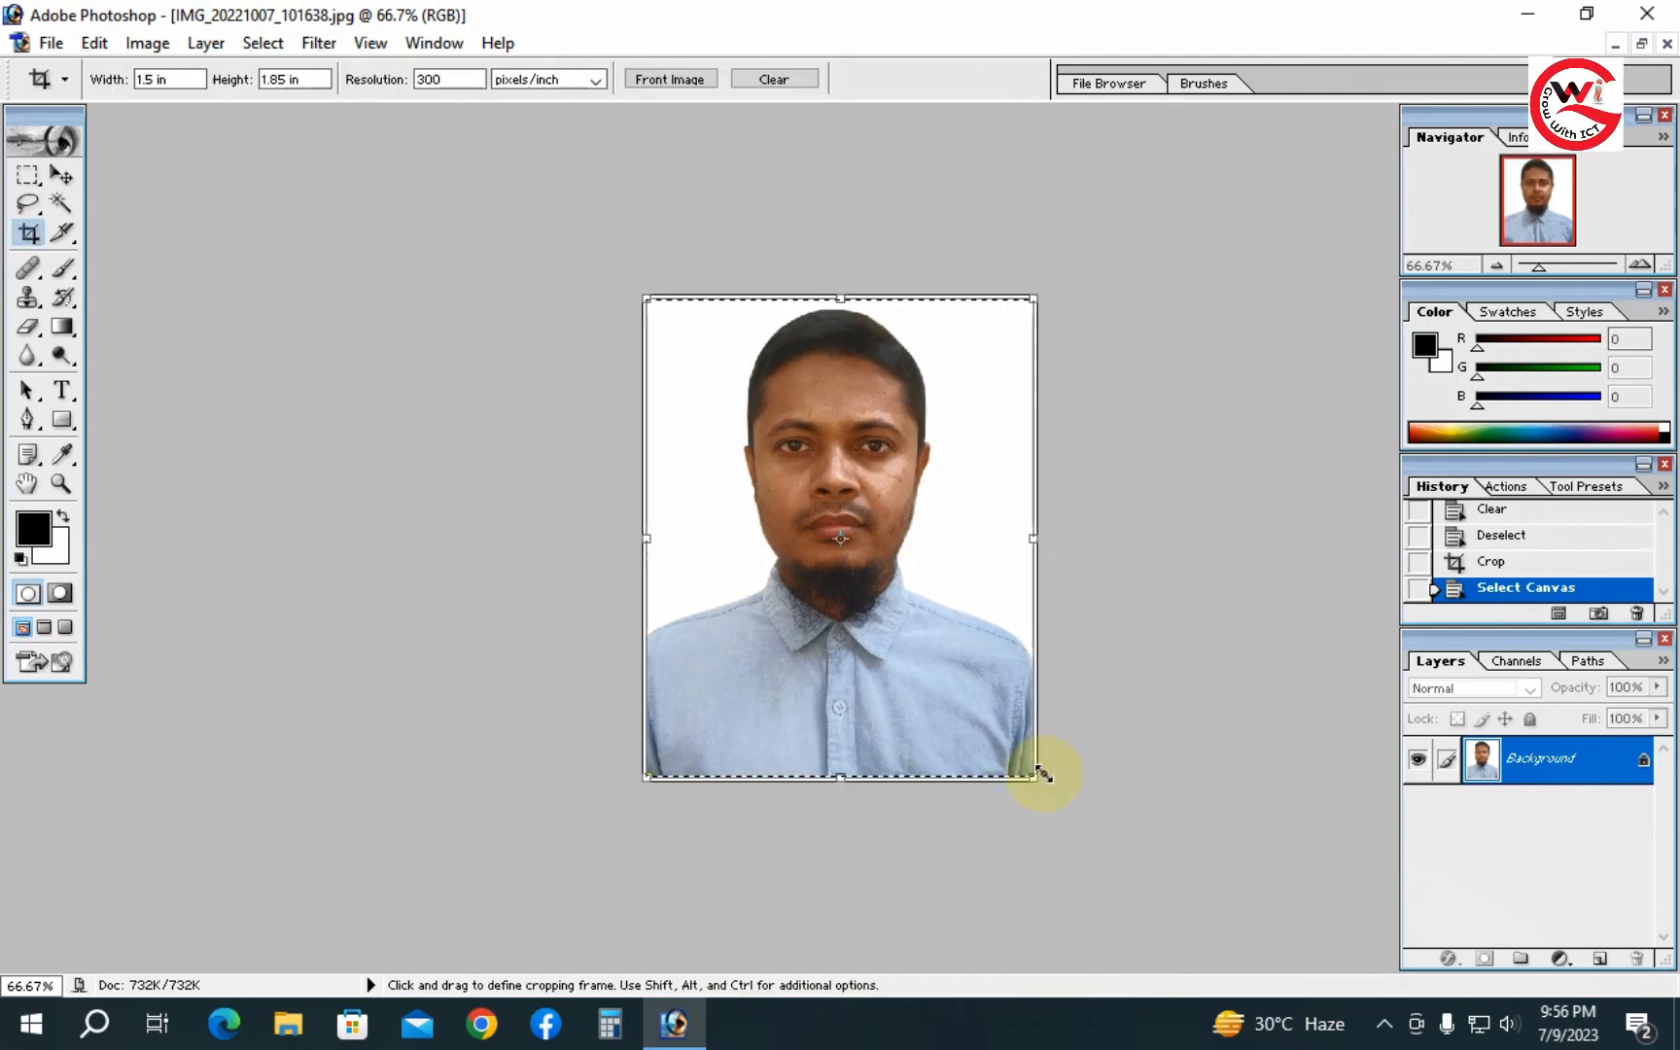
key("ctrl+d")
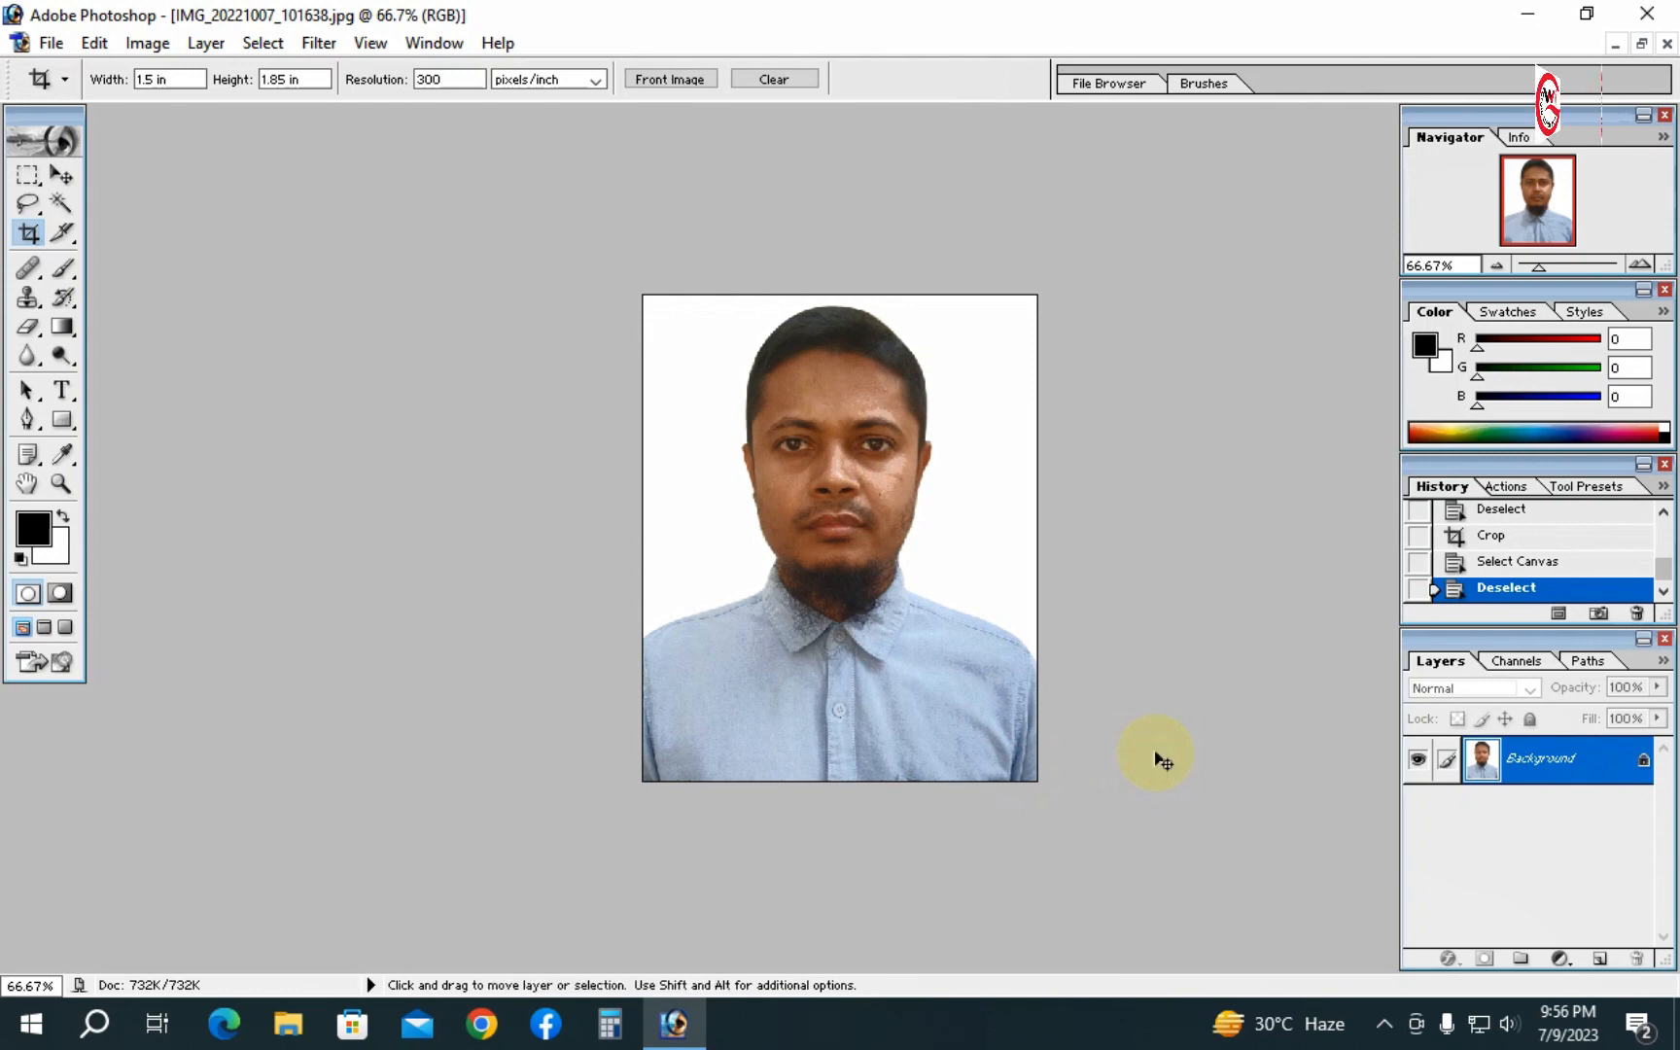
- Select all and scale the image to 114%, nudging it down and right to reposition the person in the frame
key("ctrl+a")
key("ctrl+t")
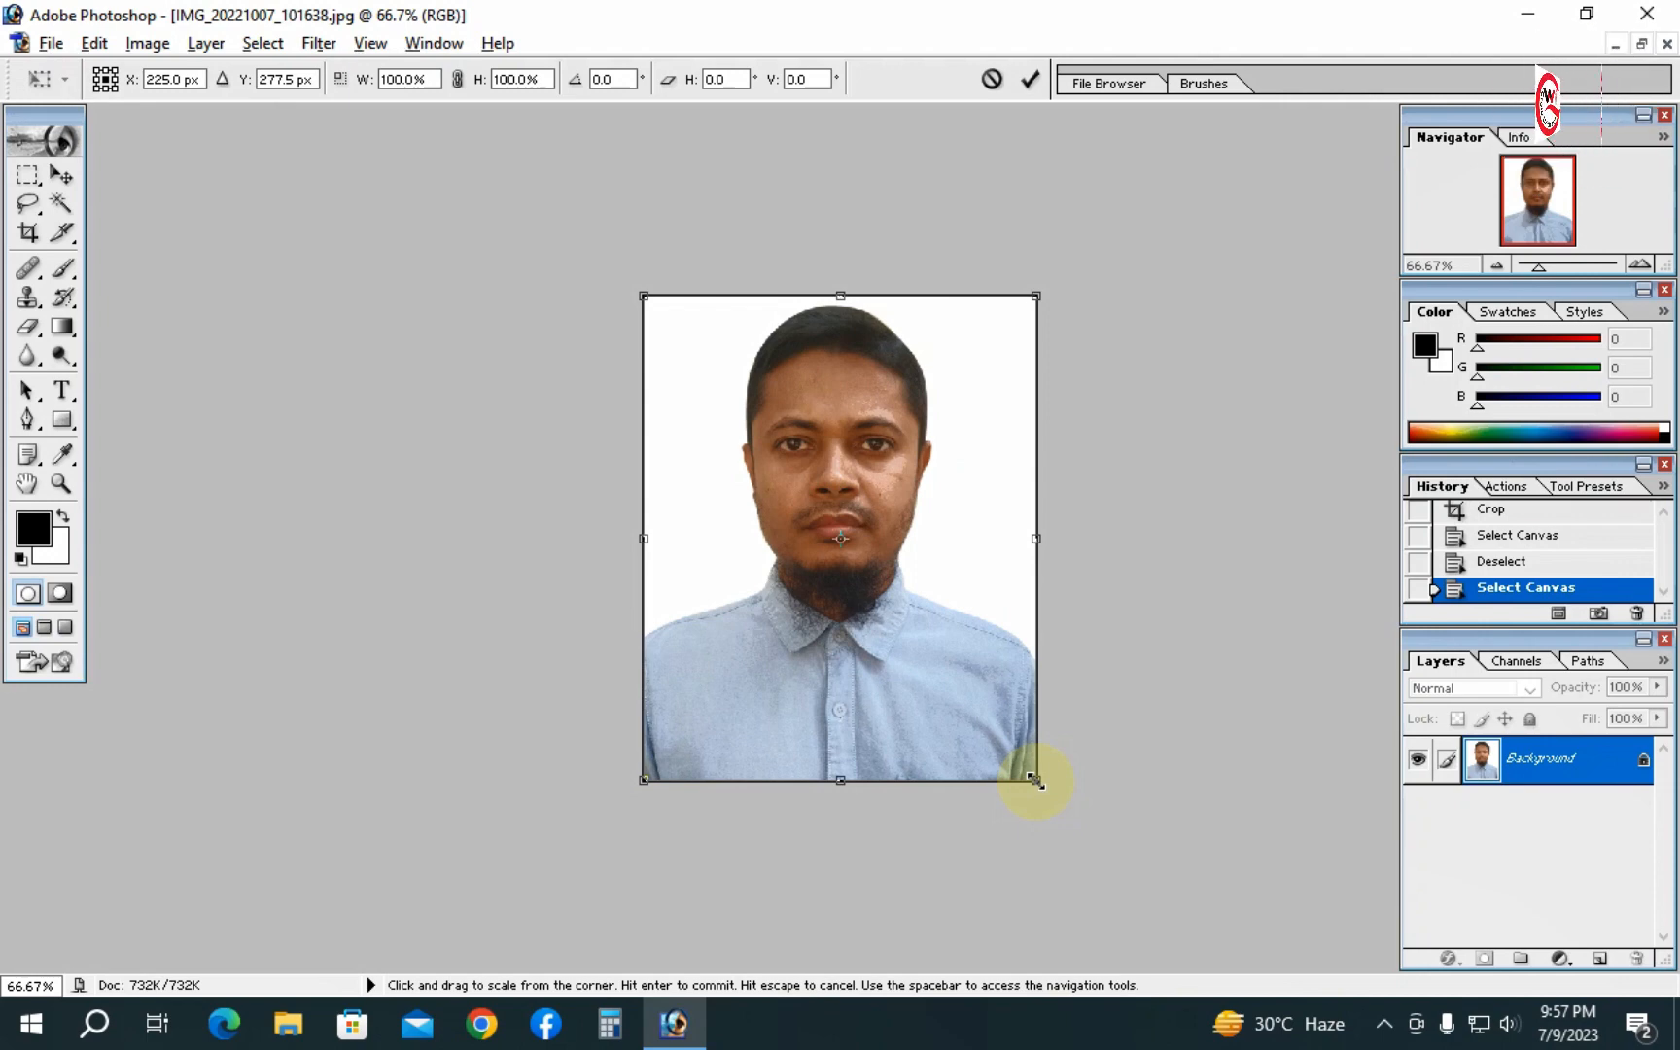
left_click_drag(1035, 780, 1057, 820)
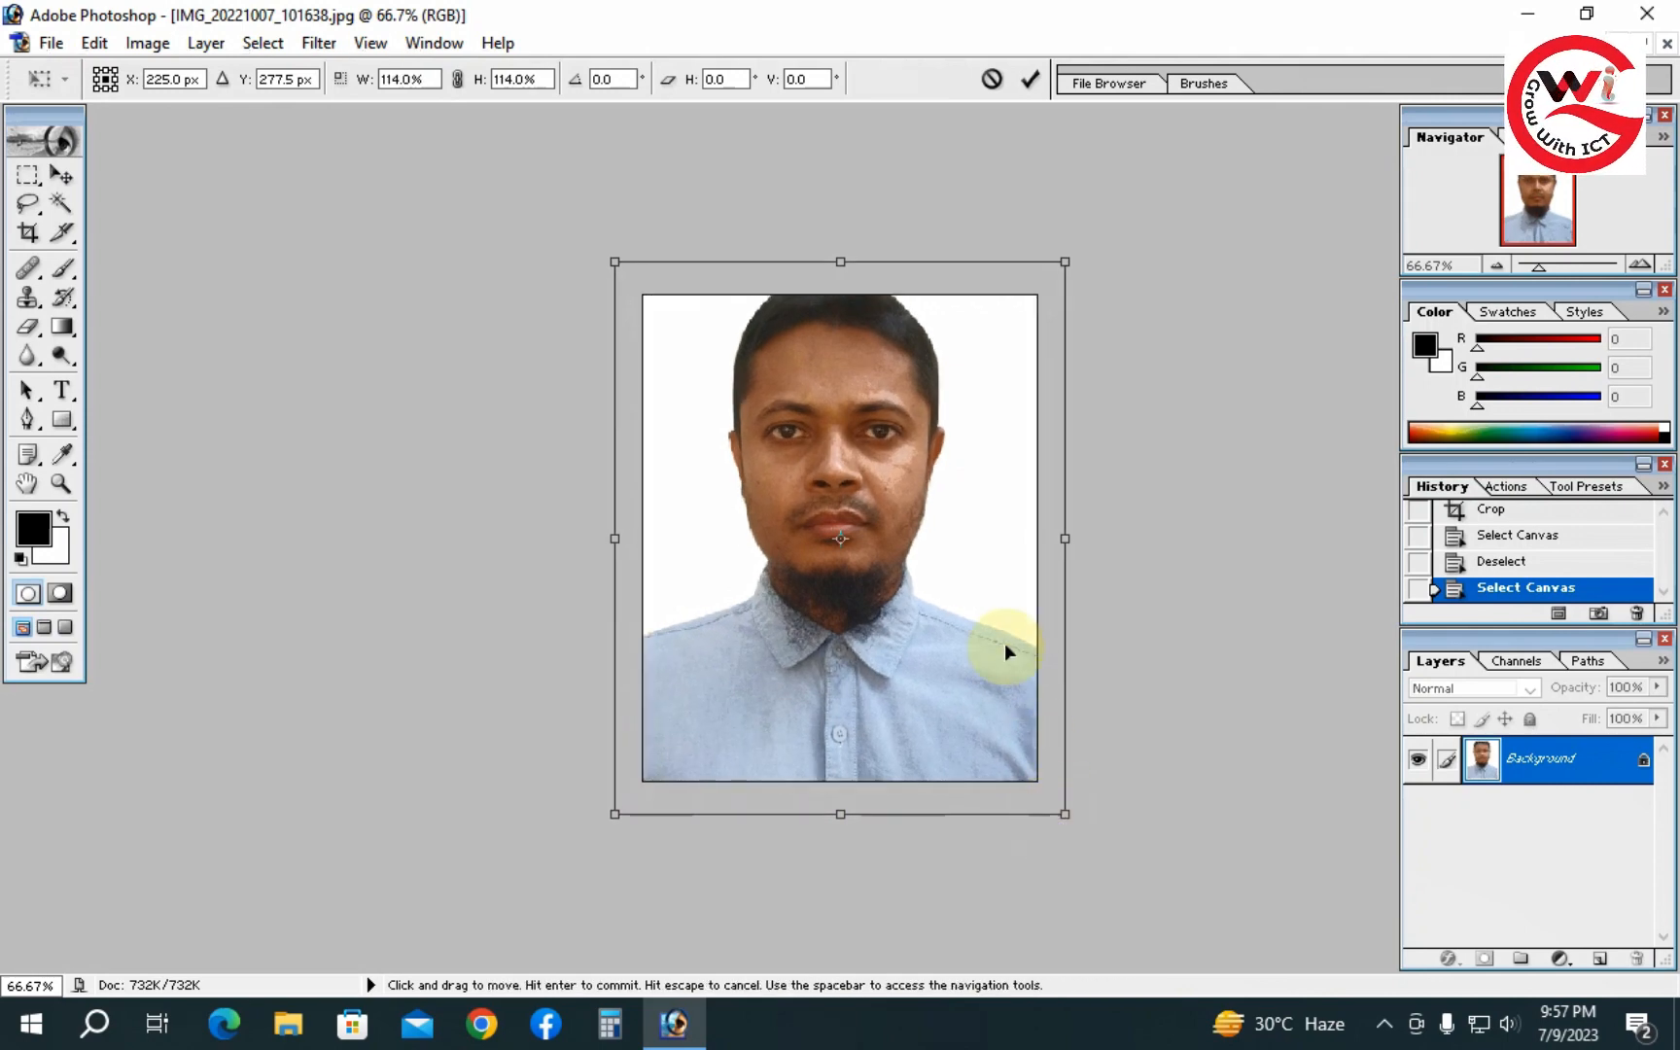
key("Down")
key("Down")
key("Down")
key("Down")
key("Down")
key("Down")
key("Down")
key("Down")
key("Down")
key("Down")
key("Down")
key("Down")
key("Down")
key("Down")
key("Down")
key("Down")
key("Down")
key("Down")
key("Down")
key("Down")
key("Down")
key("Down")
key("Down")
key("Down")
key("Down")
key("Down")
key("Down")
key("Down")
key("Down")
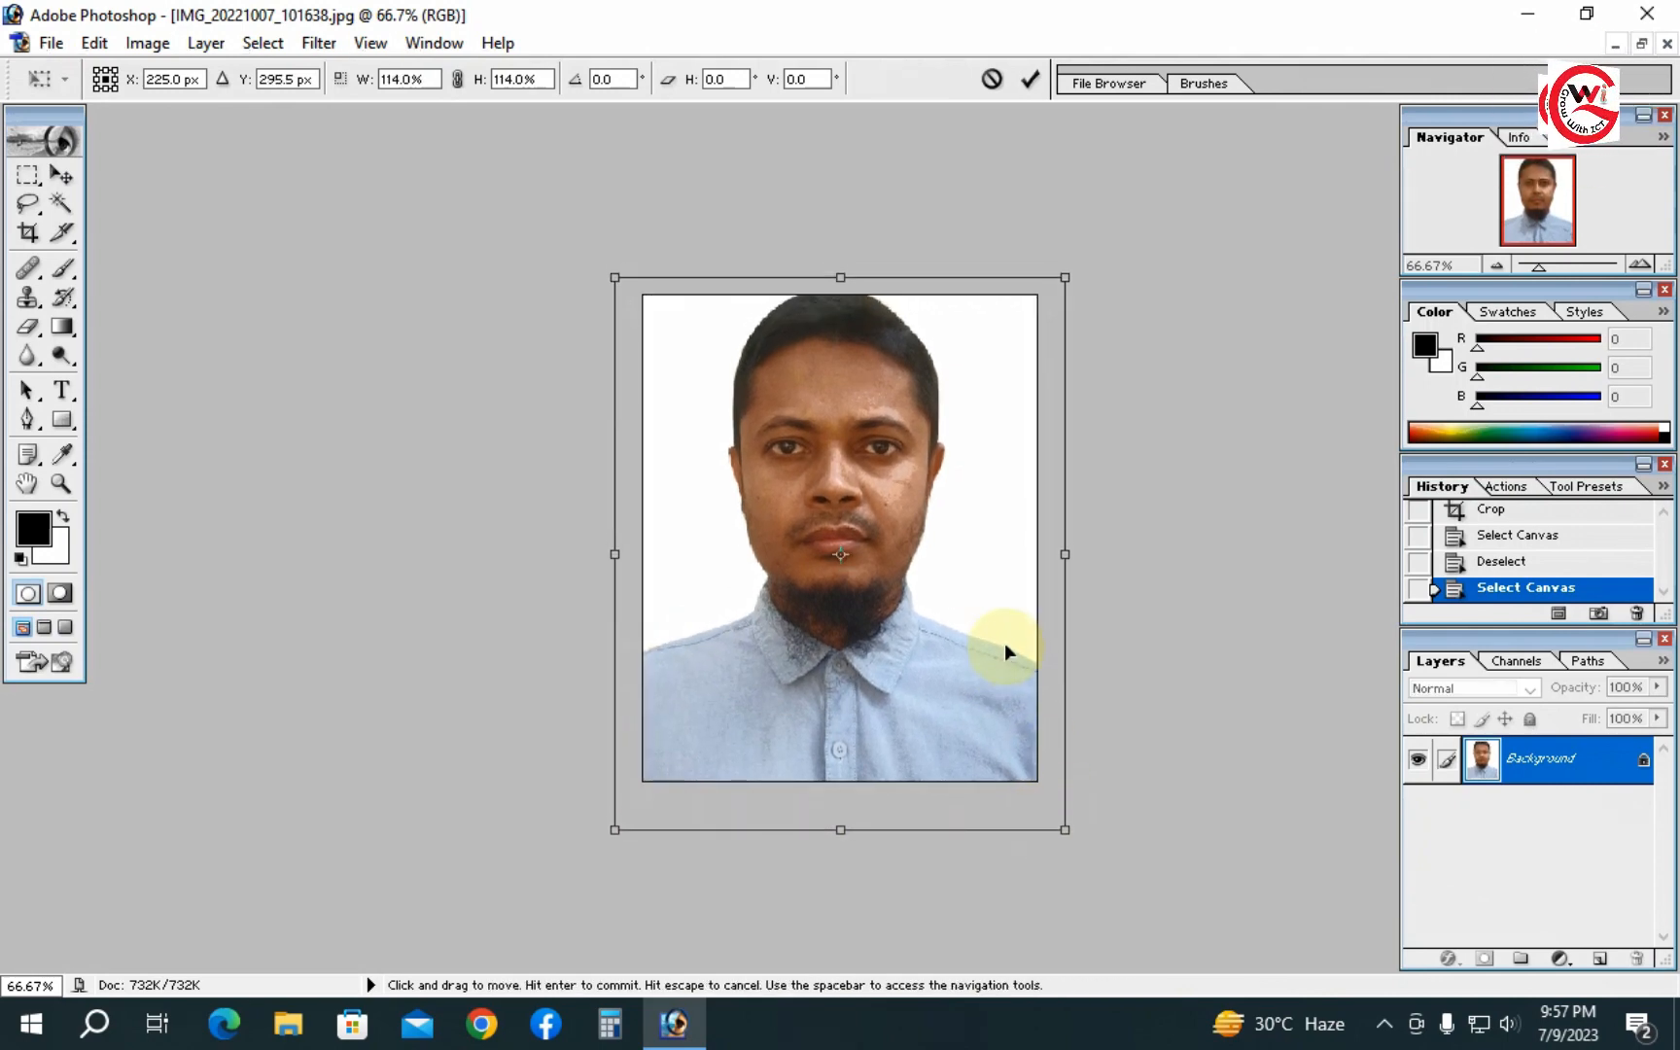
key("Down")
key("Down")
key("Down")
key("Down")
key("Down")
key("Down")
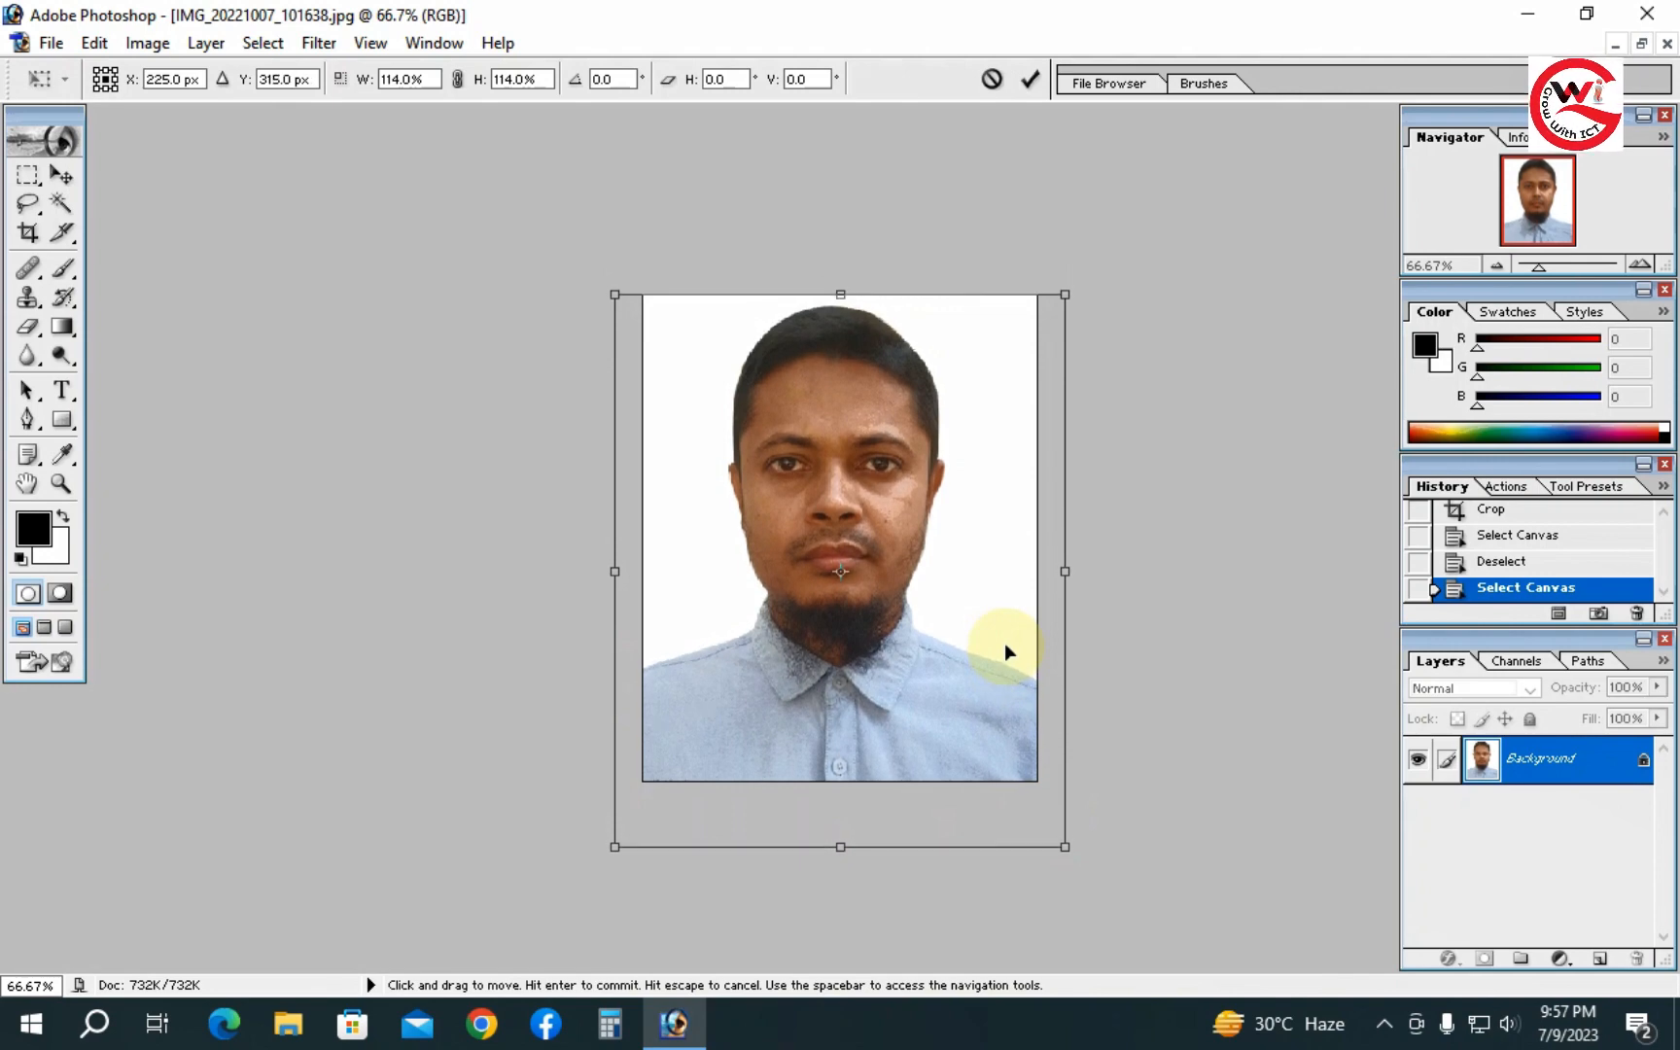
key("Right")
key("Right")
key("Right")
key("Right")
key("Right")
key("Right")
key("Right")
key("Right")
key("Right")
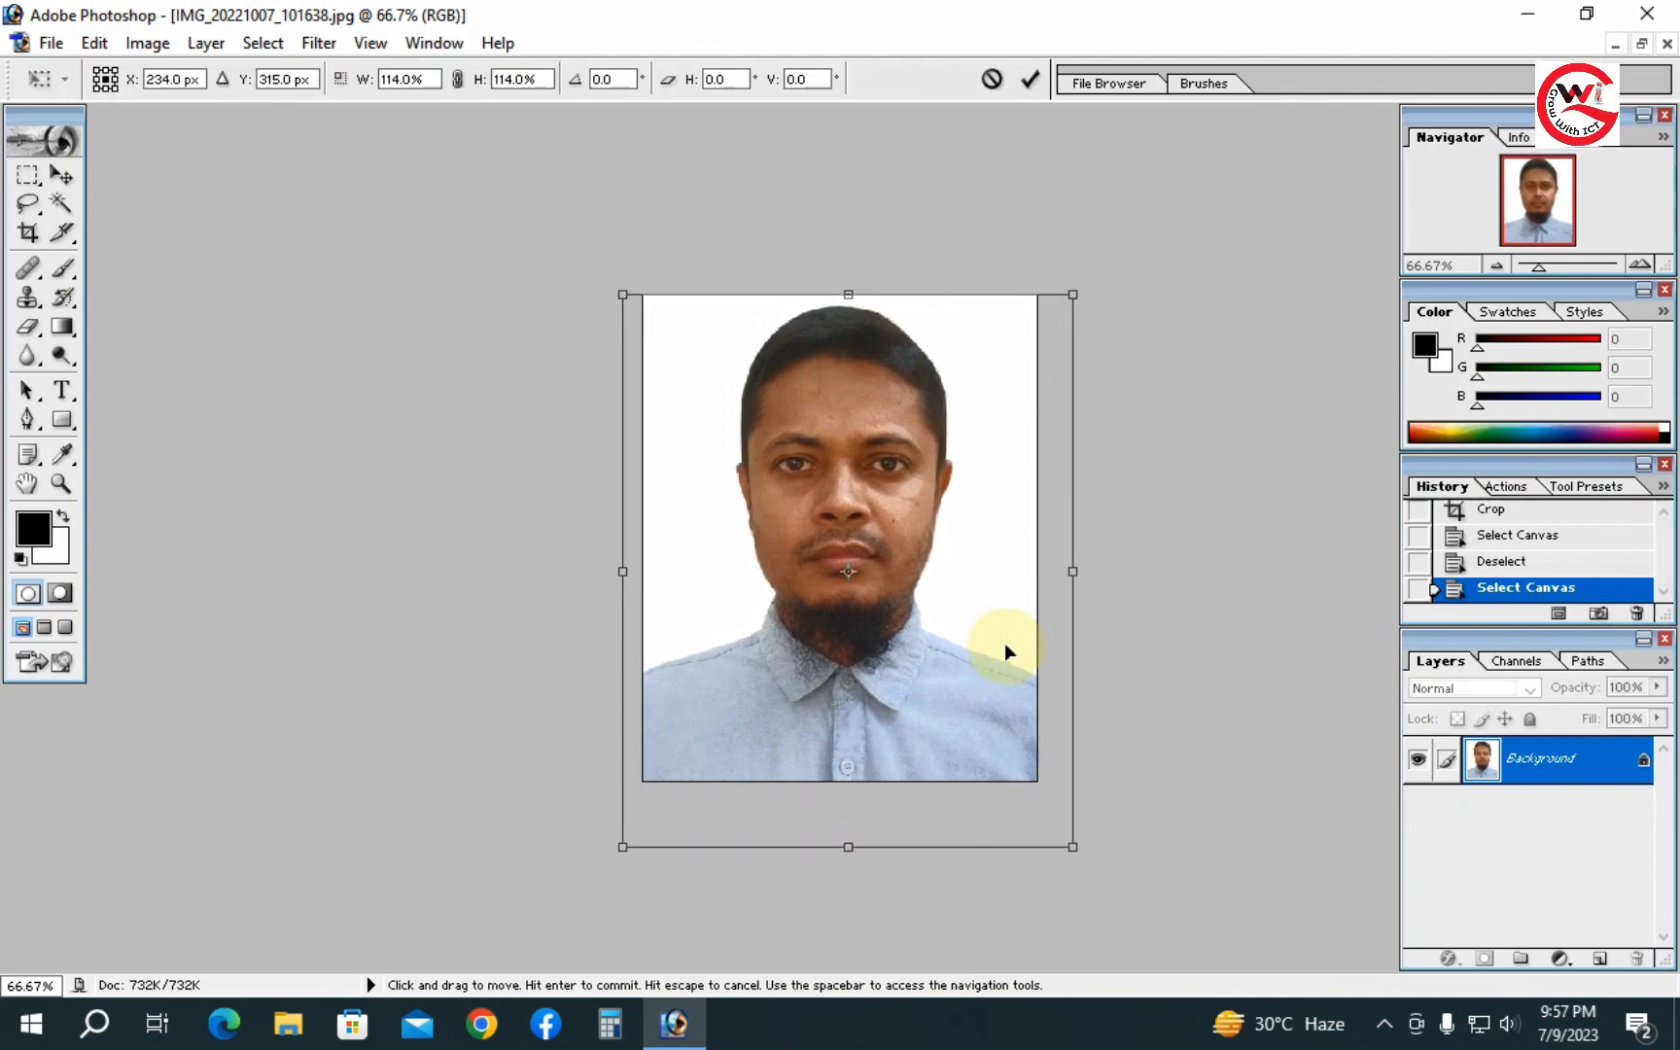
key("Down")
key("Down")
key("Down")
key("Down")
key("Down")
key("Down")
key("Down")
key("Down")
key("Down")
key("Down")
key("Down")
key("Down")
key("Down")
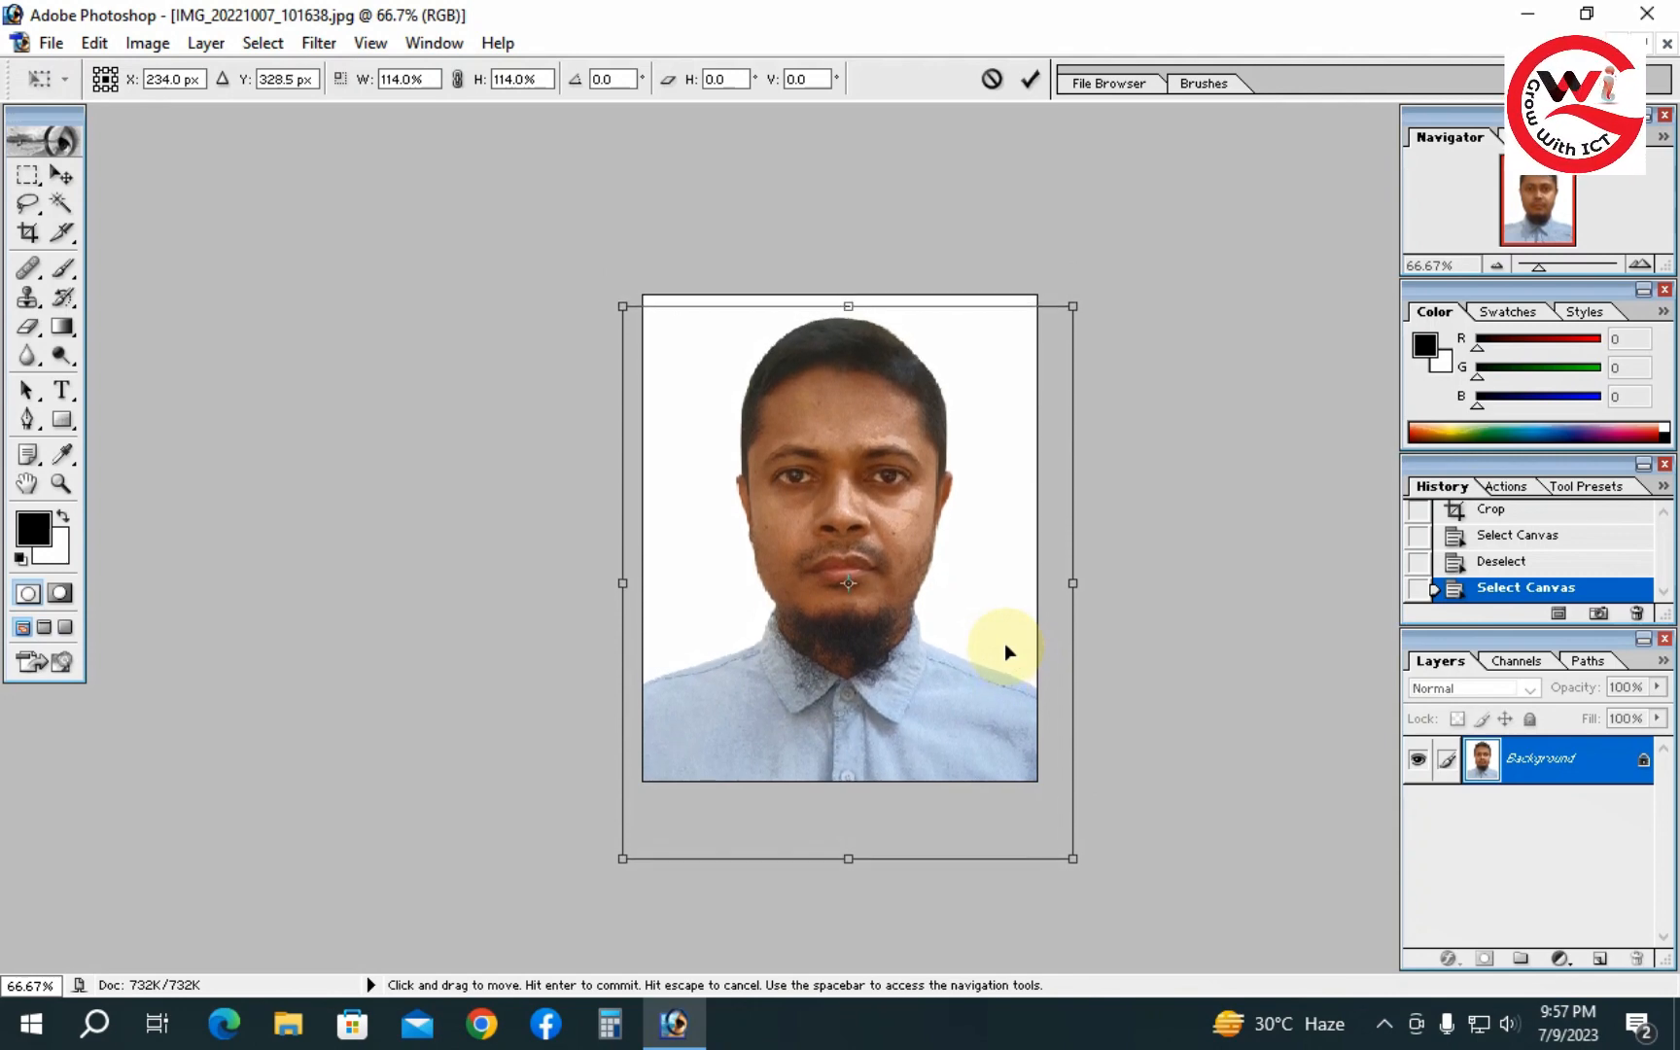
key("Return")
key("c")
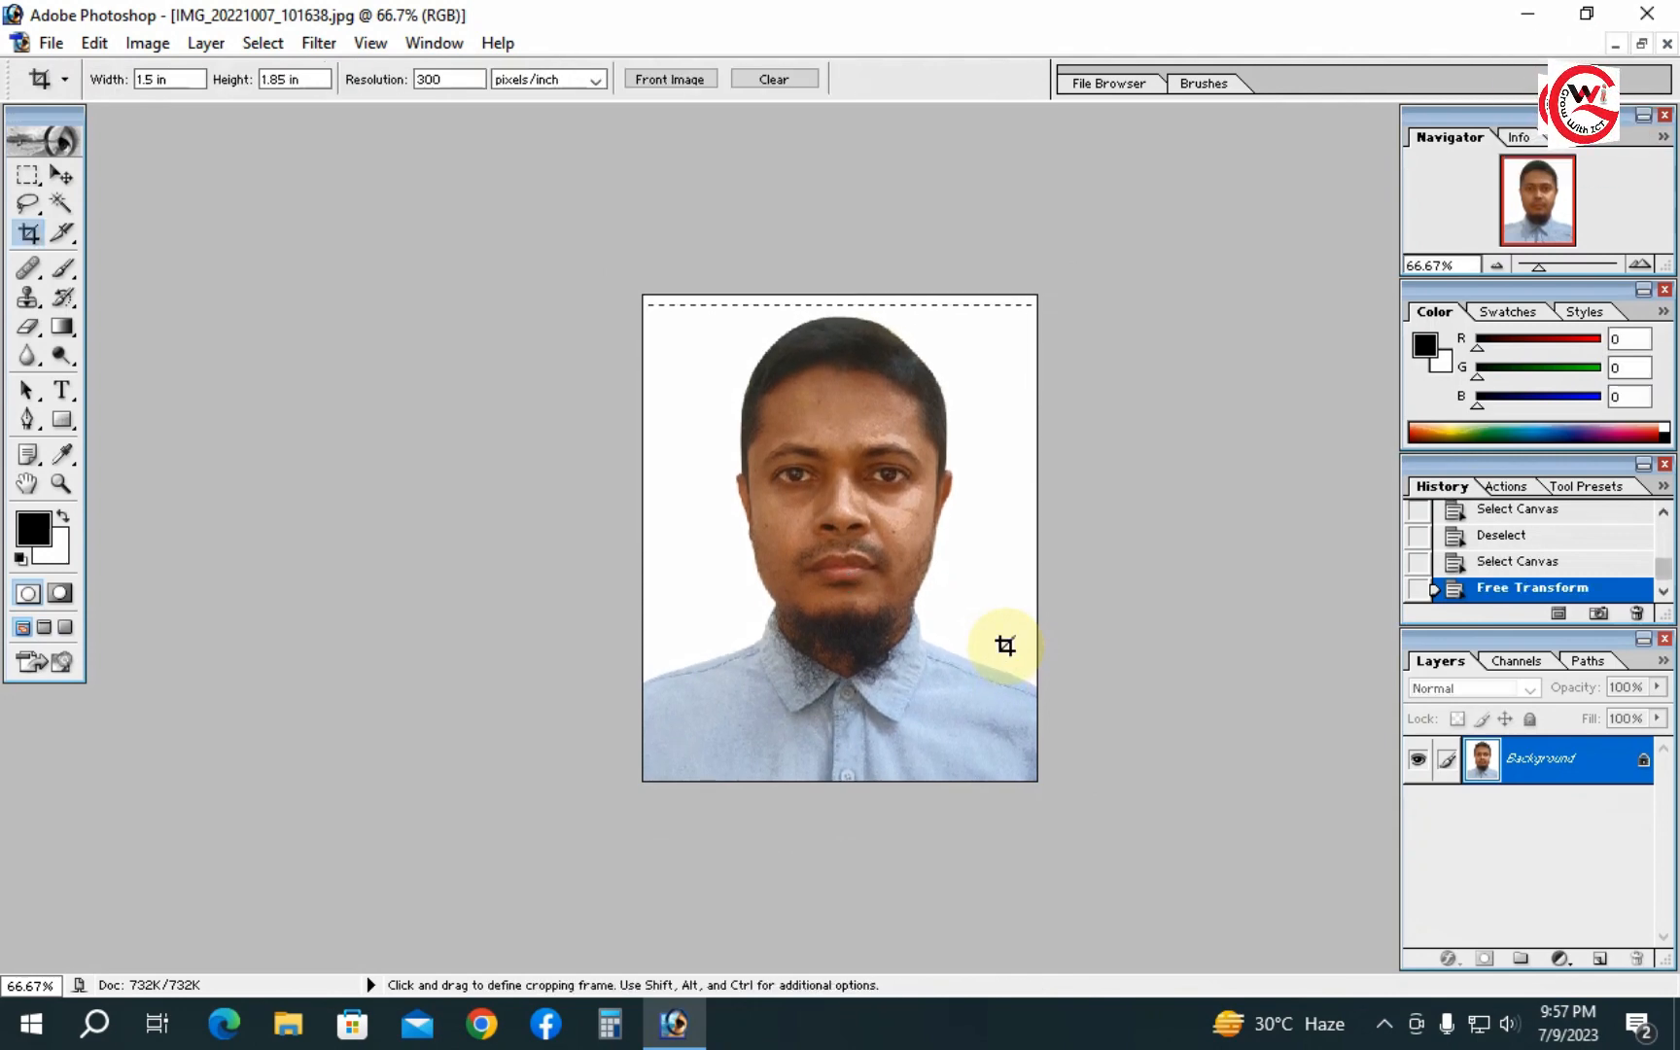
- Crop the canvas again at 1.5 by 1.85 in to trim the enlarged image to the frame
left_click(659, 260)
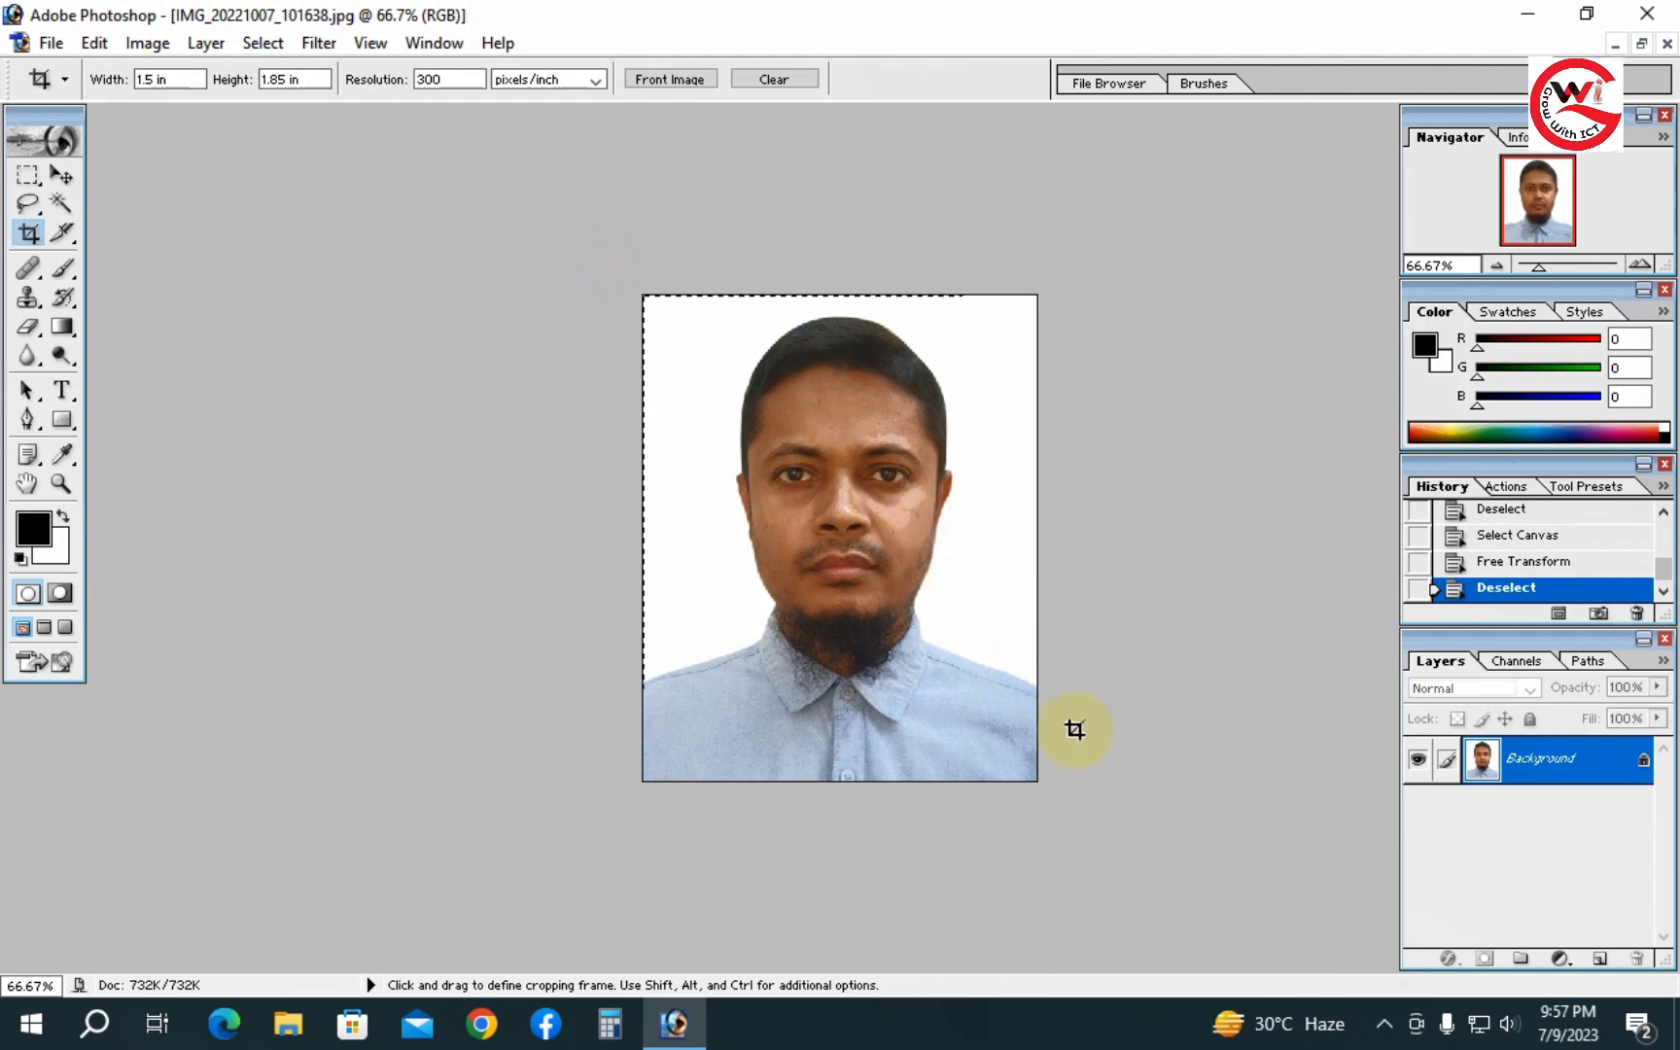
left_click_drag(1074, 729, 1181, 844)
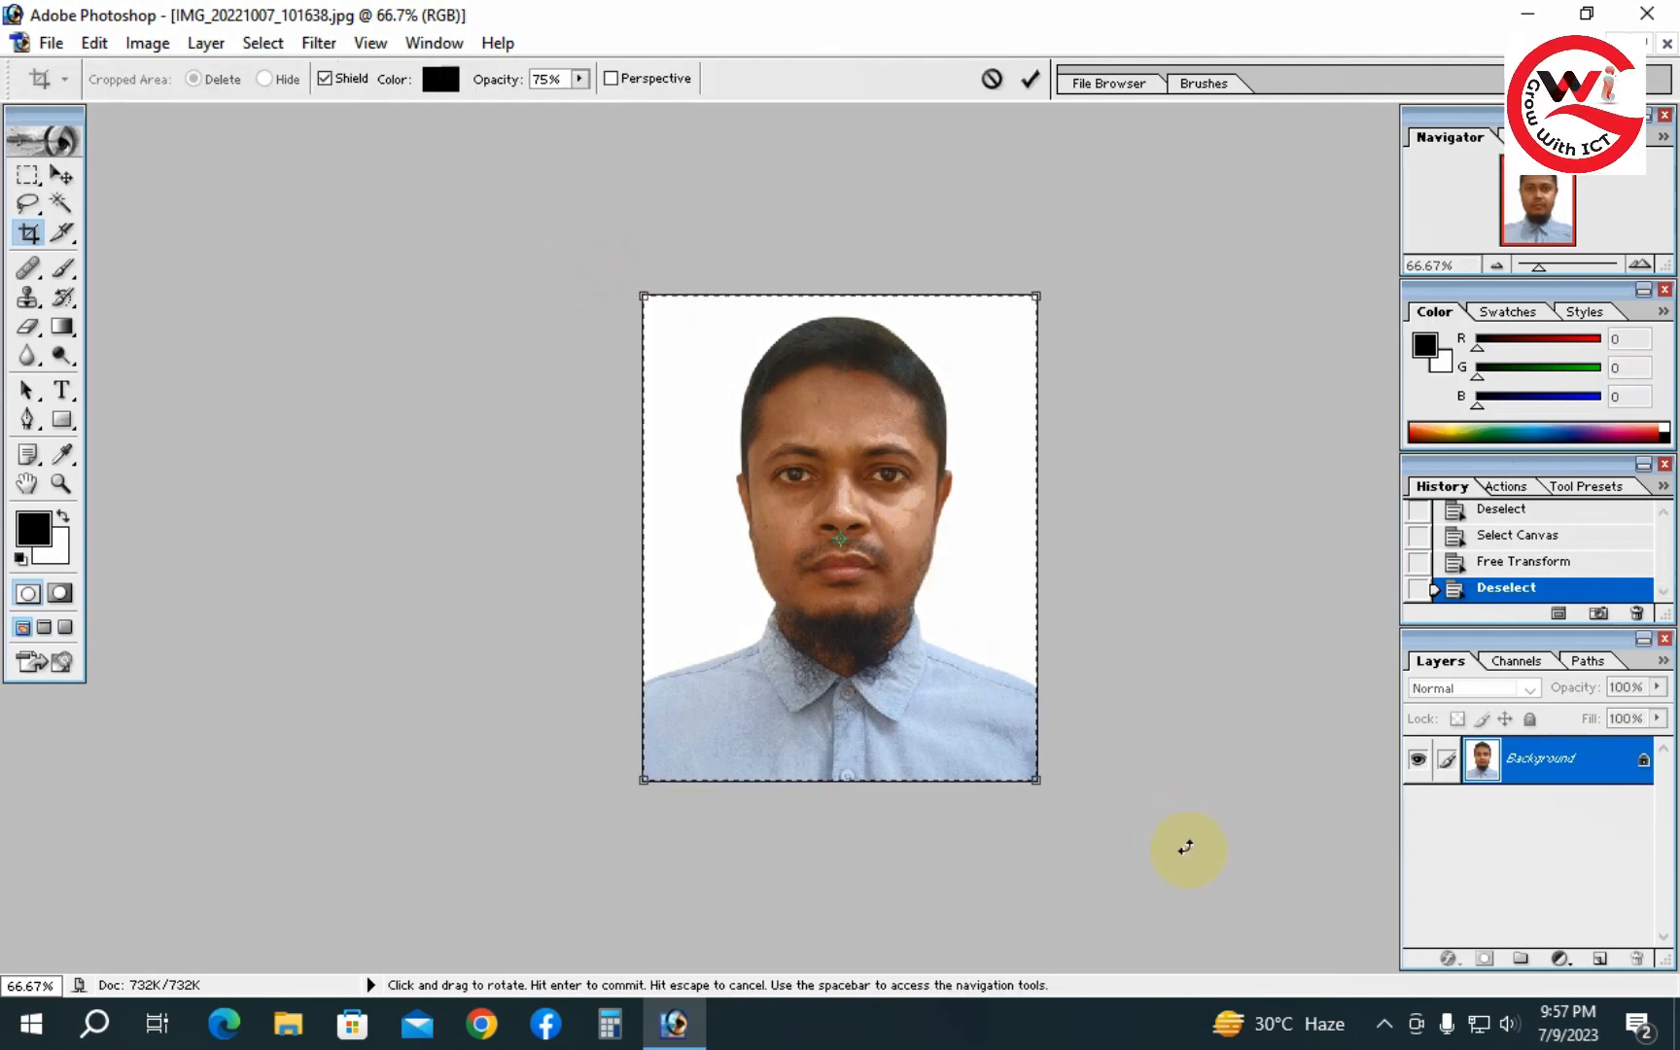
left_click(35, 232)
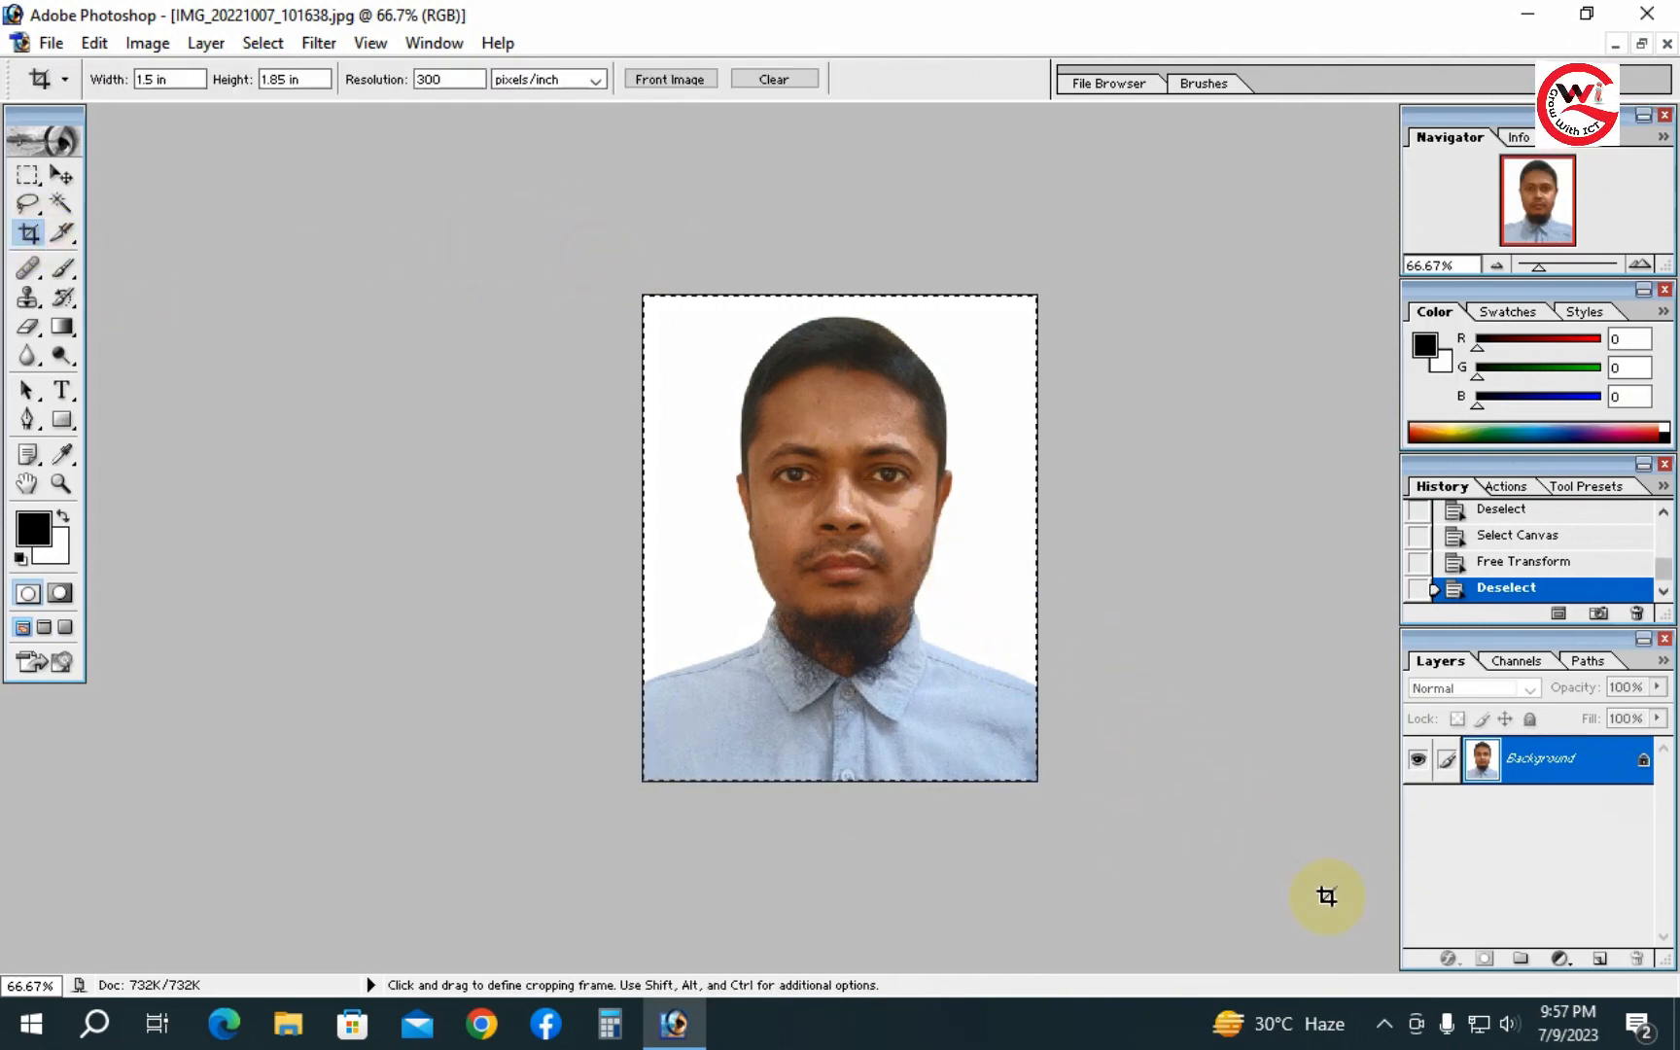
left_click_drag(1327, 897, 1327, 895)
key("Return")
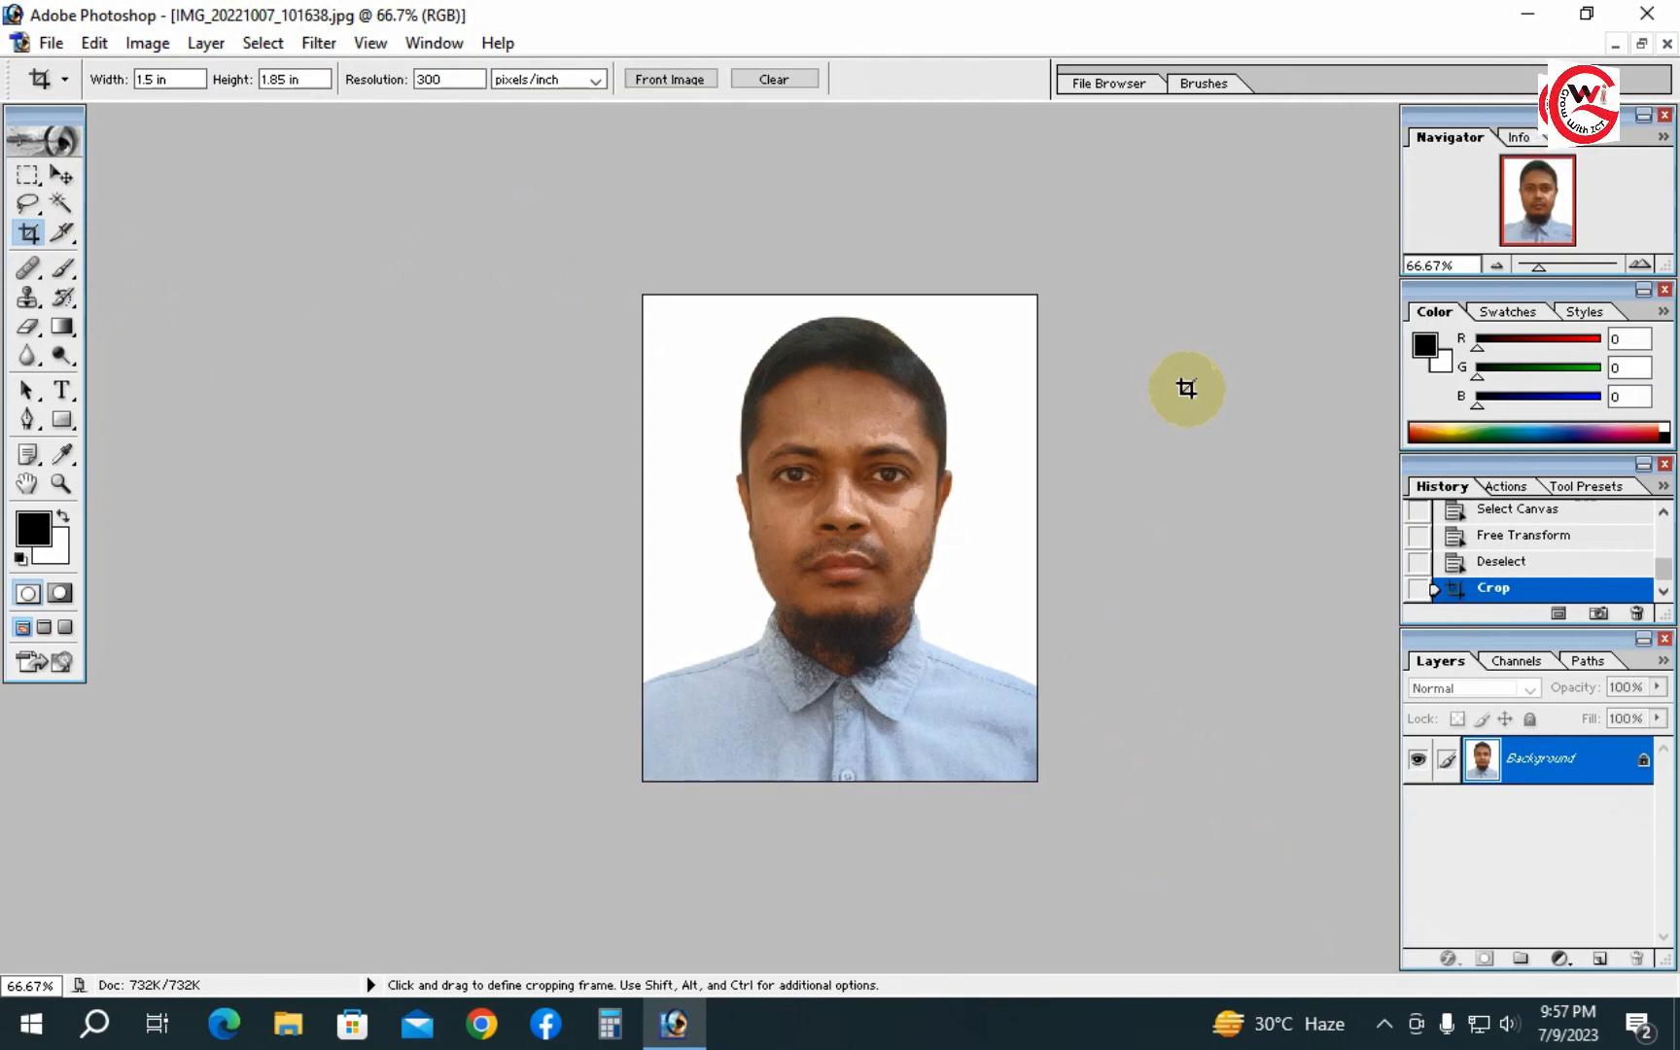
- Zoom in on the face and back out to check the framing of the cropped photo
left_click(837, 554, "ctrl")
left_click(837, 552, "ctrl")
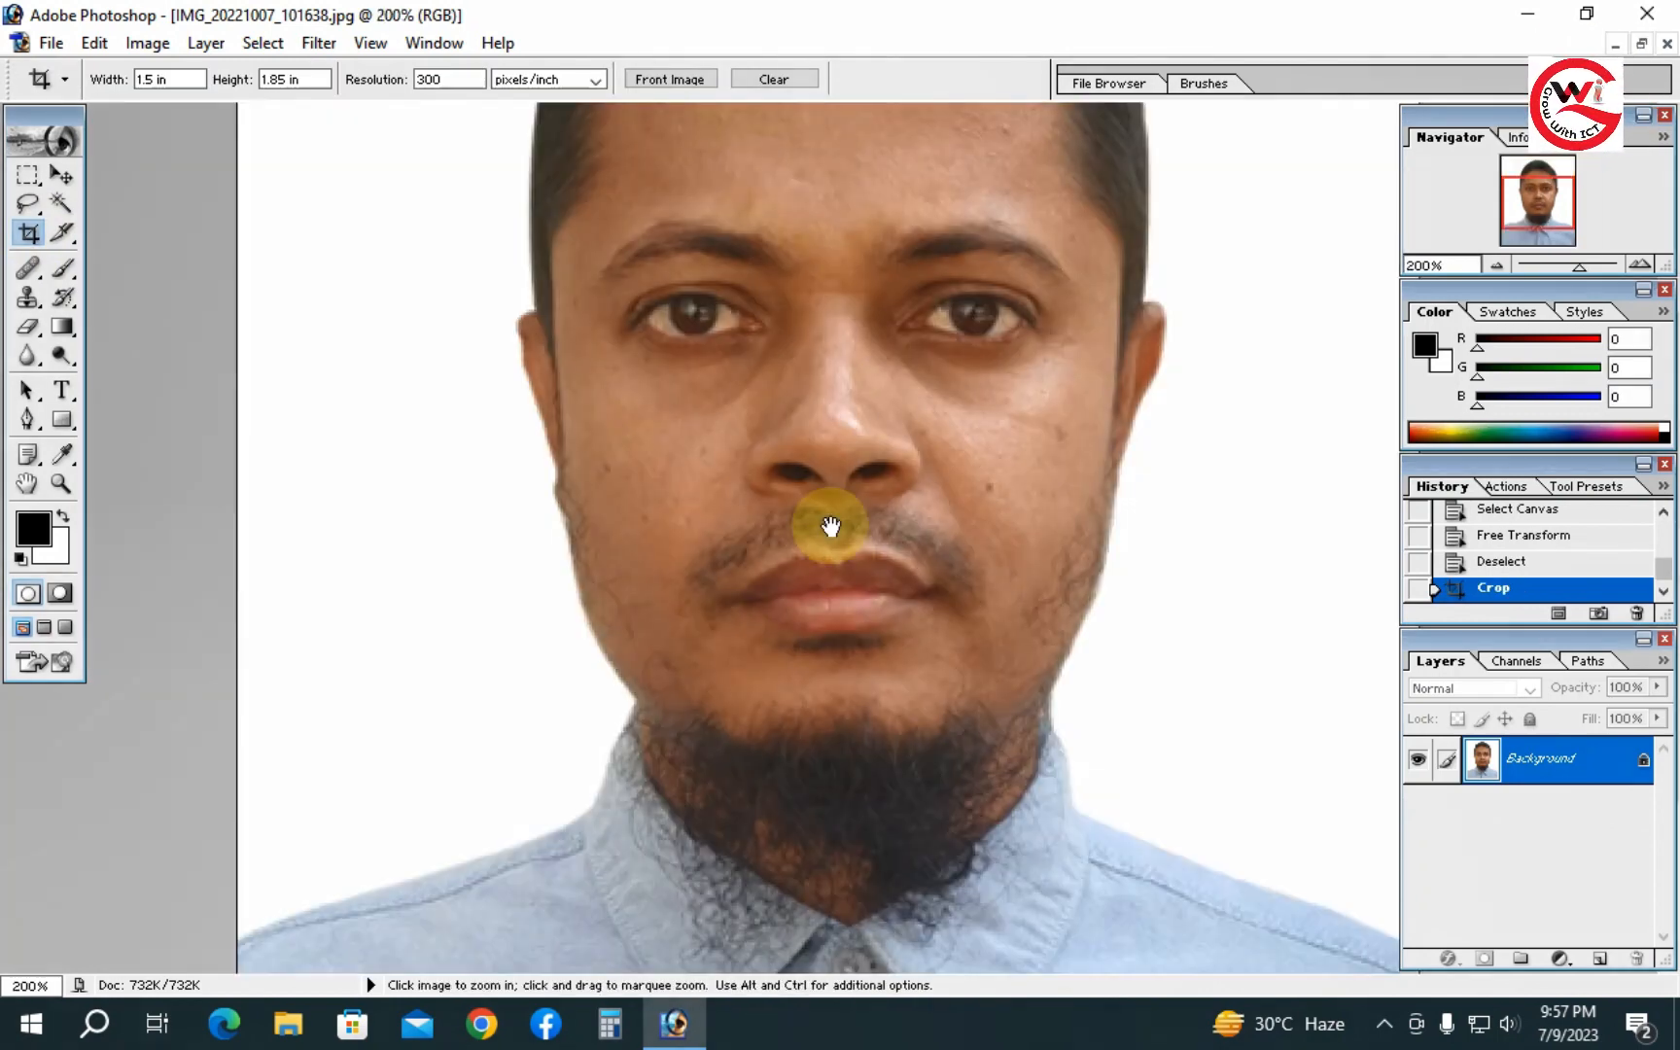
left_click_drag(831, 526, 949, 902)
left_click(894, 580, "alt")
left_click(893, 580, "alt")
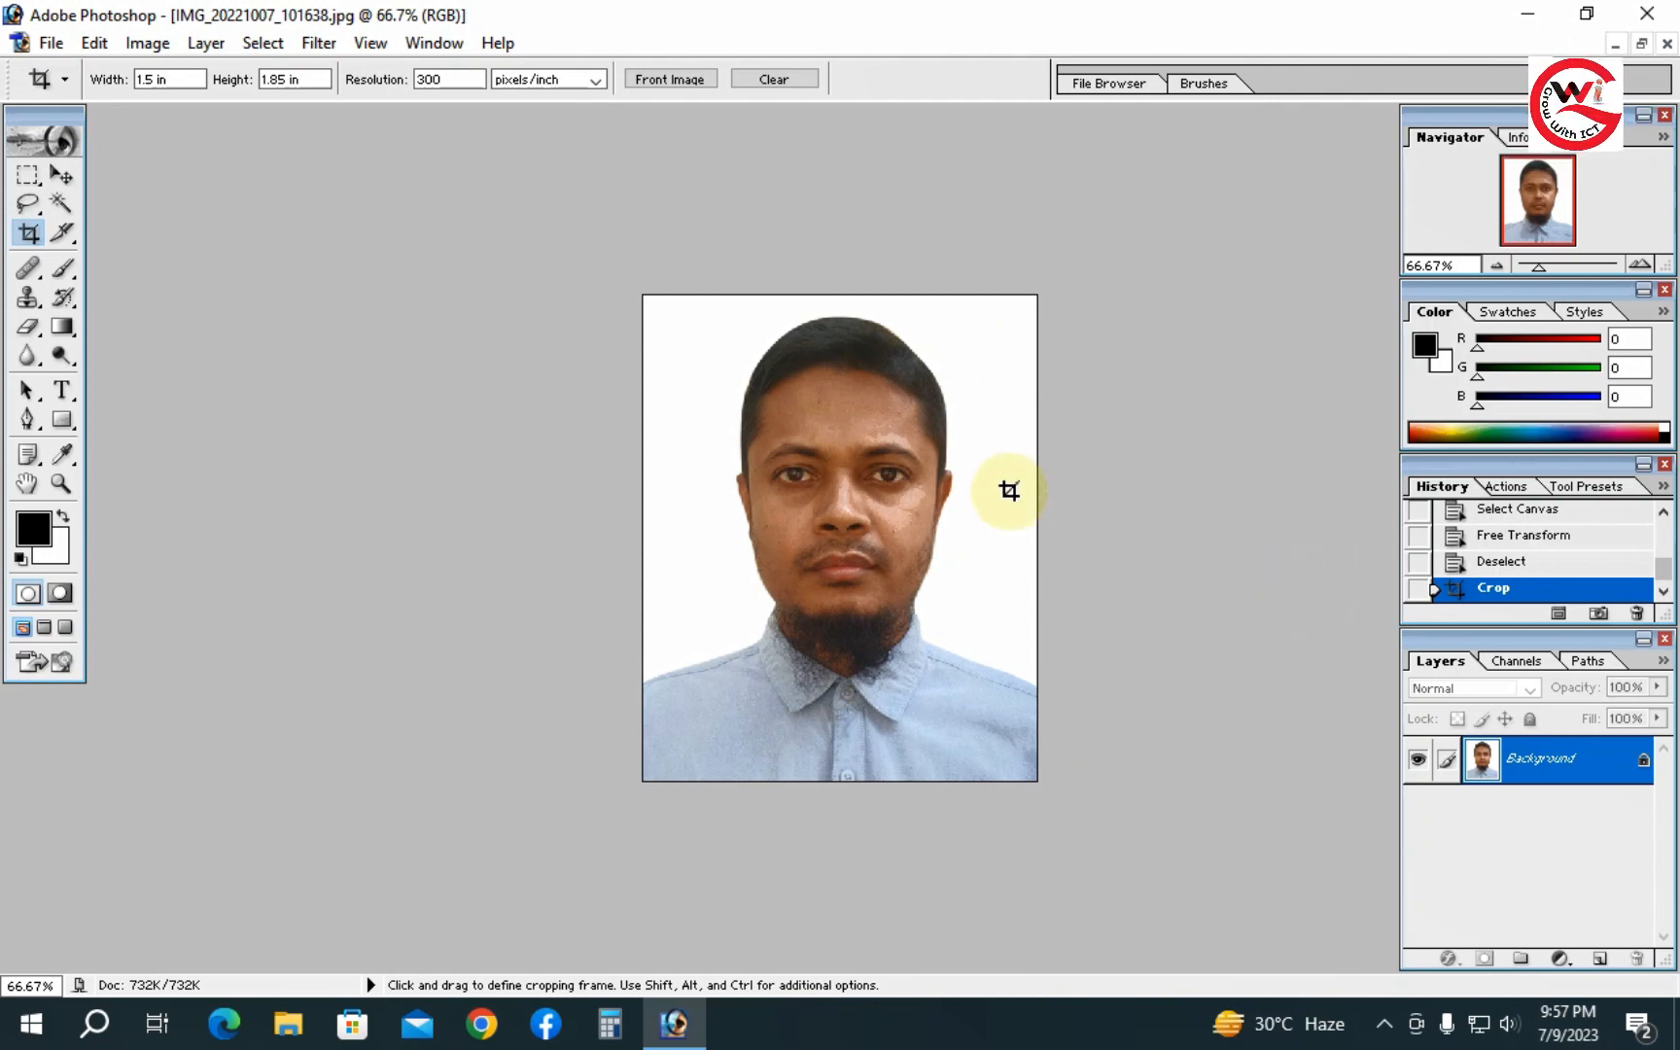
key("ctrl")
key("ctrl+m")
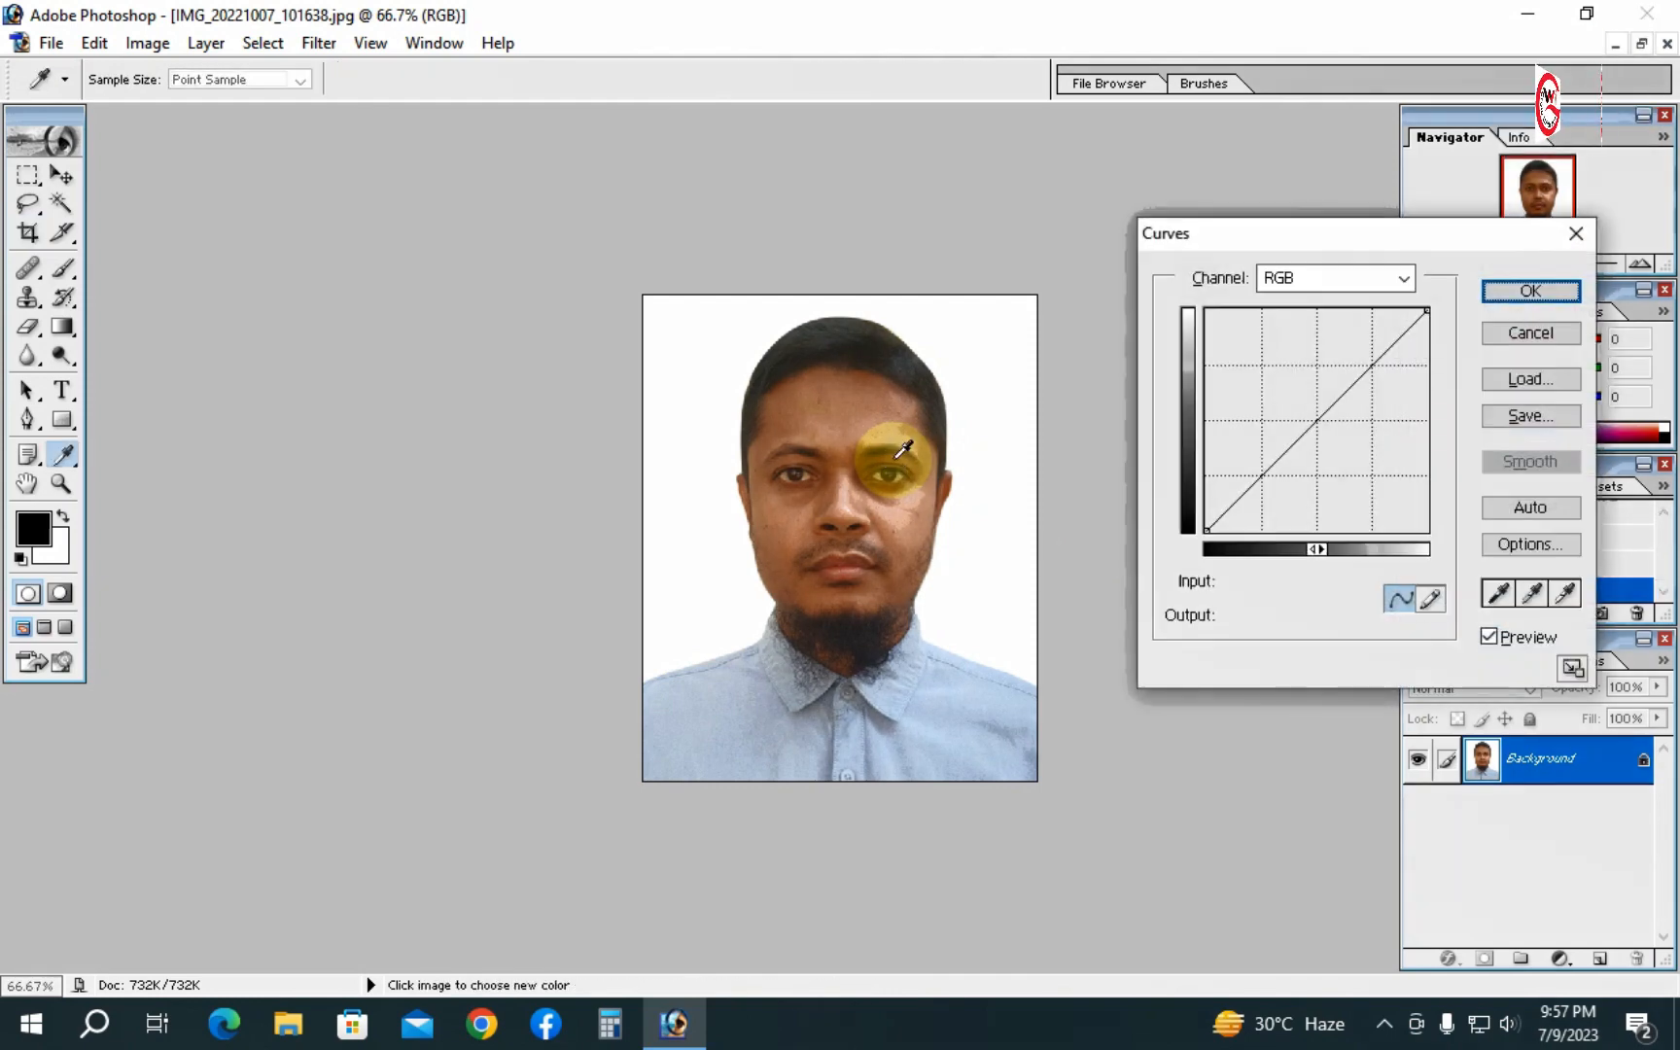
key("Escape")
- Examine the face at several magnifications, zooming in and out around the nose and mouth
left_click(892, 495, "ctrl+alt")
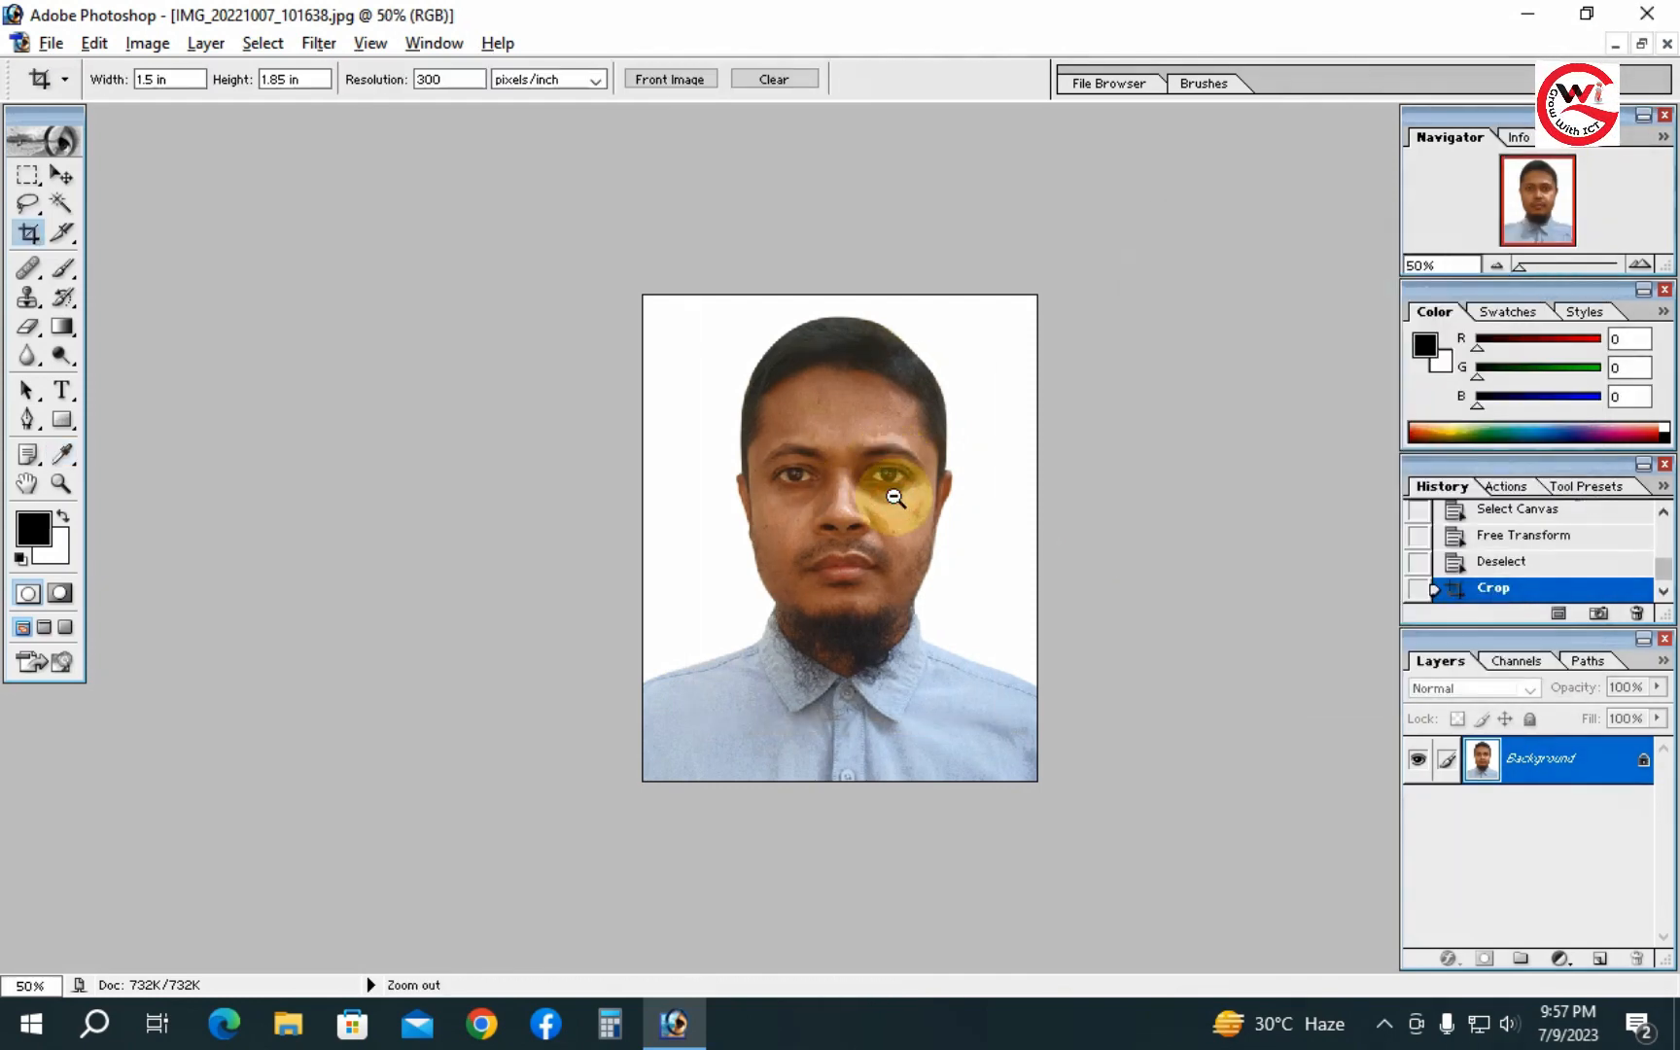
left_click(893, 495, "ctrl")
left_click(892, 495, "ctrl")
left_click(823, 507, "ctrl")
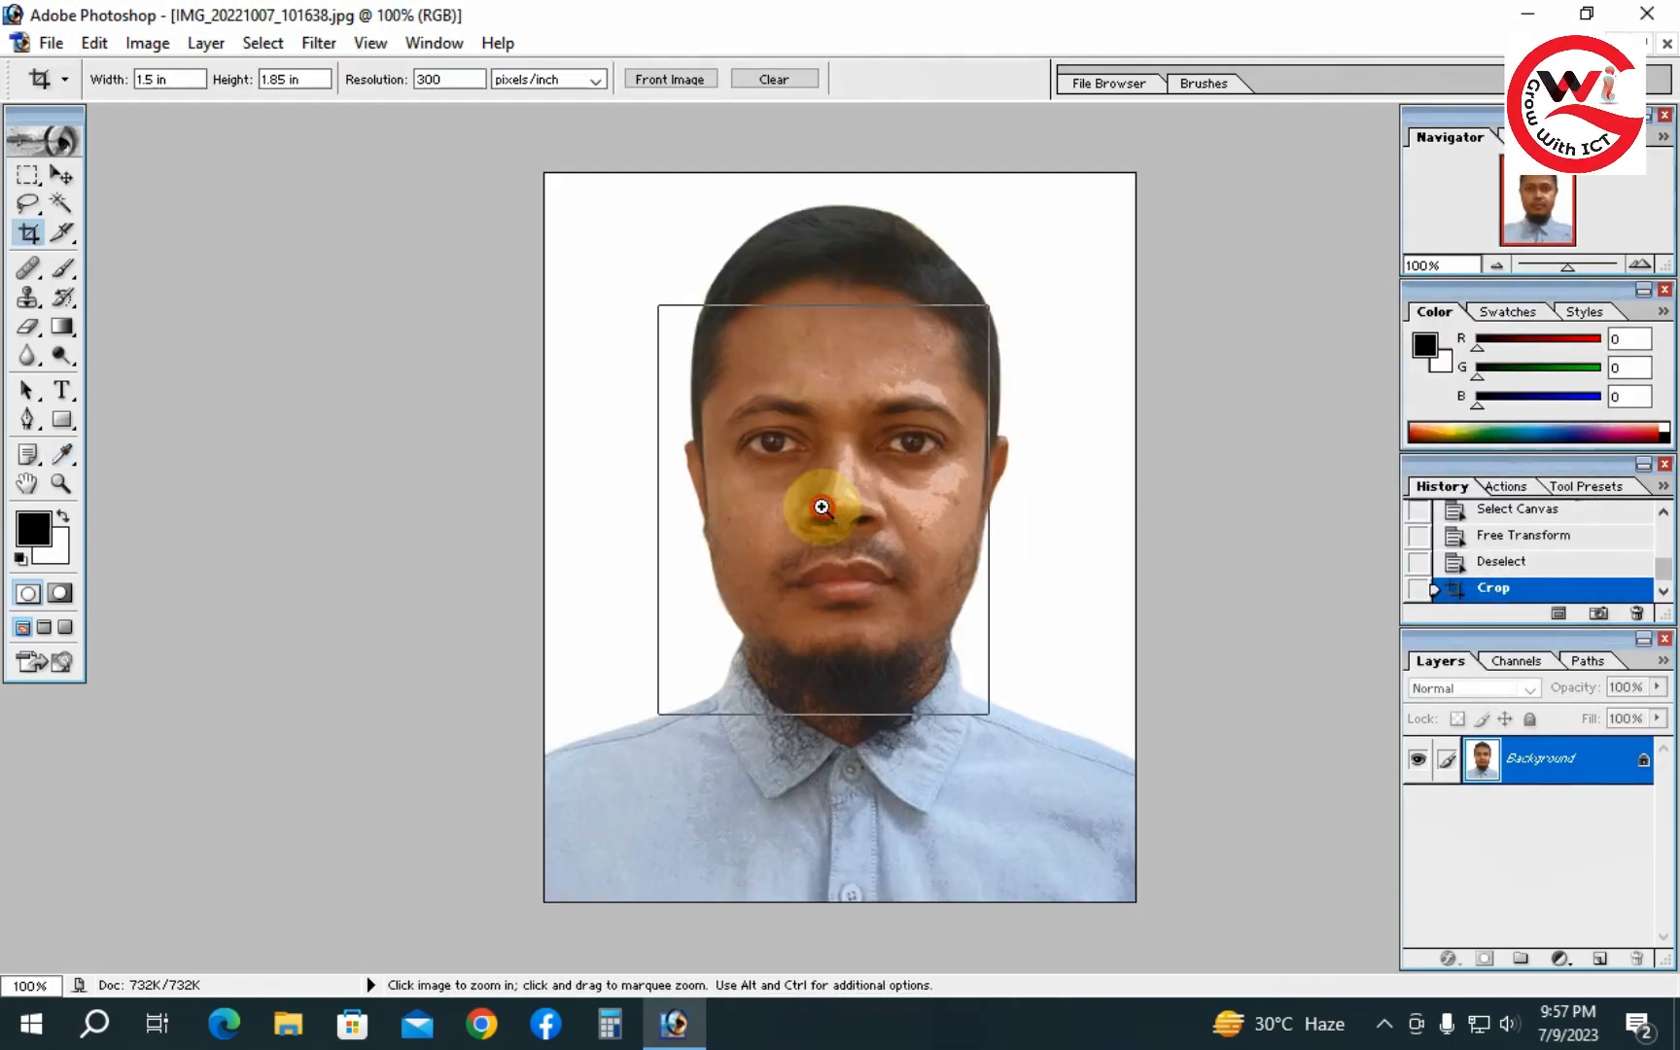
left_click_drag(843, 430, 857, 668)
left_click(824, 486, "ctrl+alt")
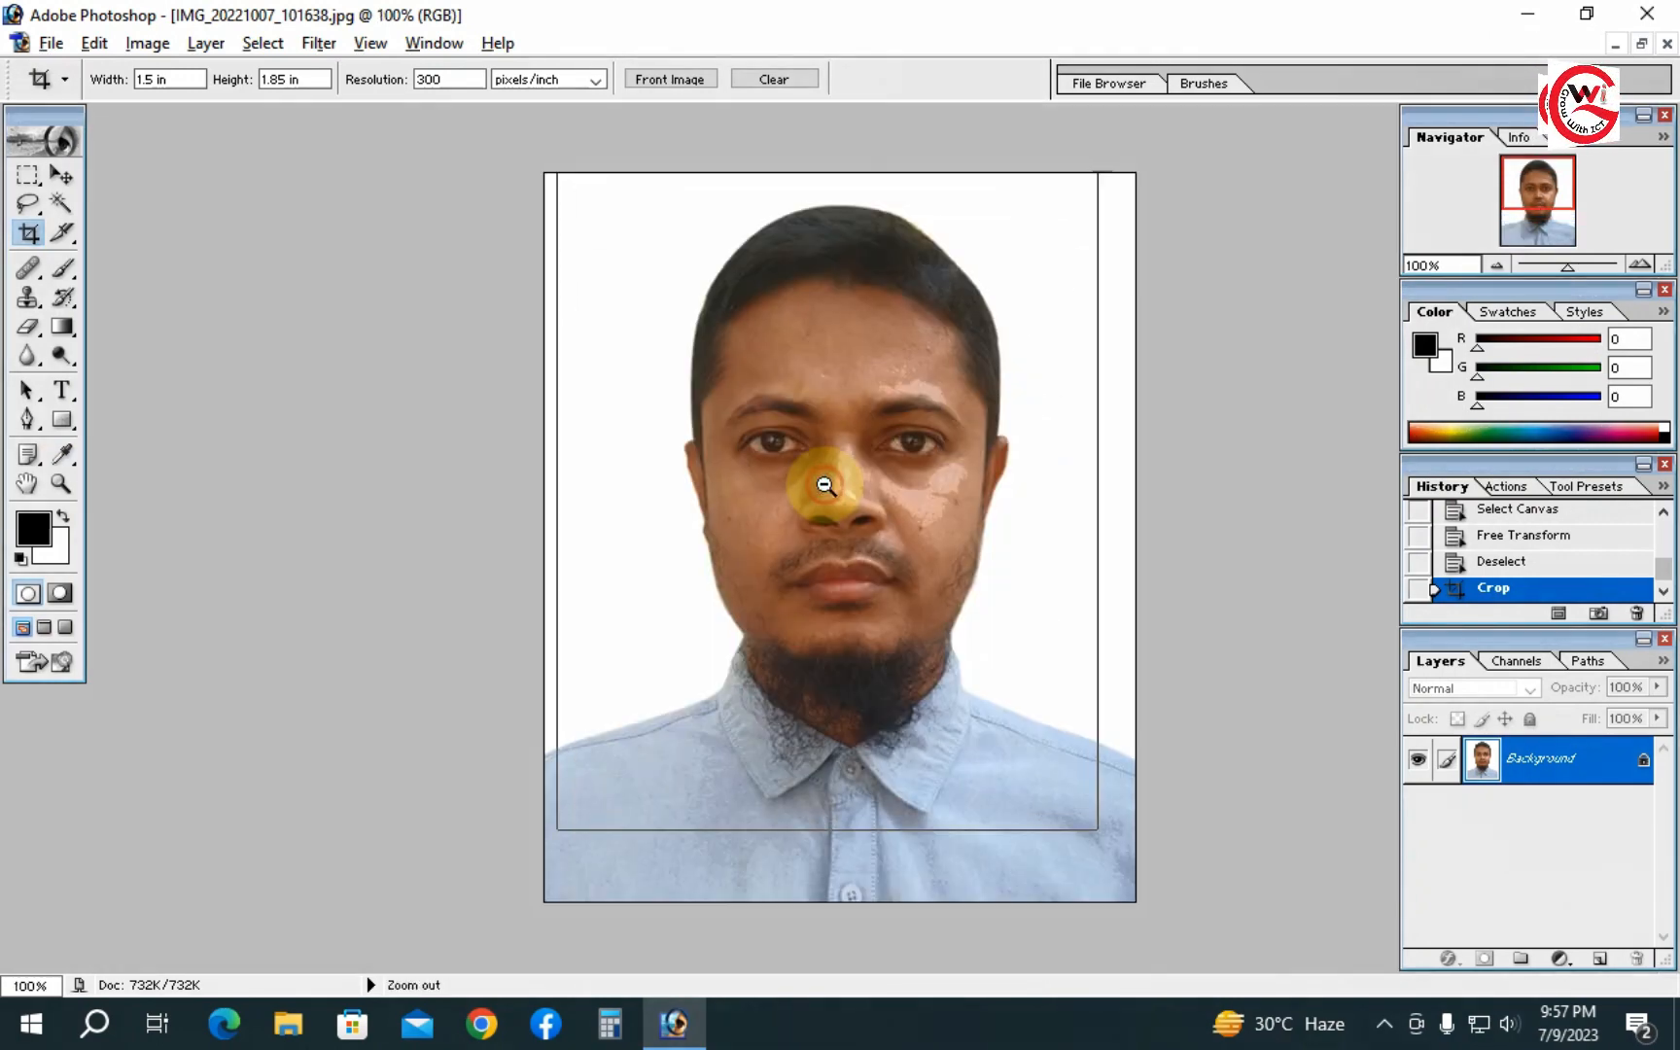
left_click(825, 485, "ctrl+alt")
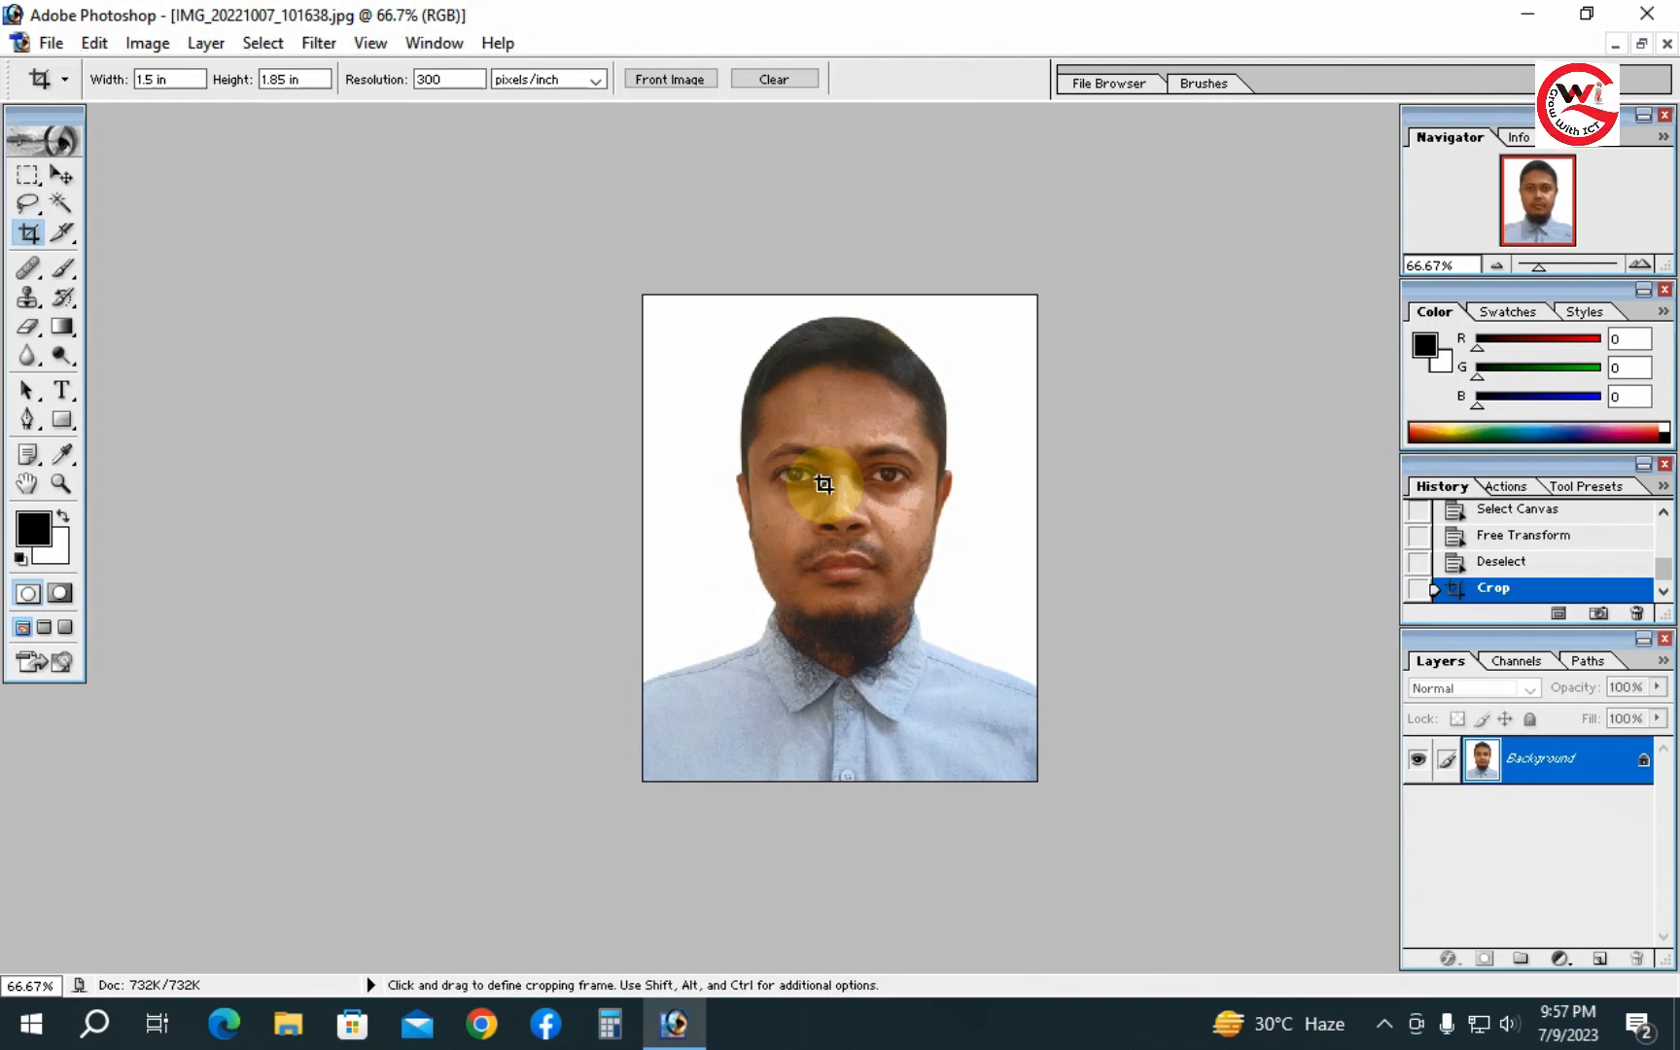
left_click(861, 525, "ctrl")
left_click(869, 525, "ctrl")
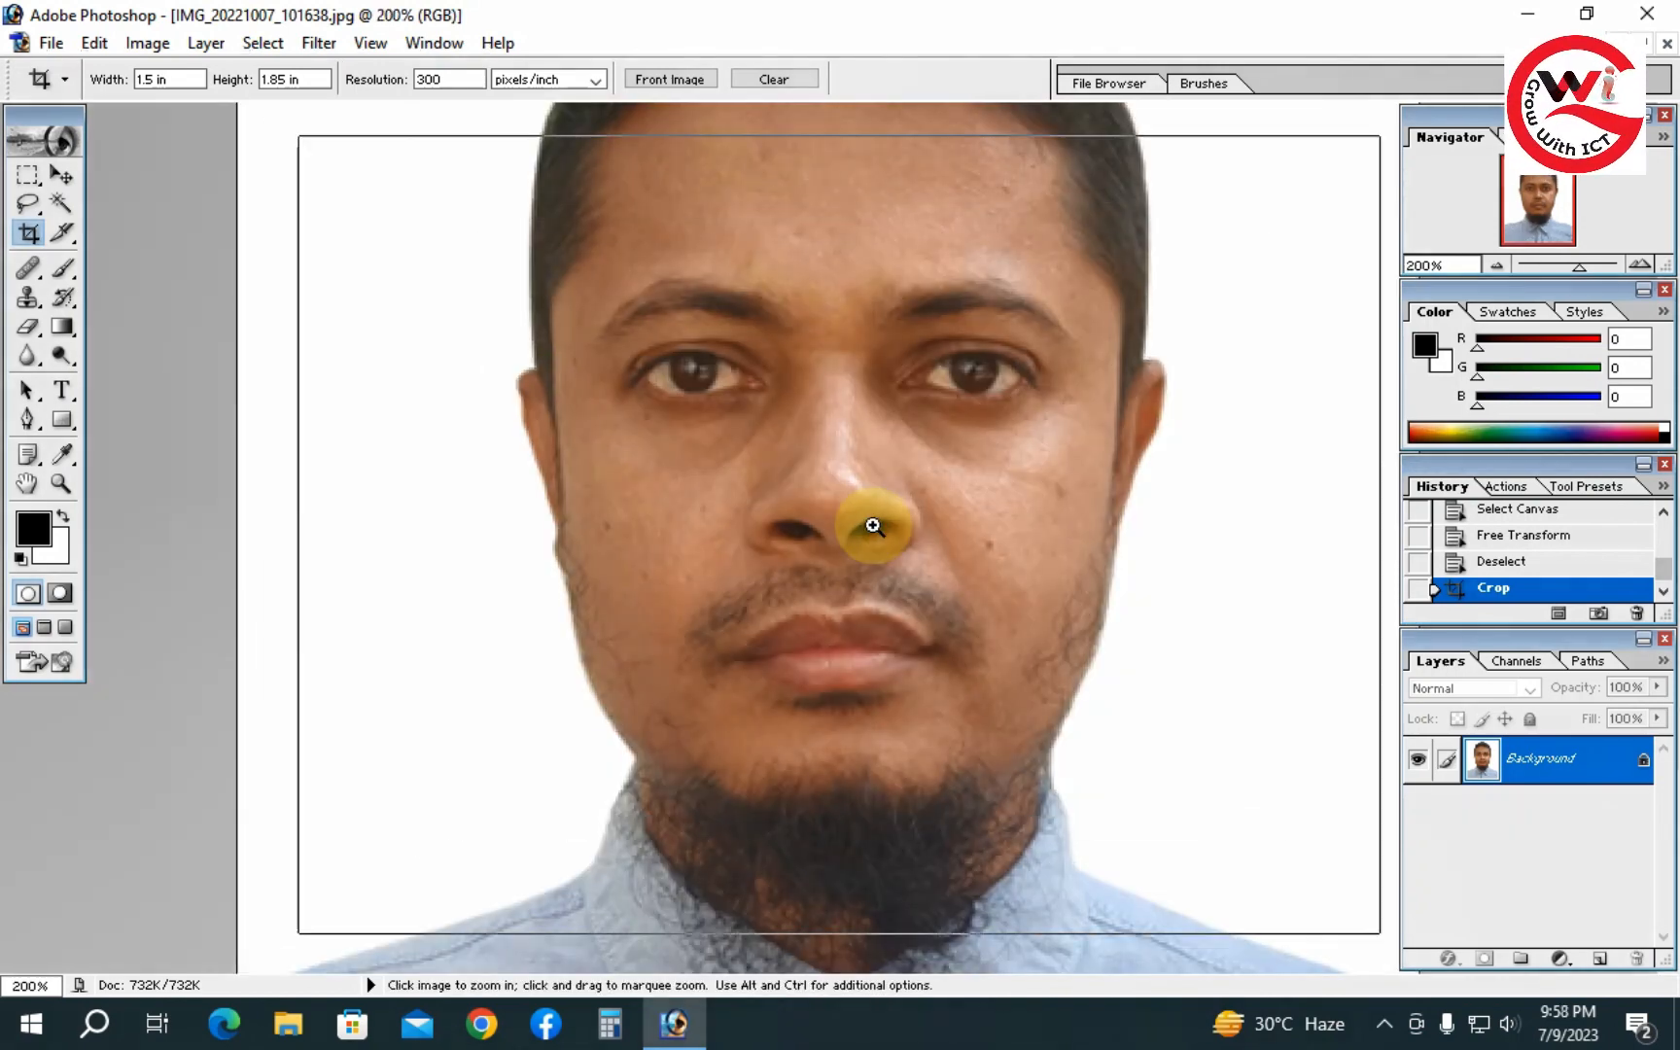
left_click(856, 526, "ctrl")
left_click_drag(836, 526, 854, 675)
left_click(854, 543, "ctrl+alt")
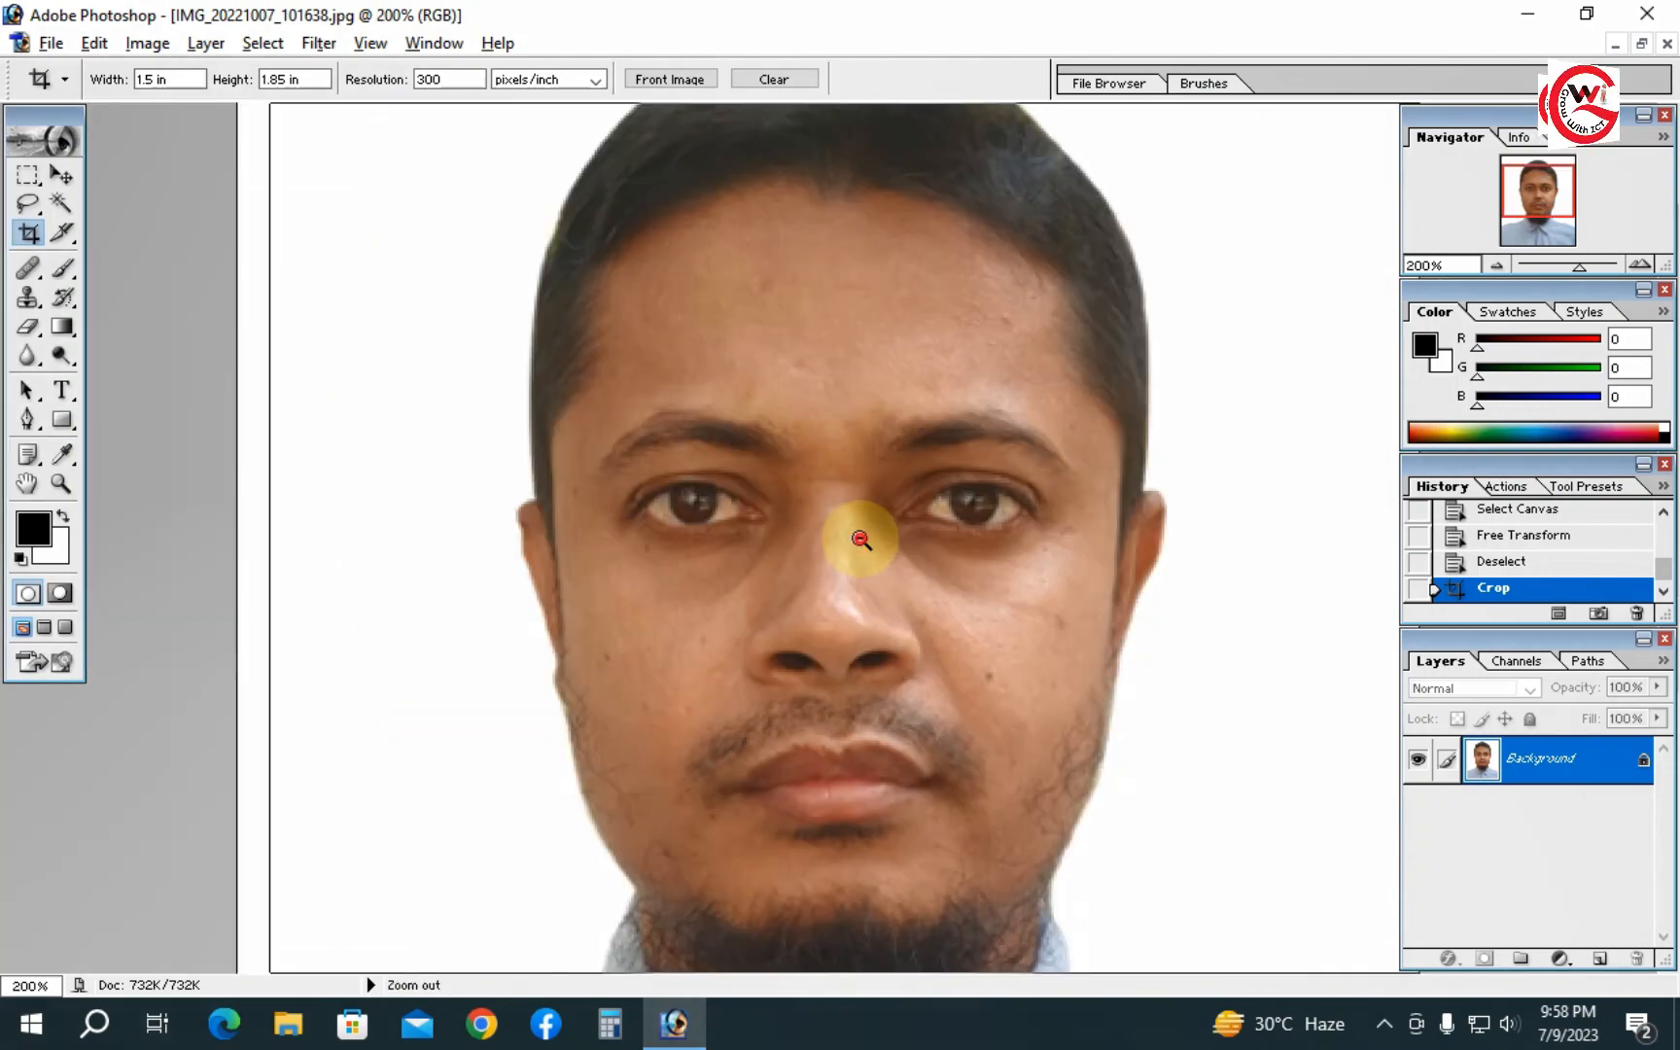
left_click(860, 539, "ctrl+alt")
left_click(860, 539, "ctrl+alt")
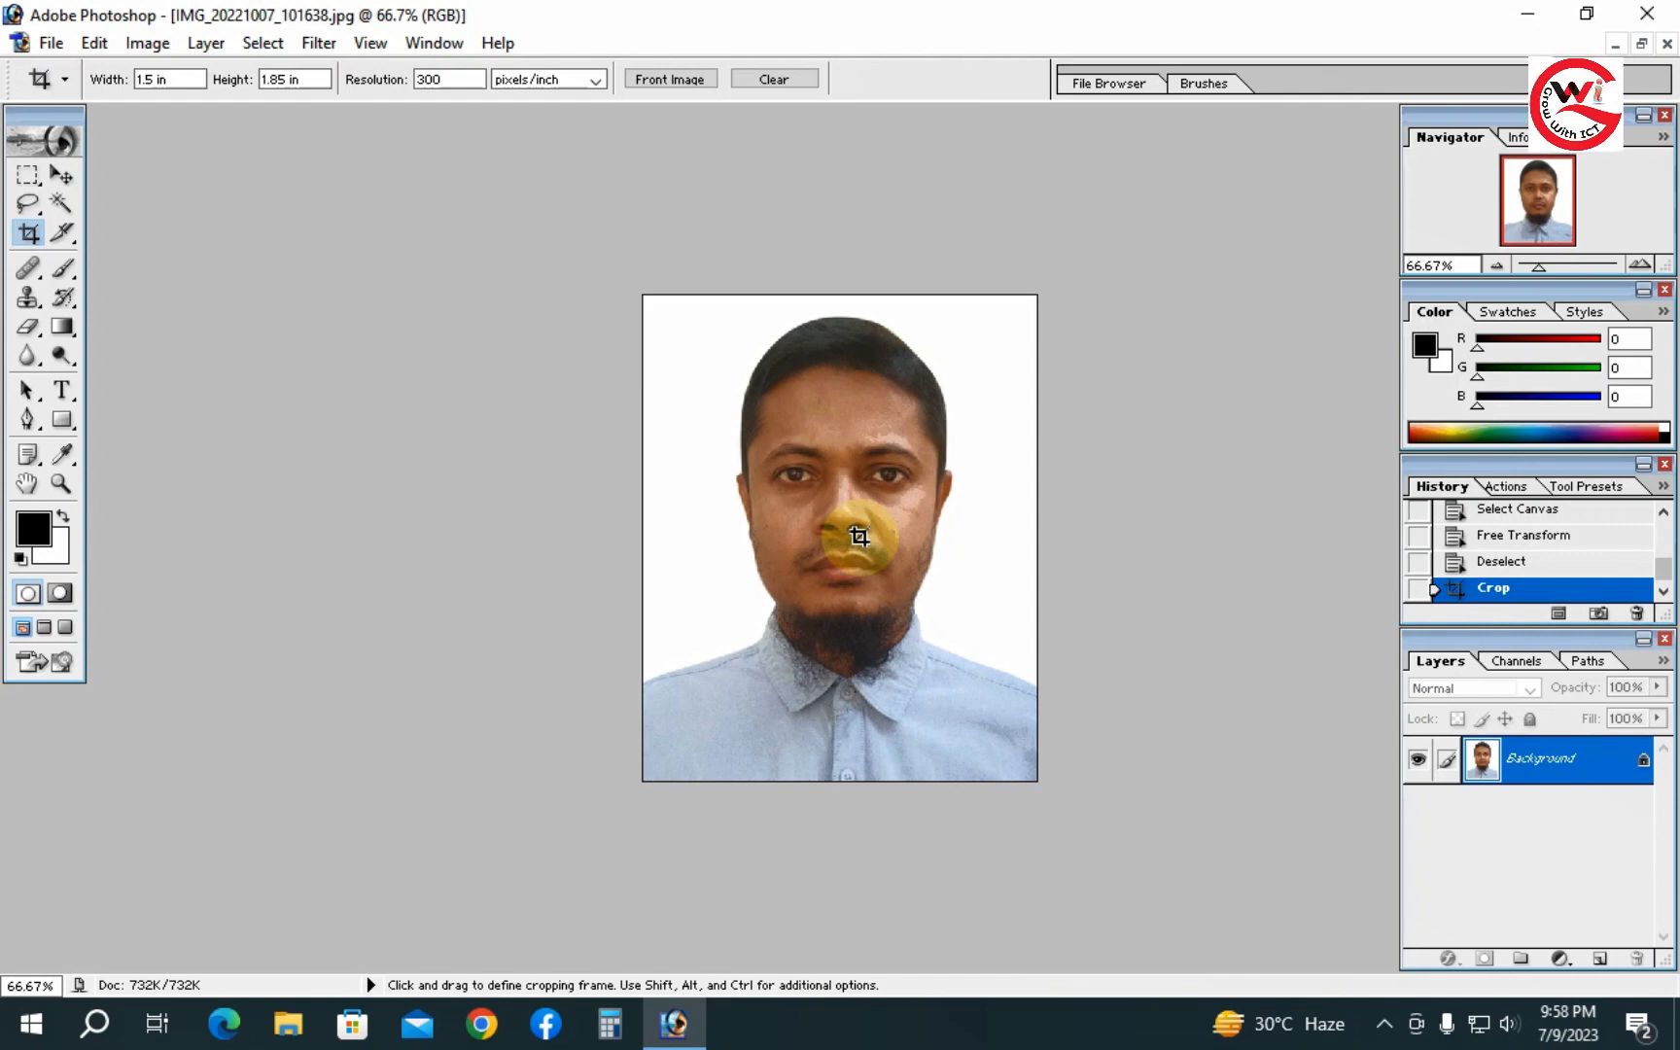
left_click(872, 491, "ctrl")
left_click(872, 492, "ctrl")
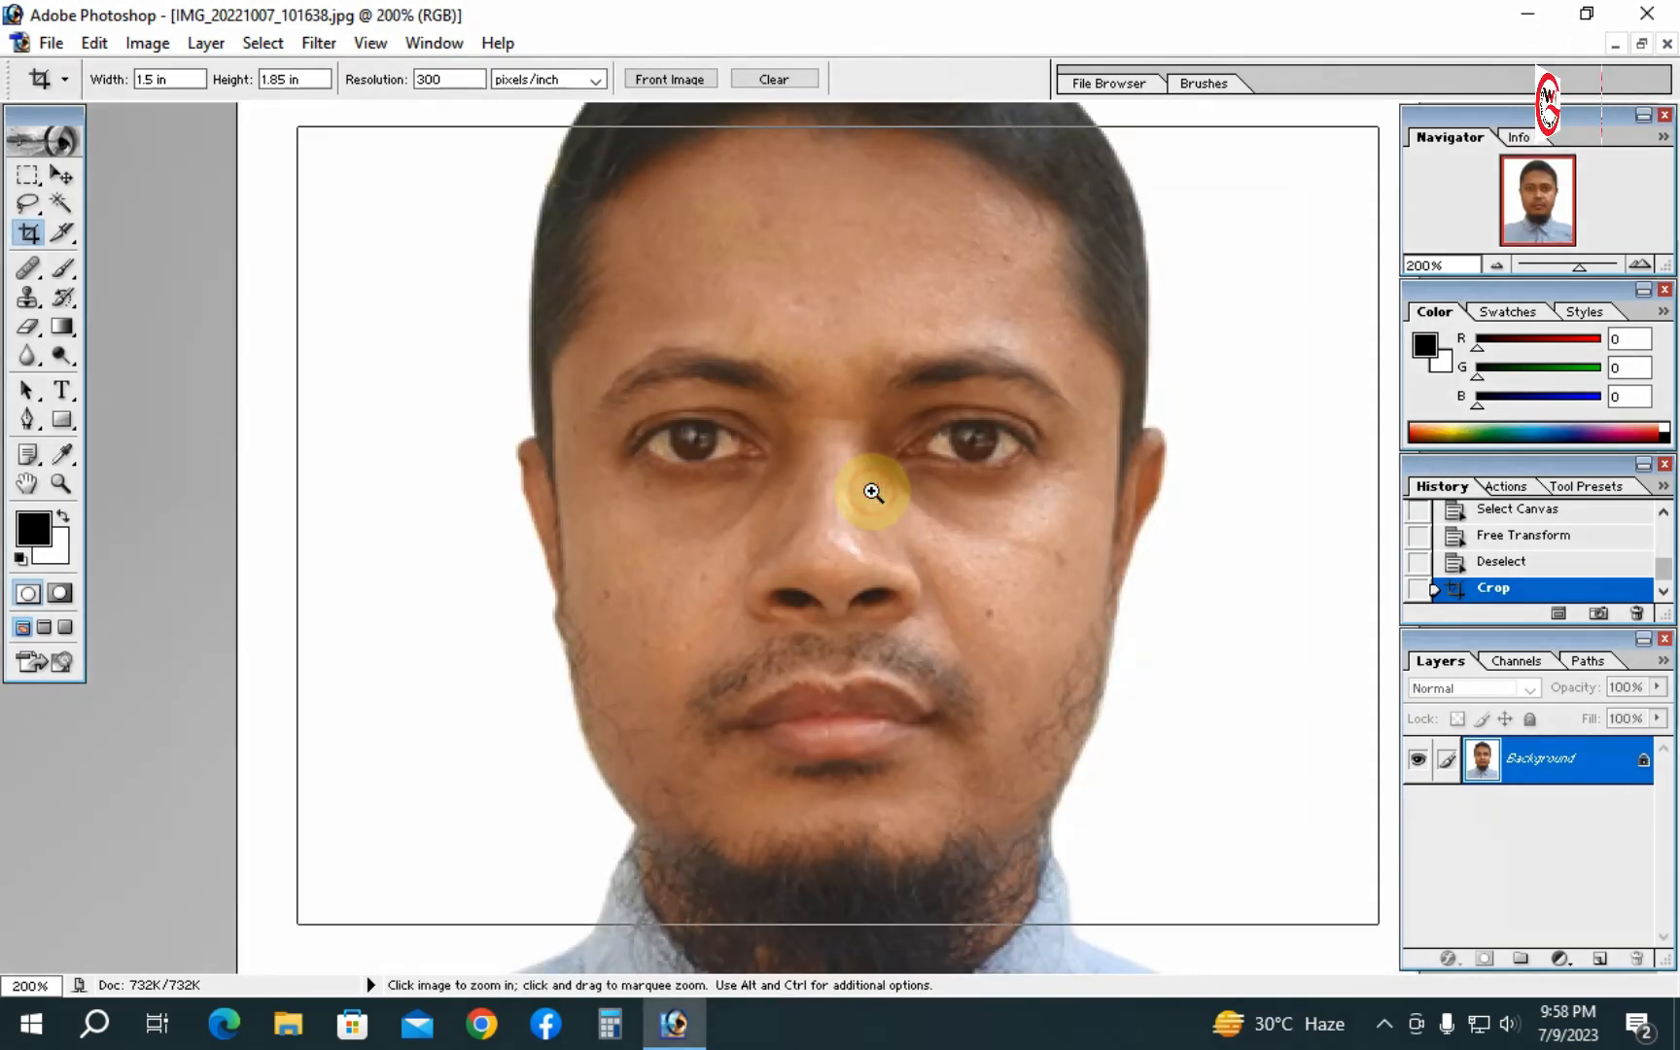
left_click(872, 492, "ctrl")
scroll(901, 551, "down", 6)
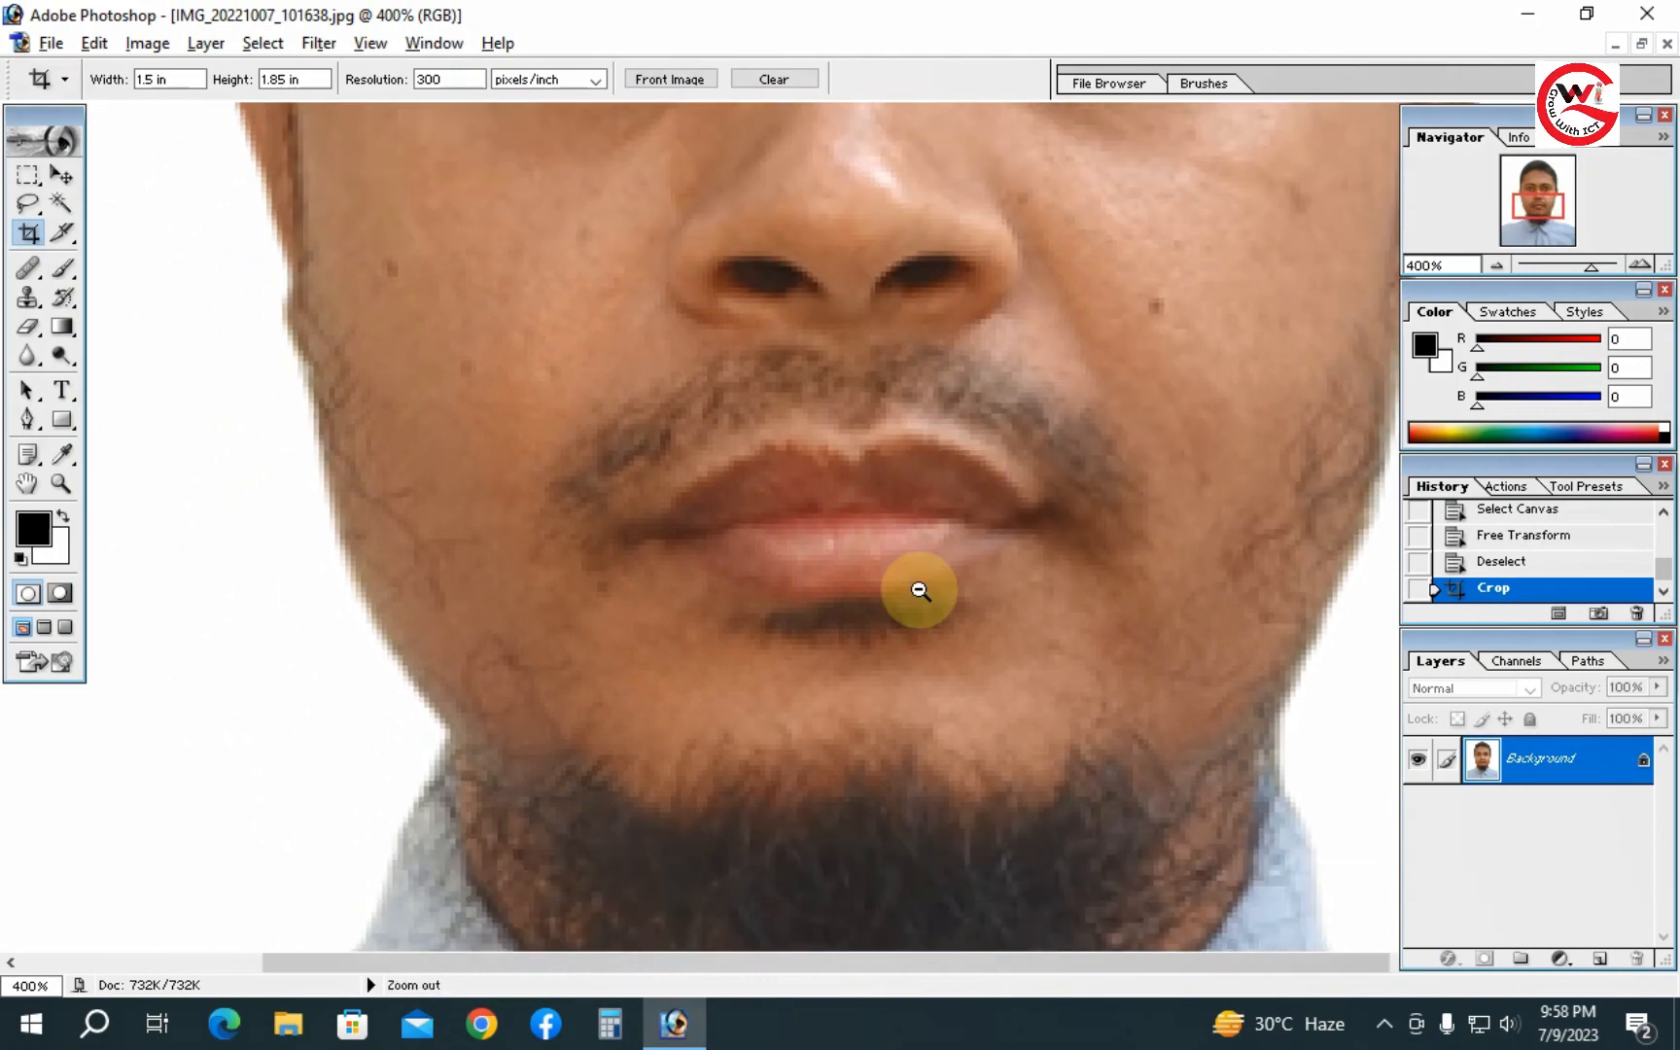
left_click(919, 589, "ctrl+alt")
left_click(919, 589, "ctrl+alt")
left_click(919, 589, "ctrl+alt")
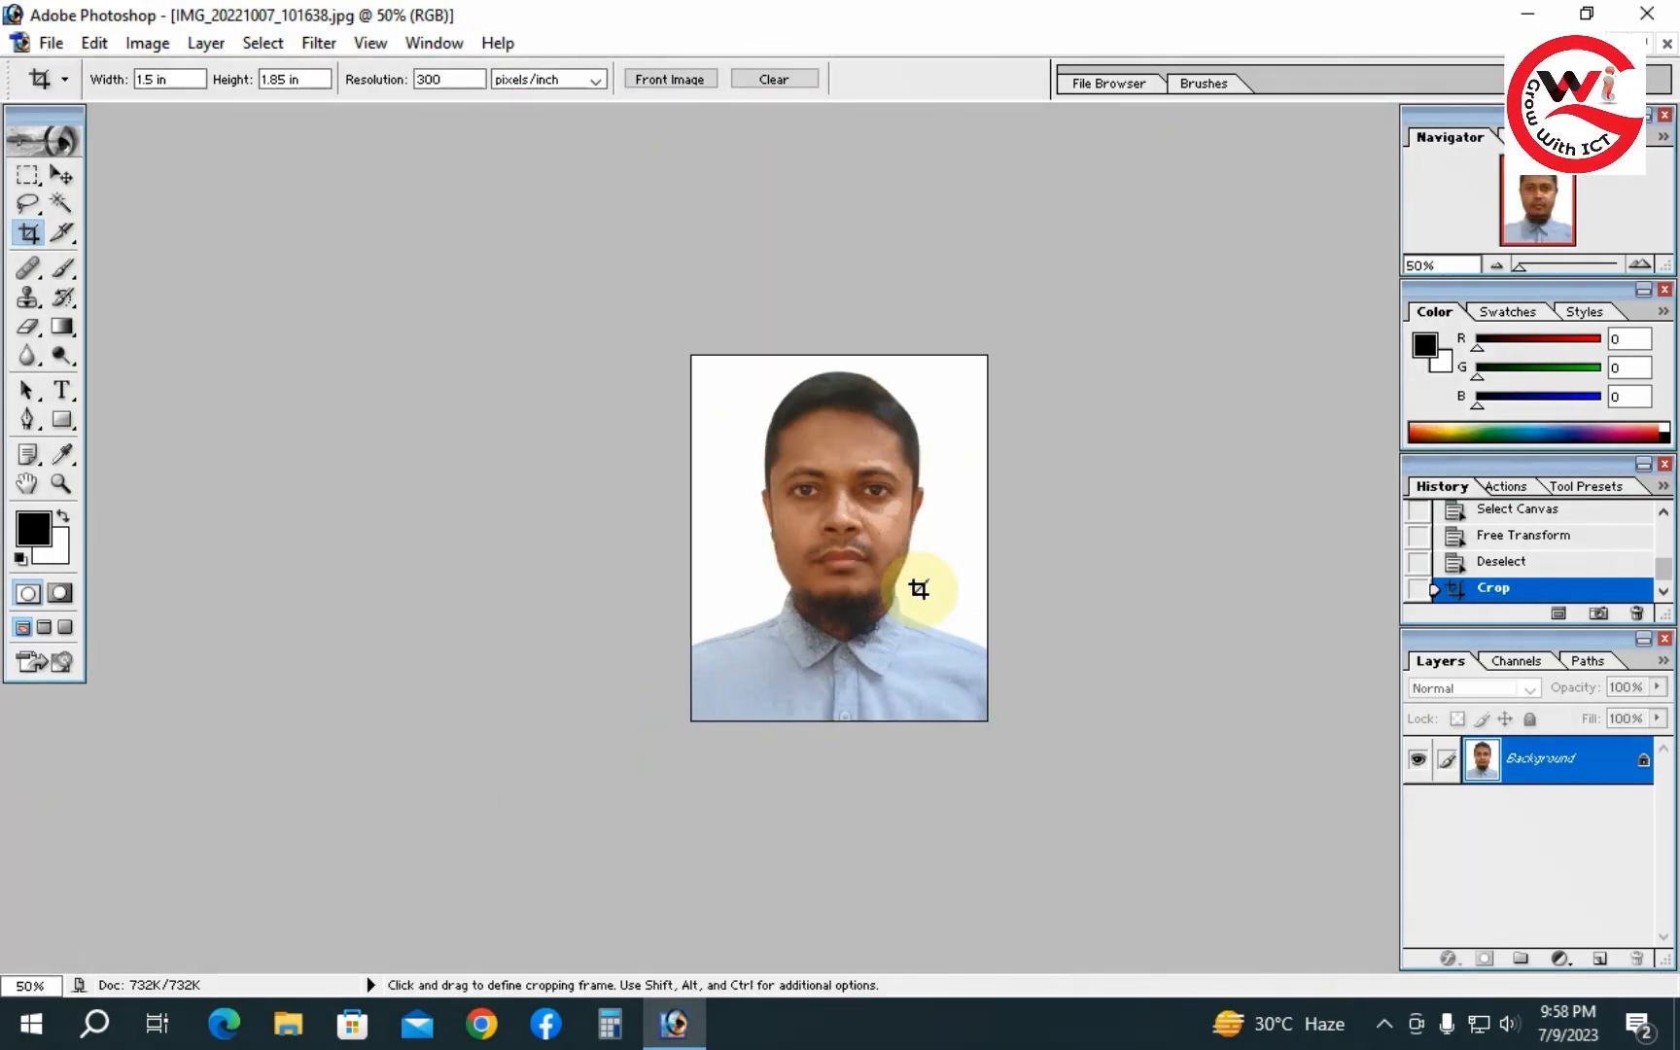
- Step back through the history to undo the scaling and second crop, then redo one step
key("ctrl+alt+z")
key("ctrl+alt+z")
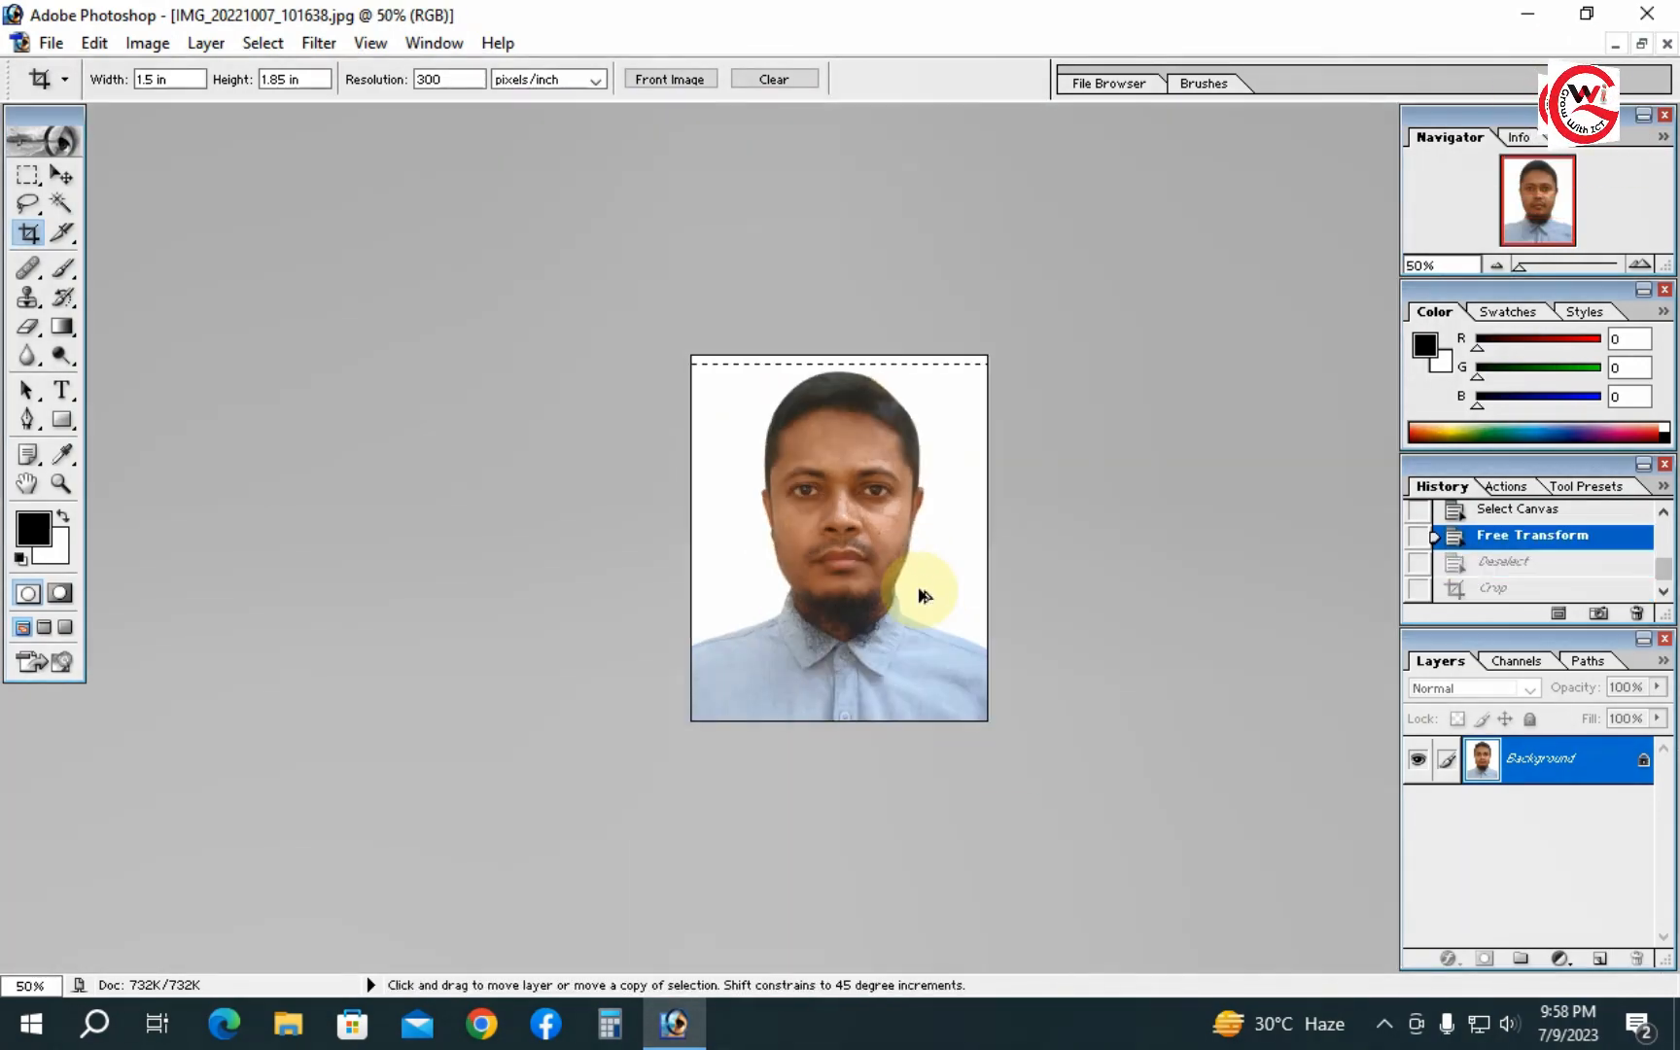
key("ctrl+alt+z")
key("ctrl+alt+z")
key("ctrl+alt+z")
key("ctrl+alt+z")
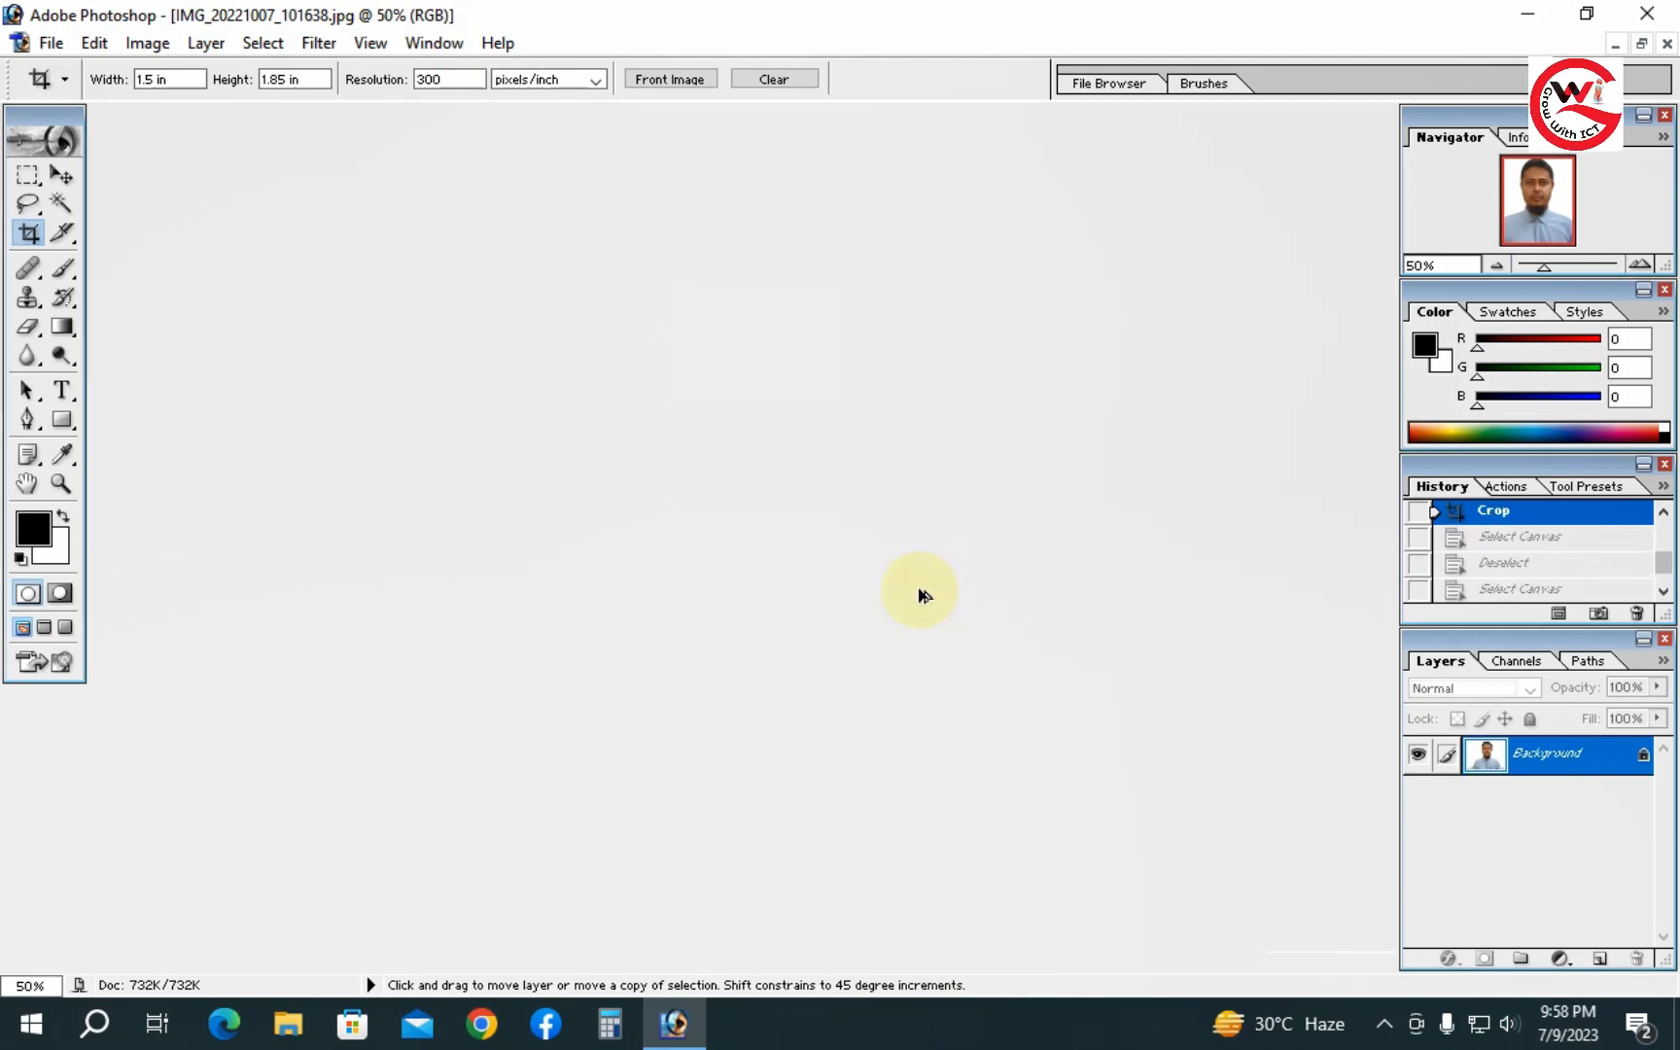
key("ctrl+shift+z")
- Zoom in and pan across the cheeks to look for skin blemishes
left_click(1031, 642, "ctrl")
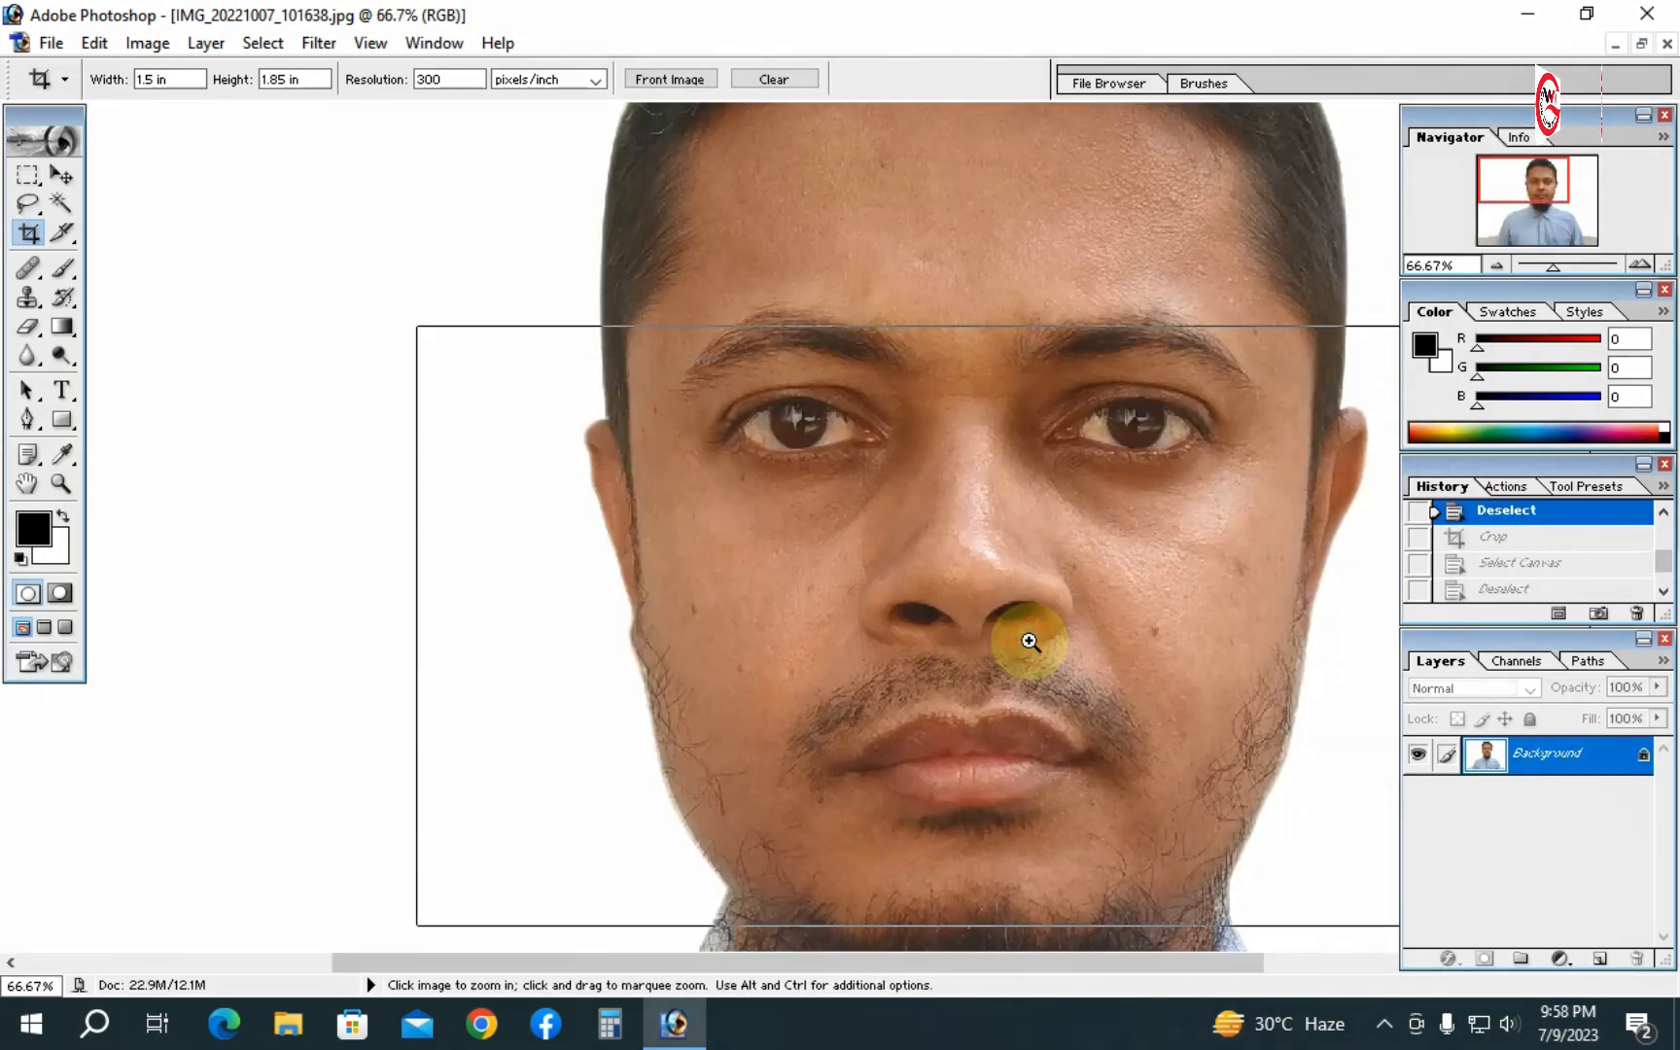
left_click(1029, 641, "ctrl")
left_click_drag(814, 569, 927, 766)
left_click(889, 679, "ctrl")
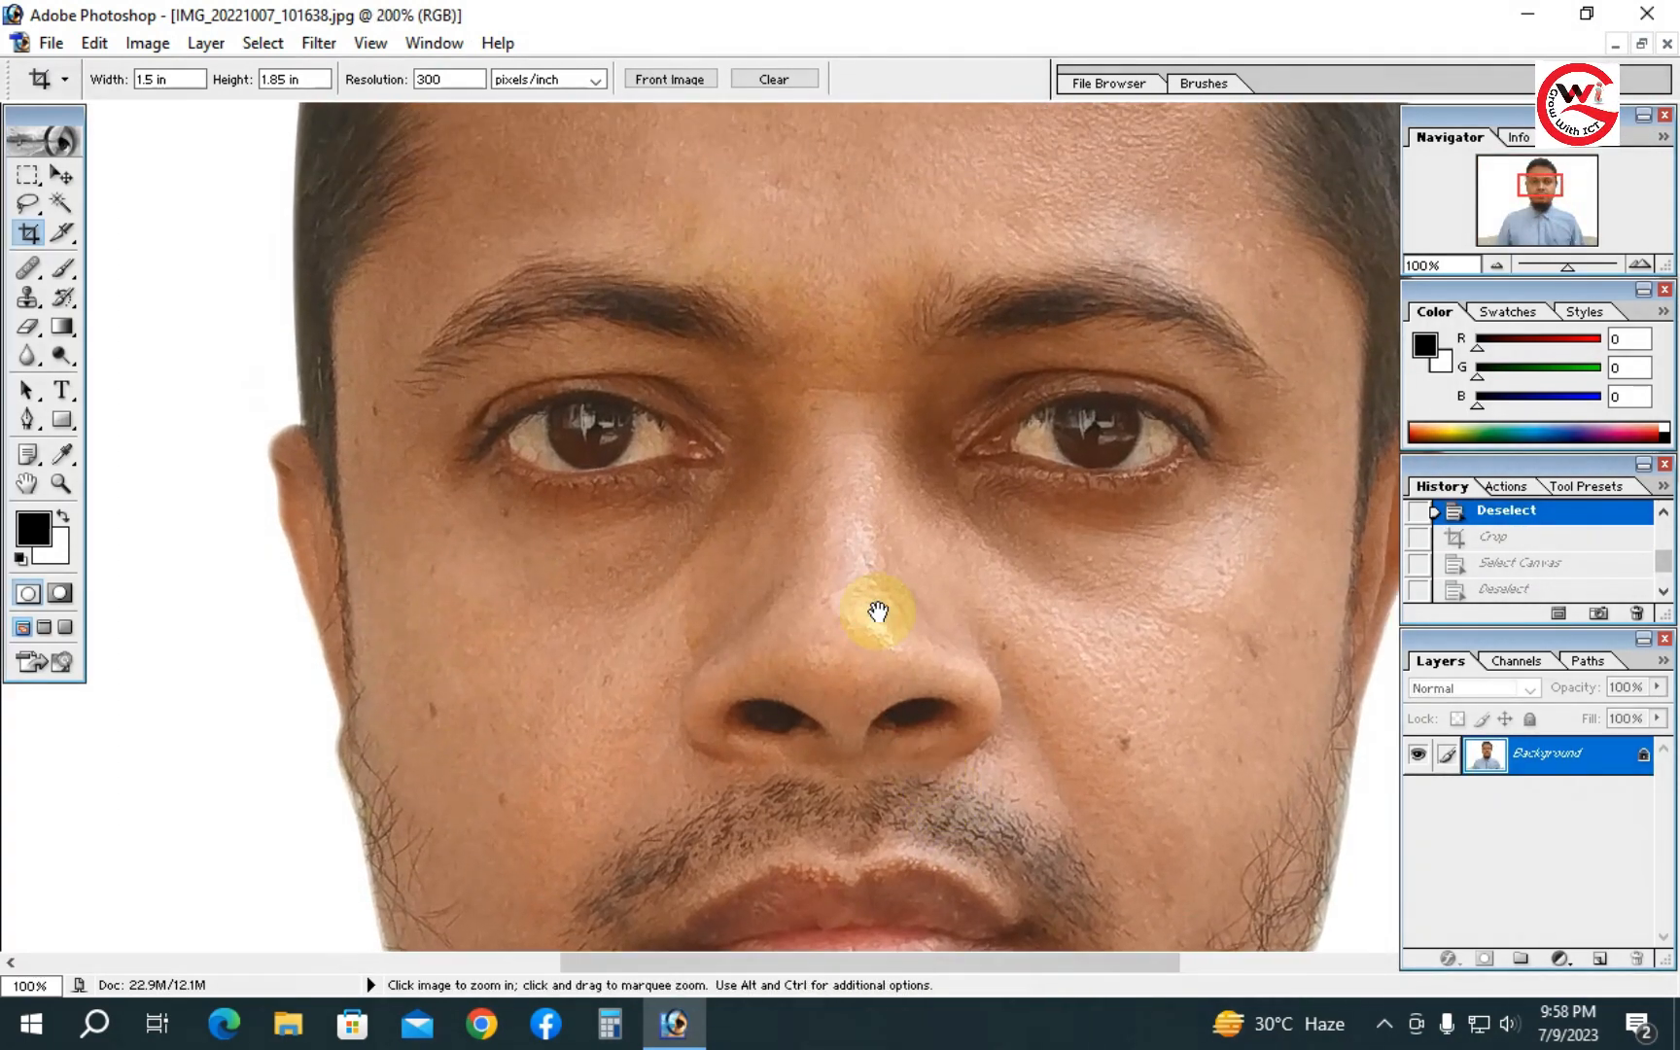
left_click_drag(878, 611, 910, 634)
left_click(960, 566, "ctrl+alt")
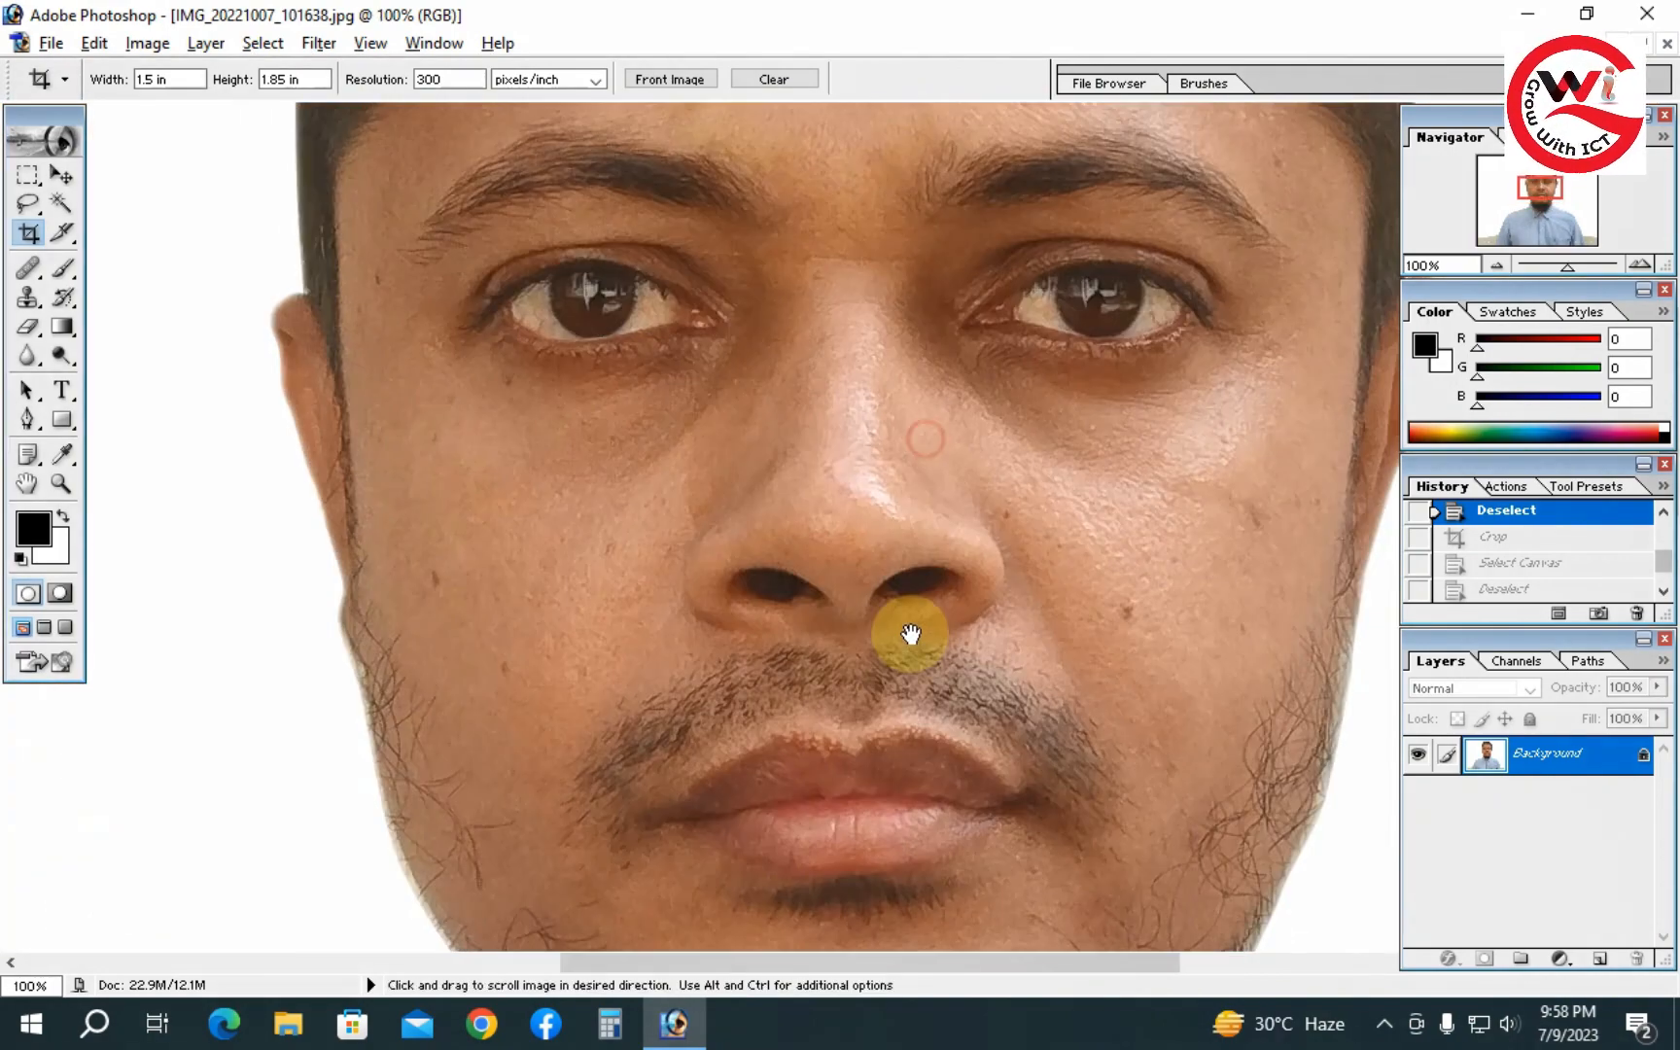
left_click(1069, 668, "ctrl")
left_click_drag(1072, 798, 952, 619)
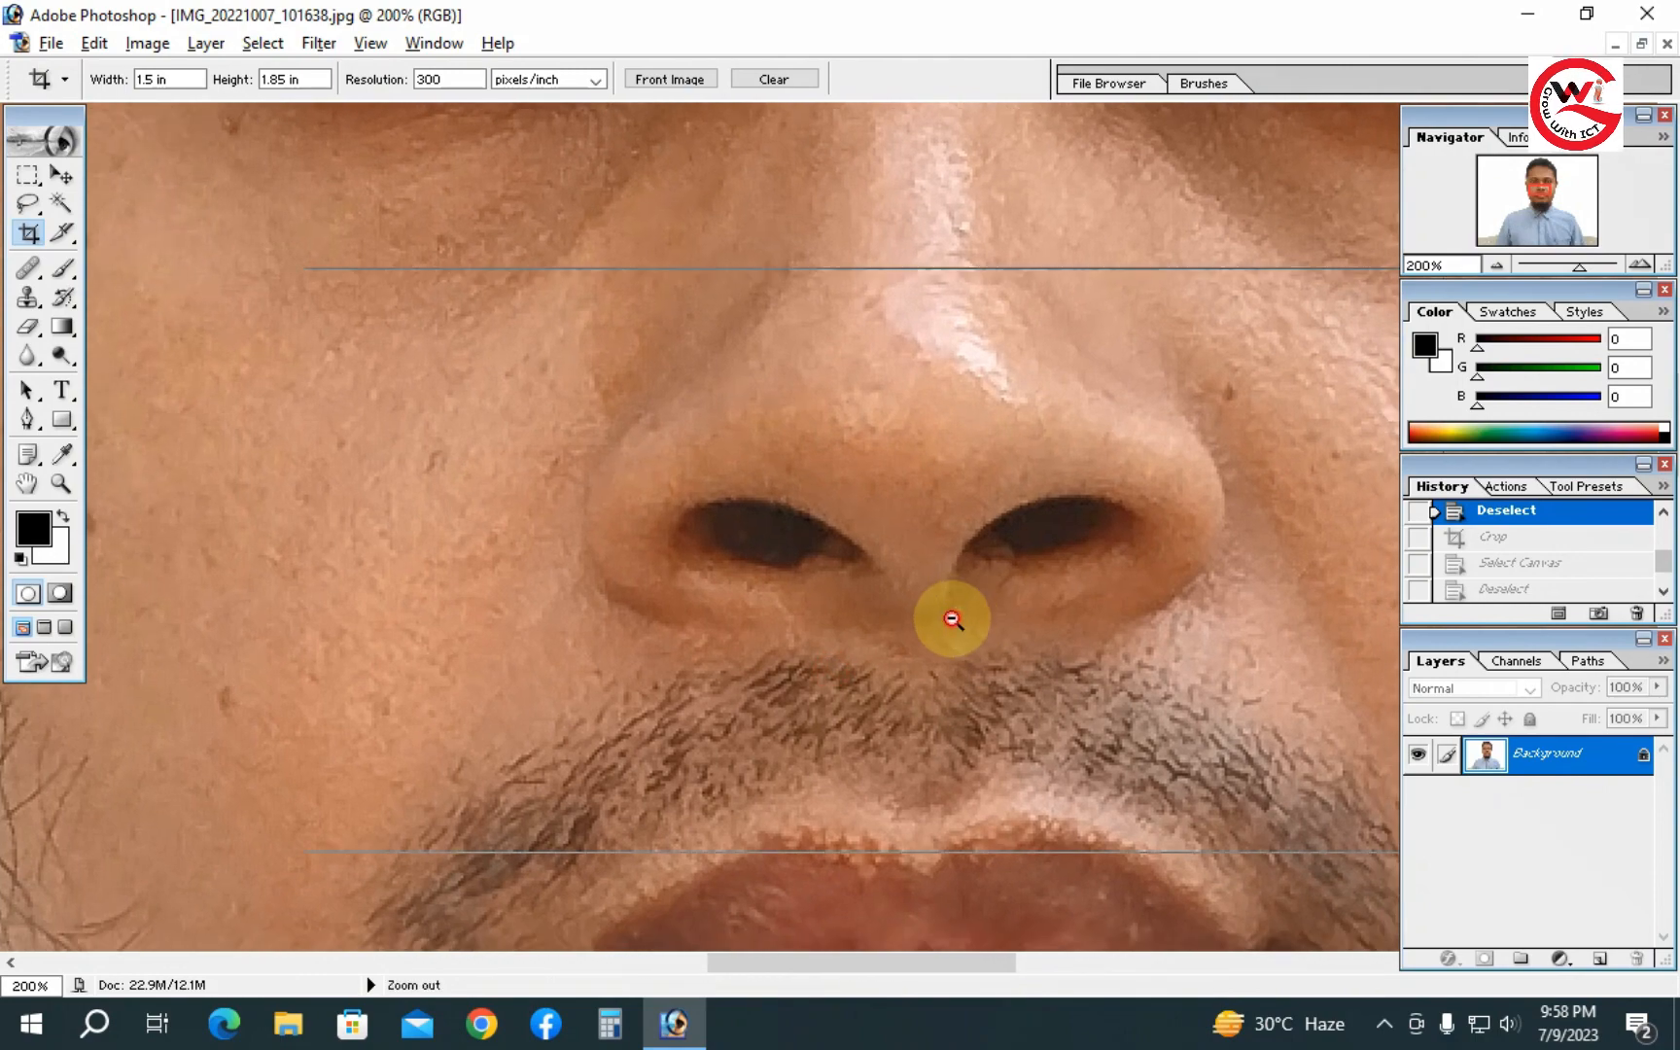
left_click(953, 620, "ctrl+alt")
left_click(1061, 555, "ctrl")
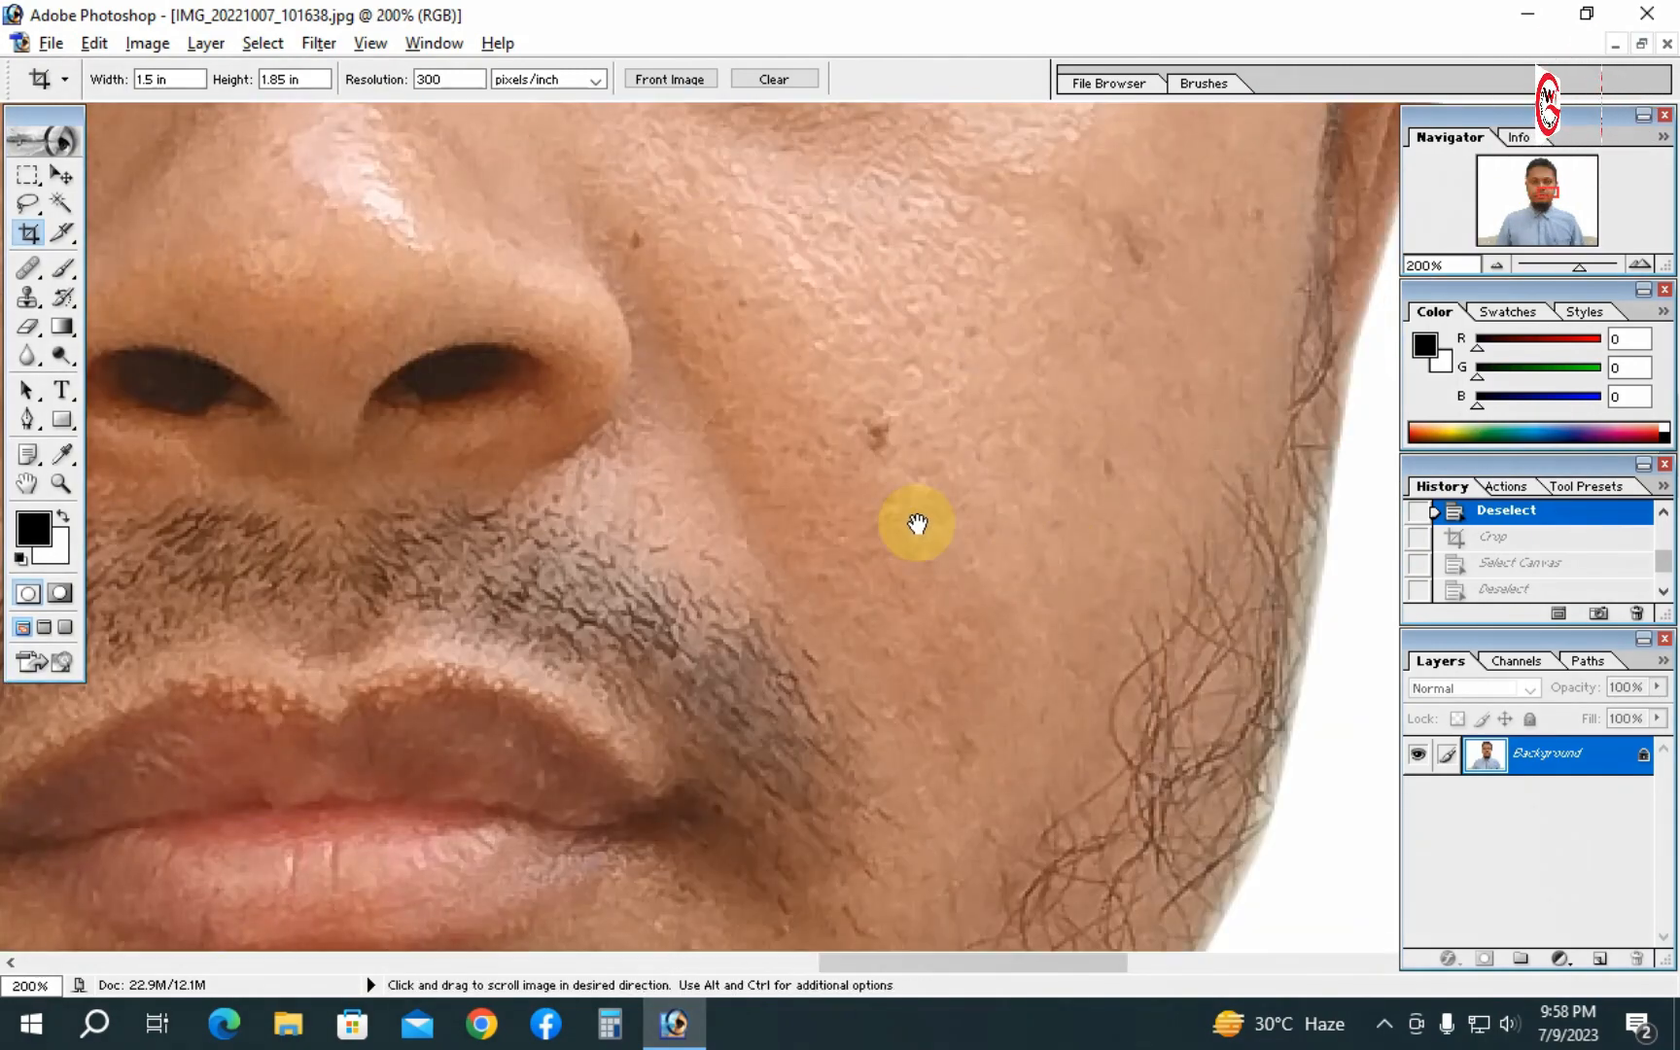
left_click_drag(917, 523, 998, 668)
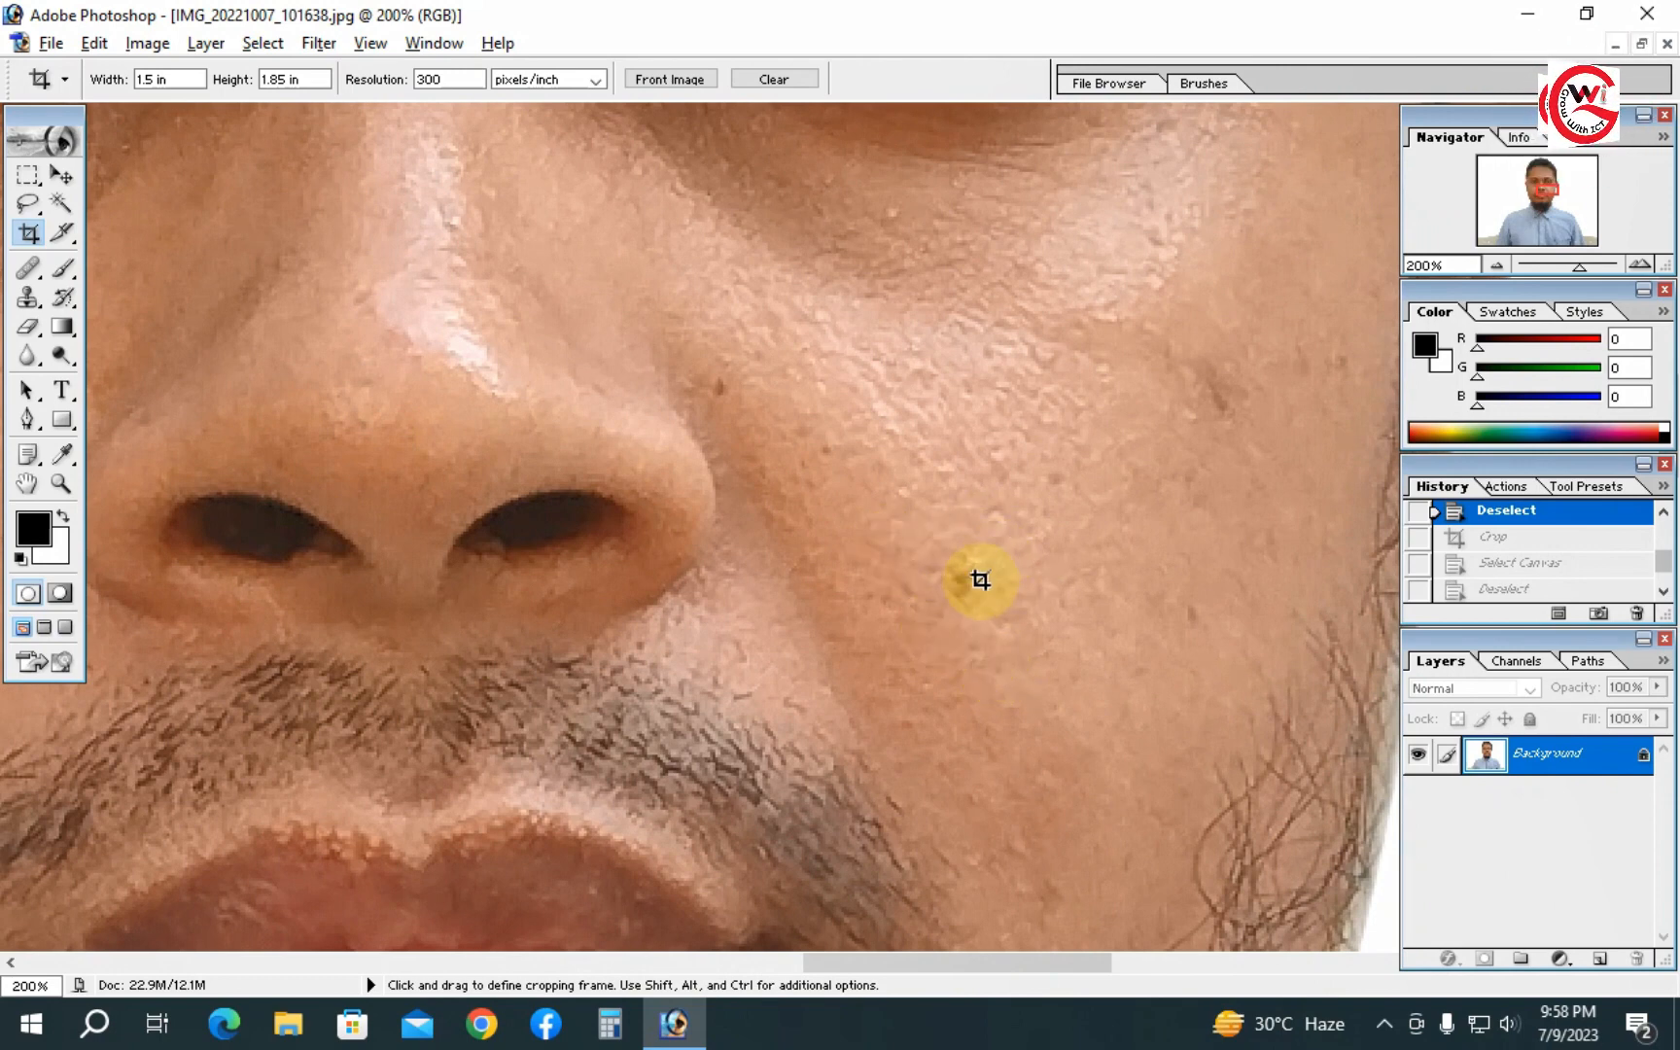
- With the Patch Tool, select a dark spot on the right cheek, drag it onto clean skin, and deselect
left_click(27, 282)
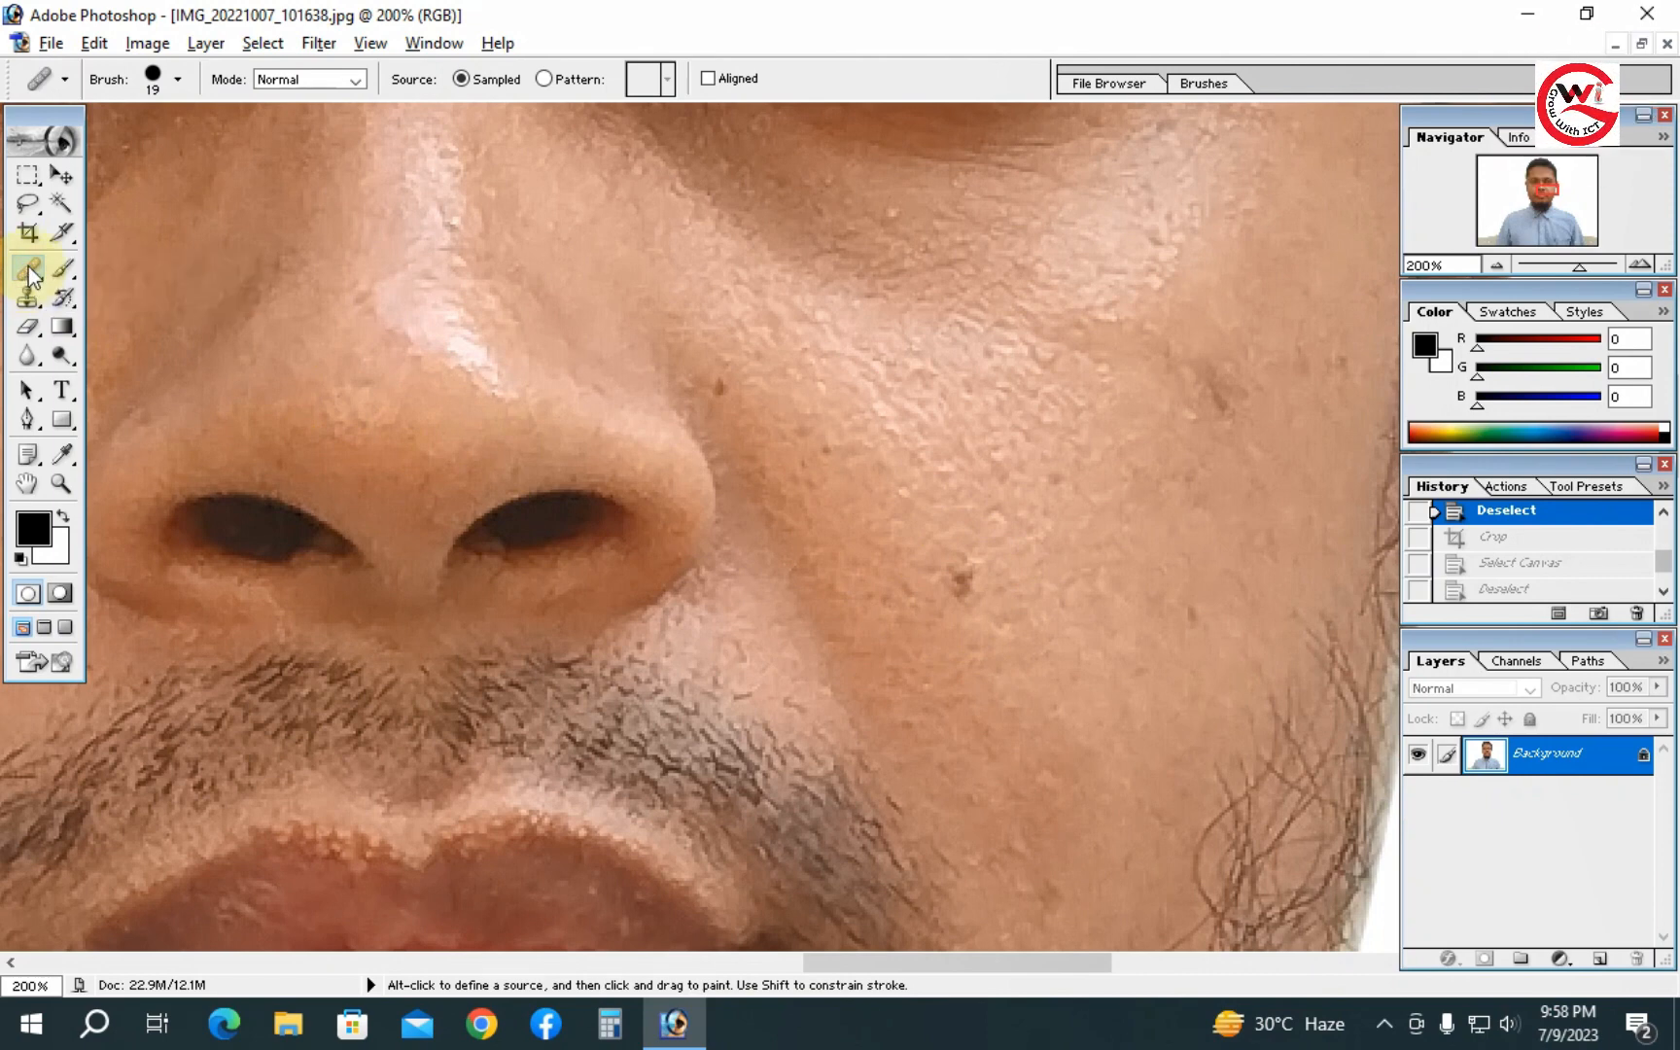
left_click(29, 275)
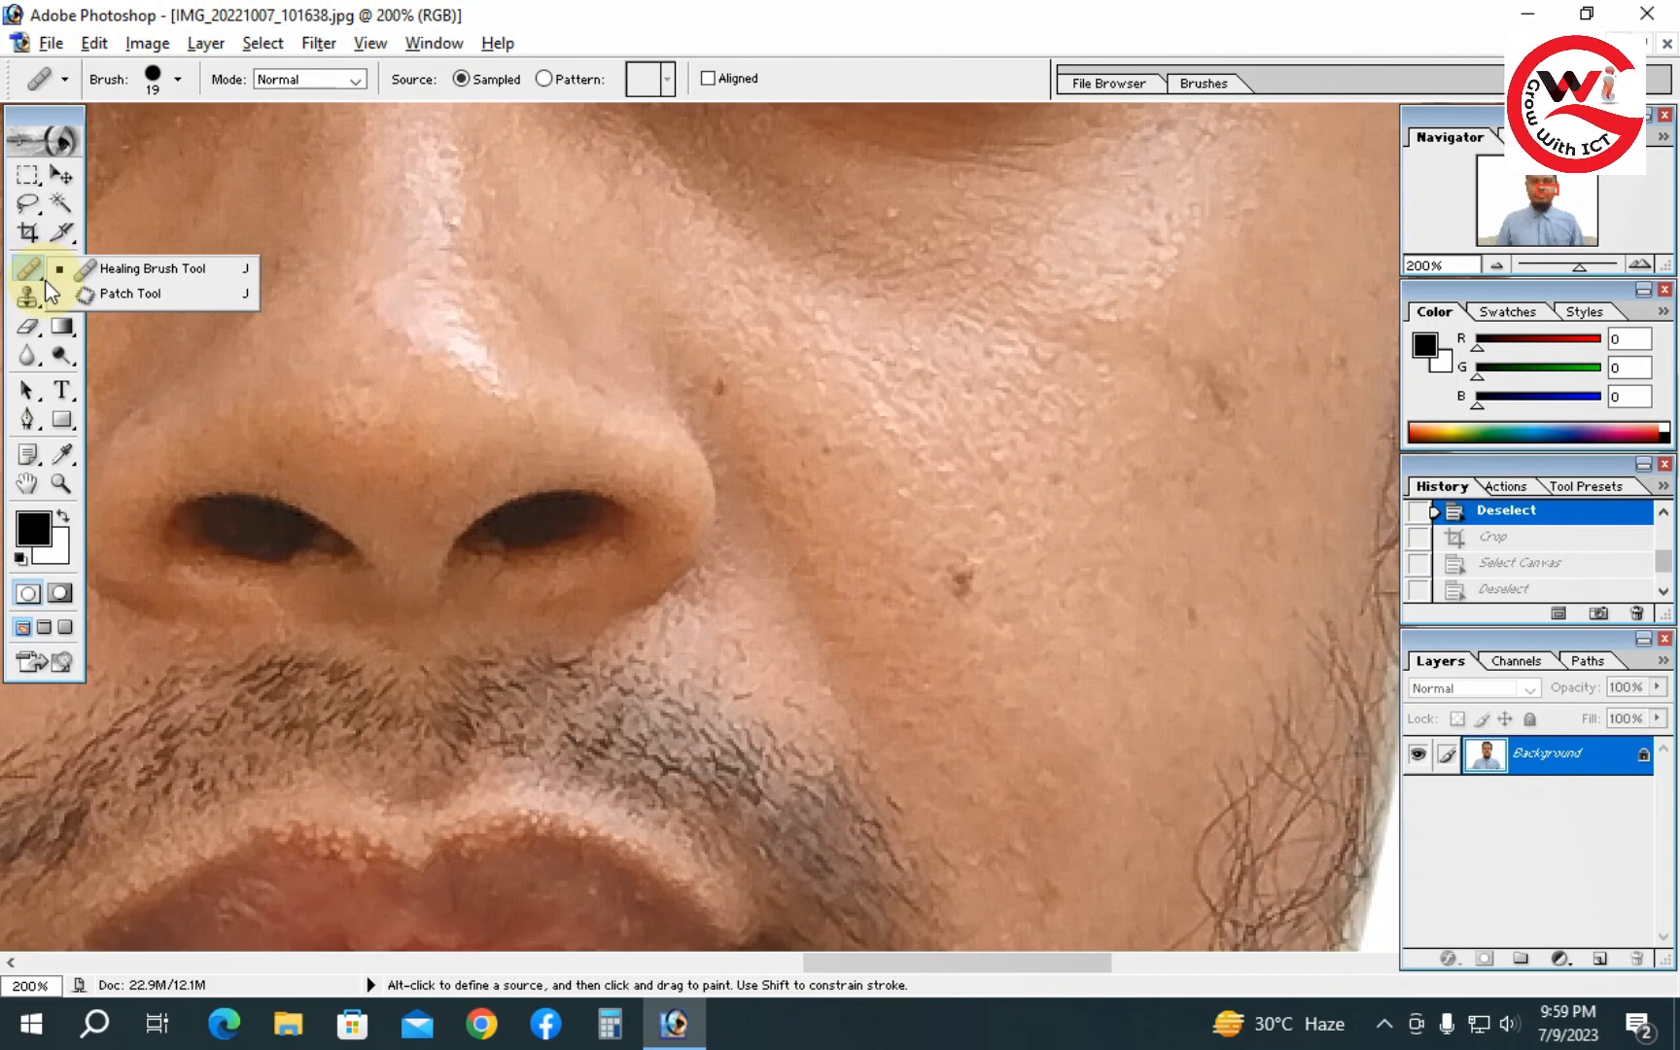
left_click(160, 293)
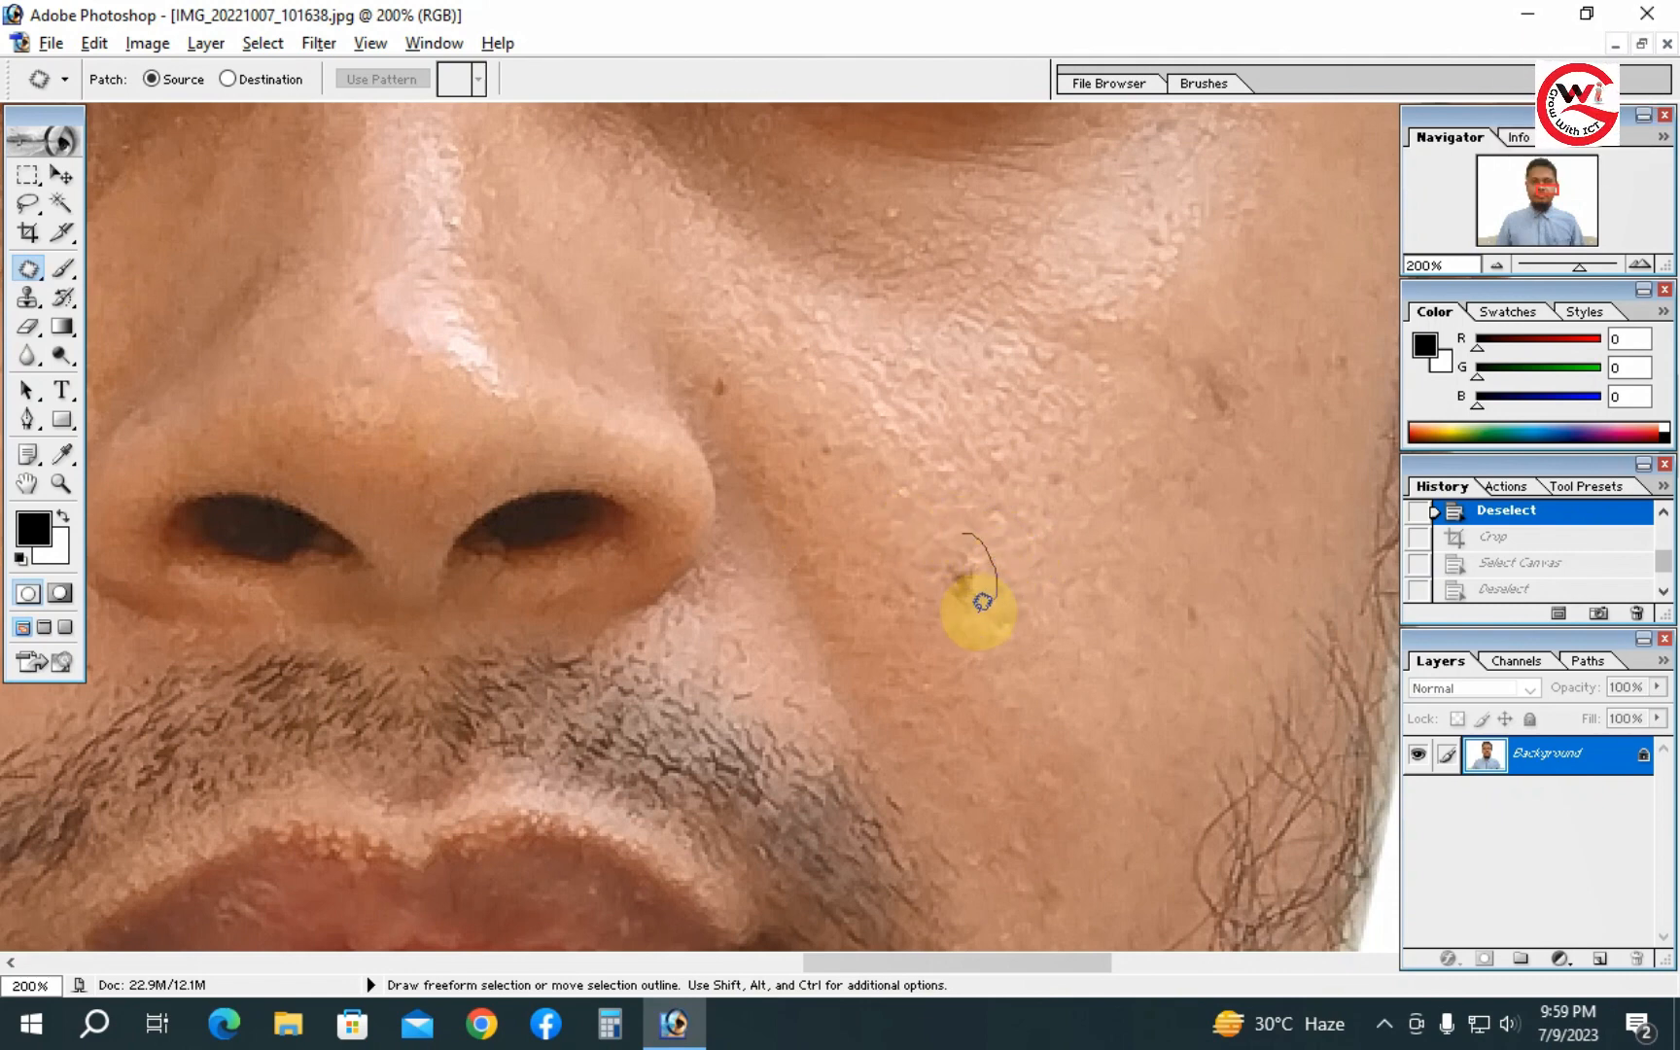
left_click_drag(937, 540, 940, 538)
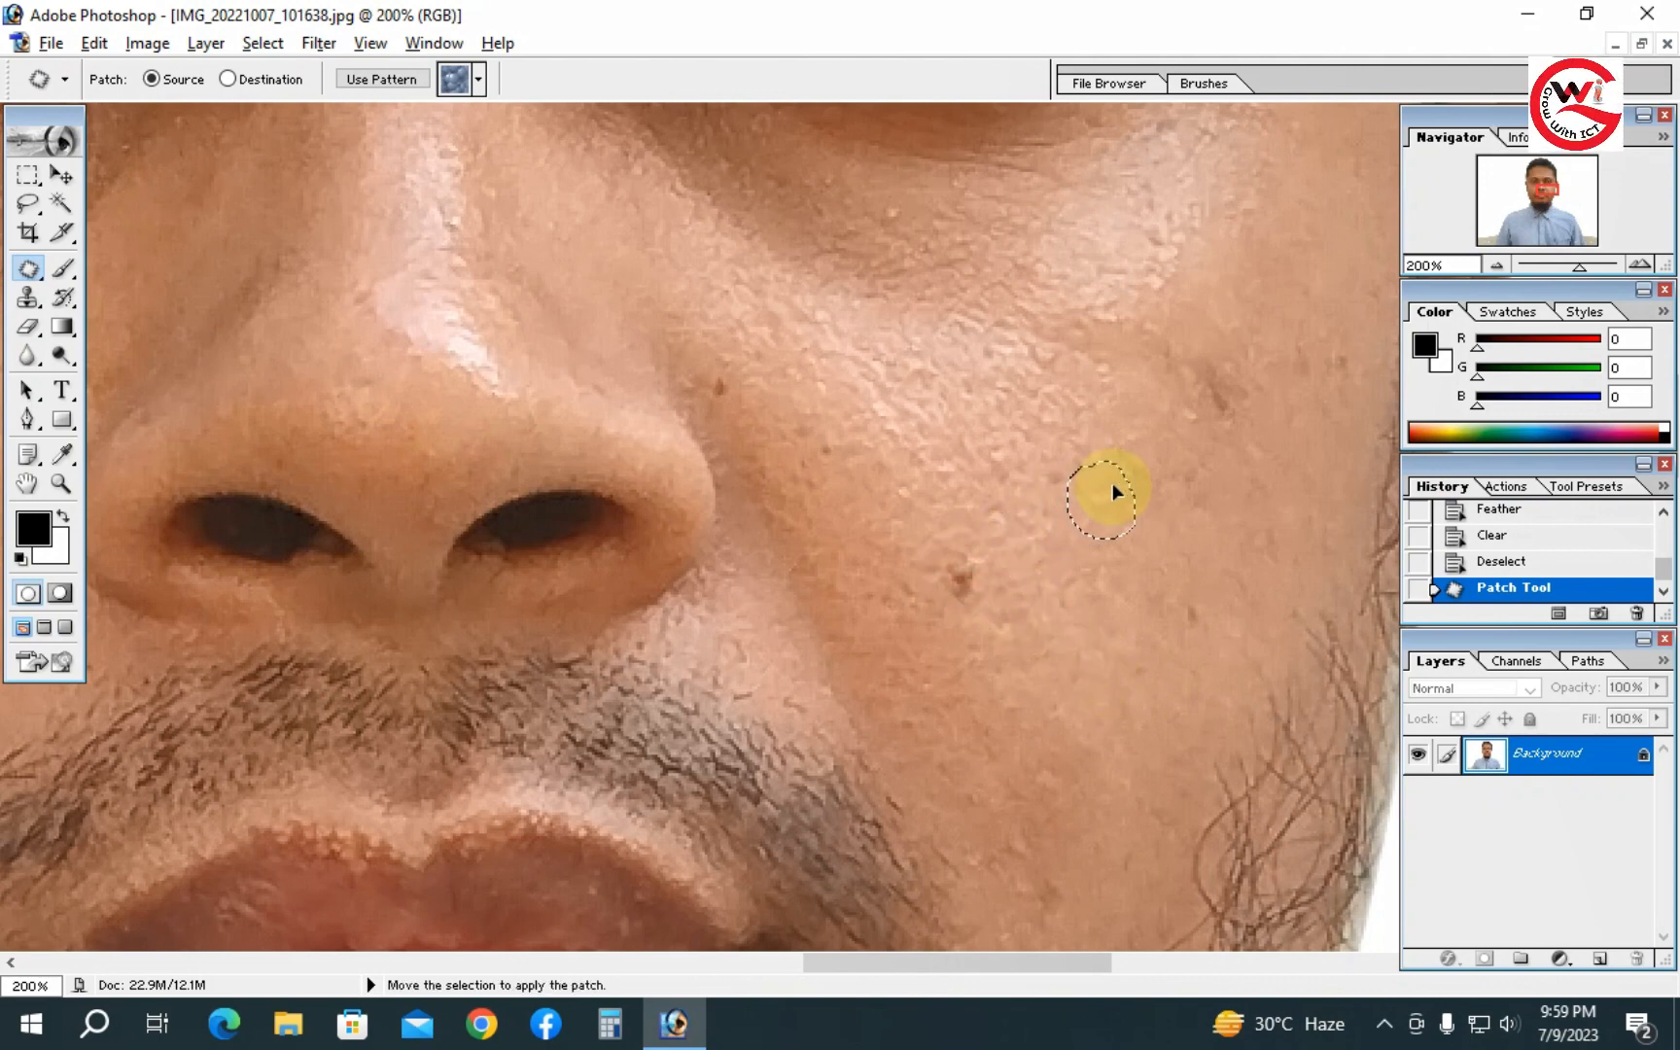
left_click_drag(1121, 481, 1031, 426)
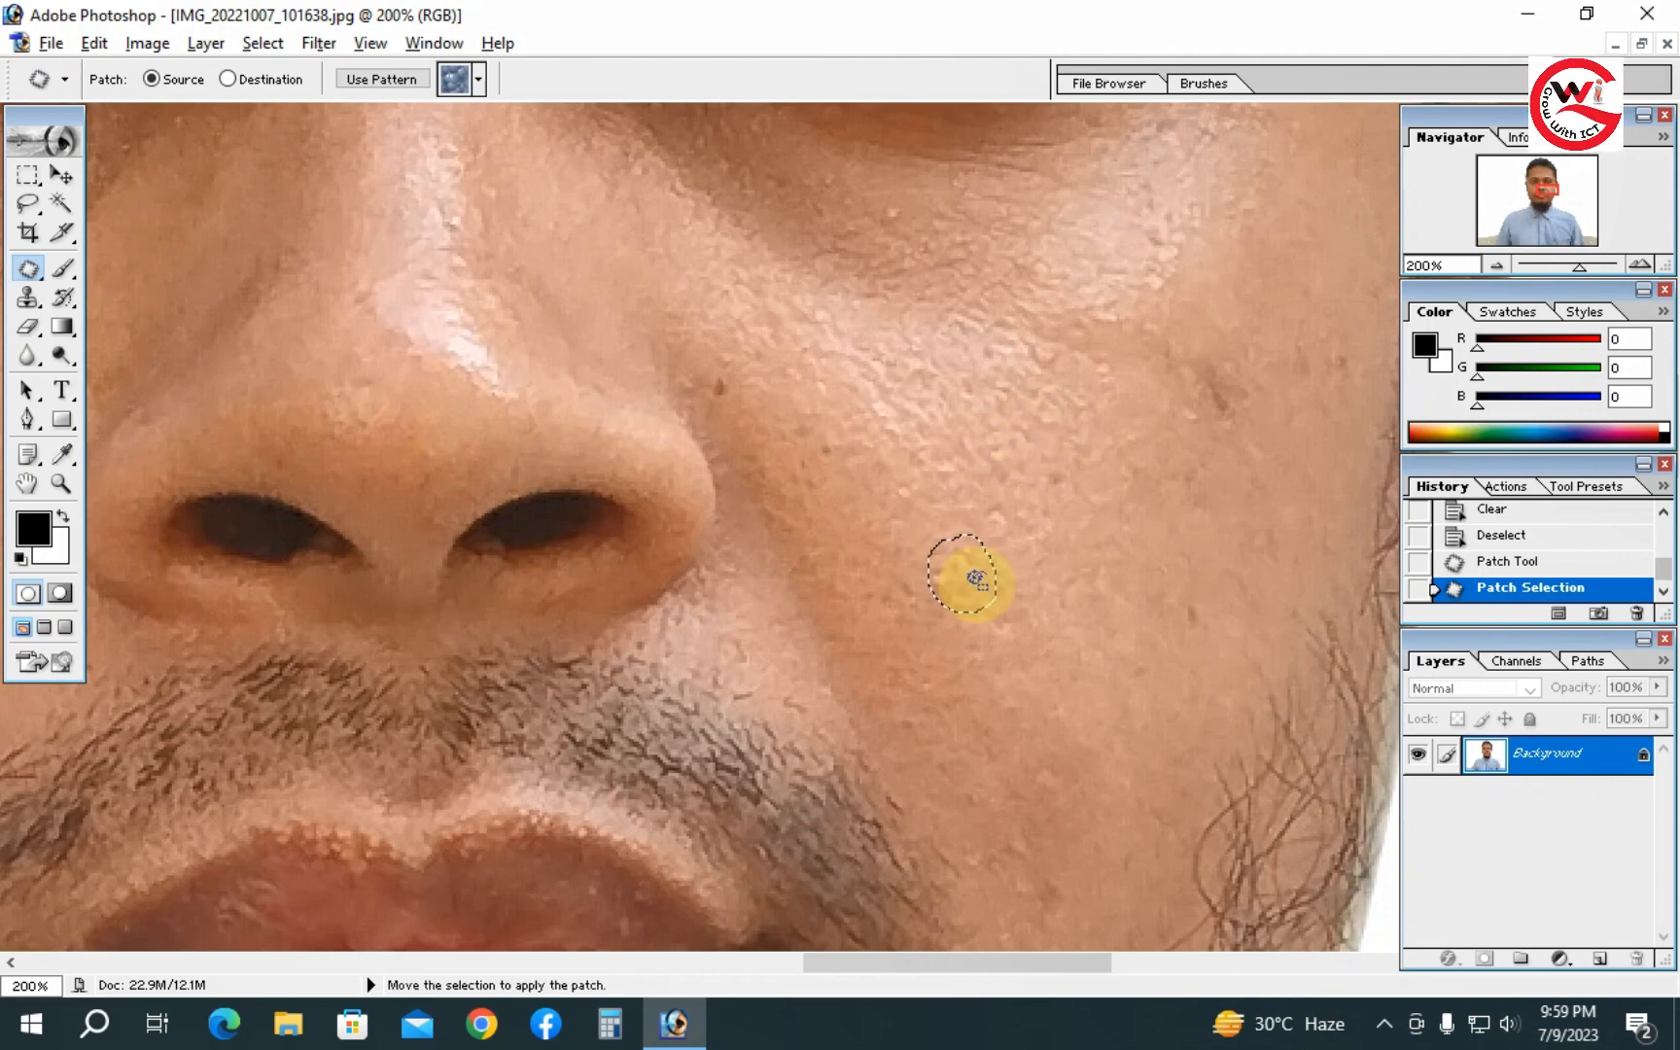
mouse_move(756, 3)
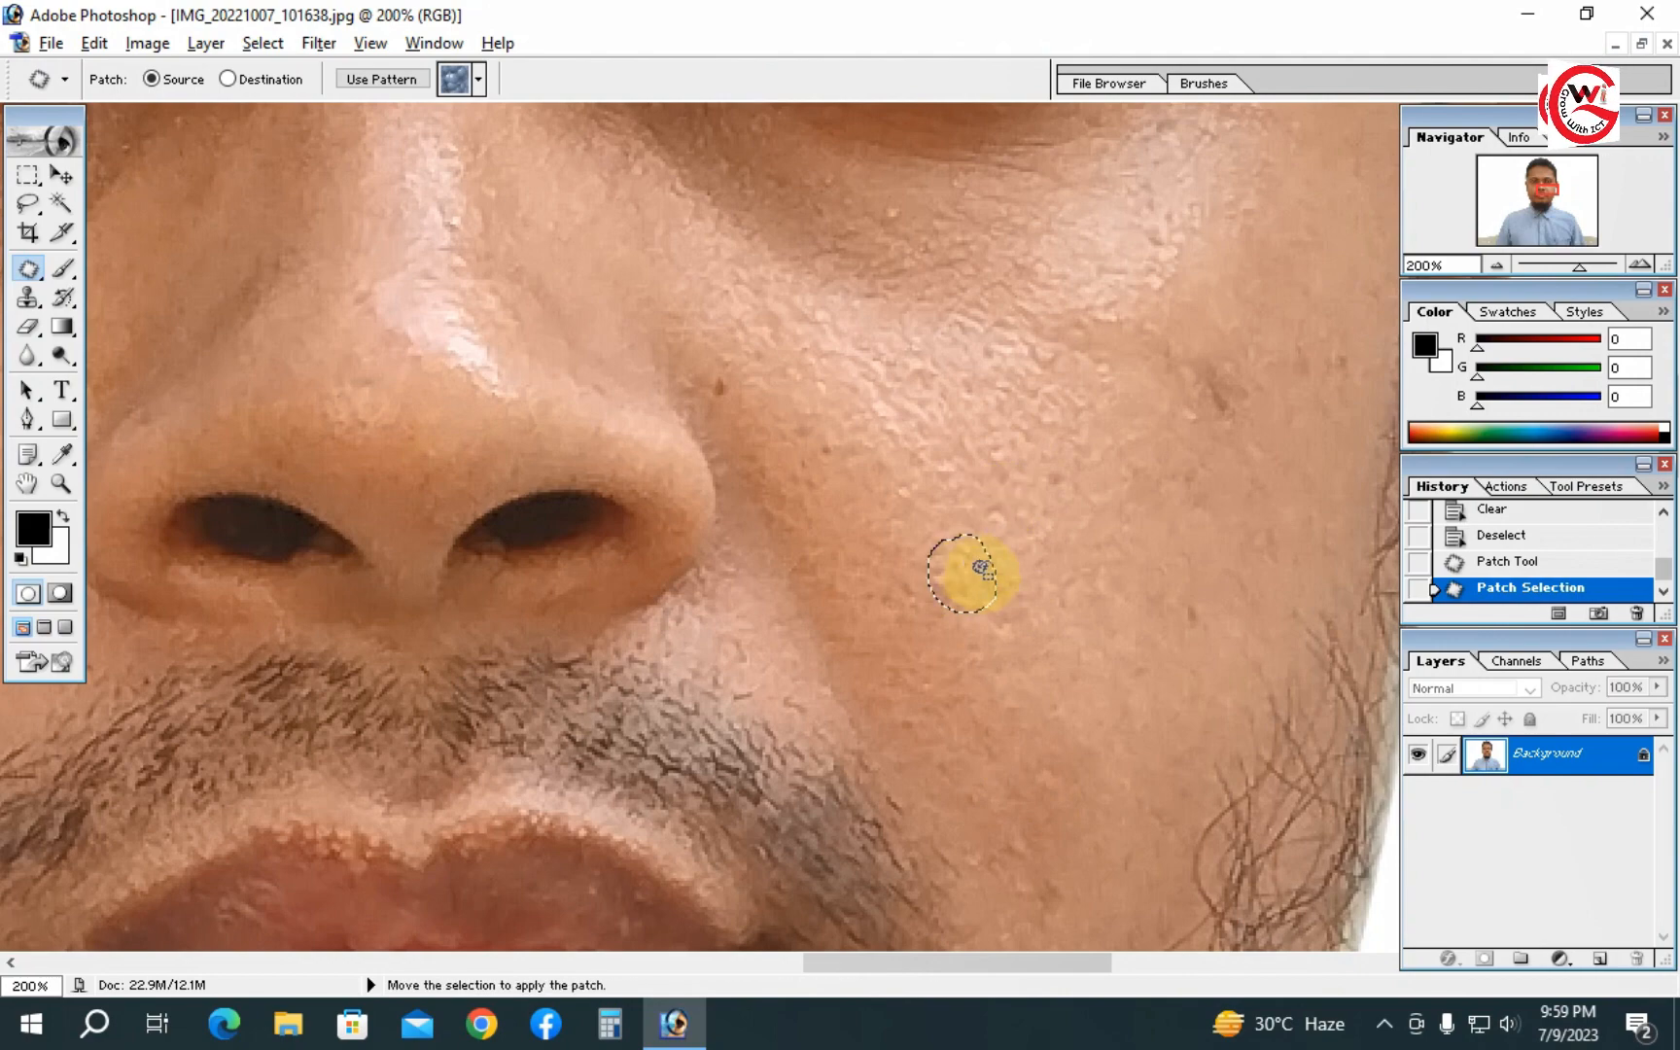
left_click(1028, 406)
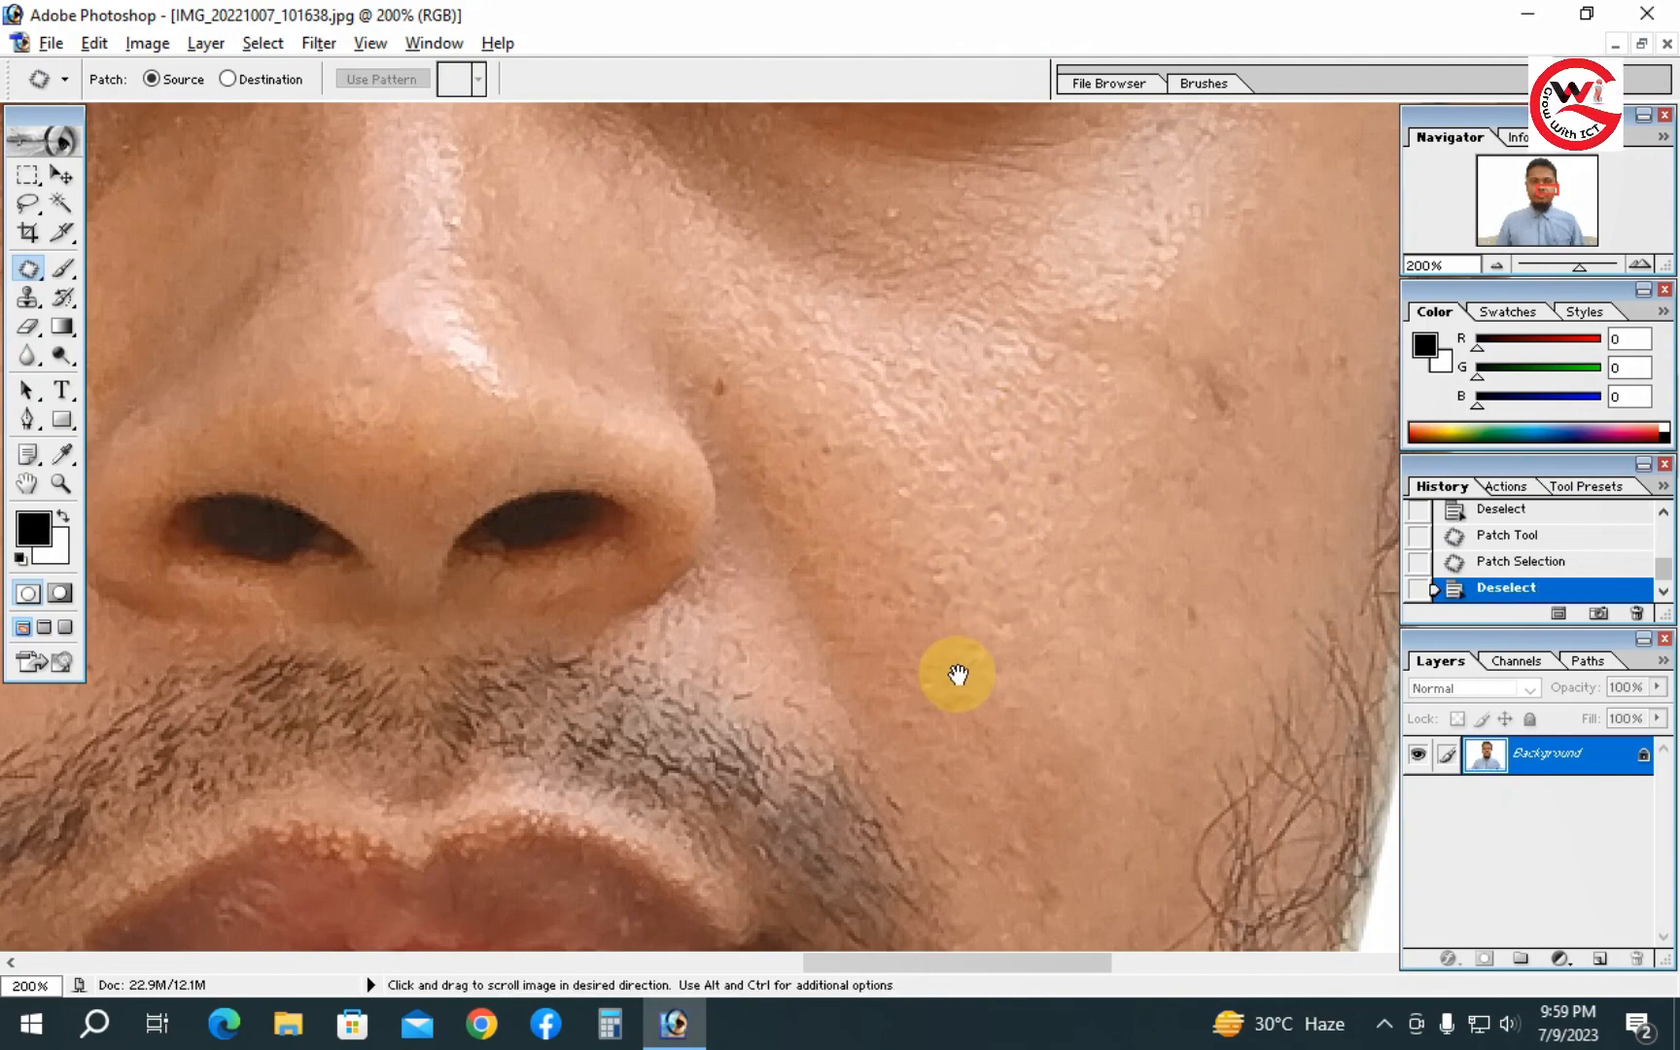
- Zoom and pan around the face to locate remaining spots on the cheek
left_click(978, 615, "alt")
left_click(979, 612, "alt")
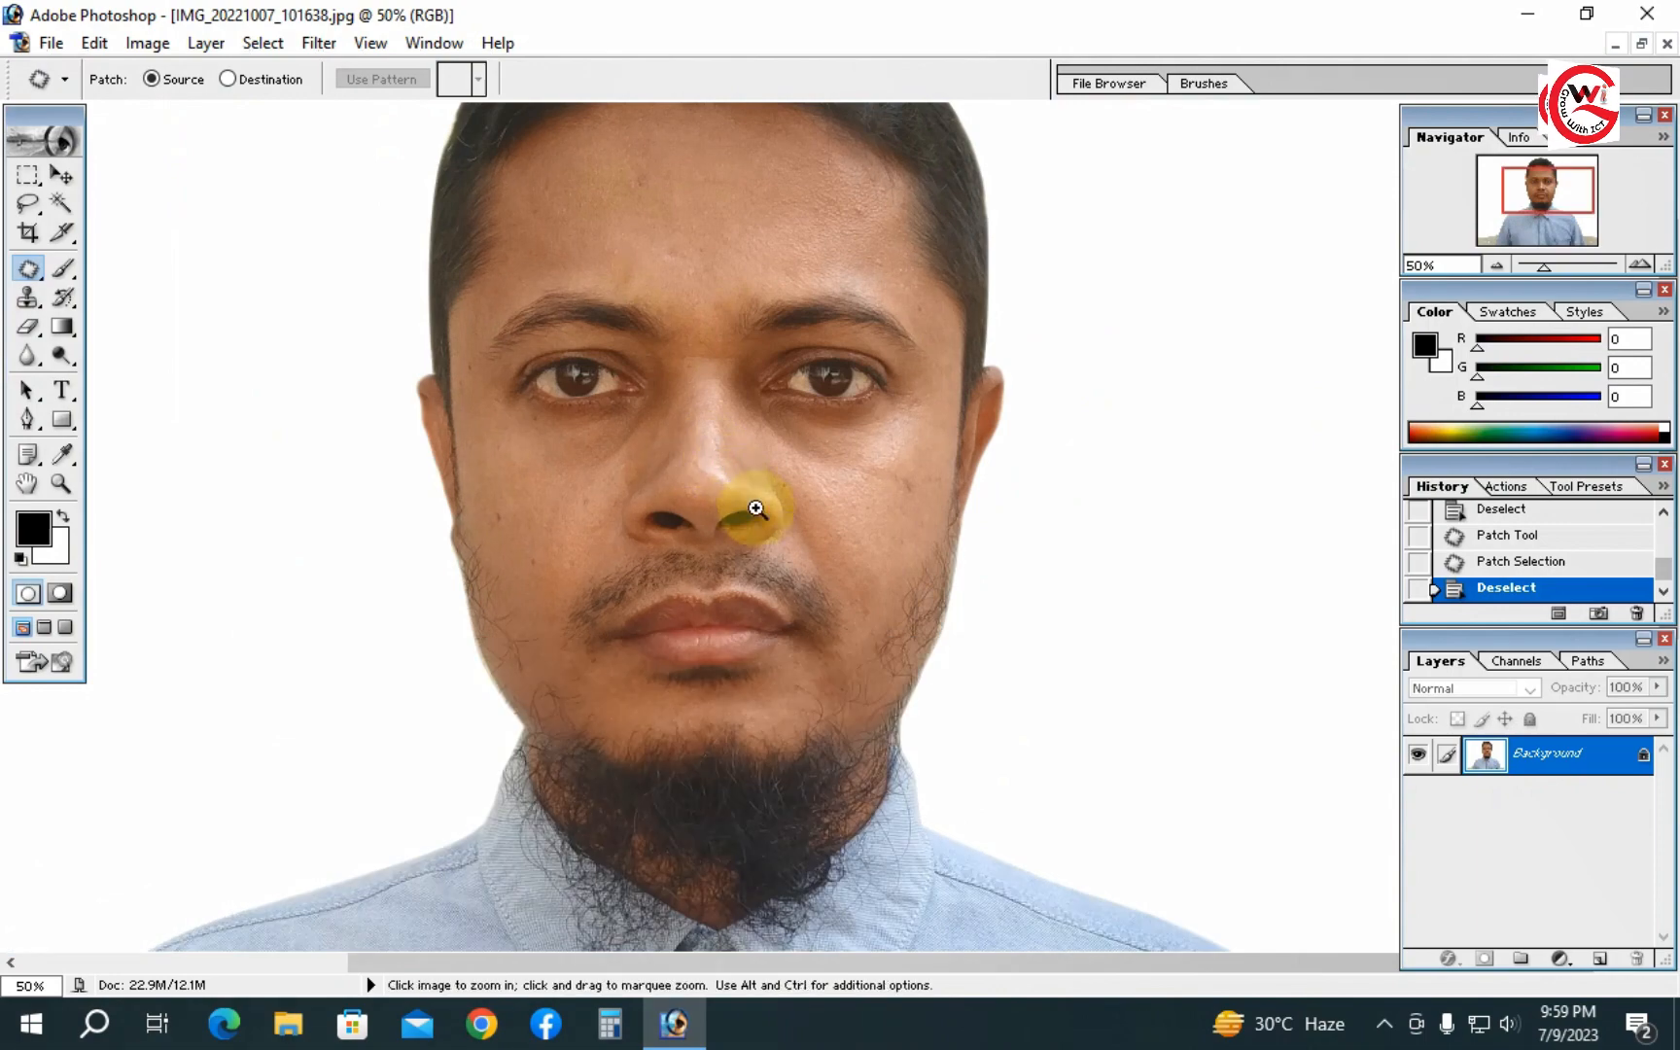
left_click(753, 503, "alt")
left_click(900, 491, "ctrl")
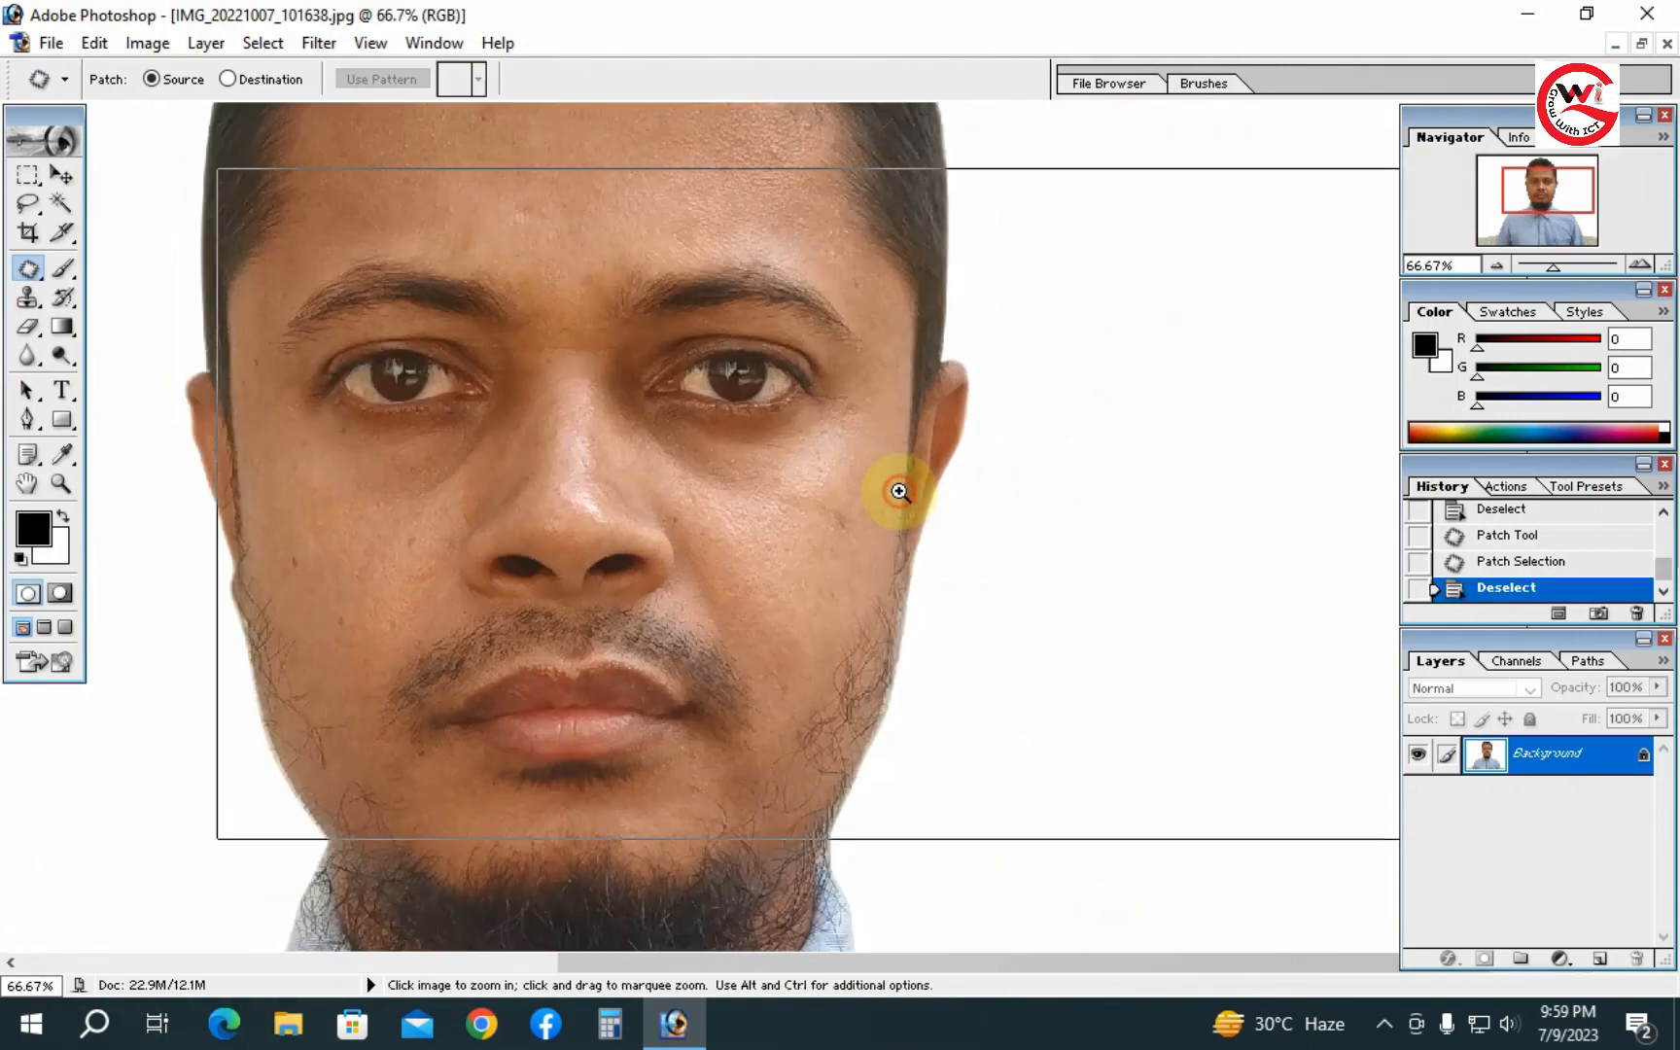
left_click(901, 487, "ctrl")
left_click(810, 543, "ctrl")
left_click_drag(687, 642, 831, 857)
left_click(759, 631, "alt")
left_click_drag(665, 376, 694, 330)
left_click_drag(678, 639, 691, 428)
left_click_drag(683, 590, 697, 450)
left_click(764, 406, "ctrl")
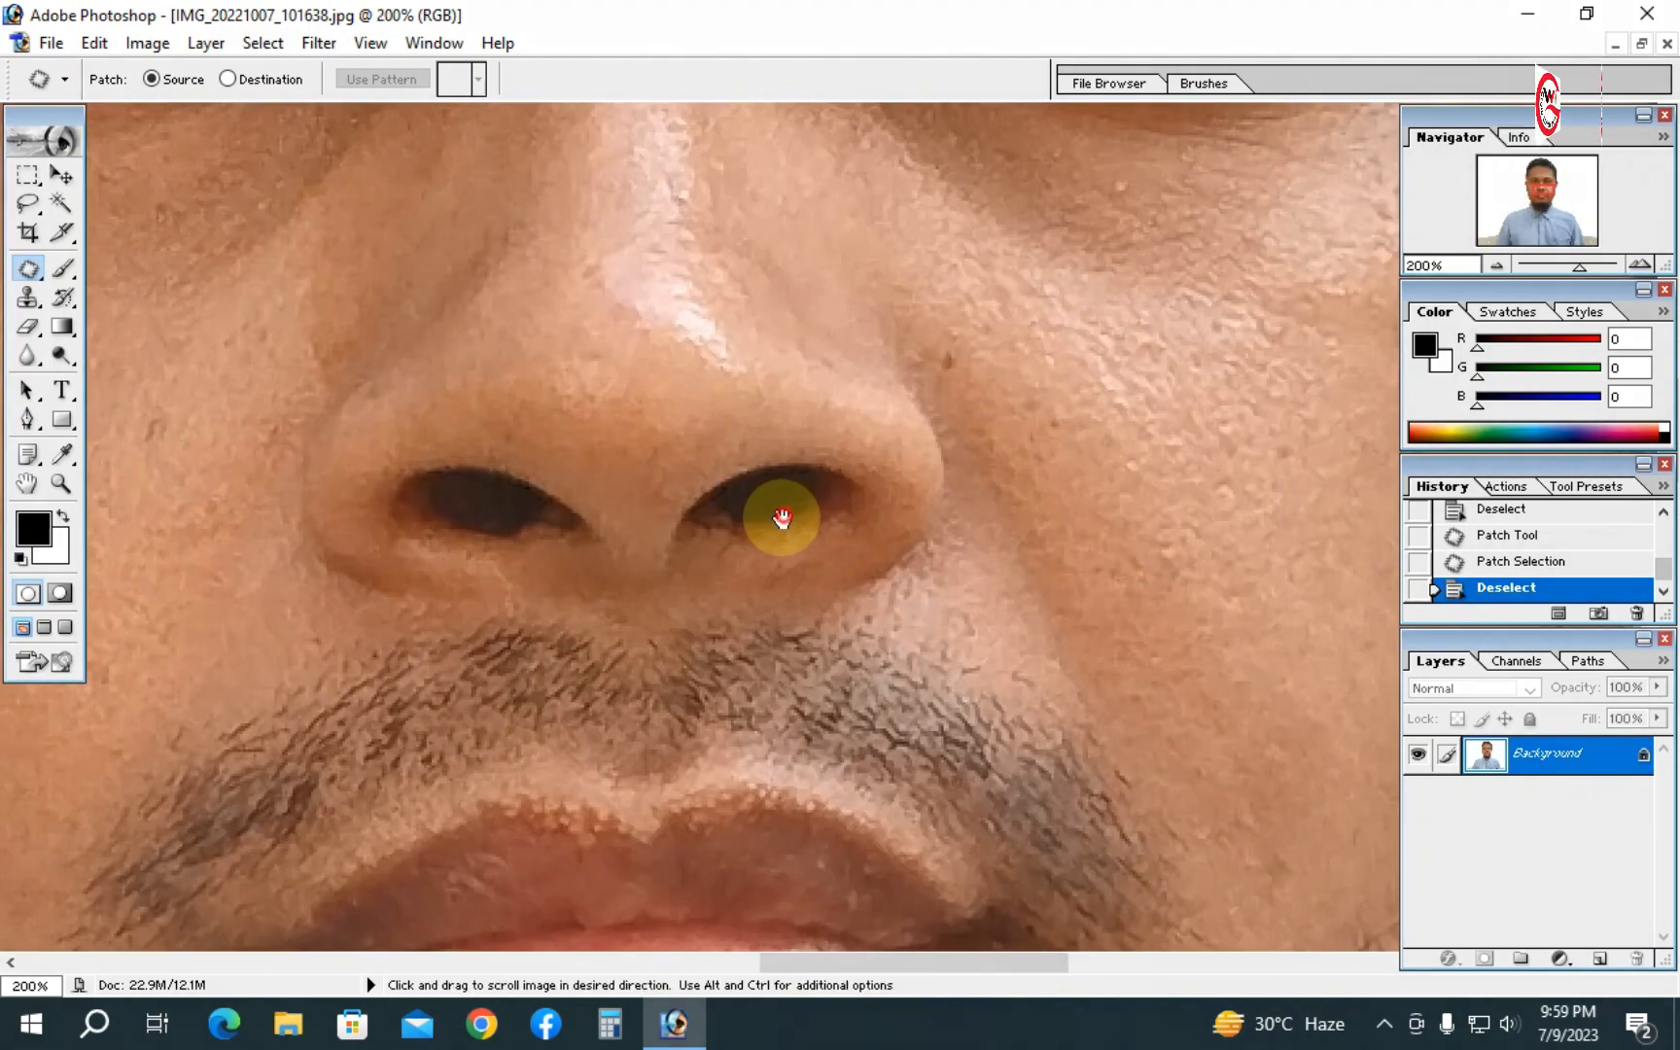
left_click_drag(1075, 477, 533, 629)
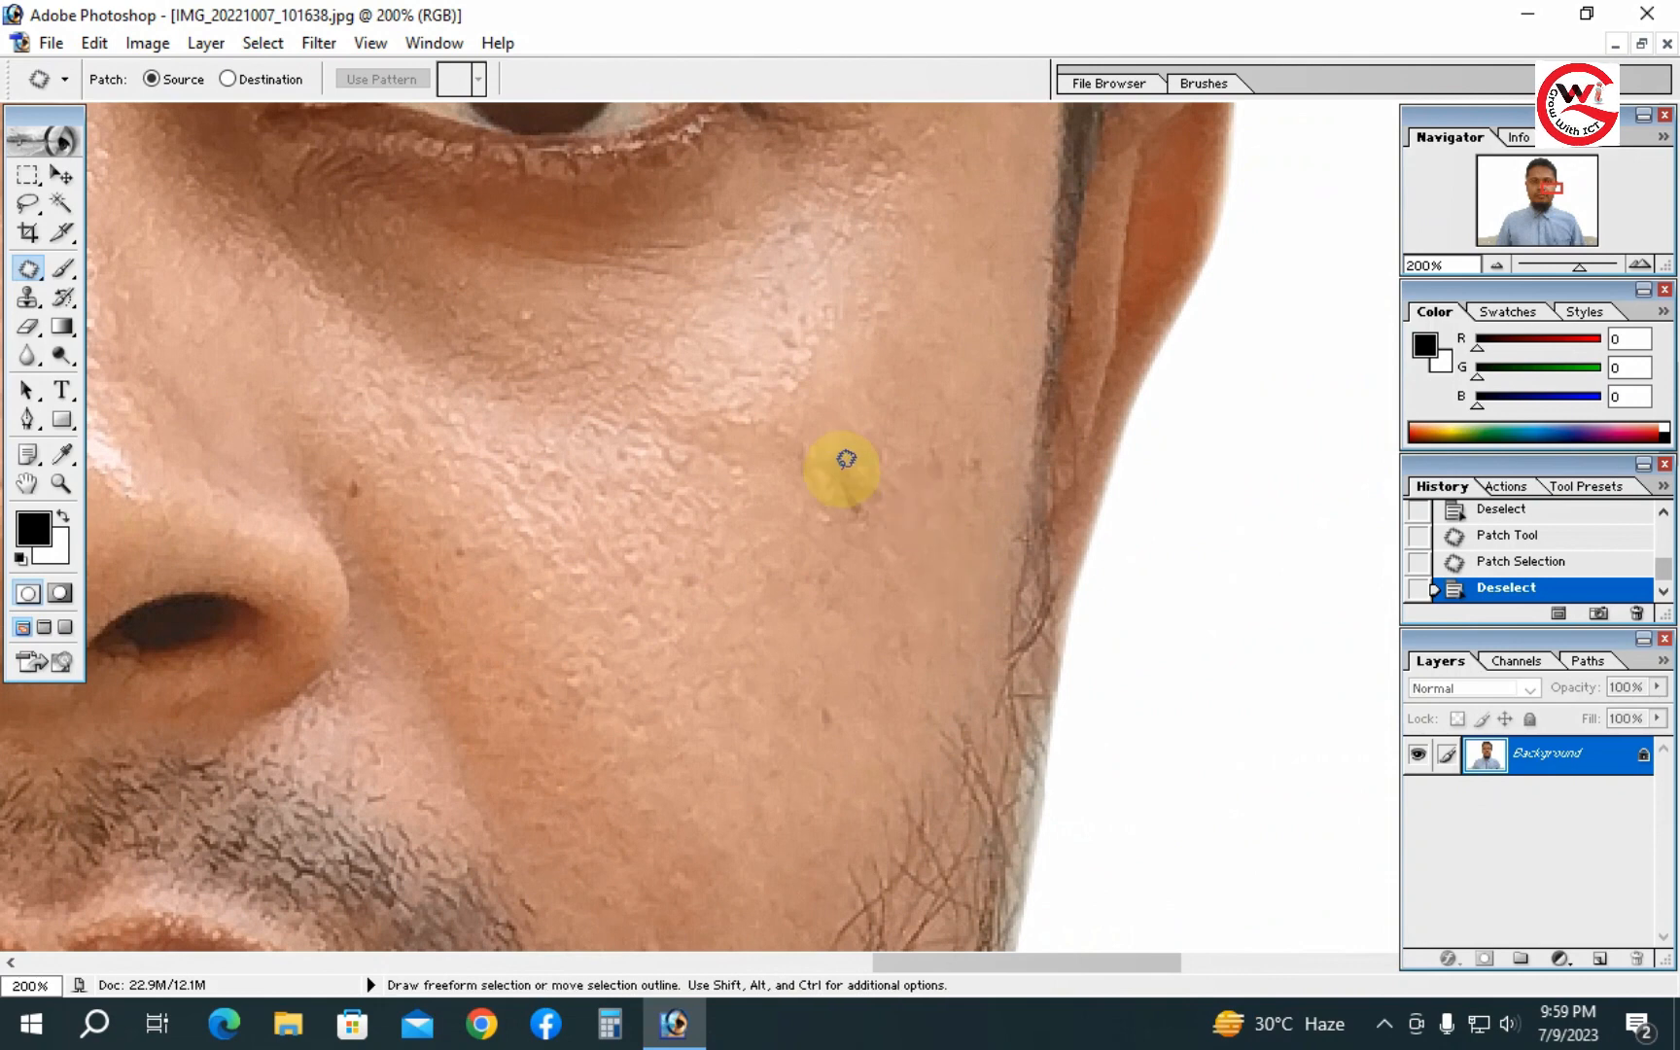
- Patch another dark spot on the right cheek by selecting it and dragging onto clear skin near the nose
mouse_move(851, 444)
left_mouse_down()
mouse_move(895, 491)
mouse_move(881, 514)
mouse_move(819, 517)
mouse_move(826, 453)
left_mouse_up()
left_click(821, 549)
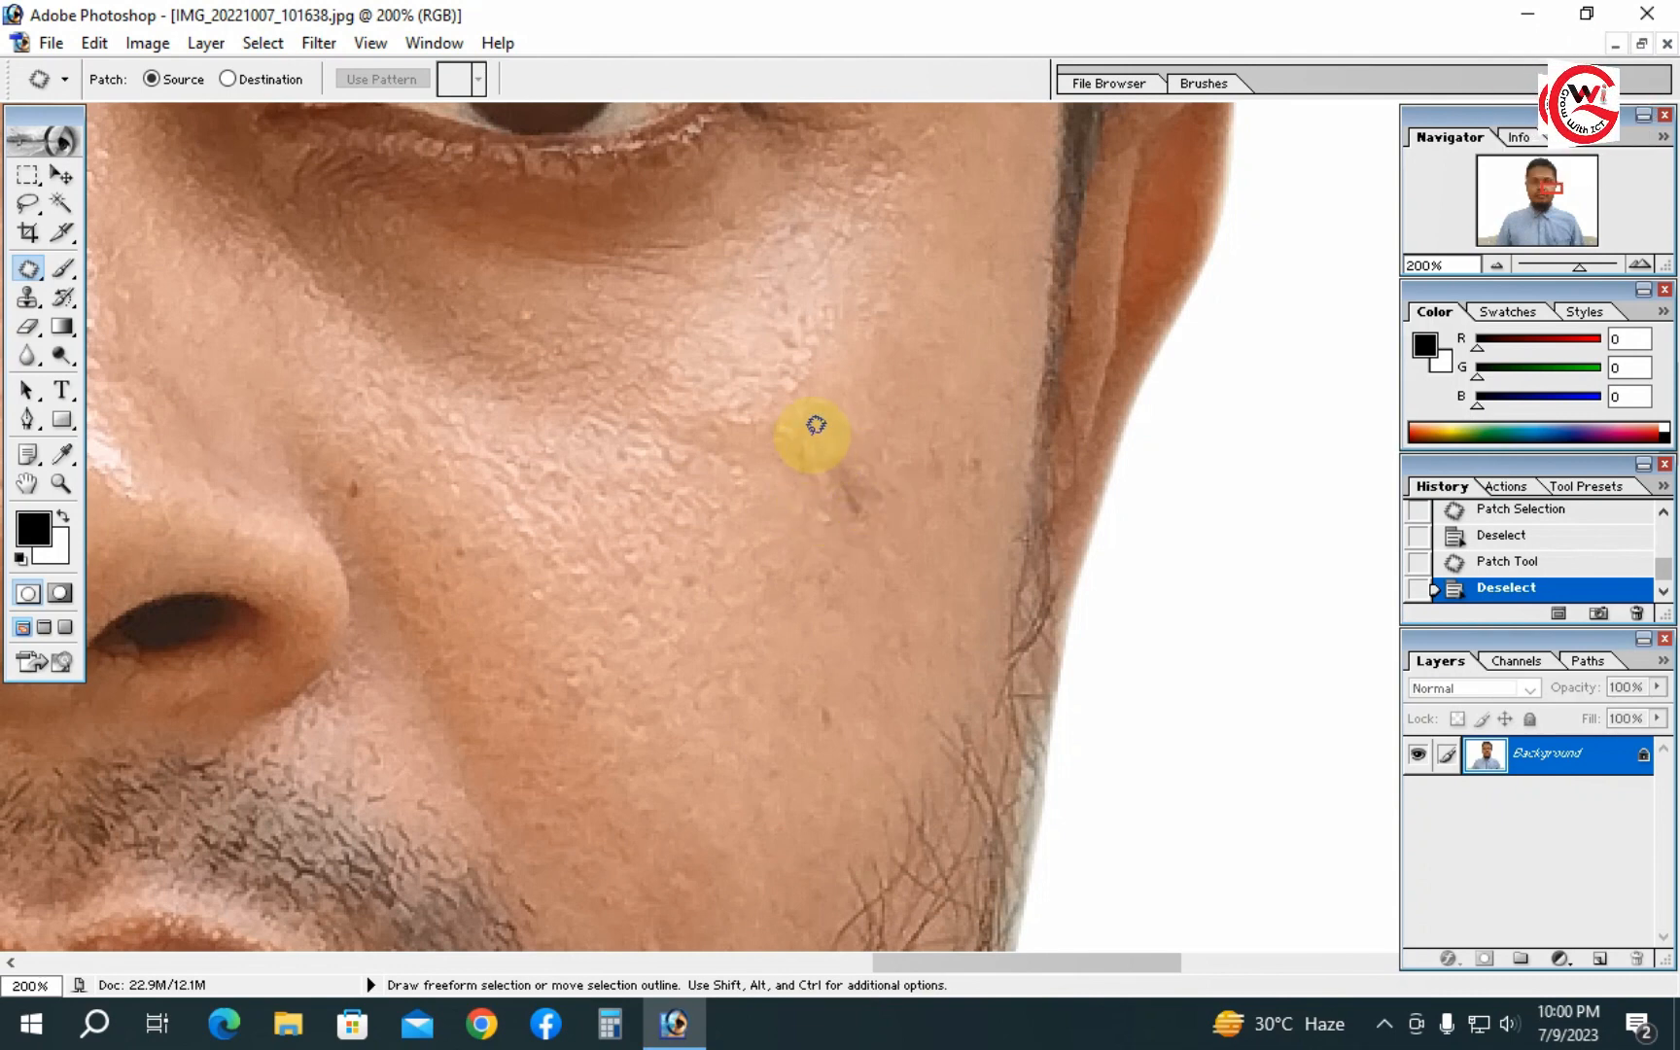
mouse_move(892, 473)
left_mouse_down()
mouse_move(874, 524)
mouse_move(825, 510)
mouse_move(813, 436)
left_mouse_up()
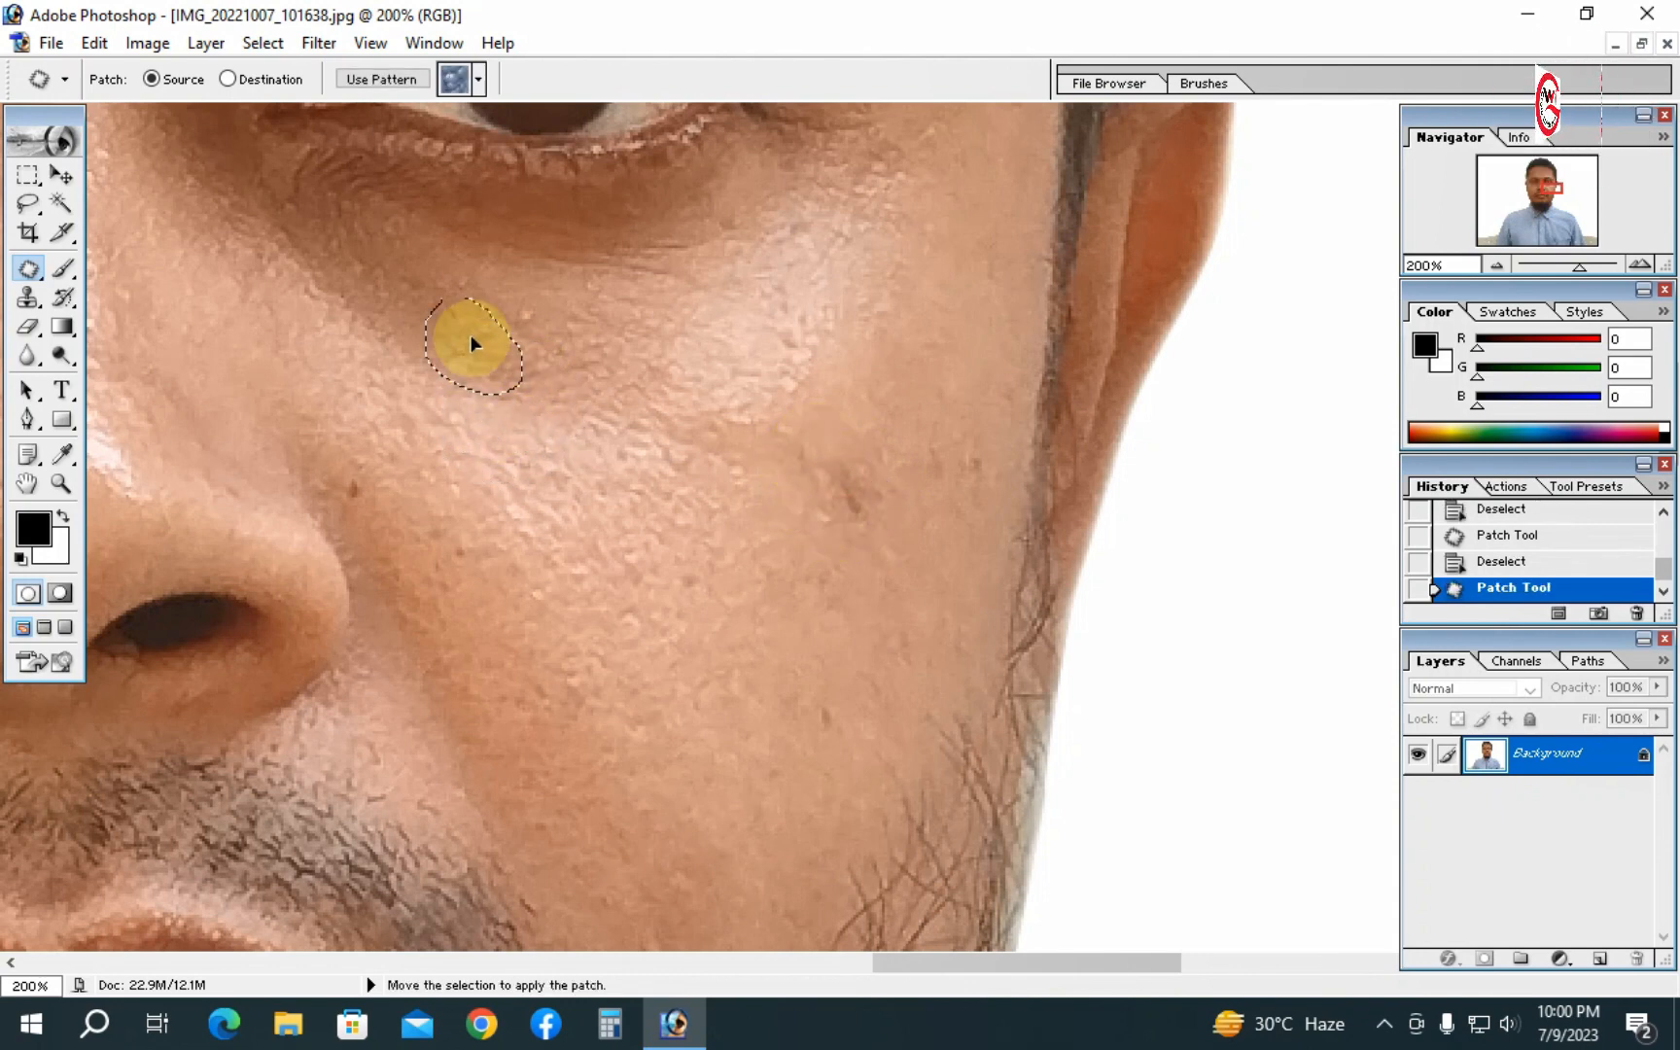
left_click_drag(480, 329, 480, 328)
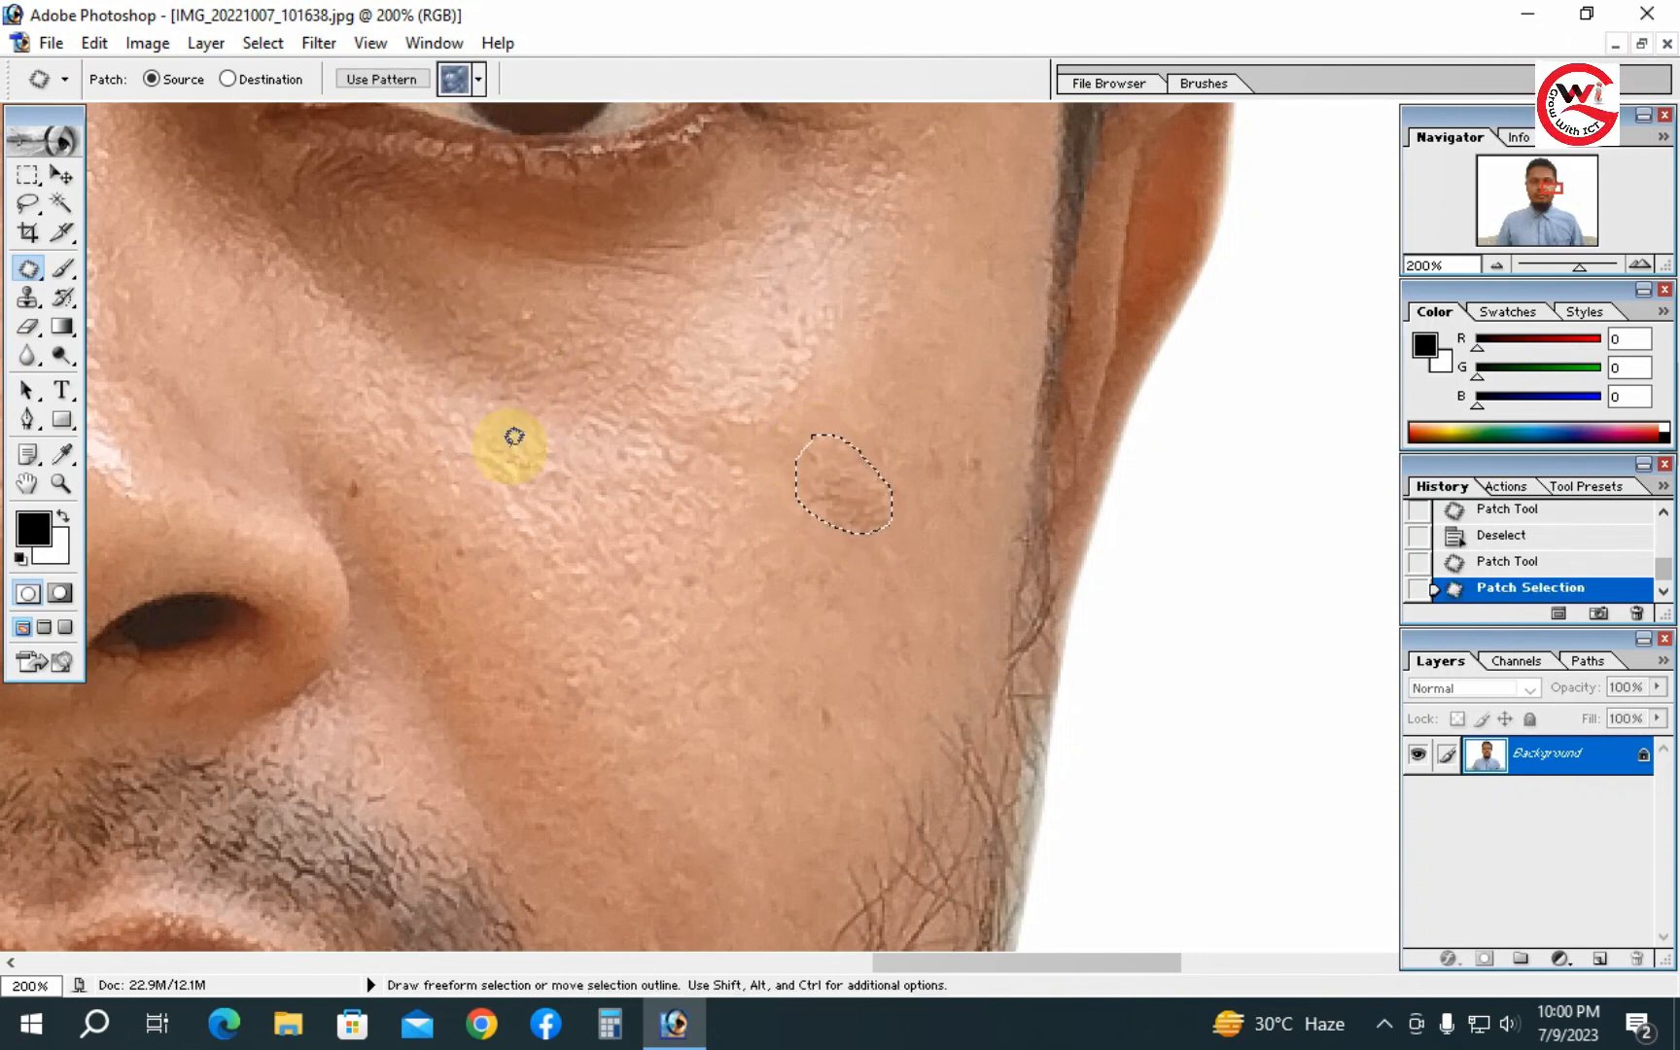
- Deselect, zoom back in on the right cheek, and step back in history to undo the last patch
key("ctrl+d")
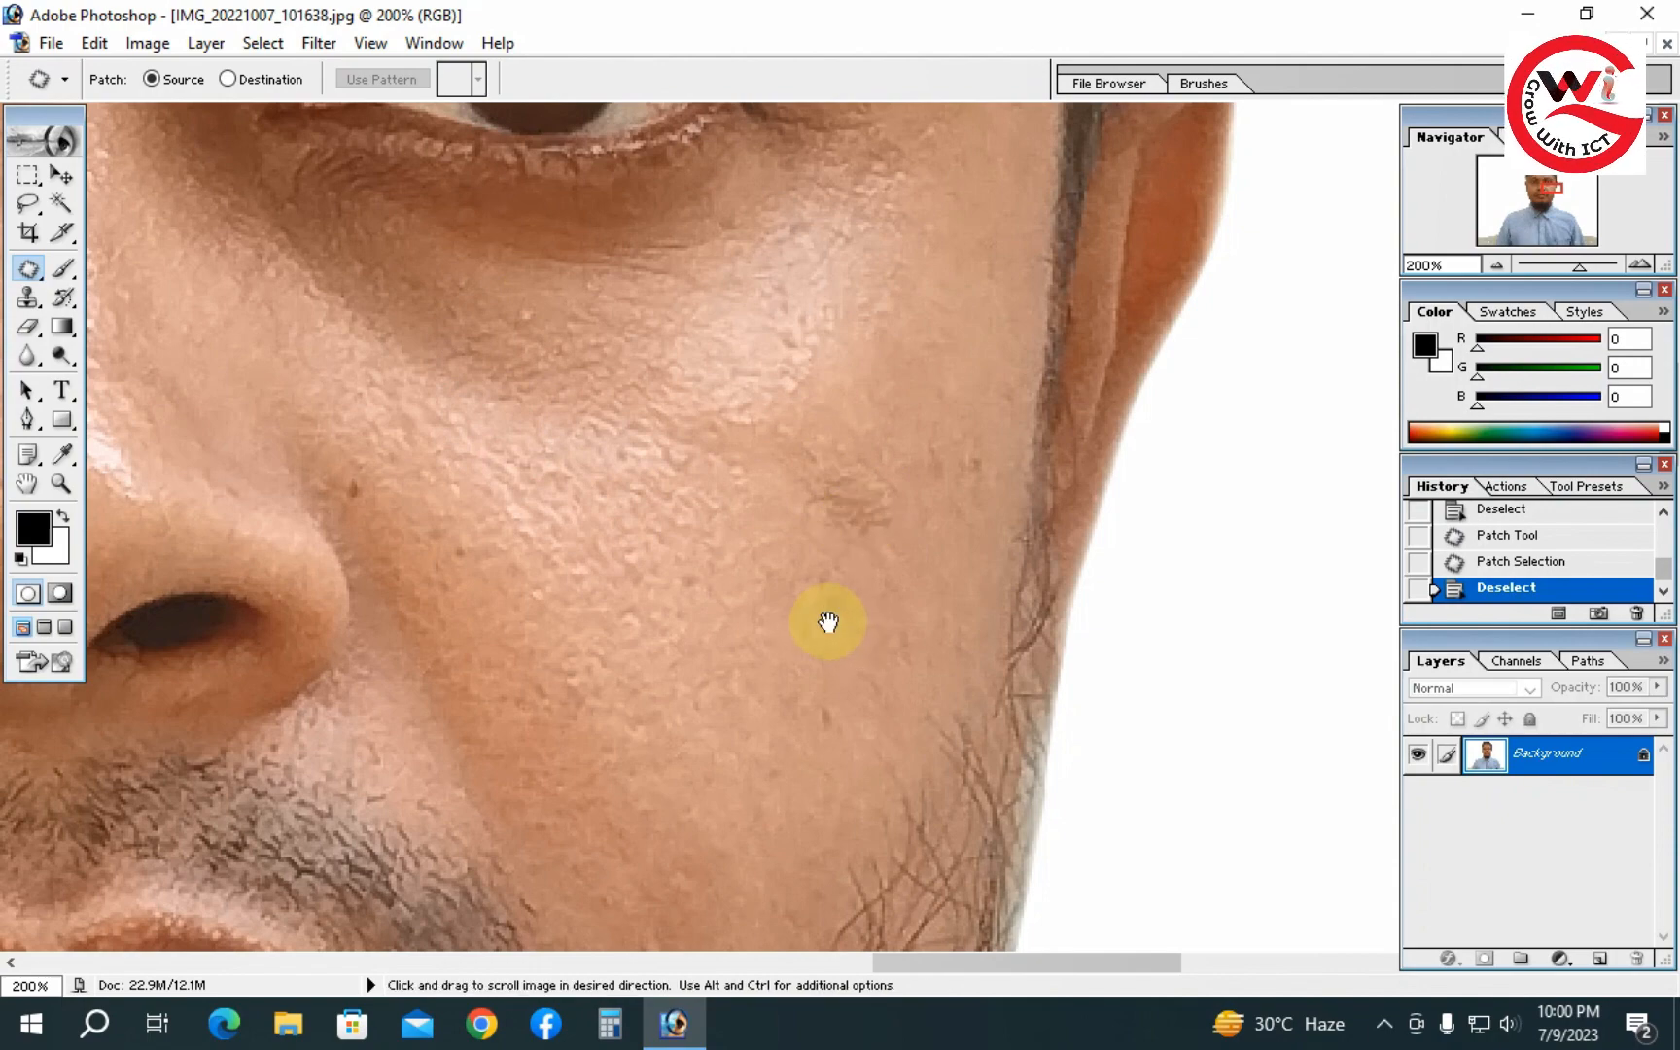
left_click(829, 593, "alt")
left_click(827, 526, "alt")
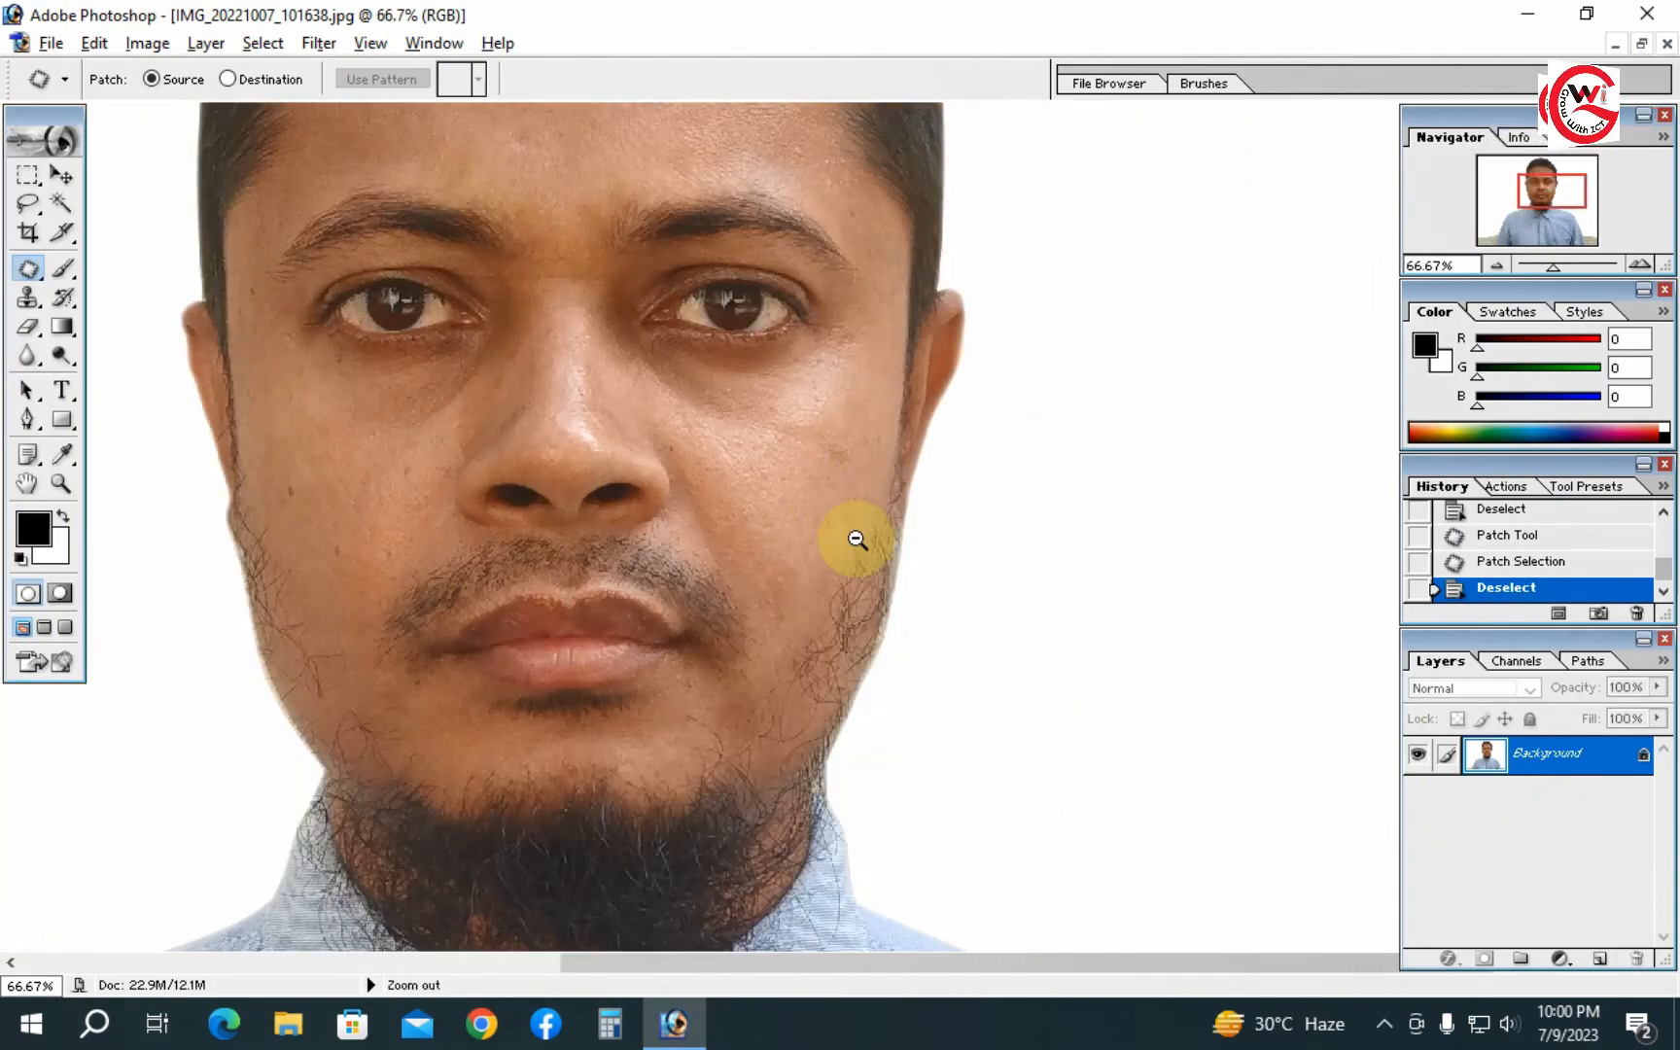
left_click(832, 480, "ctrl")
left_click(836, 476, "ctrl")
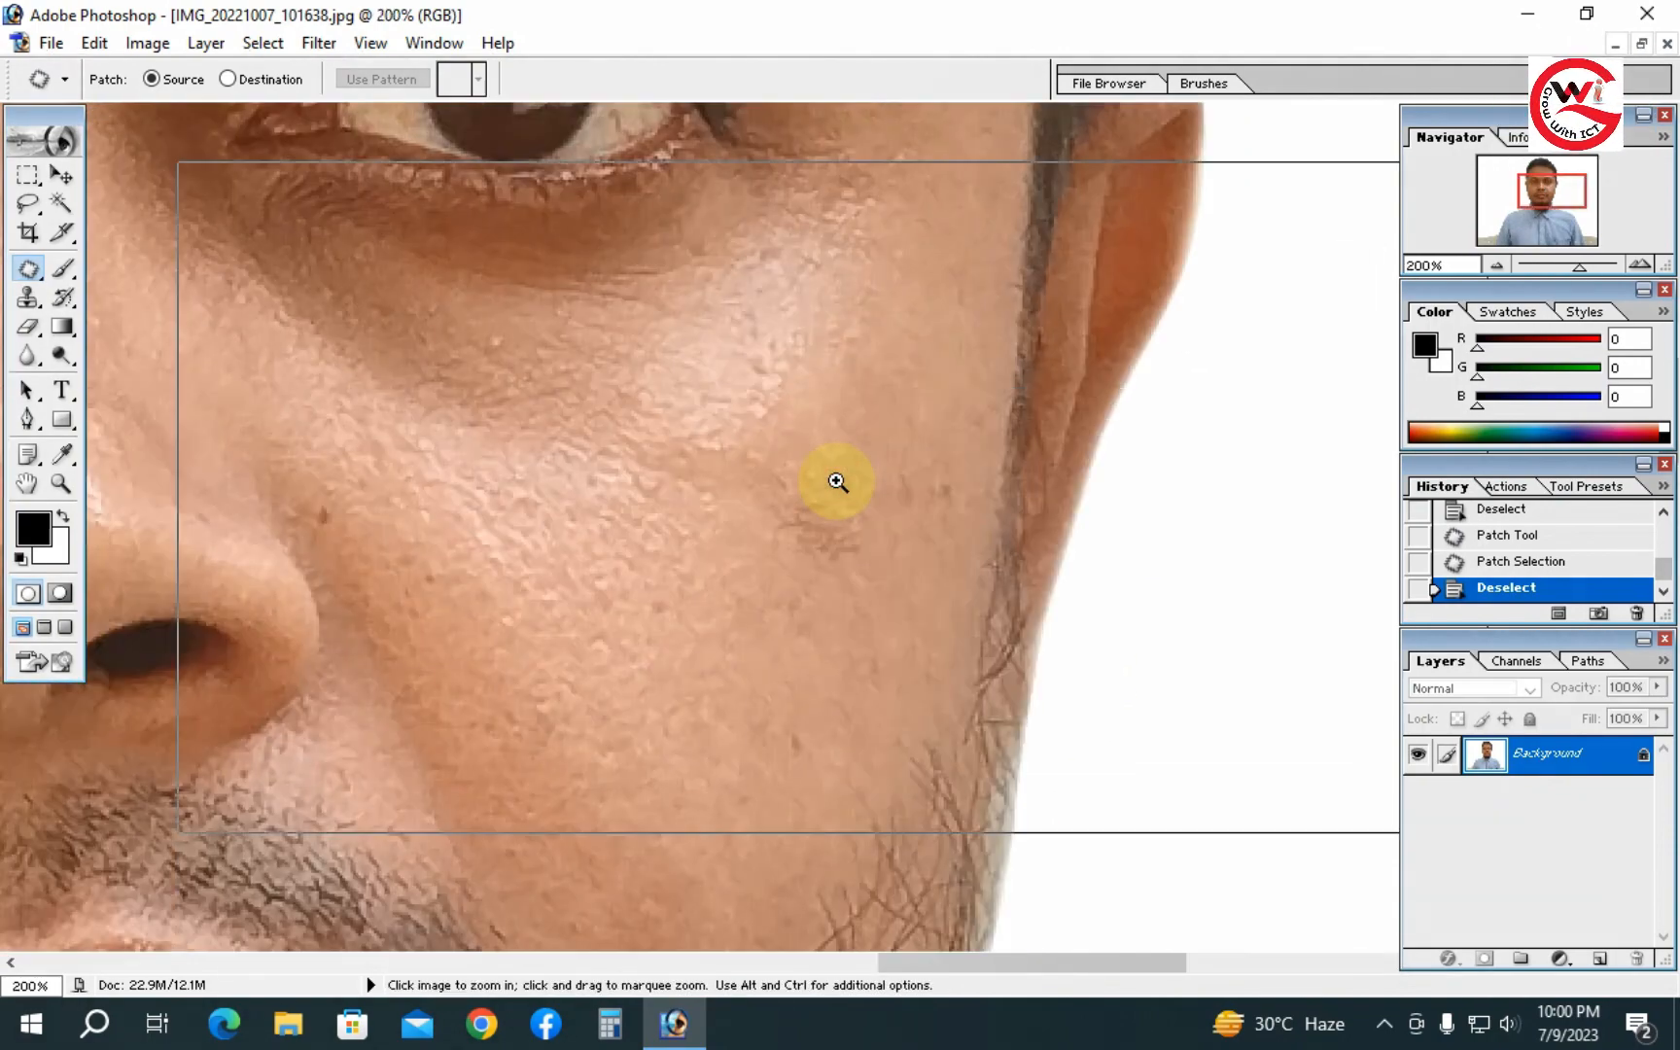
left_click(836, 480, "ctrl")
key("ctrl+alt+z")
key("ctrl+alt+z")
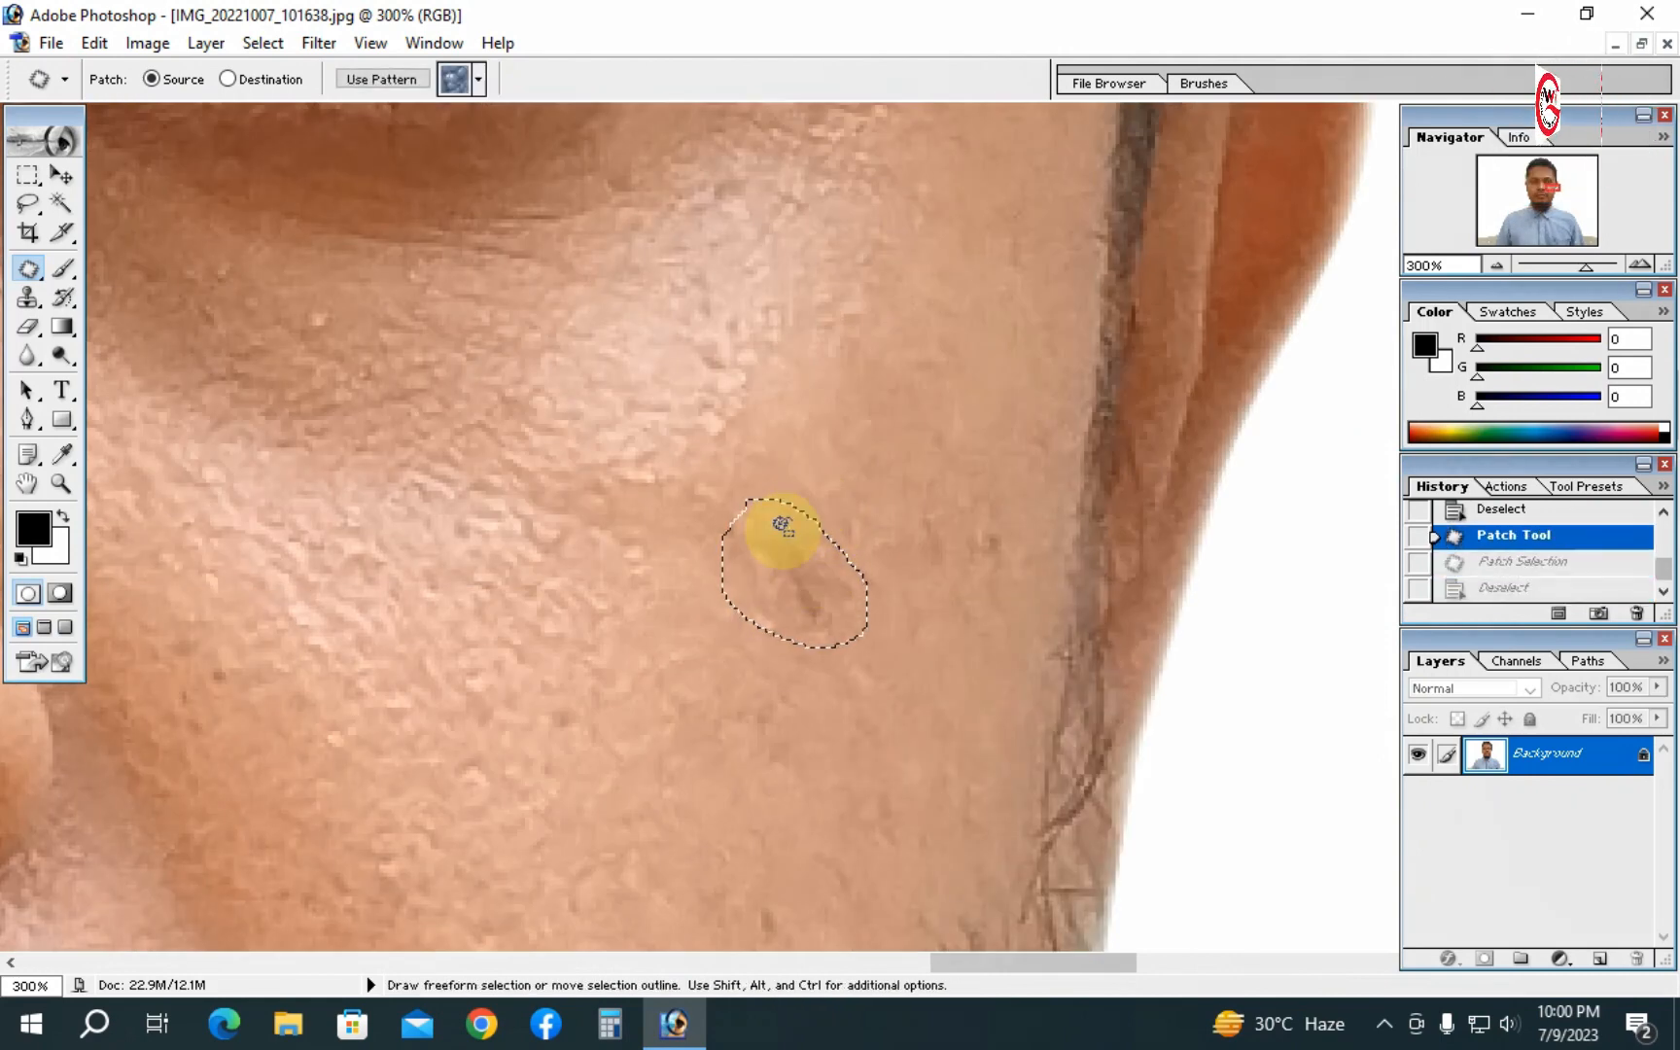
- With the Patch Tool, select a spot lower on the right cheek and drag it onto clean skin
left_click(865, 494)
mouse_move(734, 502)
left_mouse_down()
mouse_move(860, 550)
mouse_move(867, 594)
mouse_move(840, 619)
mouse_move(766, 601)
mouse_move(728, 507)
left_mouse_up()
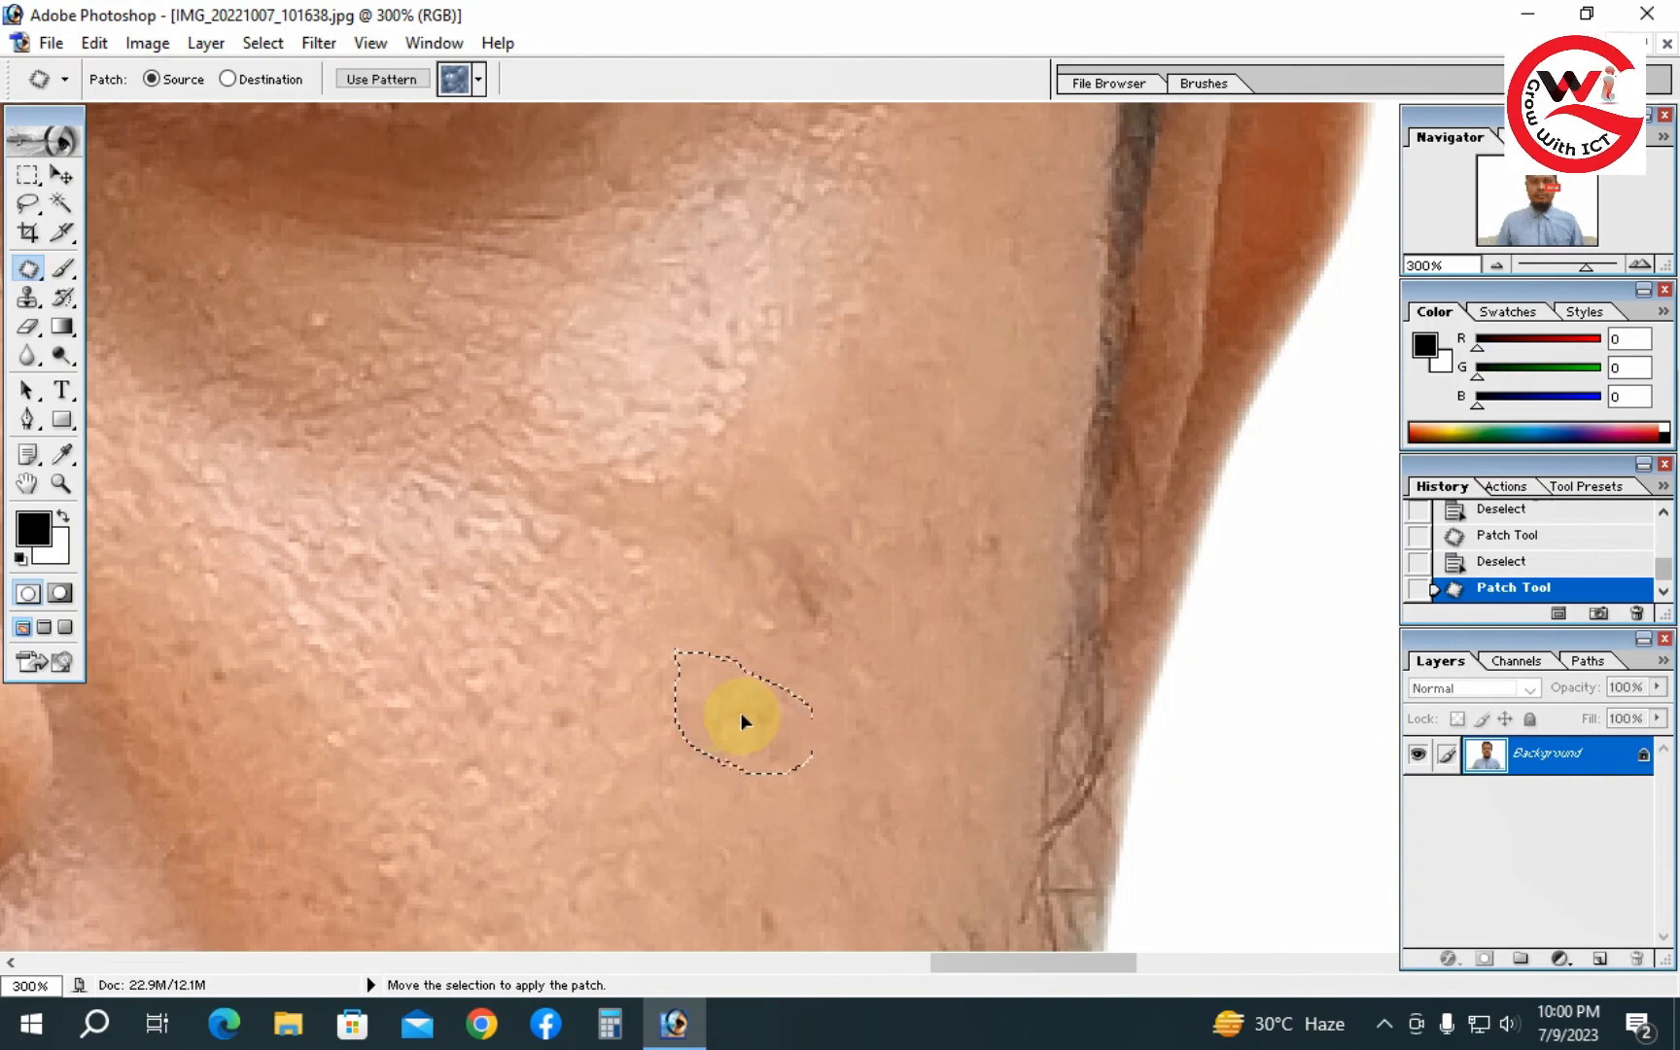
left_click(852, 424)
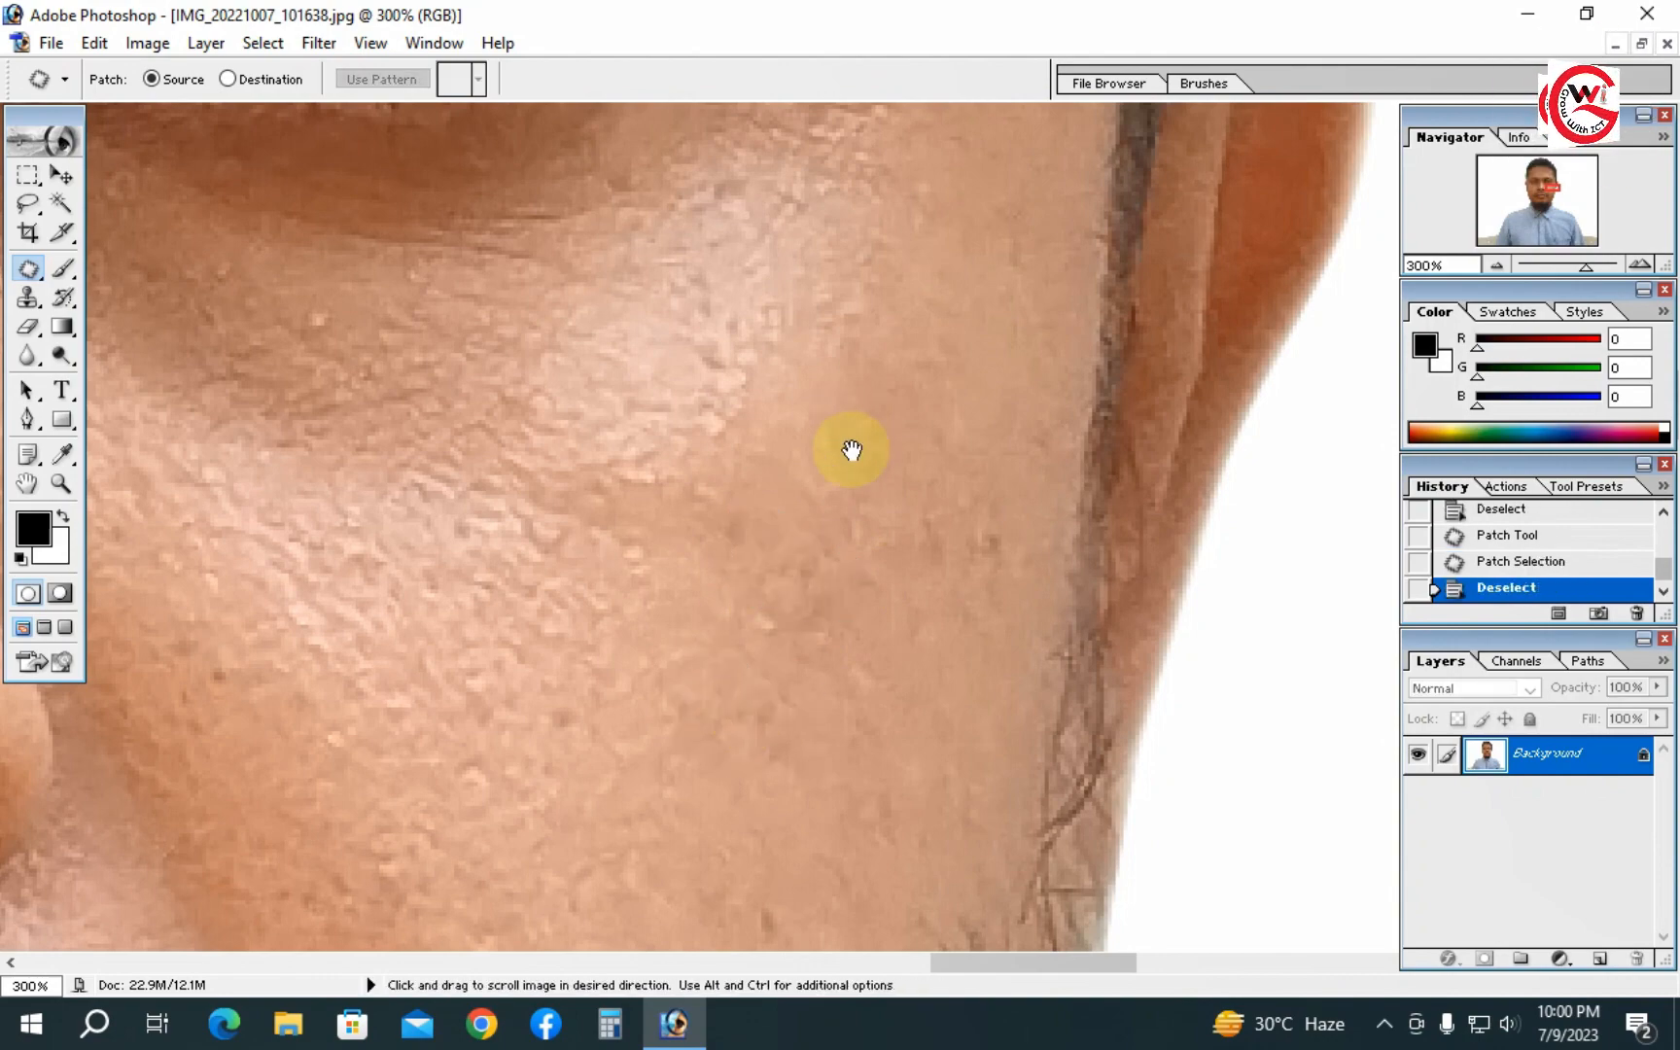
- Zoom in on the lower right cheek and patch a small dark spot with clean skin just above it, then deselect
left_click(846, 528, "alt")
left_click(845, 528, "alt")
left_click(846, 530, "alt")
left_click(844, 533, "alt")
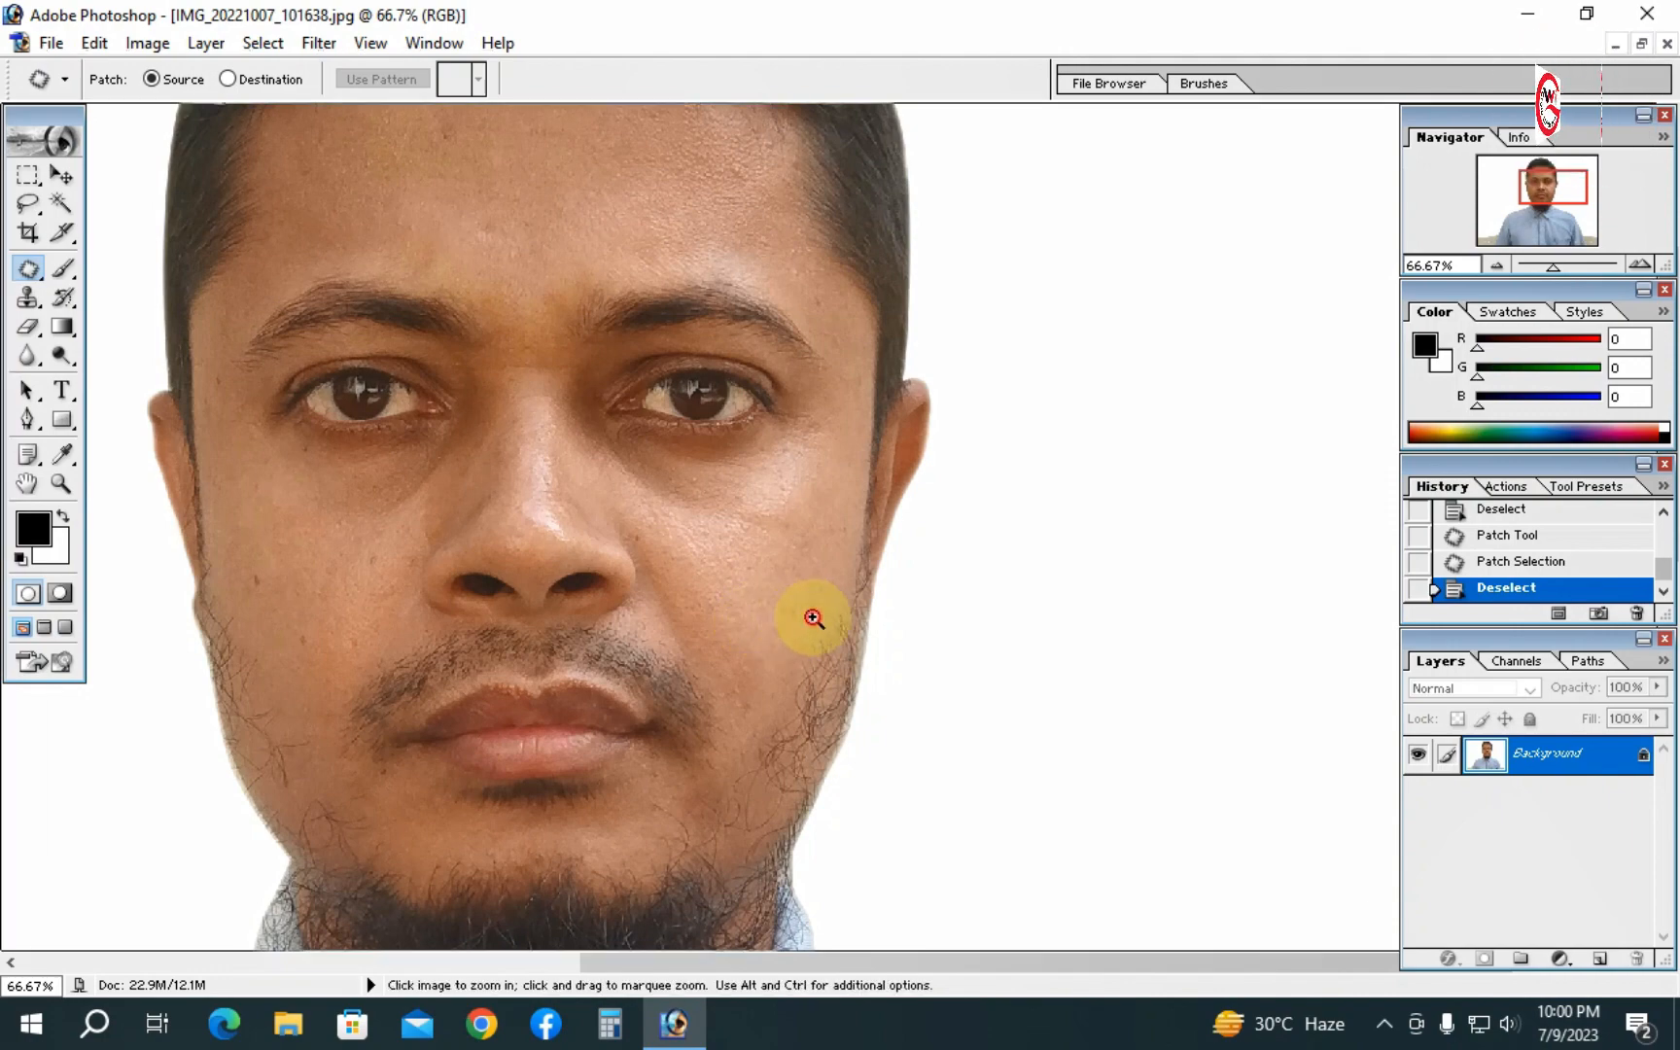
left_click(778, 554)
left_click(748, 496)
left_click(778, 454)
mouse_move(785, 570)
left_mouse_down()
mouse_move(821, 598)
mouse_move(819, 623)
mouse_move(786, 615)
mouse_move(774, 579)
mouse_move(787, 563)
mouse_move(815, 584)
mouse_move(818, 489)
left_mouse_up()
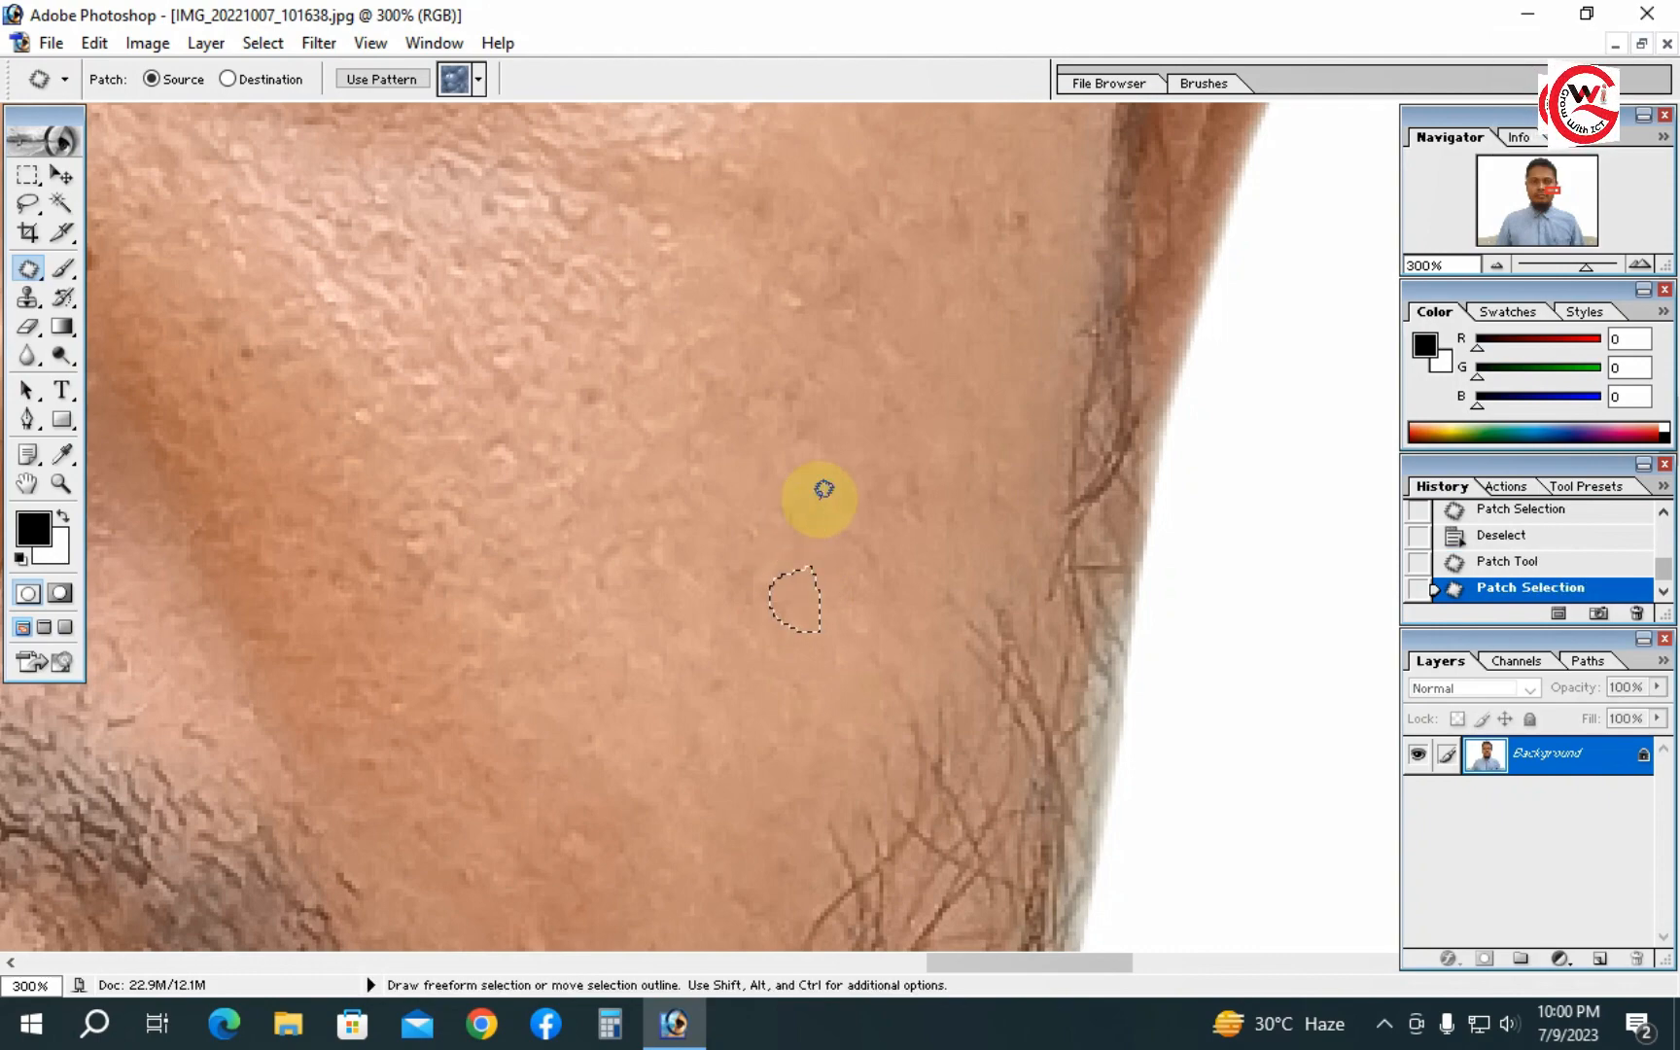
left_click(818, 494)
left_click(818, 571, "ctrl+alt")
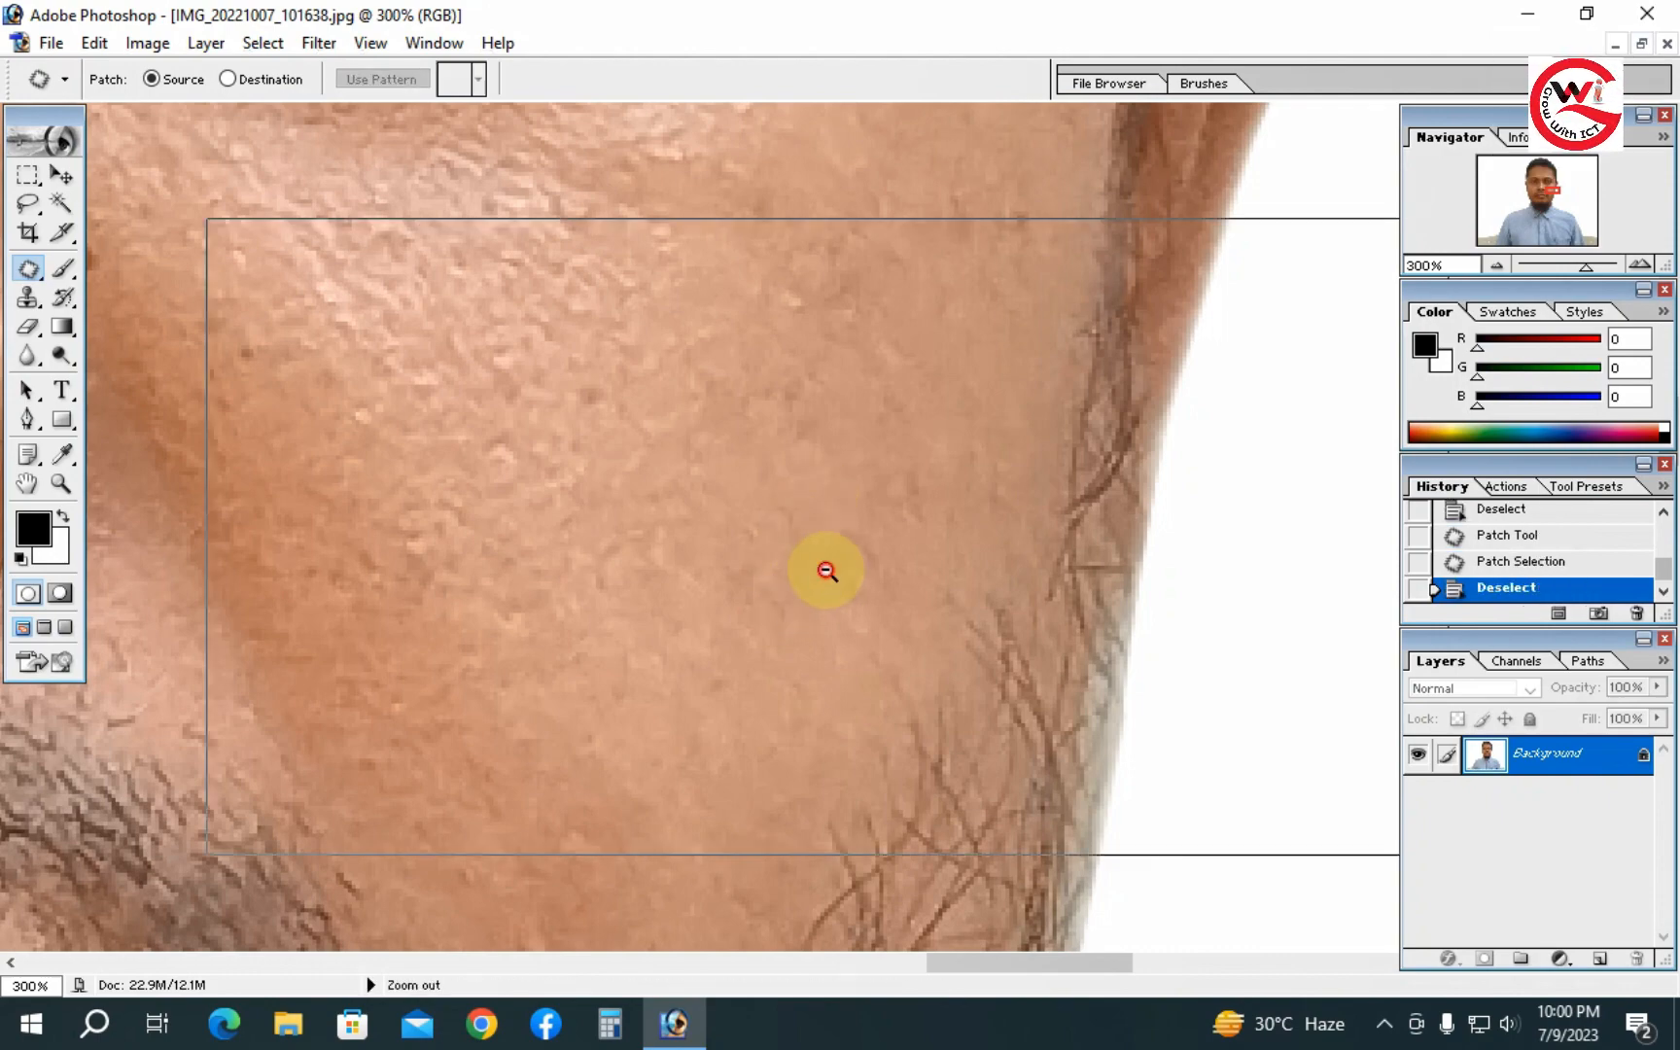
- Zoom to the left cheek and patch two blemishes there with nearby clean skin, deselecting after each
left_click(870, 533, "ctrl+alt")
left_click(758, 522, "ctrl+alt")
left_click(760, 521, "ctrl+alt")
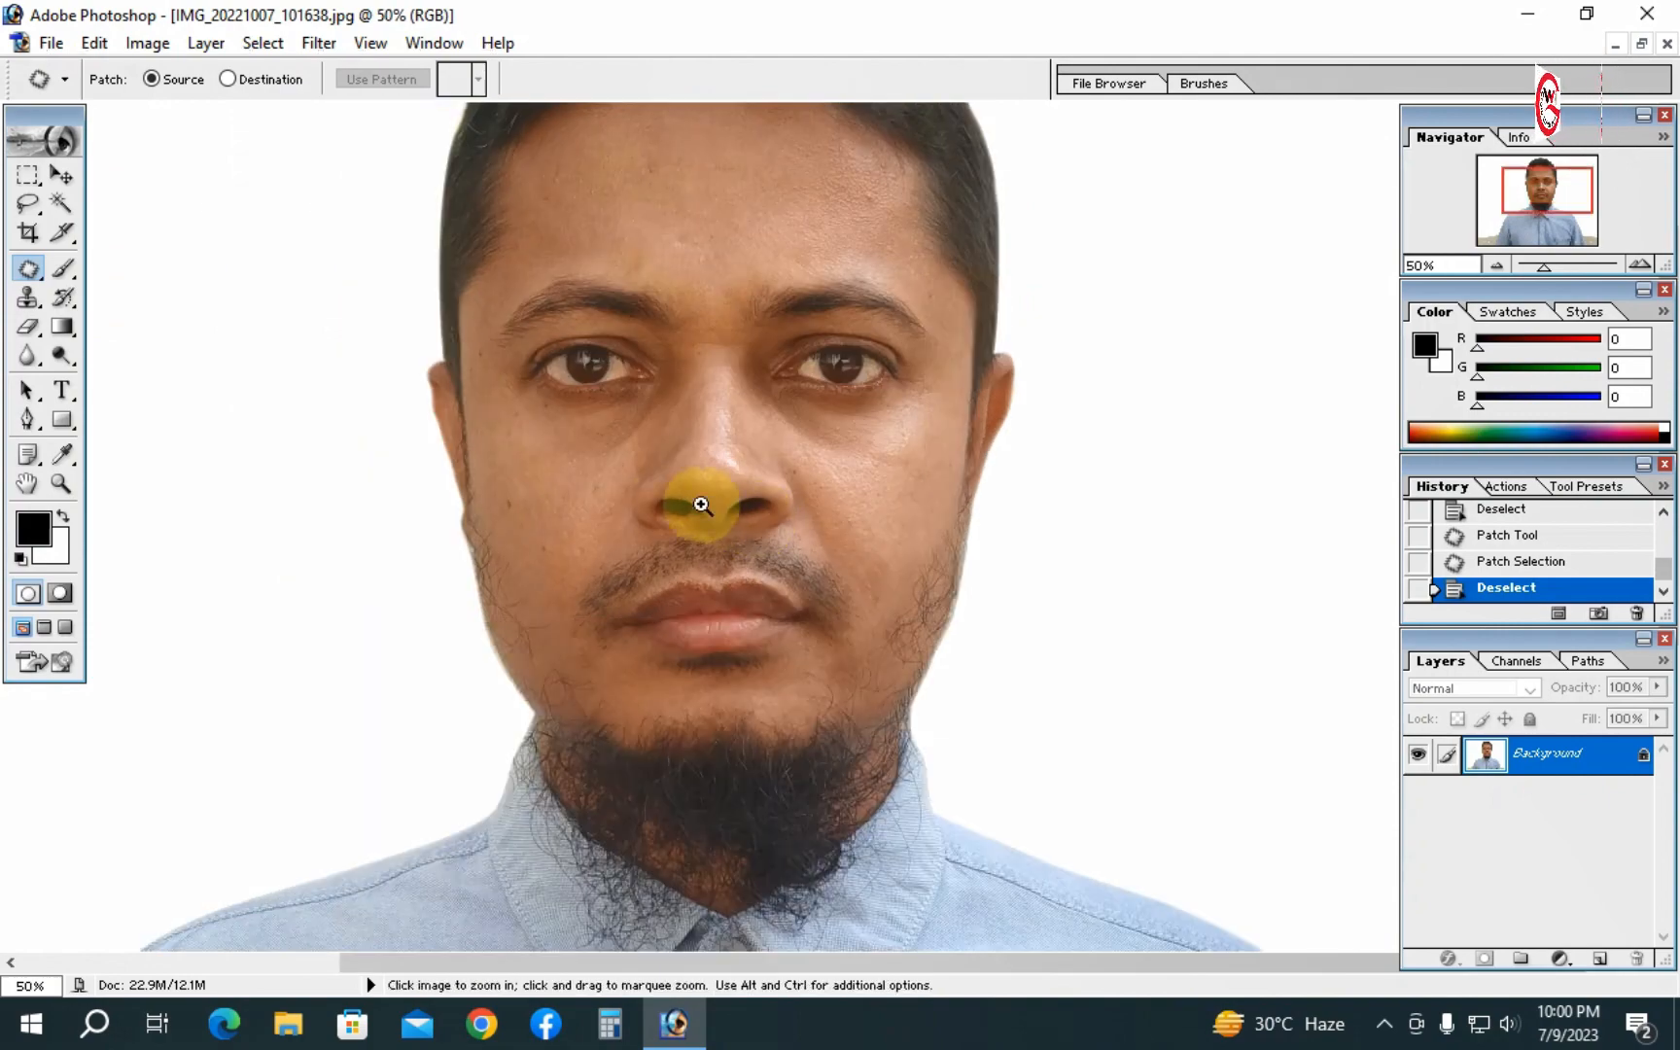
left_click(645, 503, "ctrl")
left_click(646, 502, "ctrl")
left_click_drag(644, 570, 432, 573)
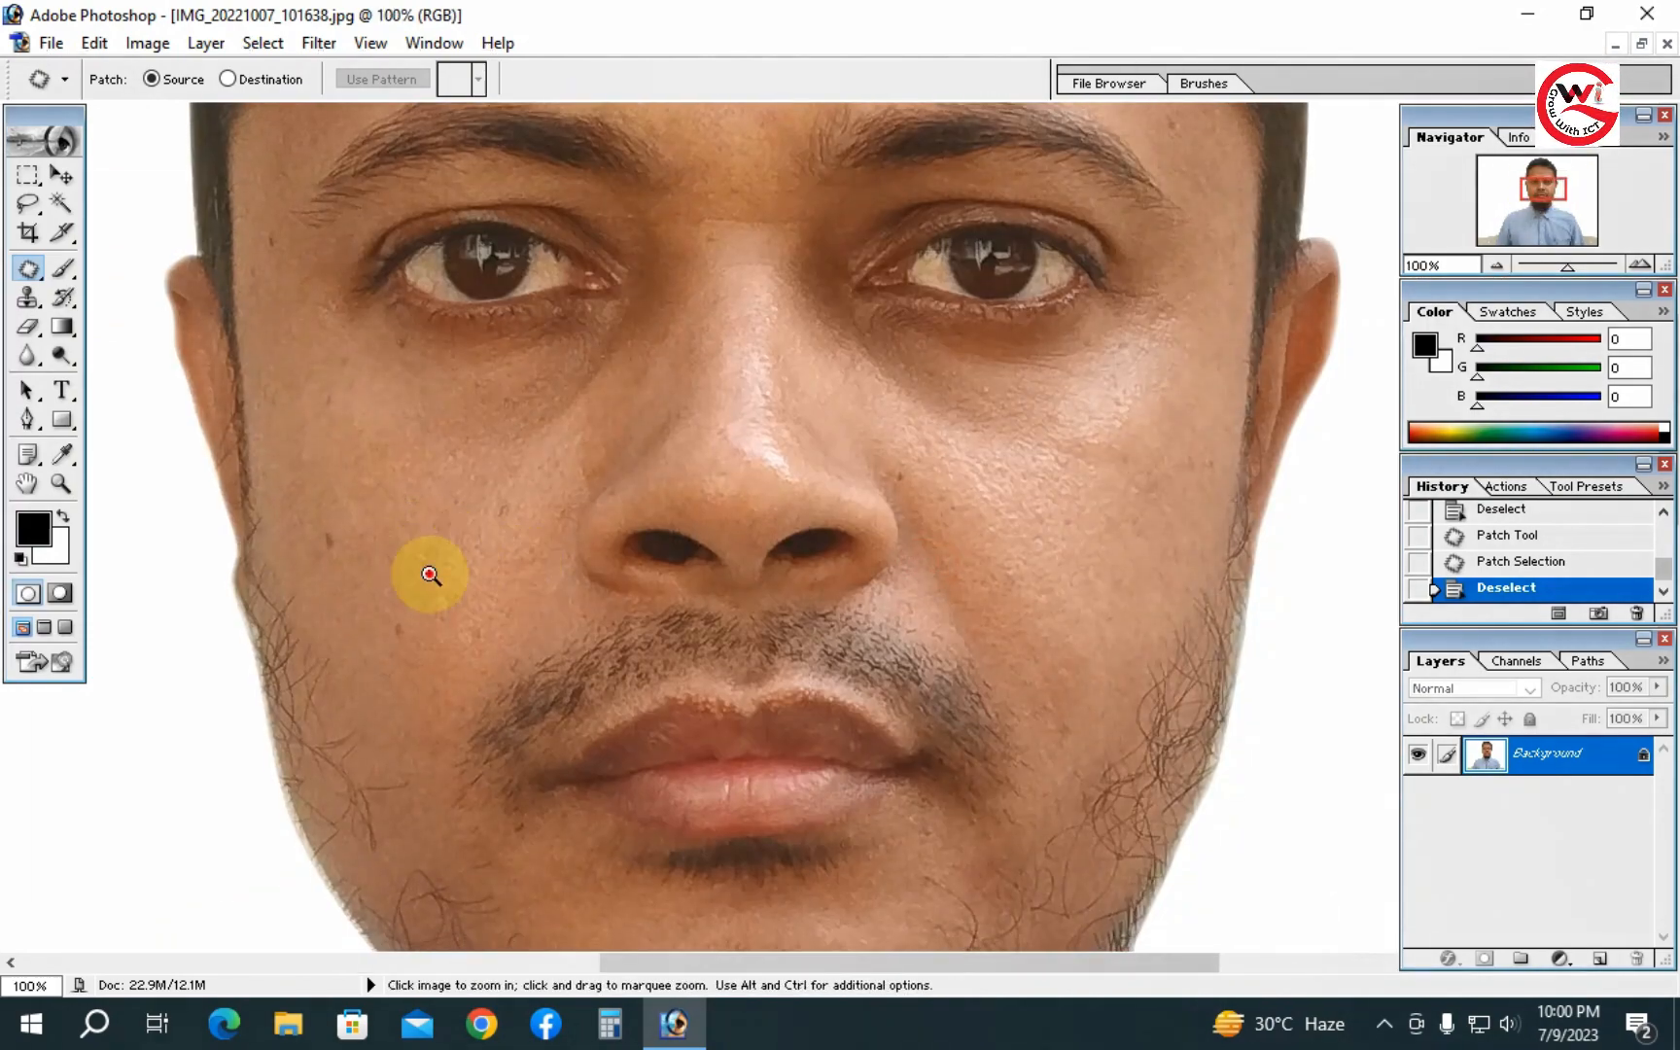
left_click(432, 573, "ctrl")
mouse_move(672, 619)
left_mouse_down()
mouse_move(607, 588)
mouse_move(544, 600)
mouse_move(573, 600)
mouse_move(543, 555)
mouse_move(574, 560)
left_mouse_up()
key("ctrl+d")
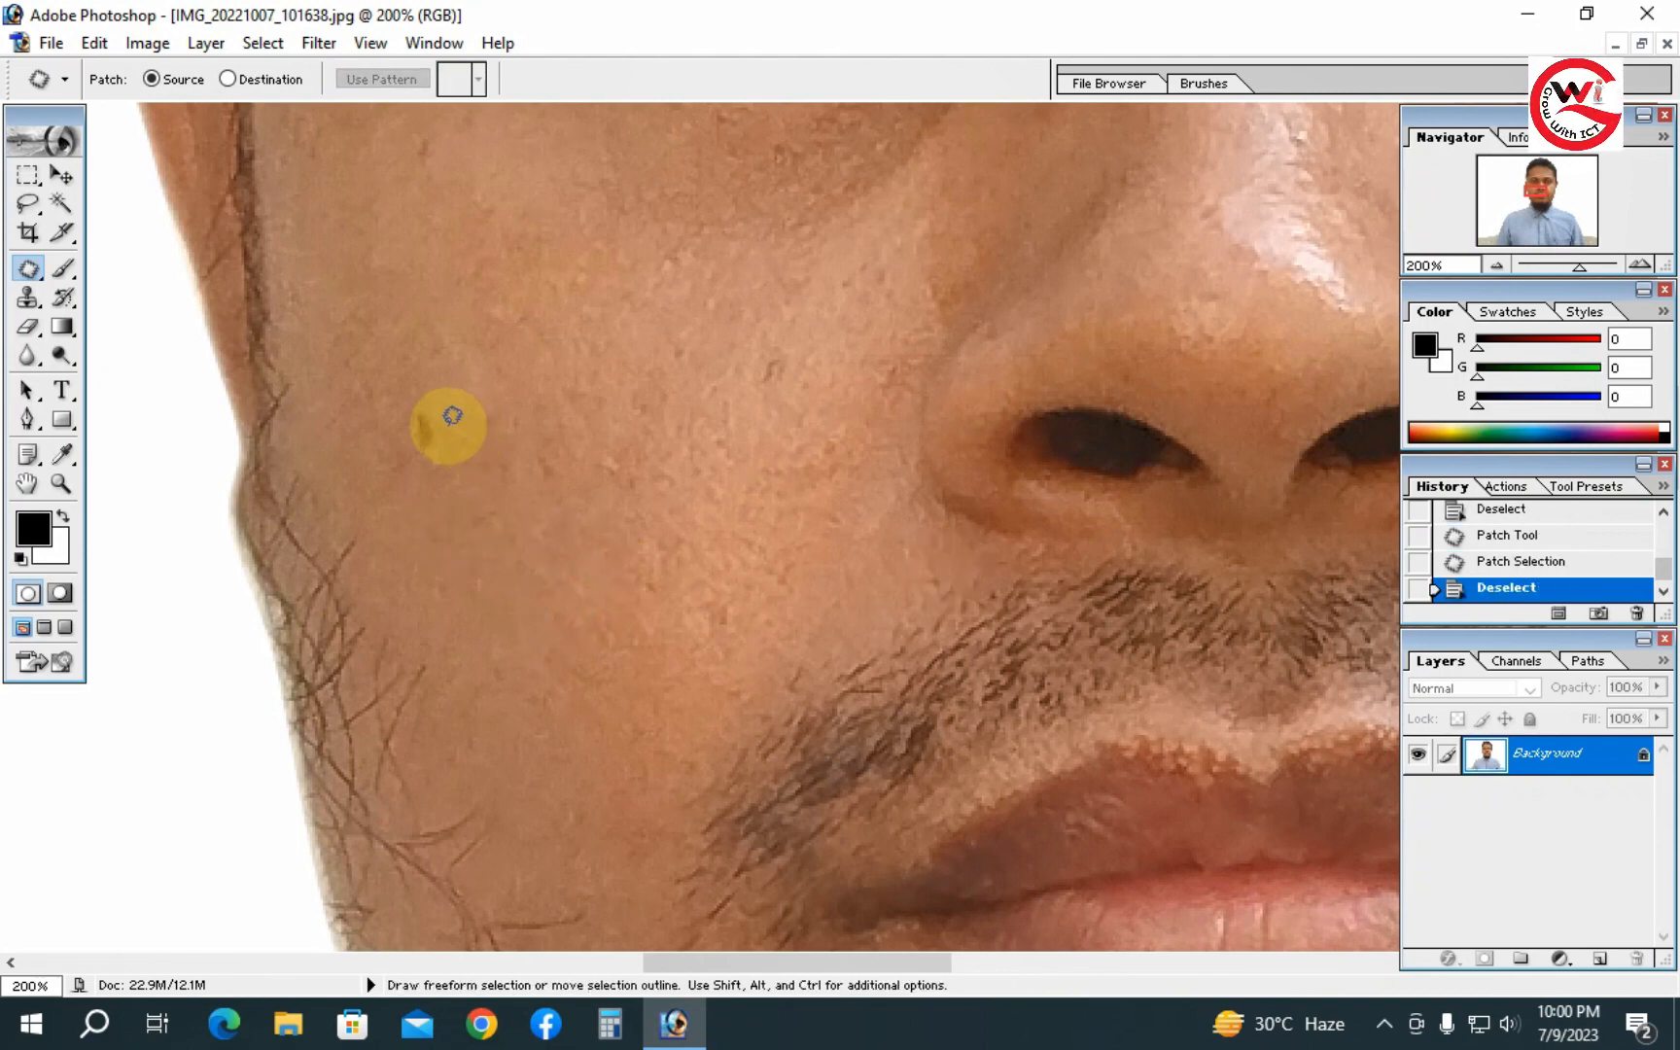
mouse_move(449, 403)
left_mouse_down()
mouse_move(448, 454)
mouse_move(422, 453)
mouse_move(413, 388)
mouse_move(434, 391)
mouse_move(479, 476)
mouse_move(542, 555)
left_mouse_up()
key("ctrl+d")
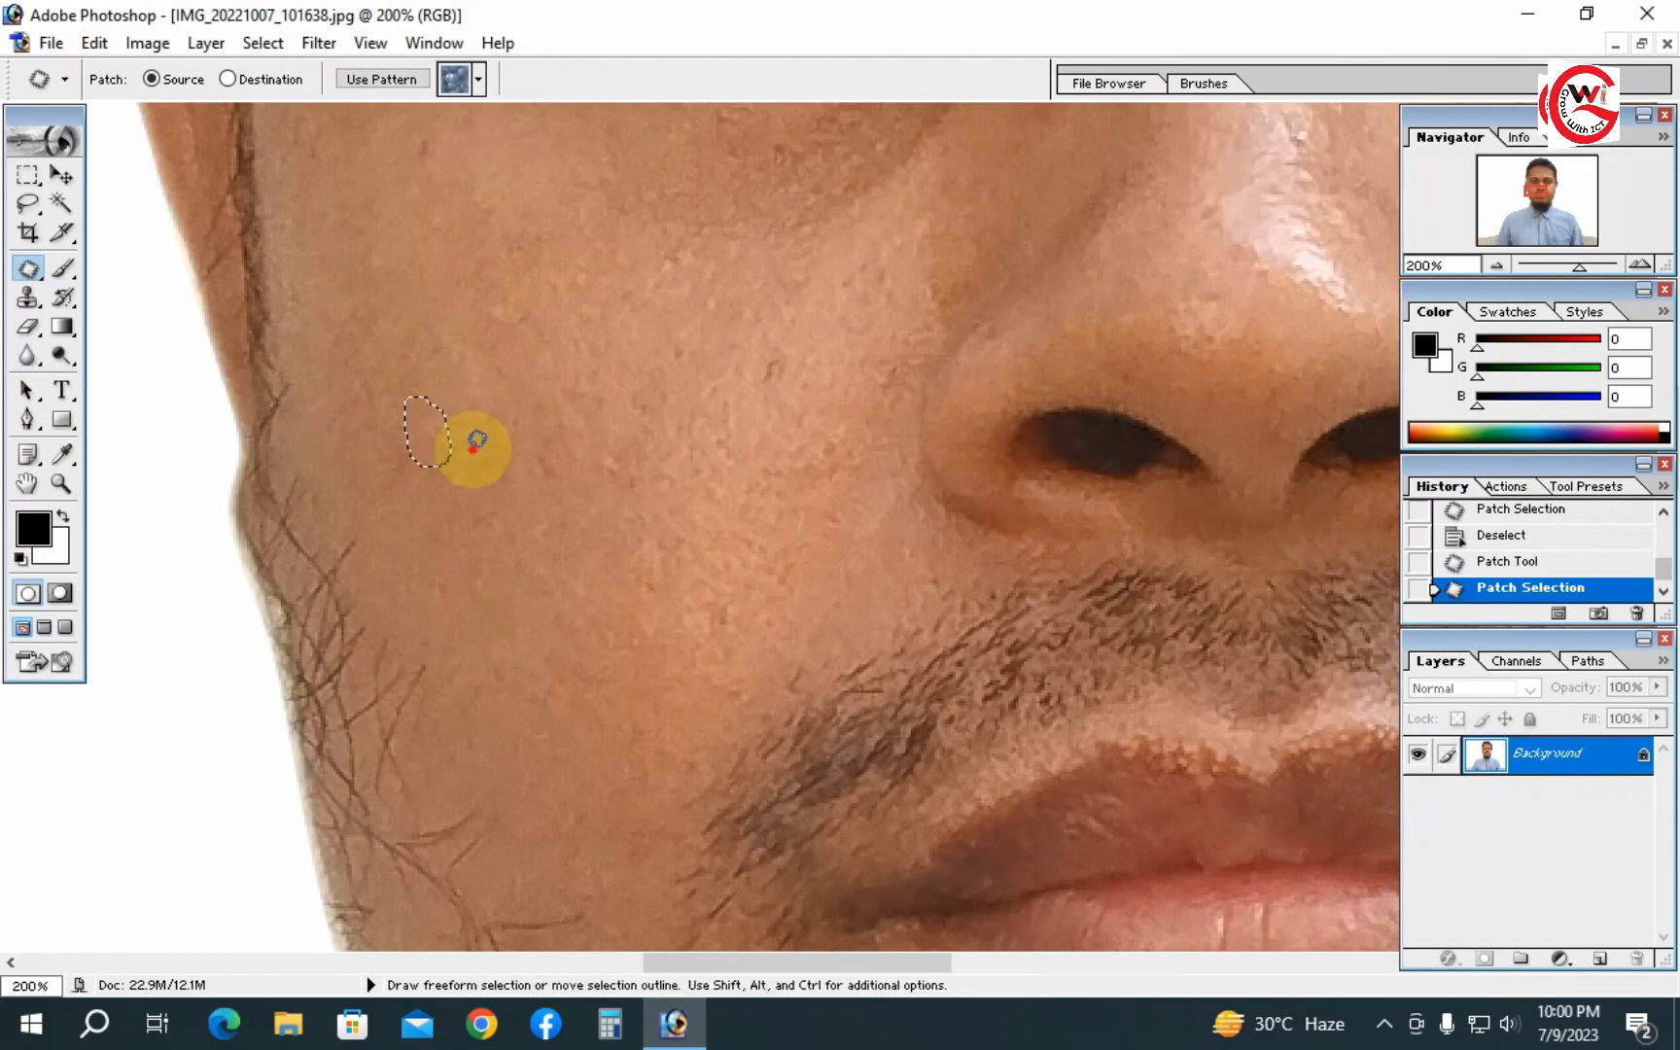
- Zoom to the forehead and patch a small spot above the brows with surrounding clean skin
left_click(975, 476, "ctrl+alt")
left_click(795, 457, "ctrl+alt")
left_click(803, 465, "ctrl+alt")
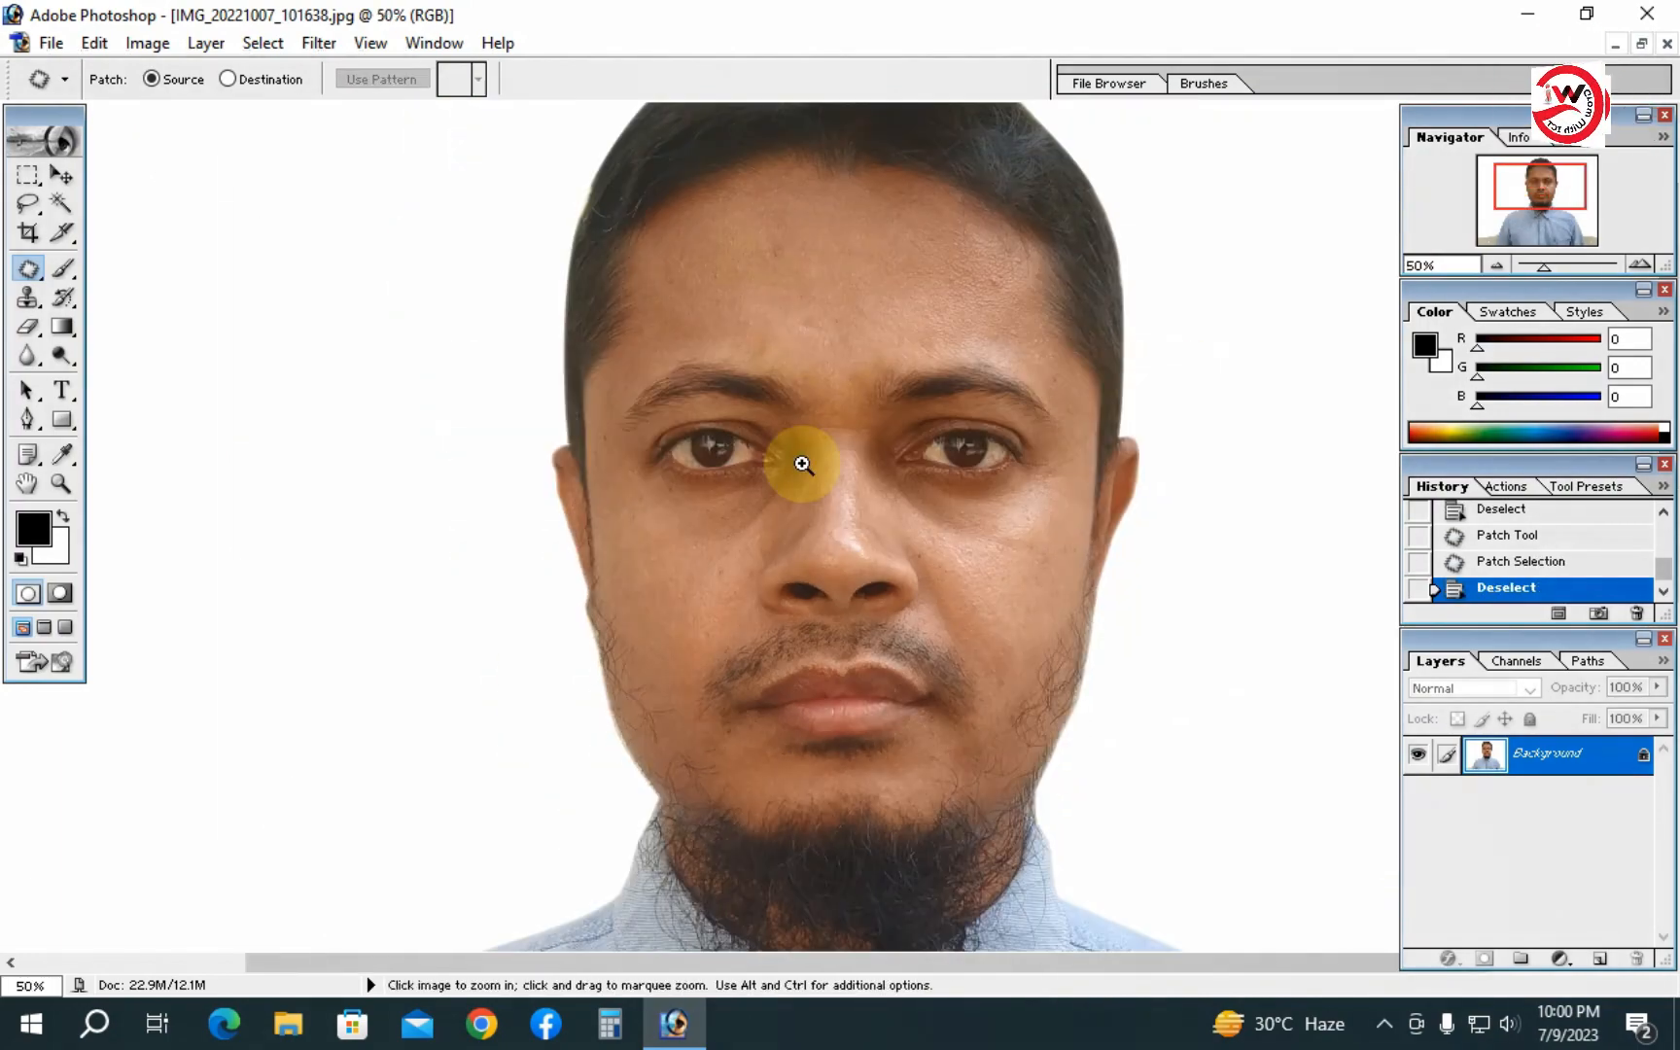
left_click(855, 399, "ctrl")
left_click(865, 443, "ctrl")
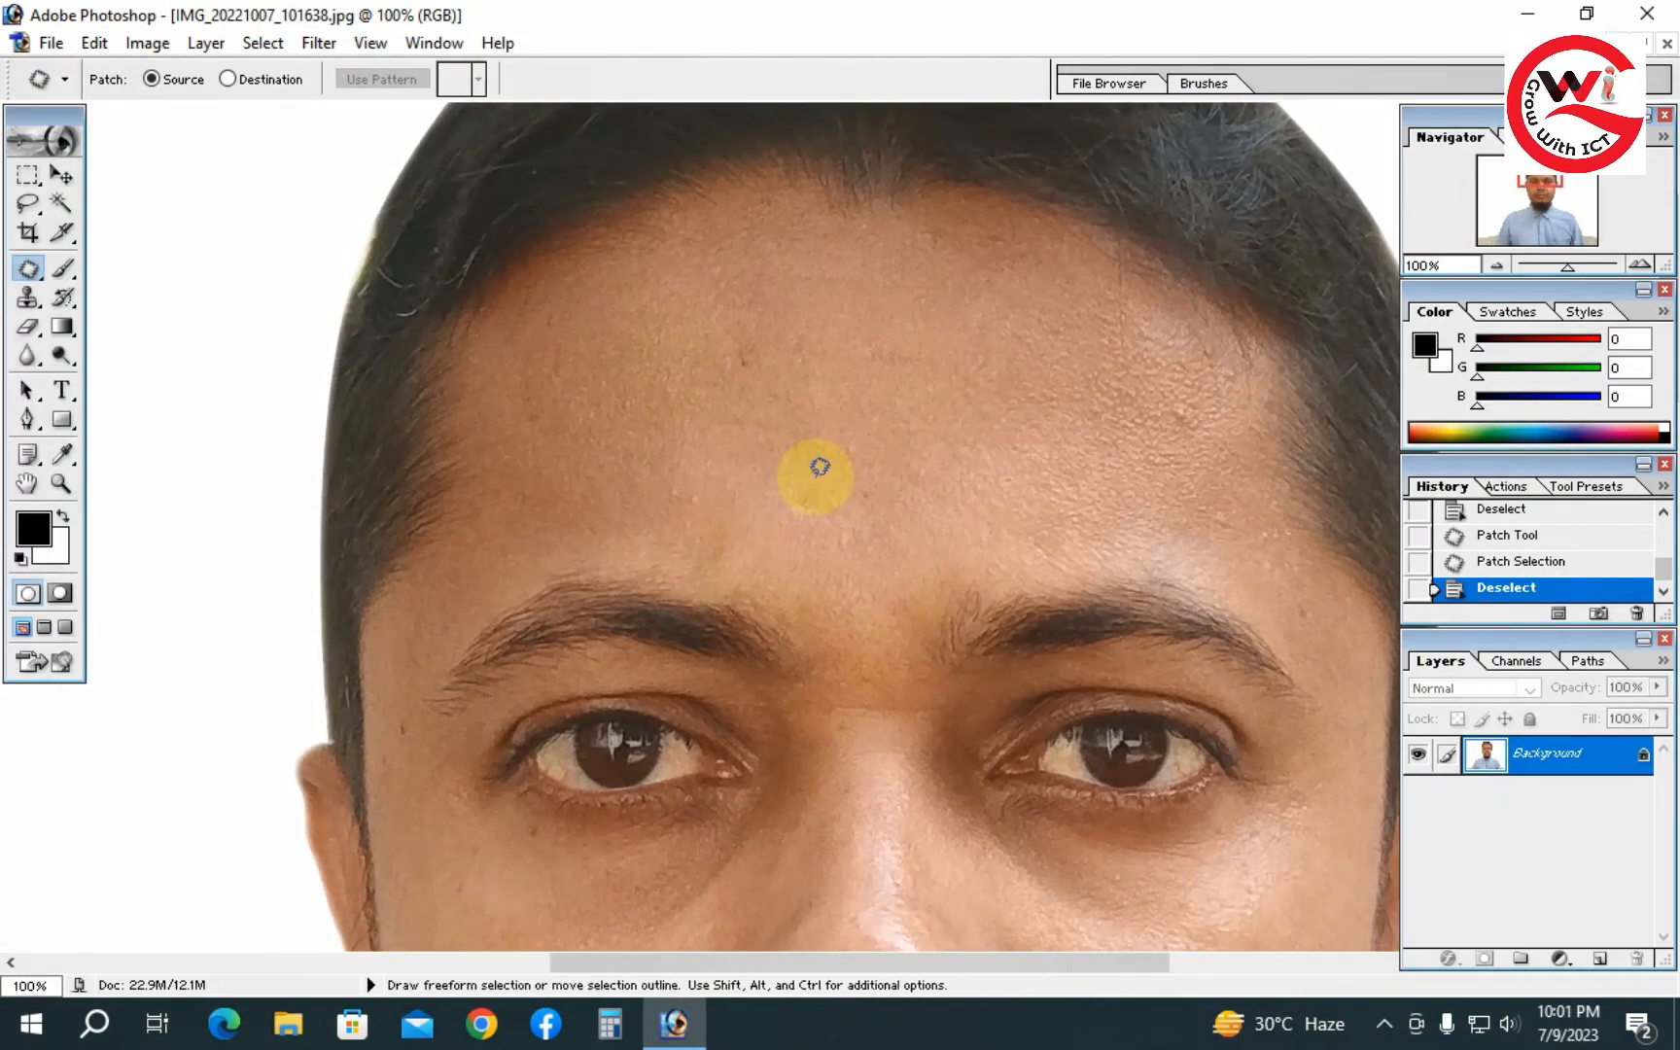
mouse_move(827, 513)
left_mouse_down()
mouse_move(777, 499)
mouse_move(807, 481)
mouse_move(821, 436)
left_mouse_up()
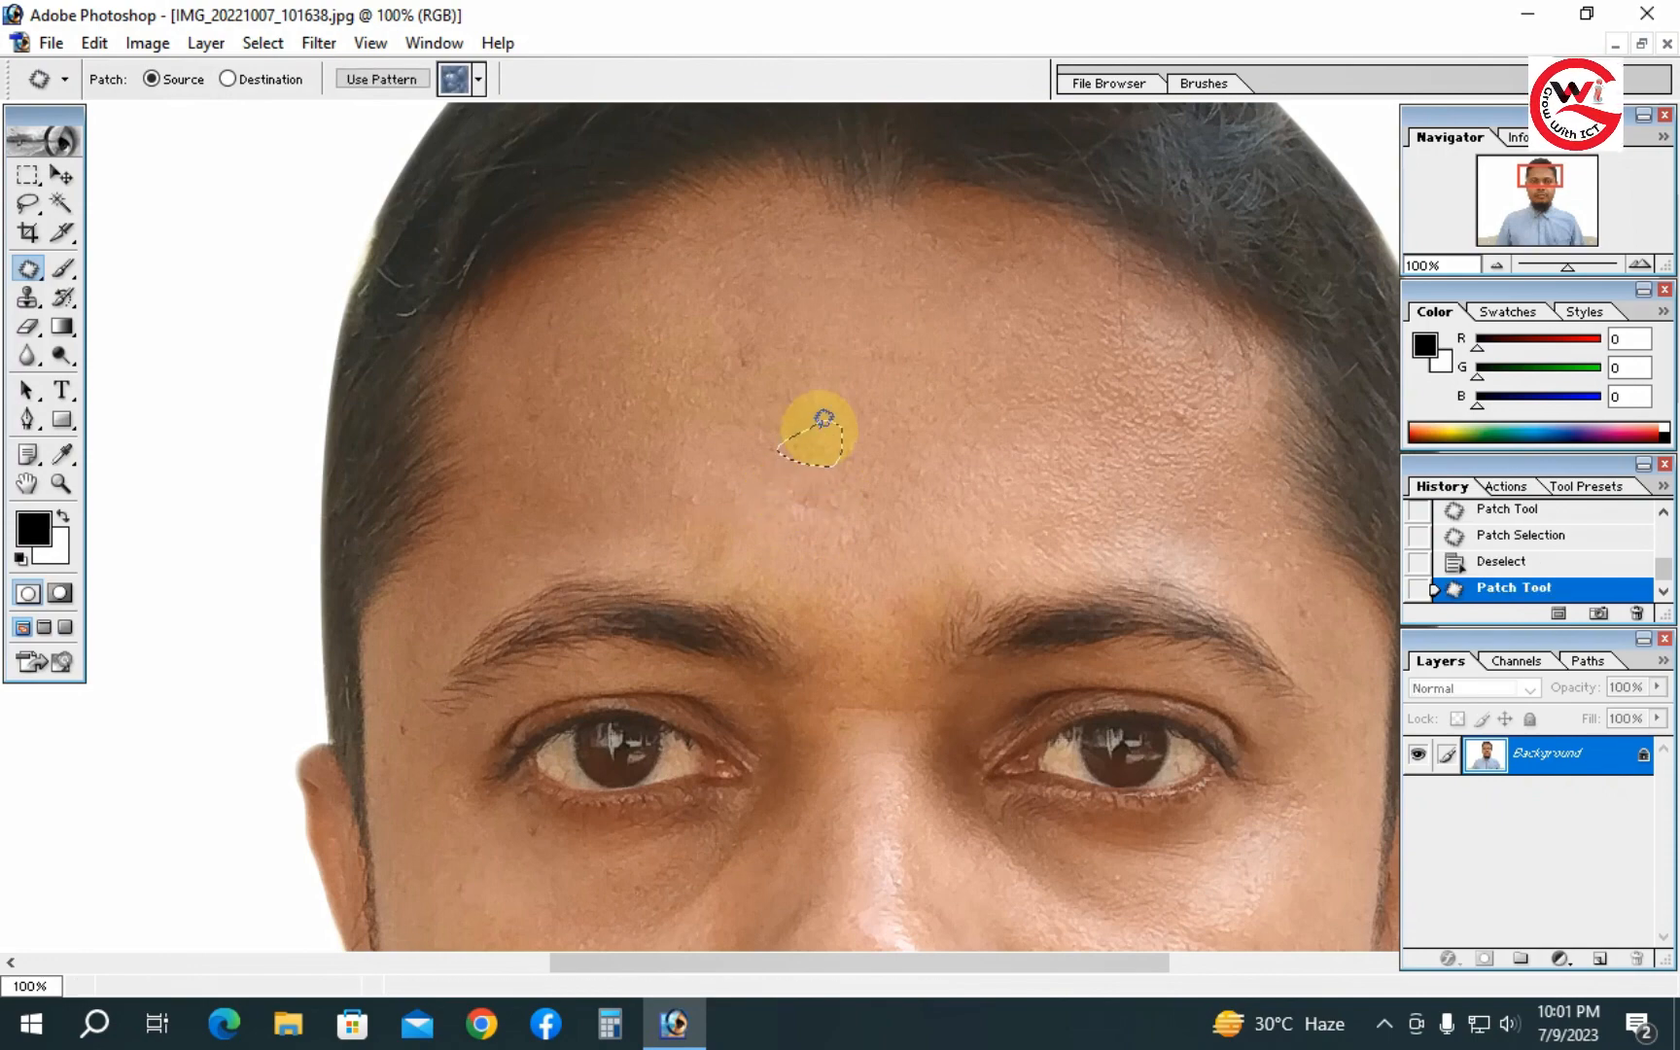
left_click(973, 444)
- Zoom and pan to the eyes, then patch a dark spot below the left eye and deselect
left_click(907, 494, "alt")
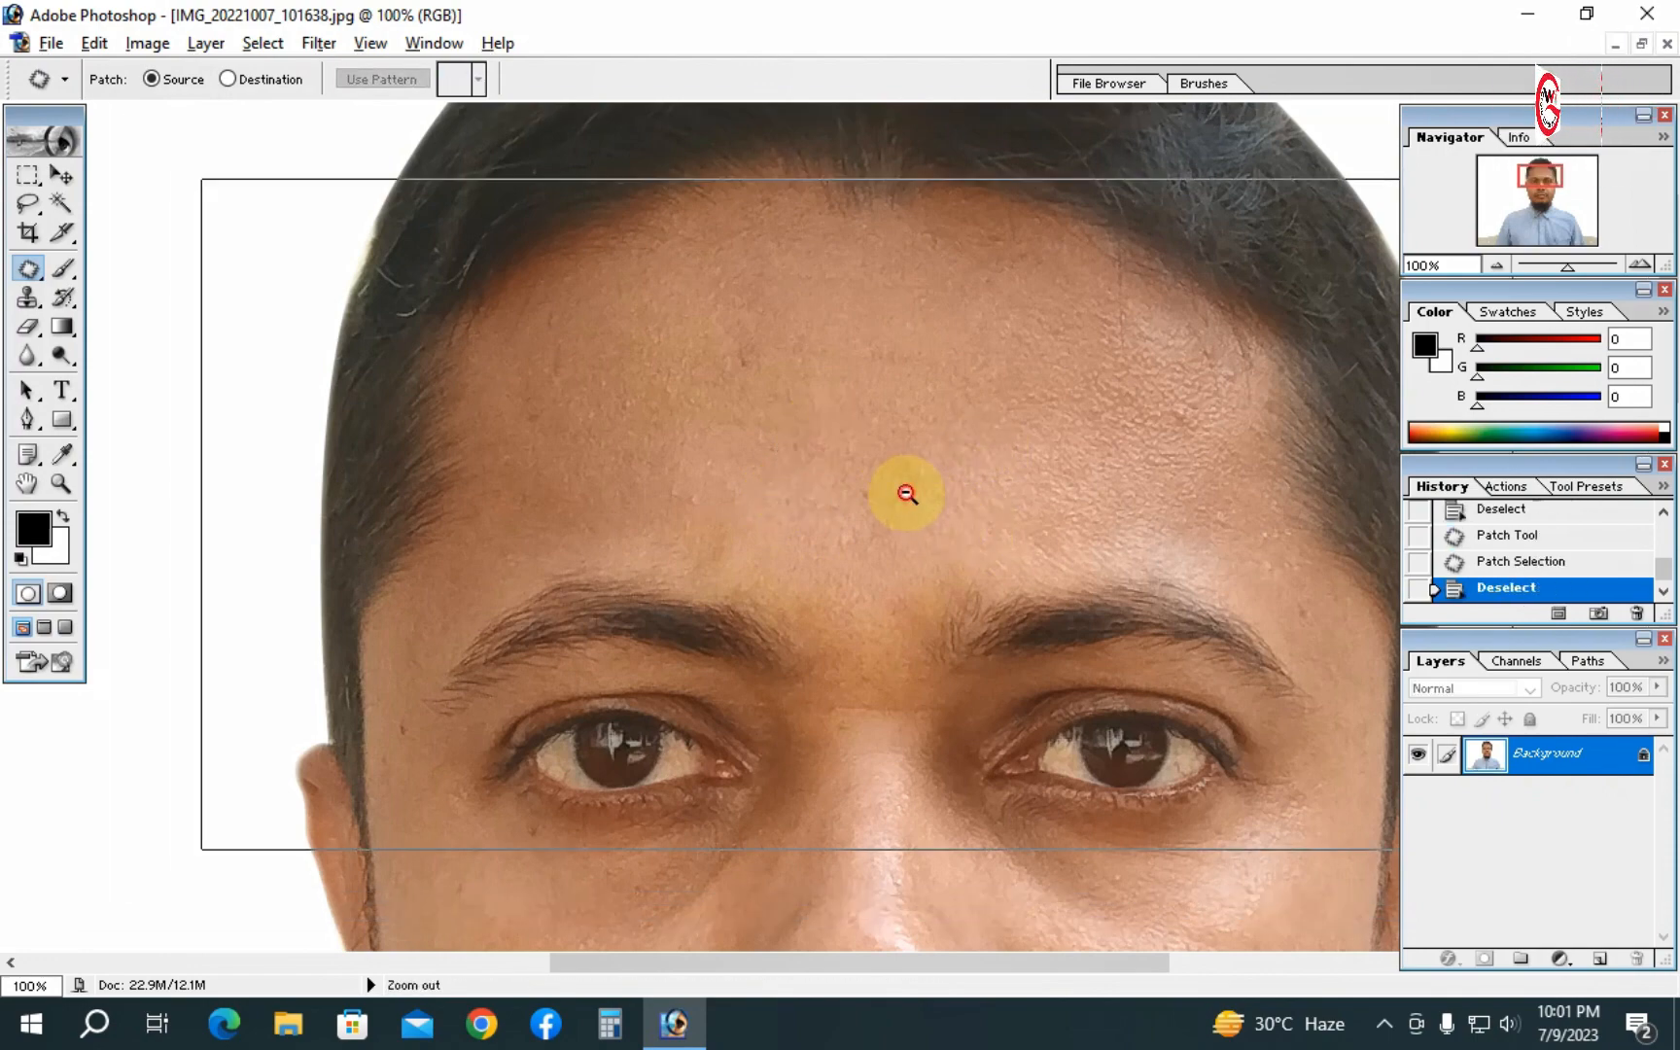
left_click(855, 506, "alt")
left_click(778, 518, "alt")
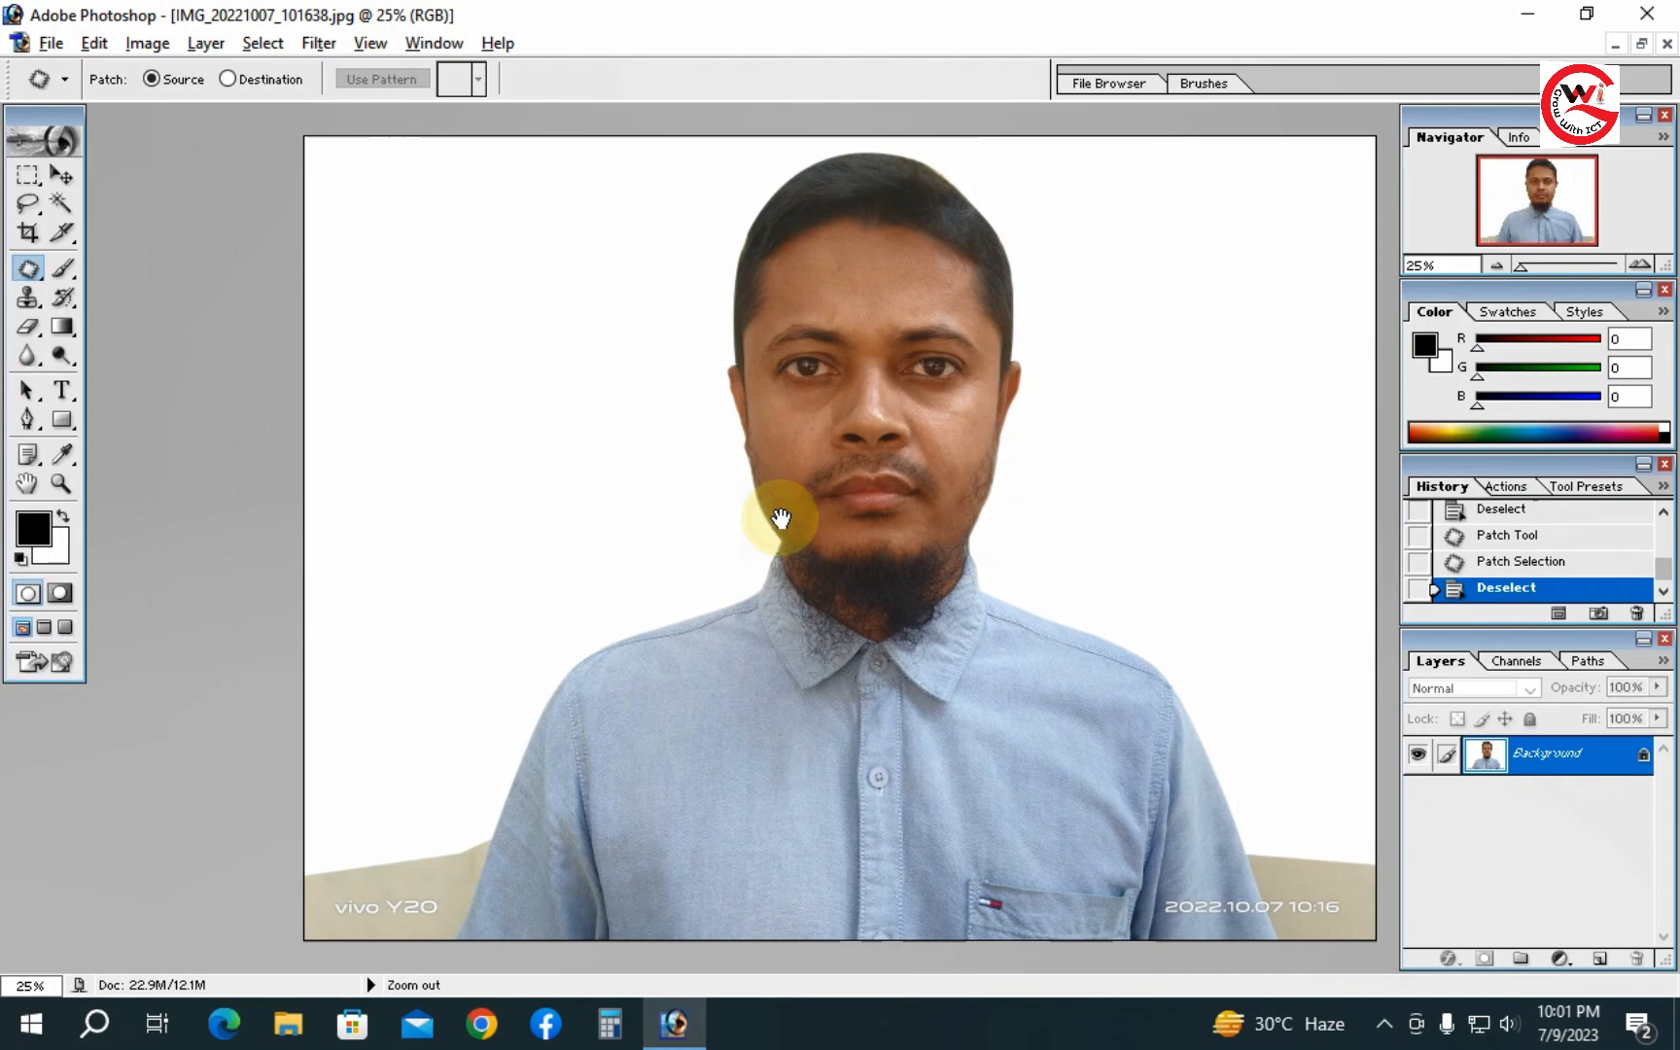
left_click(867, 460, "ctrl")
left_click(867, 455, "ctrl")
left_click(867, 455, "ctrl")
left_click(867, 455, "ctrl")
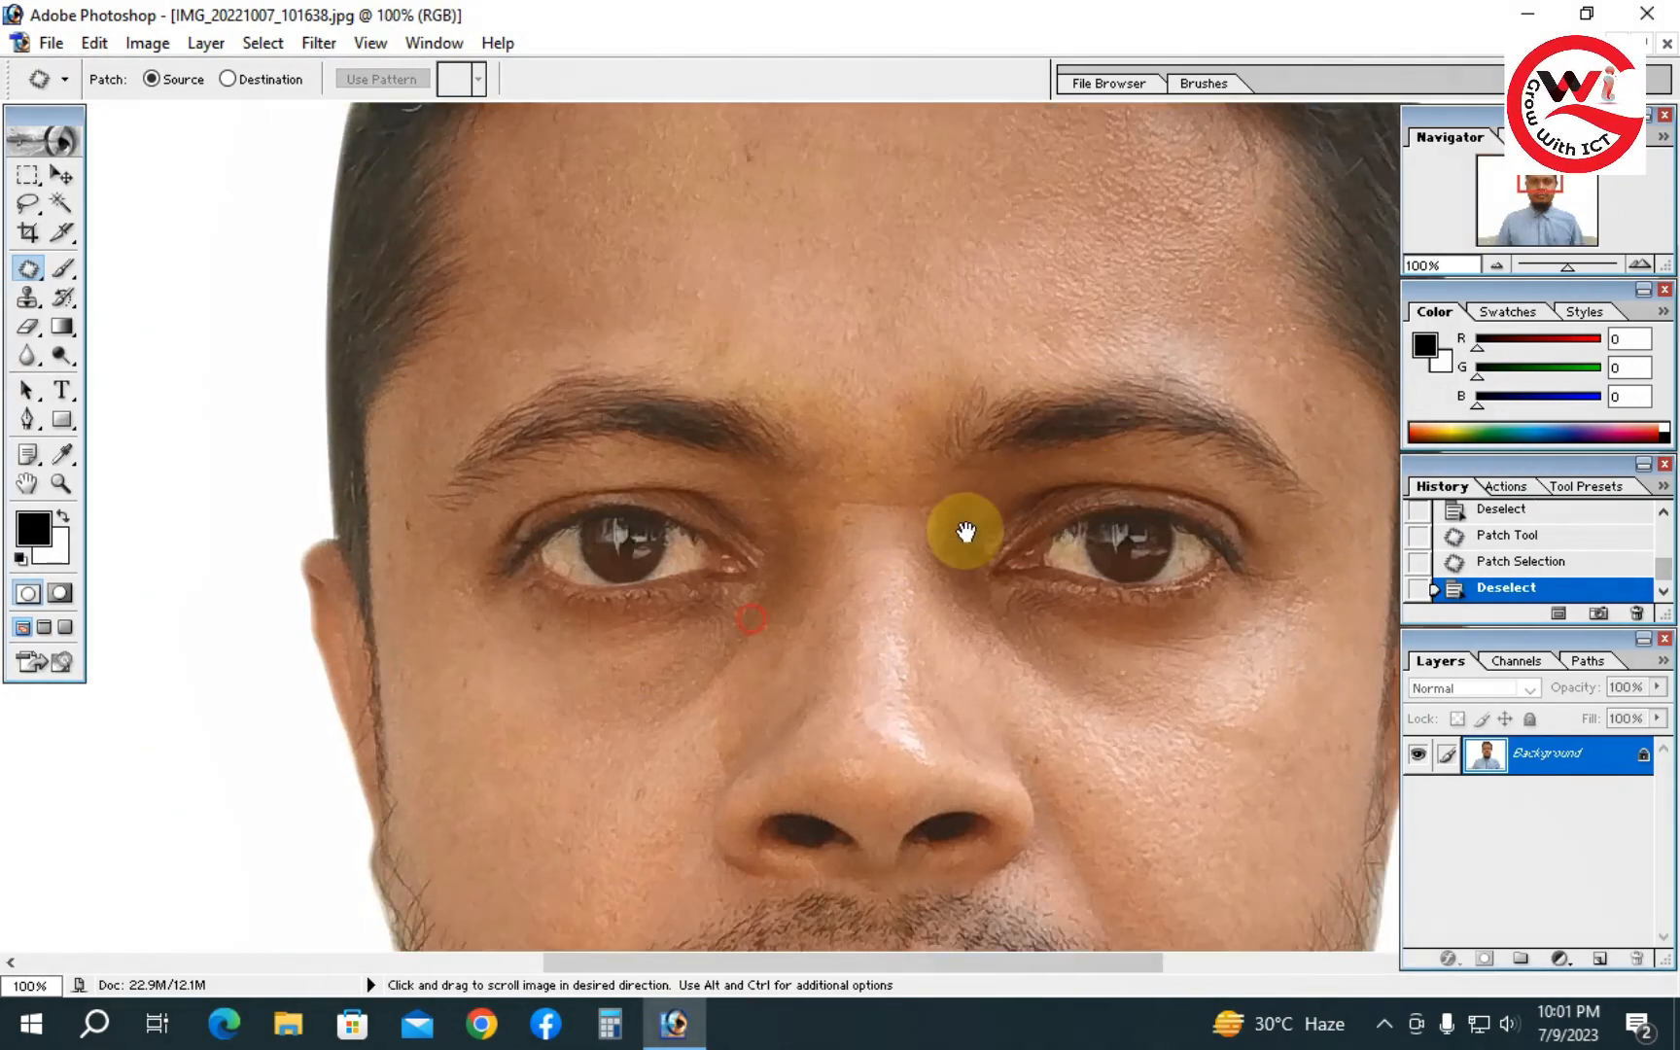
left_click_drag(965, 531, 1004, 444)
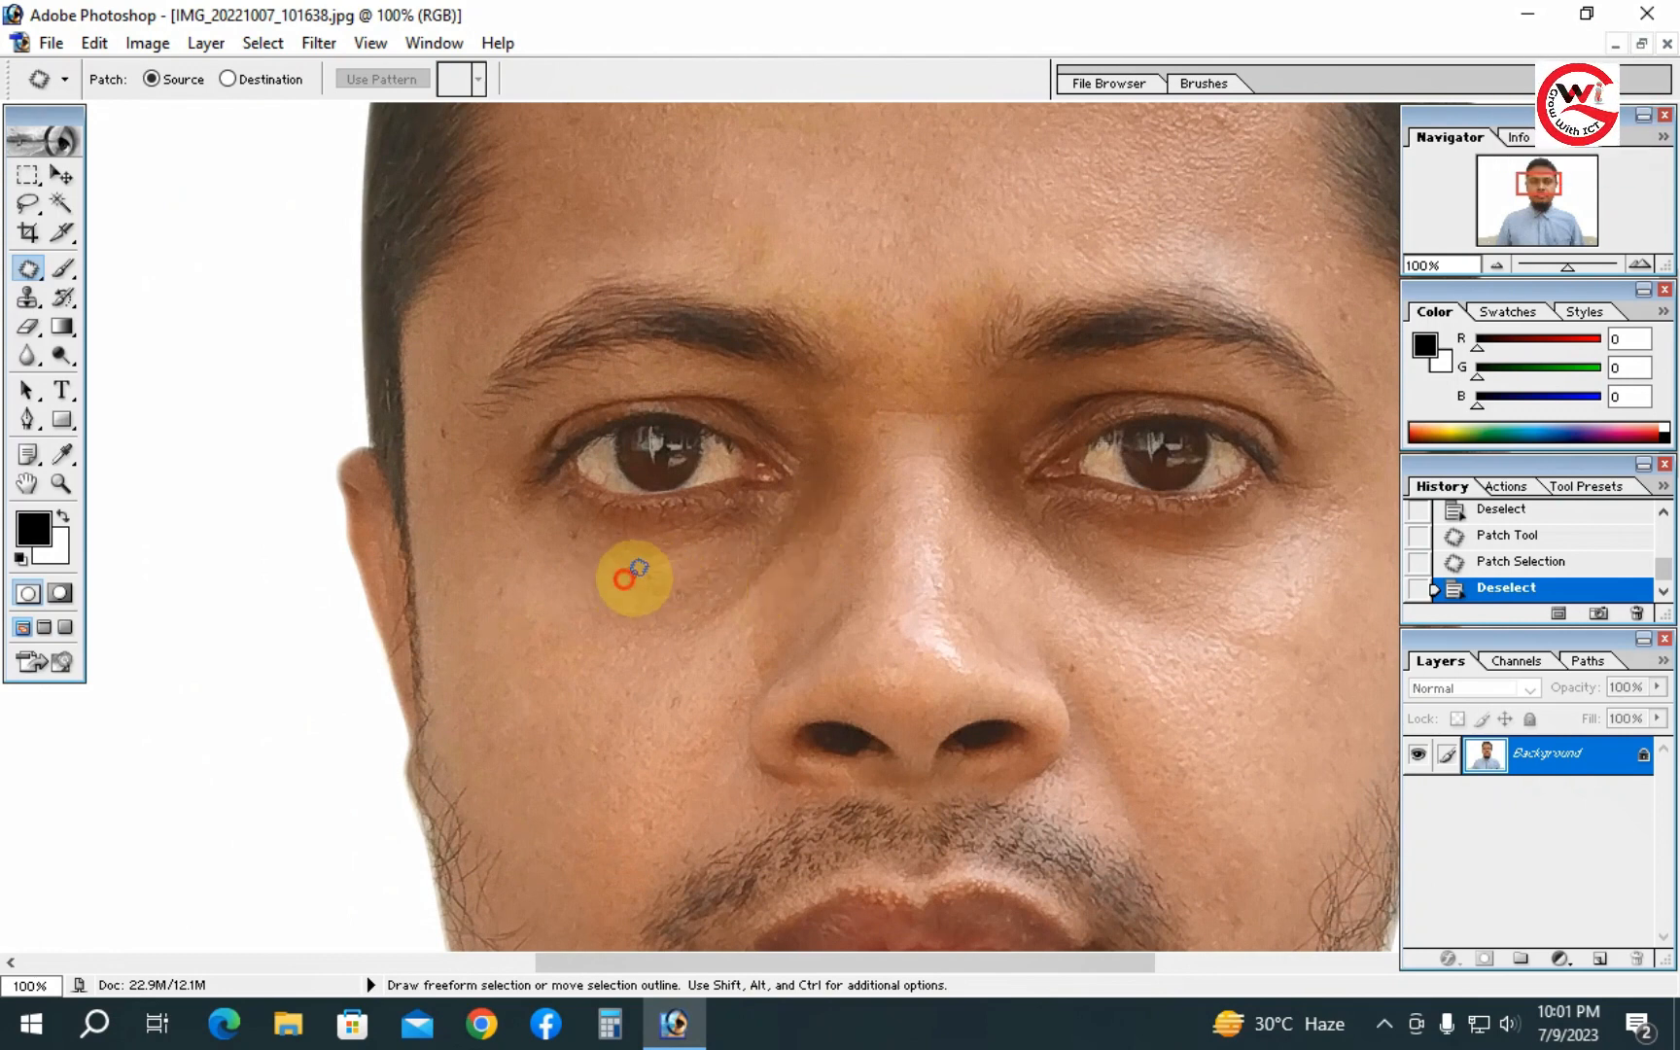
mouse_move(630, 576)
left_mouse_down()
mouse_move(723, 589)
mouse_move(705, 644)
mouse_move(600, 638)
mouse_move(634, 602)
left_mouse_up()
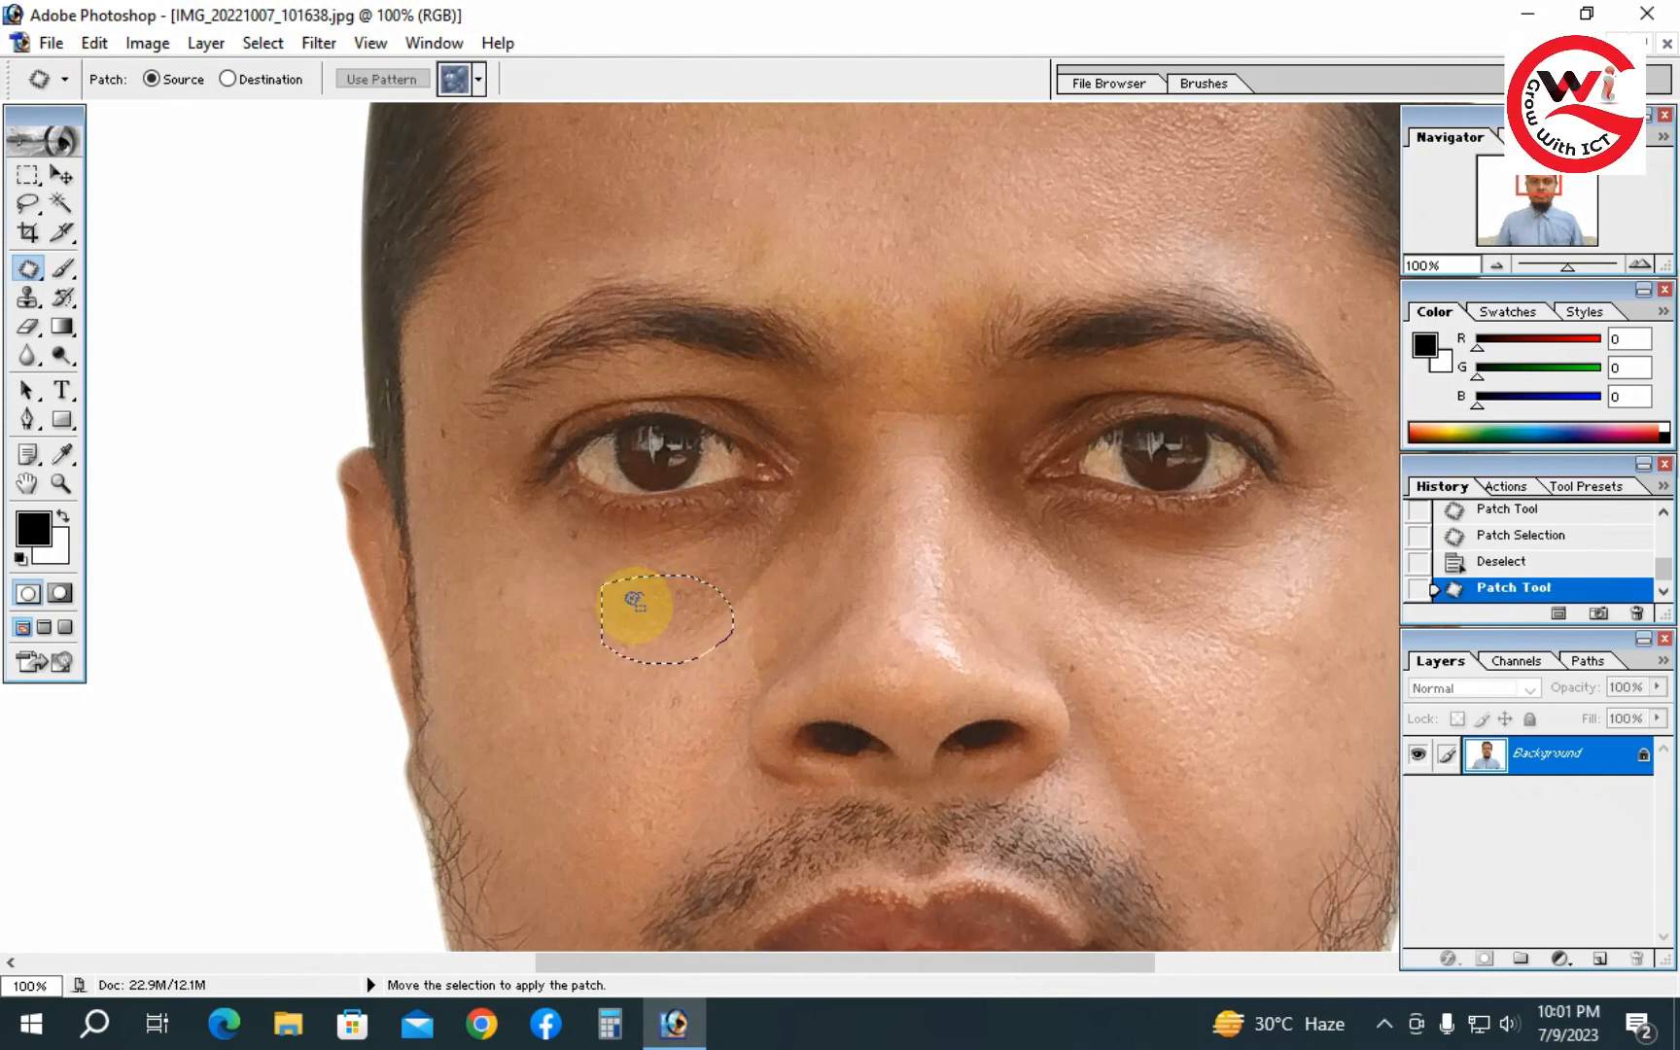
left_click_drag(567, 652, 563, 646)
key("ctrl+d")
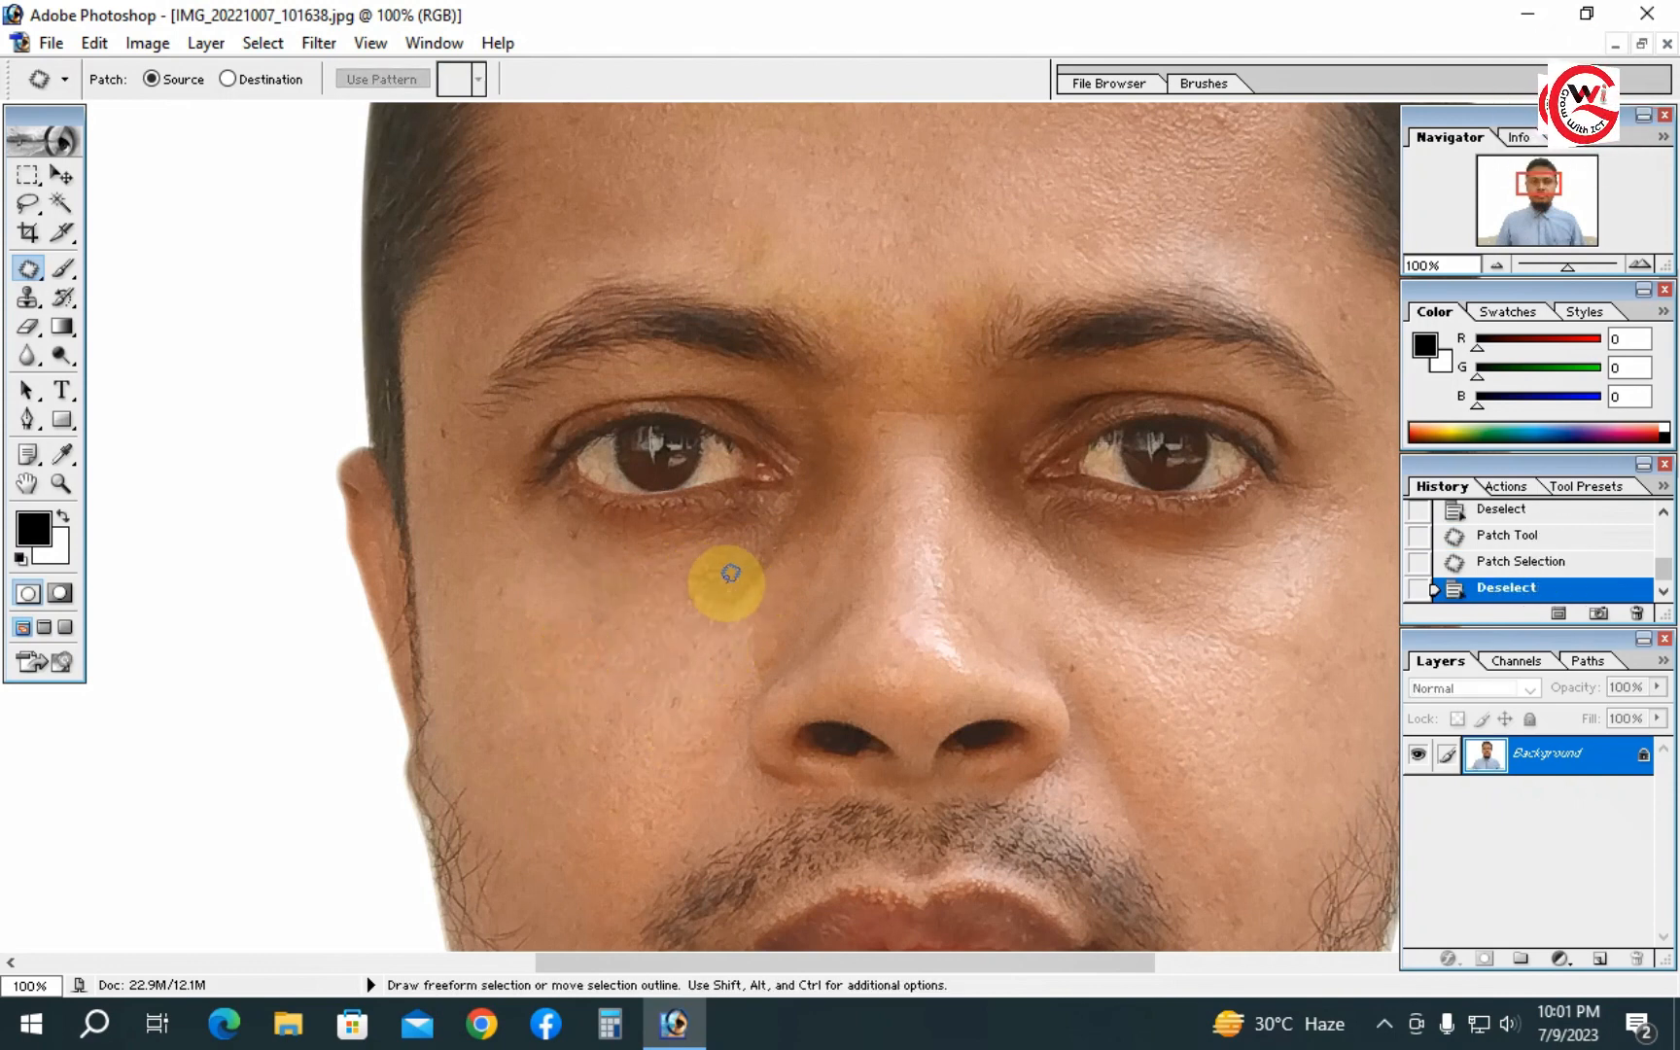
- Patch two more spots under the left eye beside the nose, deselecting after each
mouse_move(696, 557)
left_mouse_down()
mouse_move(775, 544)
mouse_move(787, 569)
mouse_move(769, 600)
mouse_move(730, 613)
mouse_move(689, 575)
left_mouse_up()
left_click_drag(633, 646, 613, 648)
key("ctrl+d")
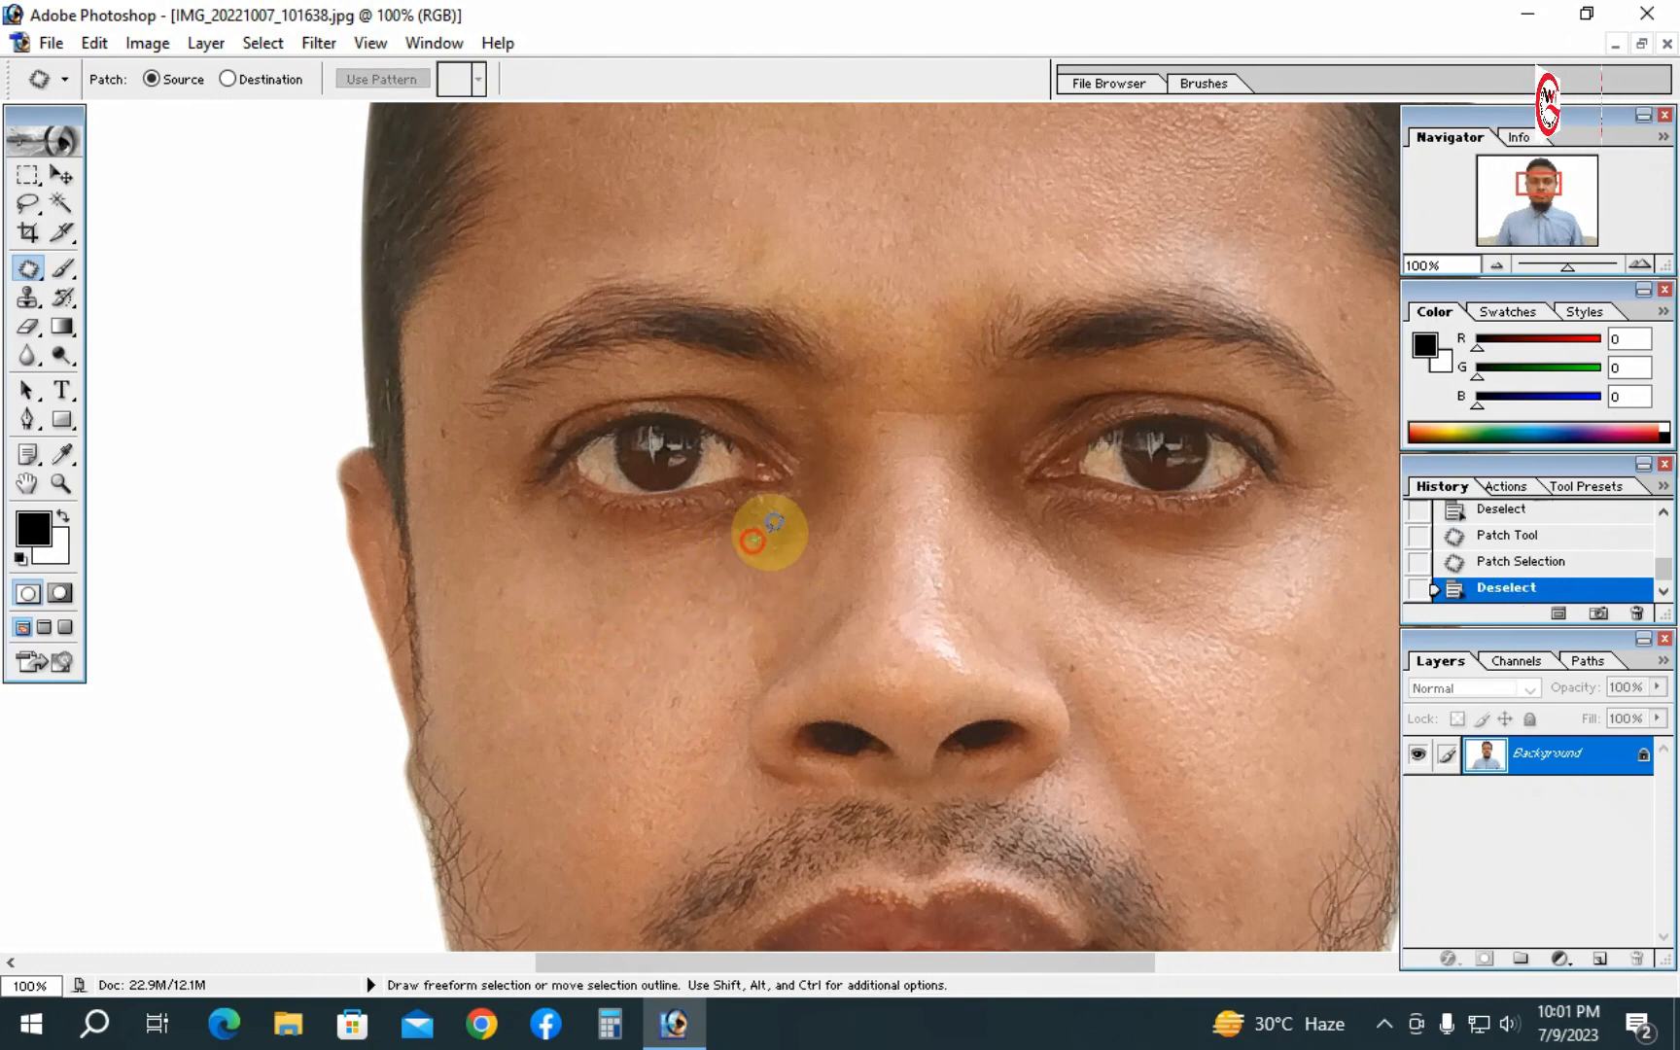
mouse_move(774, 525)
left_mouse_down()
mouse_move(817, 523)
mouse_move(790, 570)
mouse_move(741, 570)
mouse_move(752, 538)
mouse_move(757, 568)
mouse_move(669, 618)
left_mouse_up()
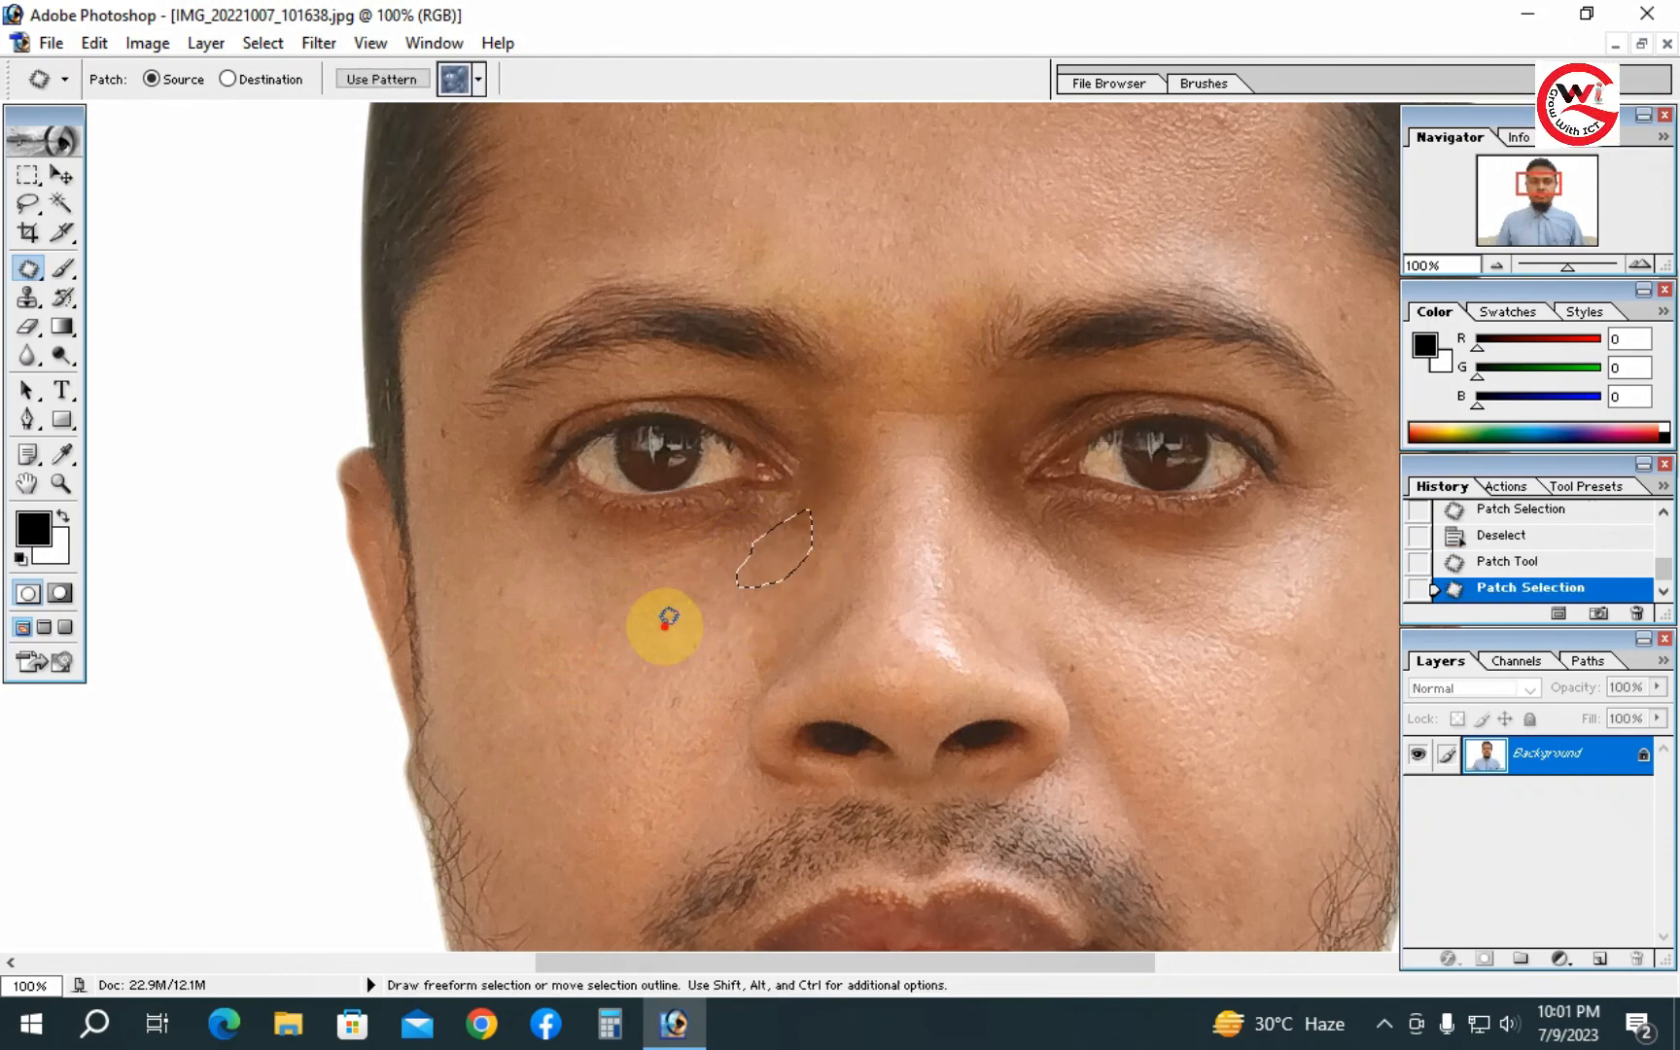
key("ctrl+d")
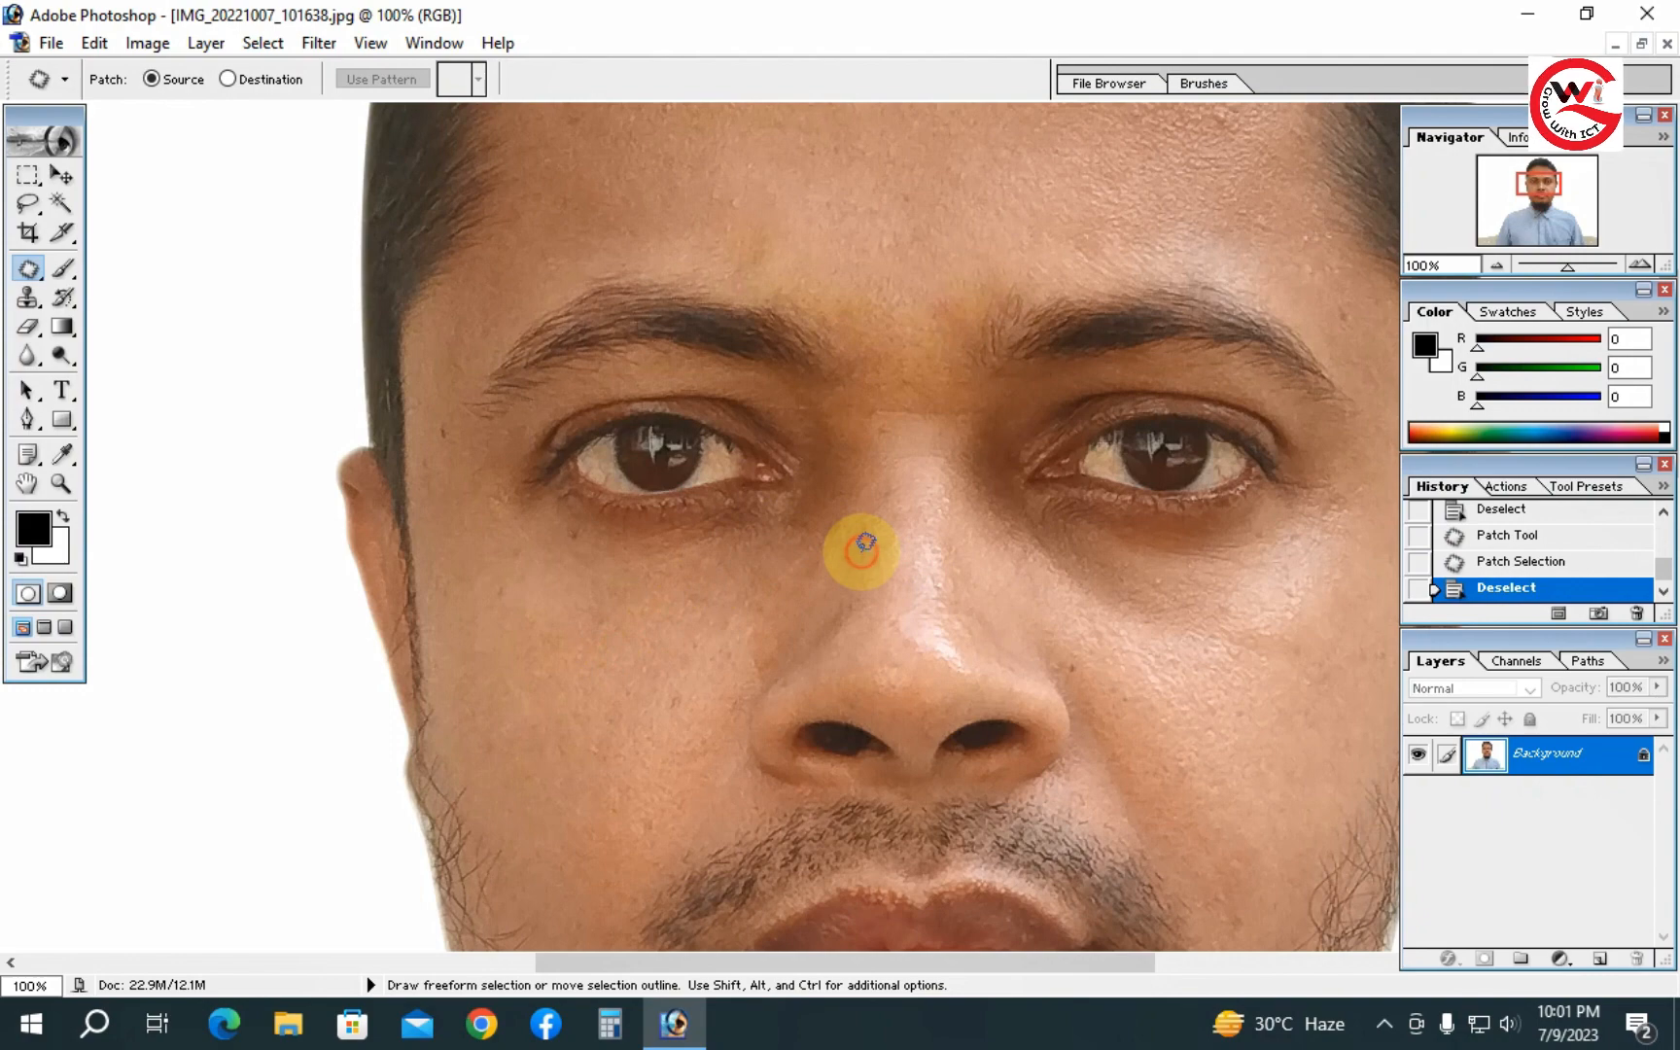
- Zoom to the area below the right eye and patch several dark spots there with nearby clean skin
left_click(825, 608, "alt")
left_click(795, 589, "alt")
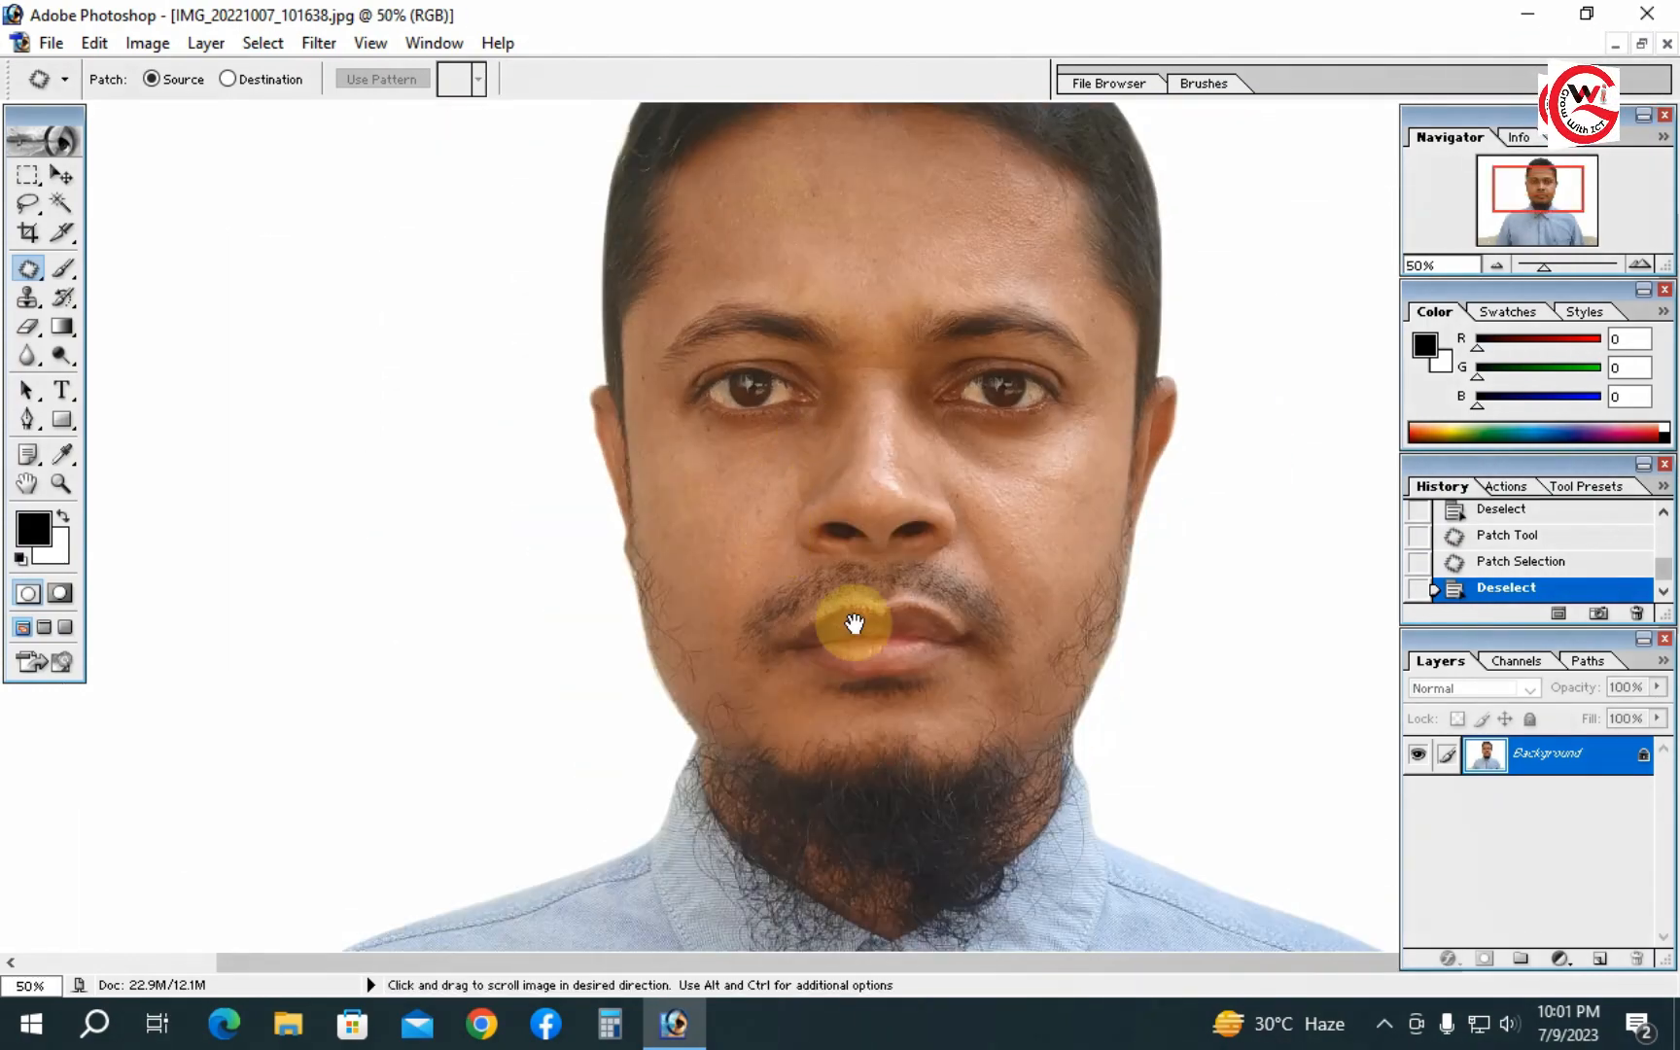
left_click(929, 475, "ctrl")
left_click(933, 478, "ctrl")
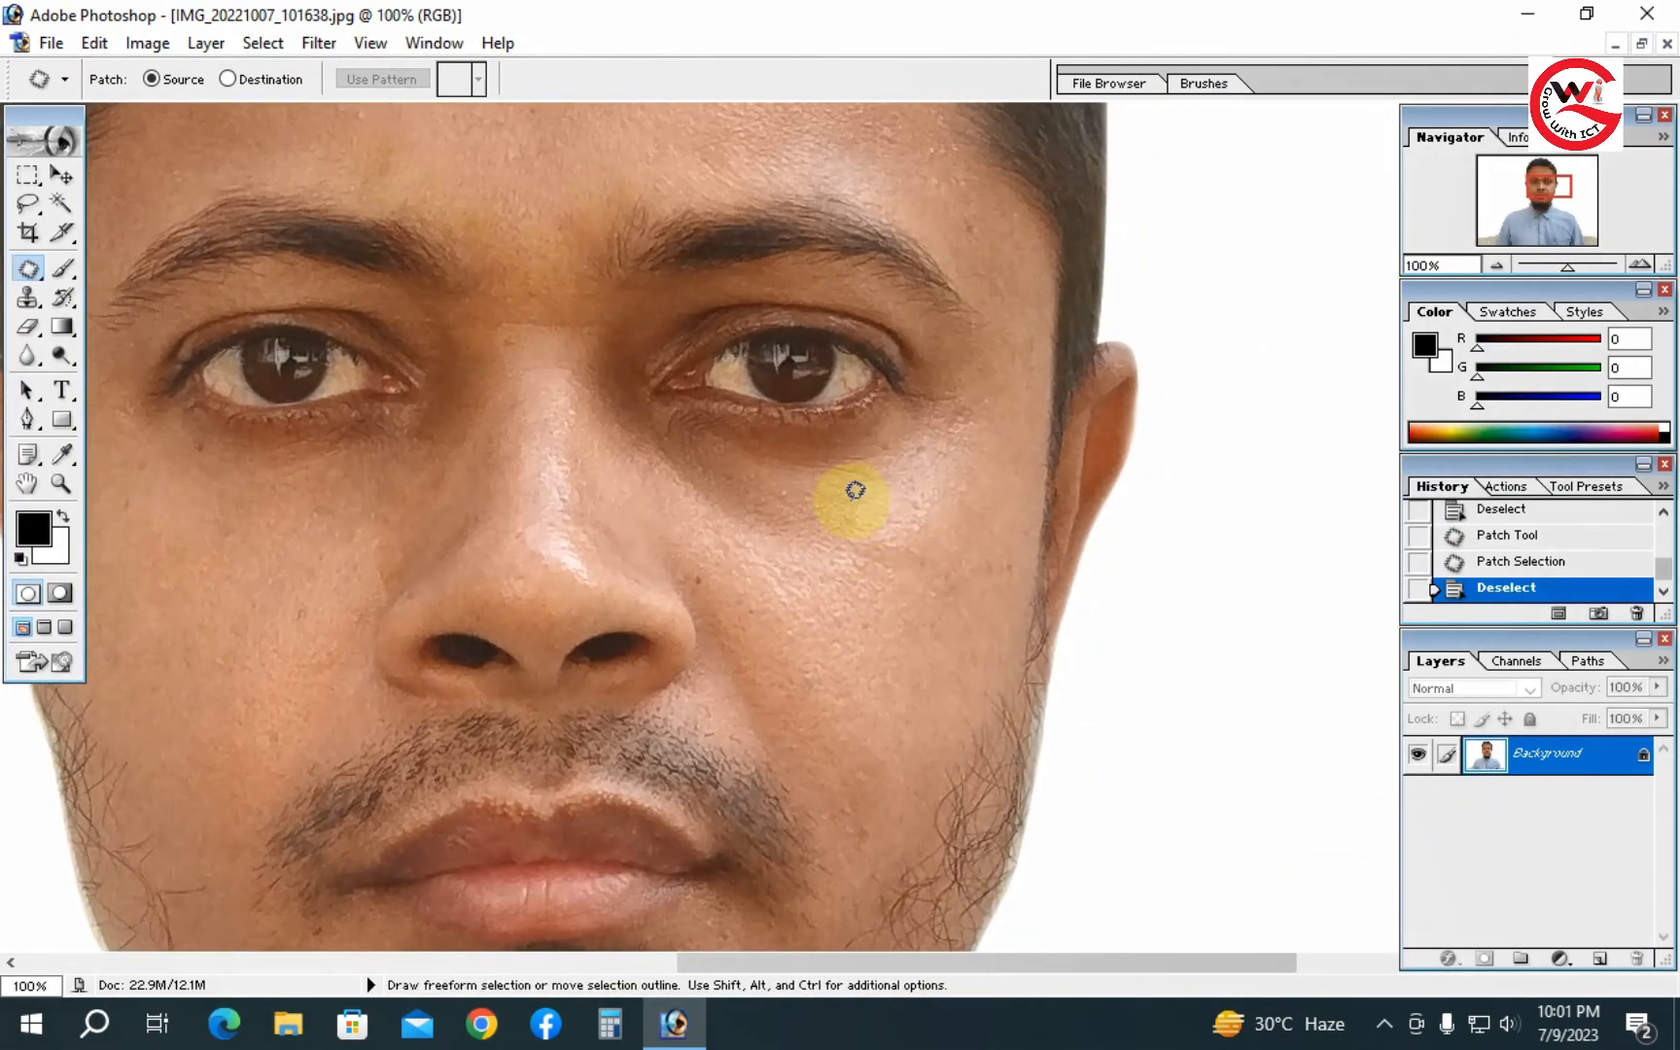
mouse_move(764, 502)
left_mouse_down()
mouse_move(819, 486)
mouse_move(837, 600)
left_mouse_up()
key("ctrl+d")
left_click_drag(791, 485, 737, 541)
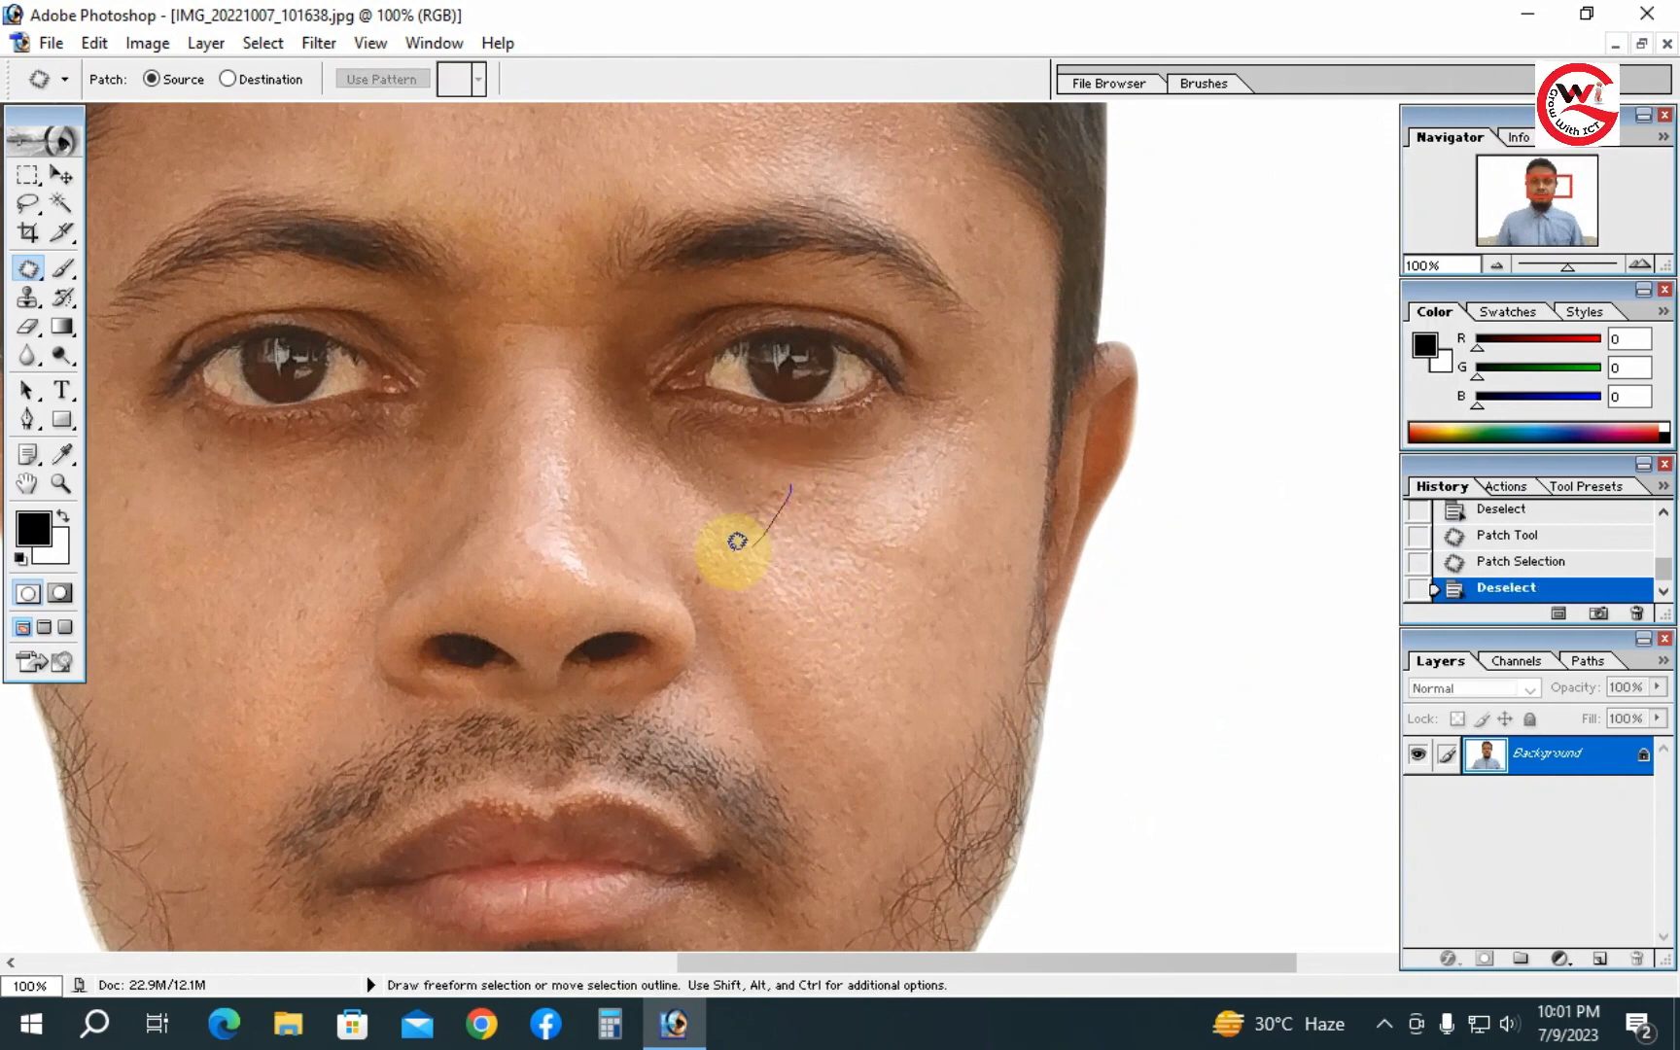
mouse_move(707, 471)
left_mouse_down()
mouse_move(769, 467)
mouse_move(840, 537)
left_mouse_up()
key("ctrl+d")
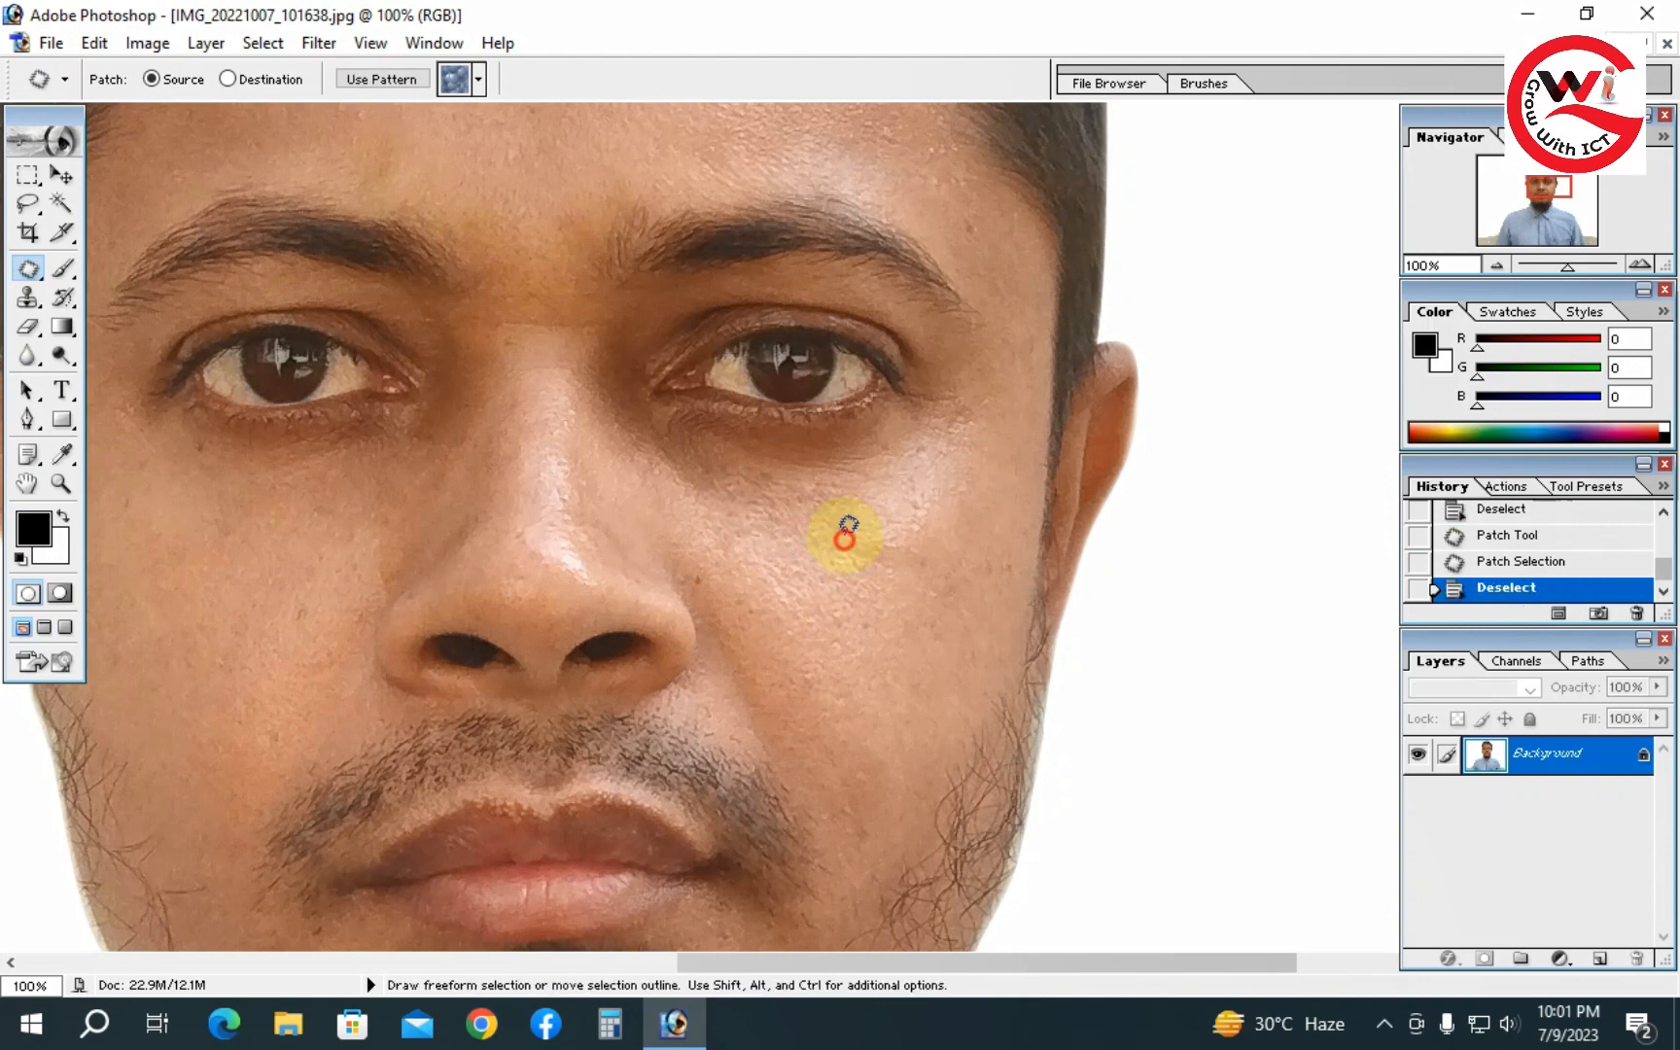
mouse_move(727, 459)
left_mouse_down()
mouse_move(711, 500)
mouse_move(662, 458)
mouse_move(659, 440)
mouse_move(720, 459)
left_mouse_up()
left_click_drag(713, 463, 711, 536)
key("ctrl+d")
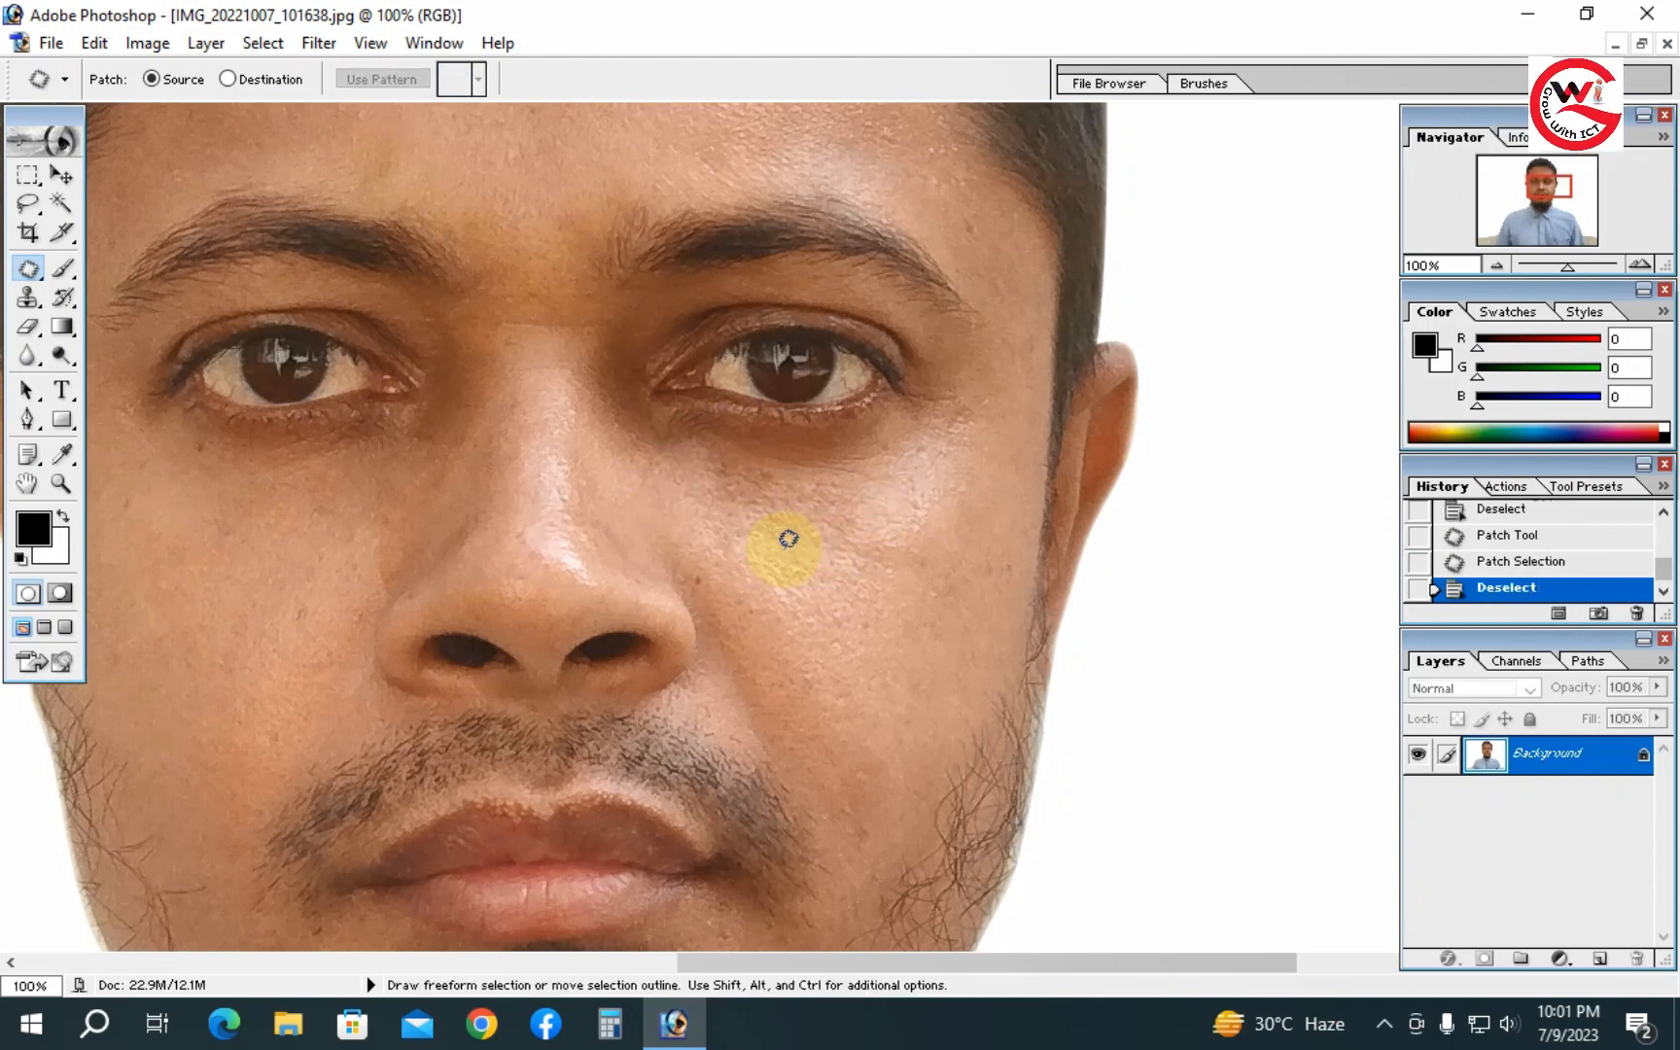
mouse_move(705, 451)
left_mouse_down()
mouse_move(780, 453)
mouse_move(789, 498)
mouse_move(747, 514)
mouse_move(710, 491)
left_mouse_up()
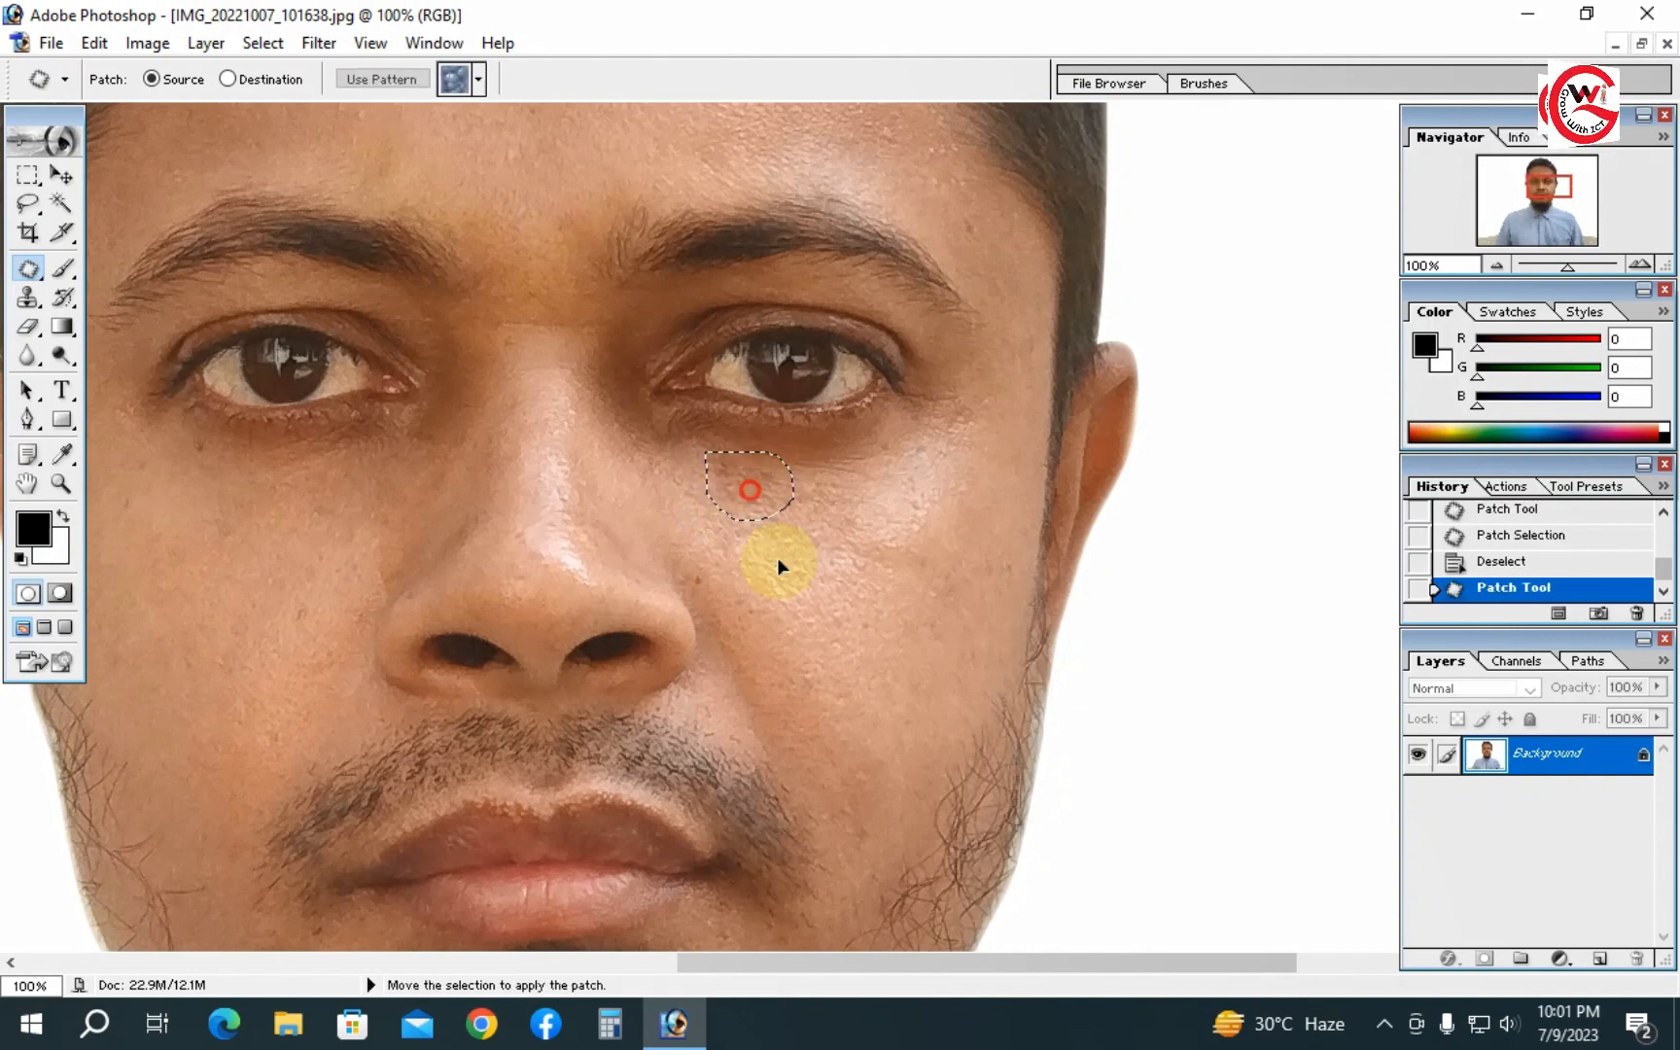
left_click_drag(768, 546, 768, 546)
key("ctrl+d")
- Zoom out and pan across the face to check for remaining blemishes
left_click(723, 555, "ctrl+alt")
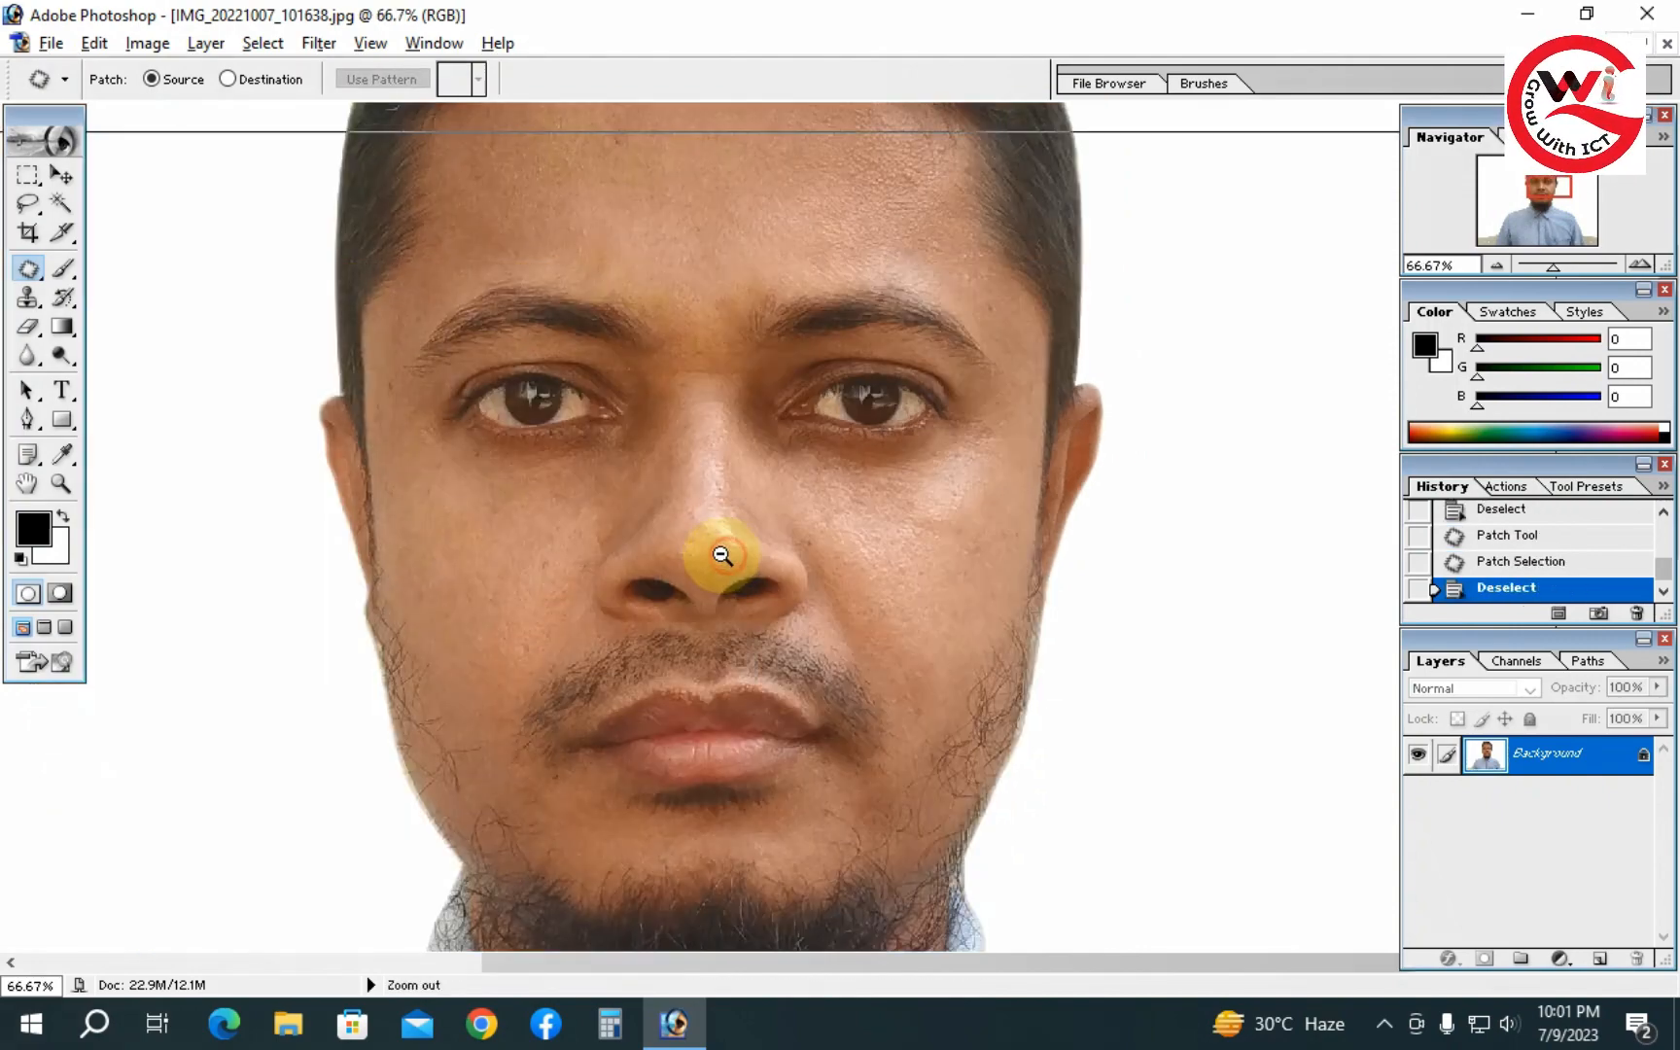
left_click(723, 555, "ctrl+alt")
left_click(721, 555, "ctrl+alt")
left_click(838, 525, "ctrl+alt")
left_click(827, 414, "ctrl")
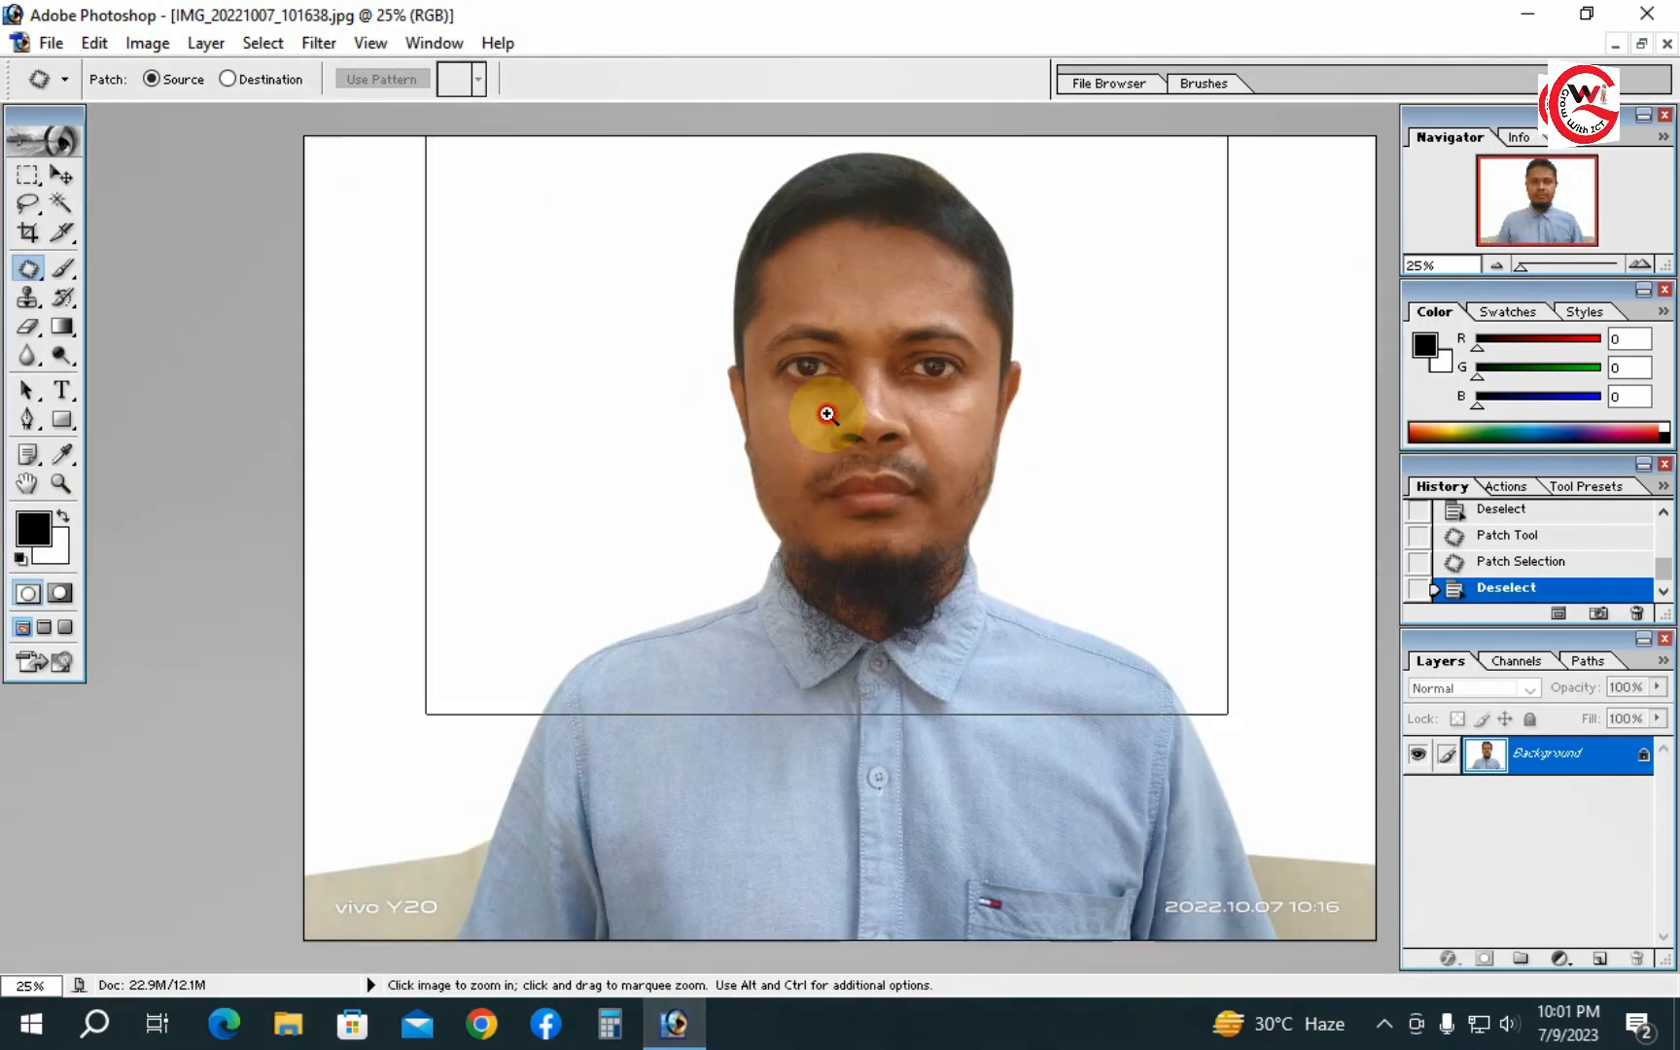
left_click(895, 557, "ctrl")
left_click(911, 608, "ctrl")
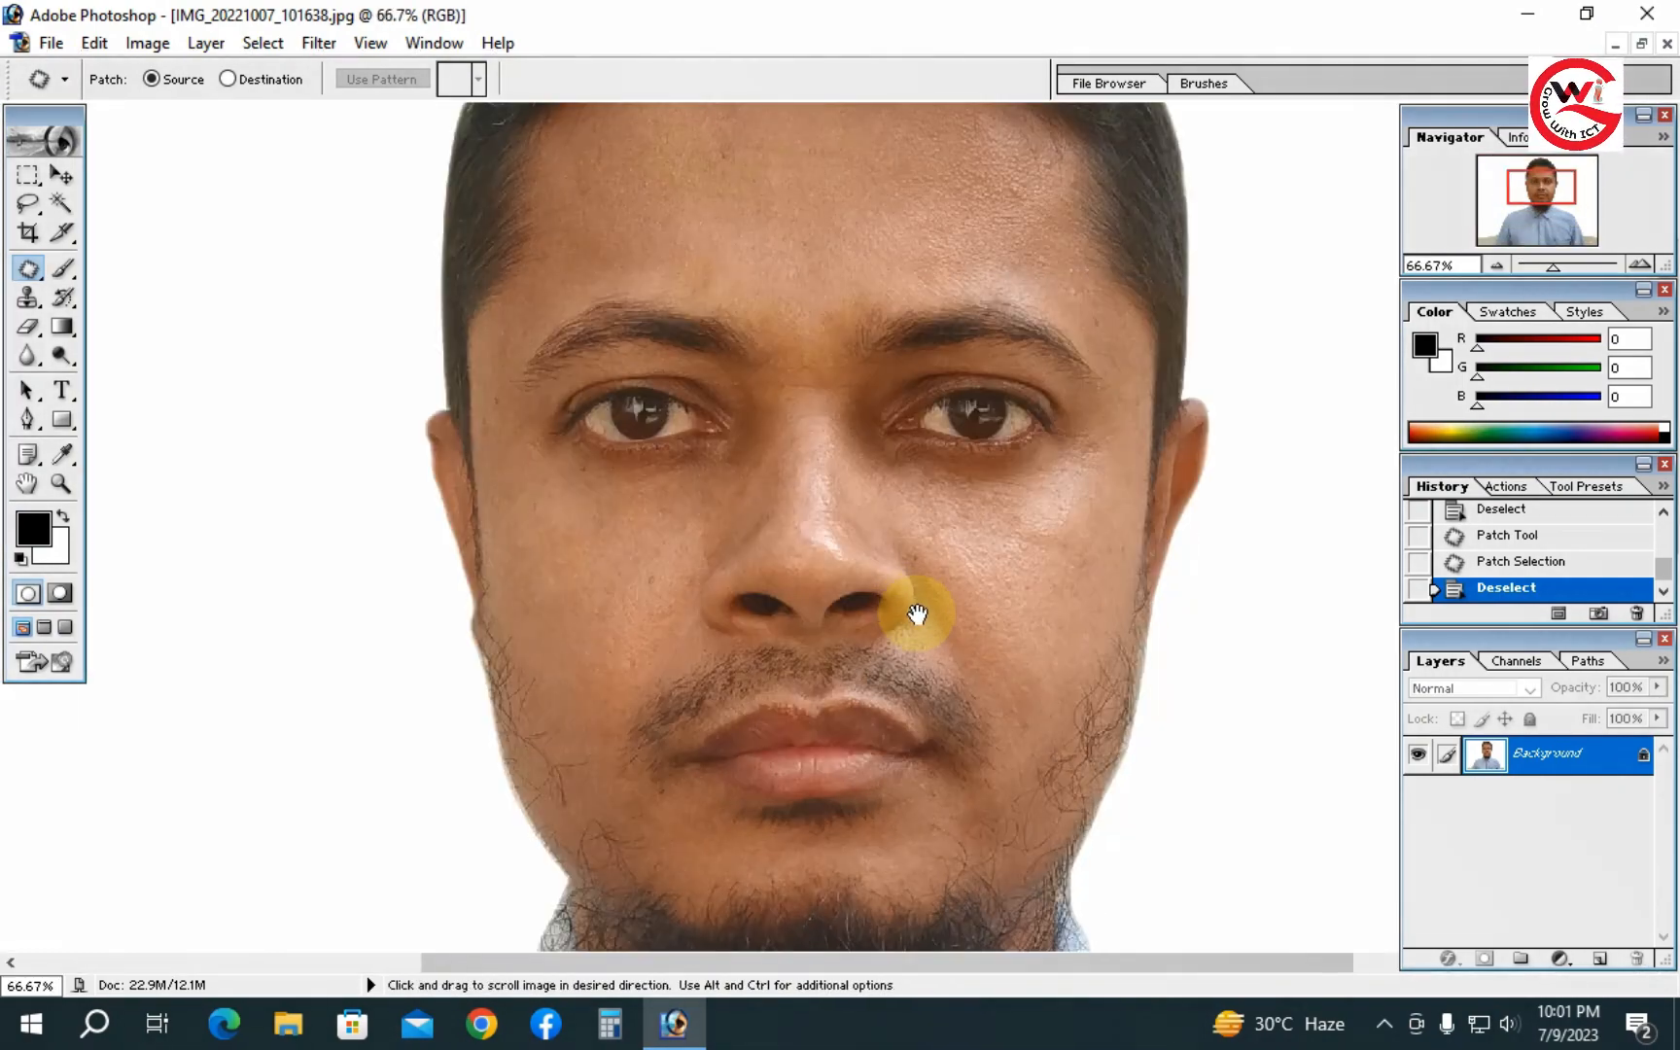
left_click_drag(911, 607, 885, 757)
left_click_drag(880, 638, 880, 754)
left_click(831, 604, "ctrl+alt")
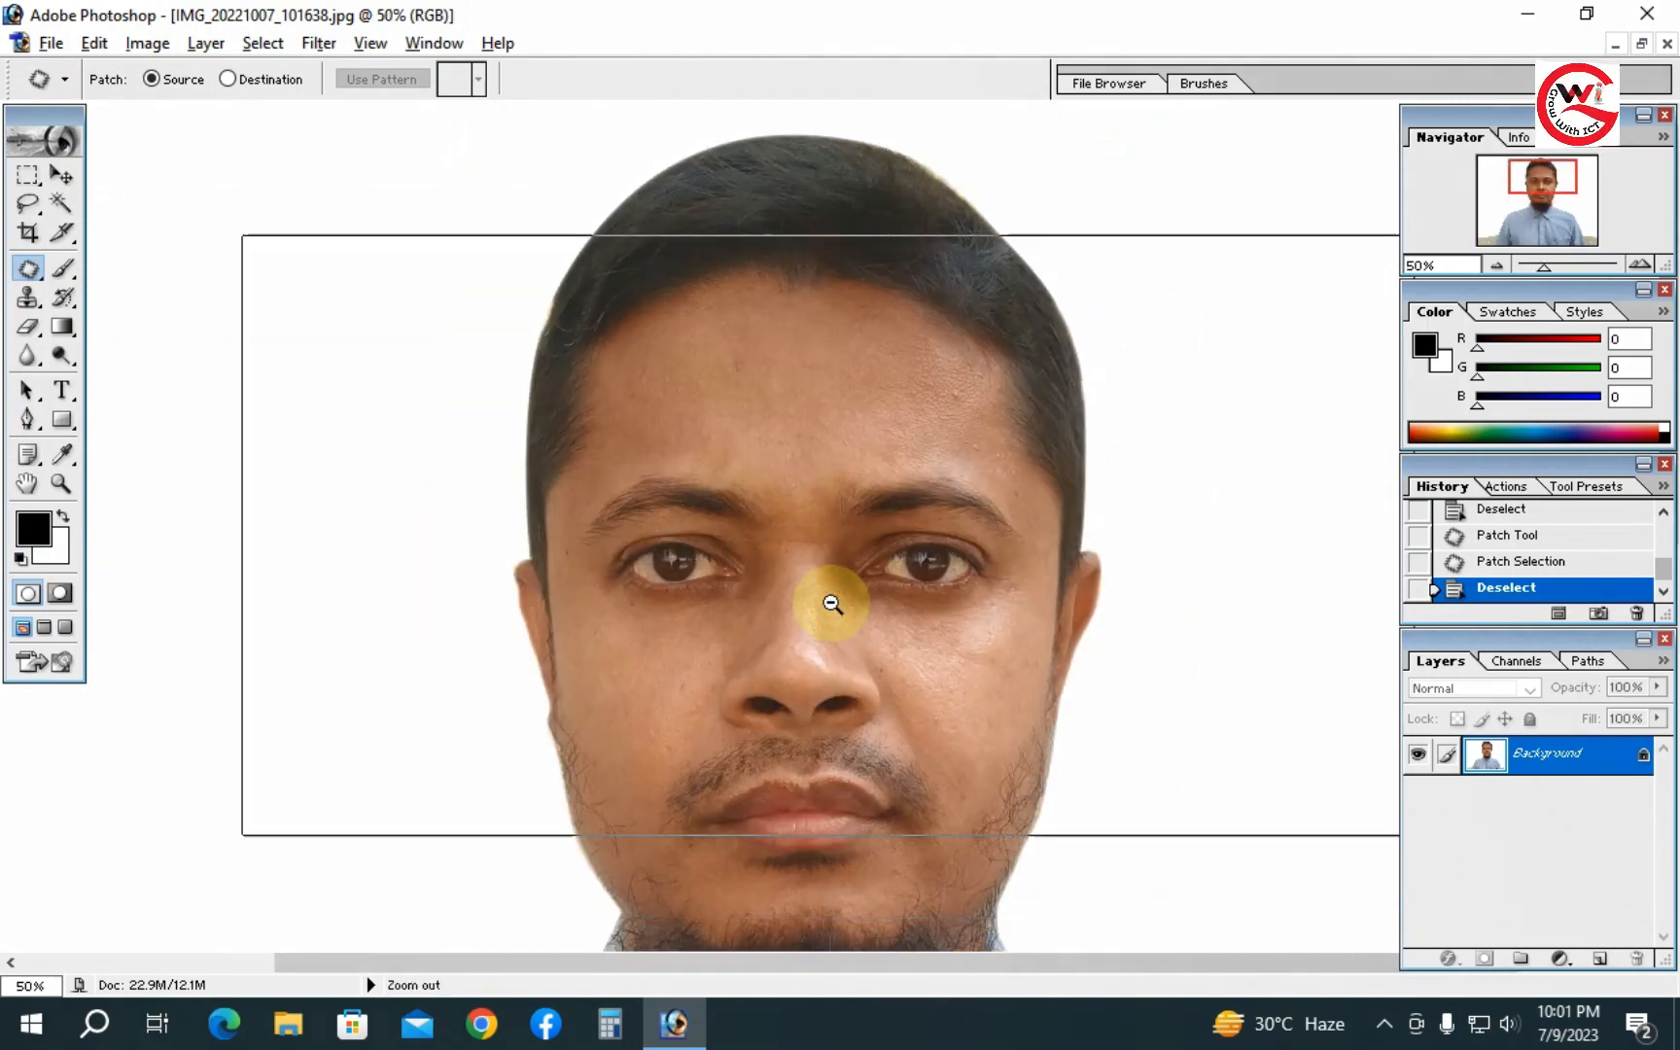
- Zoom and pan around the nose, eyes and forehead to inspect the skin for remaining blemishes
left_click(832, 604, "ctrl+alt")
left_click(832, 603, "ctrl+alt")
left_click(831, 604, "ctrl+alt")
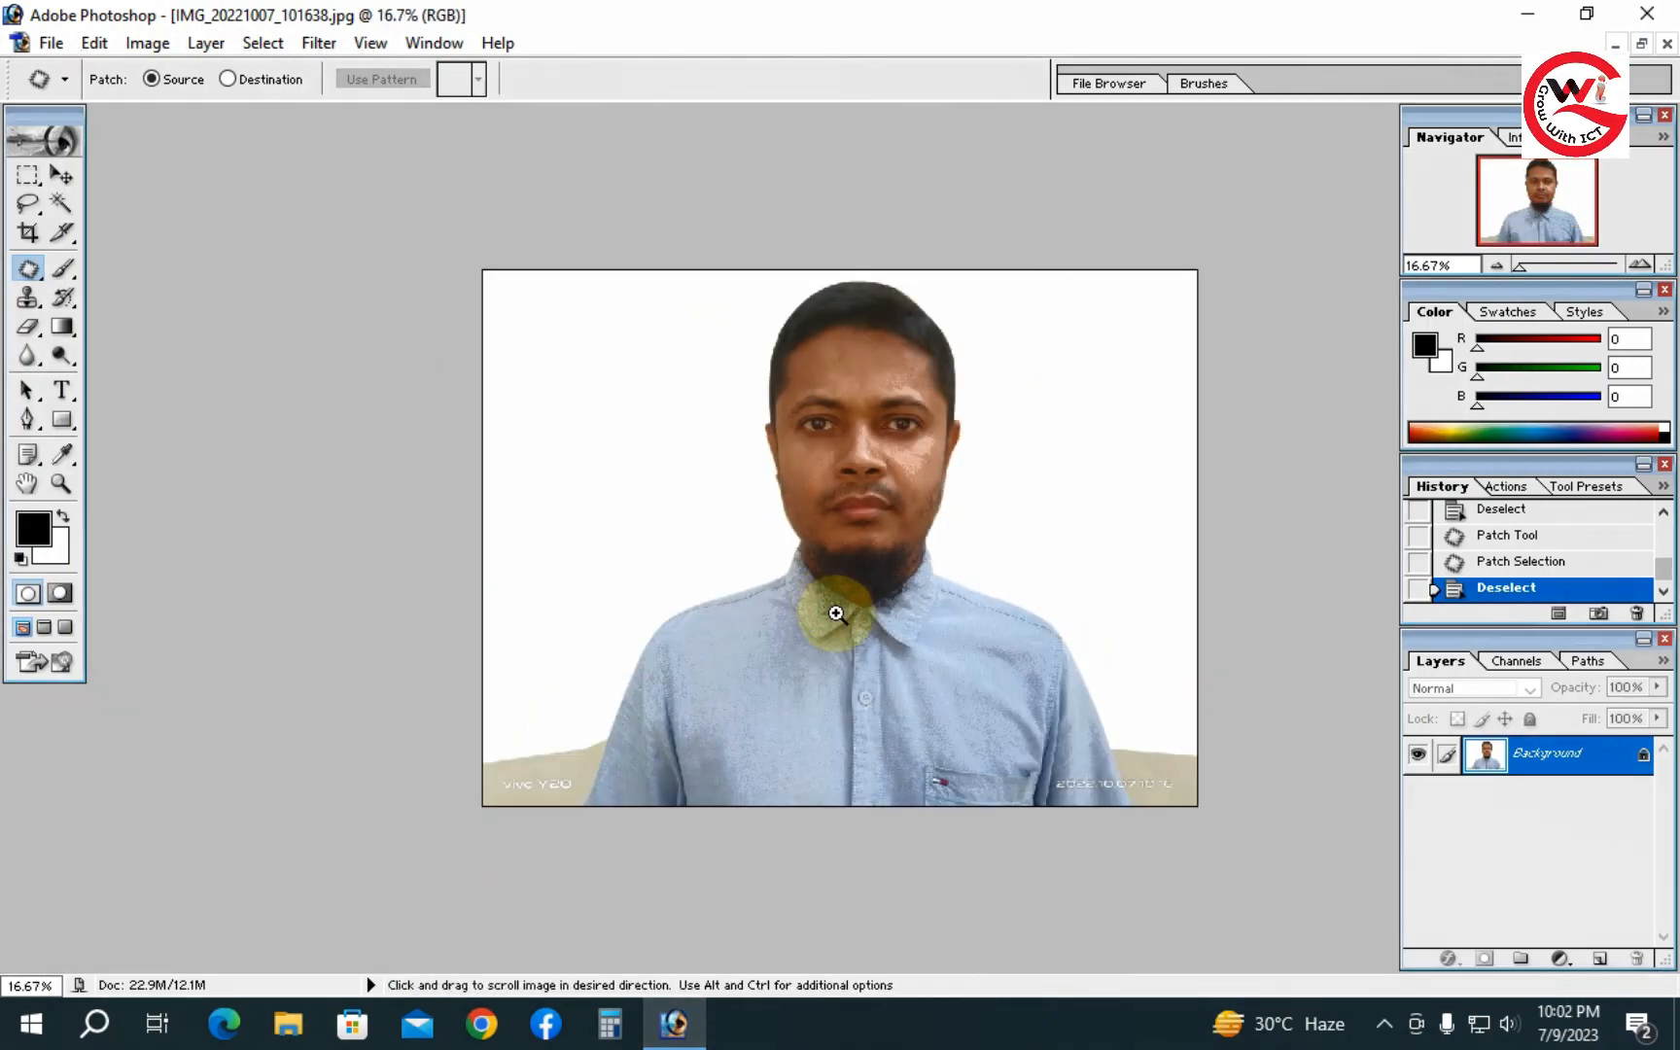
left_click(882, 500, "ctrl")
left_click(883, 502, "ctrl")
left_click_drag(884, 501, 854, 551)
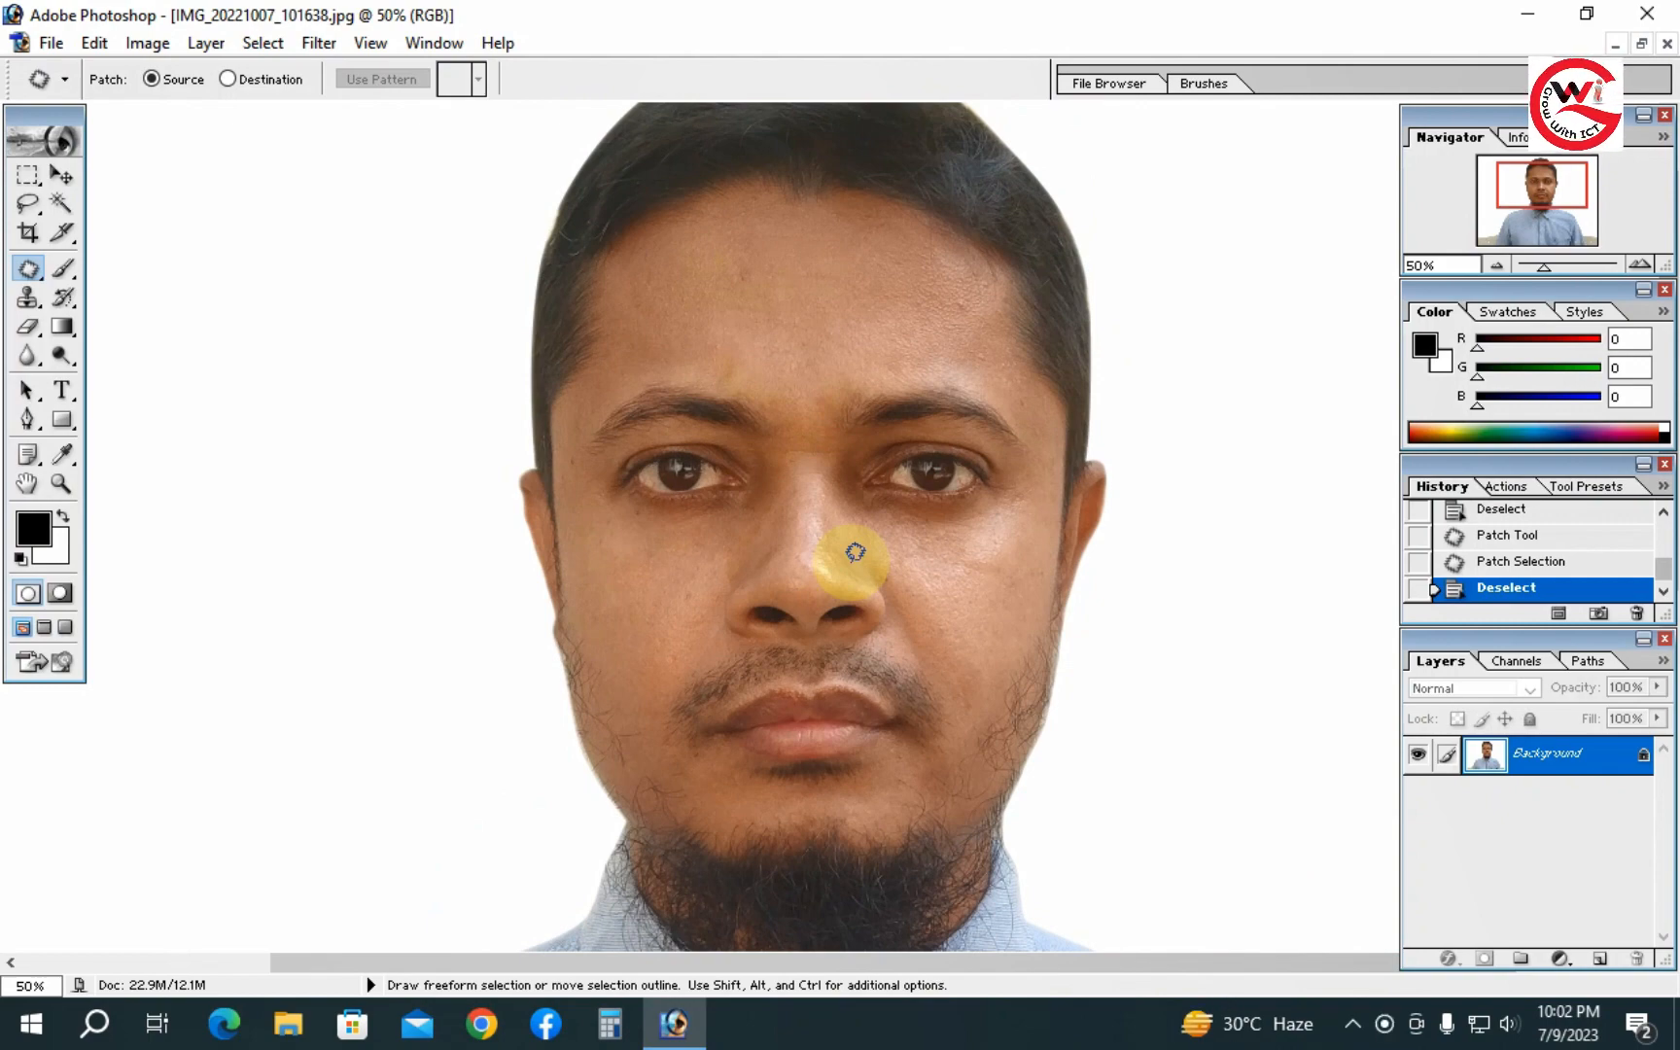
left_click_drag(876, 551, 870, 639)
left_click(844, 521, "ctrl")
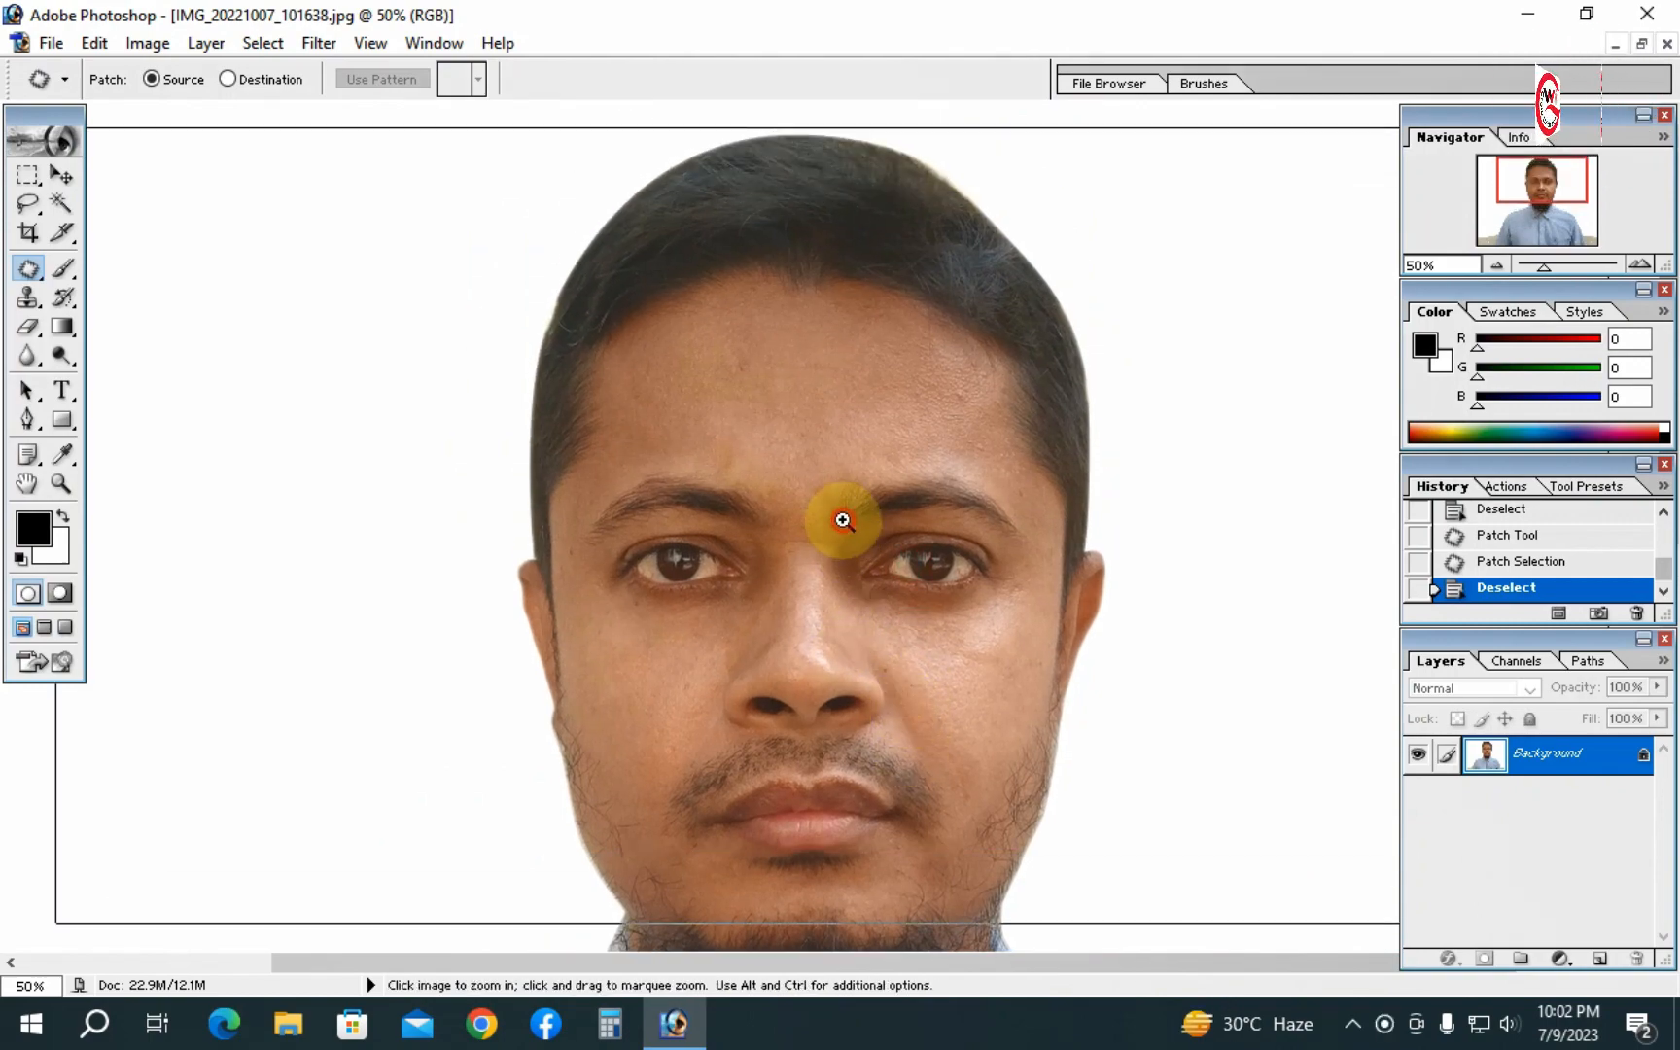
left_click(846, 520, "ctrl")
left_click_drag(868, 433, 859, 292)
left_click_drag(852, 536, 852, 387)
left_click(864, 474, "alt")
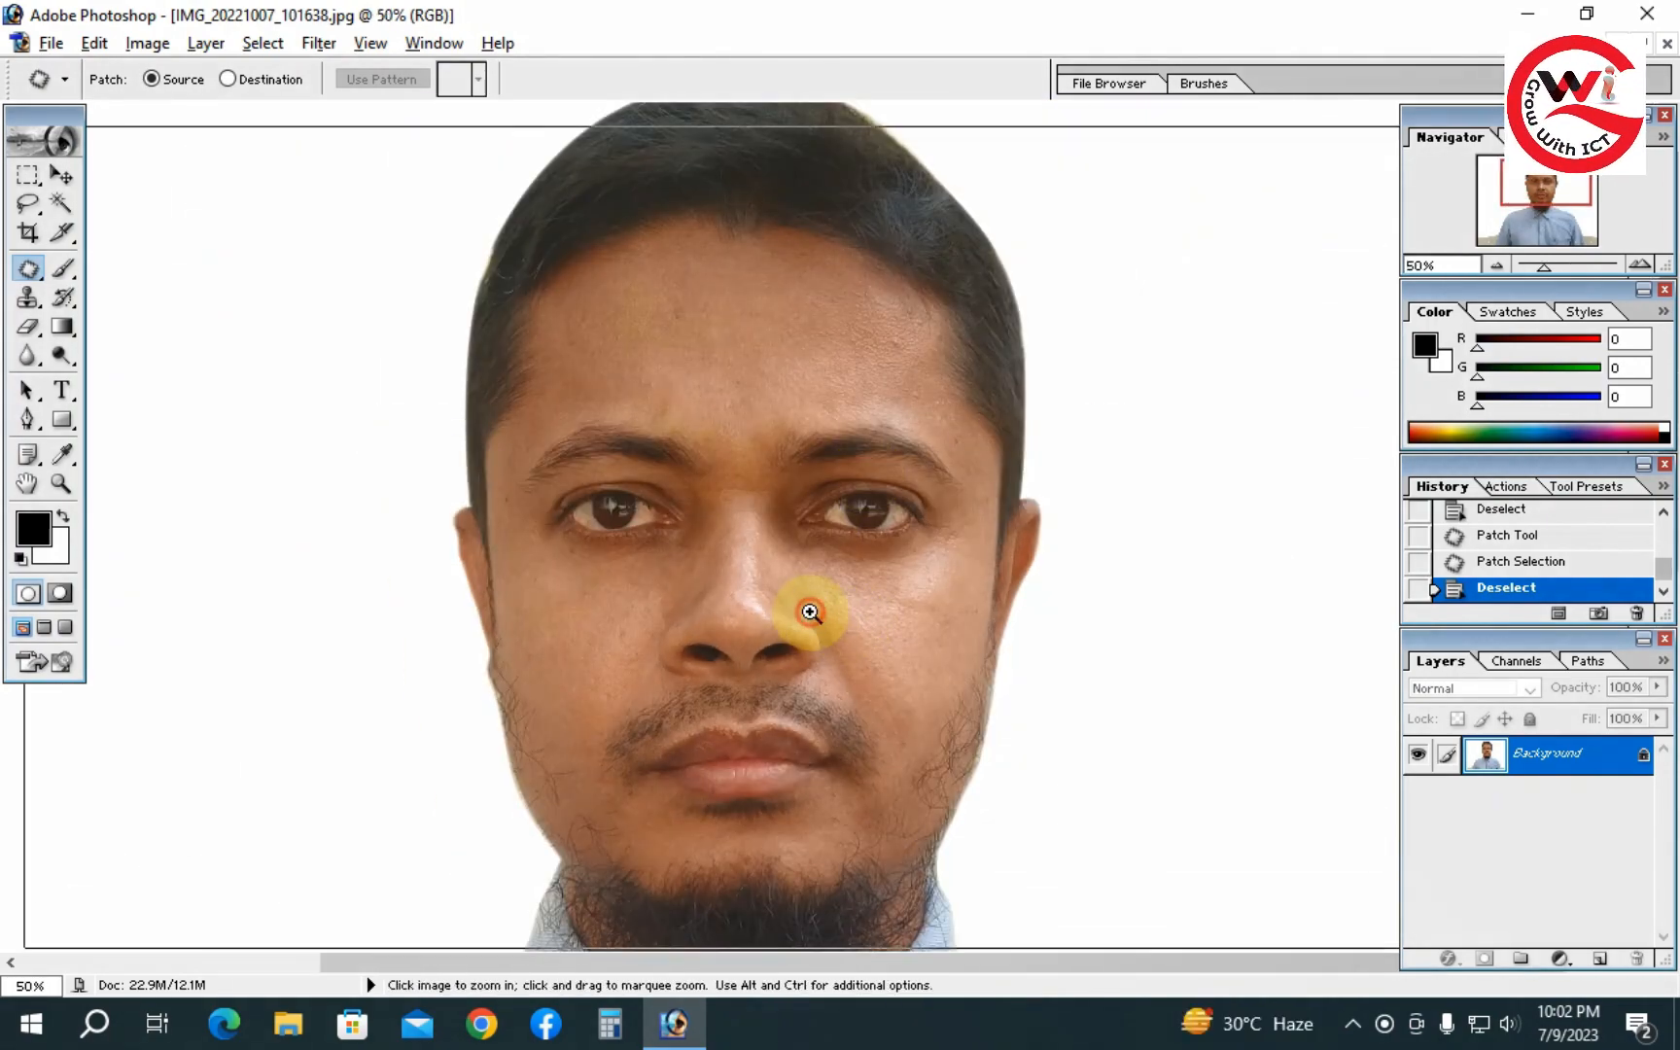
left_click(806, 618, "ctrl")
left_click_drag(722, 592, 780, 753)
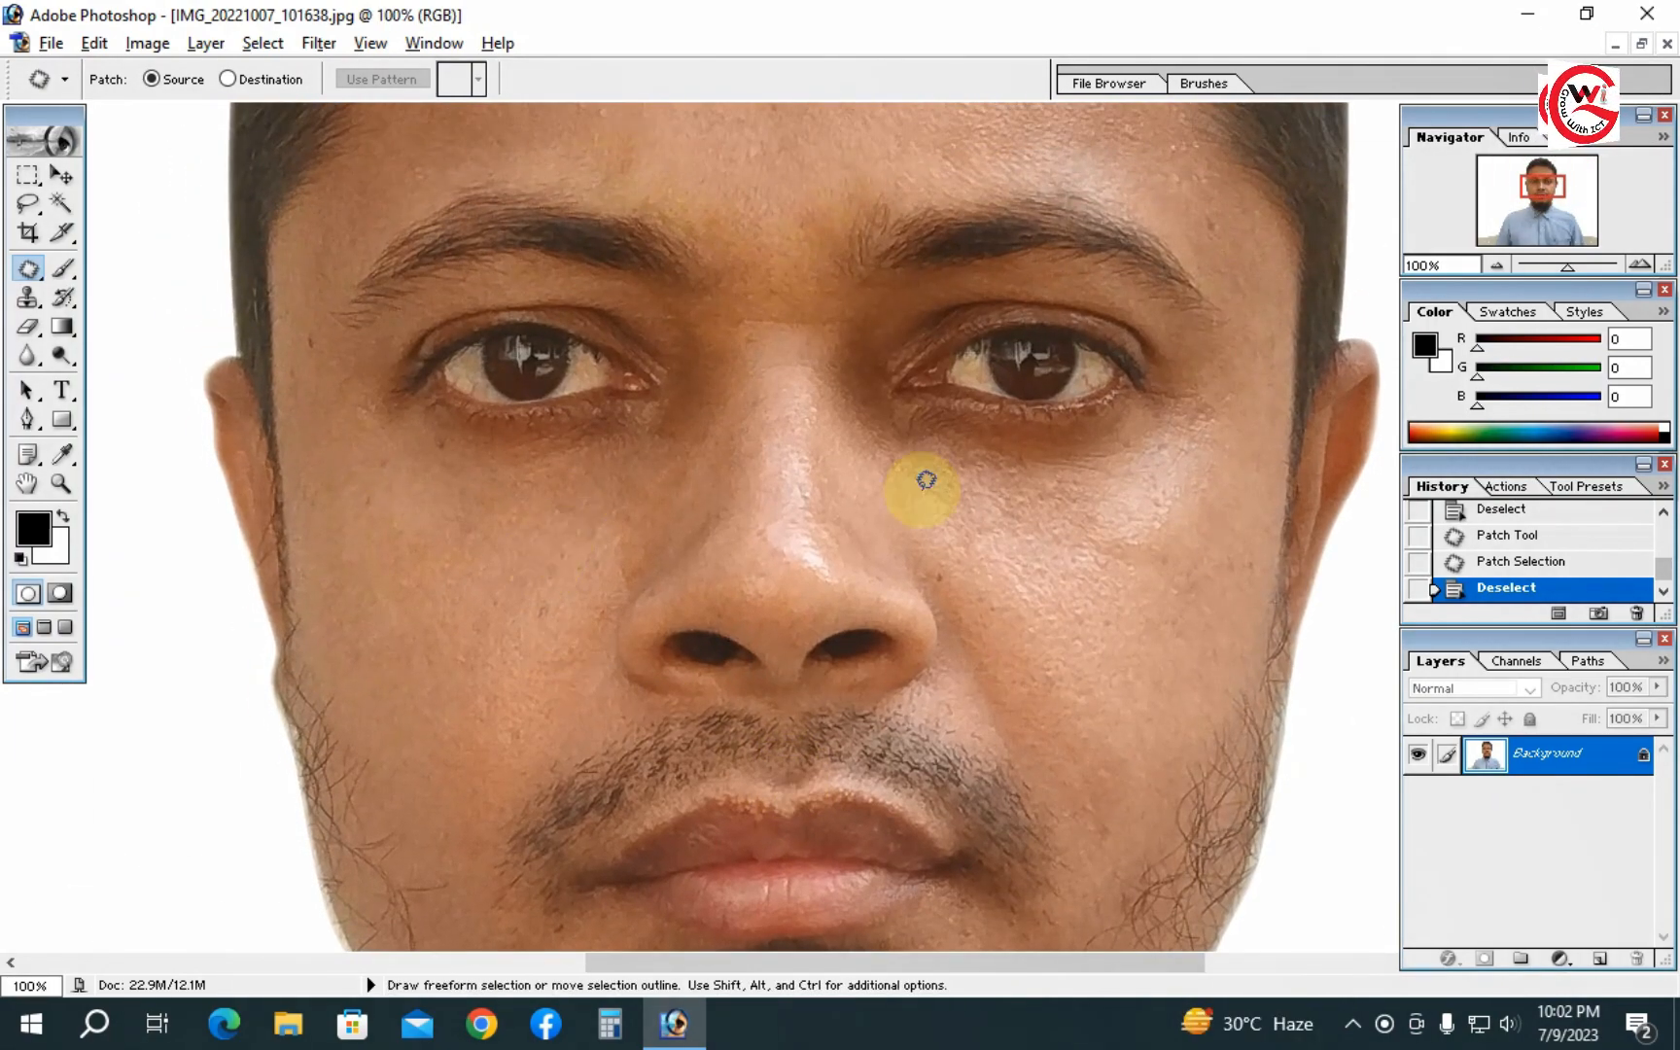
left_click_drag(840, 288, 844, 473)
left_click(844, 475, "alt")
left_click(842, 494, "alt")
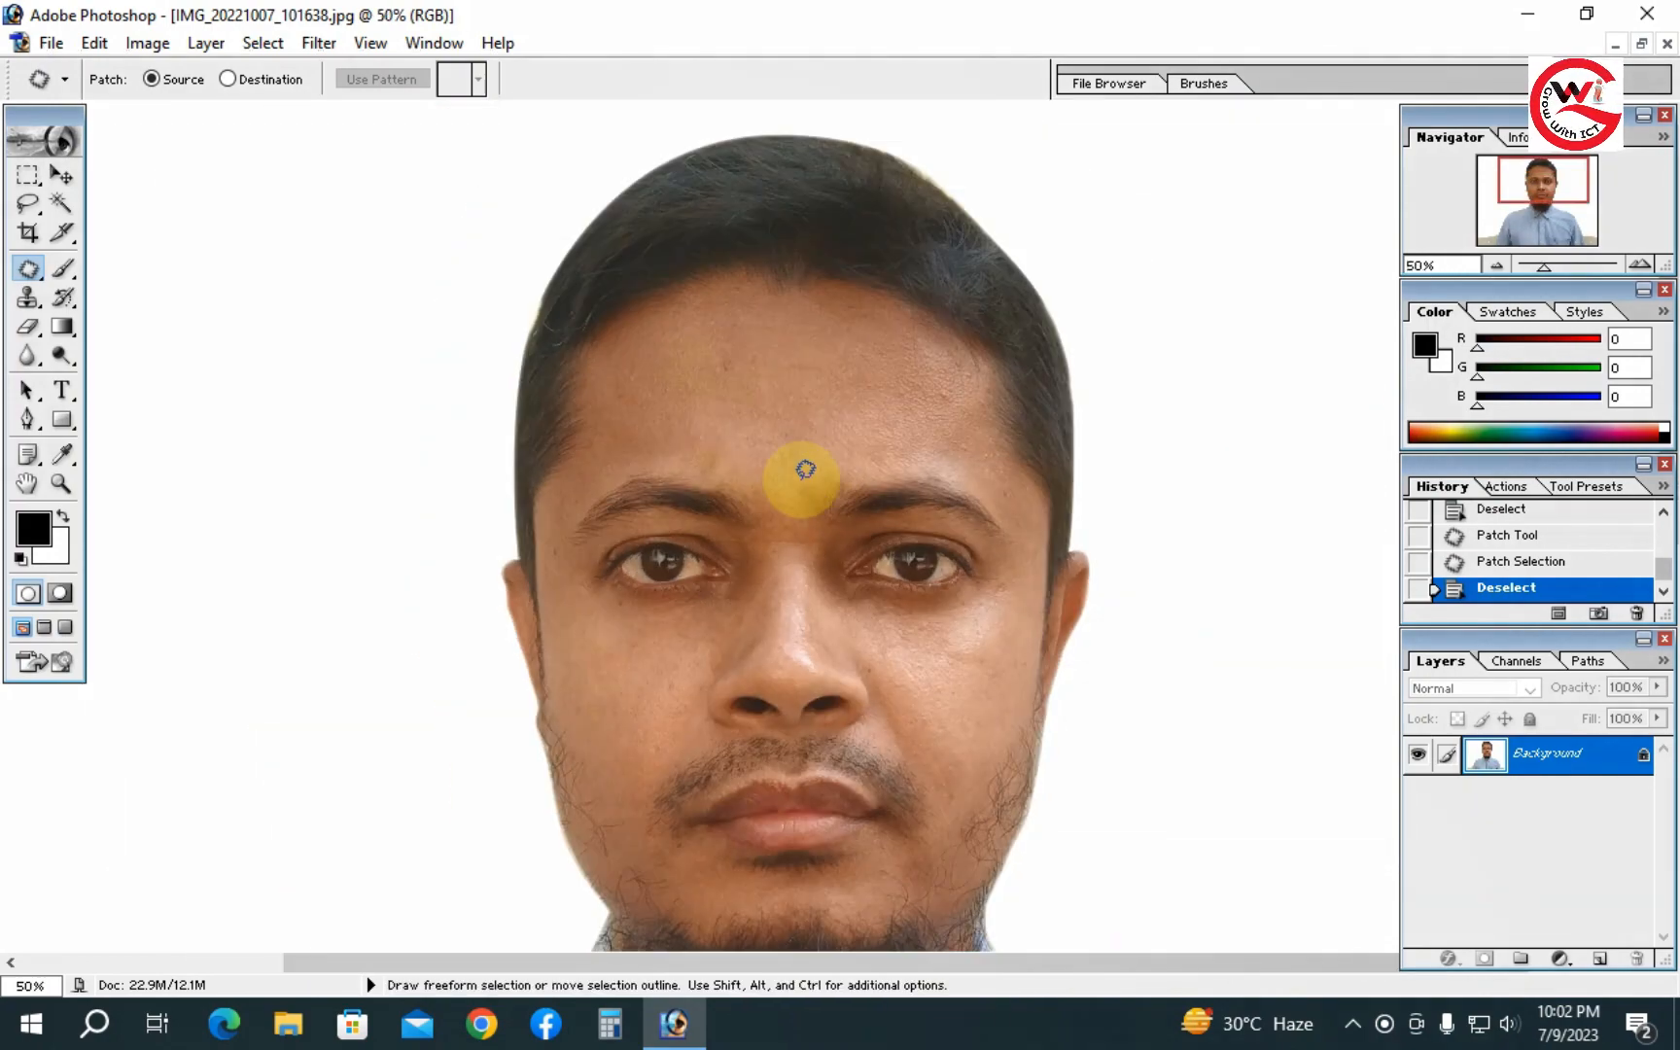
- Open the PictureCode Noise Ninja filter and reset its noise profile
left_click(319, 43)
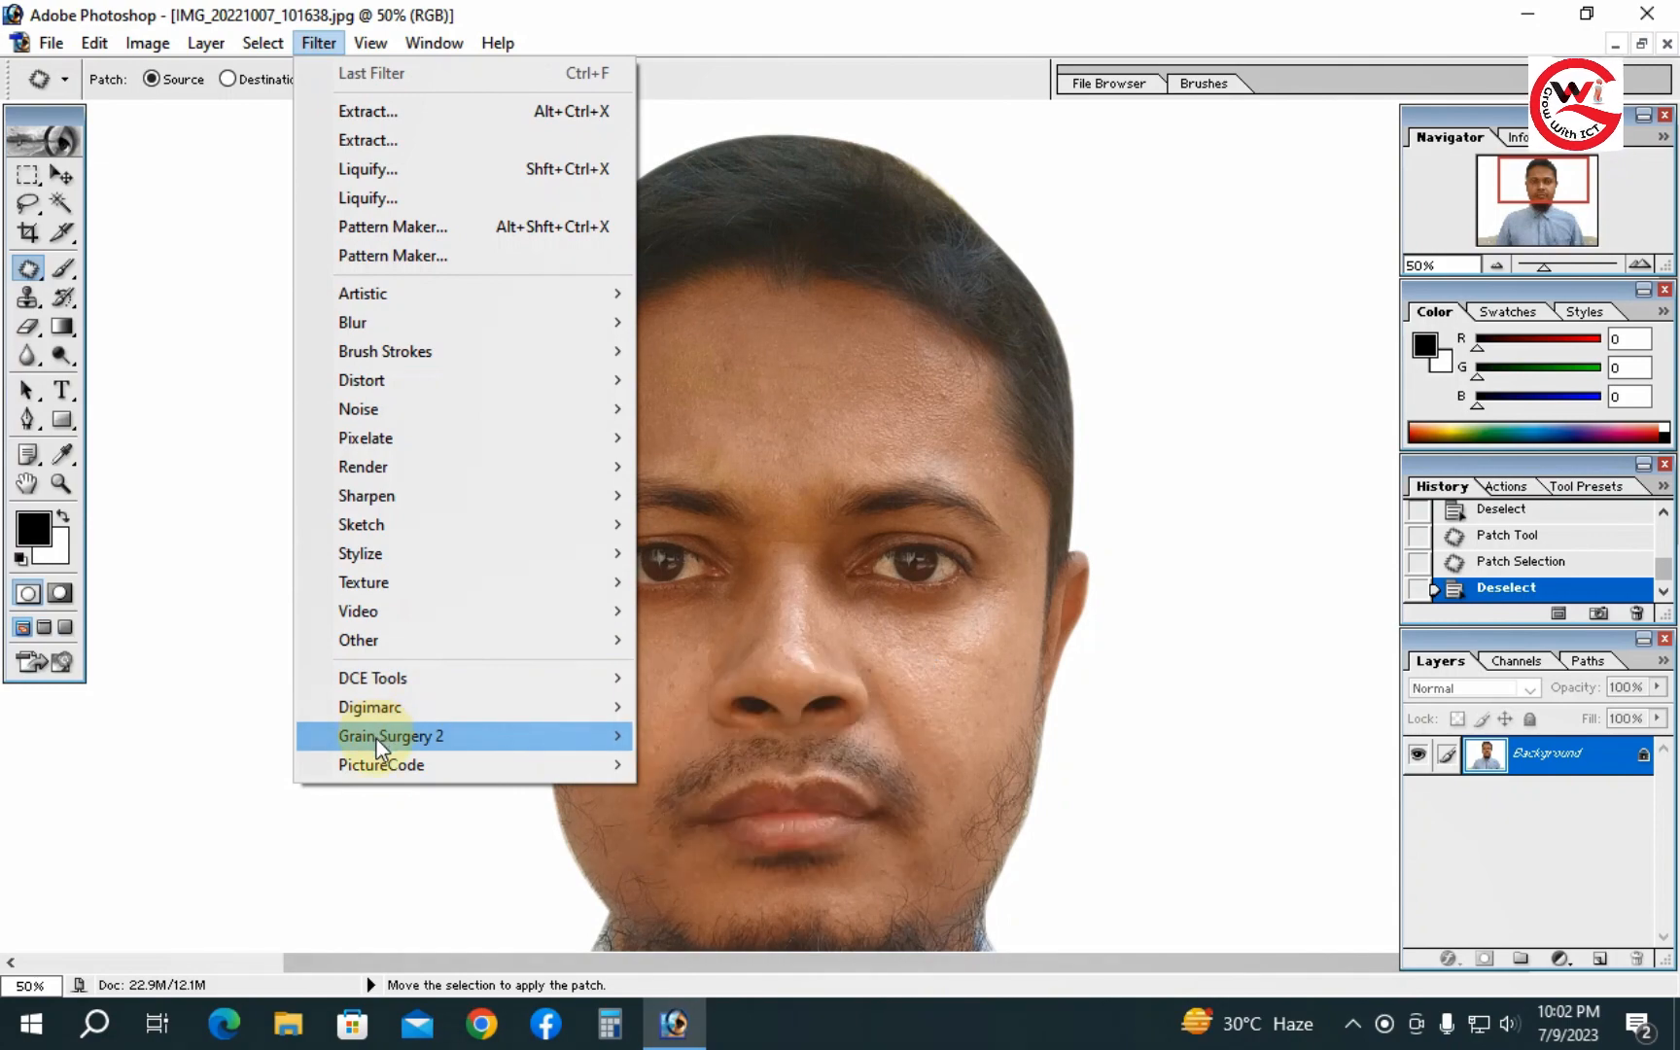
mouse_move(384, 770)
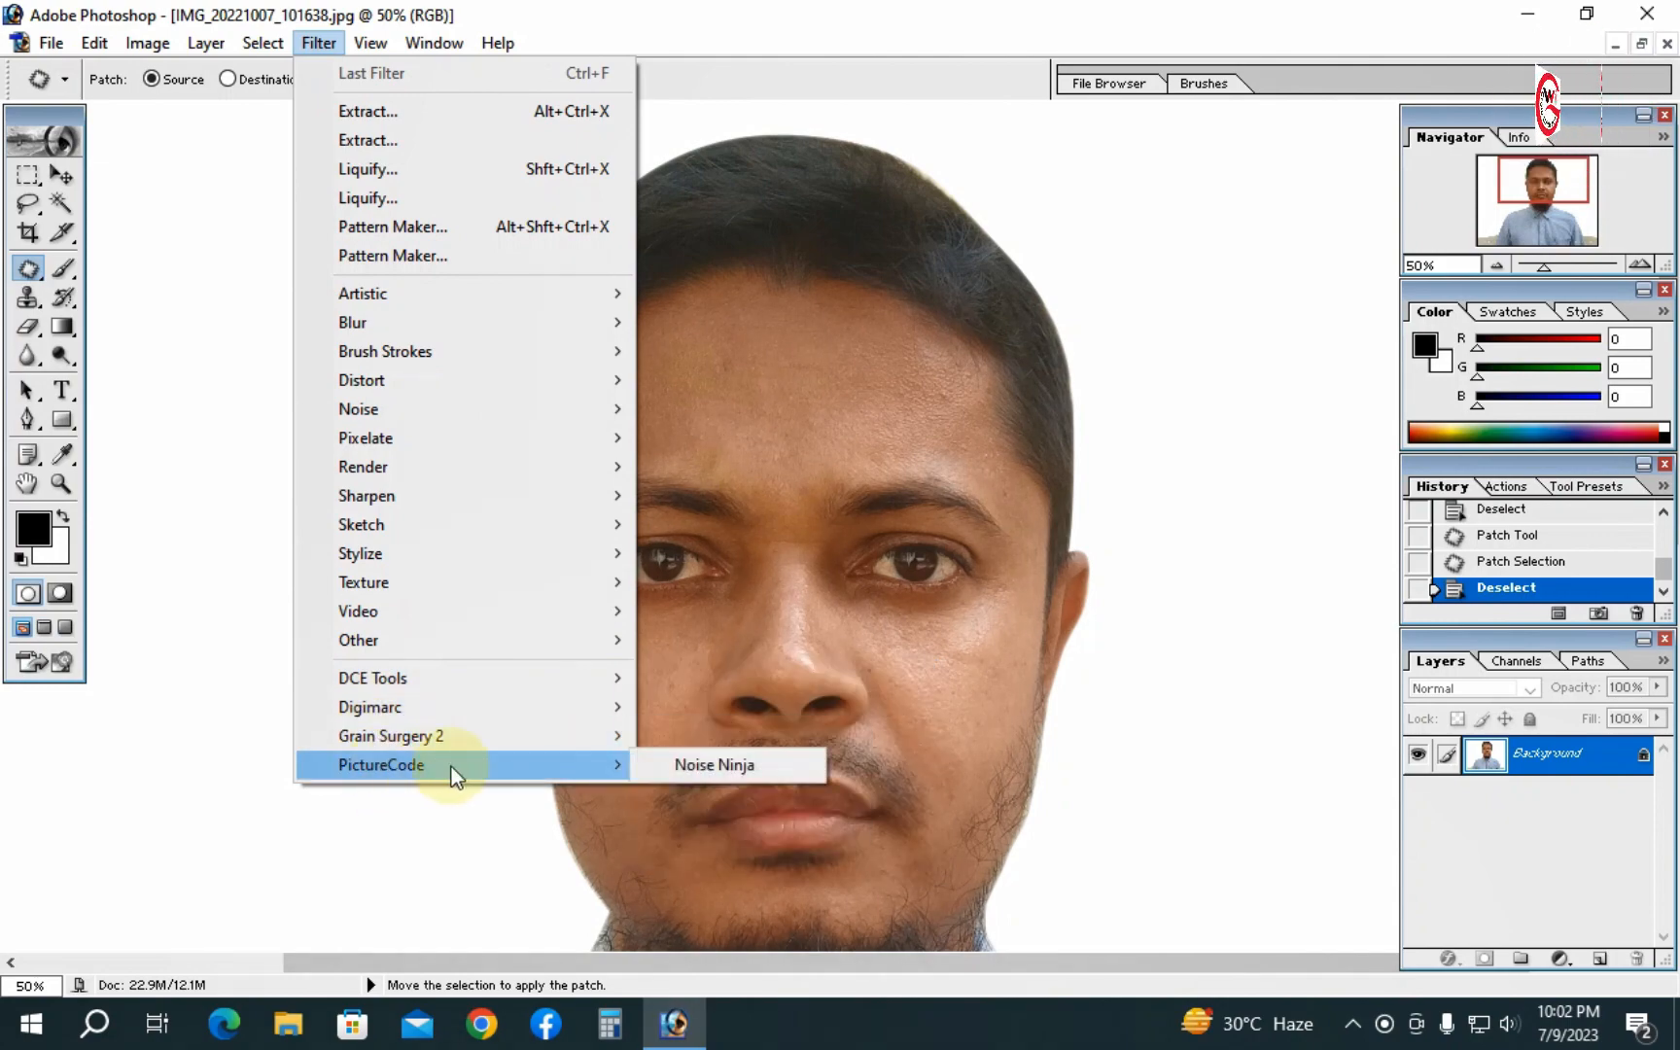
left_click(739, 764)
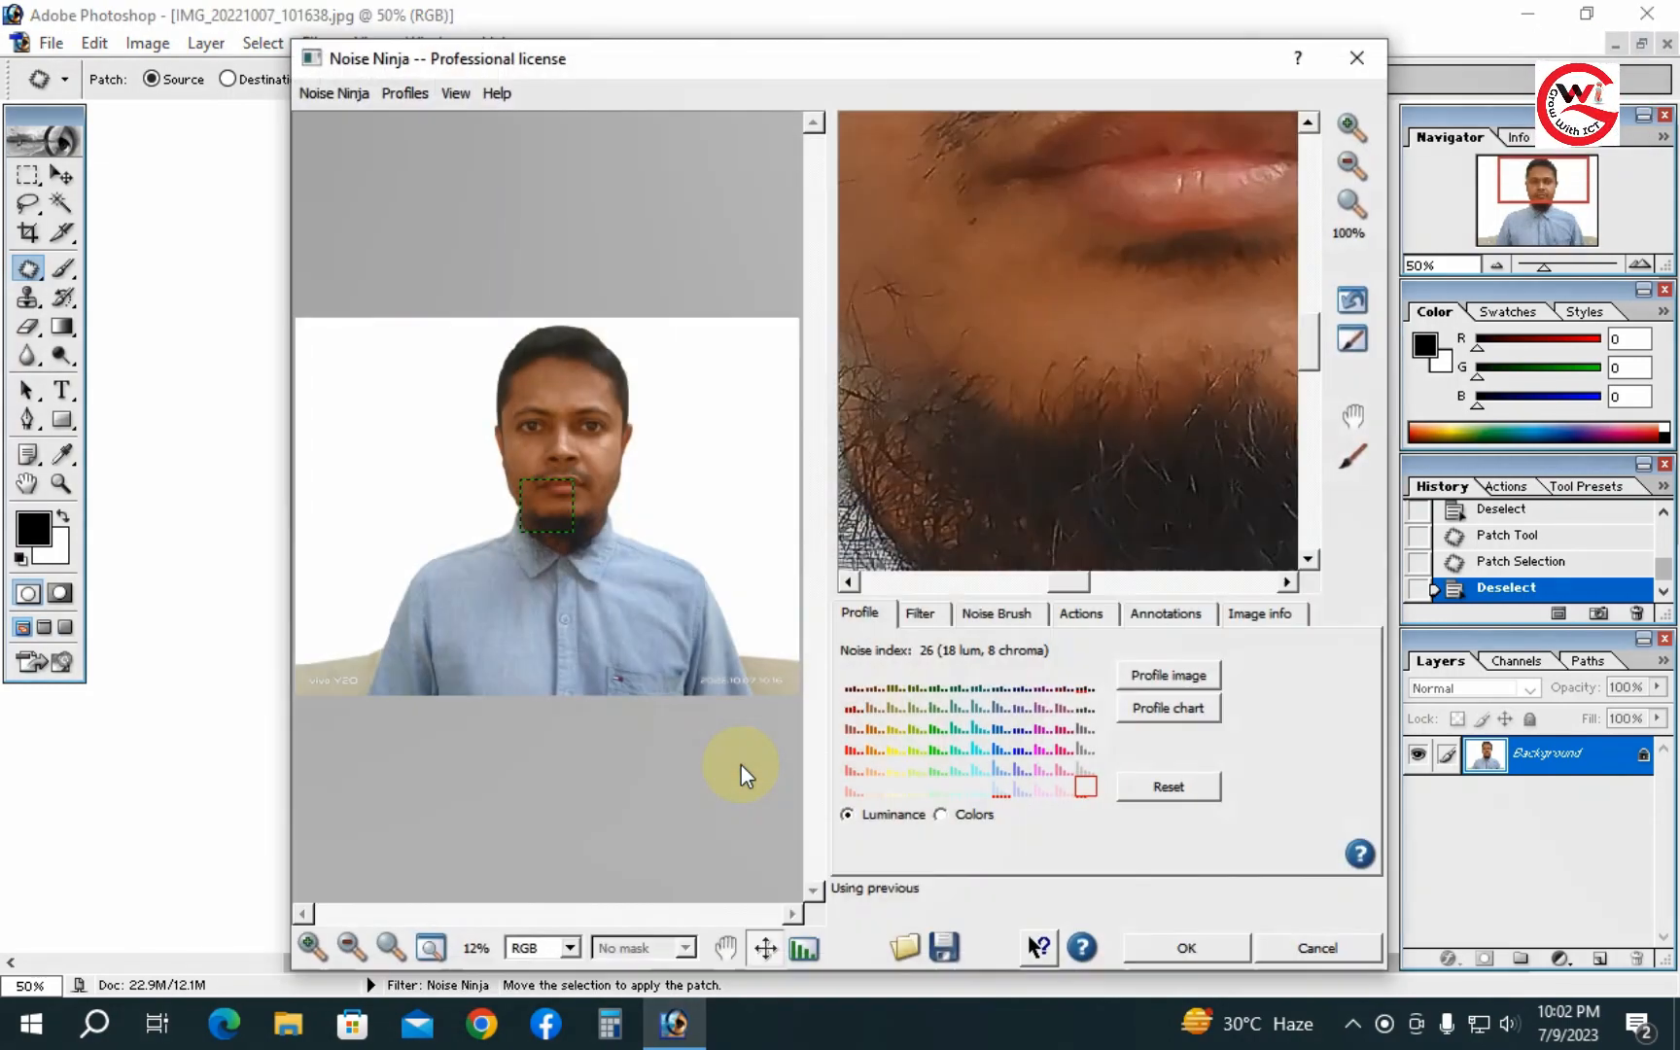
left_click_drag(1157, 274, 1198, 513)
left_click_drag(1140, 309, 1211, 375)
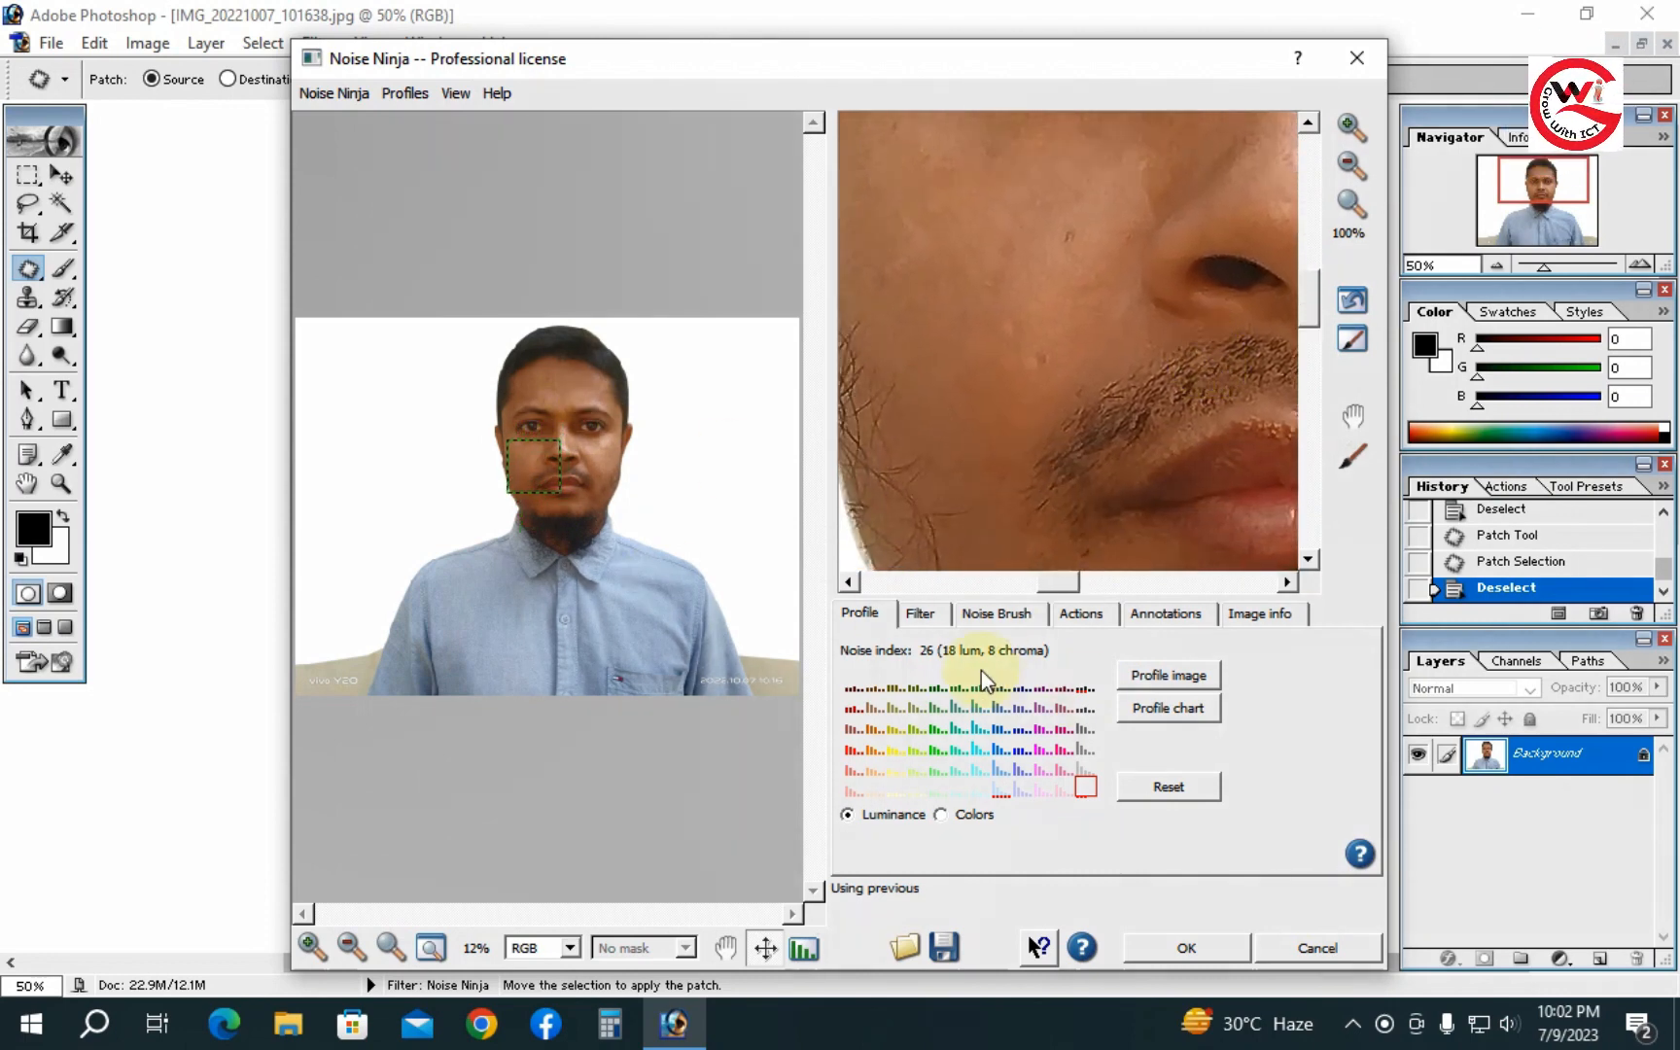
left_click(1164, 789)
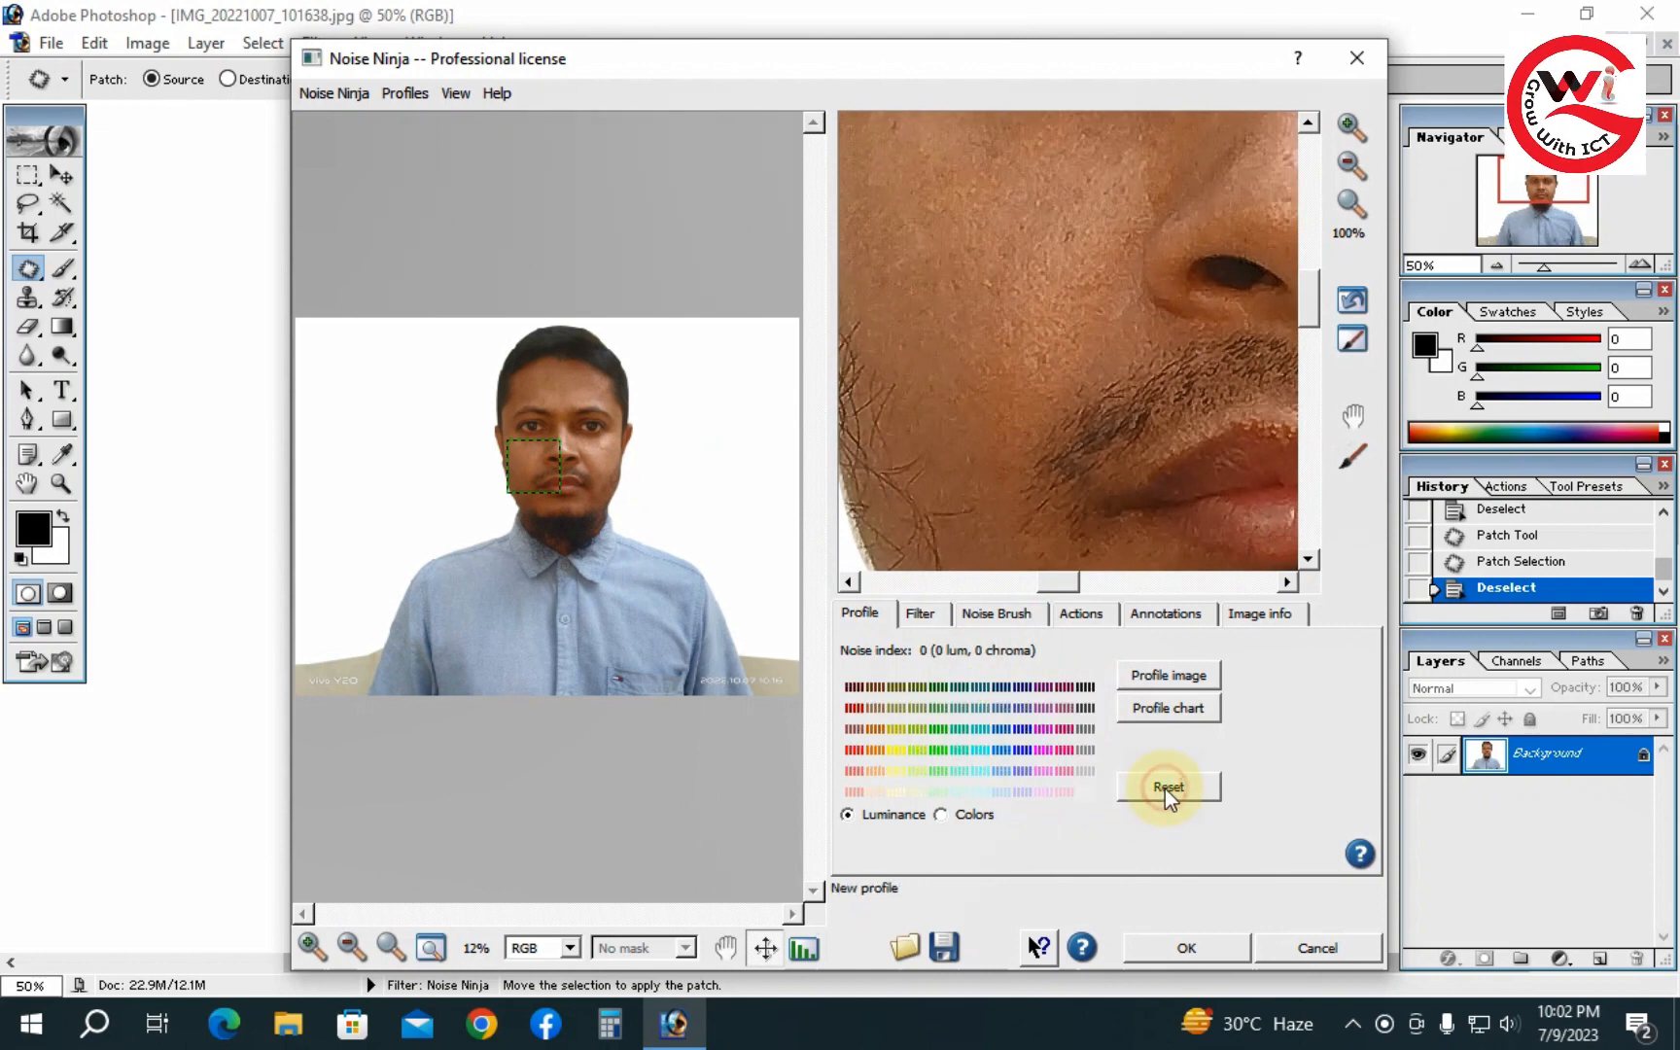
- Auto-profile the image's noise in Noise Ninja while previewing the eyes and nose, then reset the profile
left_click(1163, 678)
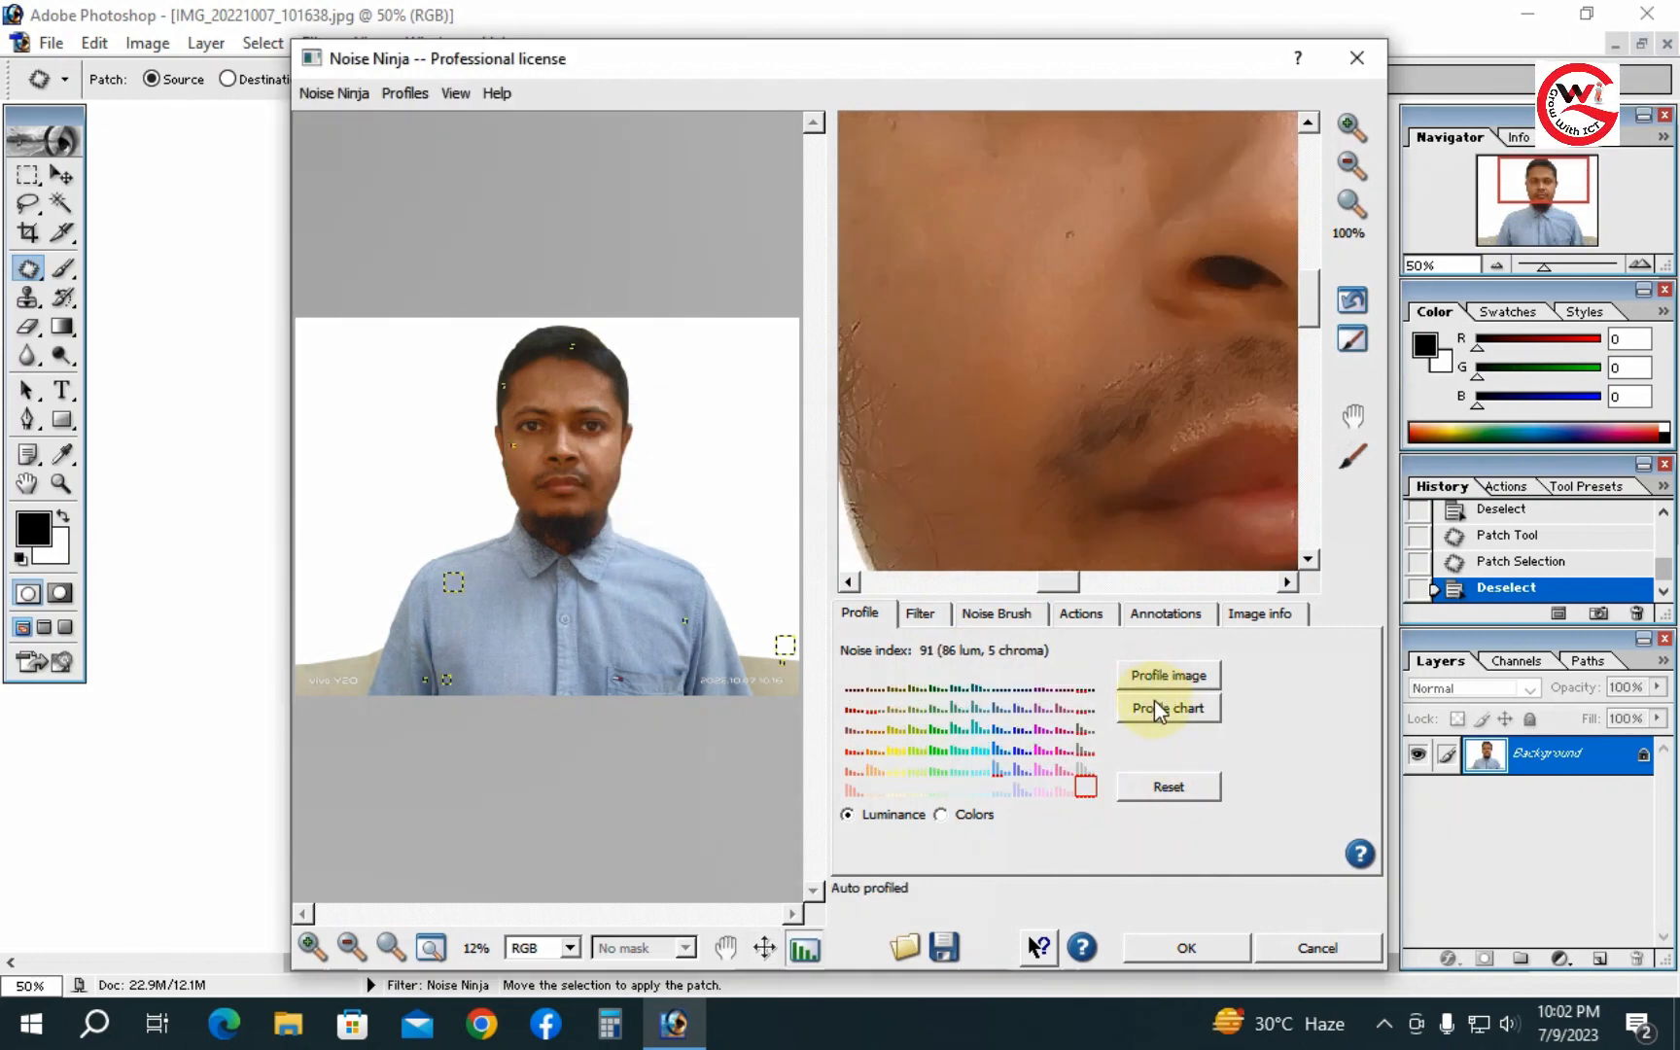
left_click_drag(1105, 370, 1050, 509)
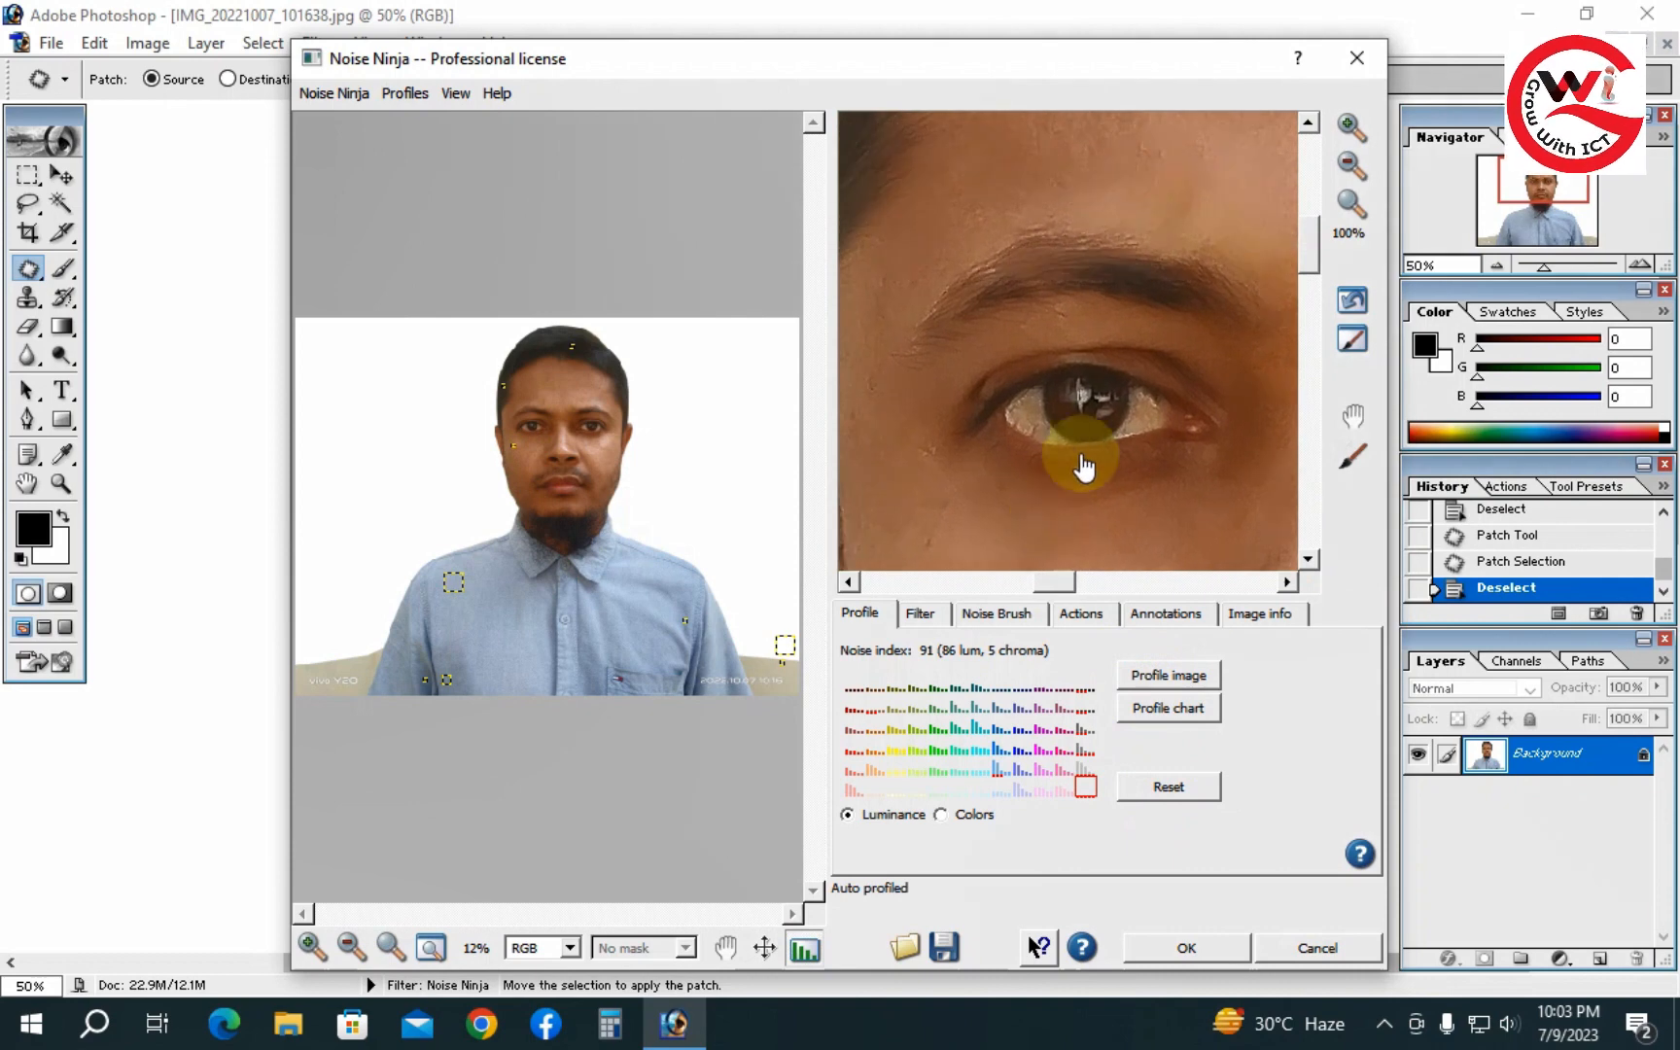
left_click_drag(1115, 408, 1009, 304)
left_click_drag(1098, 405, 1005, 300)
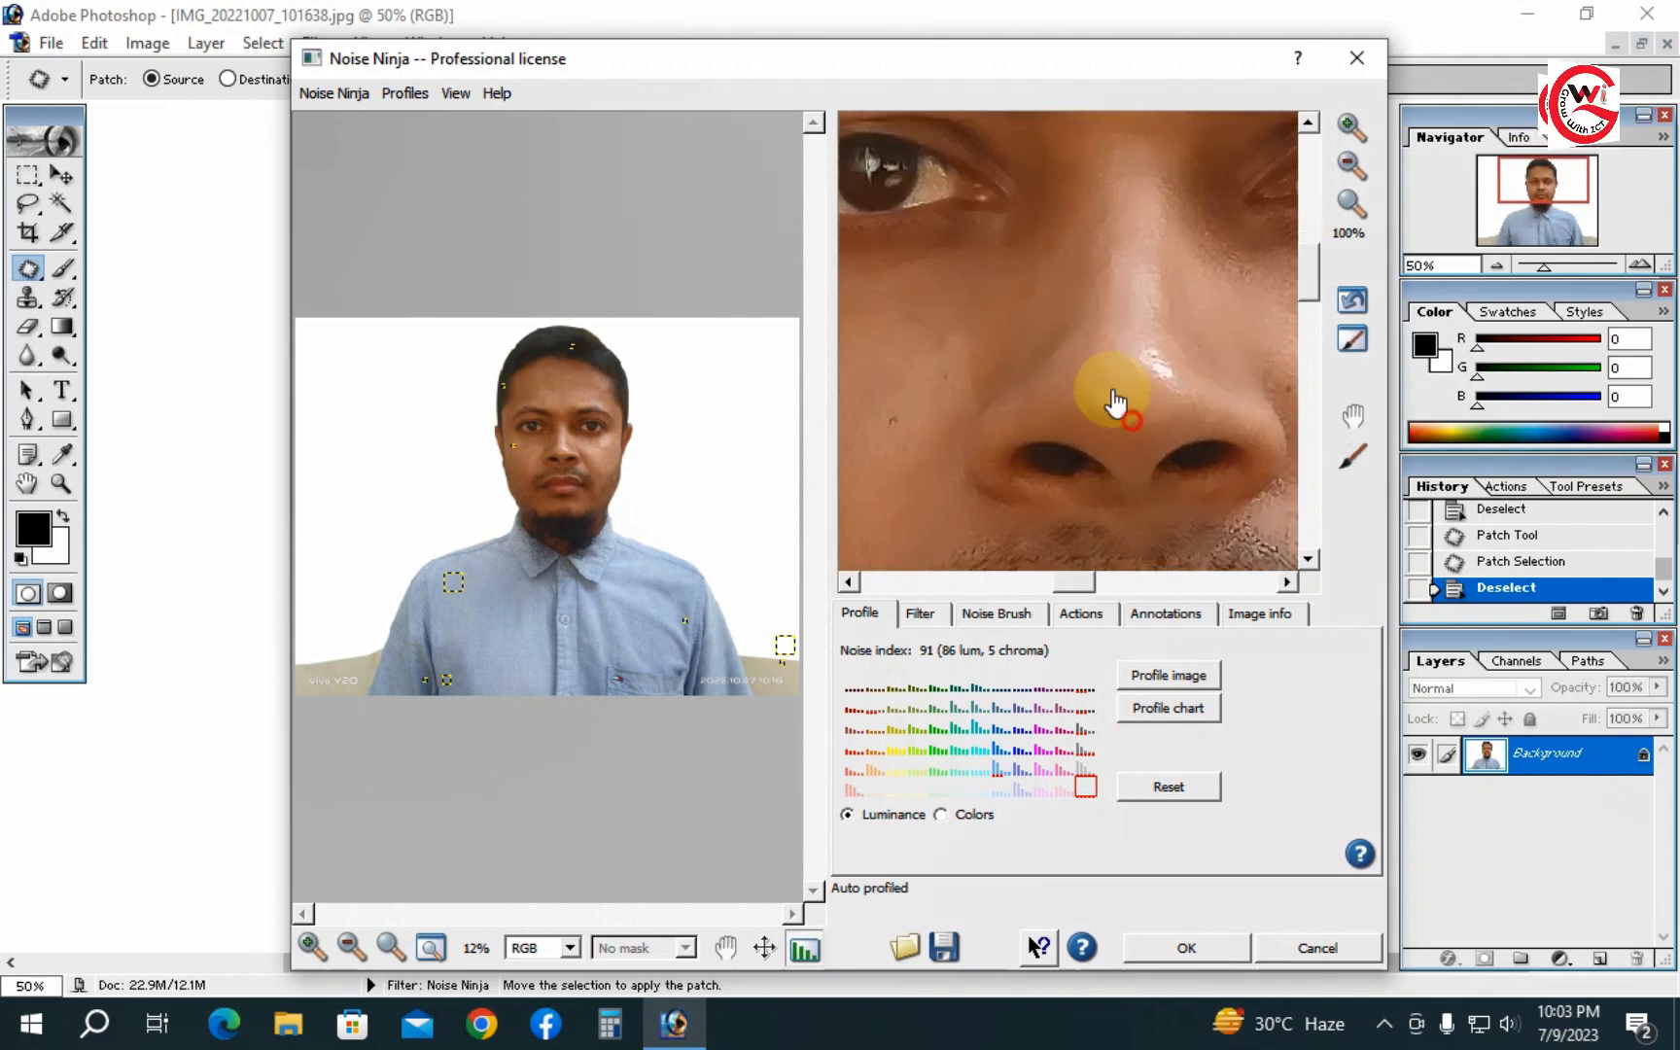
left_click_drag(1110, 386, 1029, 267)
left_click(1153, 708)
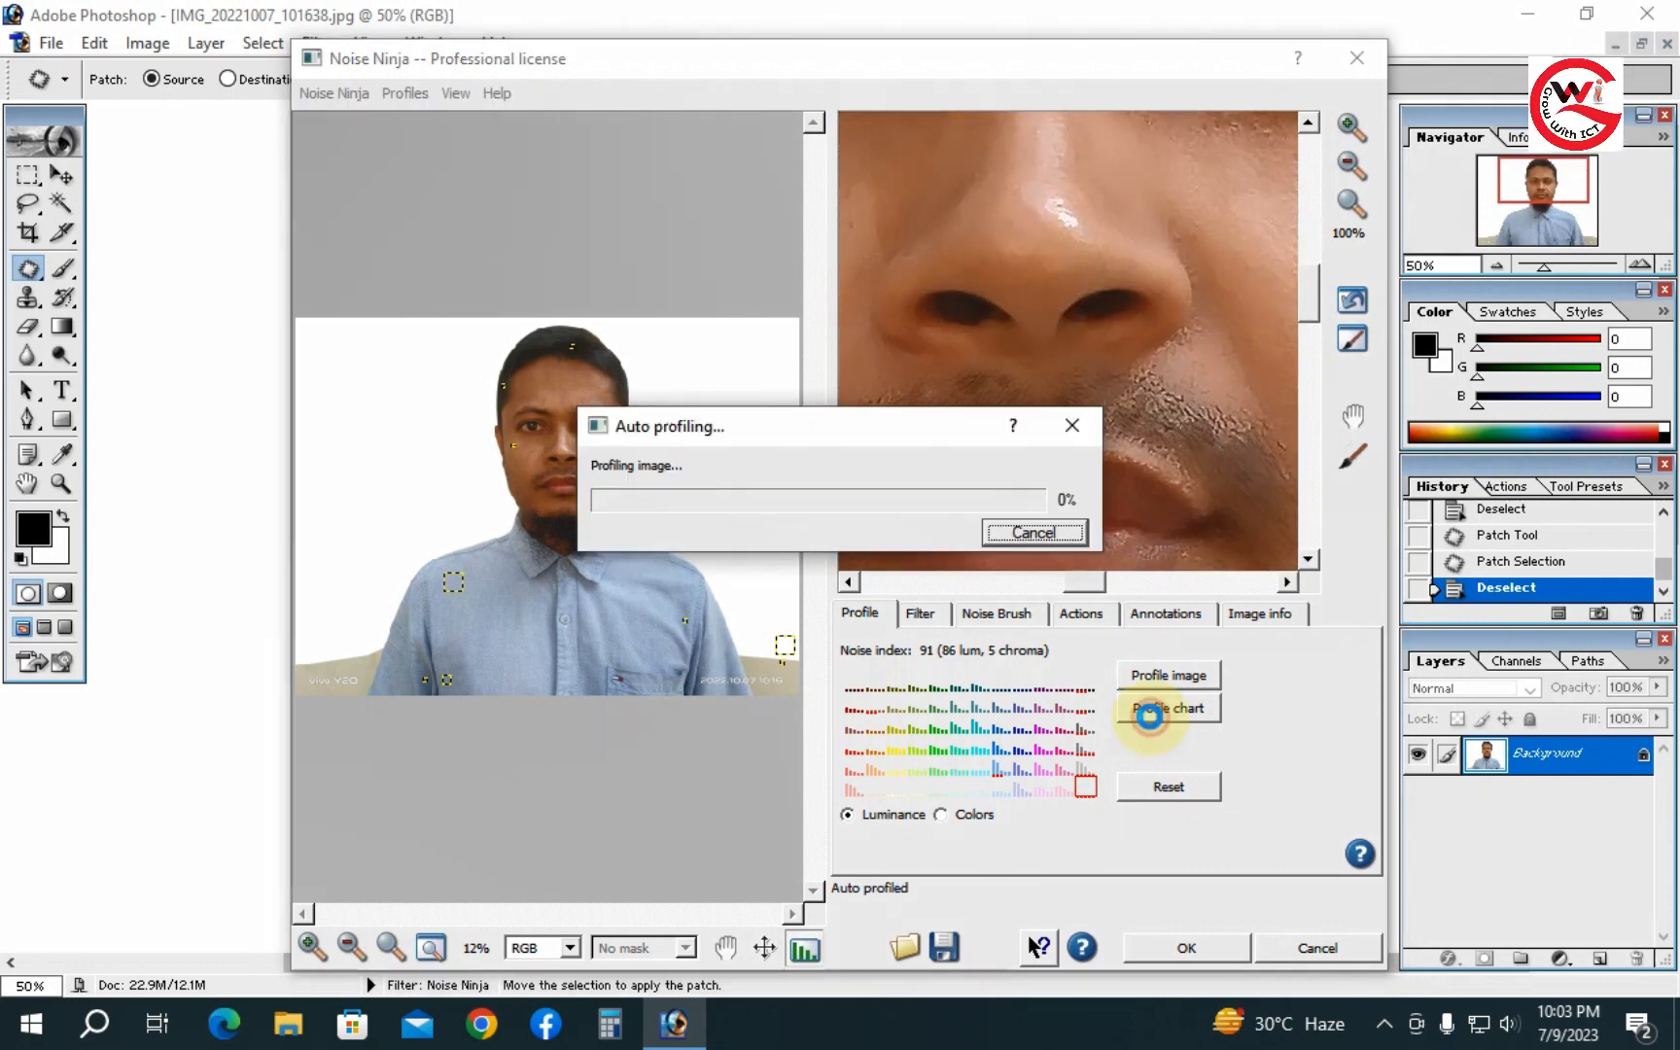
left_click_drag(1046, 226, 1151, 516)
left_click_drag(1118, 350, 1179, 433)
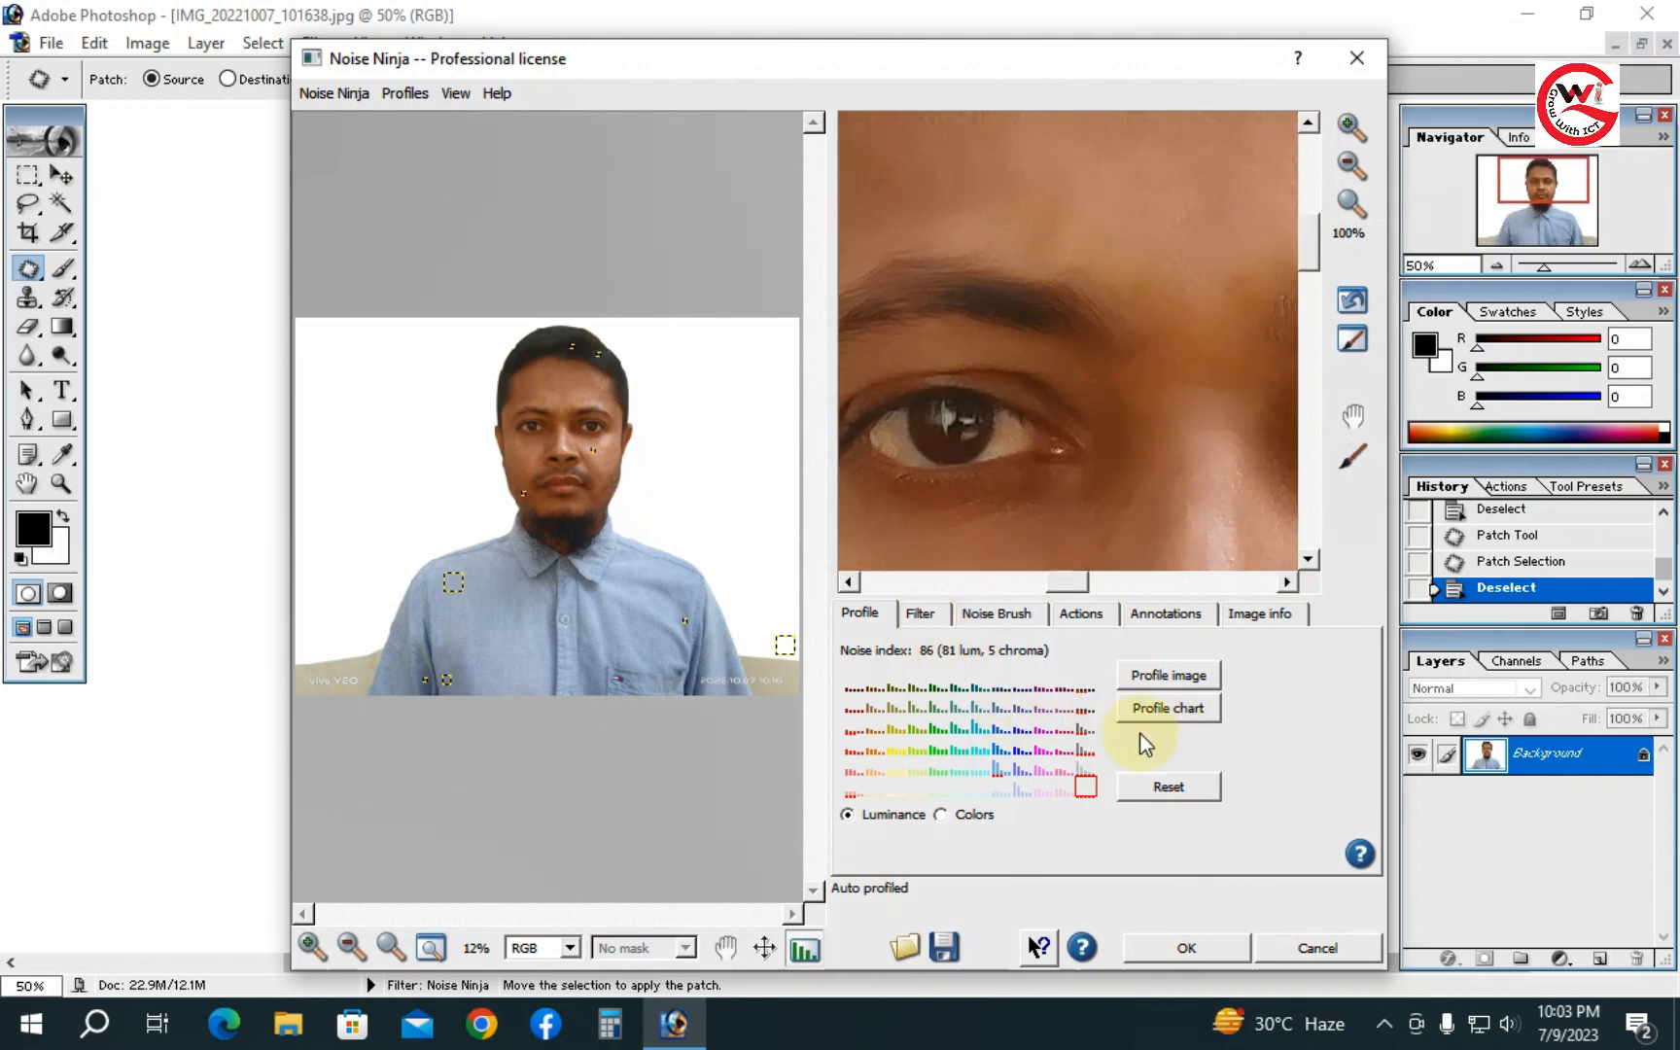
left_click(1170, 790)
- Set Noise Ninja's luminance contrast to 8 and USM amount to 22, and apply the filter
left_click(921, 613)
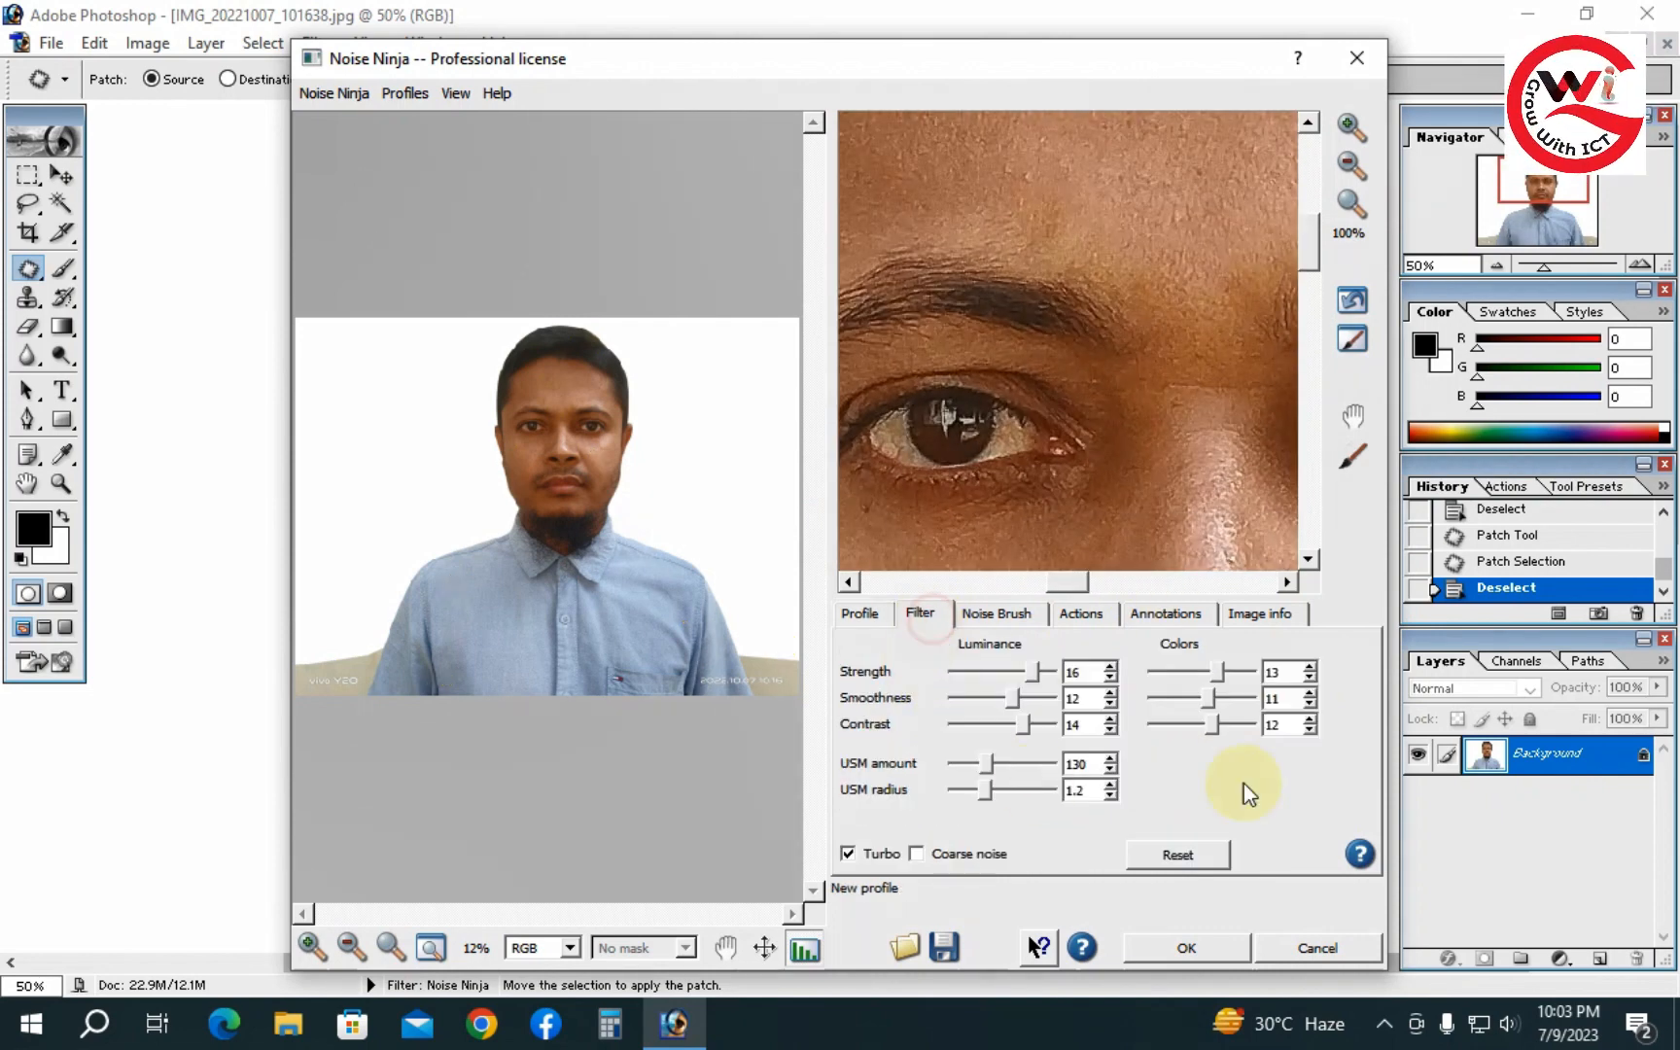
mouse_move(989, 759)
left_mouse_down()
mouse_move(1007, 762)
mouse_move(963, 766)
mouse_move(991, 729)
left_mouse_up()
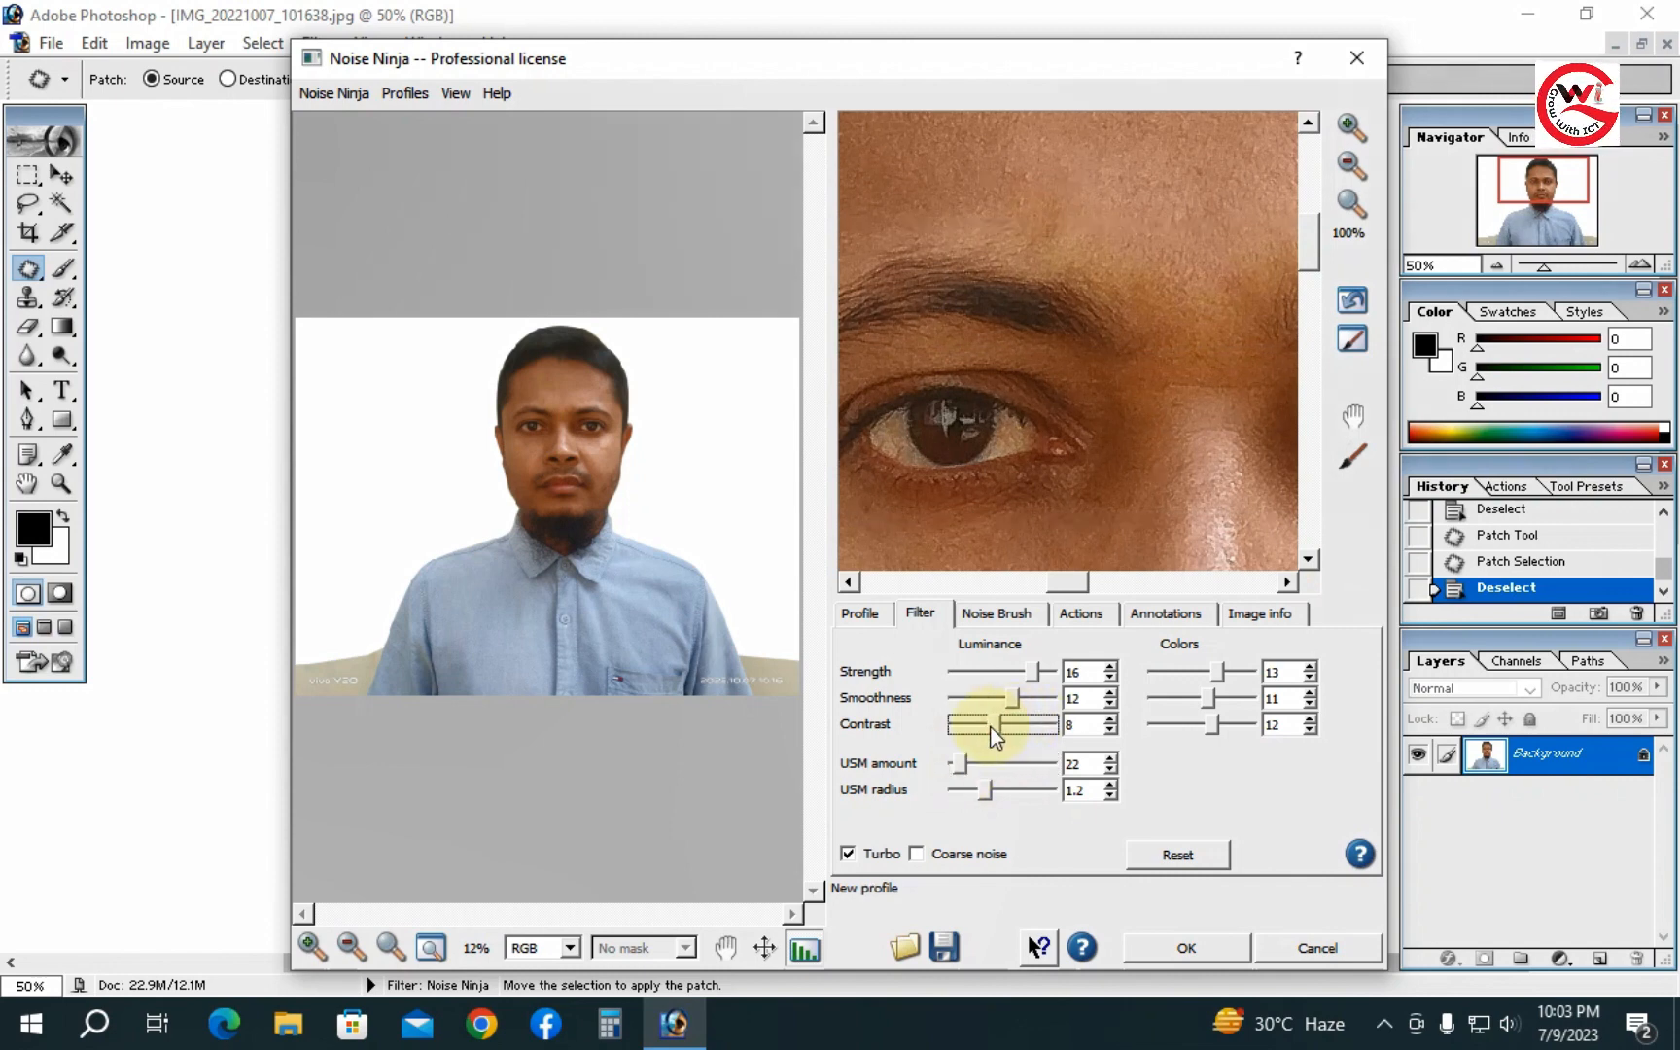
left_click(1180, 938)
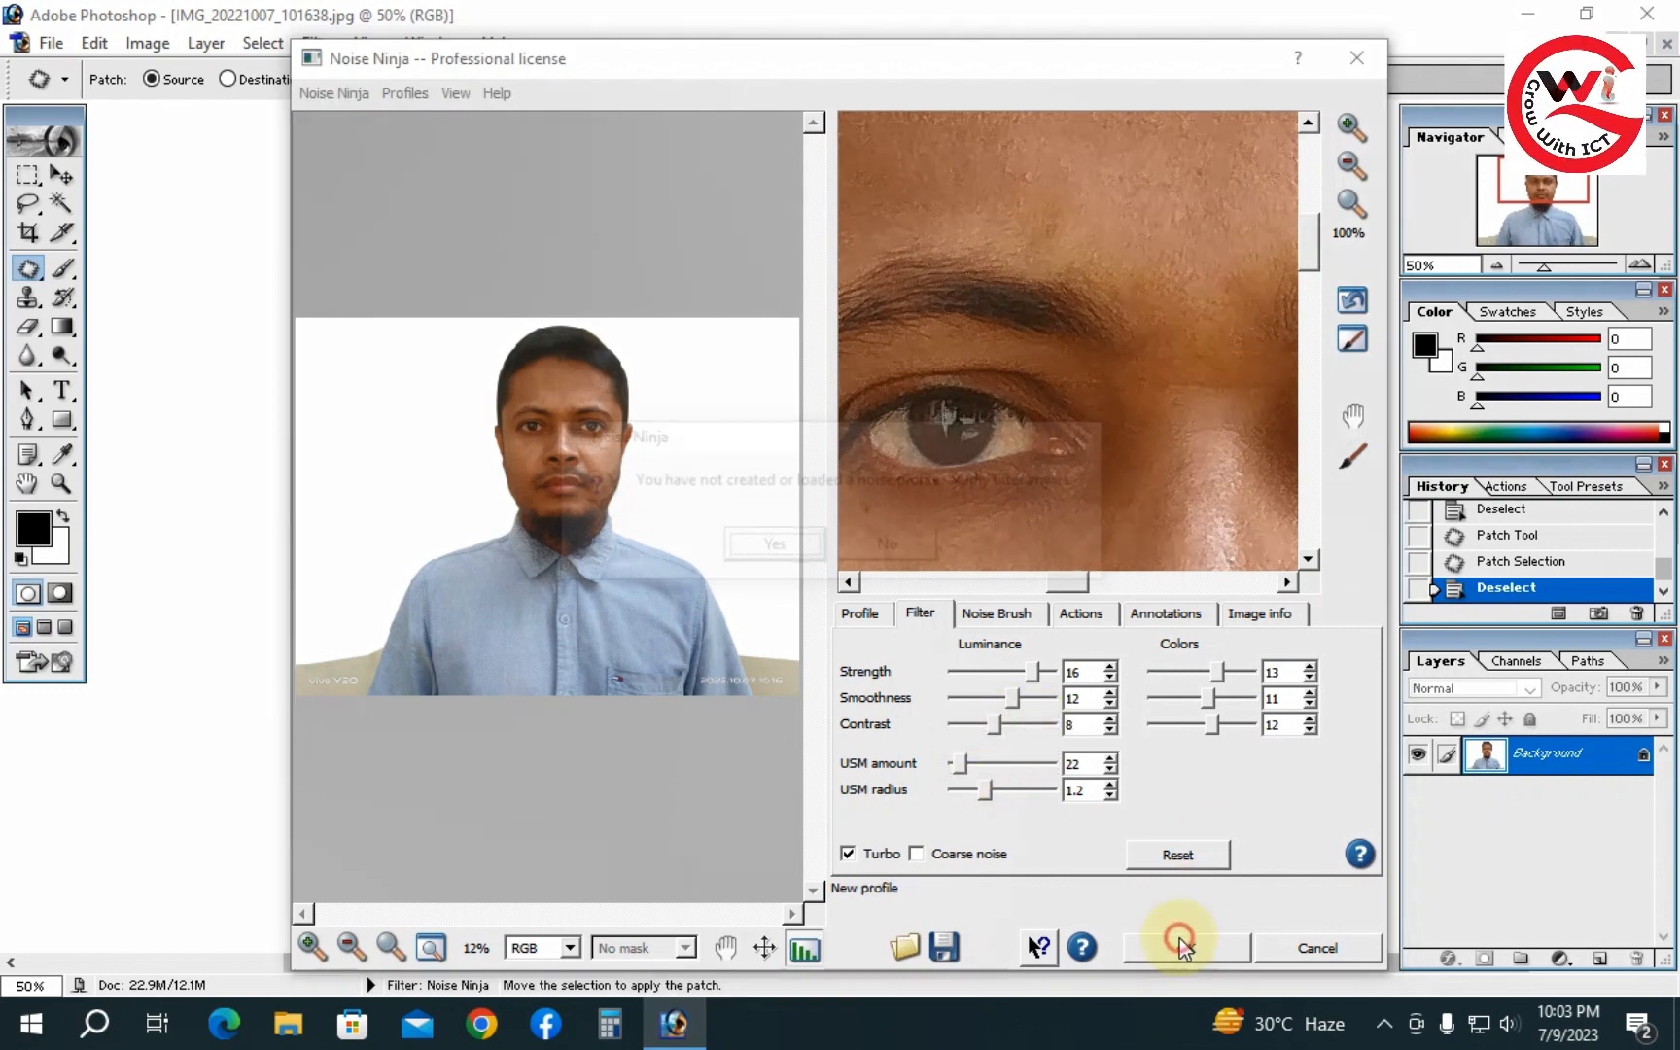
left_click(778, 541)
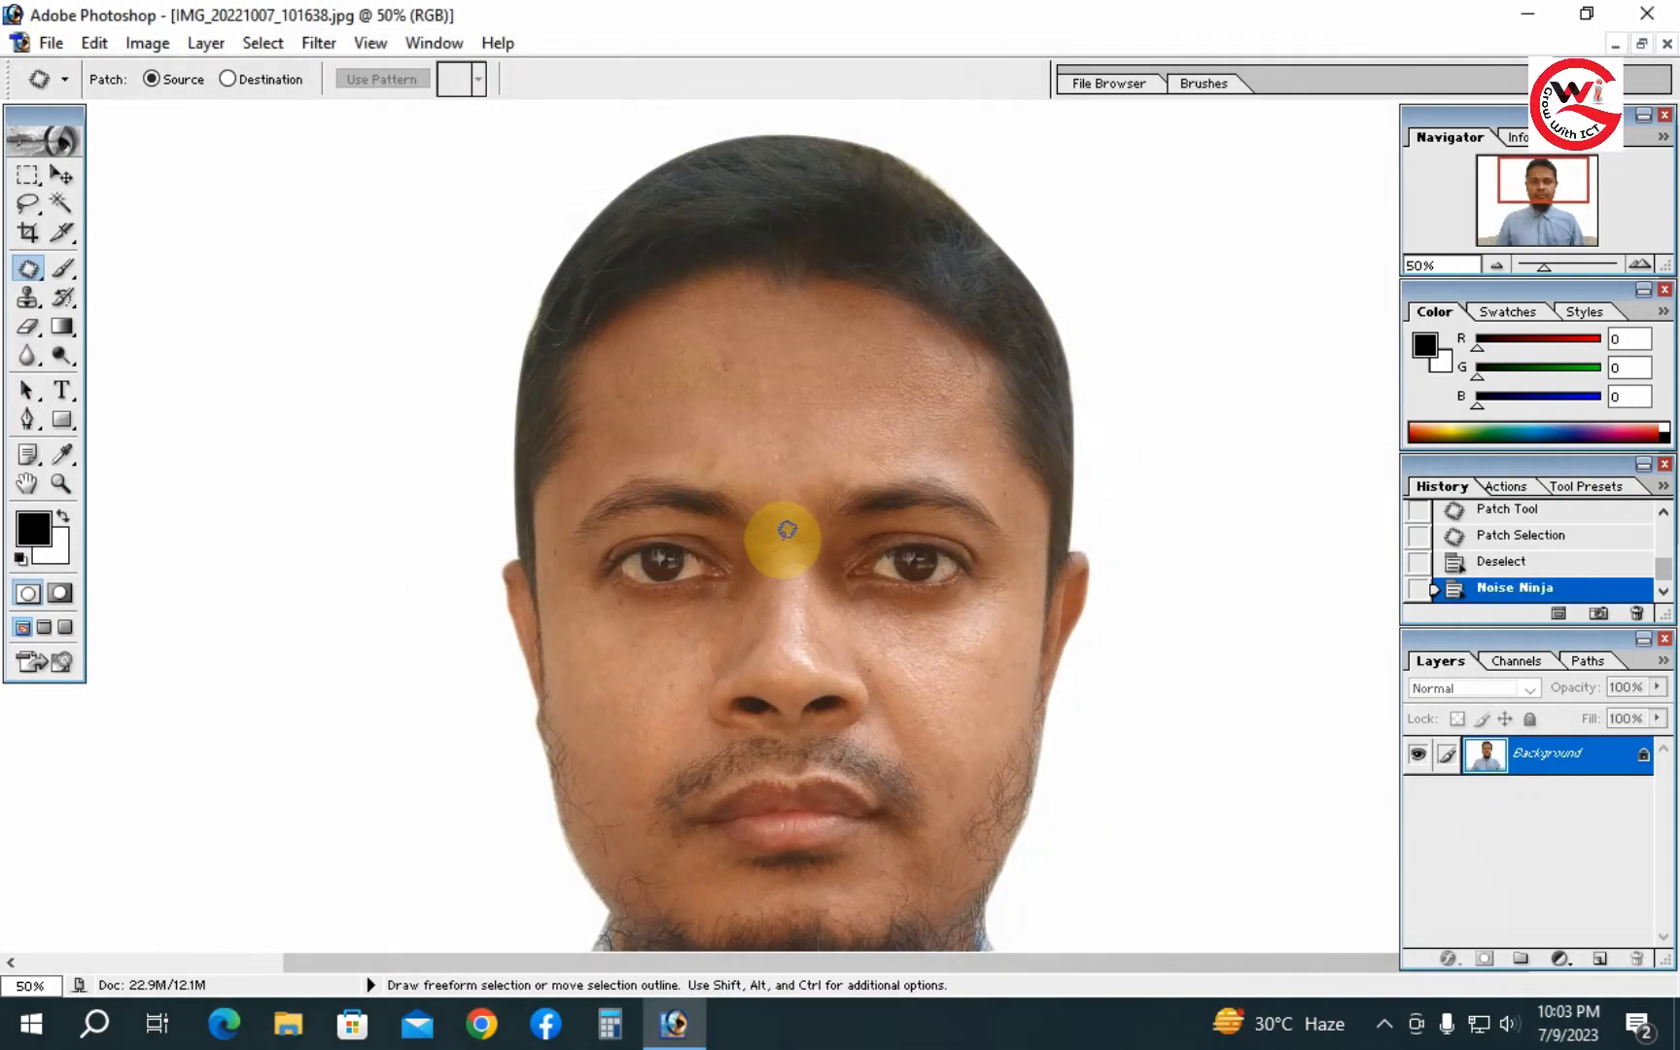
- Zoom in and pan across the face to inspect the noise-reduced skin
left_click(802, 653, "ctrl")
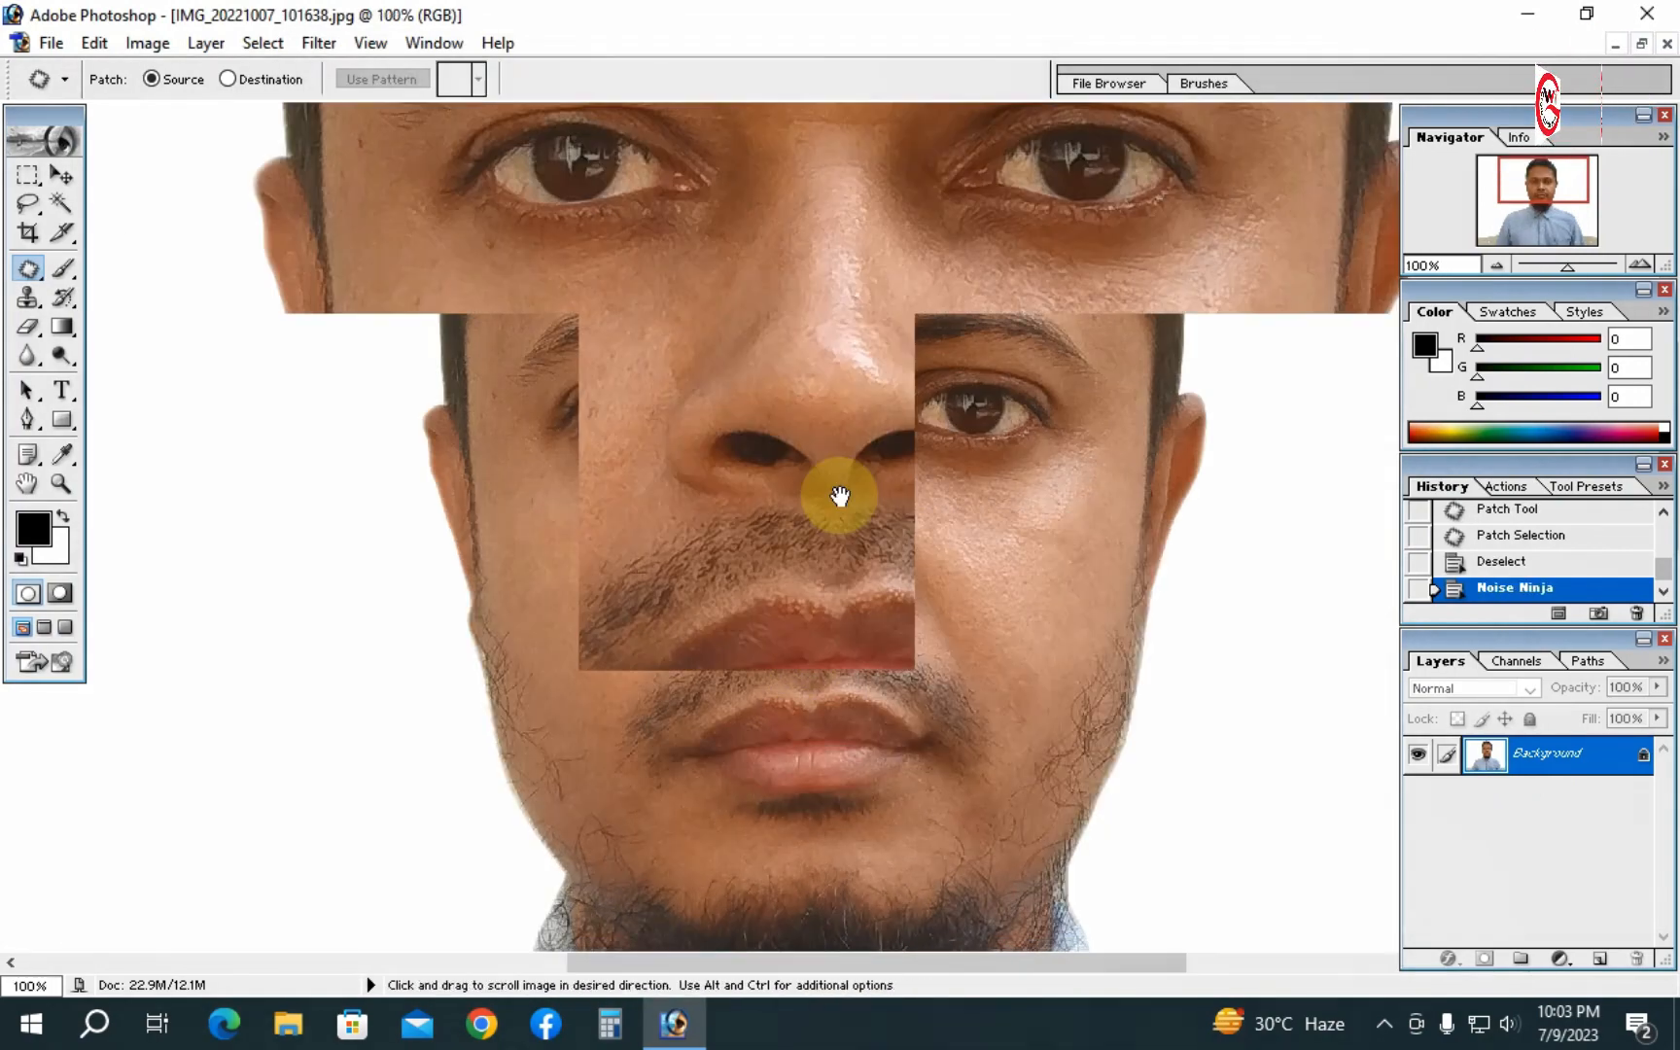
left_click_drag(840, 497, 846, 875)
left_click_drag(828, 724, 829, 480)
left_click_drag(832, 660, 762, 372)
left_click_drag(795, 514, 821, 774)
left_click_drag(821, 503, 821, 634)
left_click(821, 521, "alt")
left_click(822, 521, "alt")
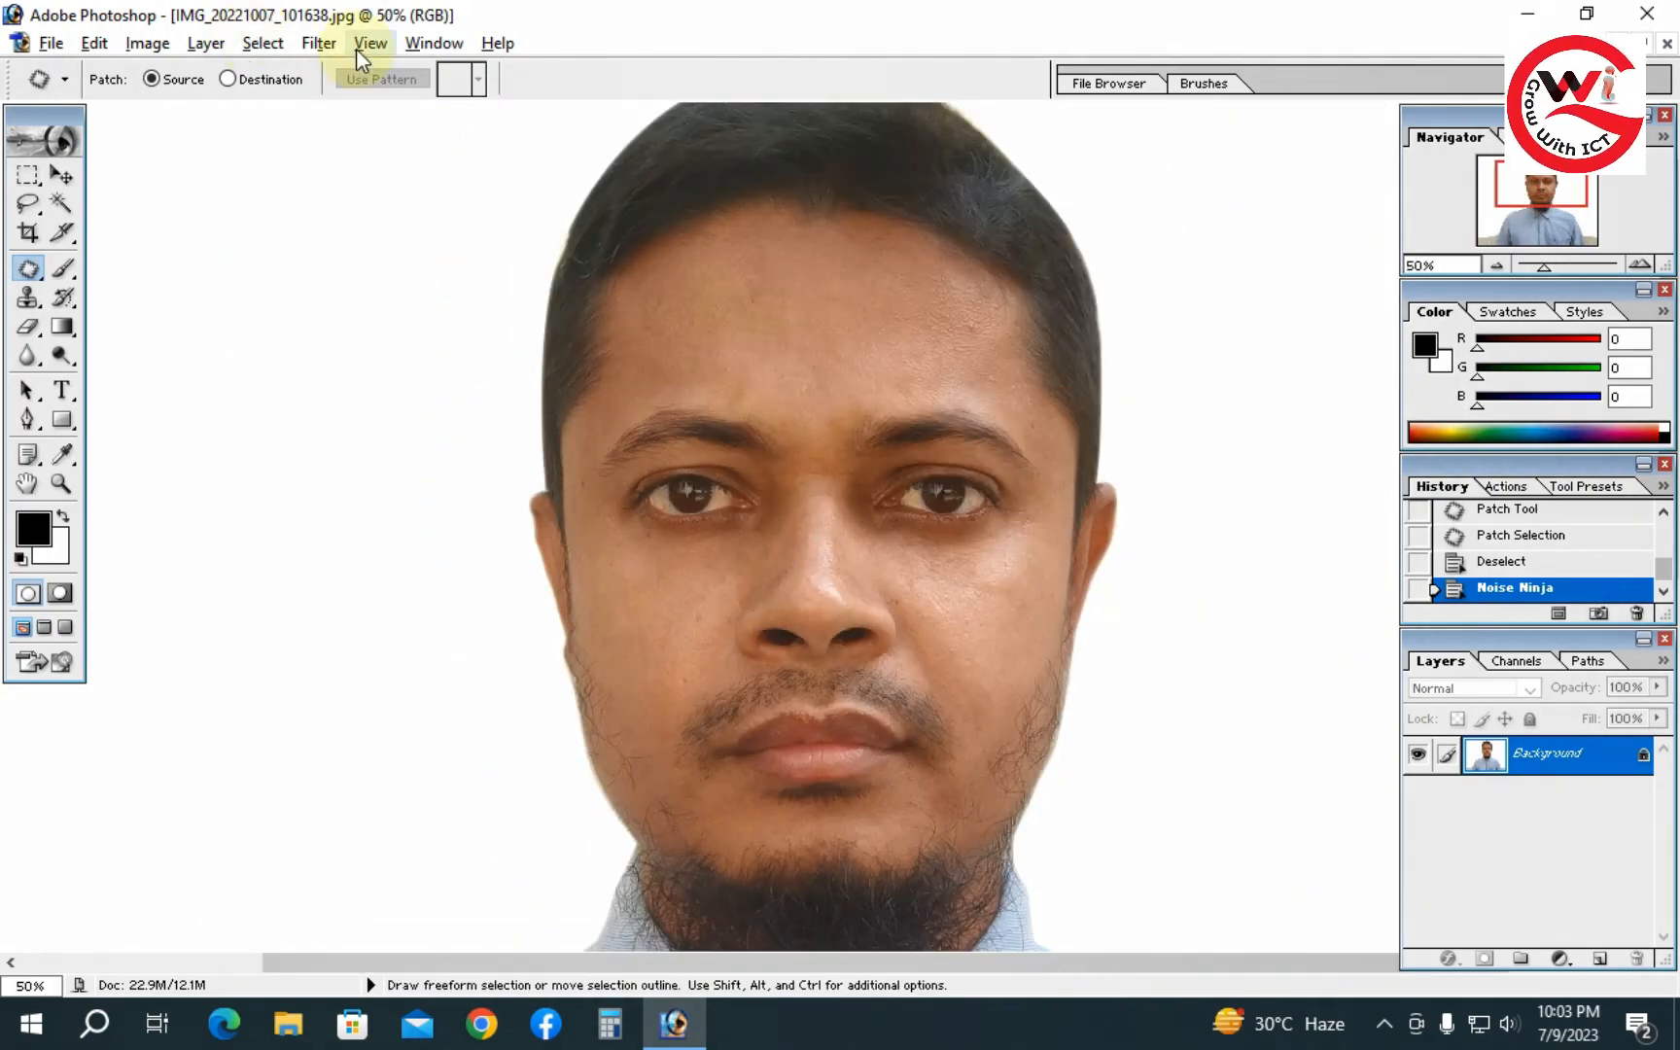
- Apply Grain Surgery 2 Remove Grain with noise reduction set to 182%
left_click(319, 43)
mouse_move(425, 739)
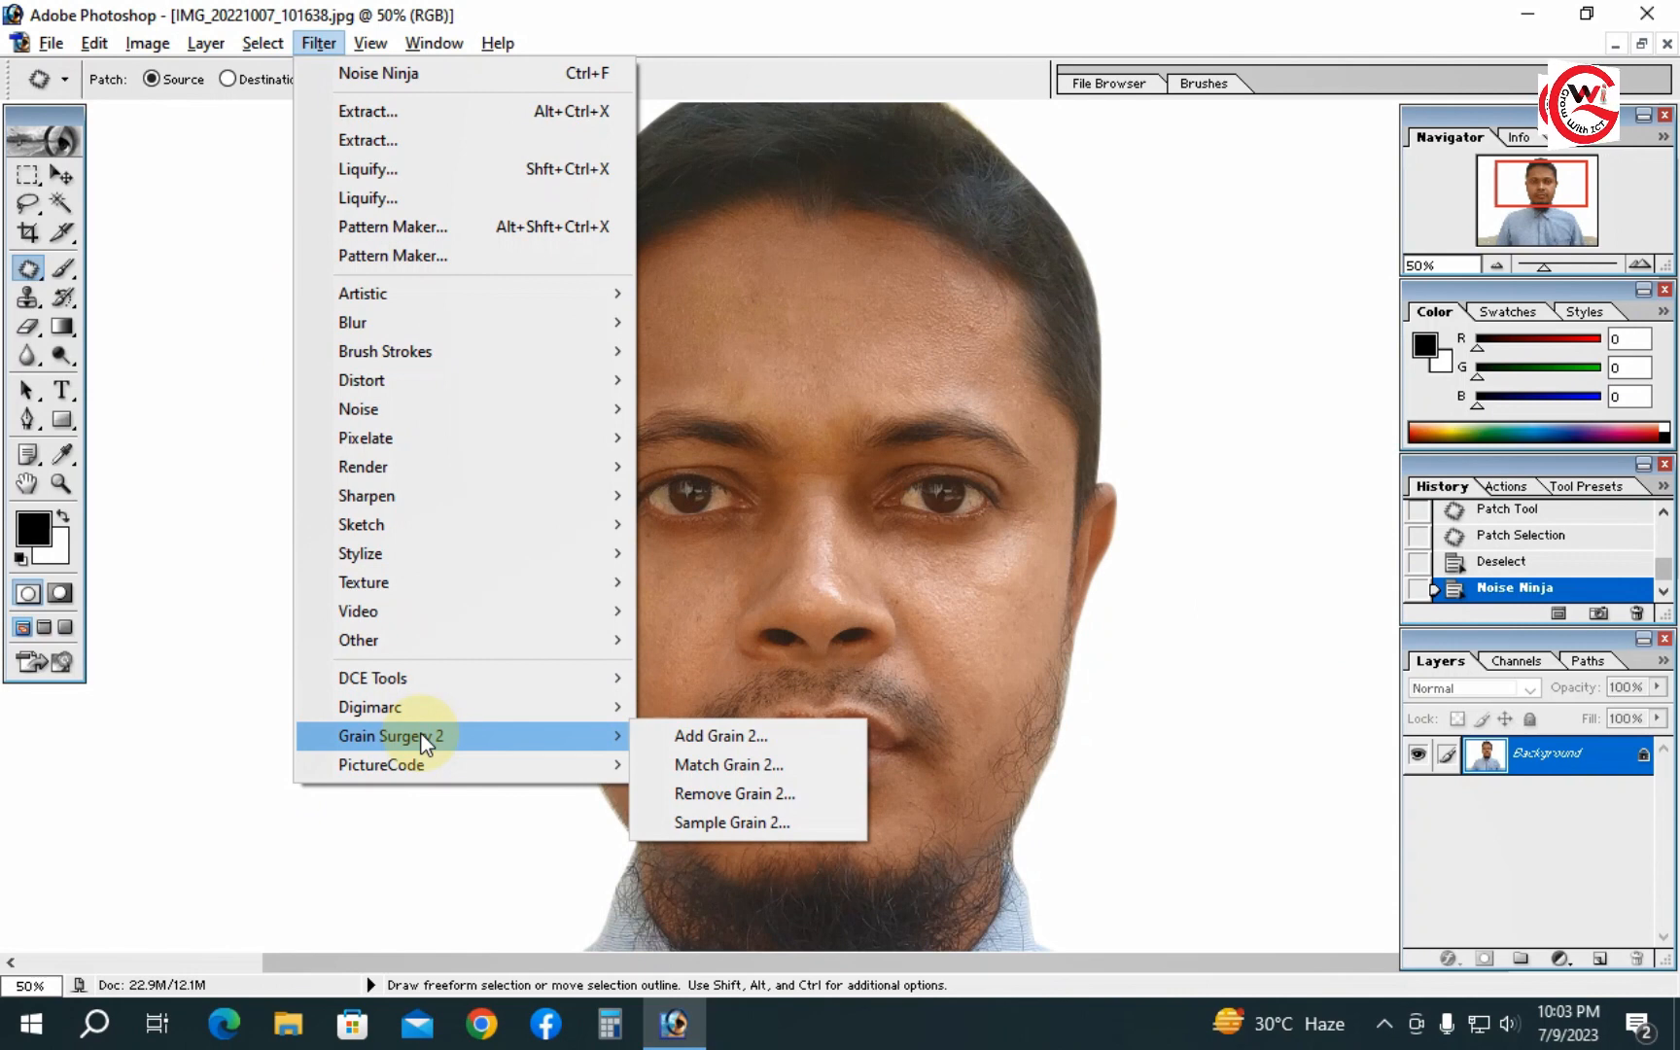
mouse_move(483, 736)
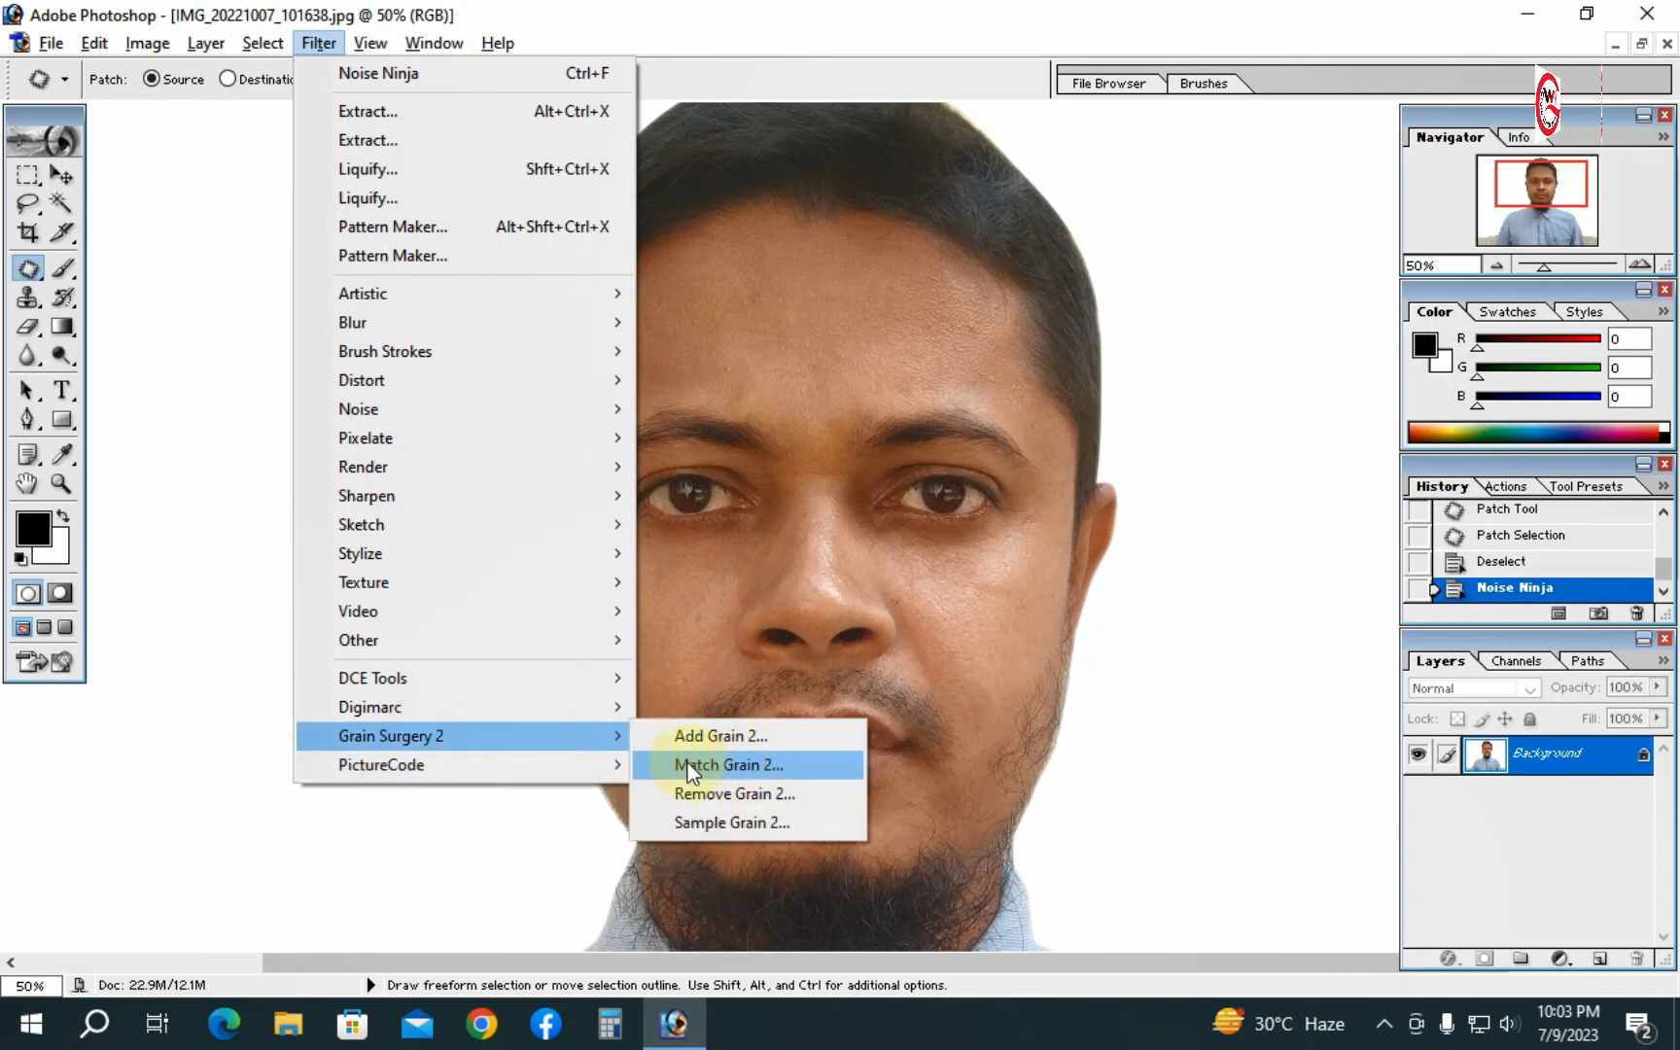
left_click(754, 794)
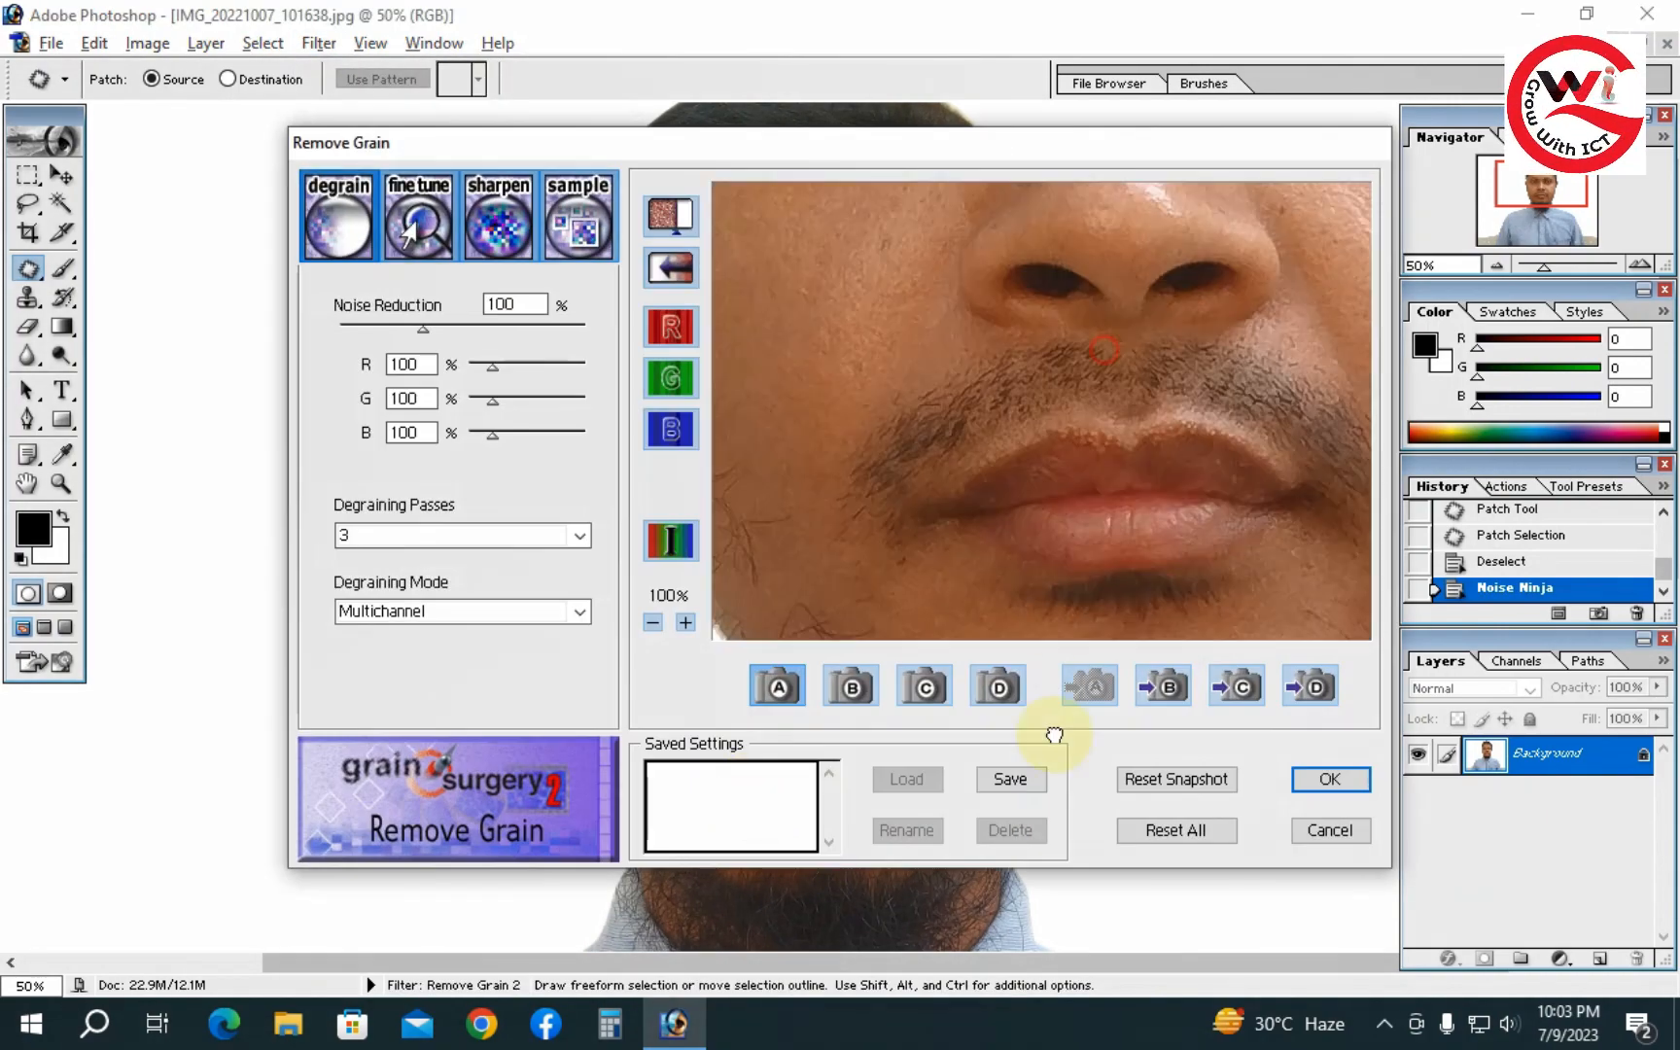
left_click_drag(1046, 499, 1042, 438)
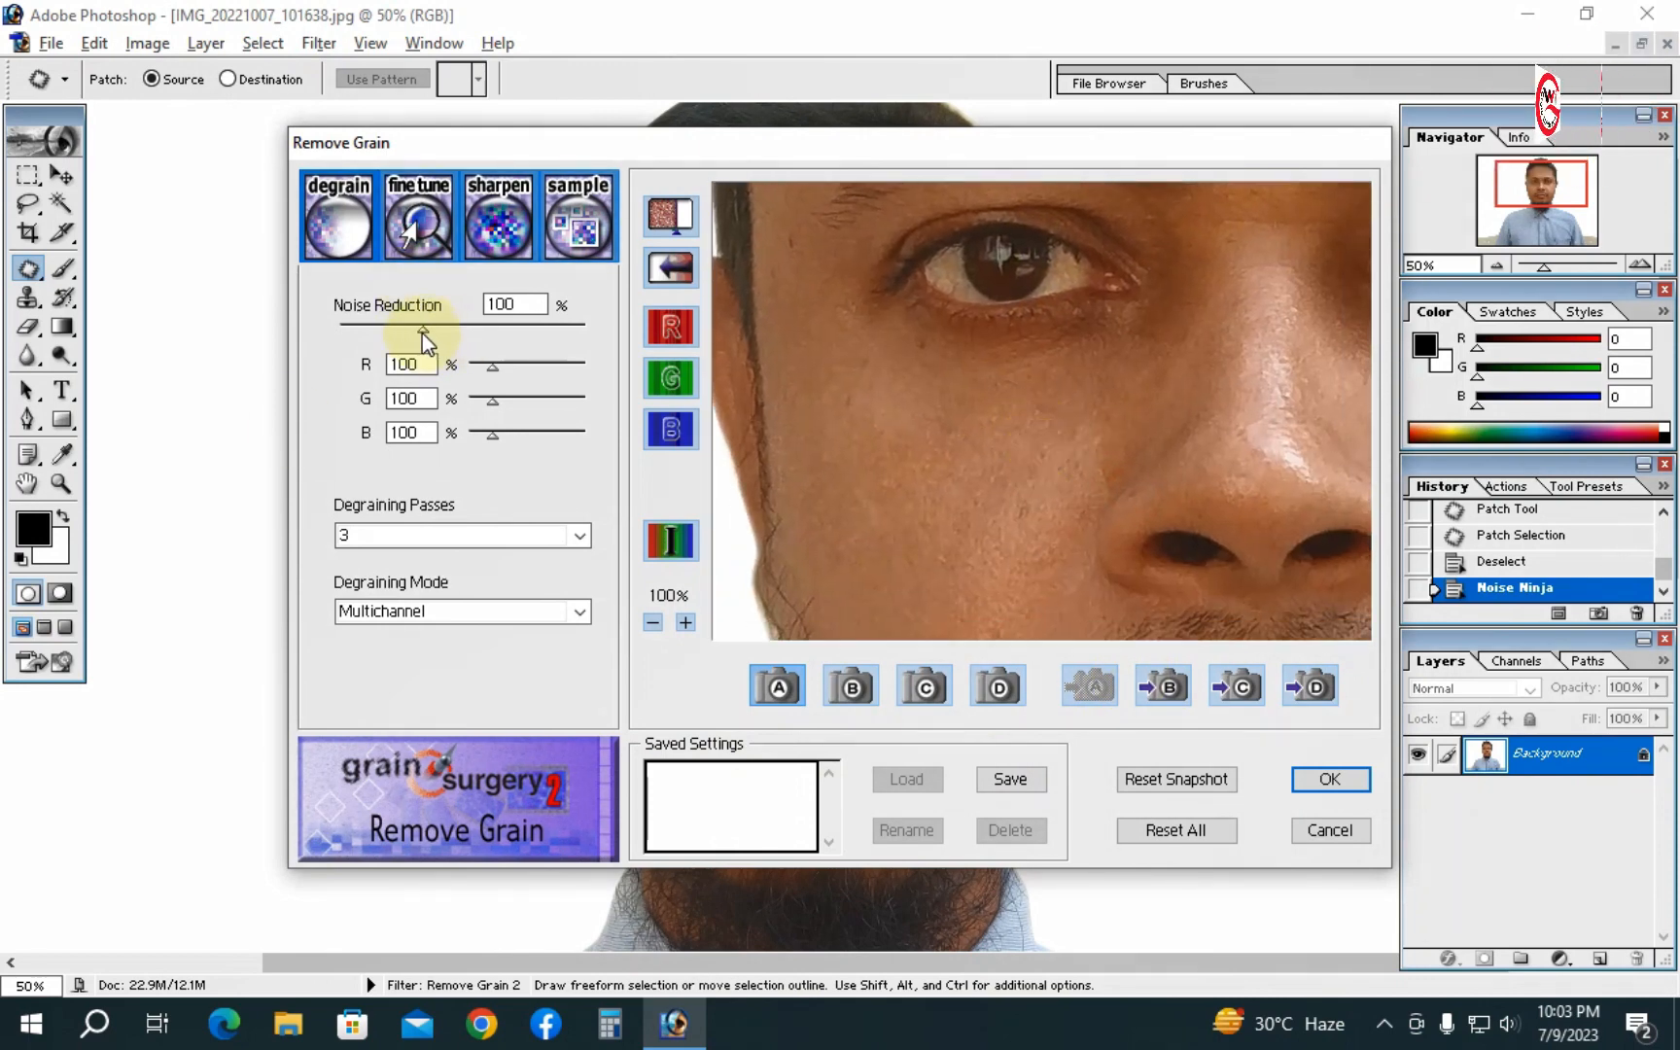
left_click_drag(423, 332, 486, 334)
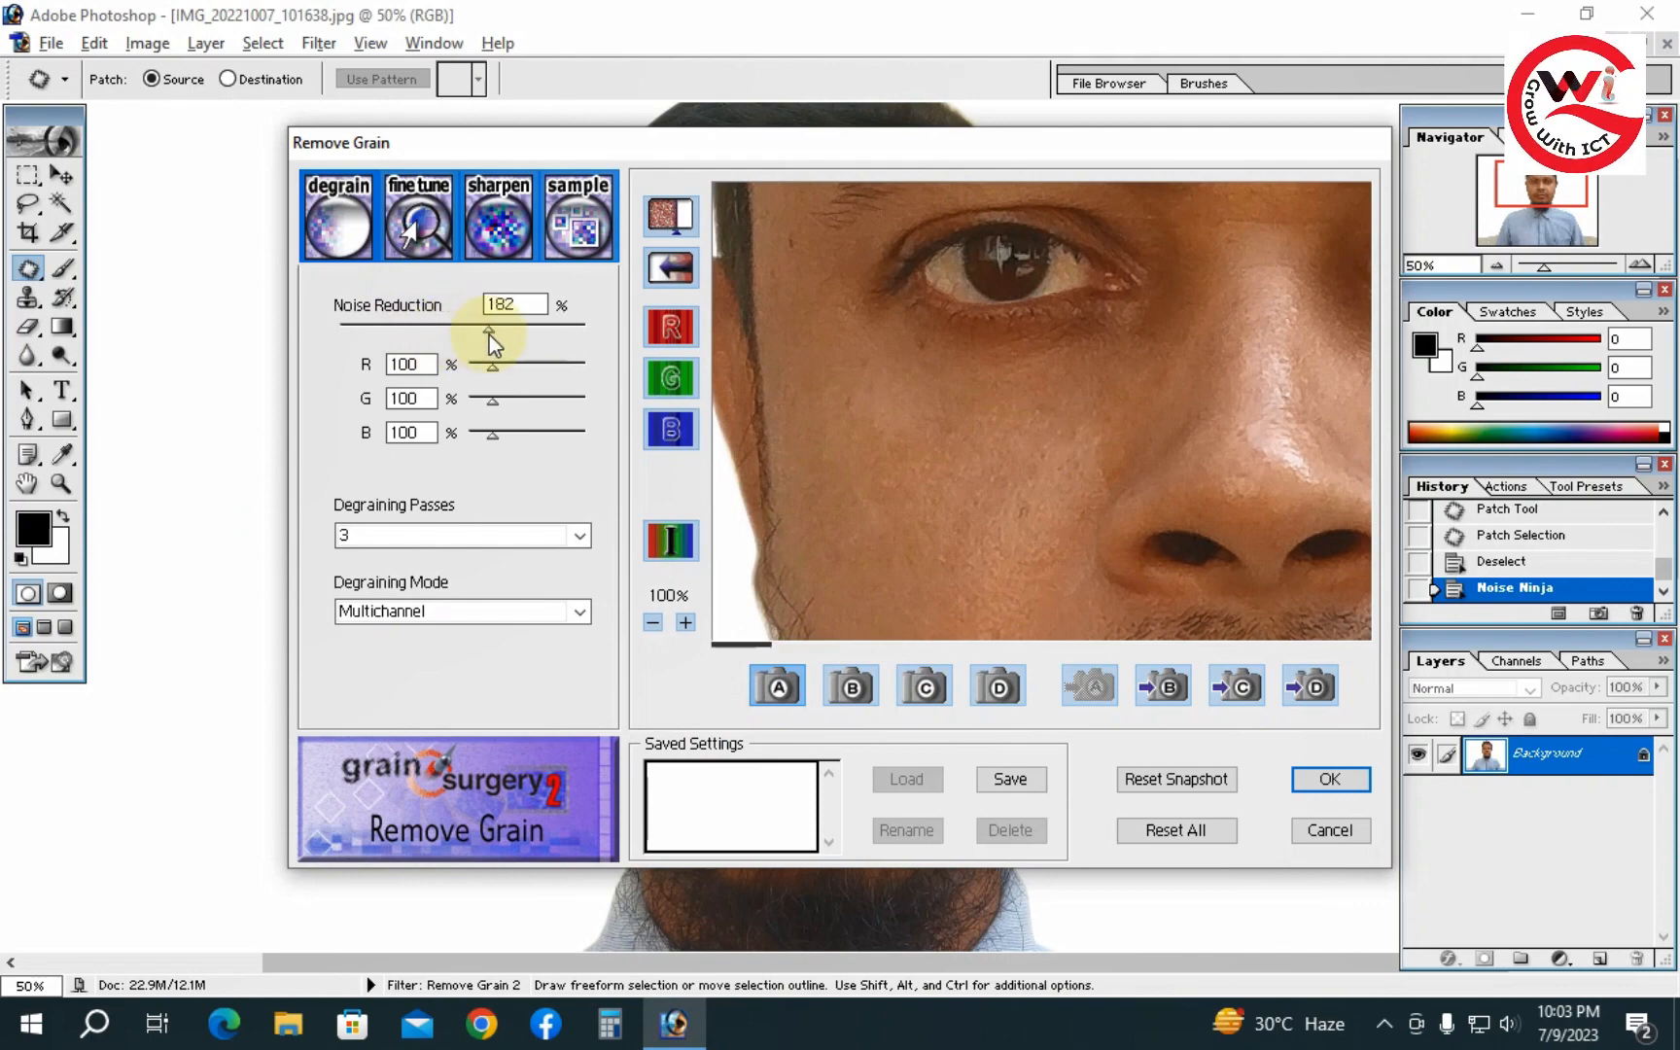
left_click(1314, 780)
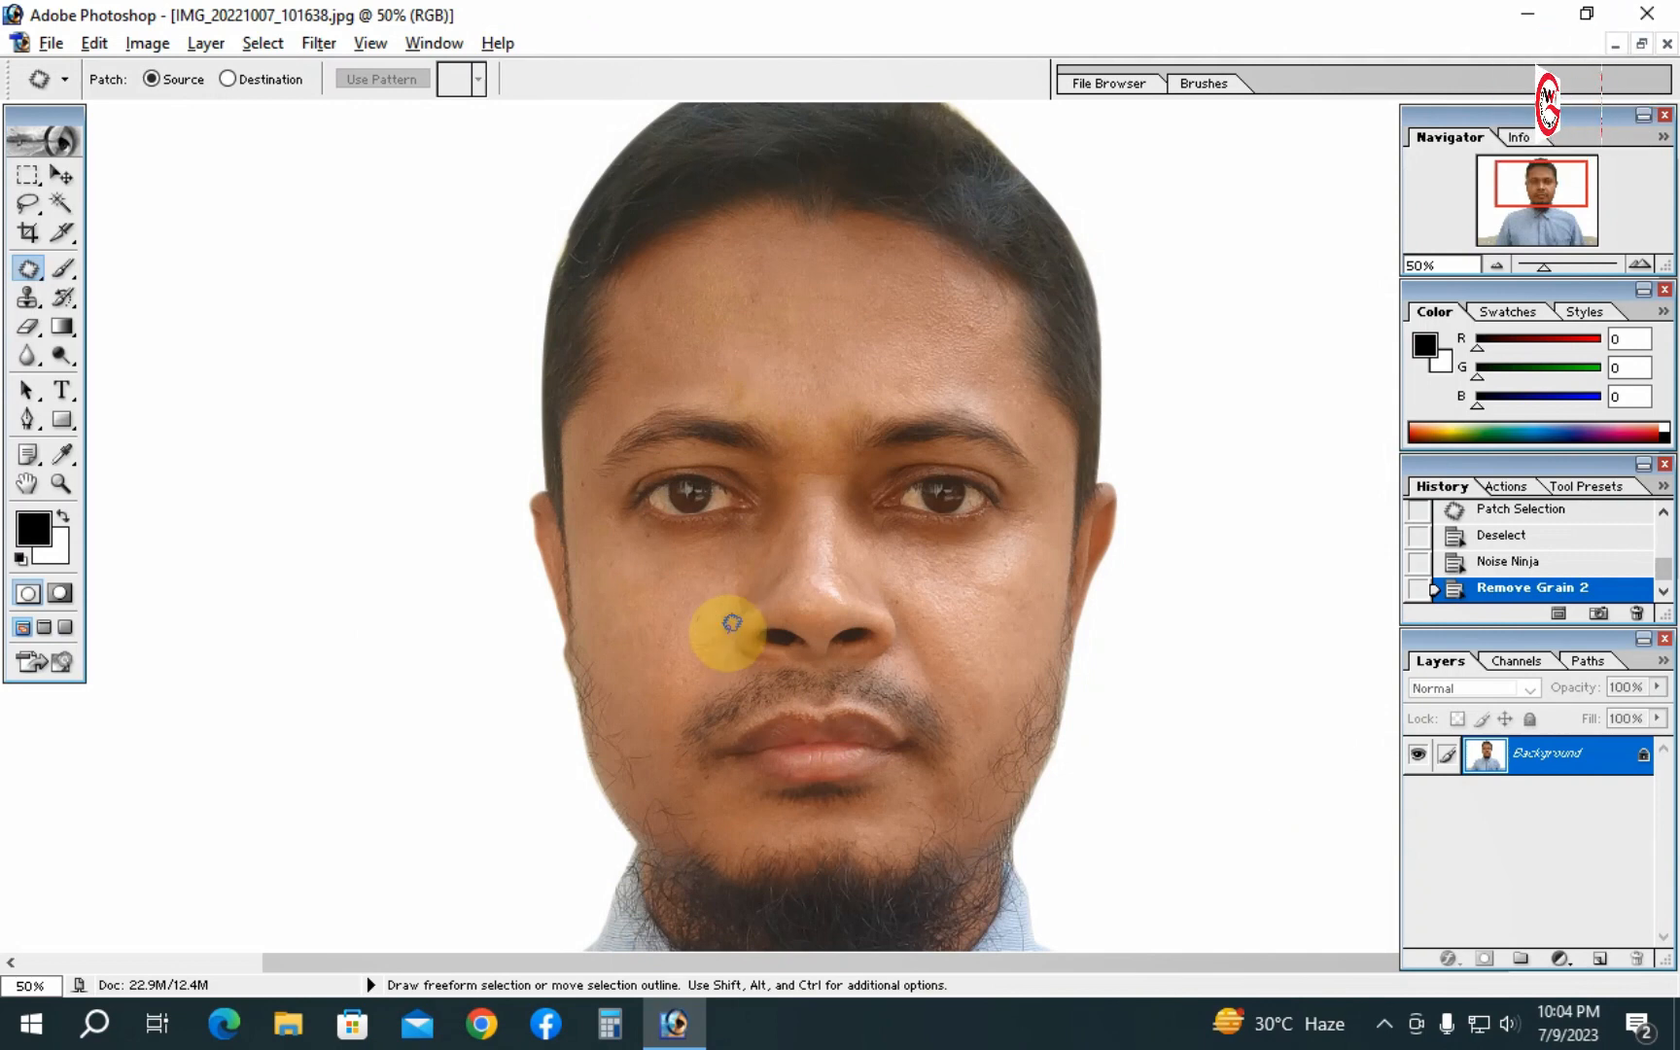
left_click(304, 43)
mouse_move(453, 741)
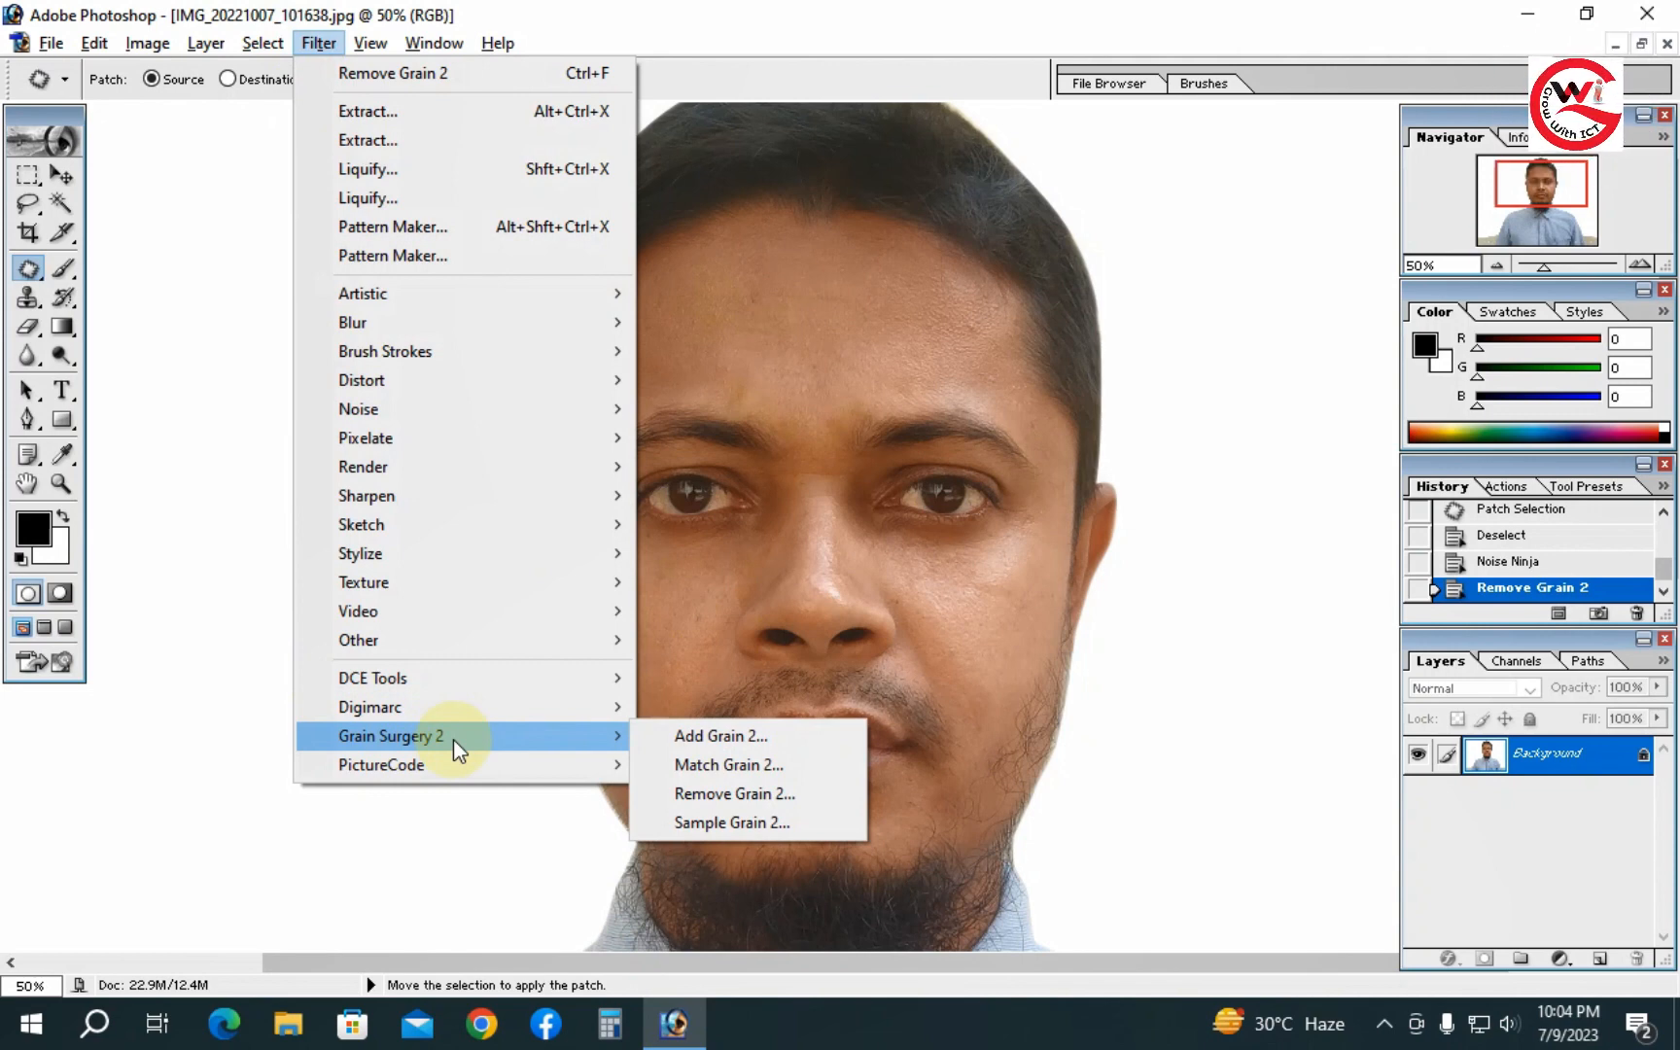
left_click(1074, 618)
key("ctrl+minus")
key("ctrl+minus")
key("ctrl+minus")
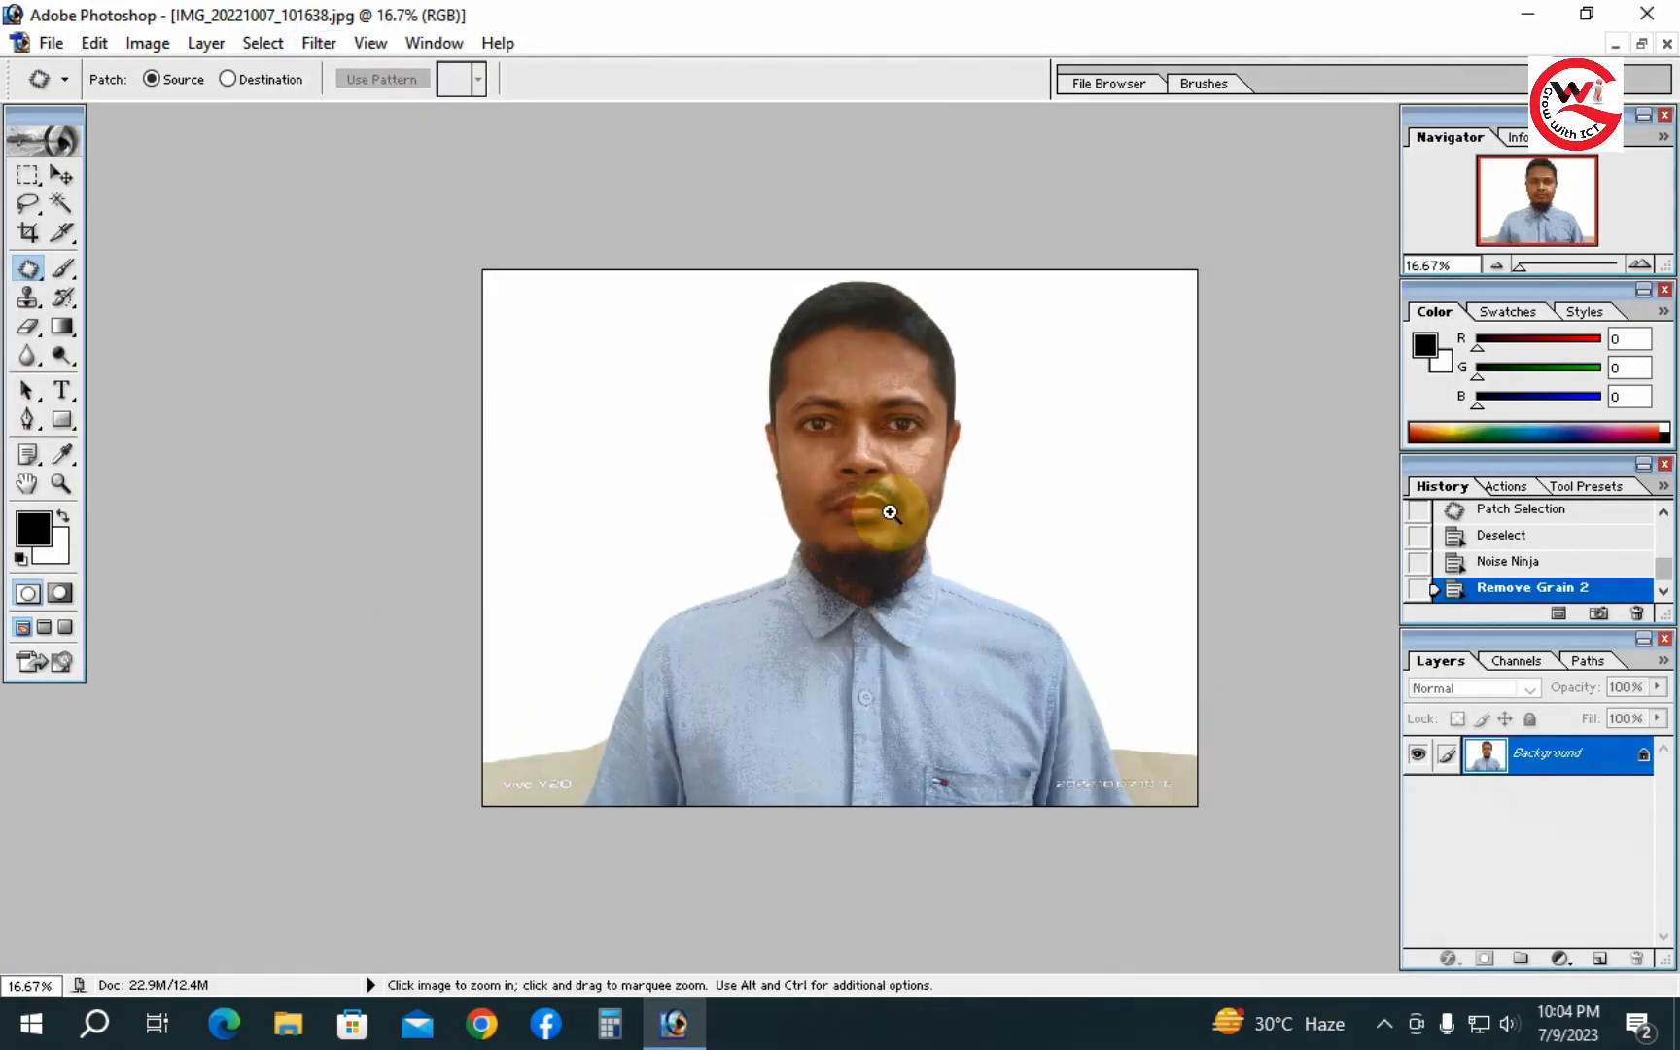
left_click(885, 504, "ctrl")
left_click(889, 507, "ctrl")
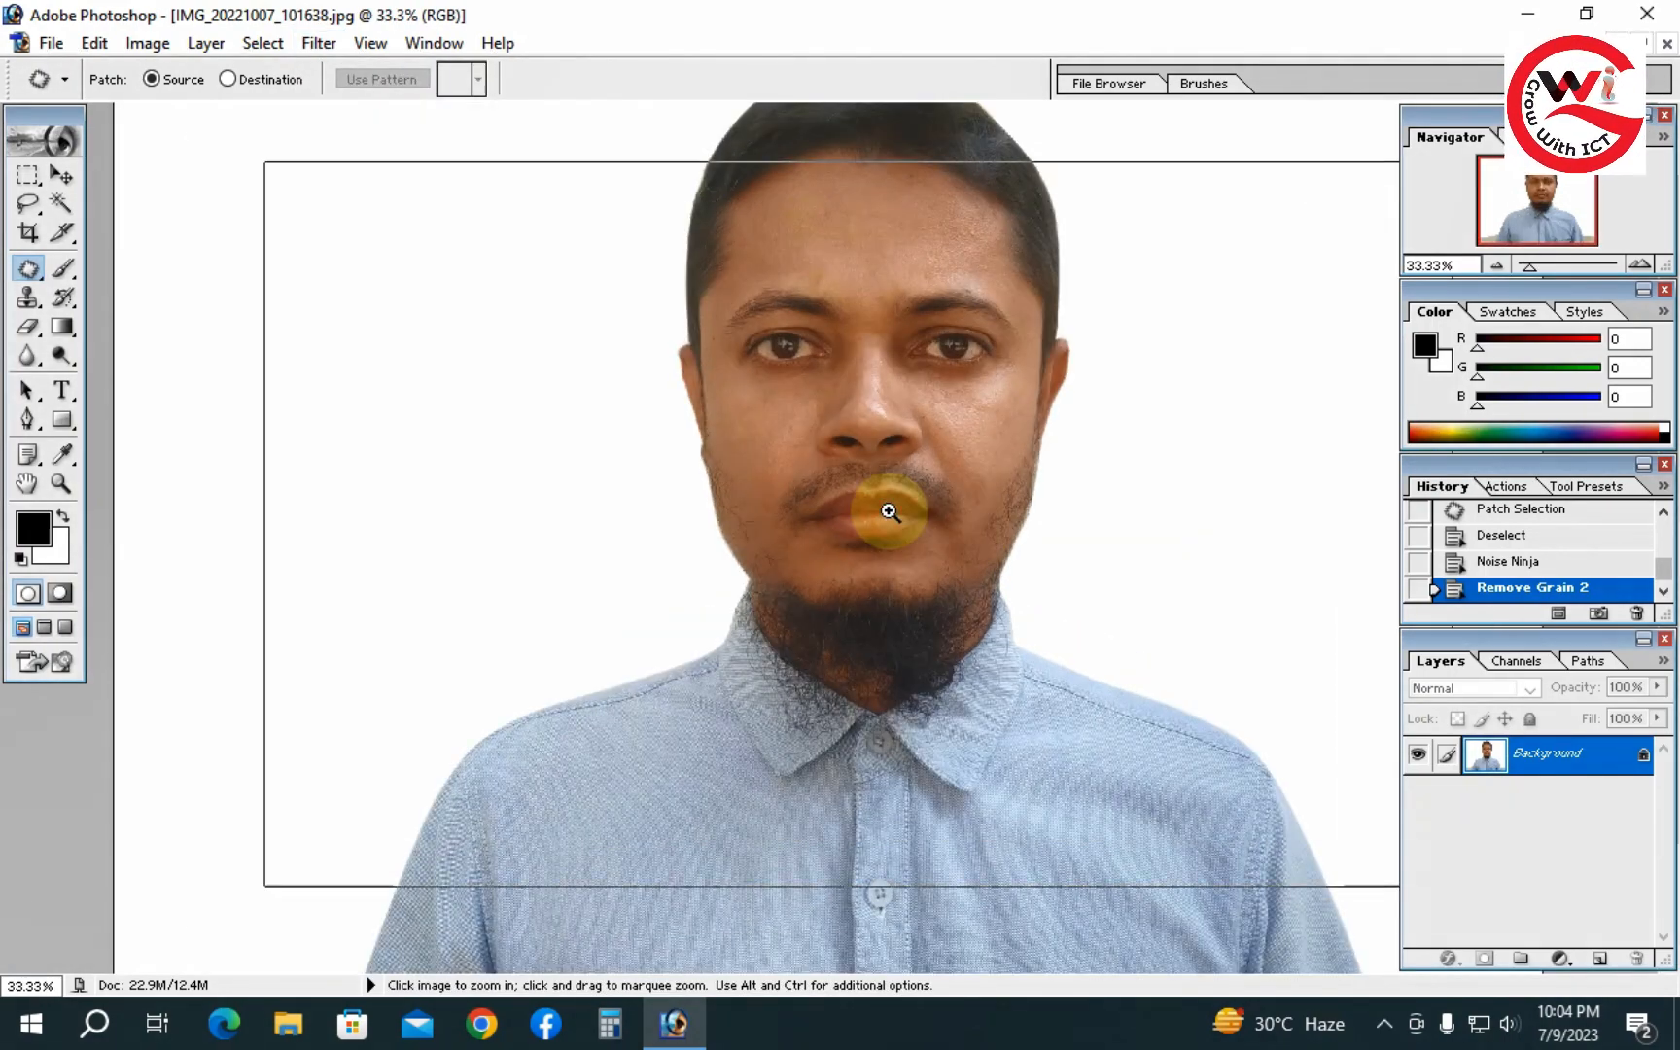
left_click(897, 583, "ctrl")
- Apply an automatic Curves adjustment to the photo
key("ctrl+m")
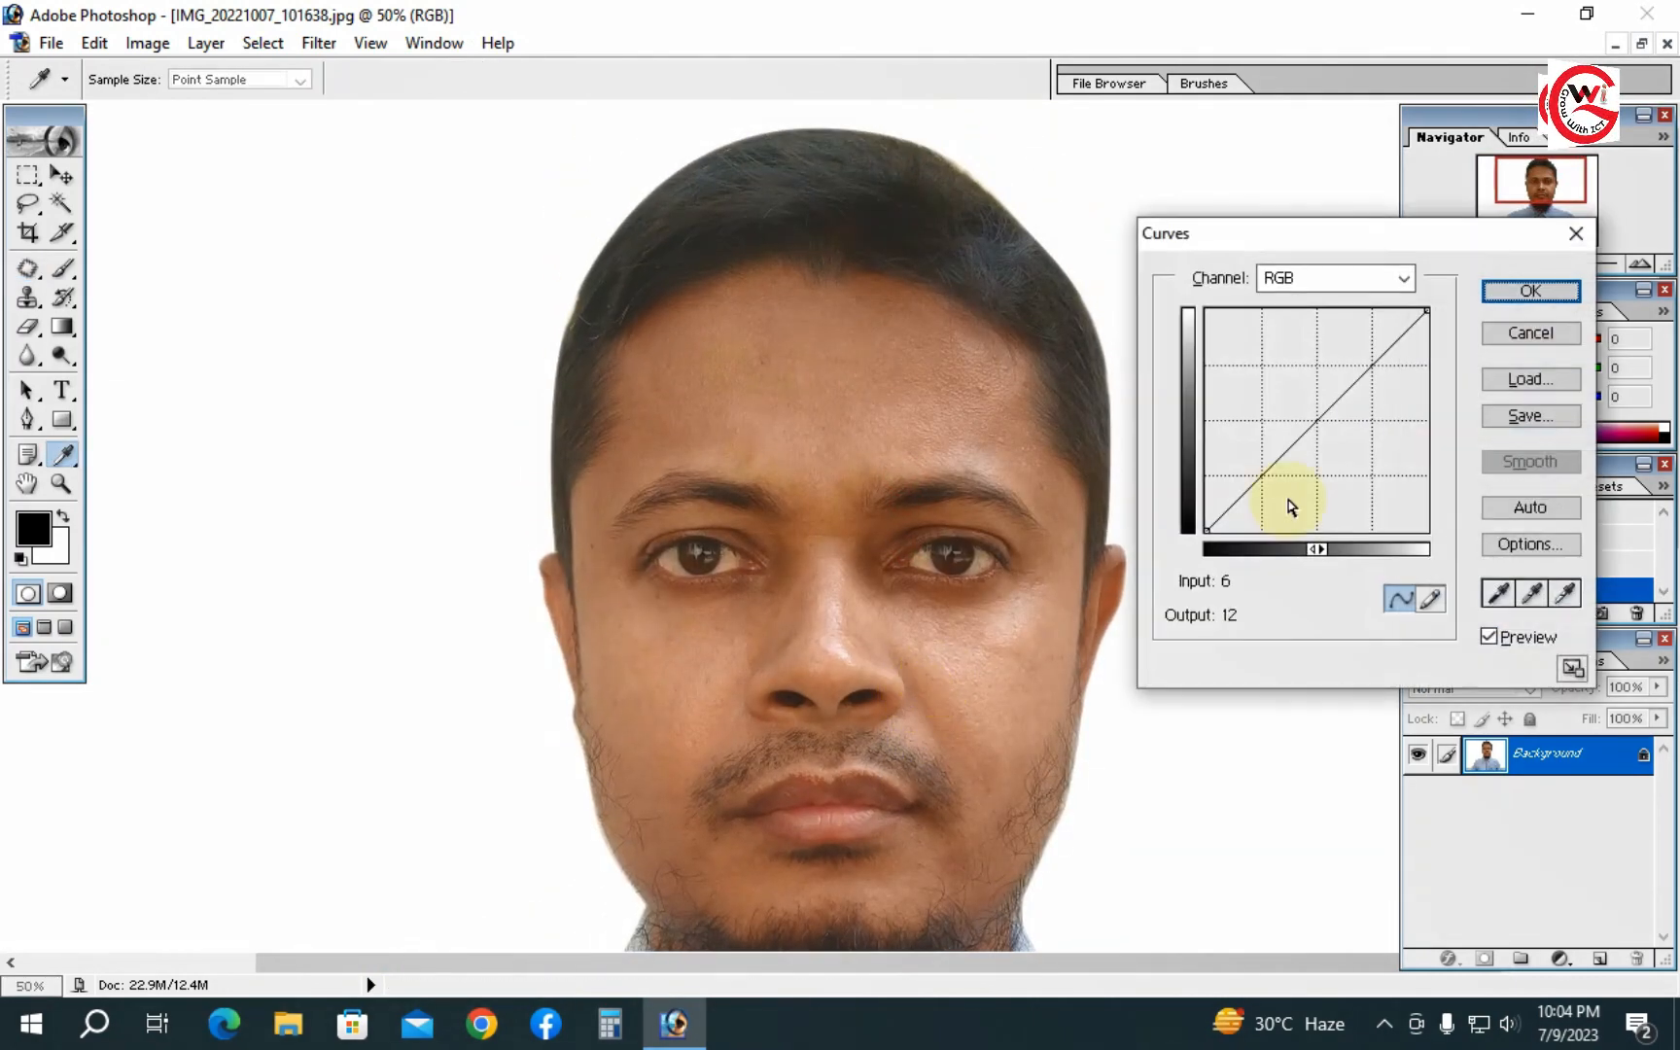
left_click(1525, 503)
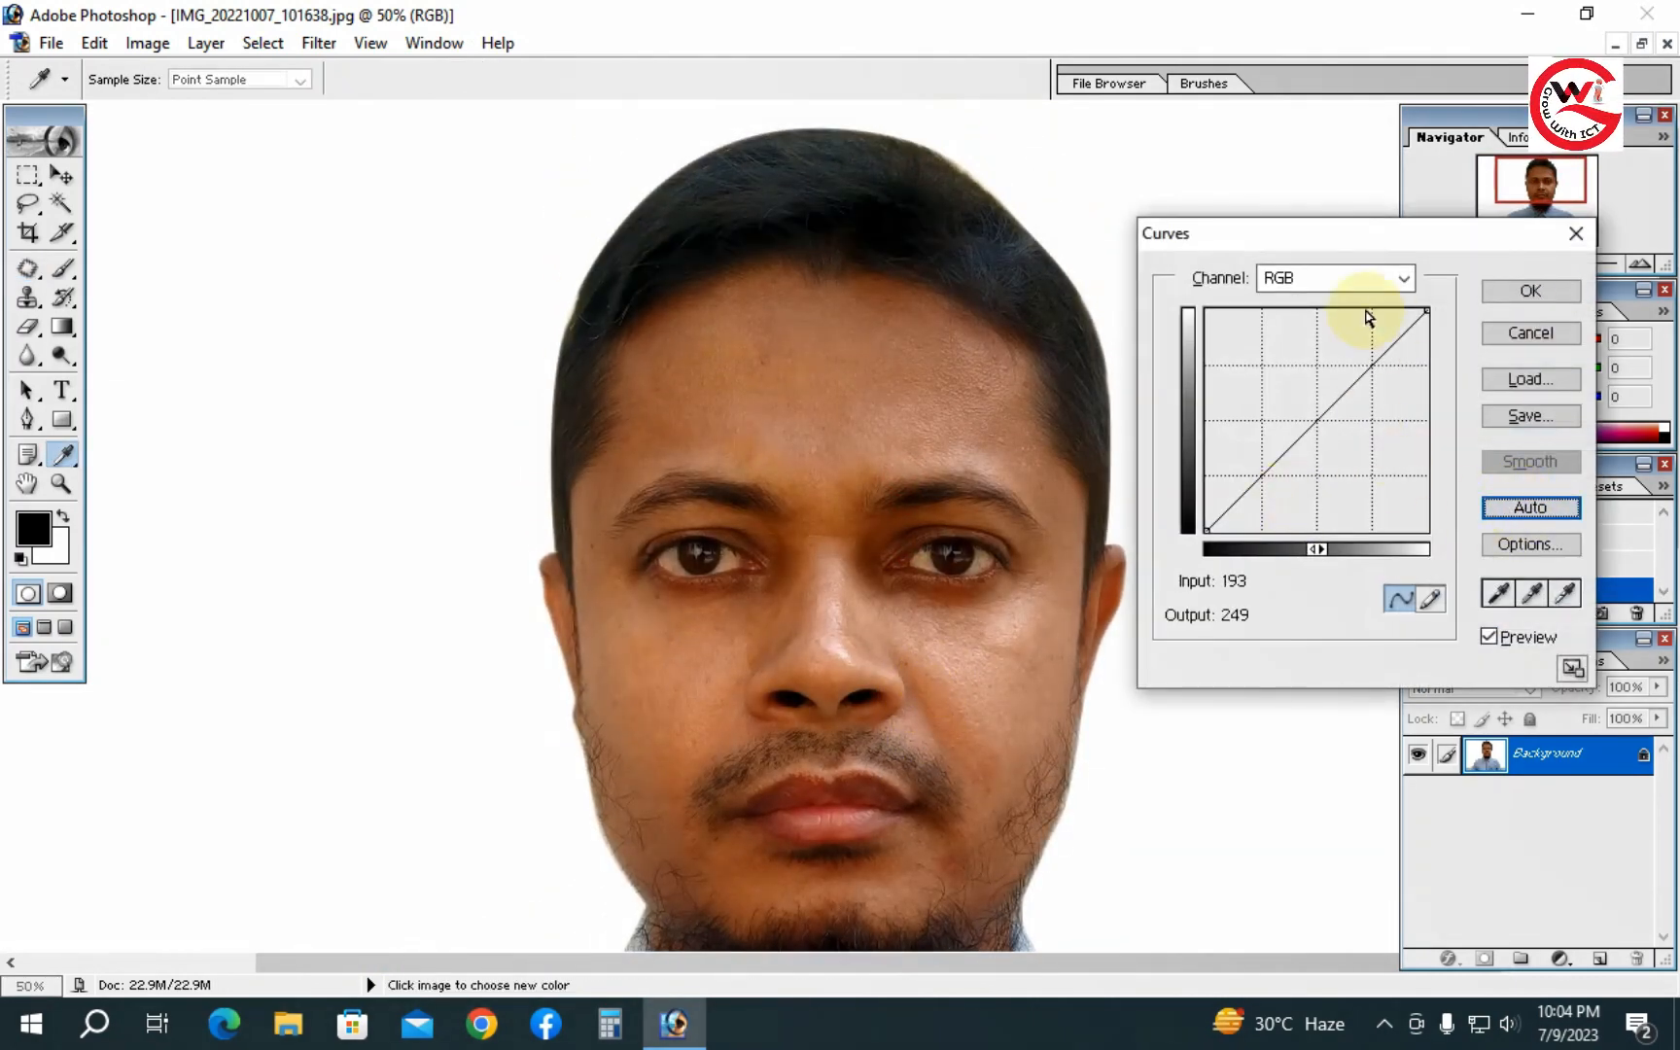
left_click(1347, 278)
left_click(1301, 307)
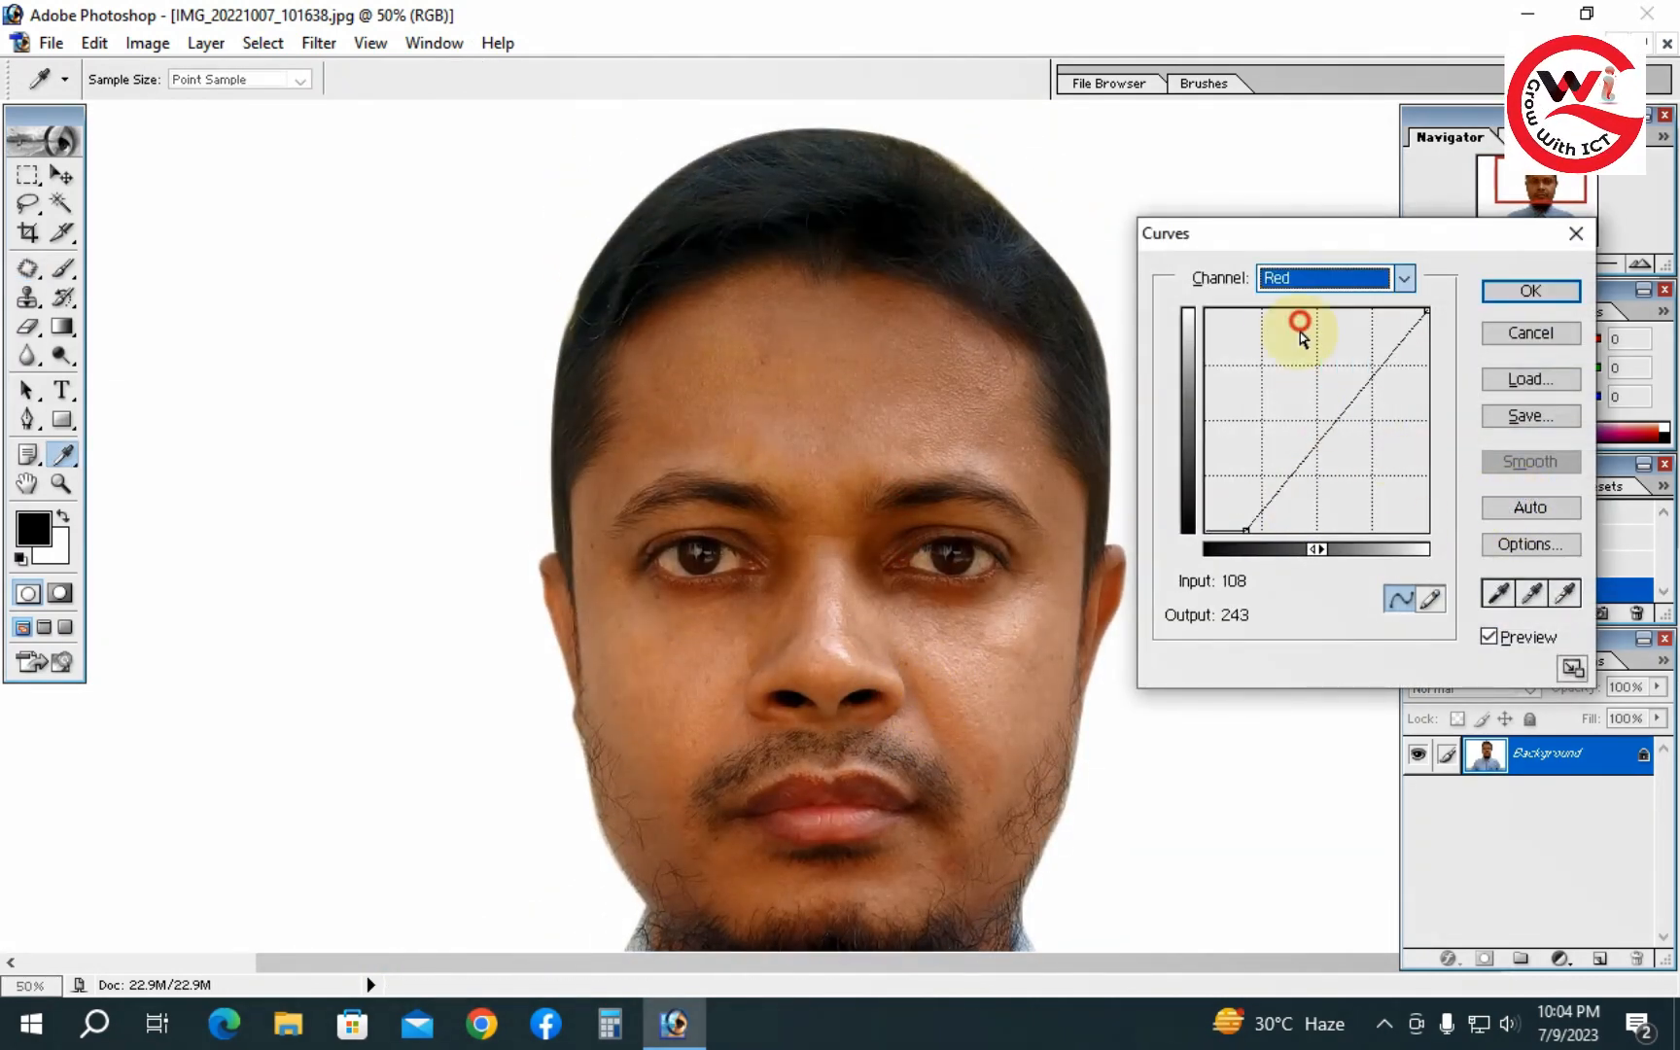
left_click(1497, 291)
- Apply a Curves adjustment on the Red channel, lowering the midpoint to input 141, output 122
key("ctrl+m")
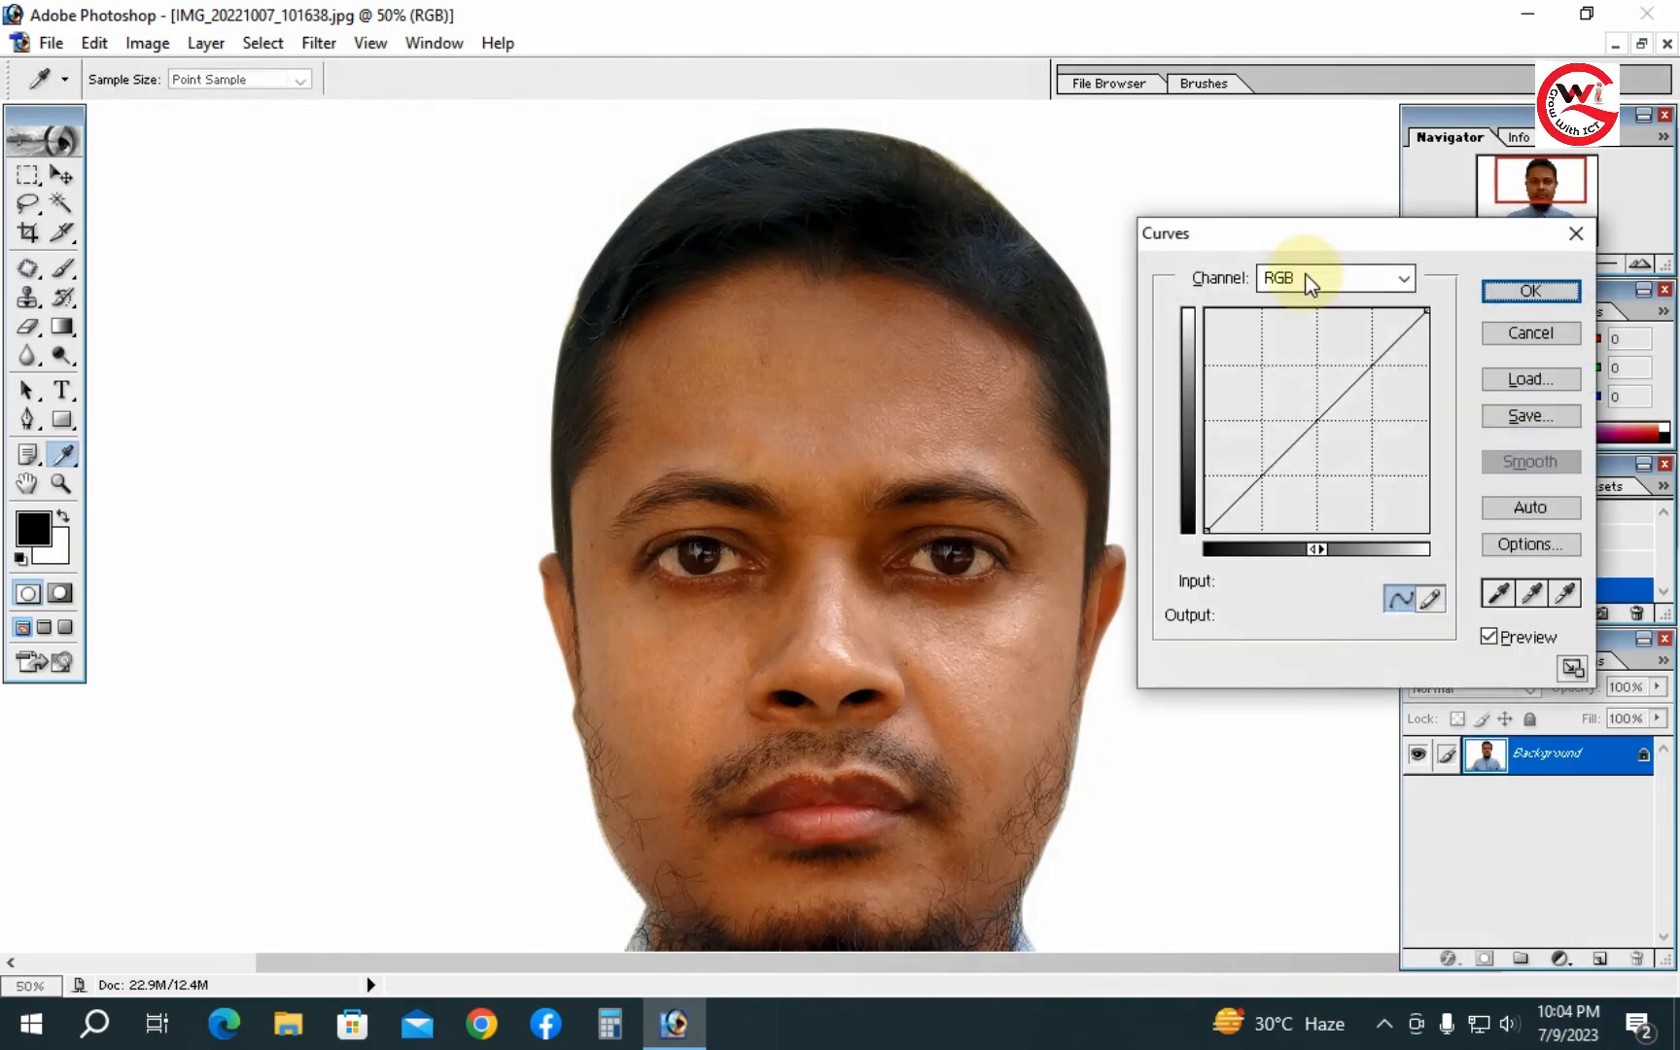
left_click(1308, 277)
left_click(1301, 328)
left_click_drag(1322, 413, 1327, 424)
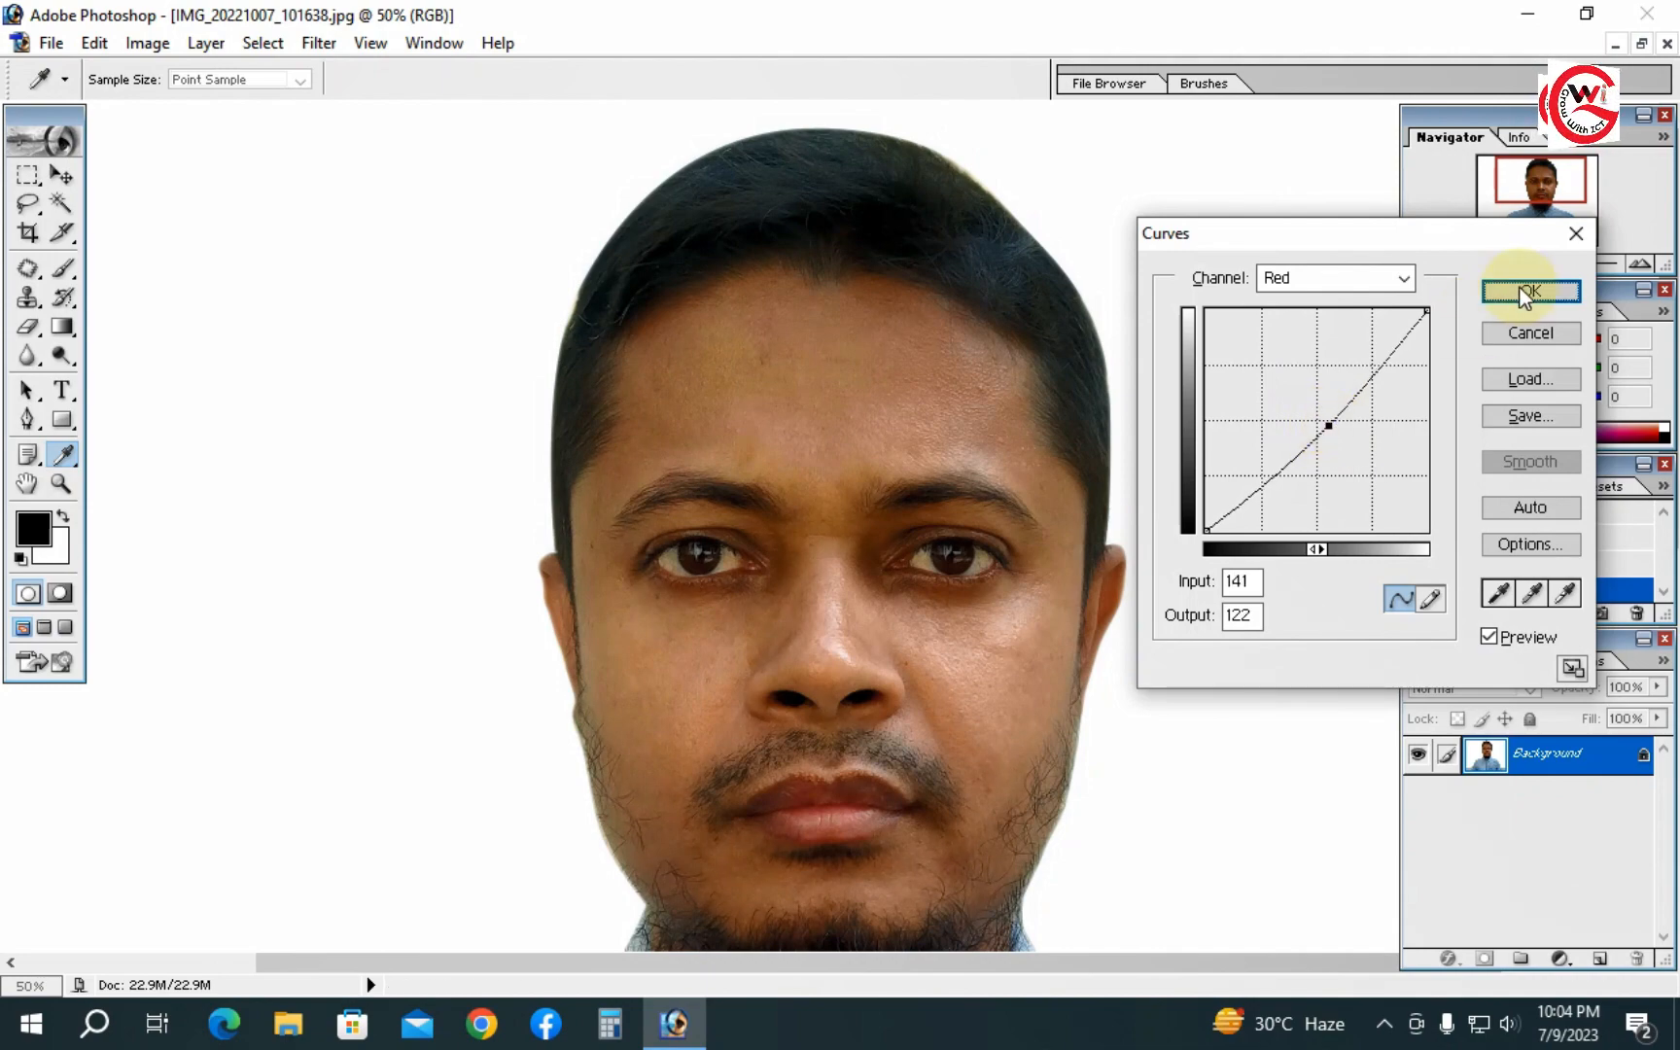
left_click(1505, 291)
- Apply another Curves adjustment on the RGB composite, raising a point to input 105, output 138 to brighten
key("j")
key("ctrl+m")
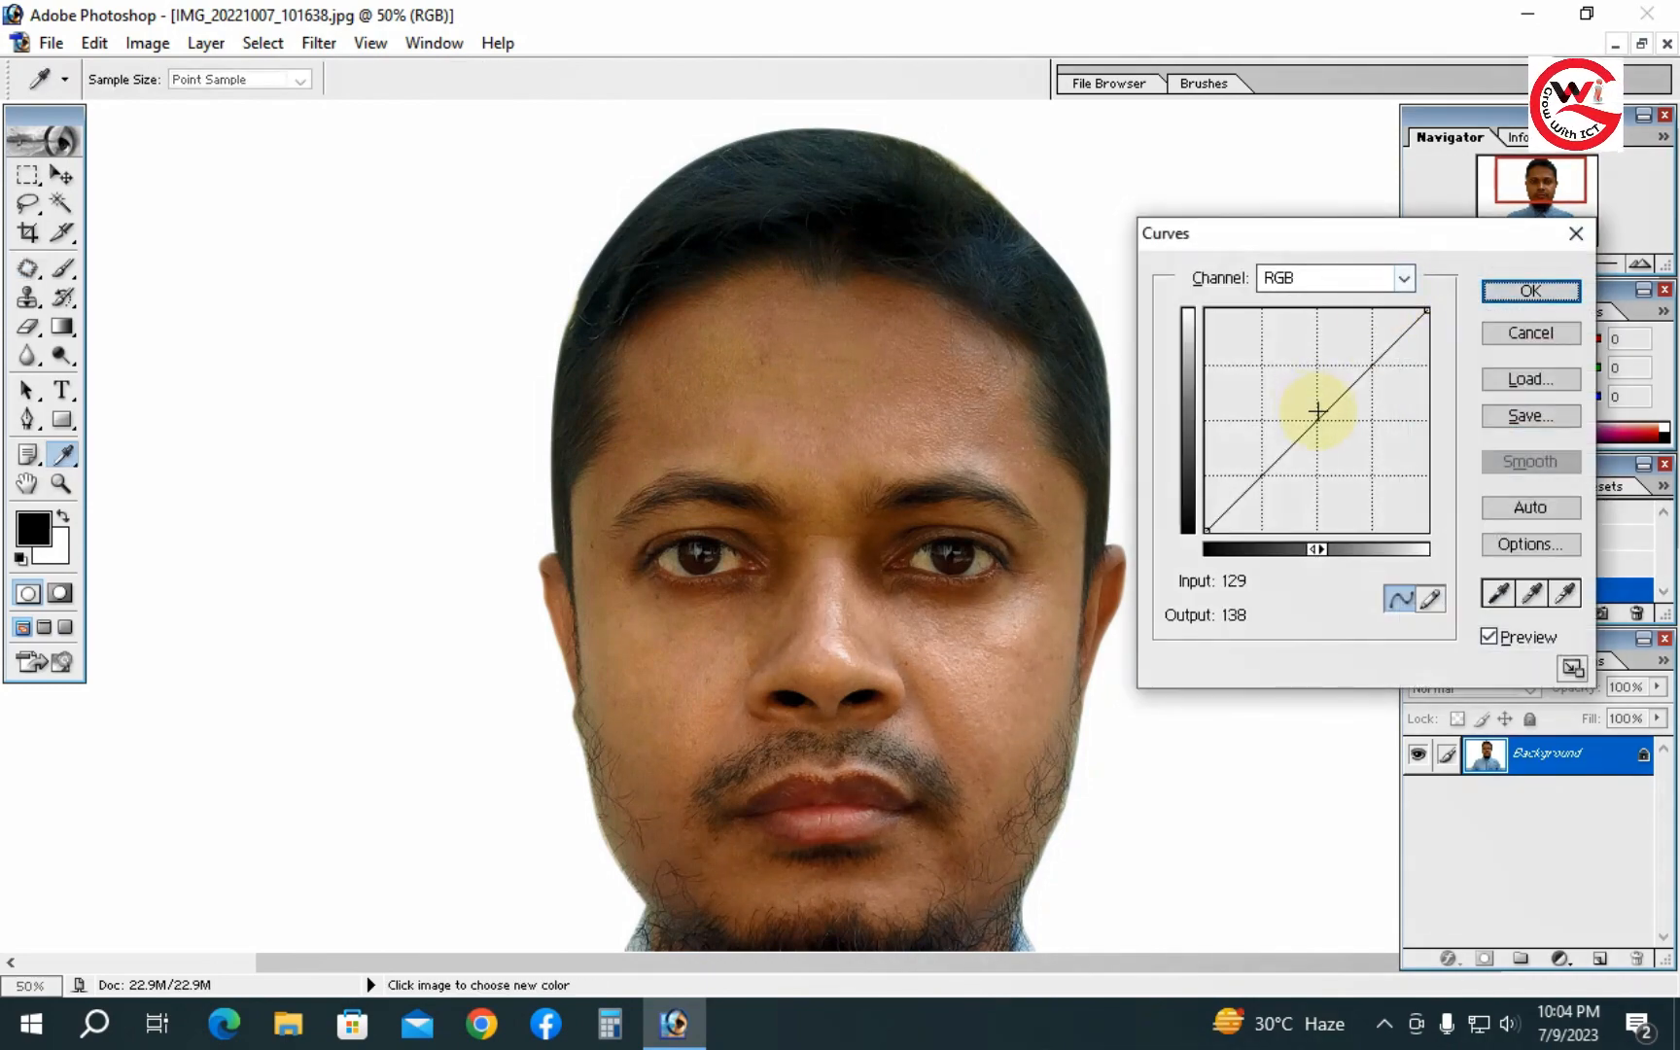
left_click_drag(1313, 425, 1297, 410)
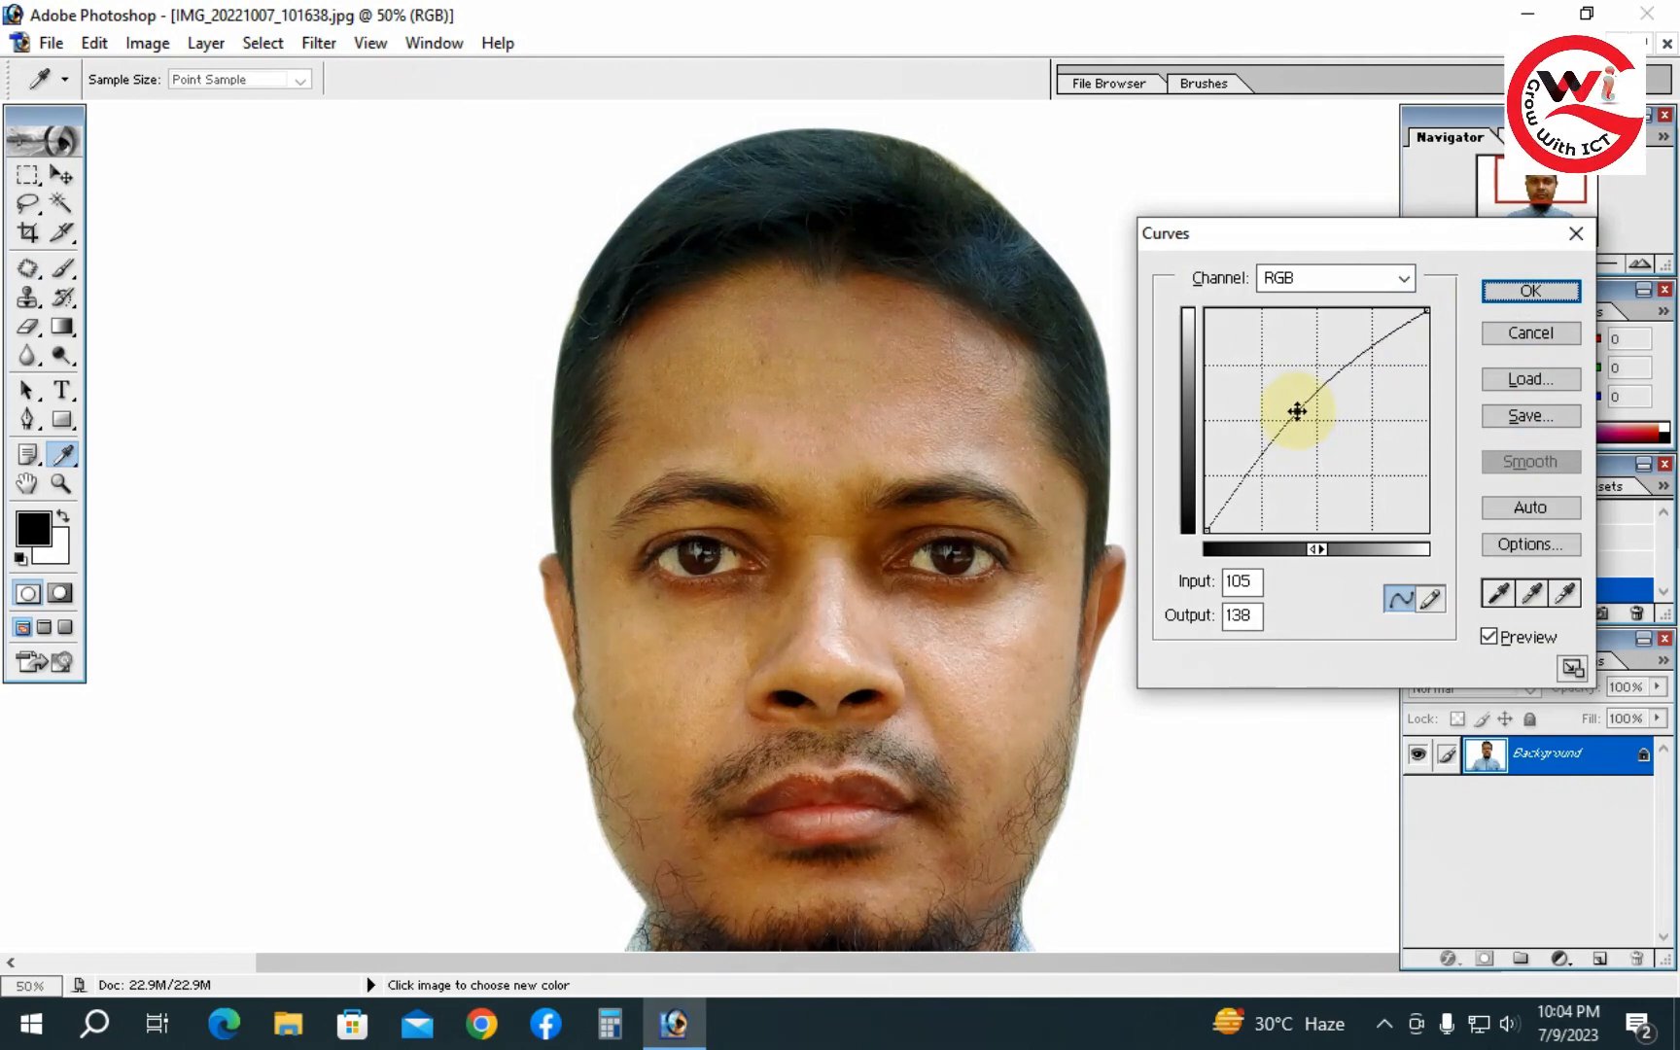
left_click(1509, 288)
- Open Selective Color and lower the Black slider for Reds to -55 and for Yellows to -35
left_click_drag(750, 671, 753, 449)
left_click(915, 540, "alt")
left_click(915, 556, "alt")
left_click(889, 493, "ctrl")
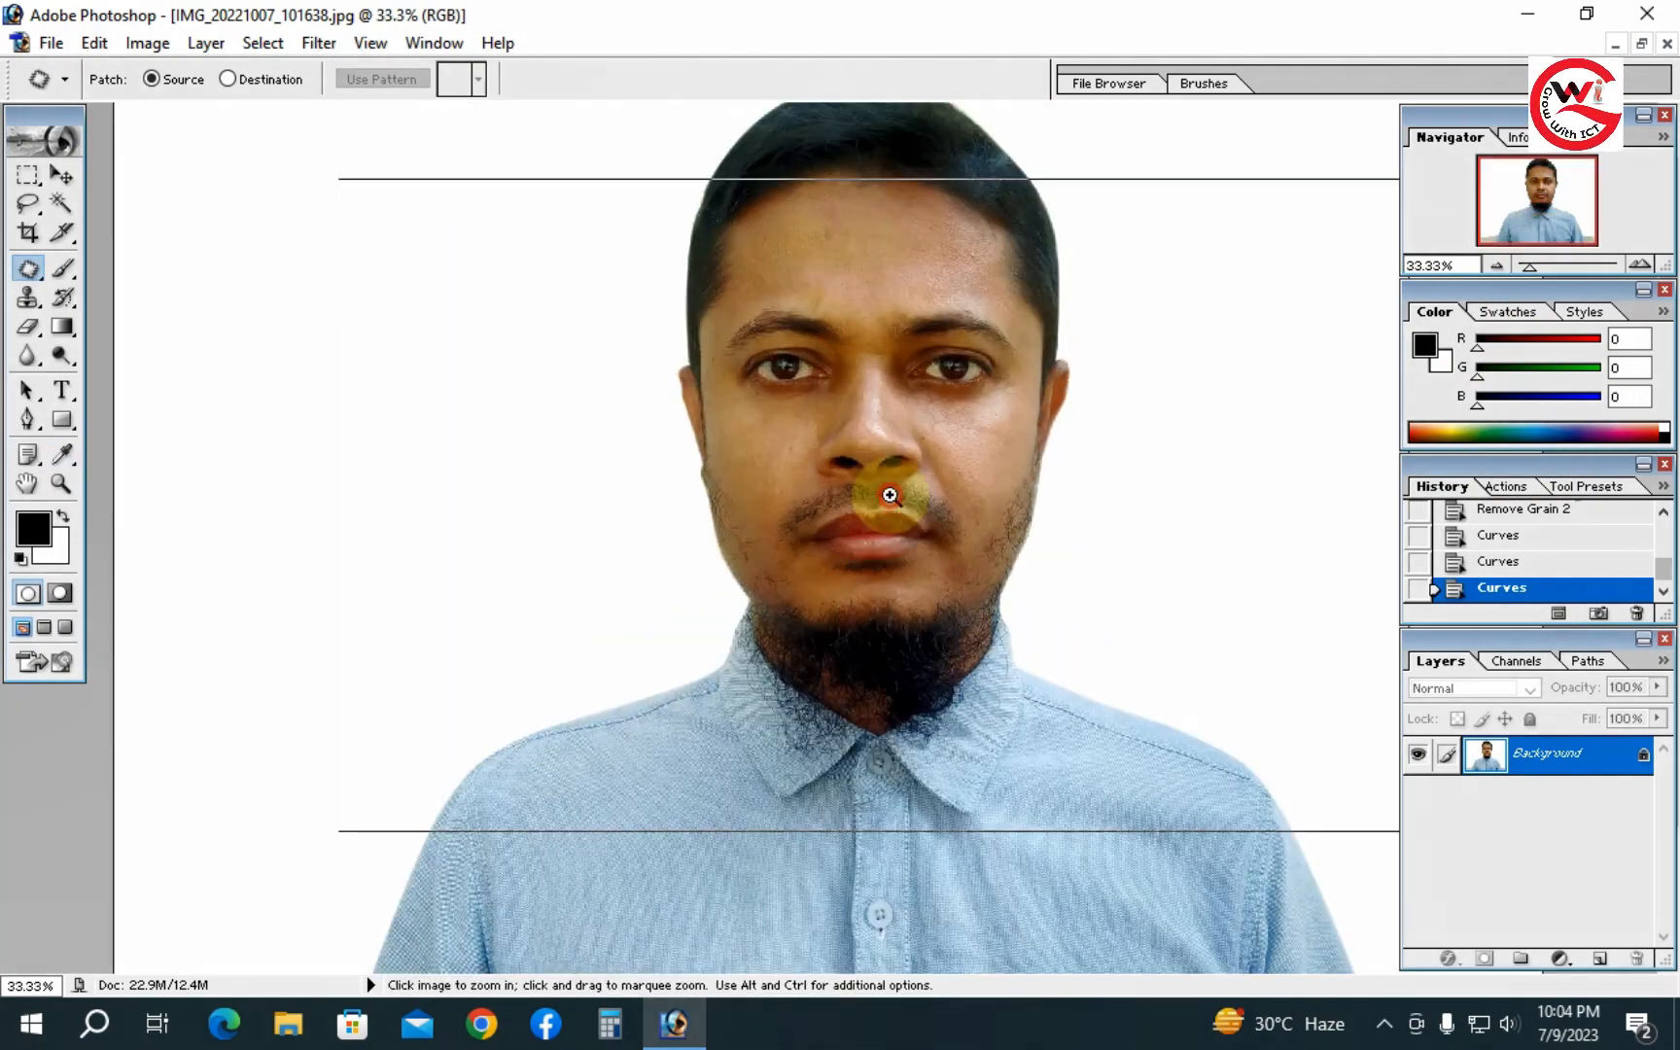
left_click(889, 496, "ctrl")
left_click(887, 502, "ctrl")
left_click_drag(807, 393, 937, 526)
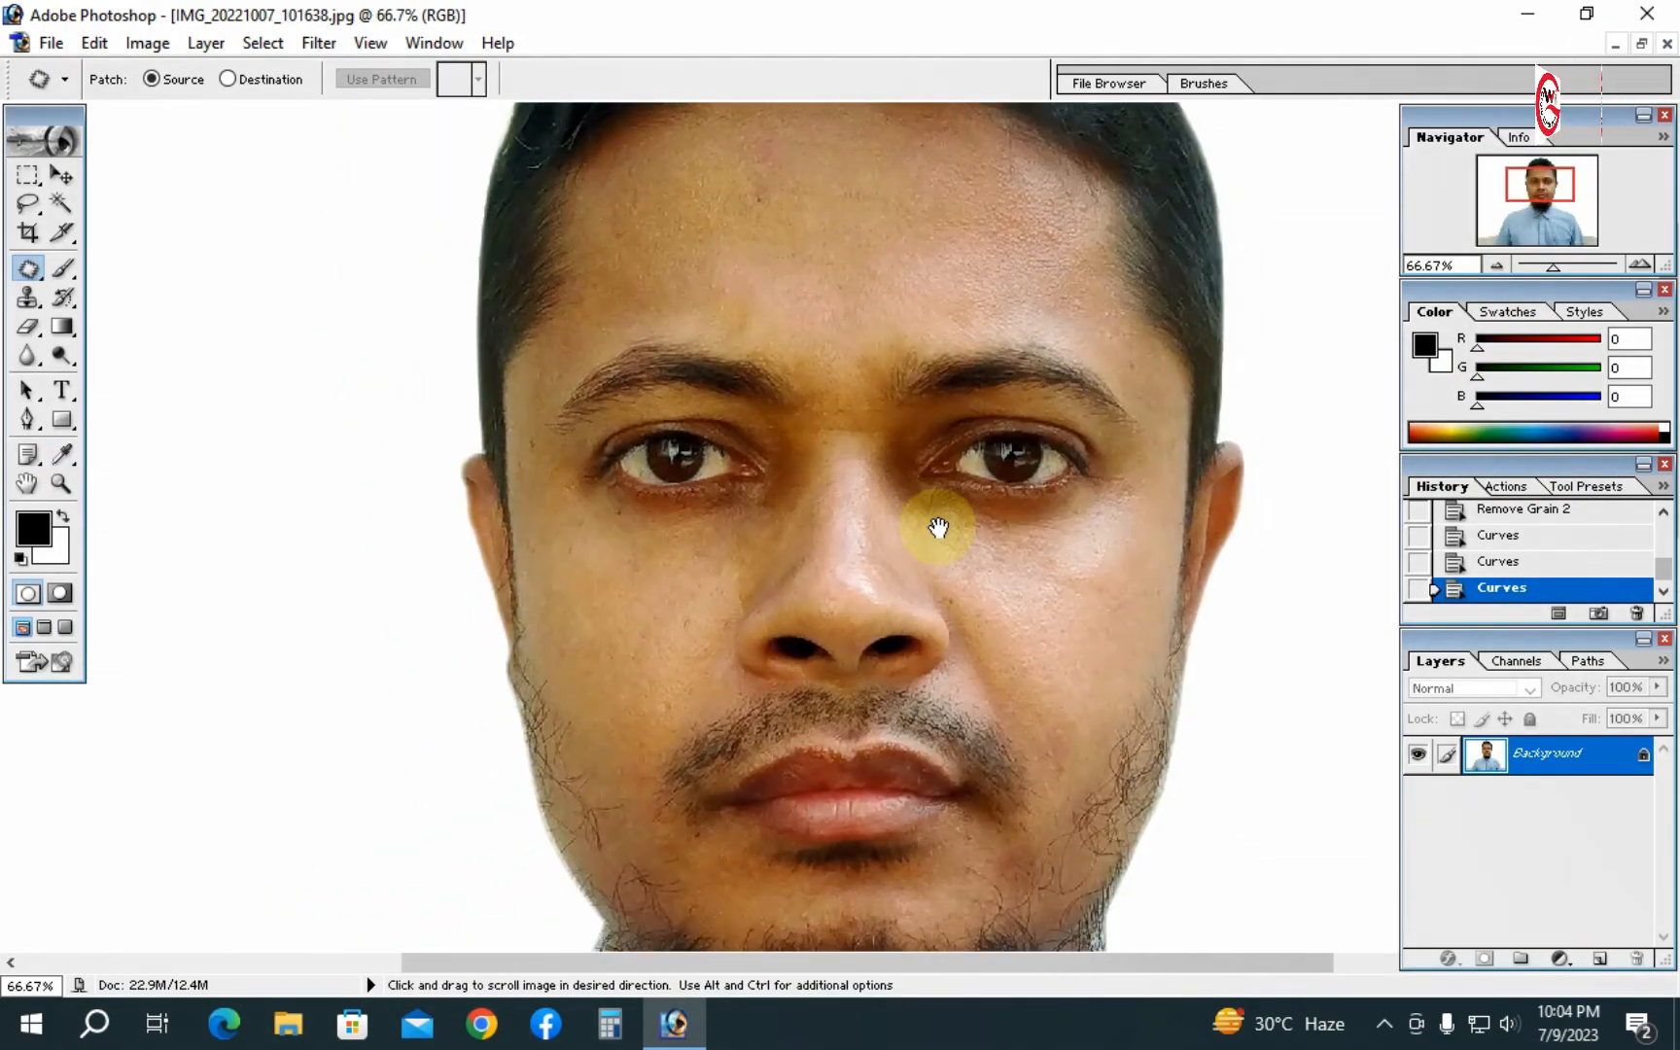
key("alt+i")
key("a")
key("s")
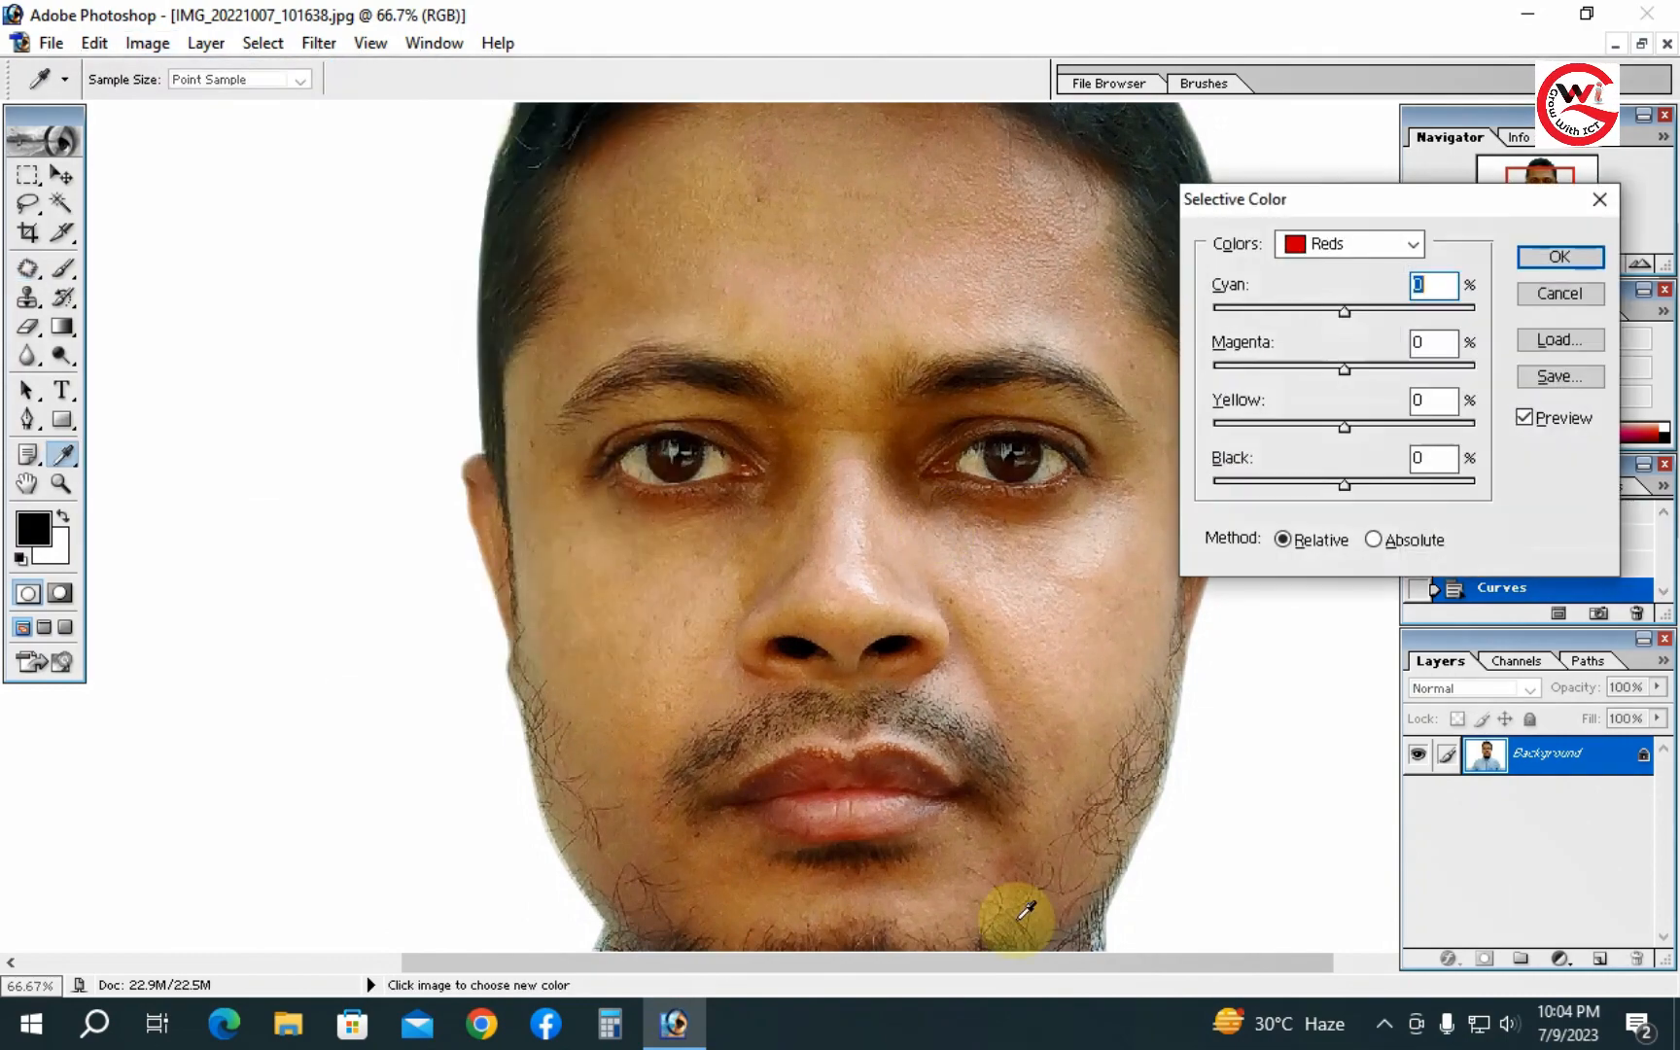
left_click_drag(1349, 483, 1273, 484)
left_click(1330, 245)
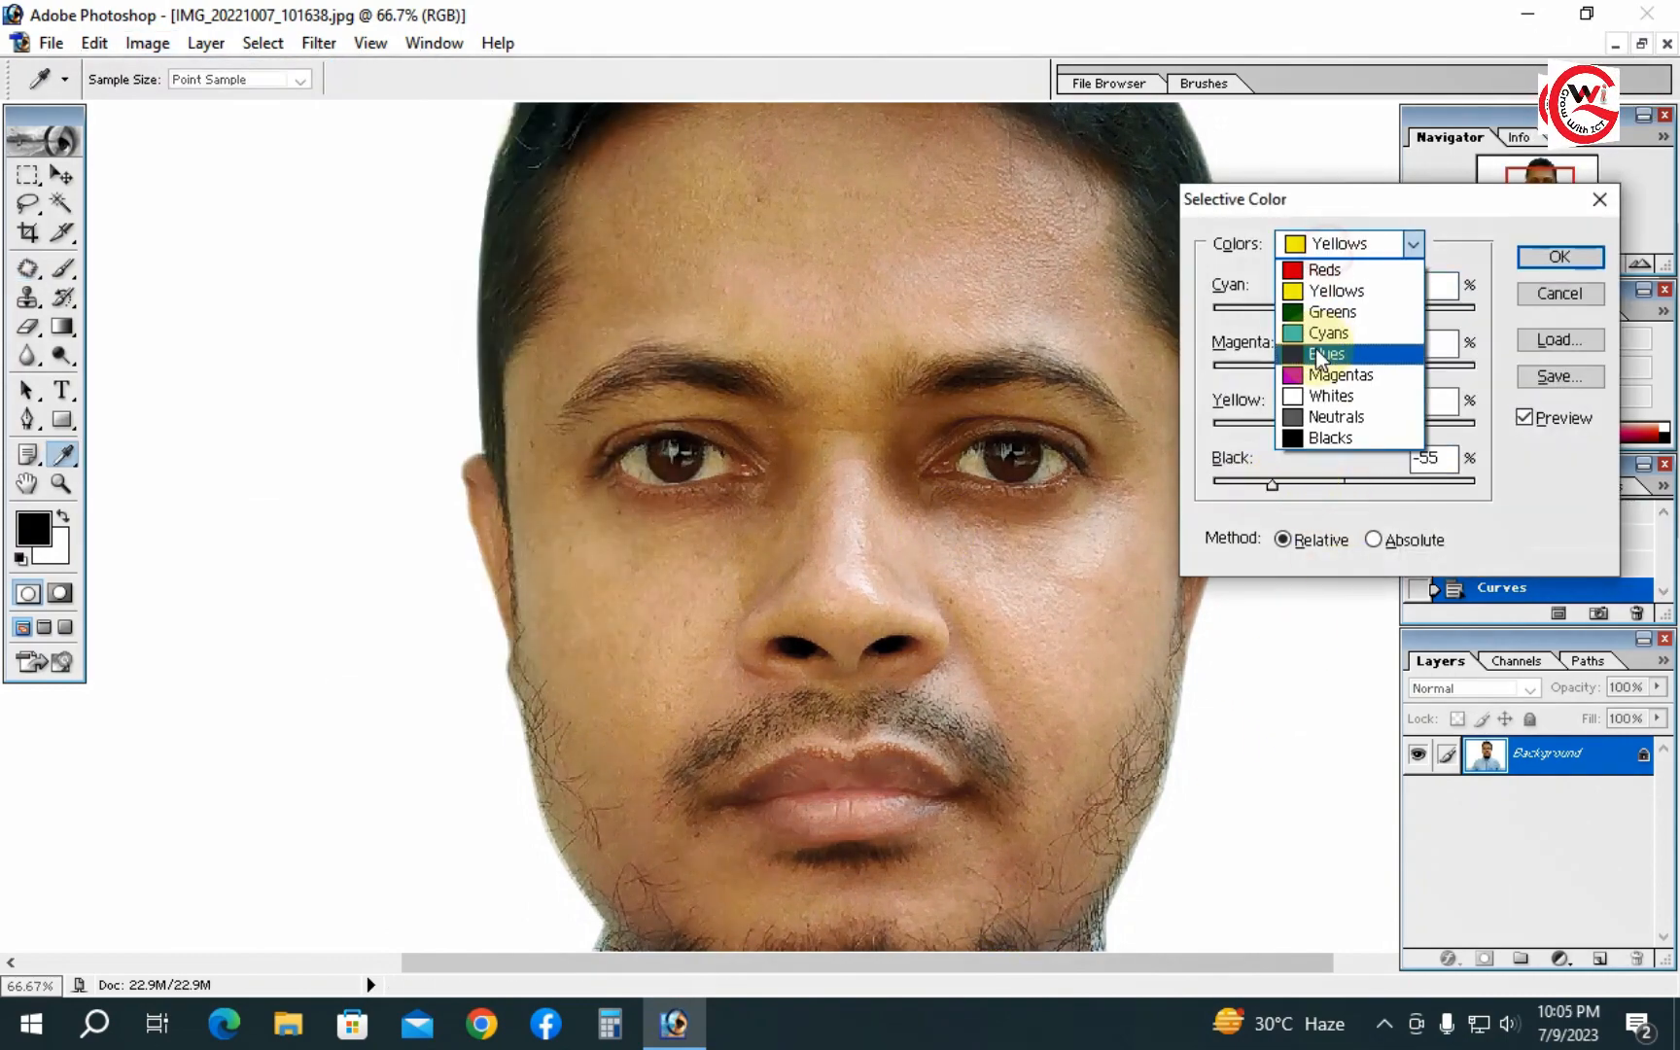
left_click(1323, 289)
left_click_drag(1344, 484, 1299, 484)
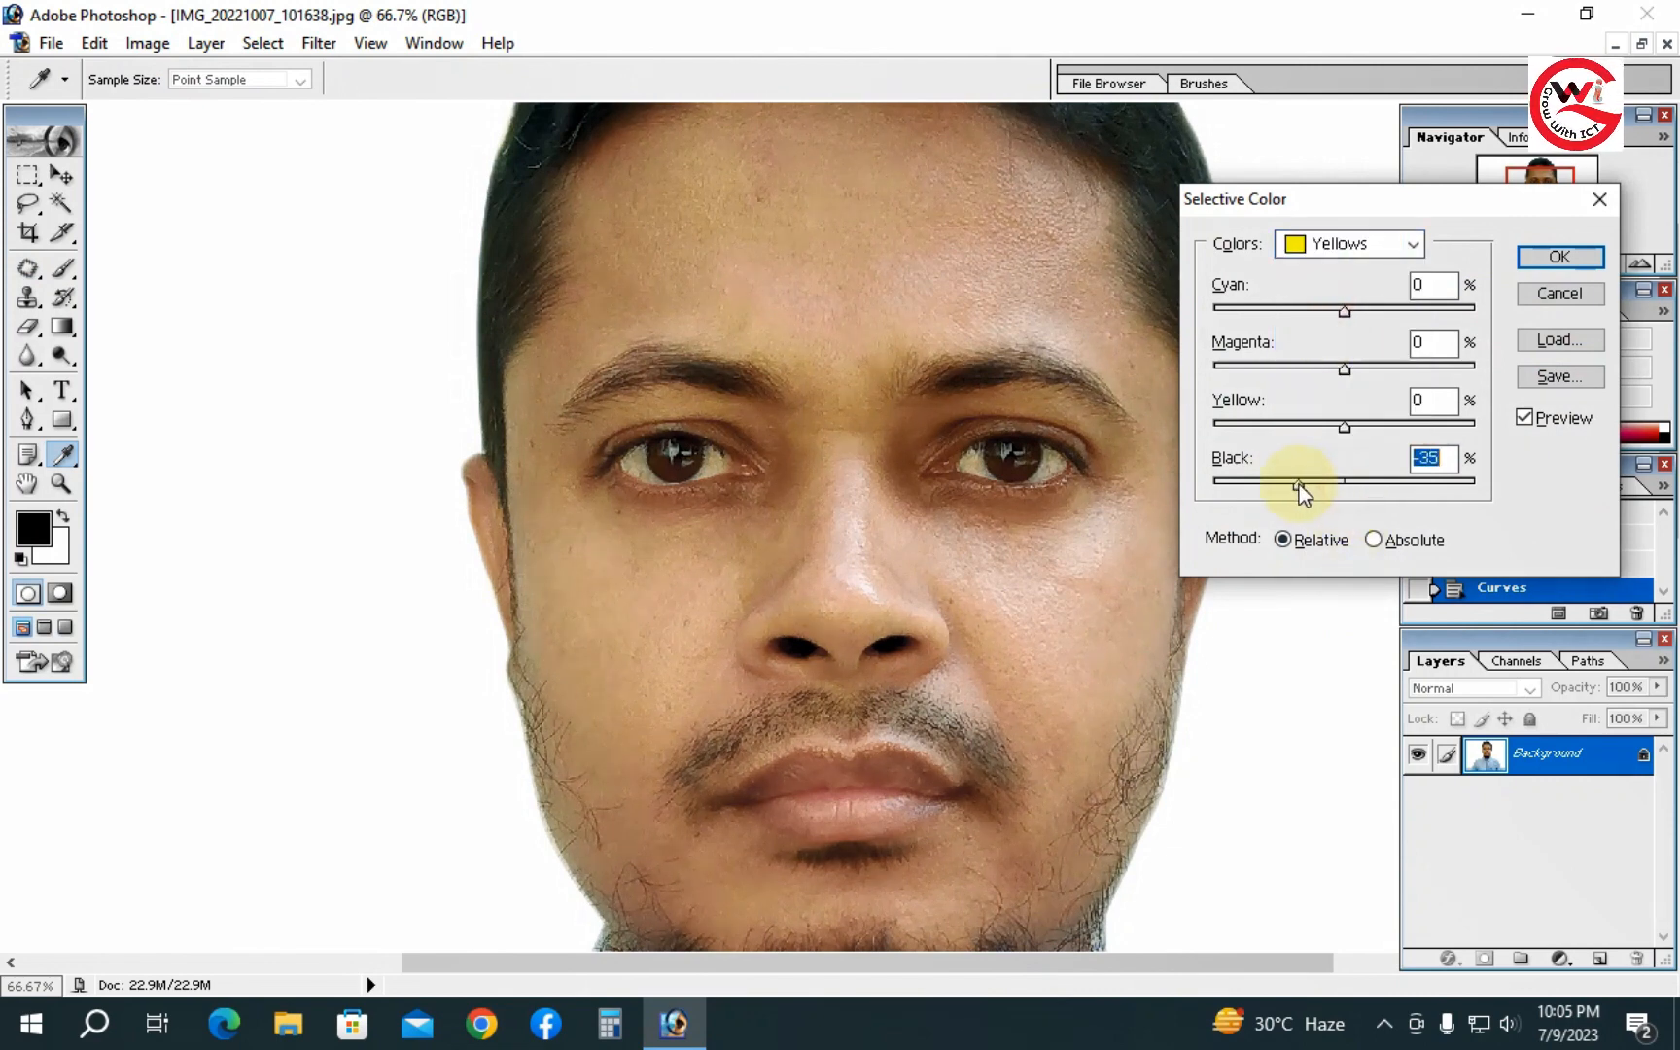
- Set the Neutrals Black value to -5 in Selective Color and apply the adjustment
left_click(1354, 243)
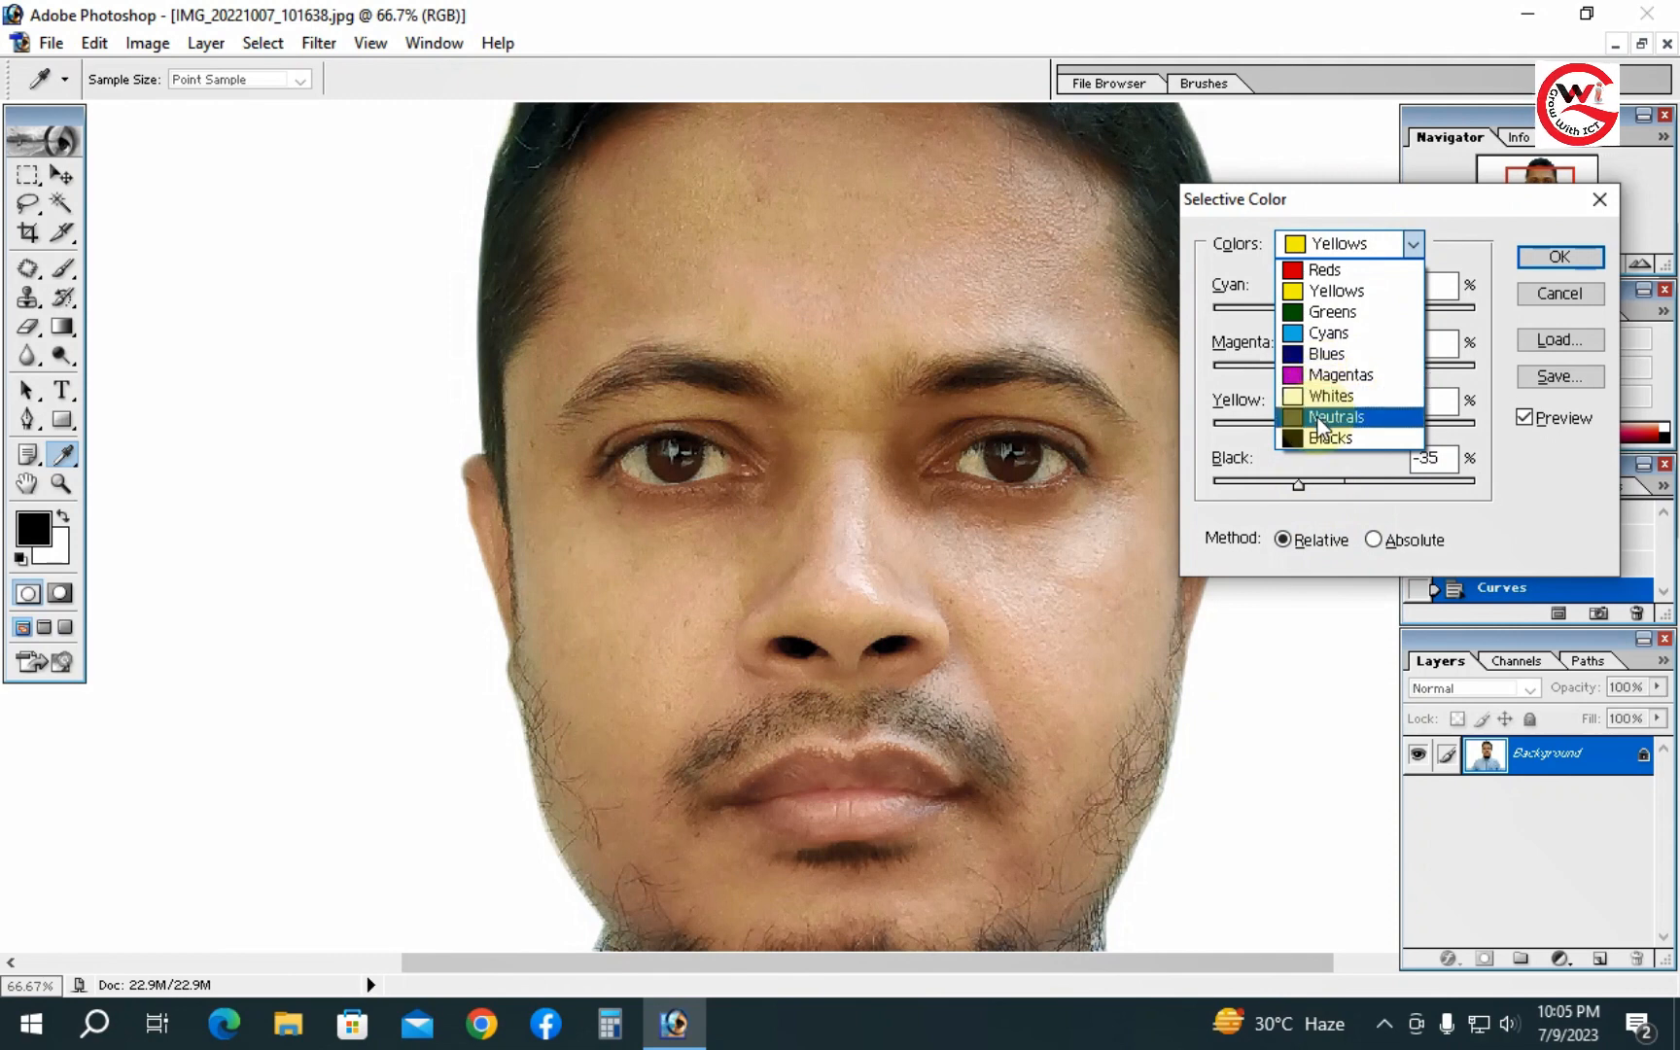
left_click(1336, 416)
left_click(1320, 484)
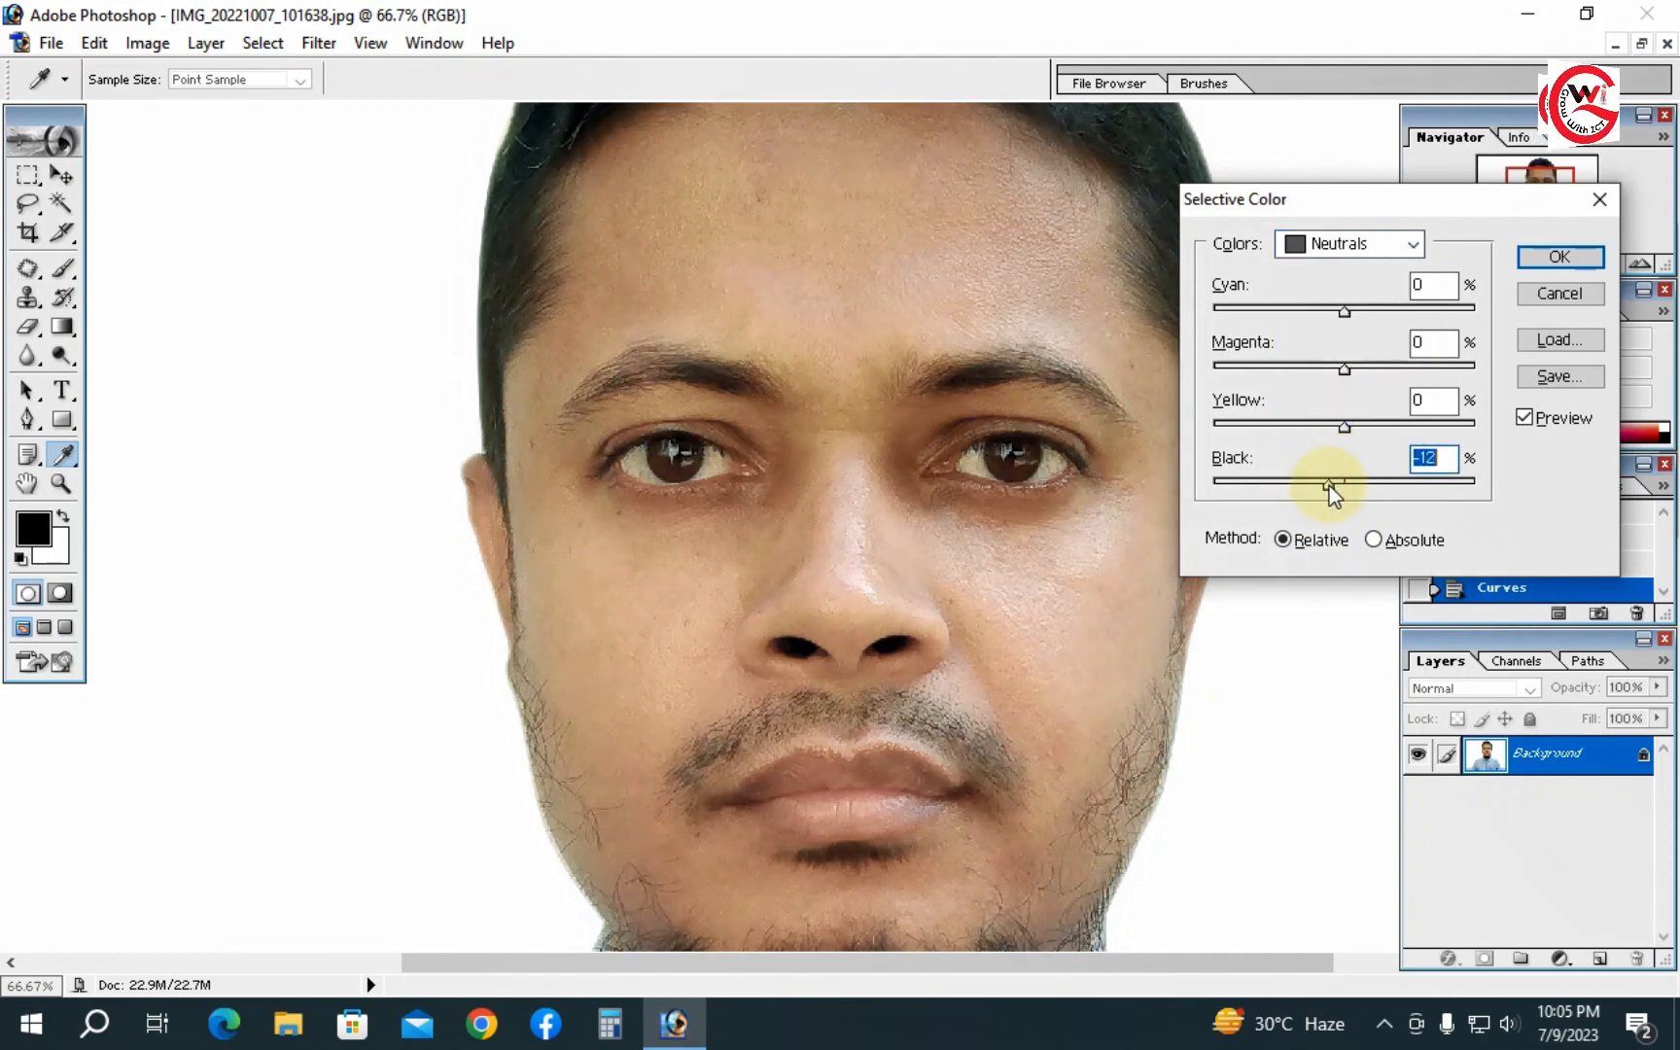
left_click_drag(1330, 486, 1337, 483)
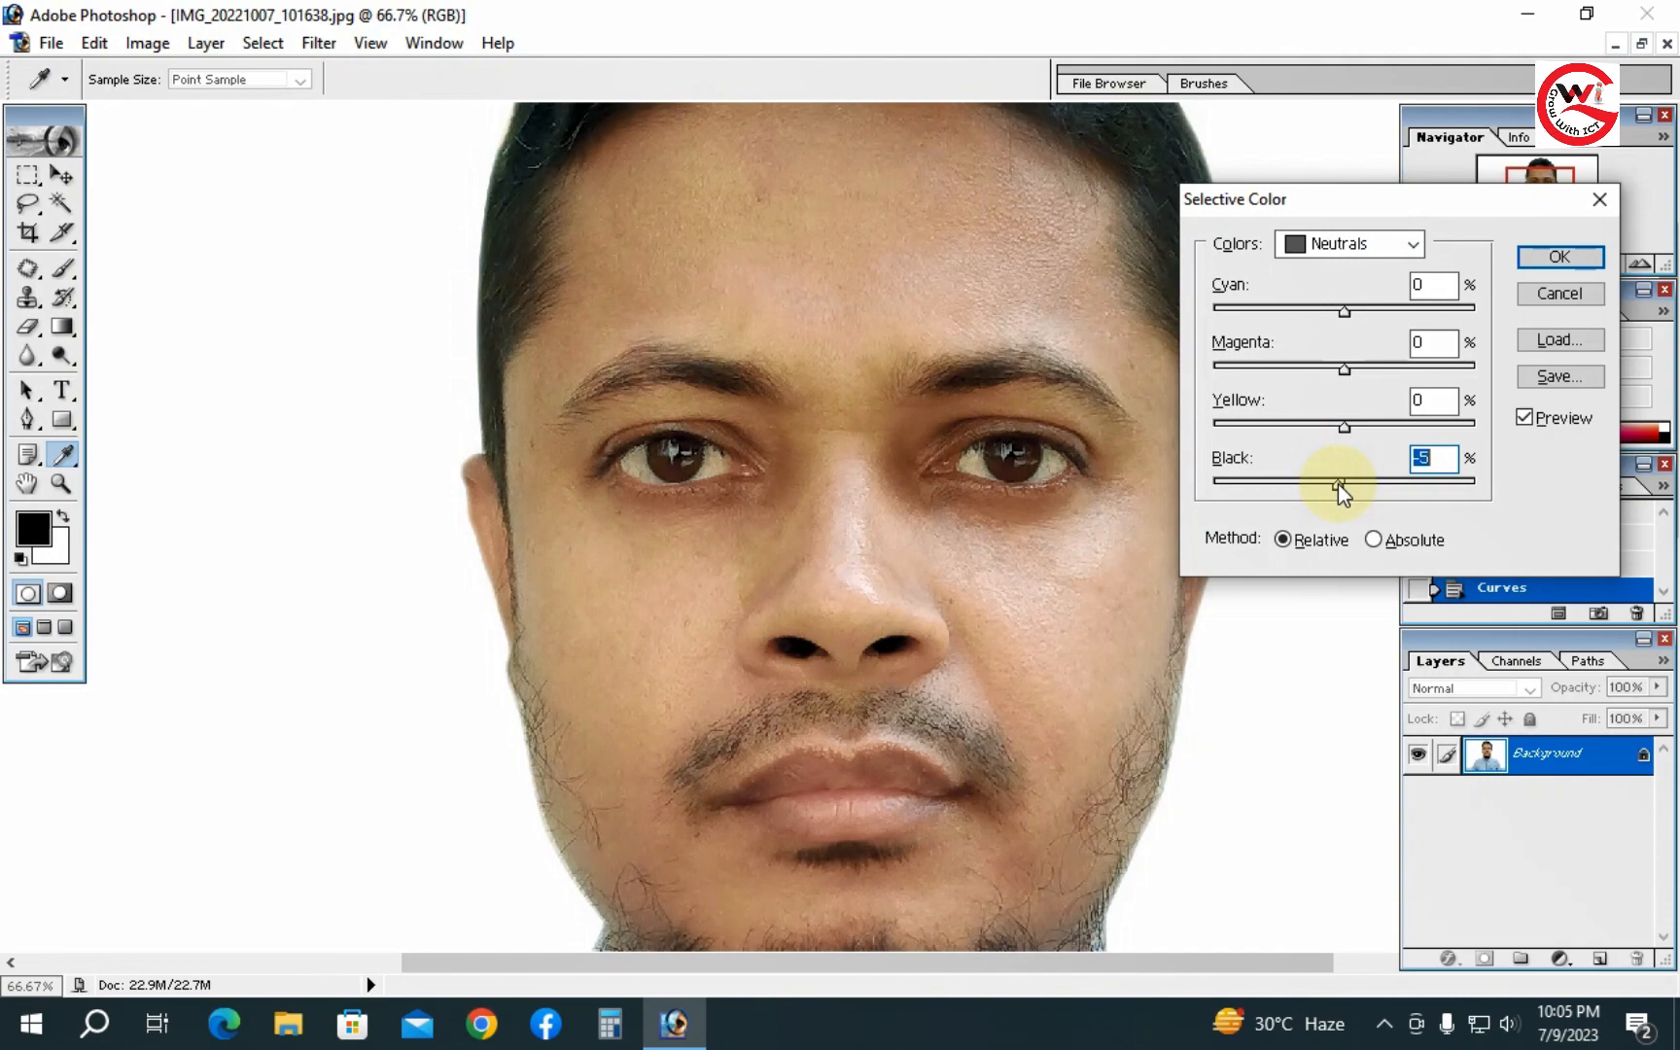
left_click(1522, 261)
- Crop the photo to 1.5 in by 1.85 in at 300 pixels/inch, framing the head and shoulders
left_click(860, 564, "alt")
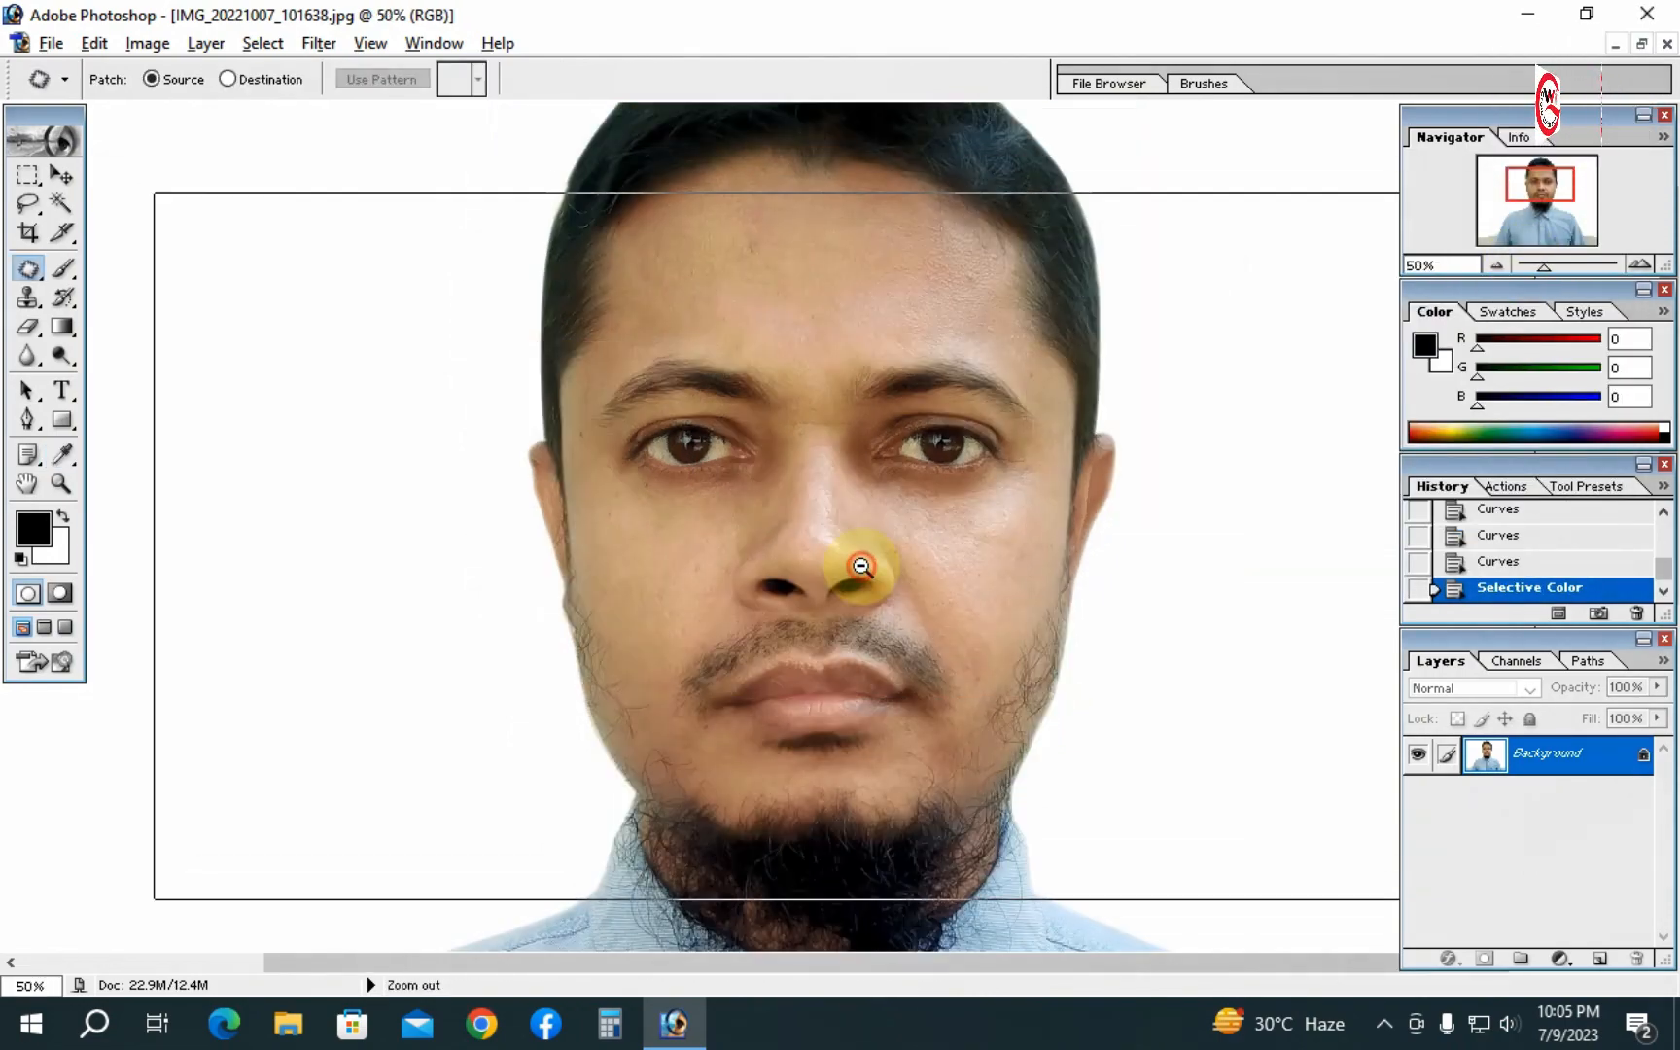
left_click(862, 566, "alt")
left_click(862, 522, "alt")
left_click(861, 518, "alt")
left_click(861, 510, "ctrl")
left_click(863, 511, "ctrl")
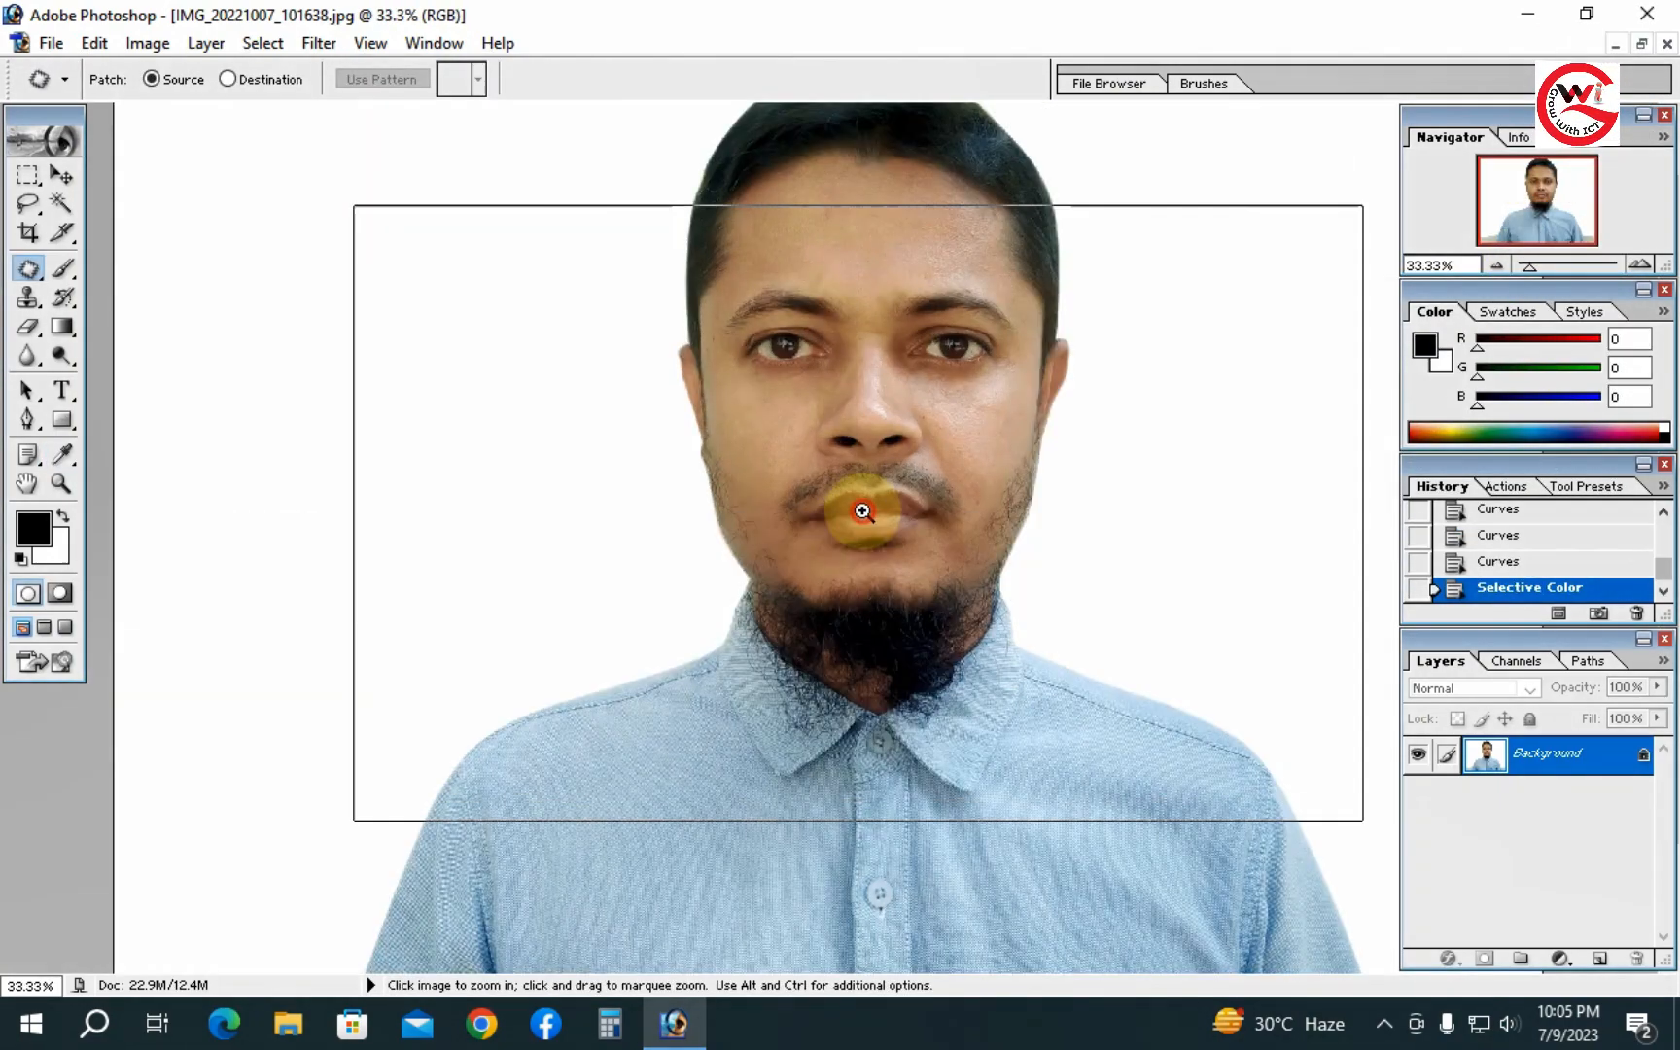
left_click(862, 512, "ctrl")
left_click(862, 514, "ctrl")
left_click(863, 513, "ctrl")
left_click_drag(788, 379, 875, 630)
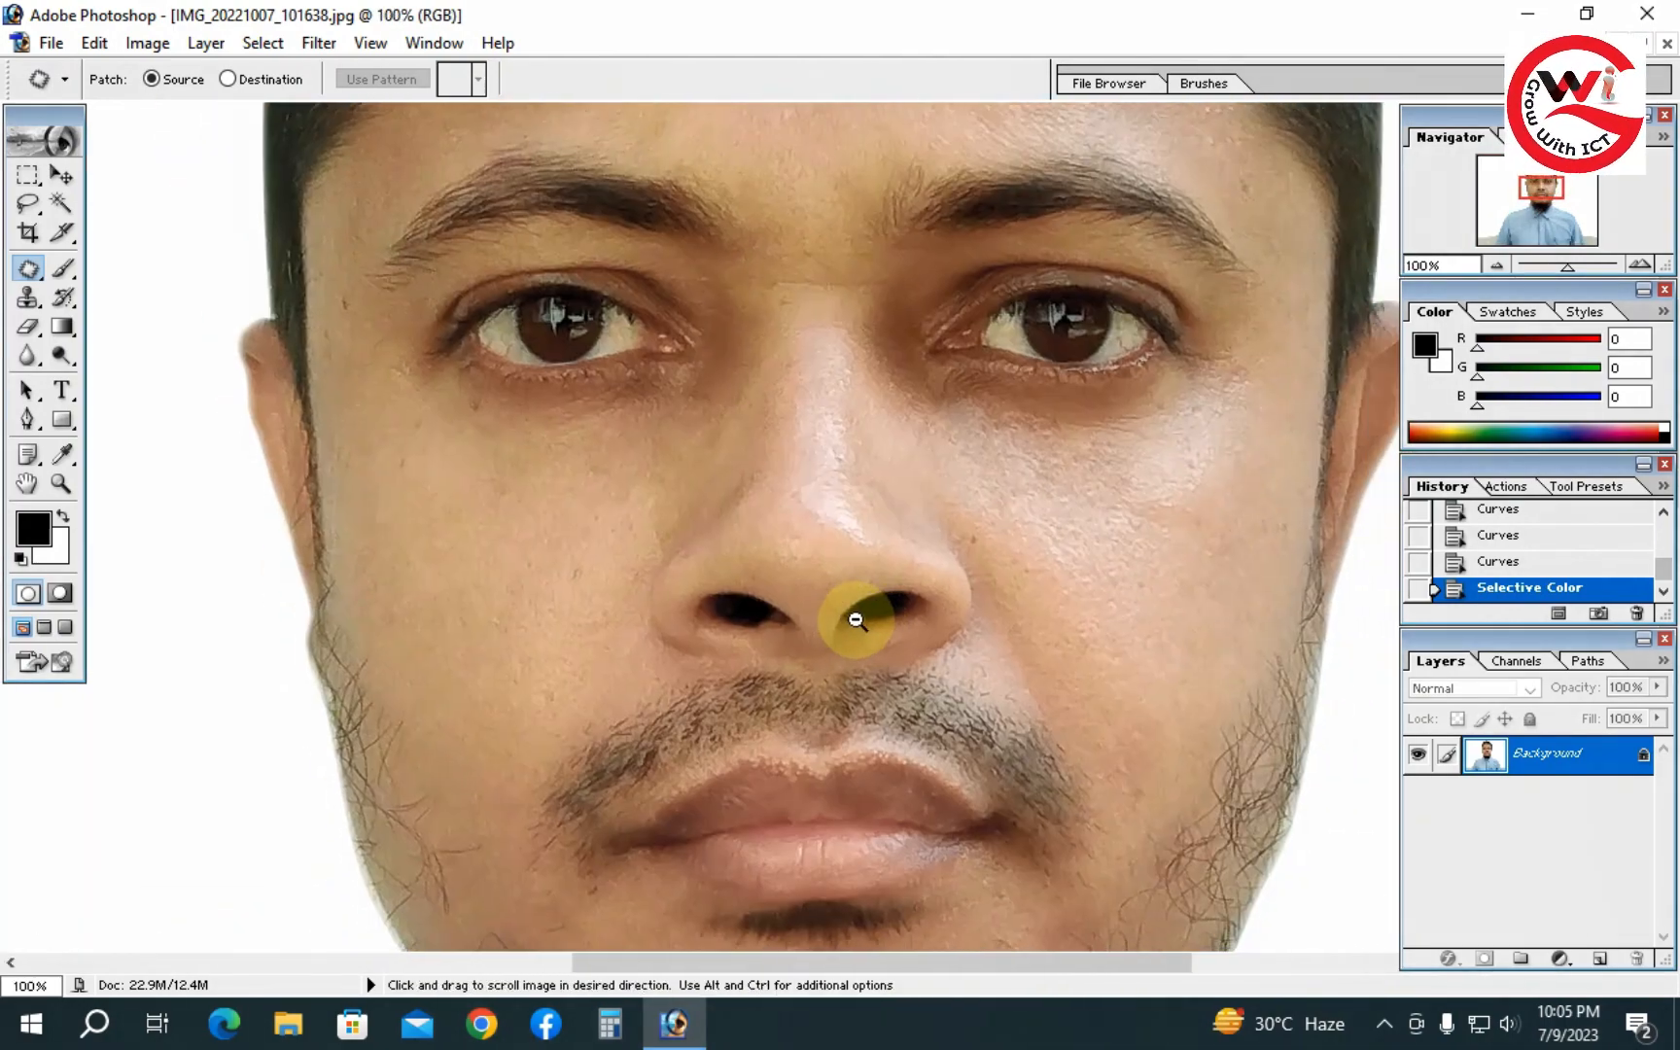
left_click(856, 619, "alt")
left_click(855, 612, "alt")
left_click(855, 612, "alt")
left_click(854, 612, "alt")
left_click(855, 612, "alt")
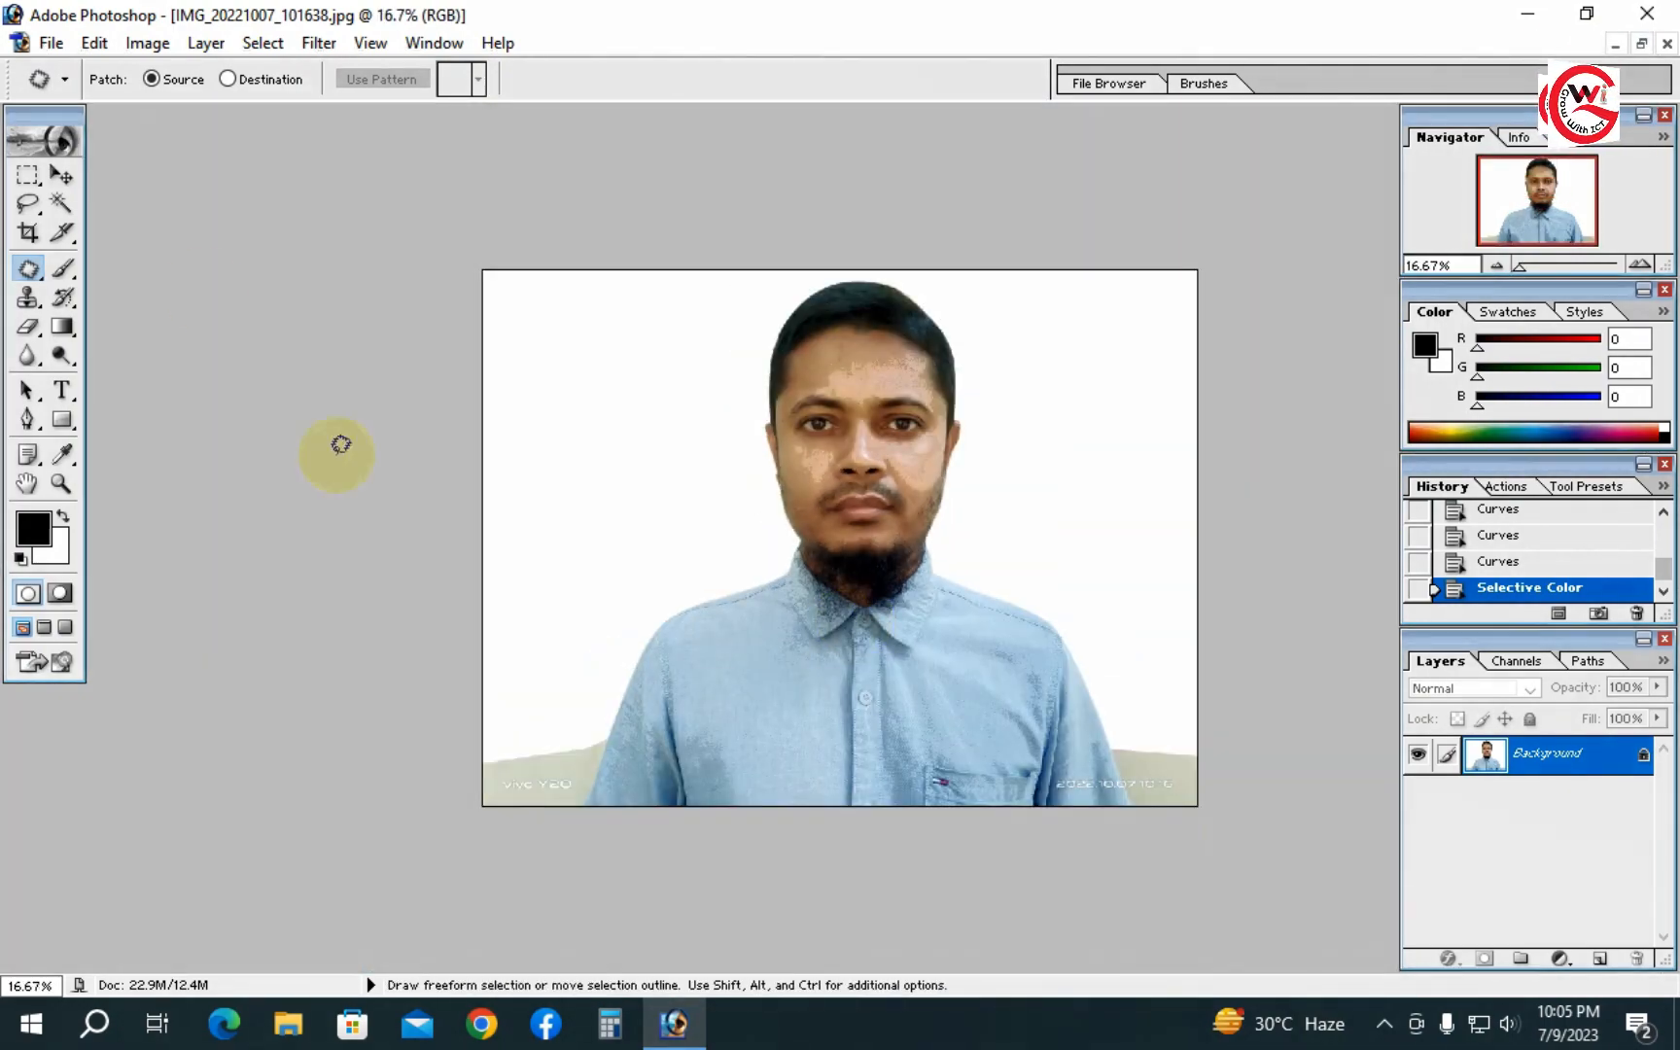
left_click(28, 233)
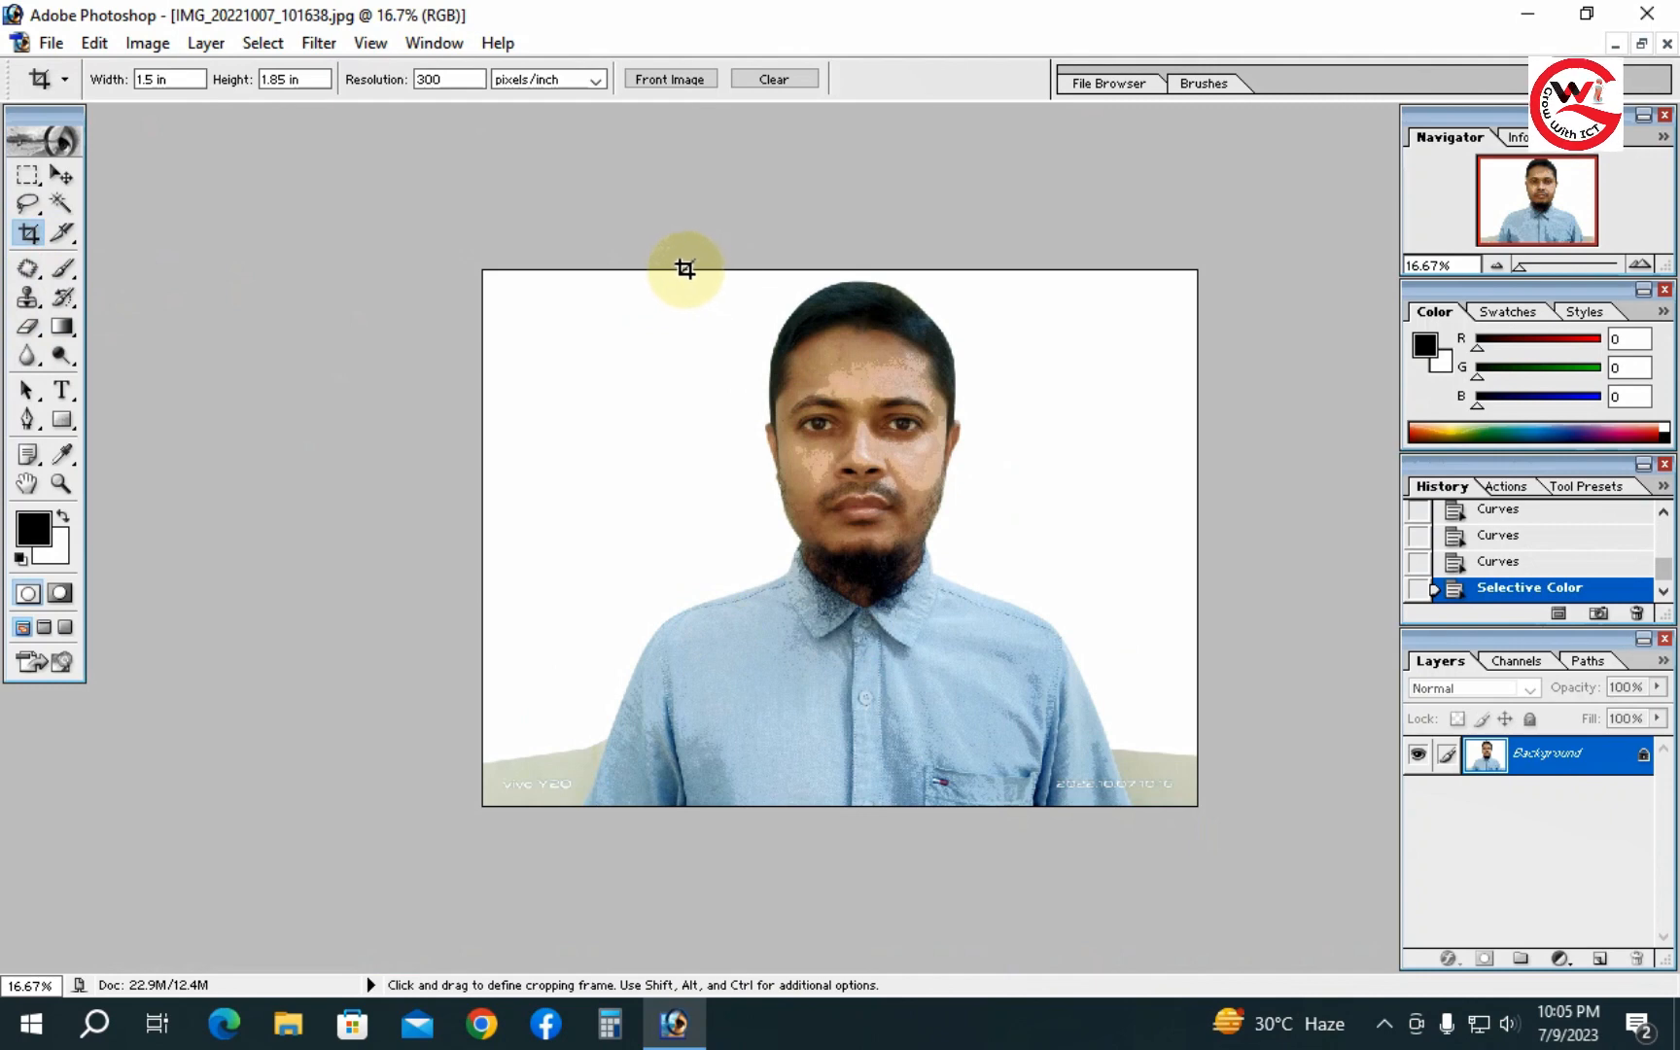
left_click_drag(681, 270, 1042, 784)
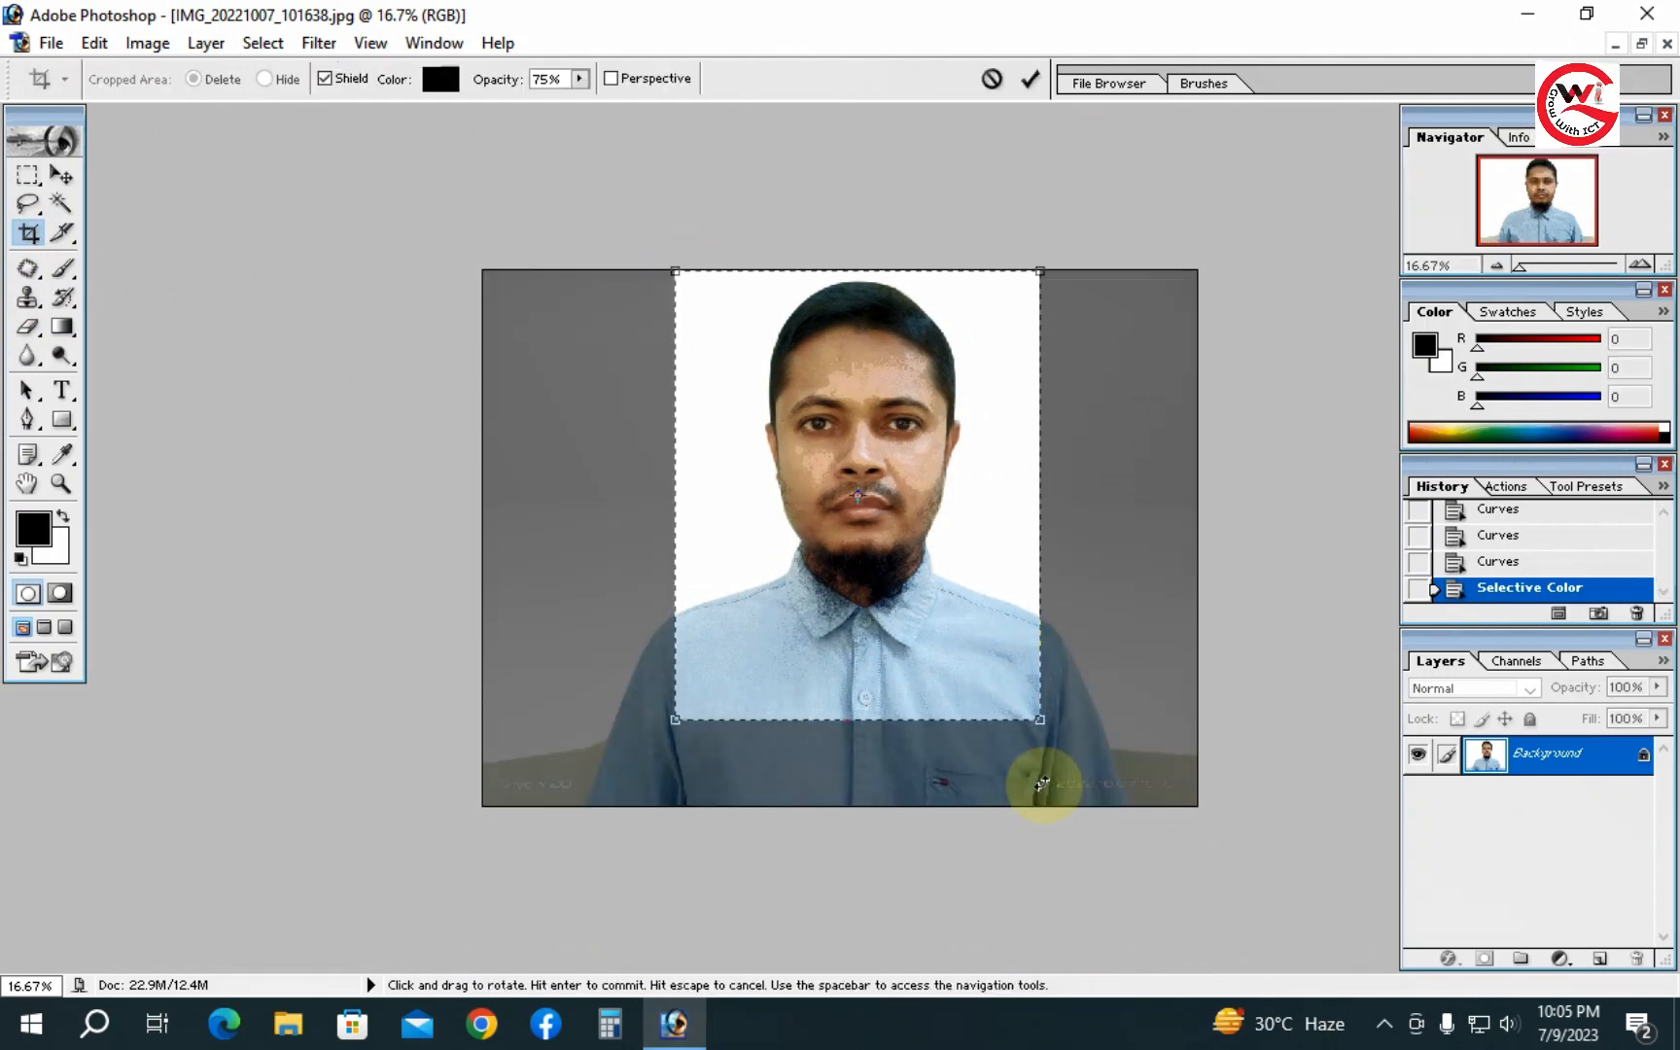
key("Return")
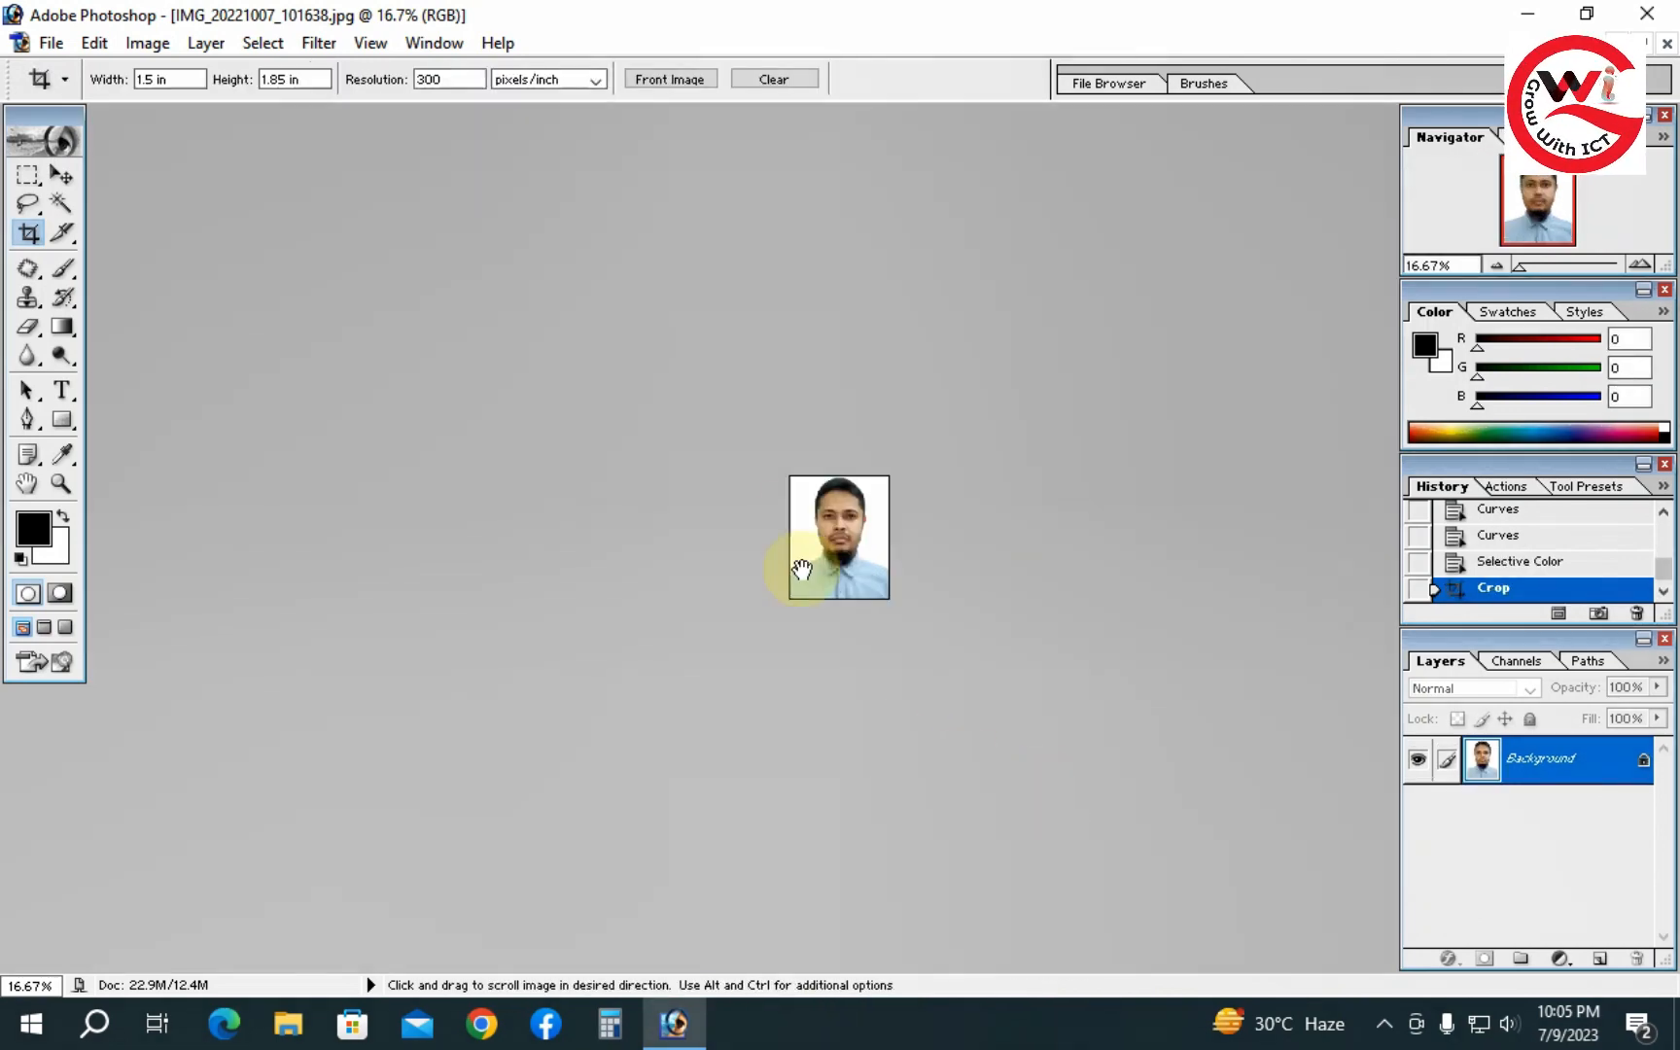
- Apply Grain Surgery 2 Remove Grain to the cropped photo with noise reduction at 243%
left_click(807, 510)
left_click(797, 512)
left_click(797, 512)
left_click(799, 513)
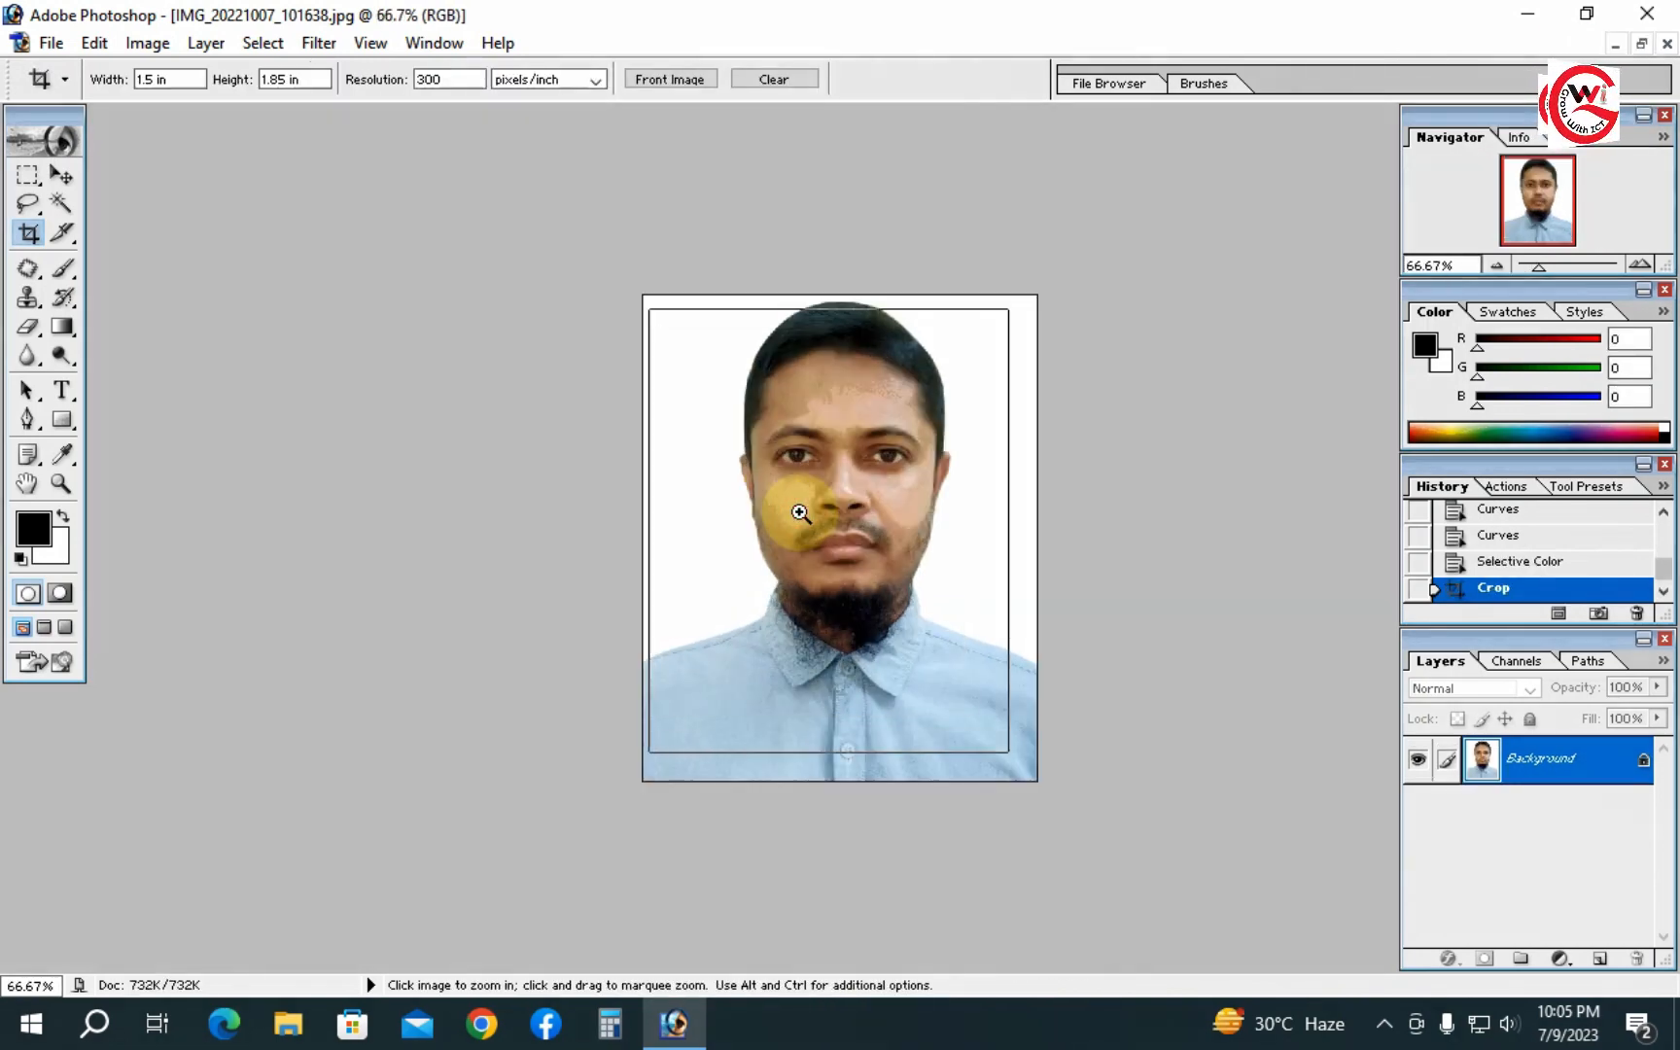
left_click(801, 514)
left_click(801, 513)
left_click_drag(956, 468, 916, 825)
left_click(334, 45)
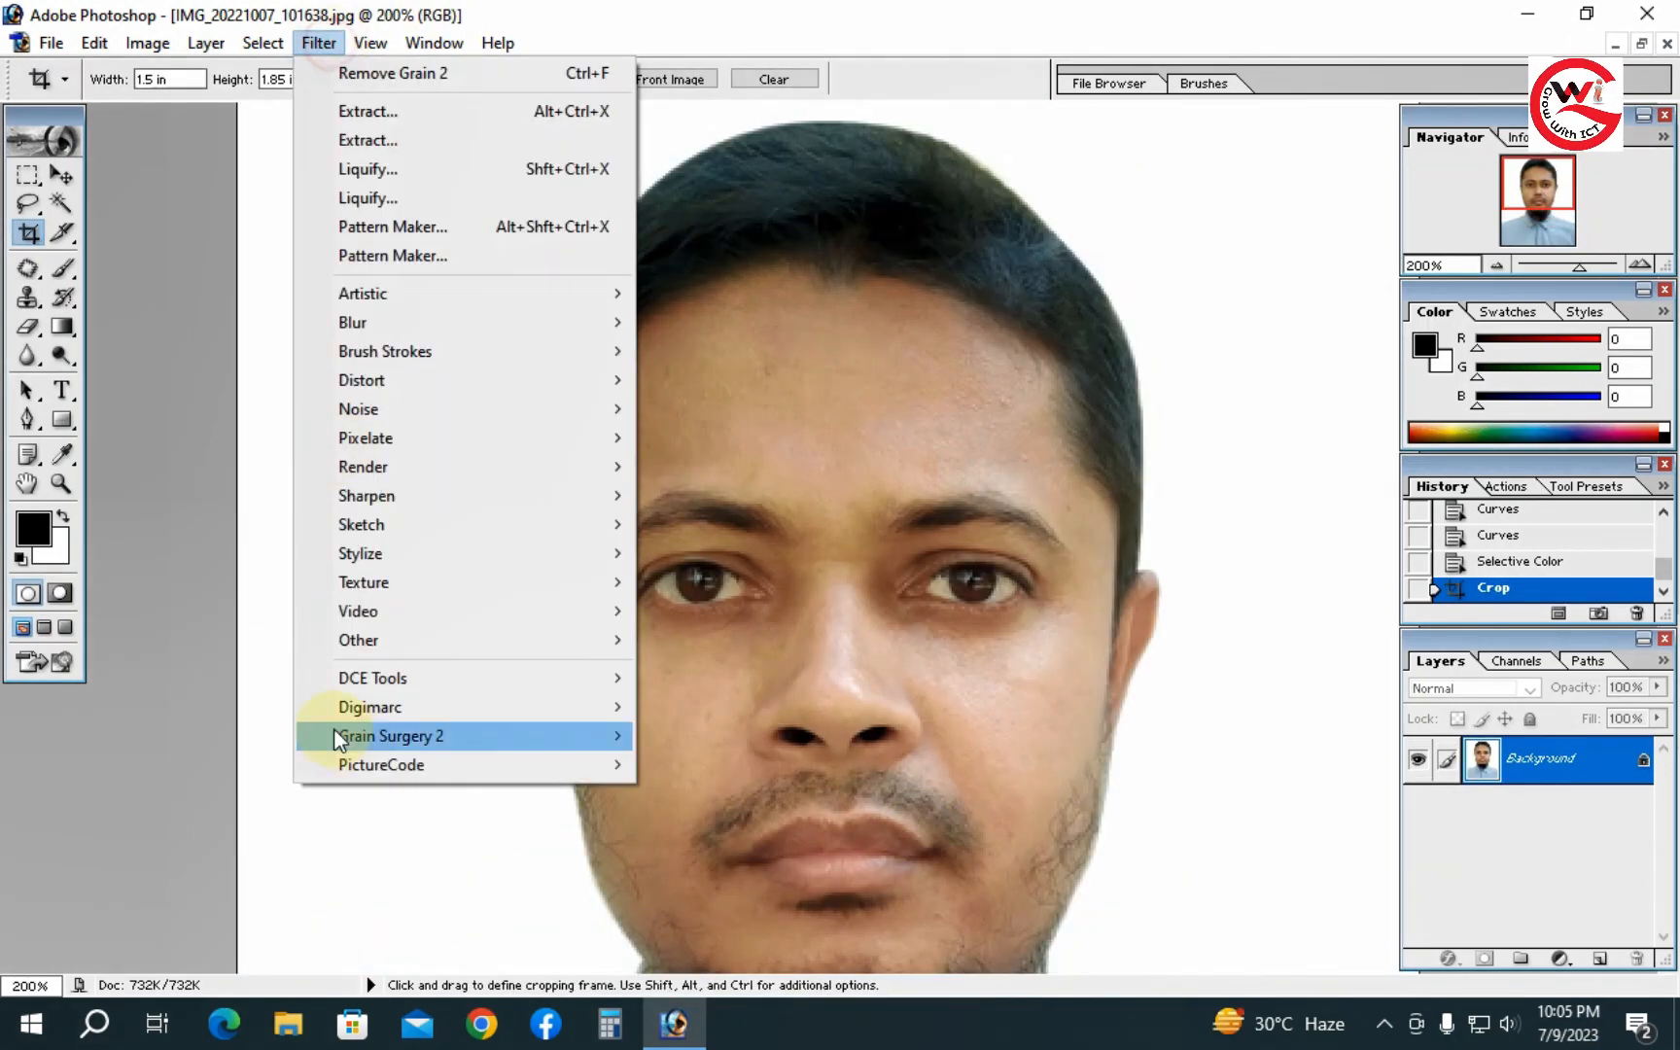
mouse_move(381, 734)
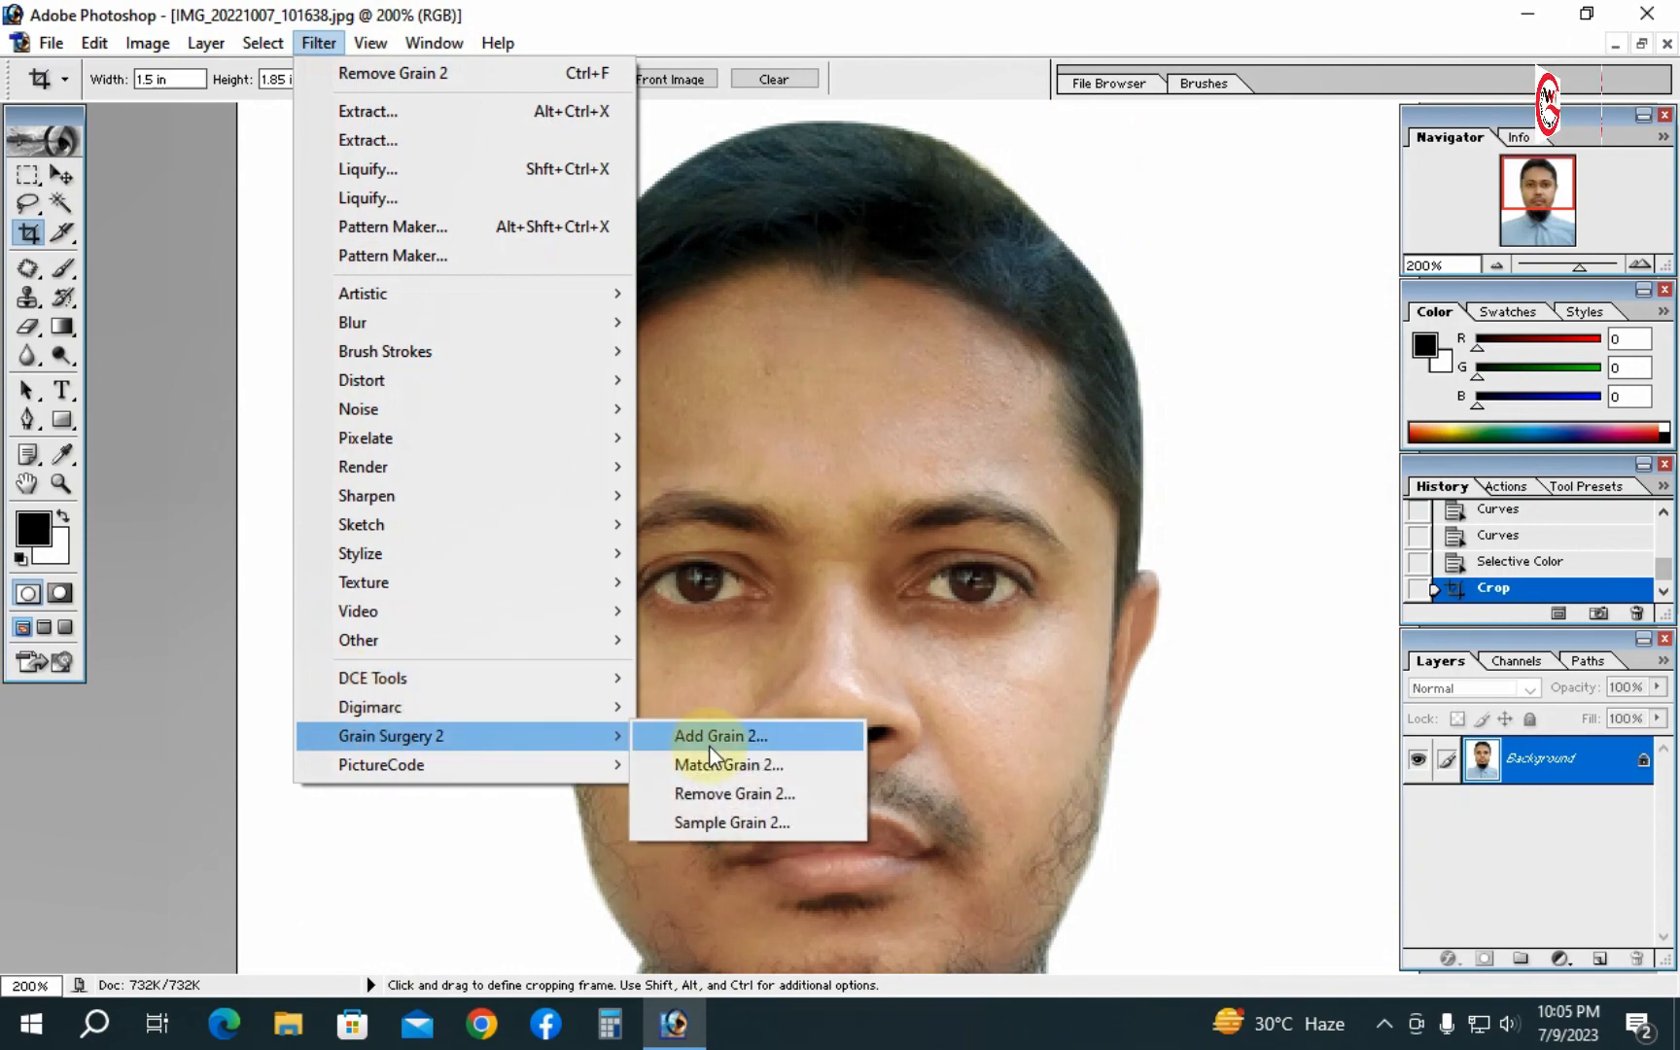
left_click(710, 795)
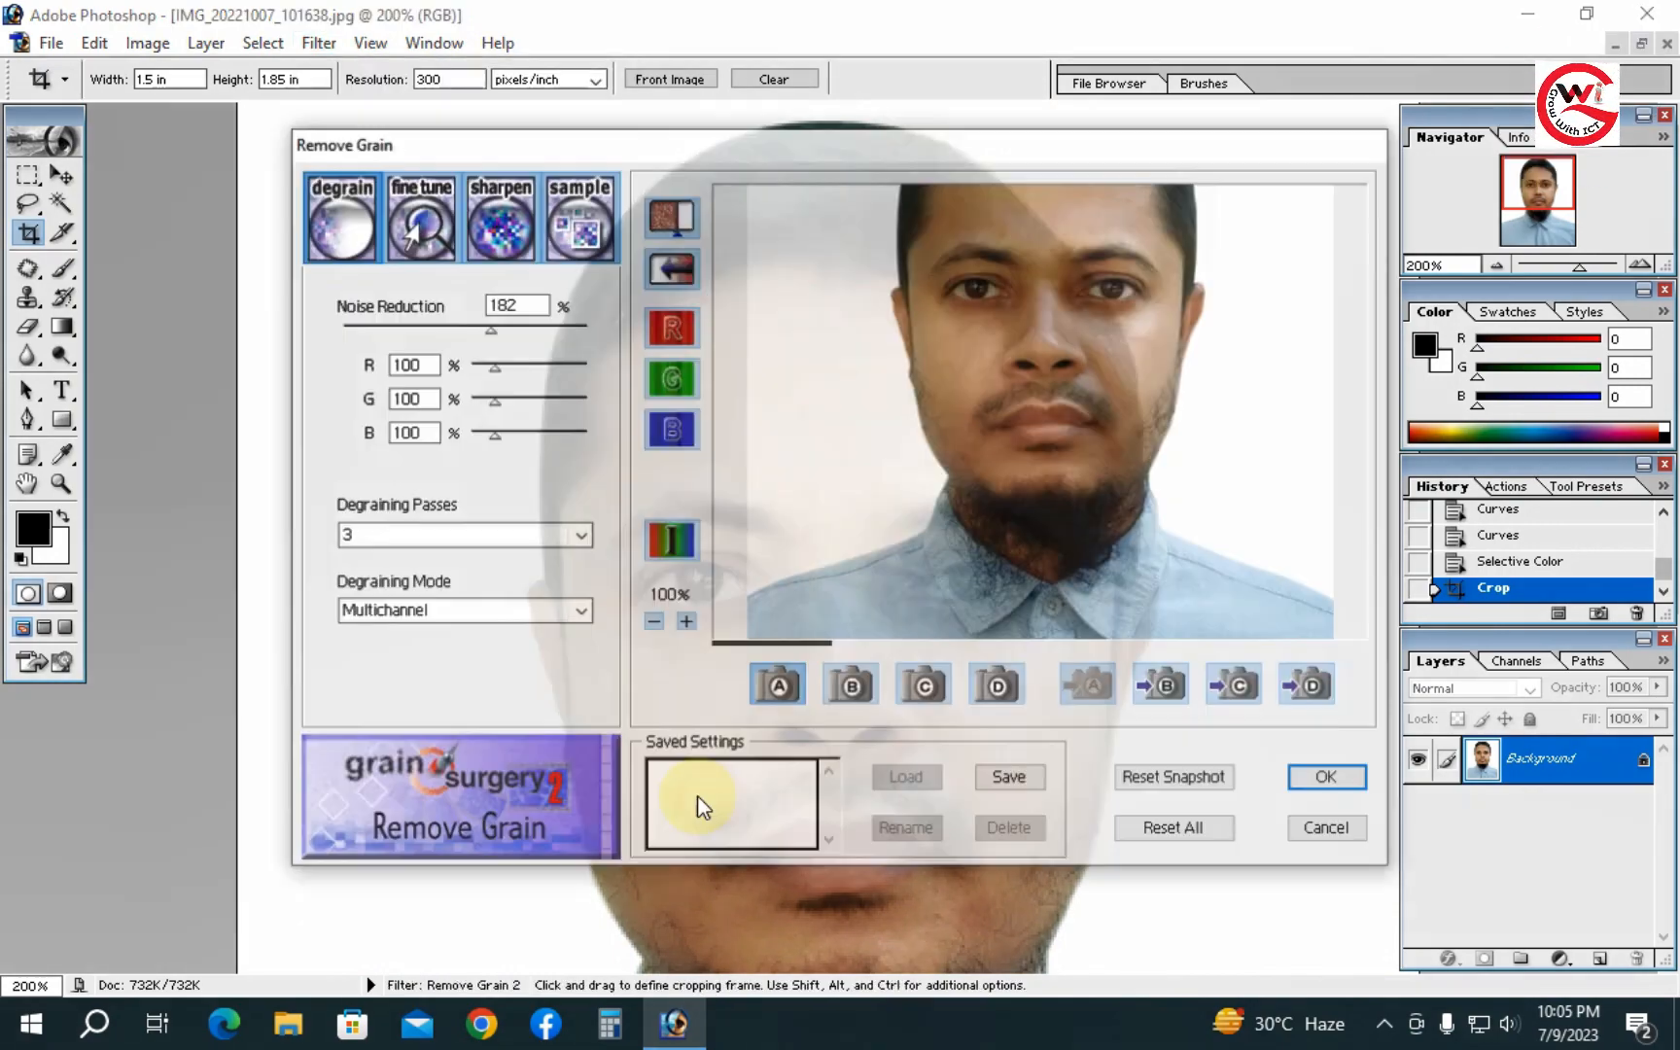
left_click_drag(1020, 364, 1037, 513)
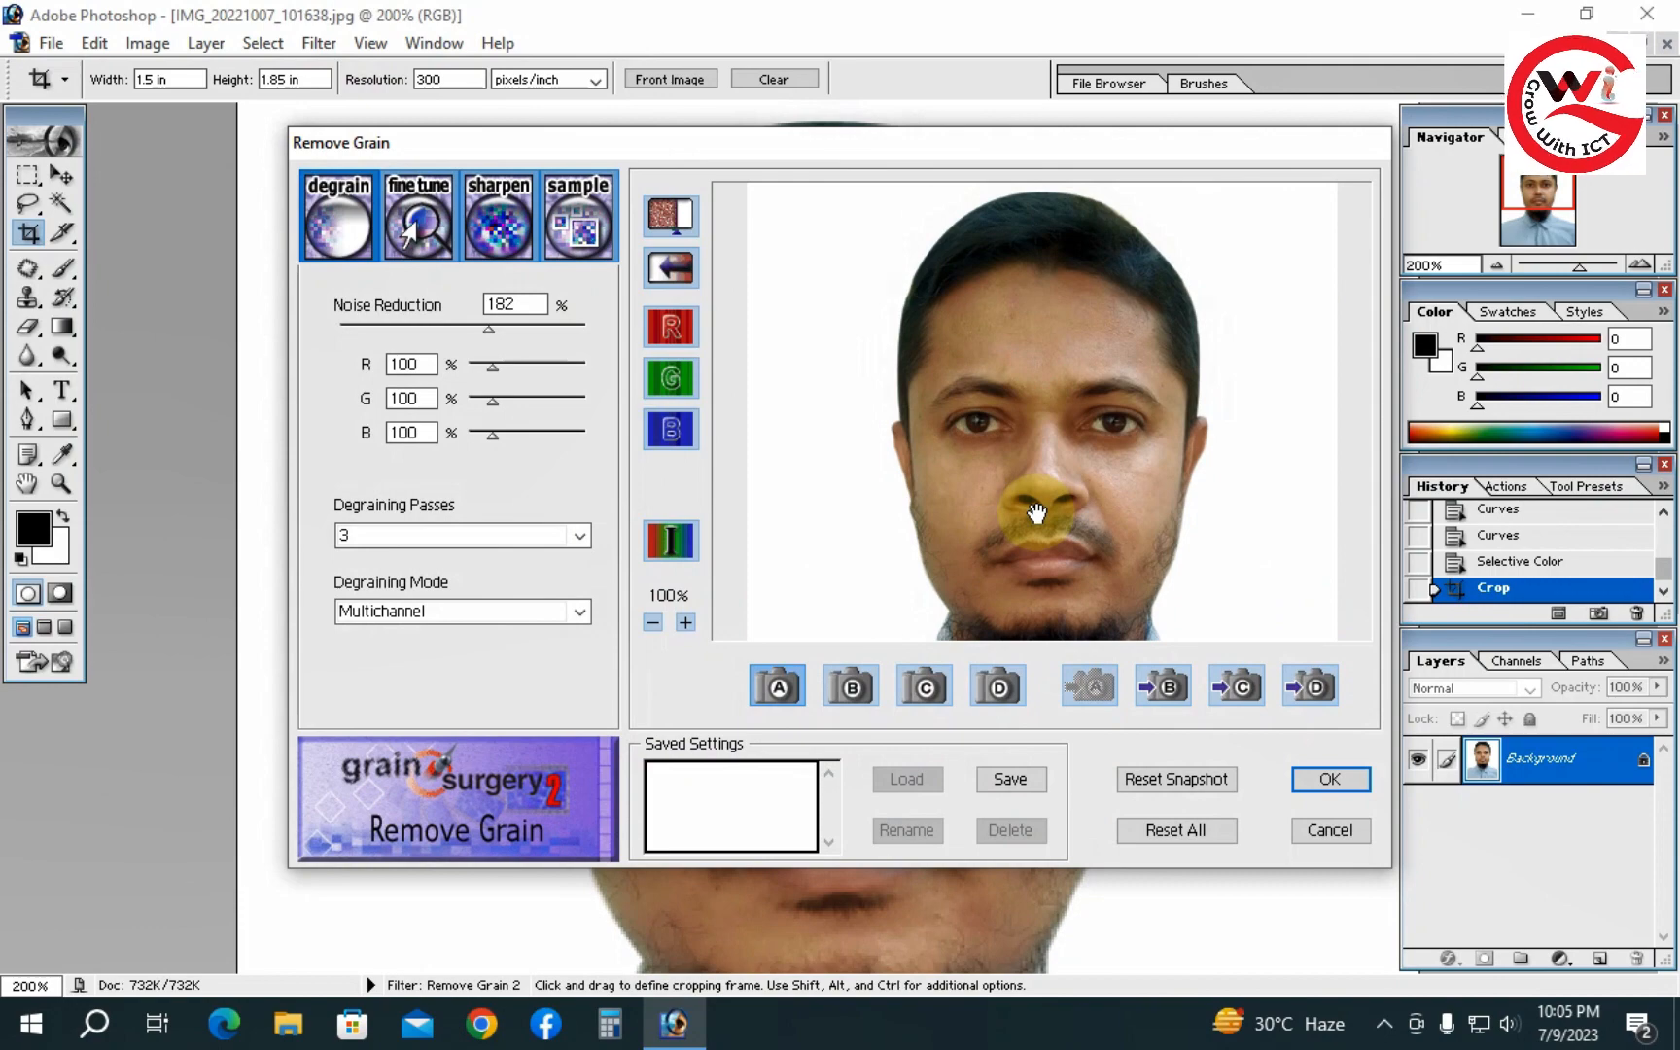
left_click_drag(486, 330, 512, 330)
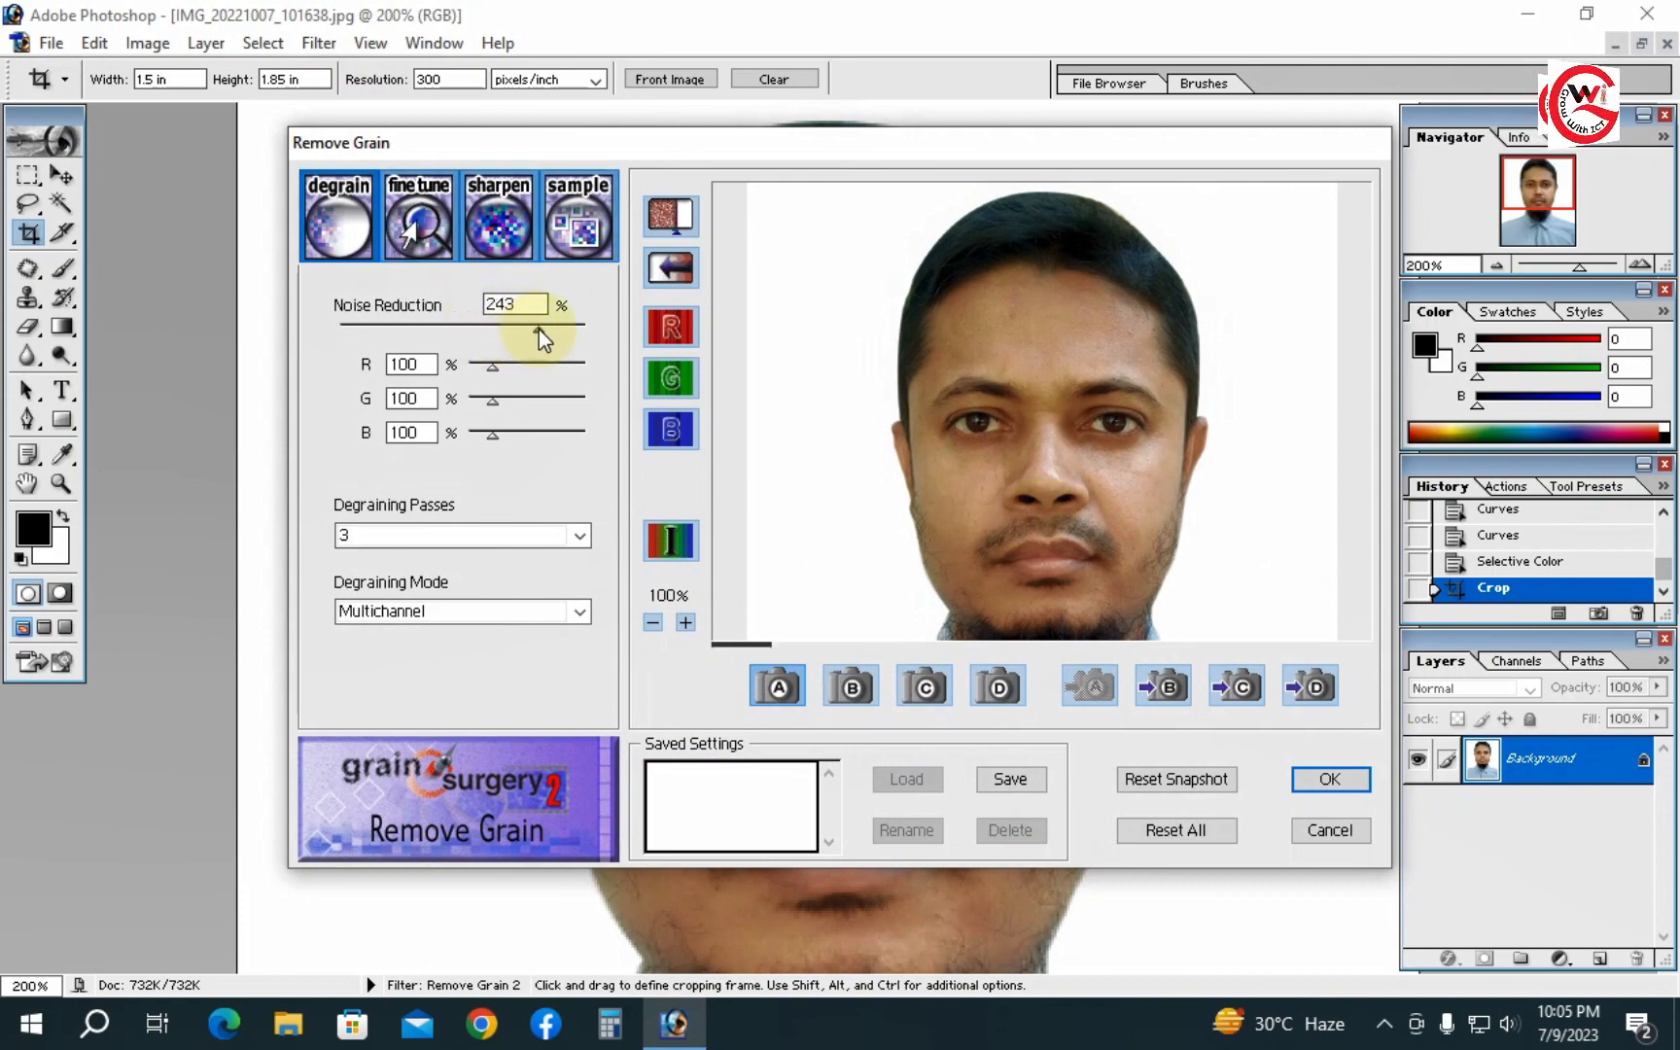
left_click(1328, 779)
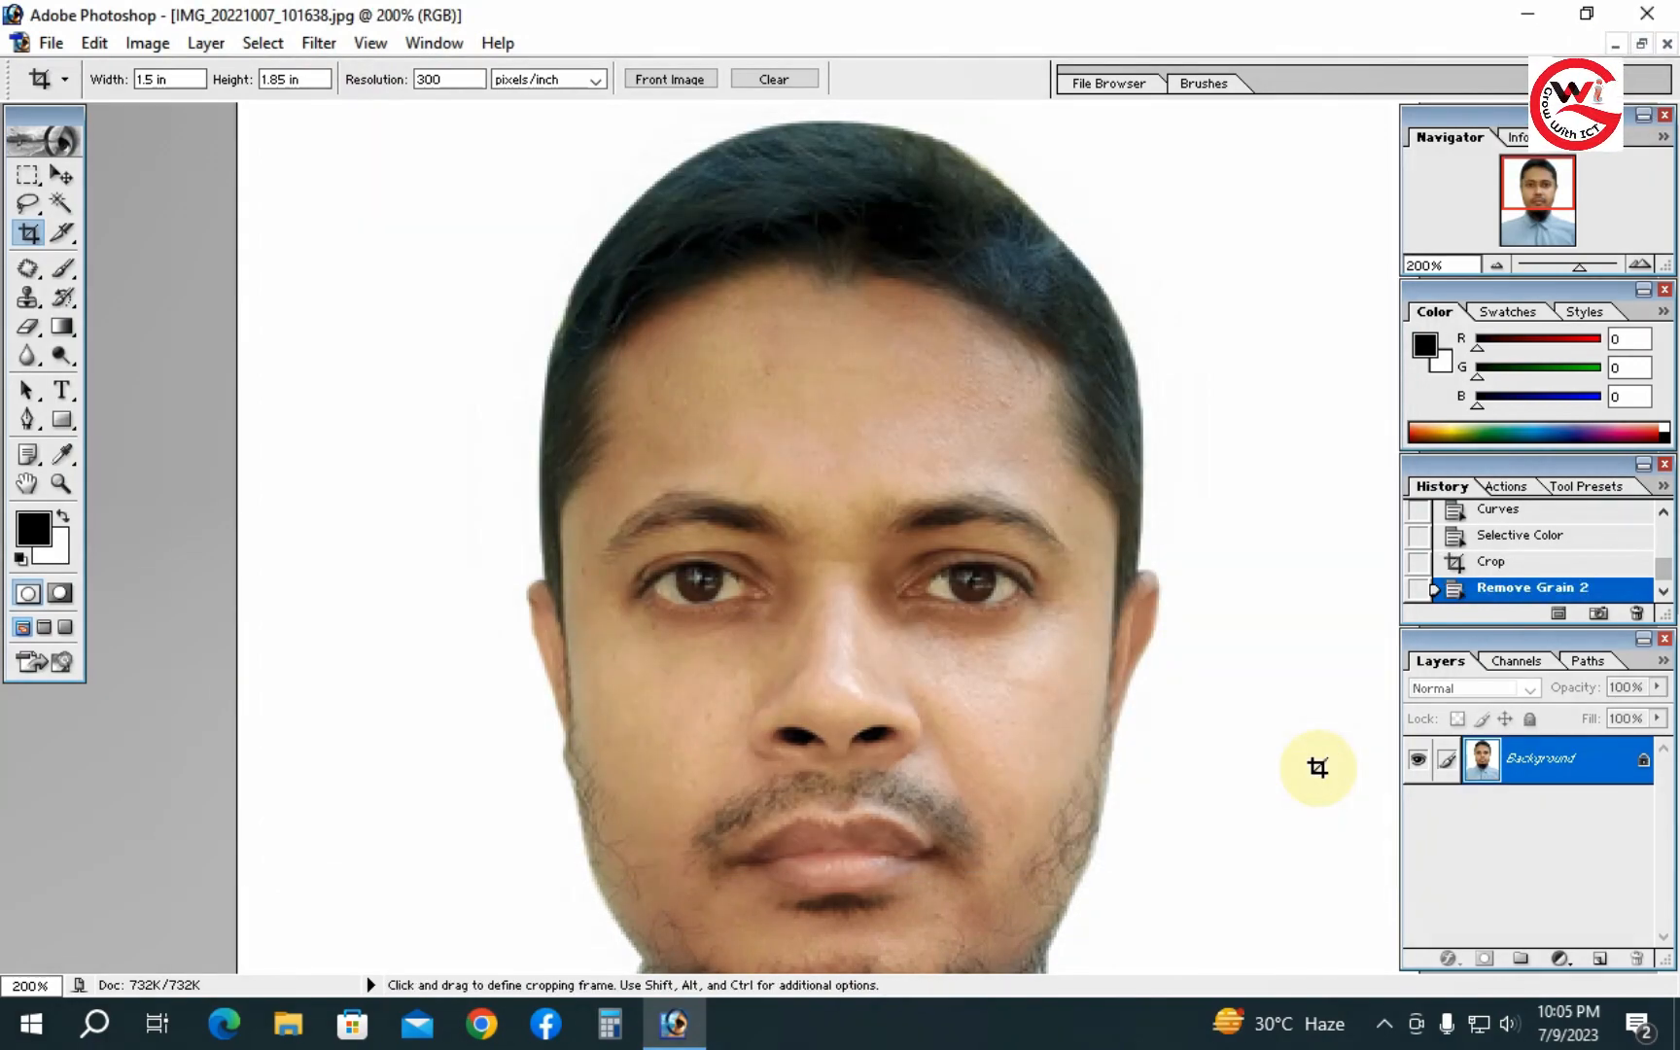
- Zoom in and pan across the forehead and face to inspect the cleaned skin
key("ctrl+minus")
key("ctrl+minus")
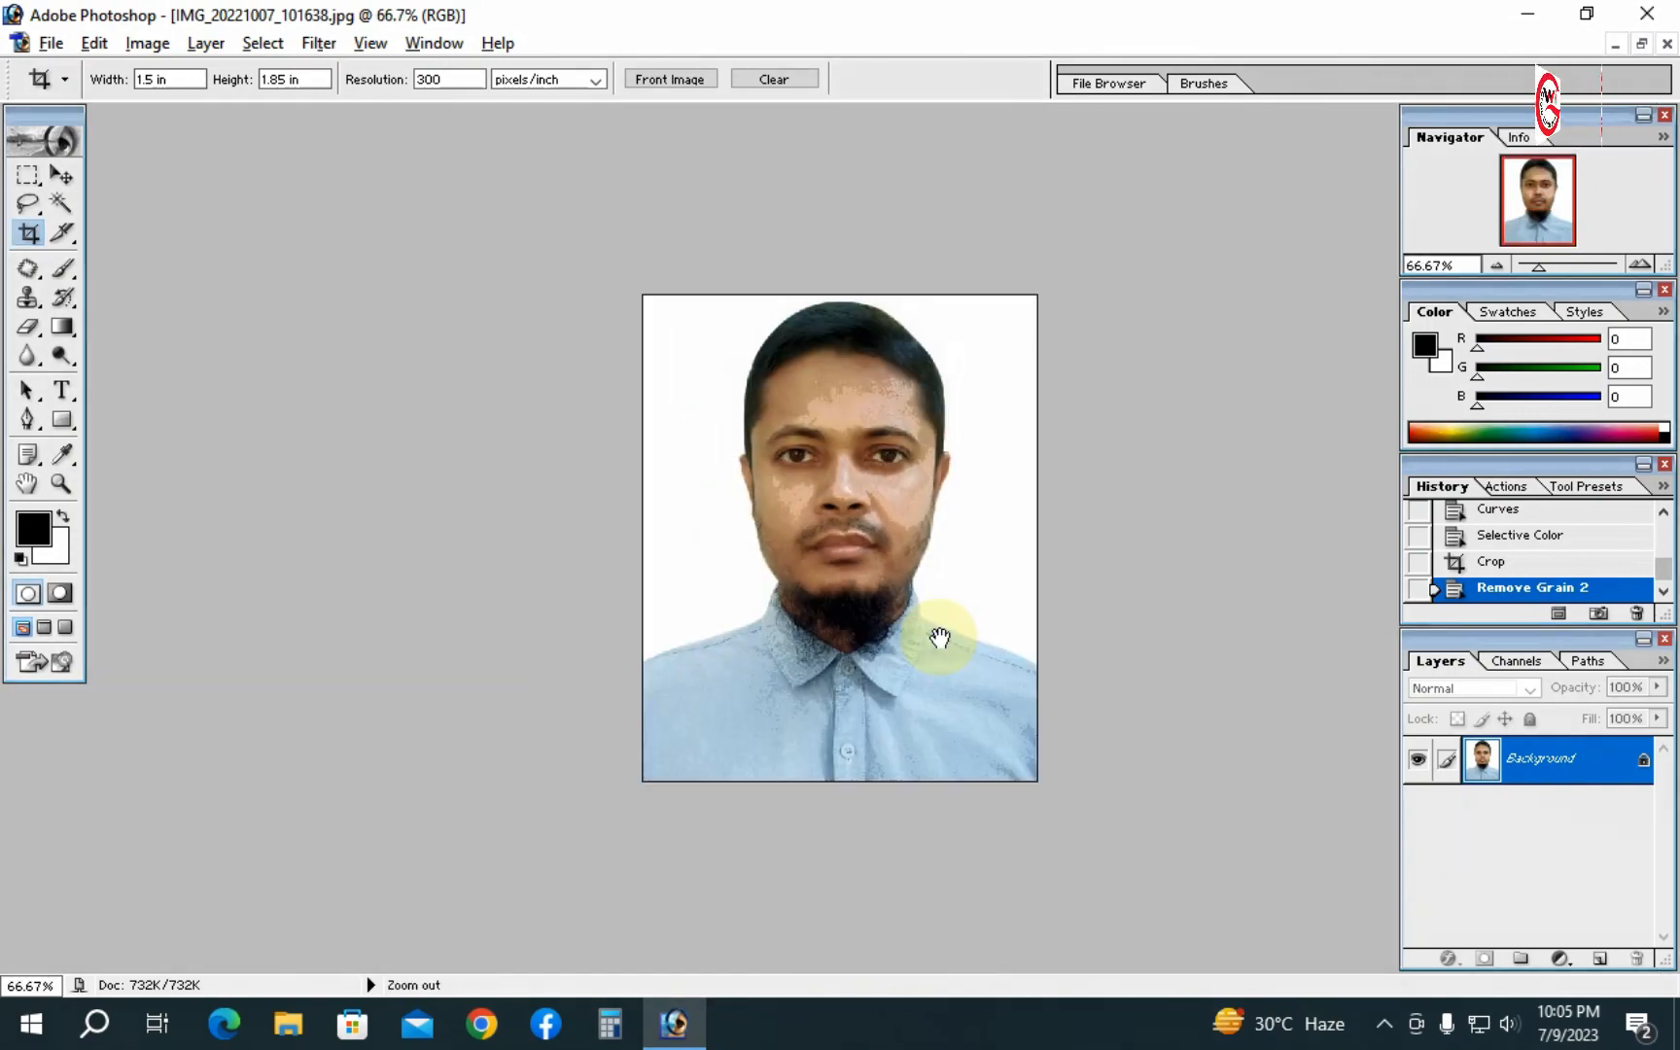
left_click(887, 542, "ctrl")
left_click(886, 542, "ctrl")
left_click_drag(835, 492, 926, 443)
left_click(930, 445, "alt")
left_click(928, 443, "alt")
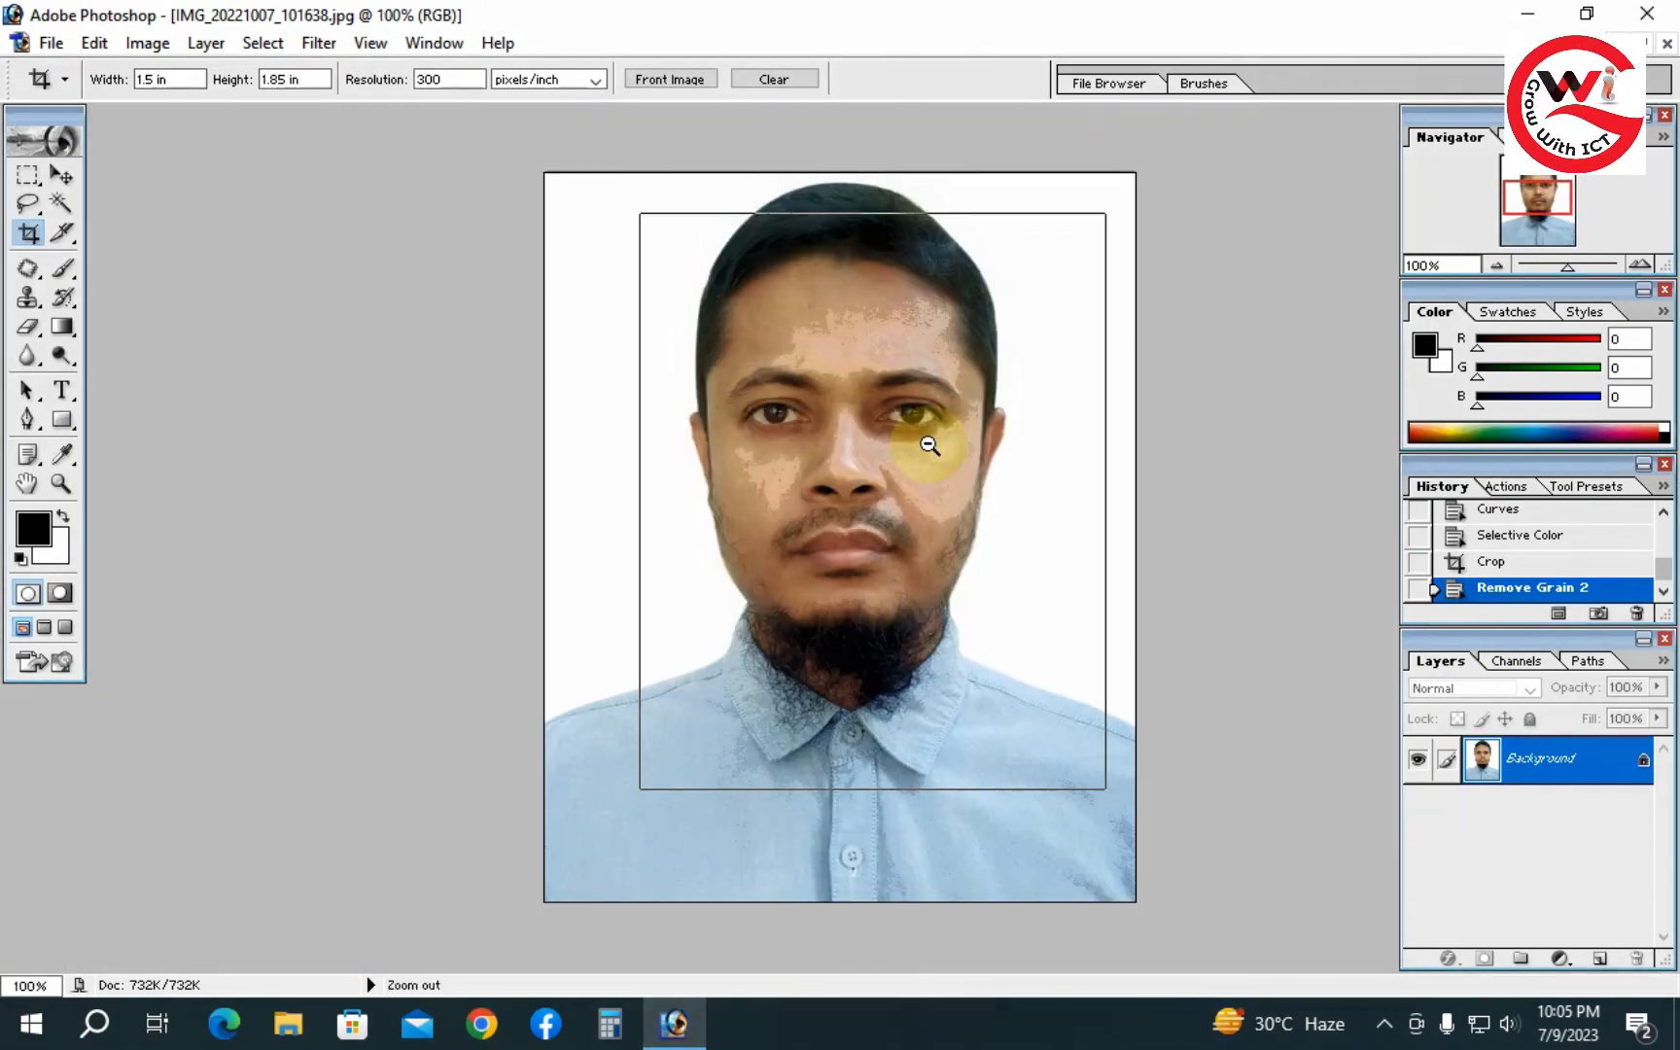
left_click(858, 536, "alt")
left_click(868, 326)
left_click(869, 326)
left_click(868, 326)
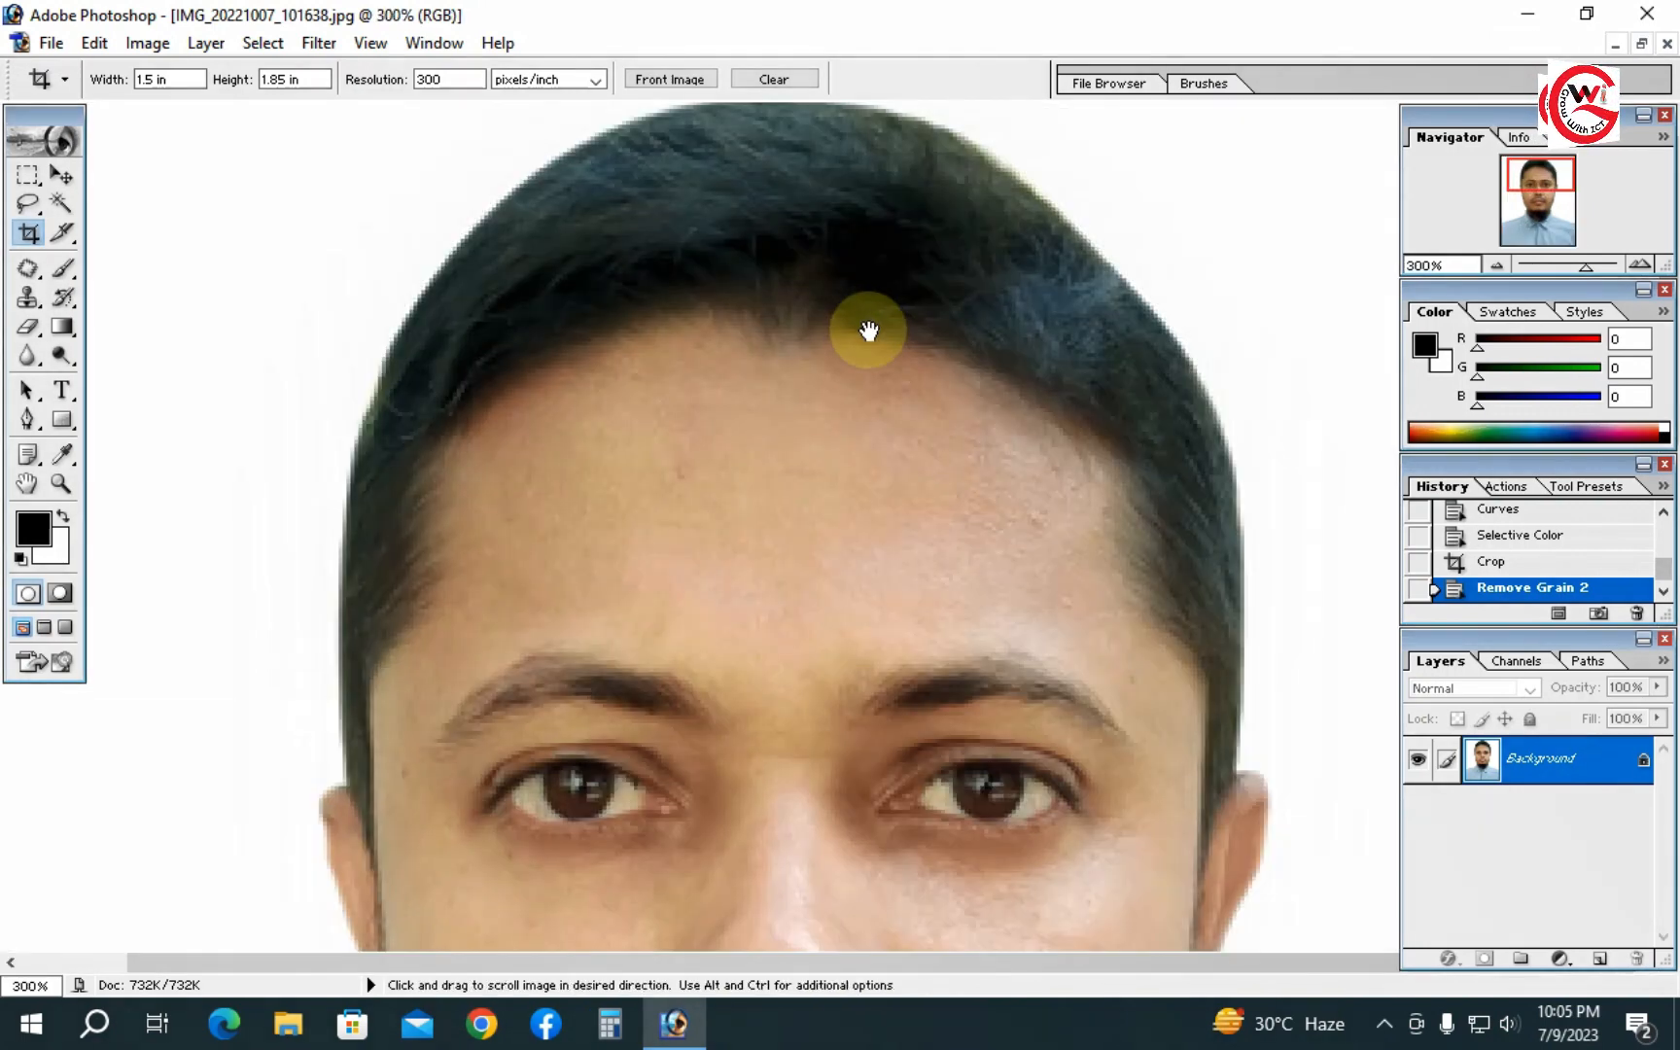
left_click_drag(866, 330, 885, 566)
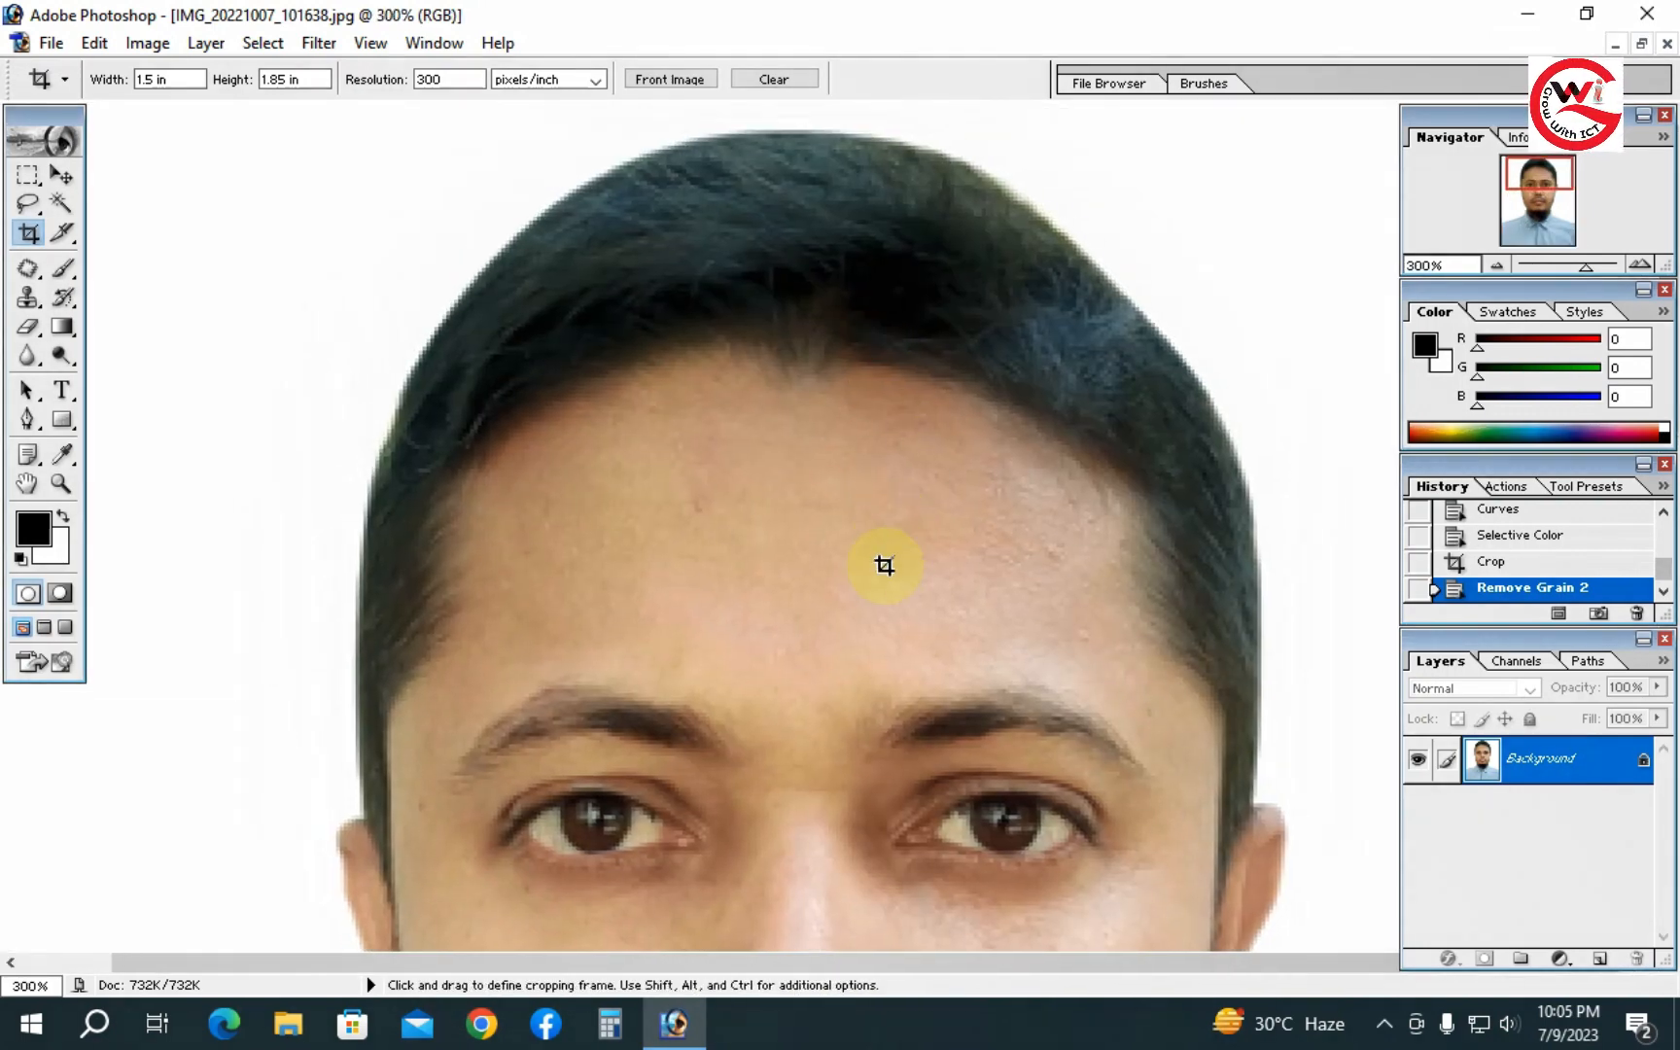
scroll(863, 508, "down", 10)
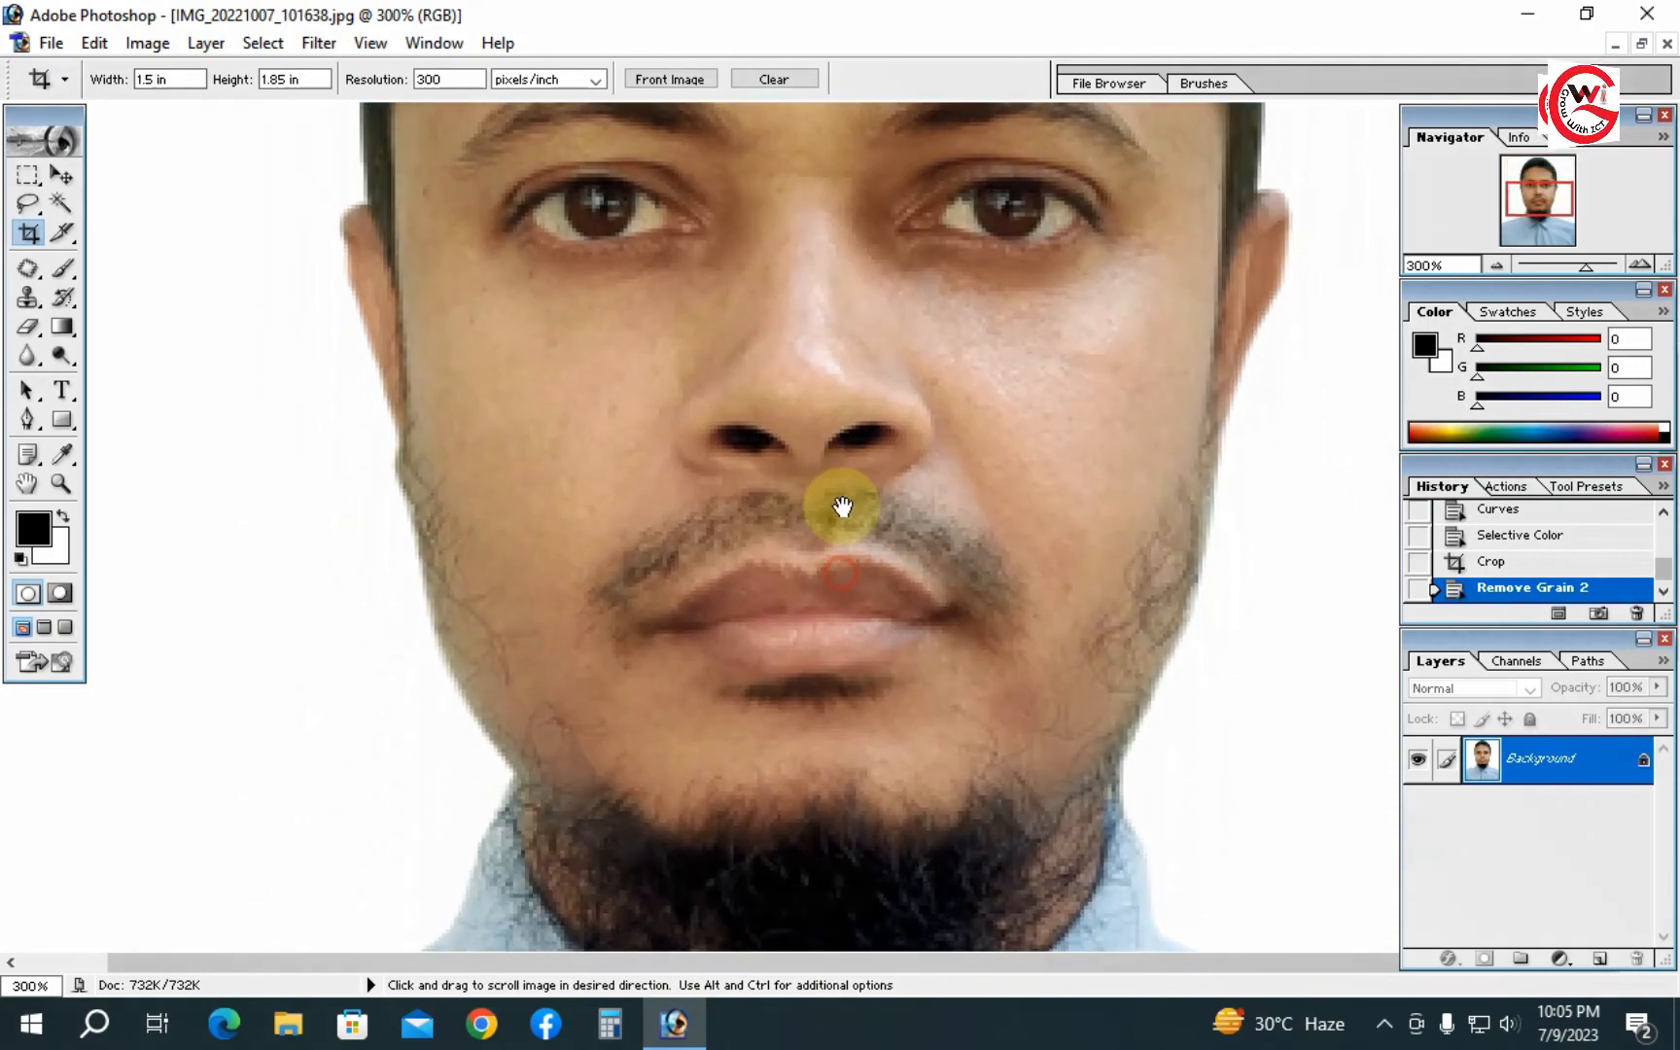
left_click_drag(842, 507, 846, 739)
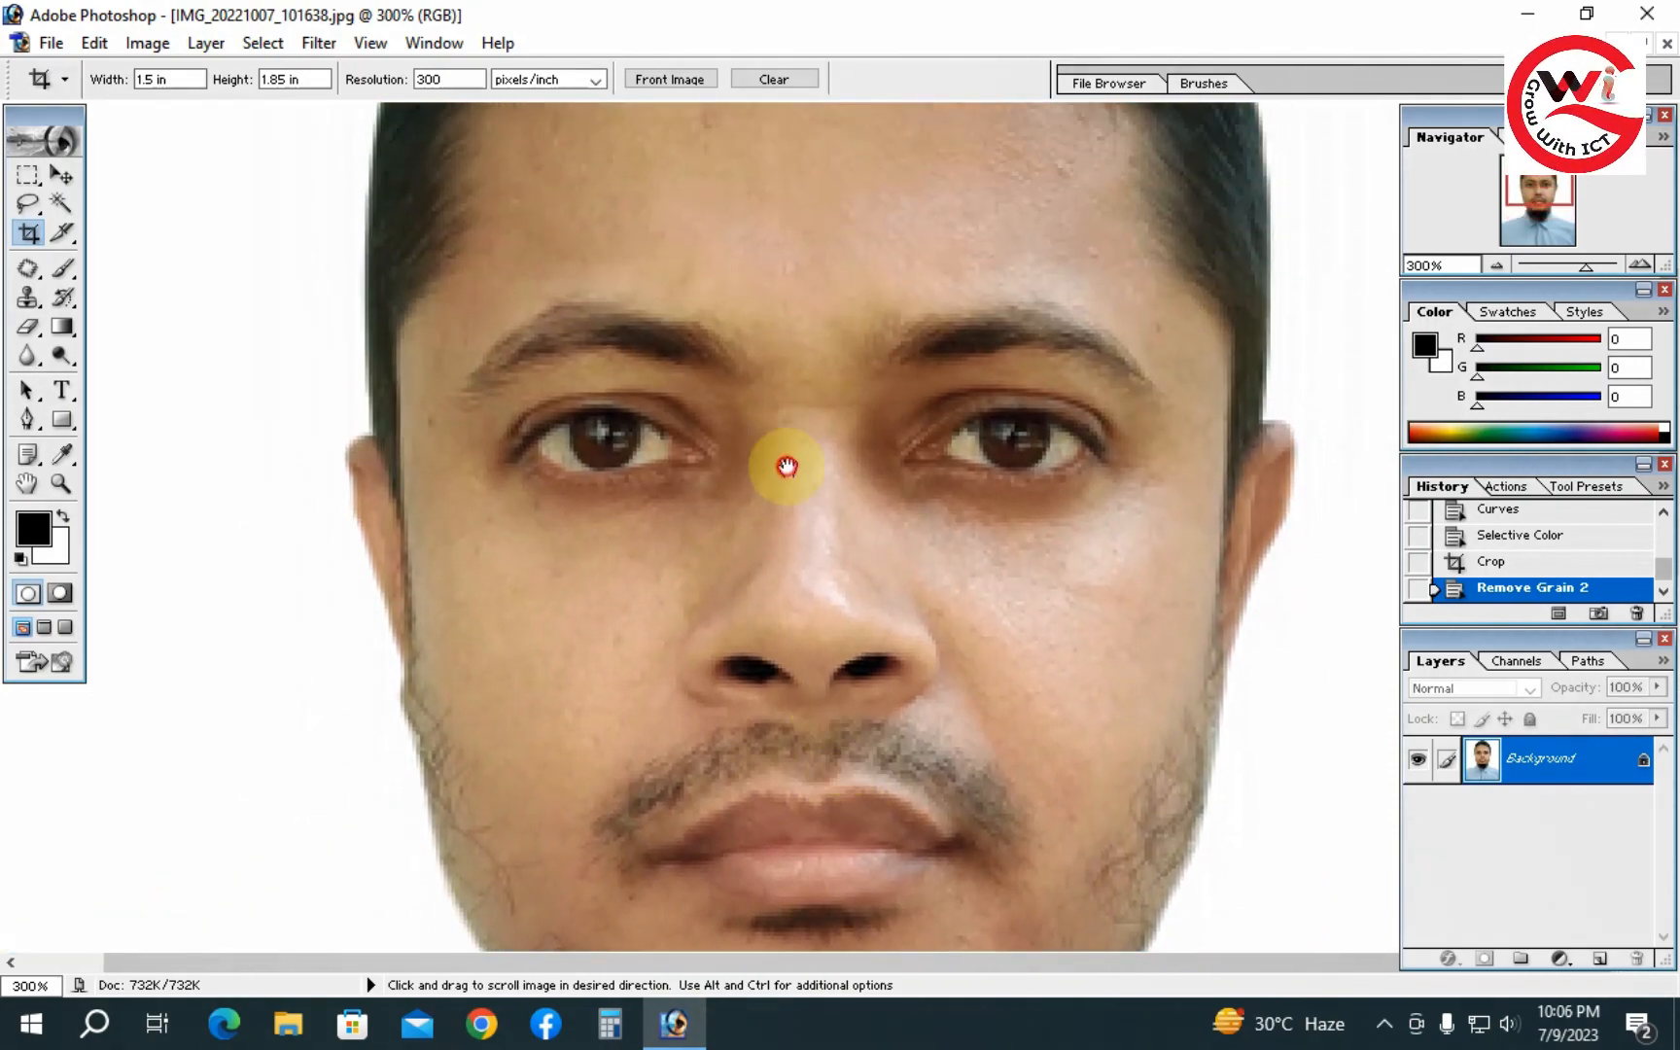
key("super")
left_click(786, 461)
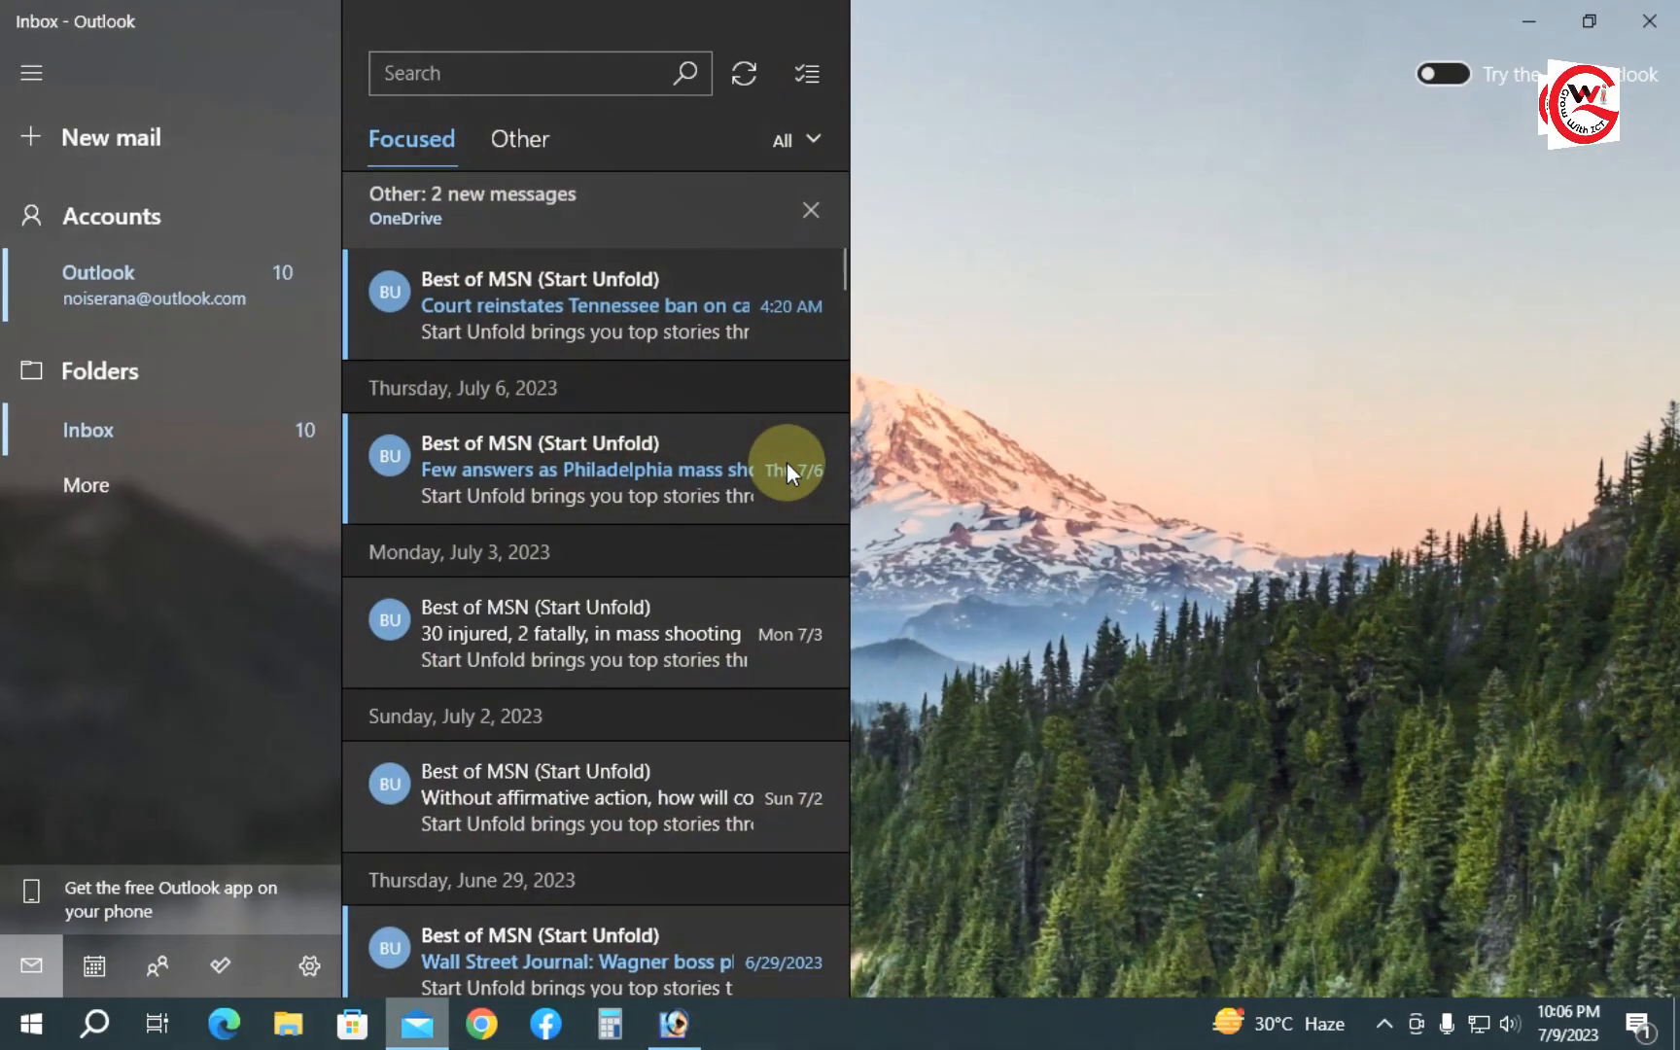
left_click(1647, 24)
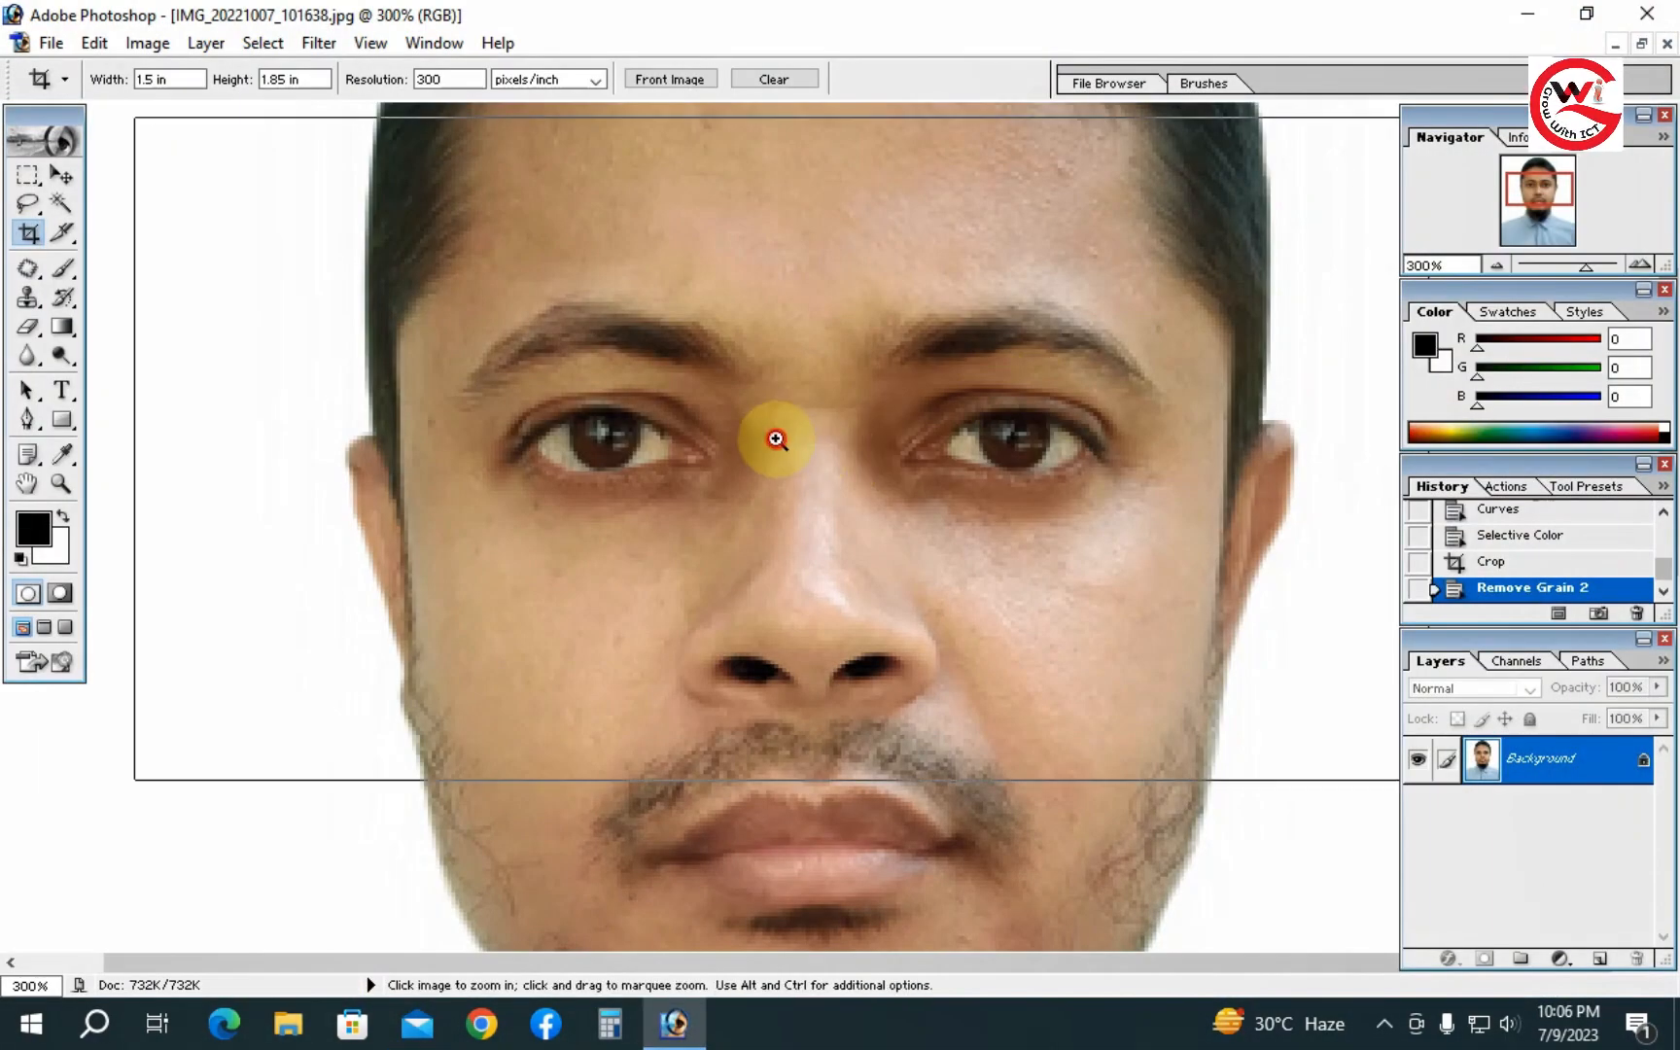
- Zoom in further on the eyes and nose to inspect skin detail
left_click(777, 439, "ctrl")
left_click(777, 440, "ctrl")
left_click_drag(861, 588, 637, 446)
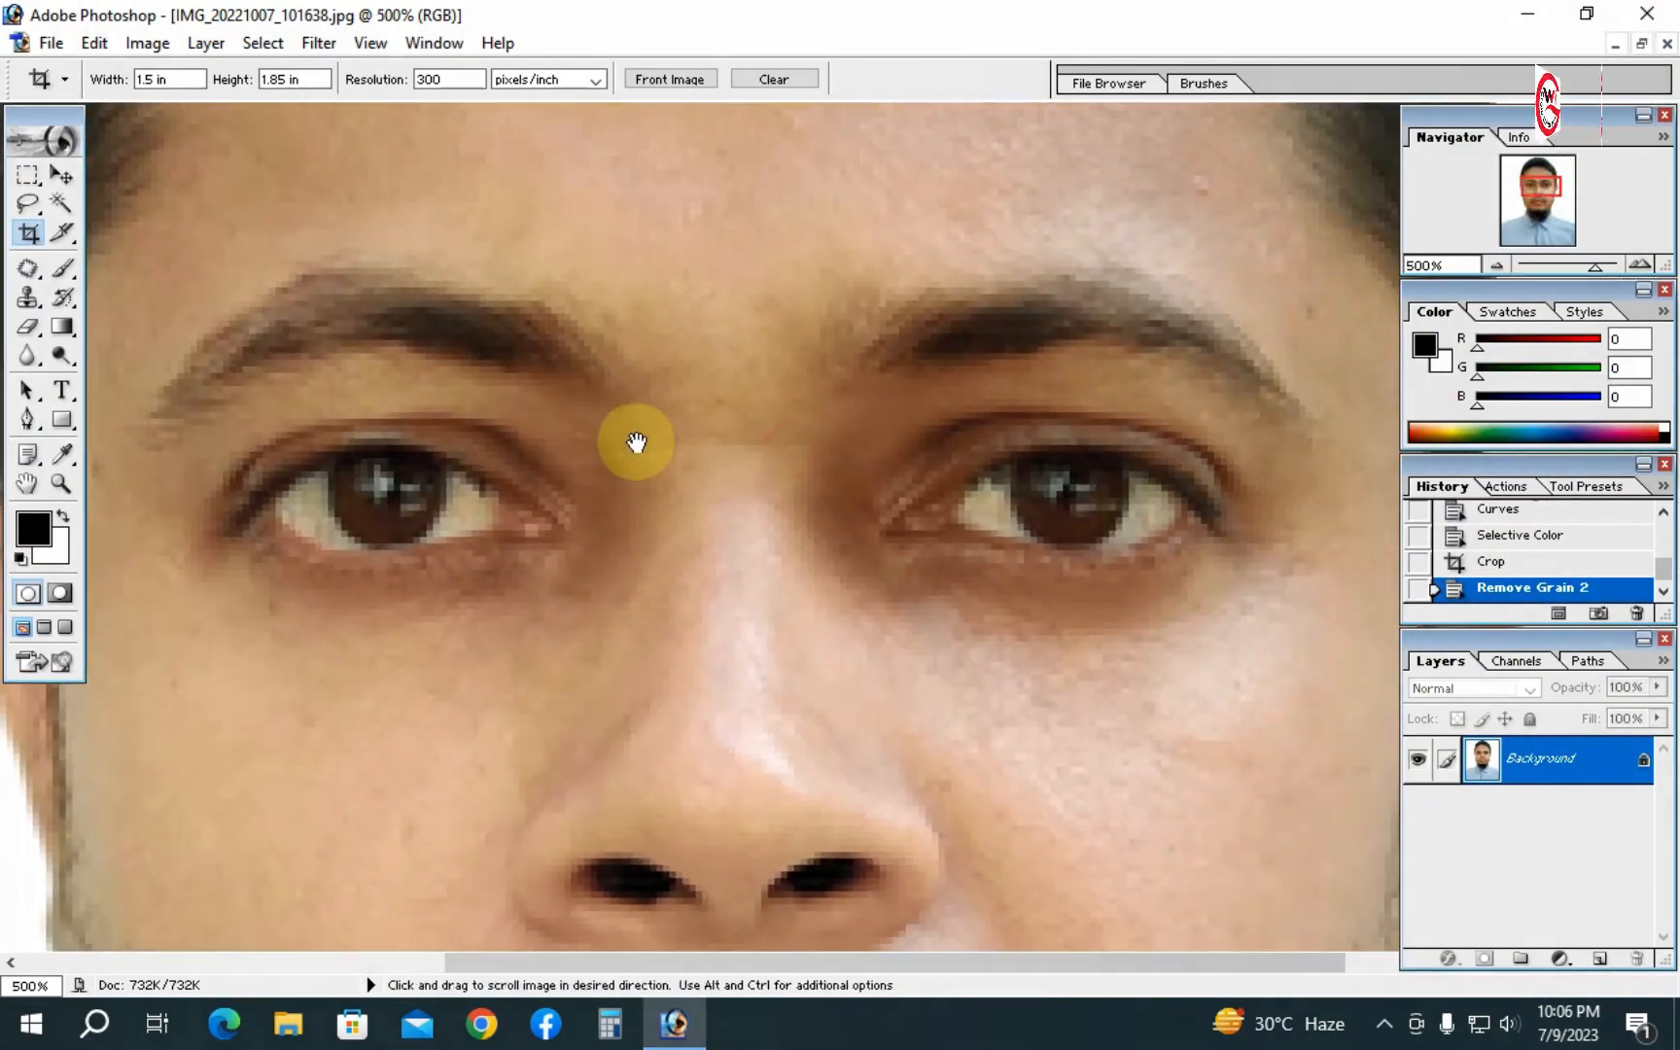
- Darken the hairline at the top of the head with the Burn Tool using a 30 px brush, Midtones range, 50% exposure
left_click_drag(1011, 365, 1019, 655)
left_click(997, 566, "alt")
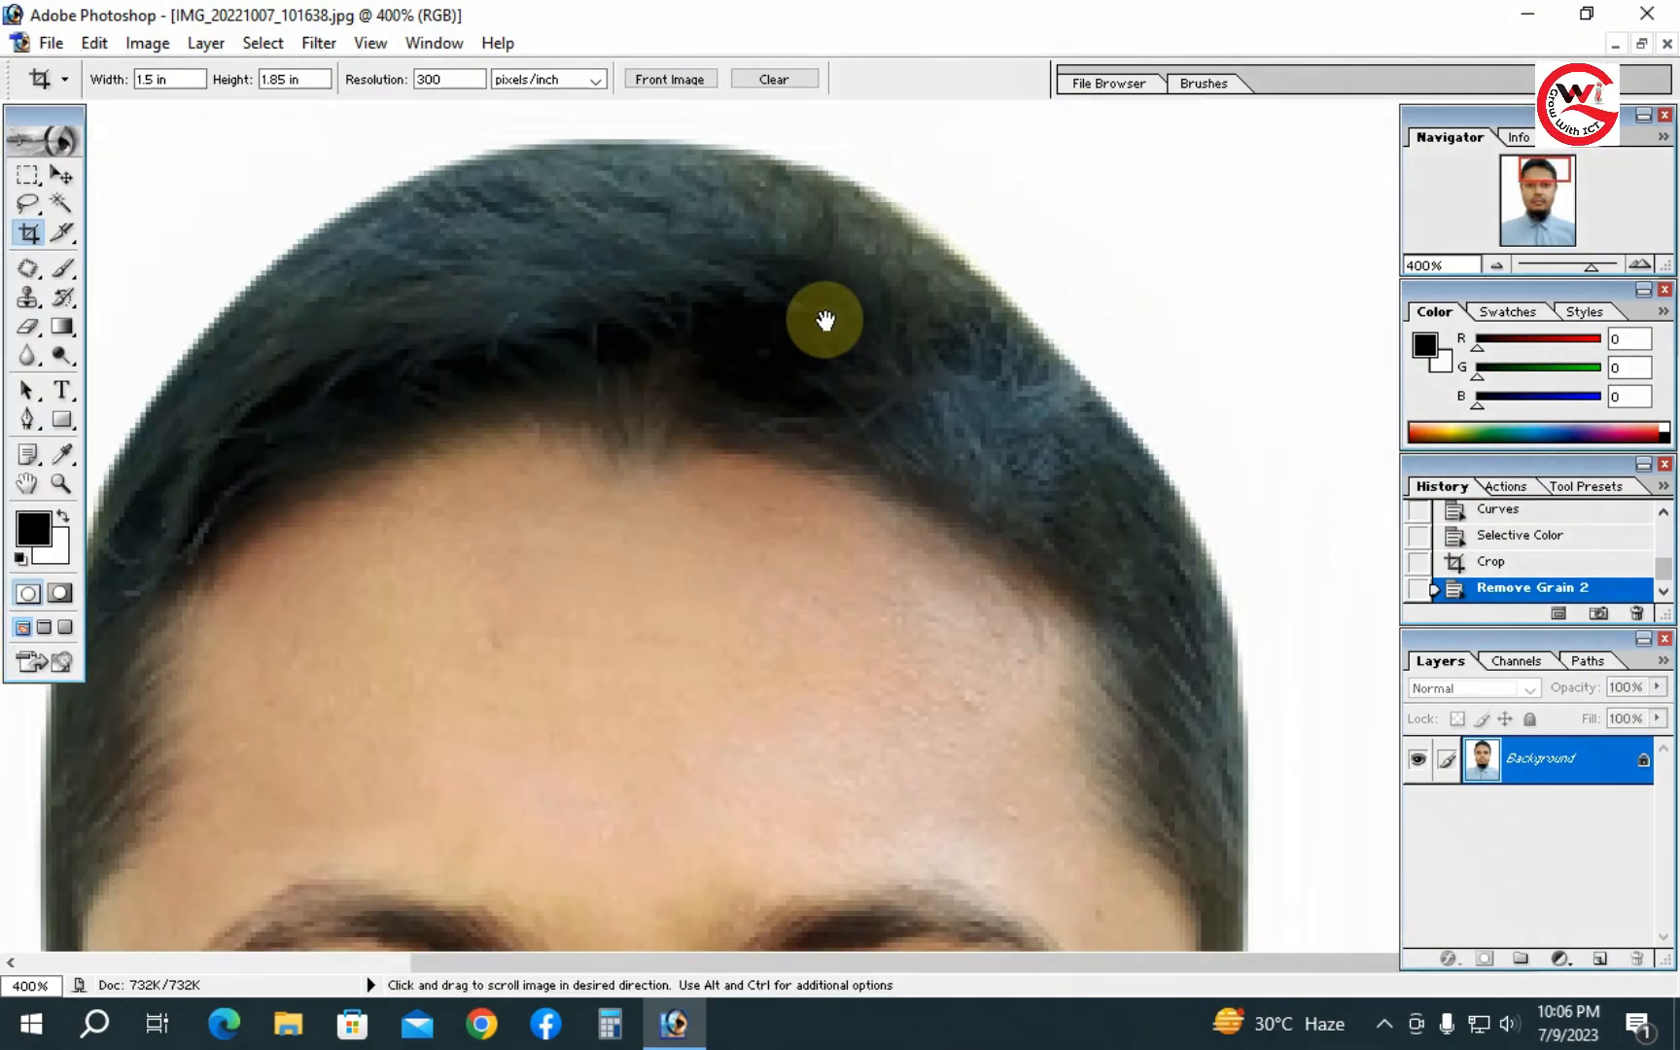
left_click_drag(713, 375, 773, 356)
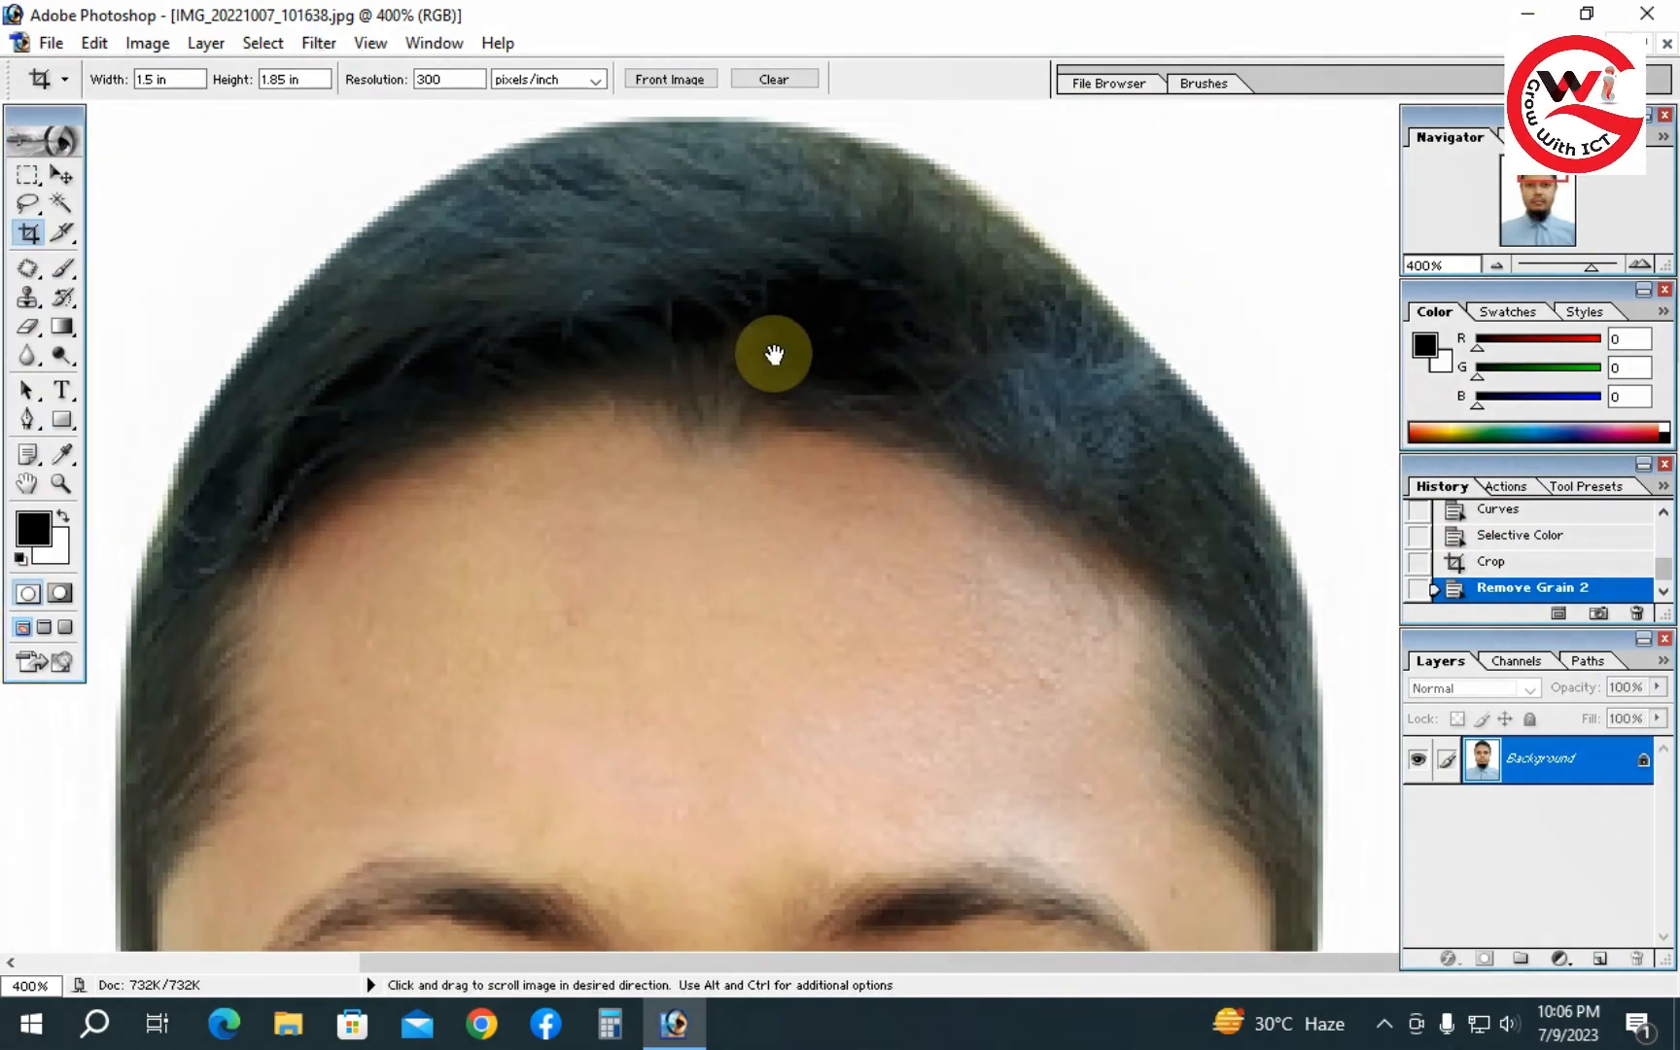
left_click(64, 328)
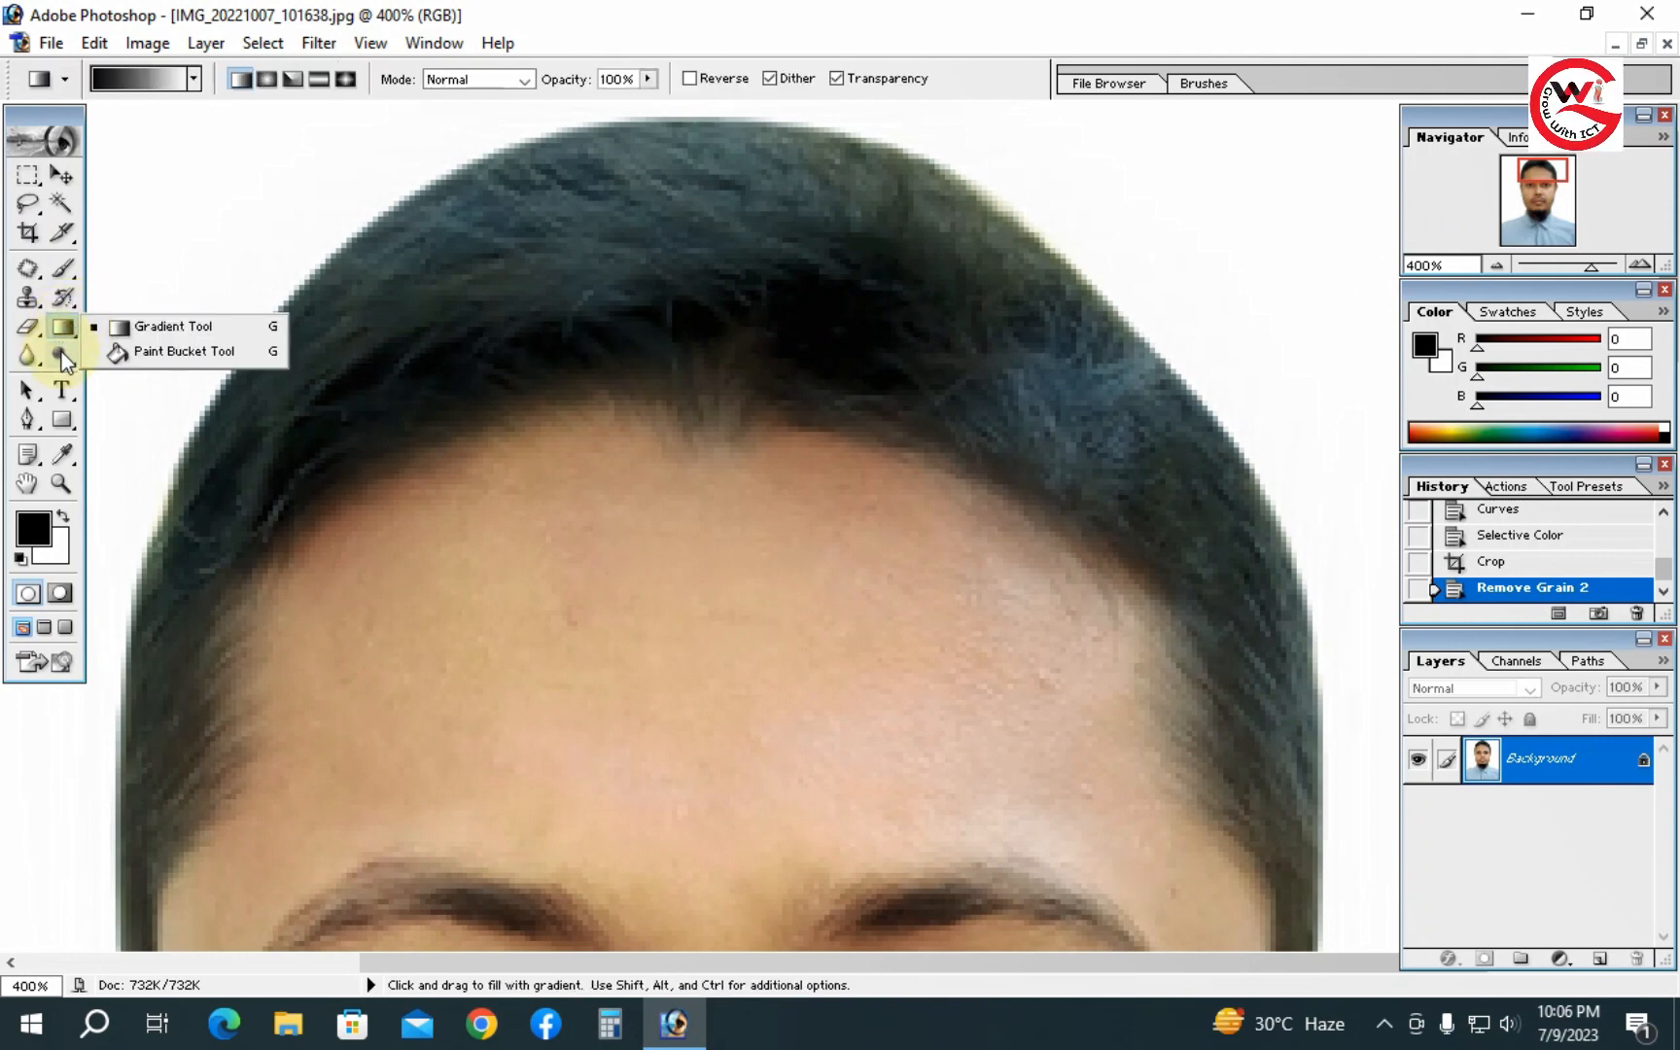
left_click(61, 352)
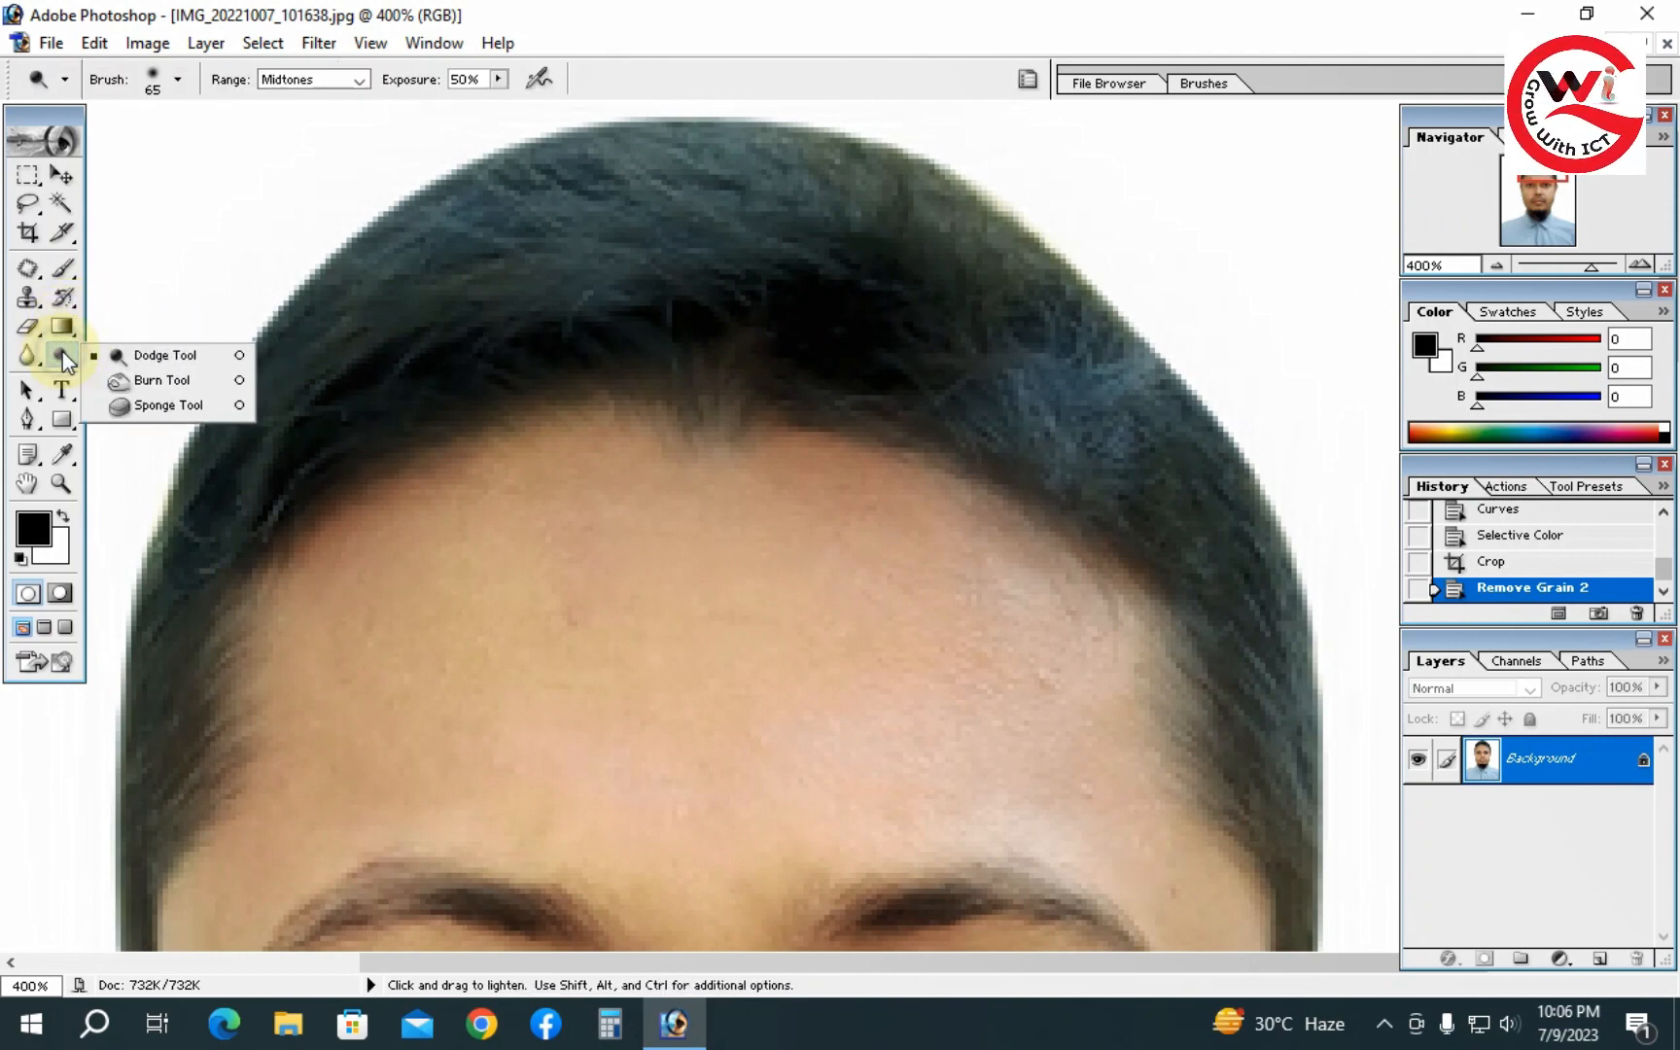
left_click(171, 385)
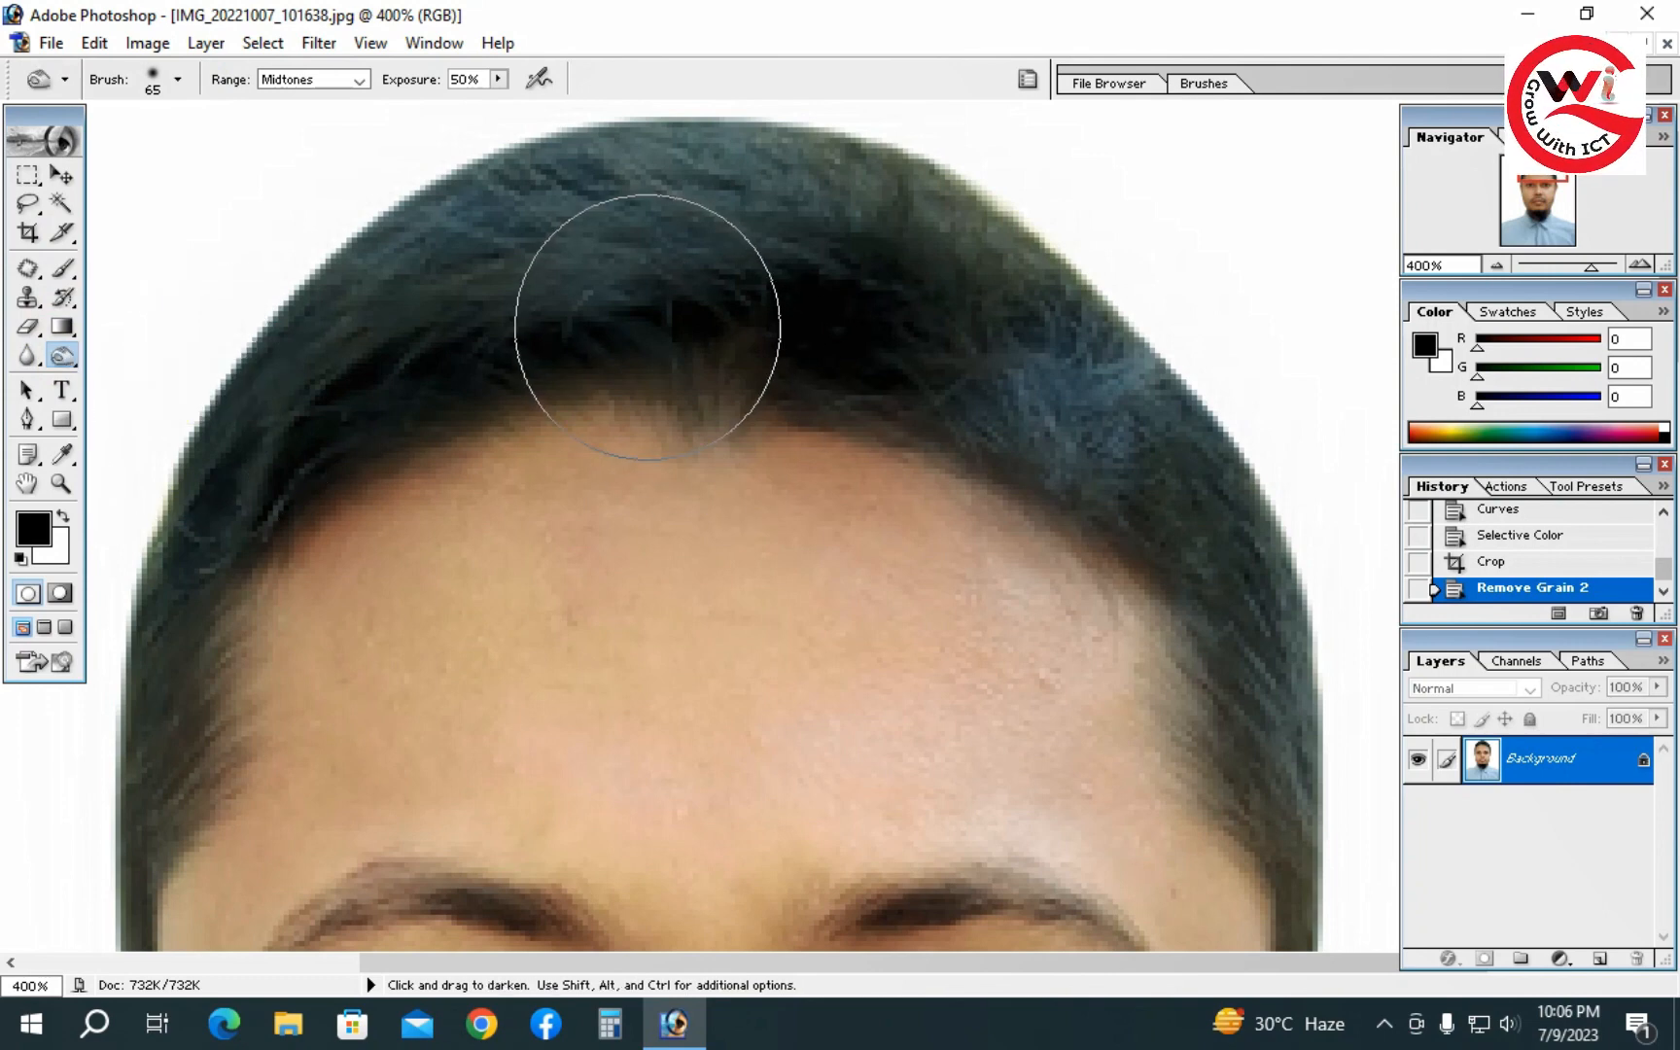
key("bracketleft")
key("bracketleft")
key("bracketleft")
key("bracketleft")
key("bracketleft")
key("bracketleft")
key("bracketleft")
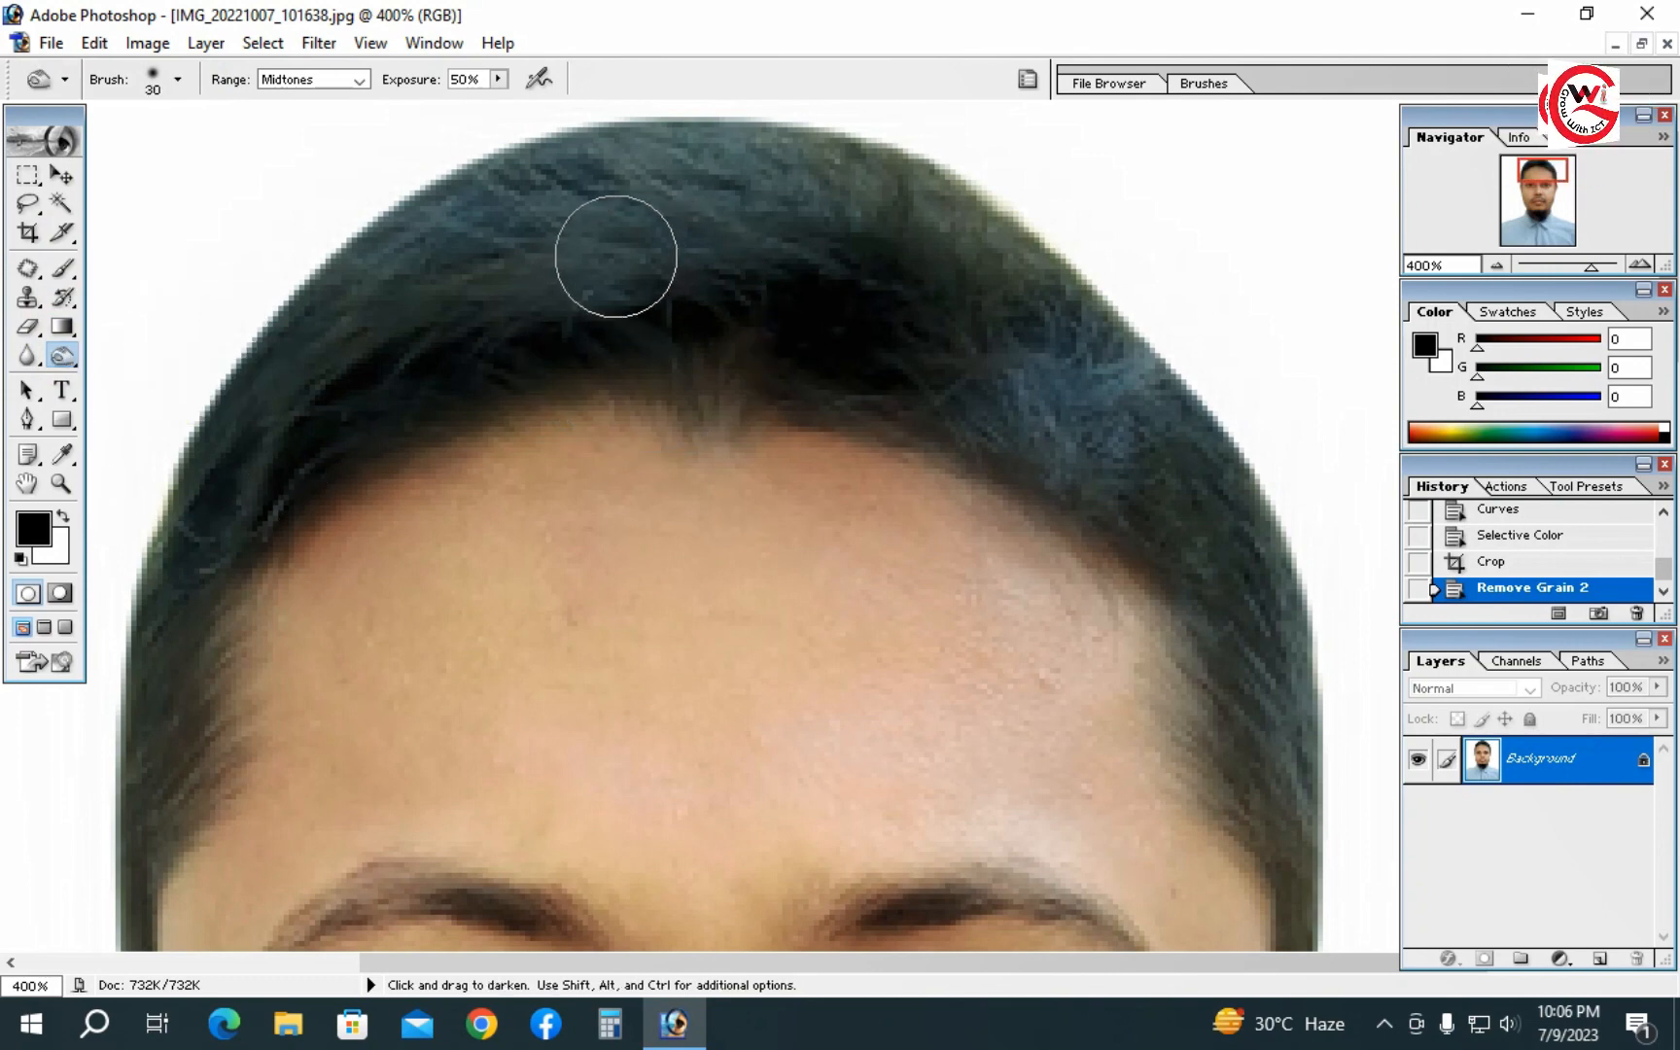
mouse_move(554, 200)
left_mouse_down()
mouse_move(853, 188)
mouse_move(814, 180)
left_mouse_up()
mouse_move(615, 163)
left_mouse_down()
mouse_move(465, 213)
mouse_move(375, 270)
mouse_move(301, 349)
mouse_move(214, 539)
left_mouse_up()
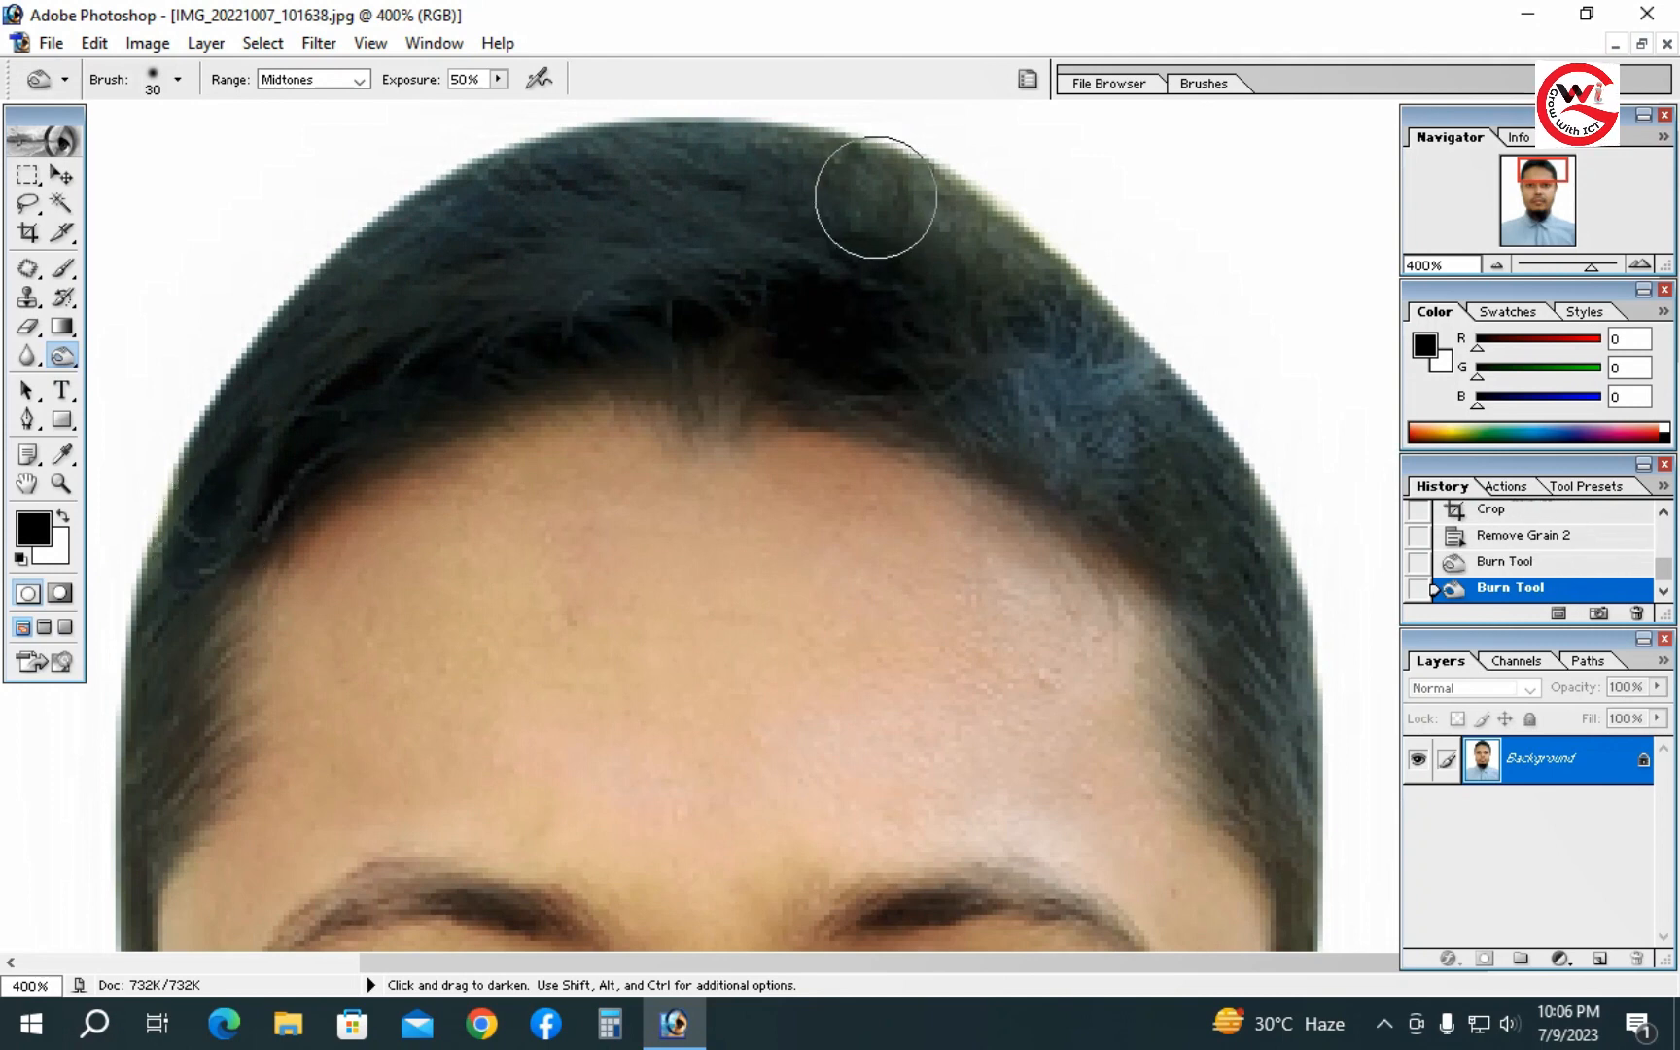
mouse_move(870, 187)
left_mouse_down()
mouse_move(952, 252)
mouse_move(1142, 436)
mouse_move(1069, 441)
mouse_move(982, 378)
mouse_move(1113, 455)
mouse_move(1050, 296)
mouse_move(917, 209)
mouse_move(1040, 286)
mouse_move(1164, 408)
mouse_move(1200, 517)
mouse_move(1050, 360)
left_mouse_up()
- Burn along the left eyebrow with a 10 px brush to darken it
left_click(862, 499, "alt")
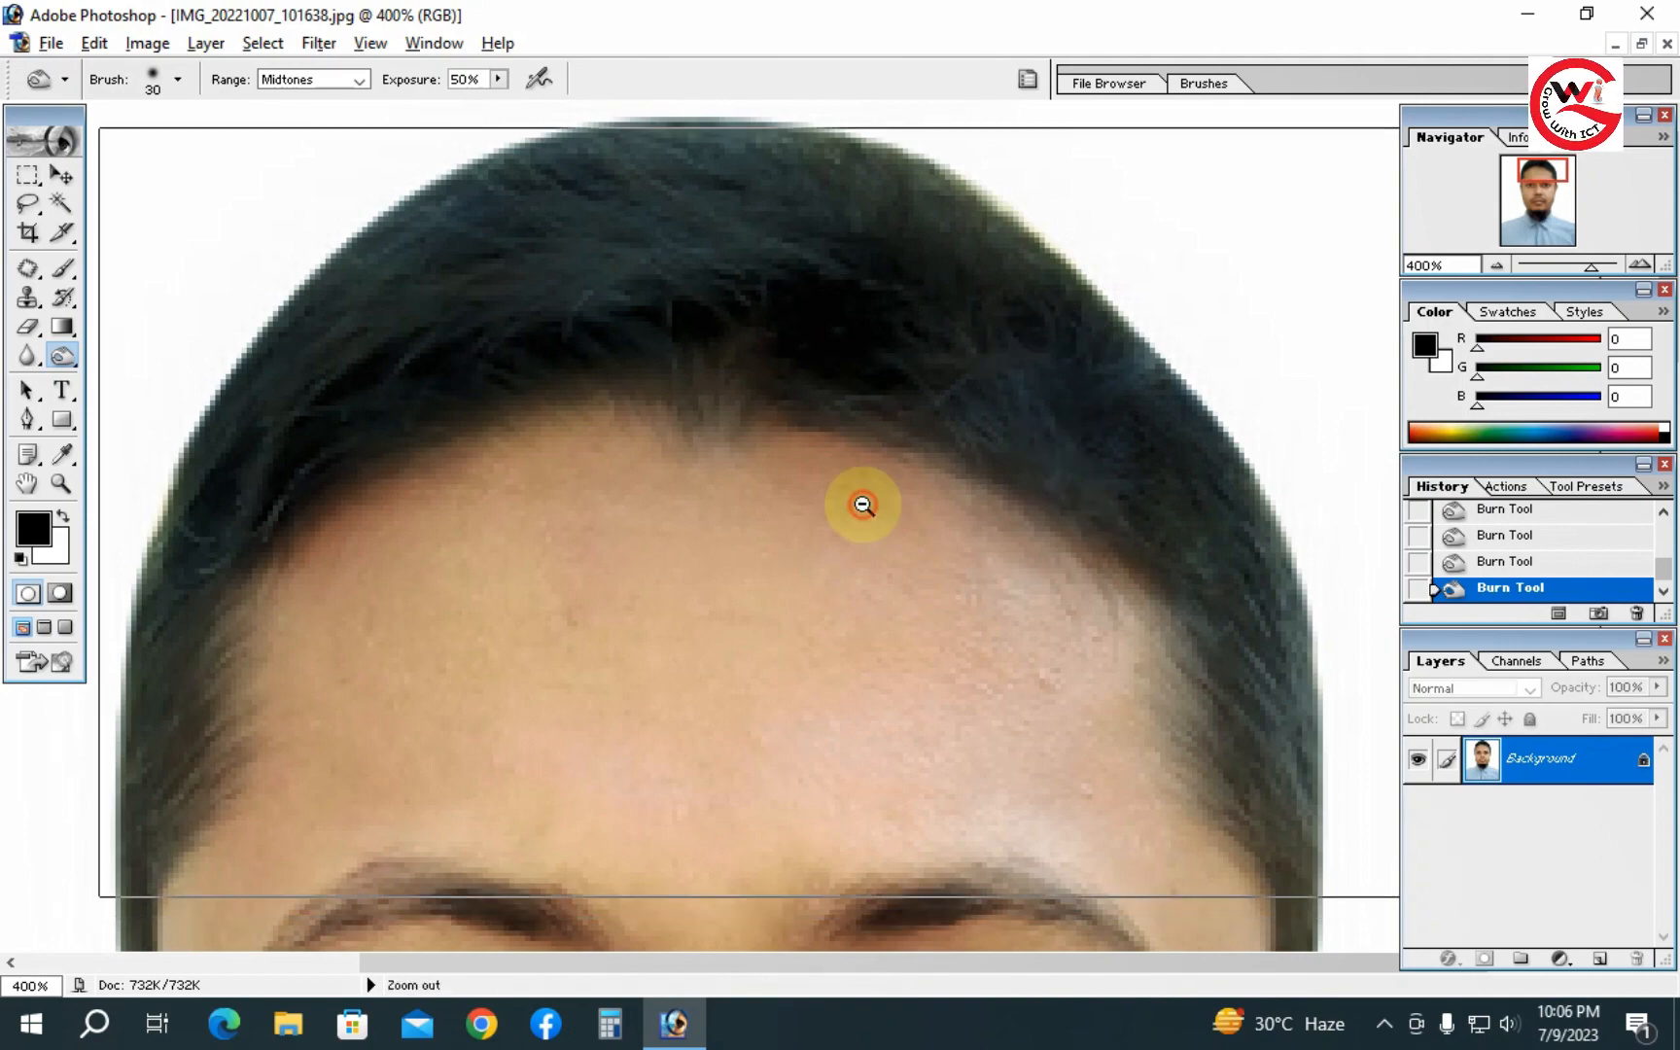
left_click(904, 464, "alt")
left_click(913, 423, "alt")
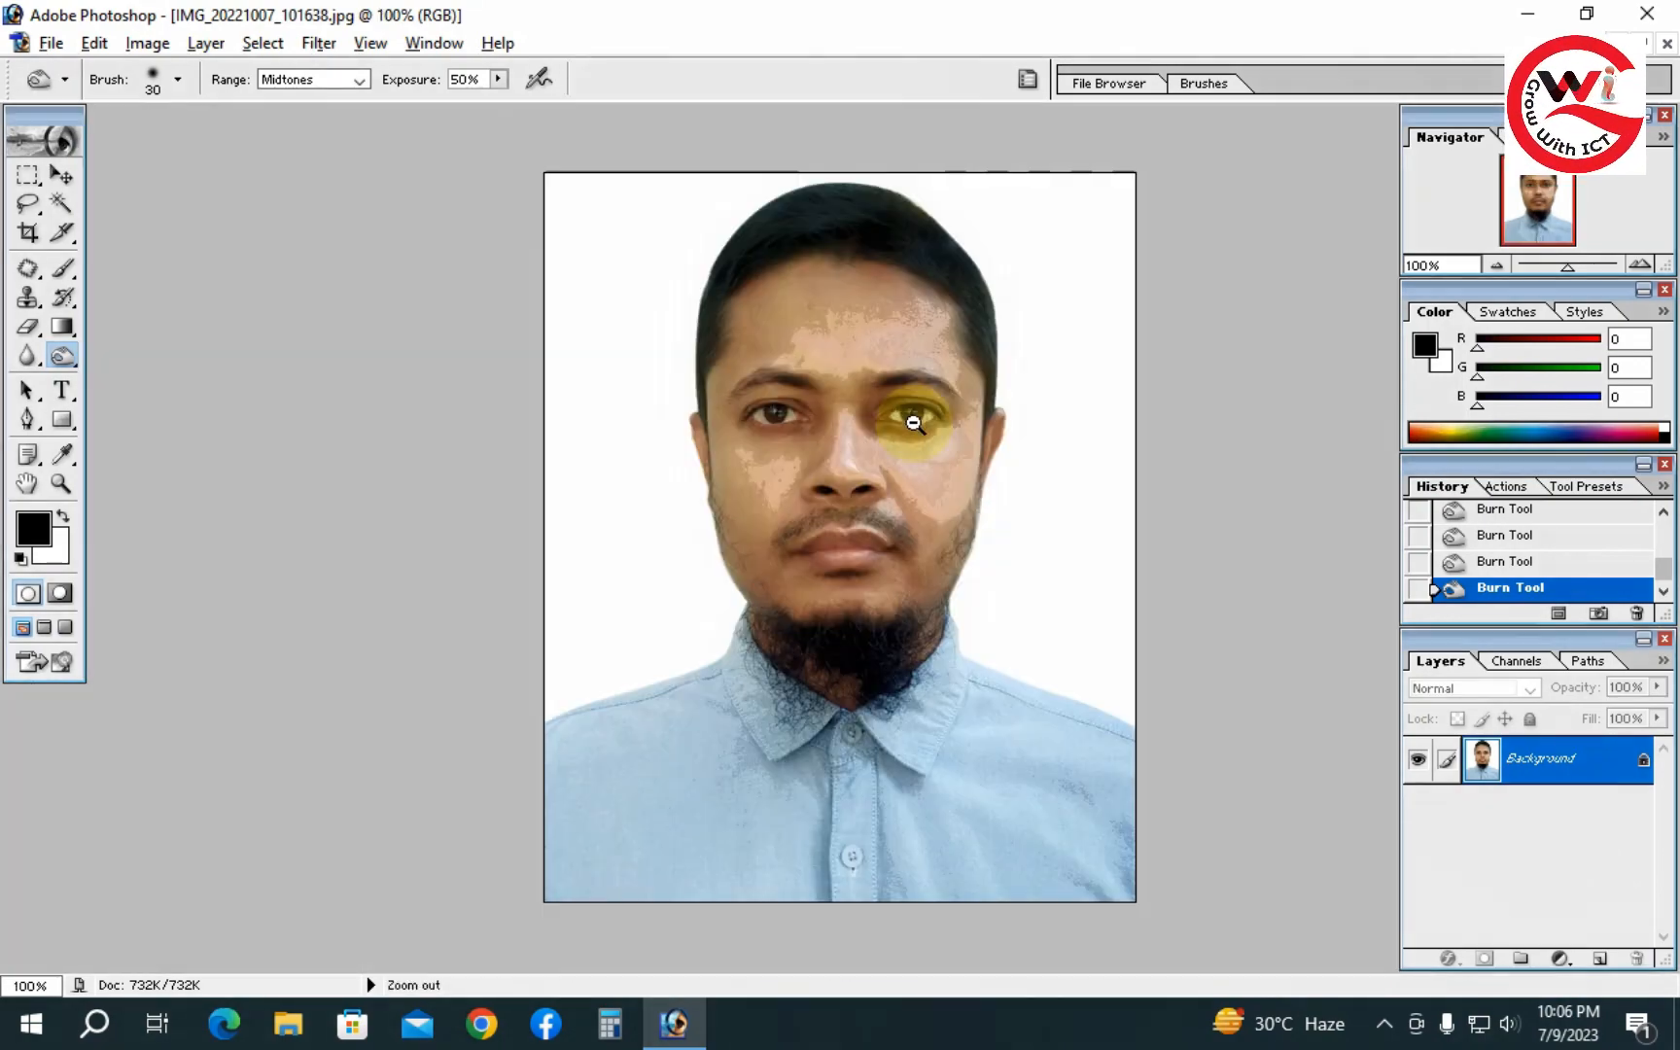
left_click(904, 356)
left_click(901, 356)
left_click_drag(919, 616, 953, 386)
left_click(953, 386)
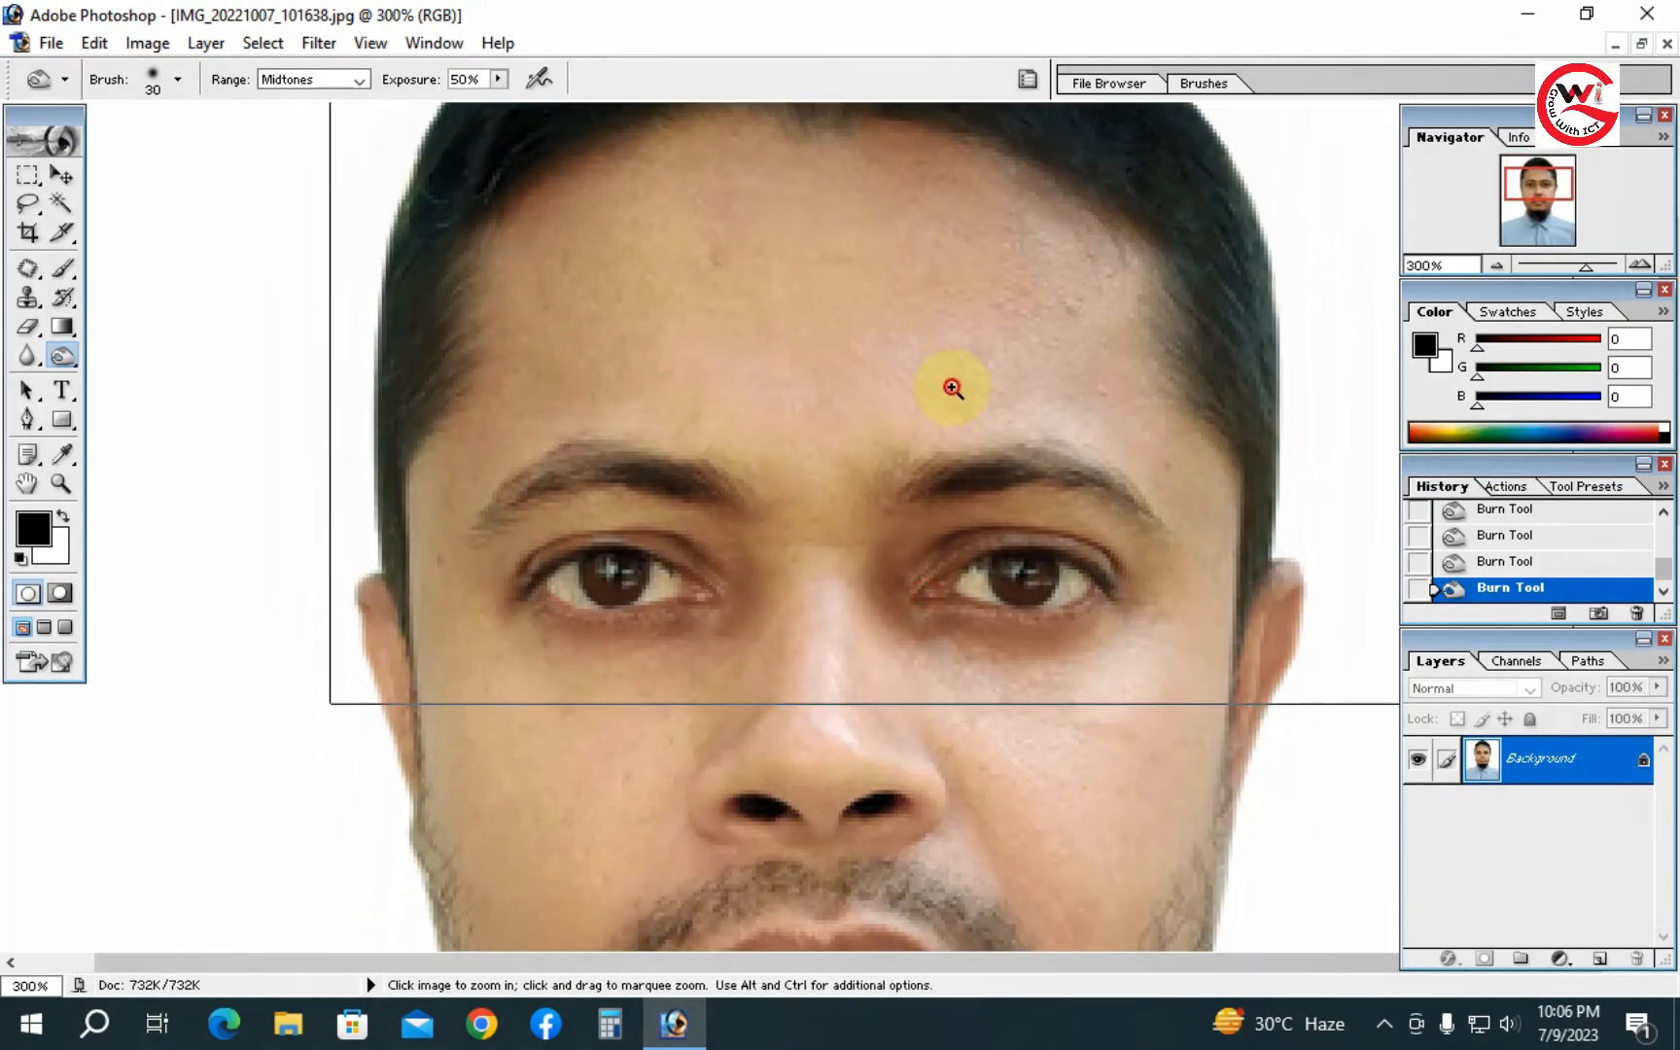
left_click_drag(945, 551, 1235, 254)
left_click(928, 385)
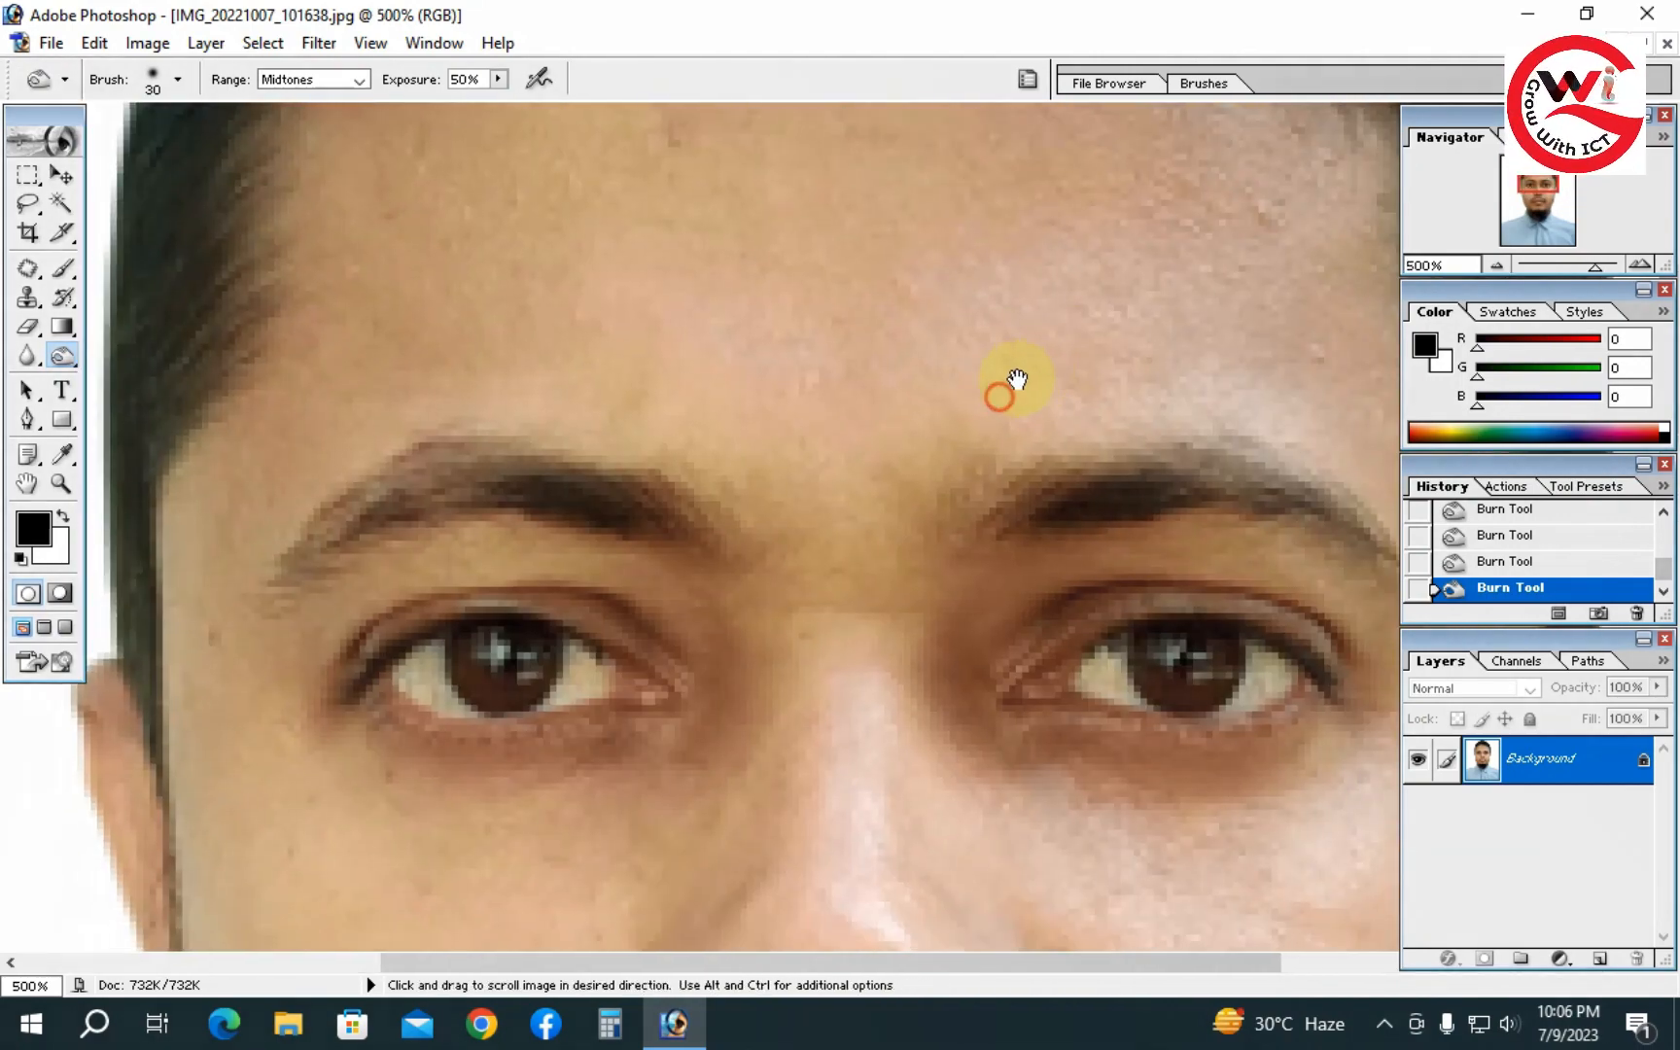
key("bracketleft")
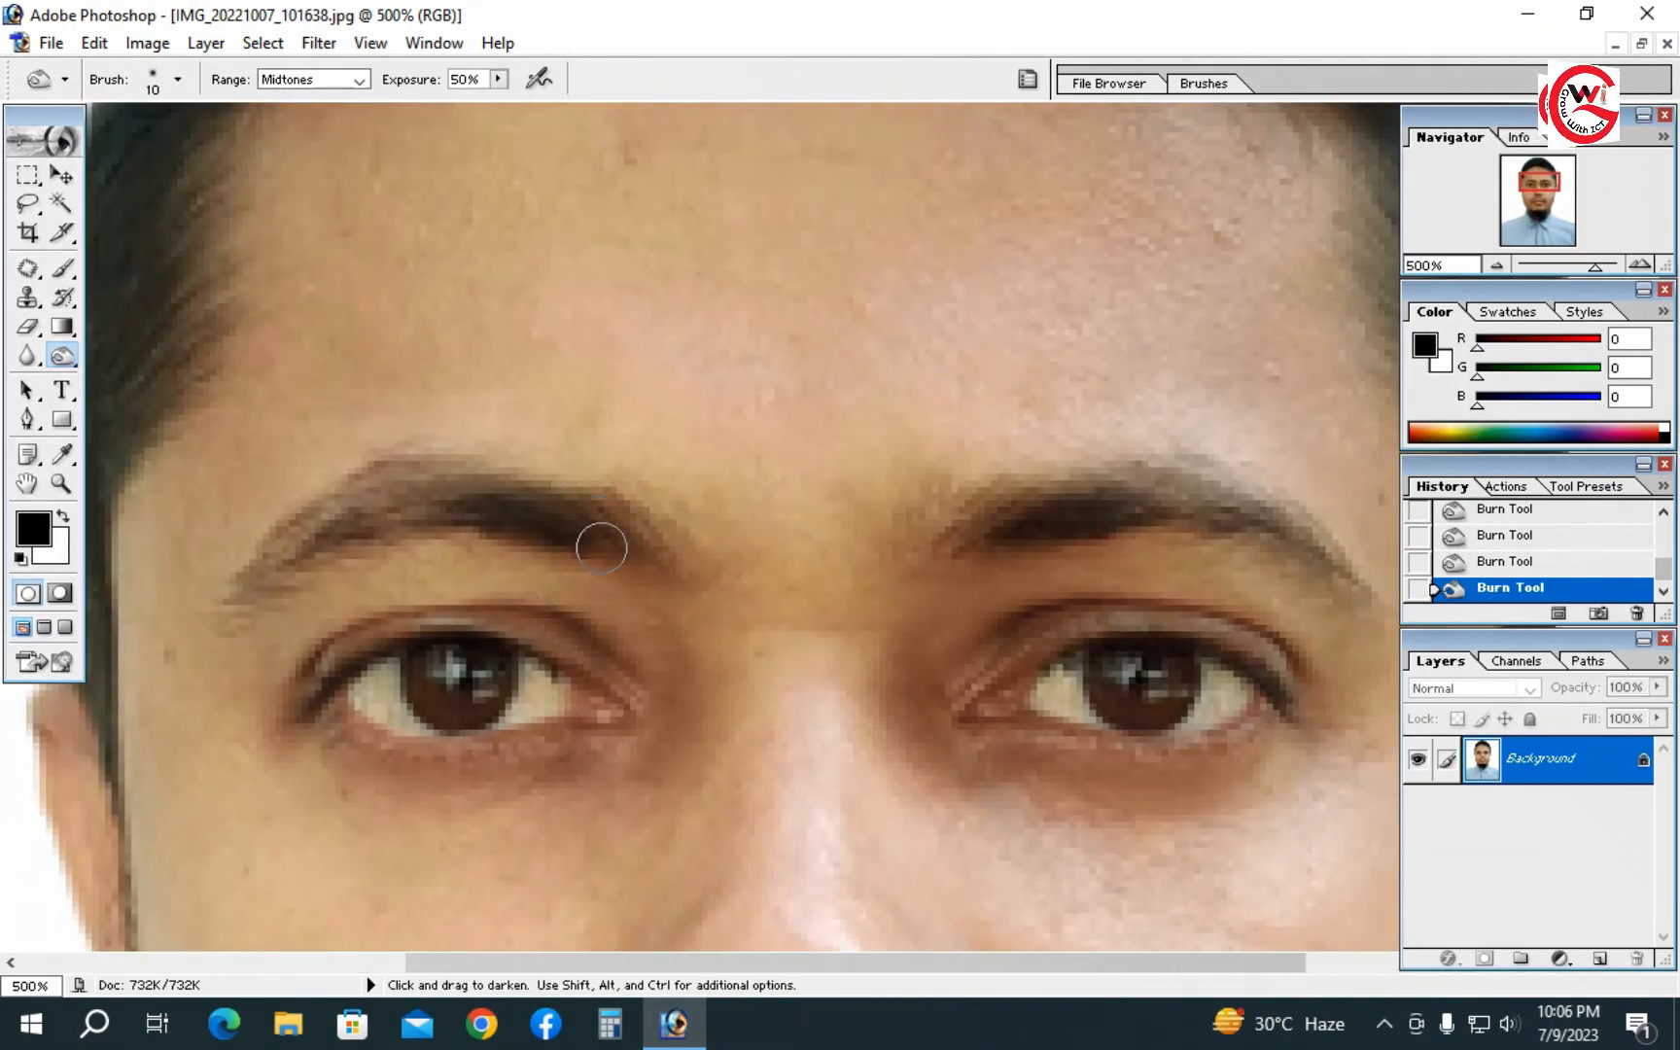
mouse_move(475, 503)
left_mouse_down()
mouse_move(396, 507)
mouse_move(277, 549)
left_mouse_up()
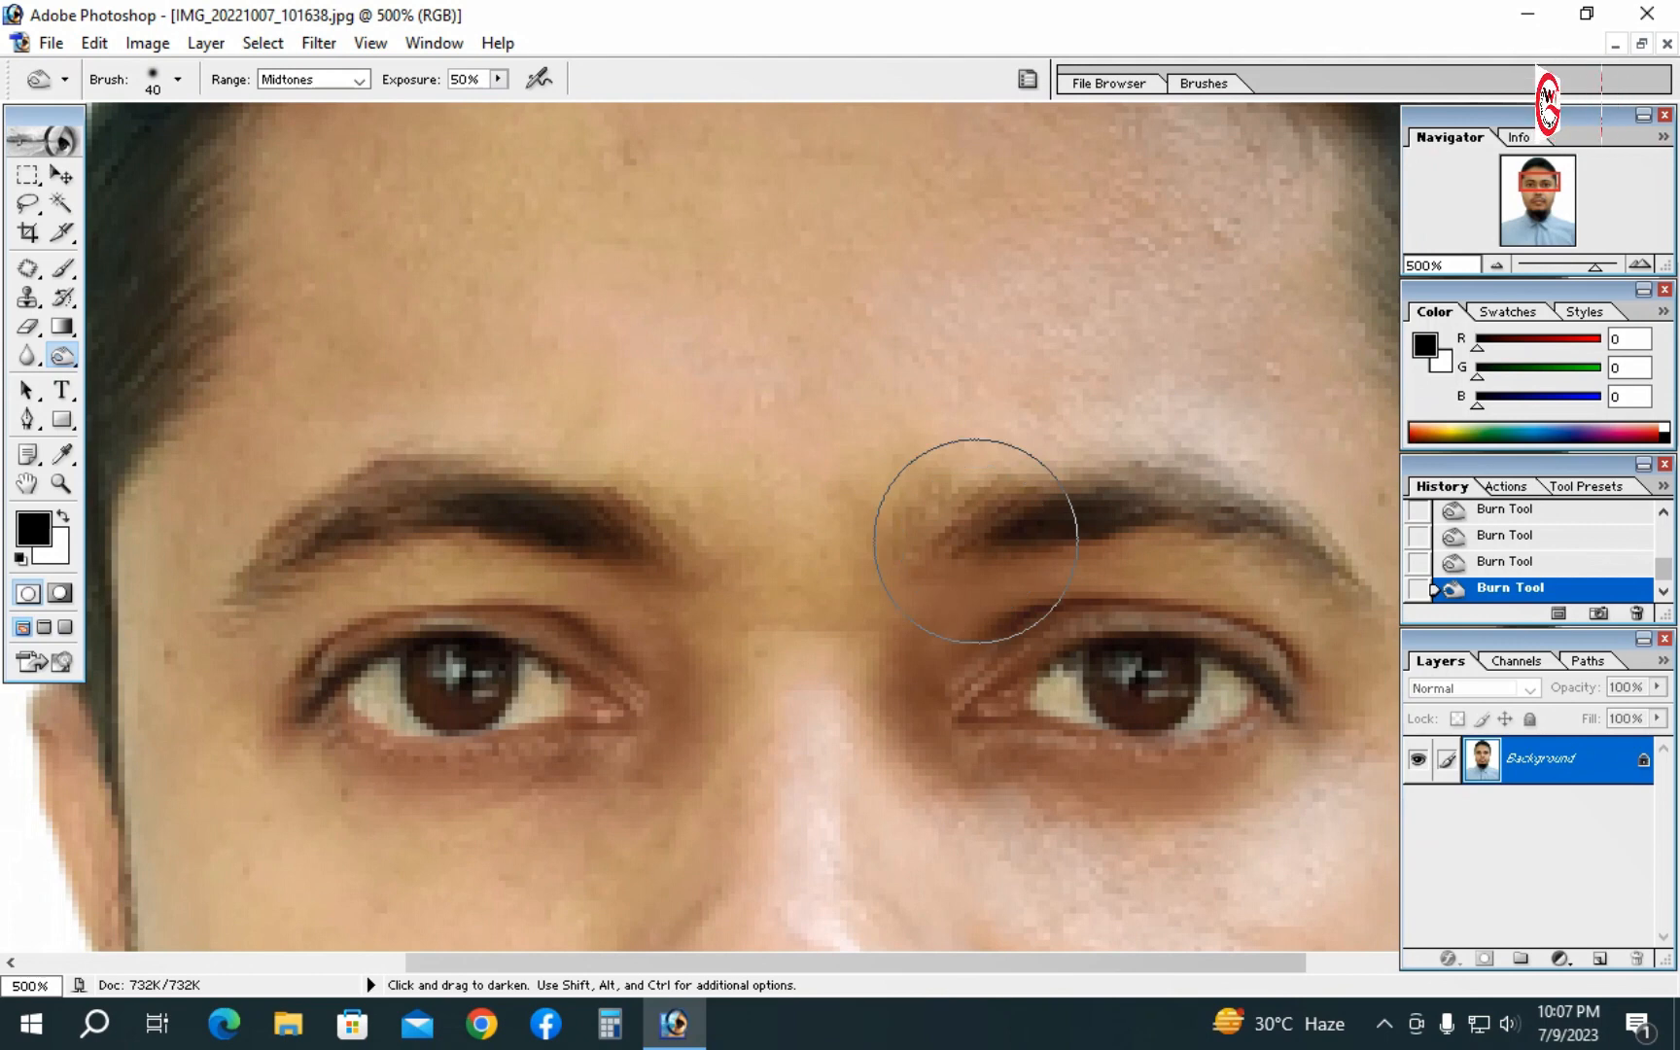
- Zoom out step by step to review the whole retouched photo
key("bracketleft")
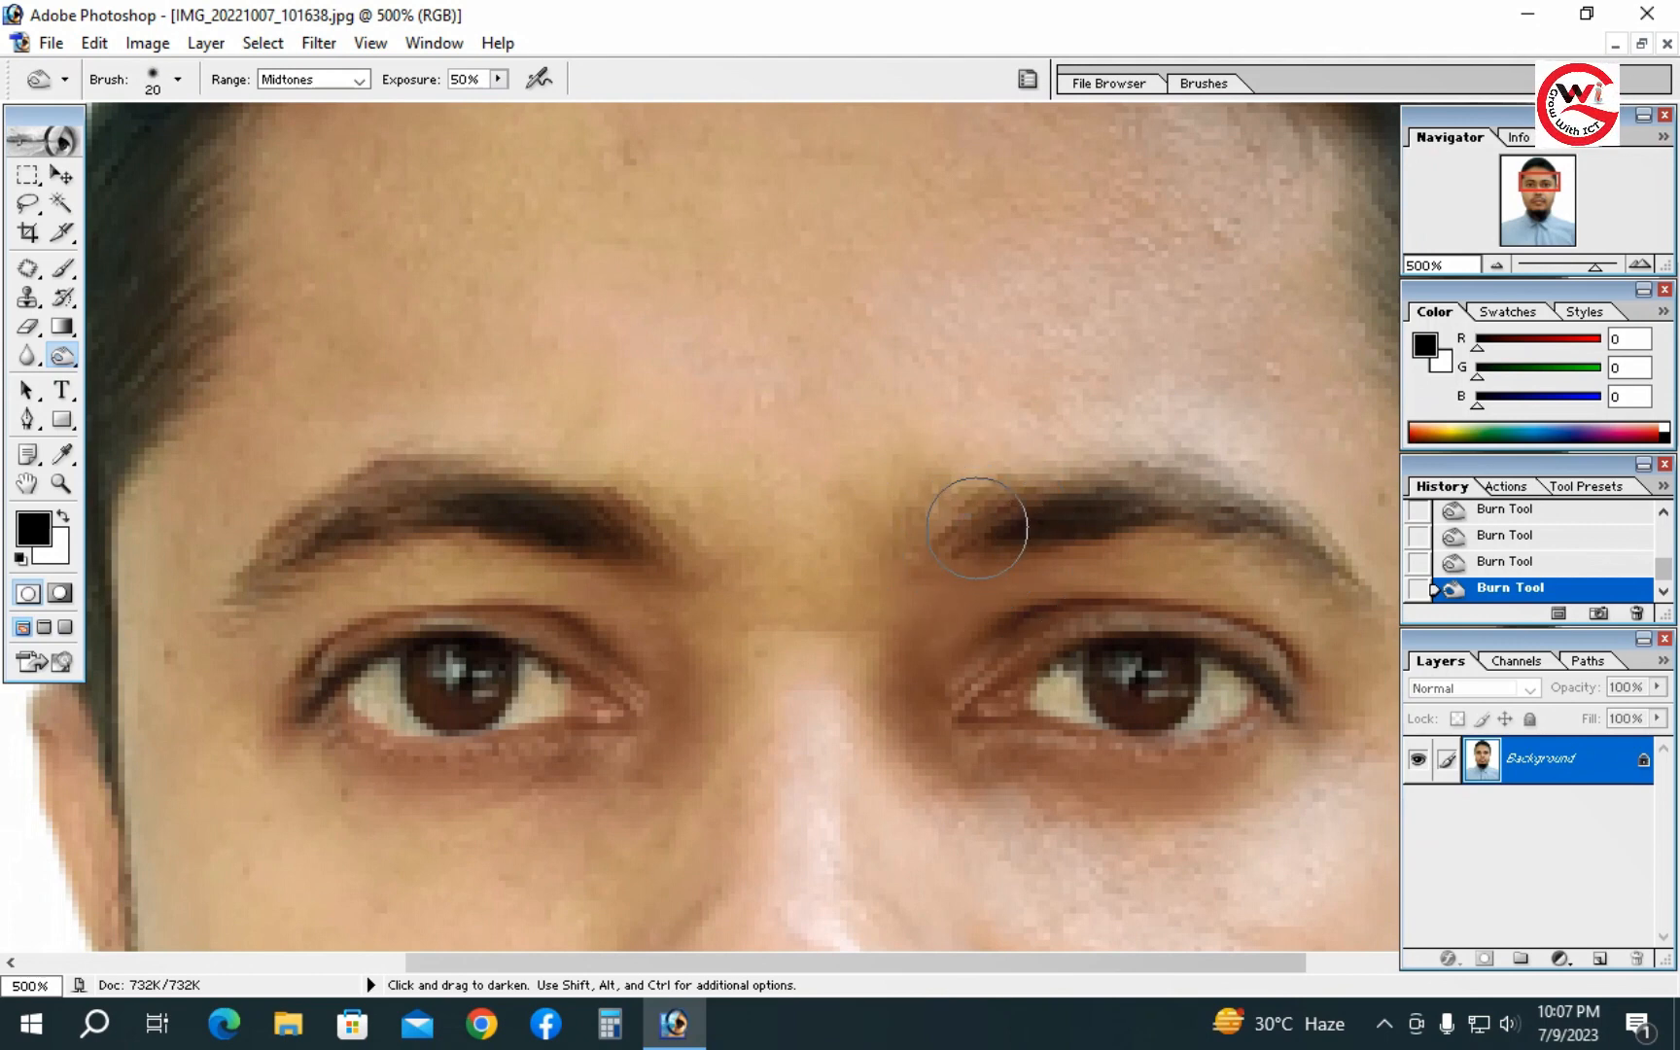
key("bracketright")
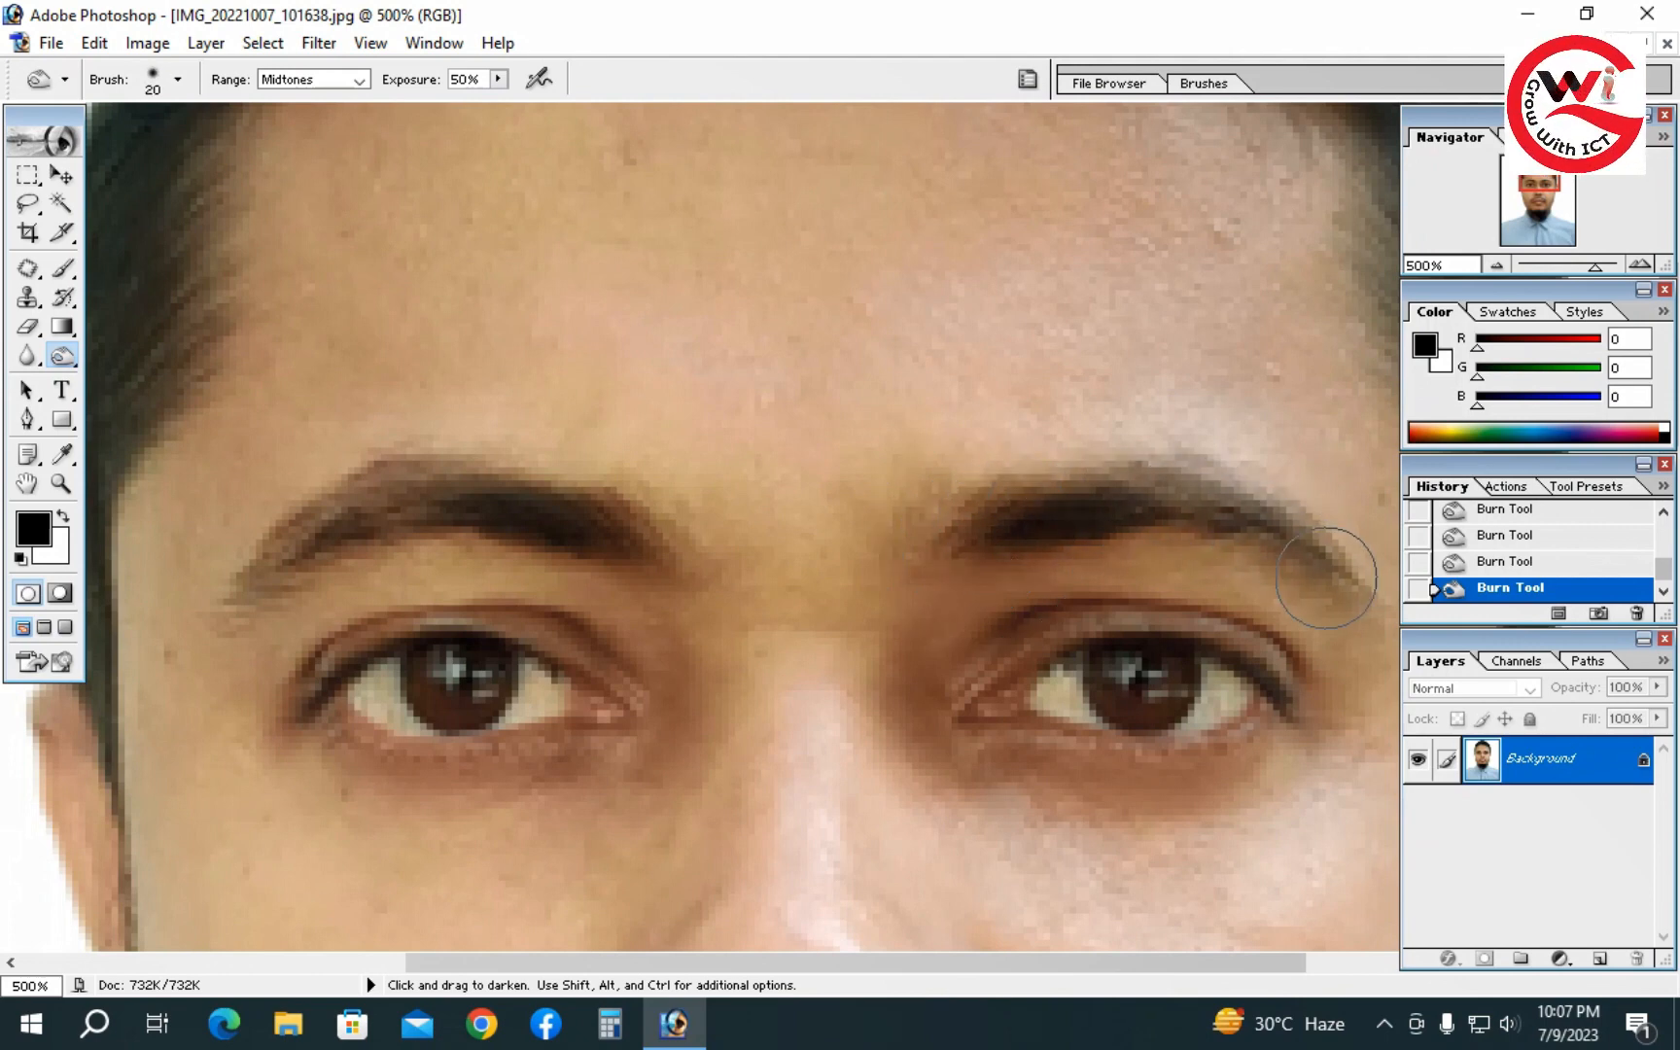
mouse_move(793, 629)
left_mouse_down()
mouse_move(570, 564)
mouse_move(1065, 600)
left_mouse_up()
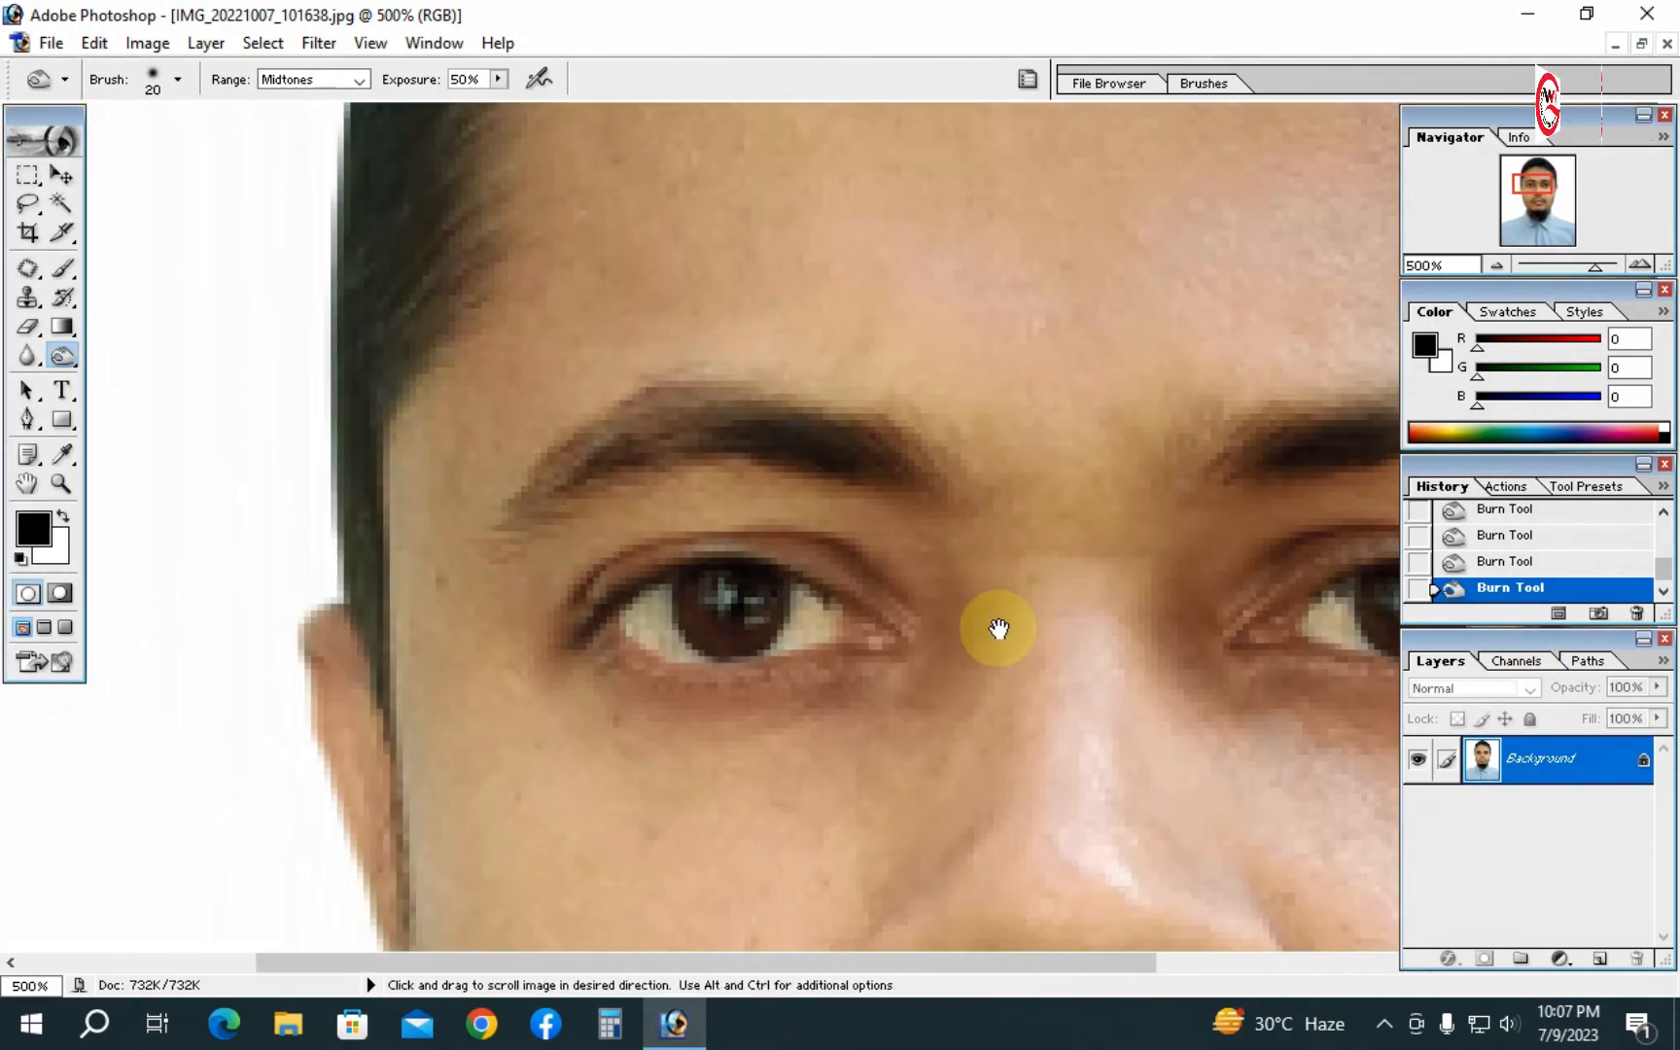
left_click_drag(1255, 606, 808, 630)
left_click(808, 614, "alt")
left_click(807, 615, "alt")
left_click(799, 514, "alt")
left_click(799, 510, "alt")
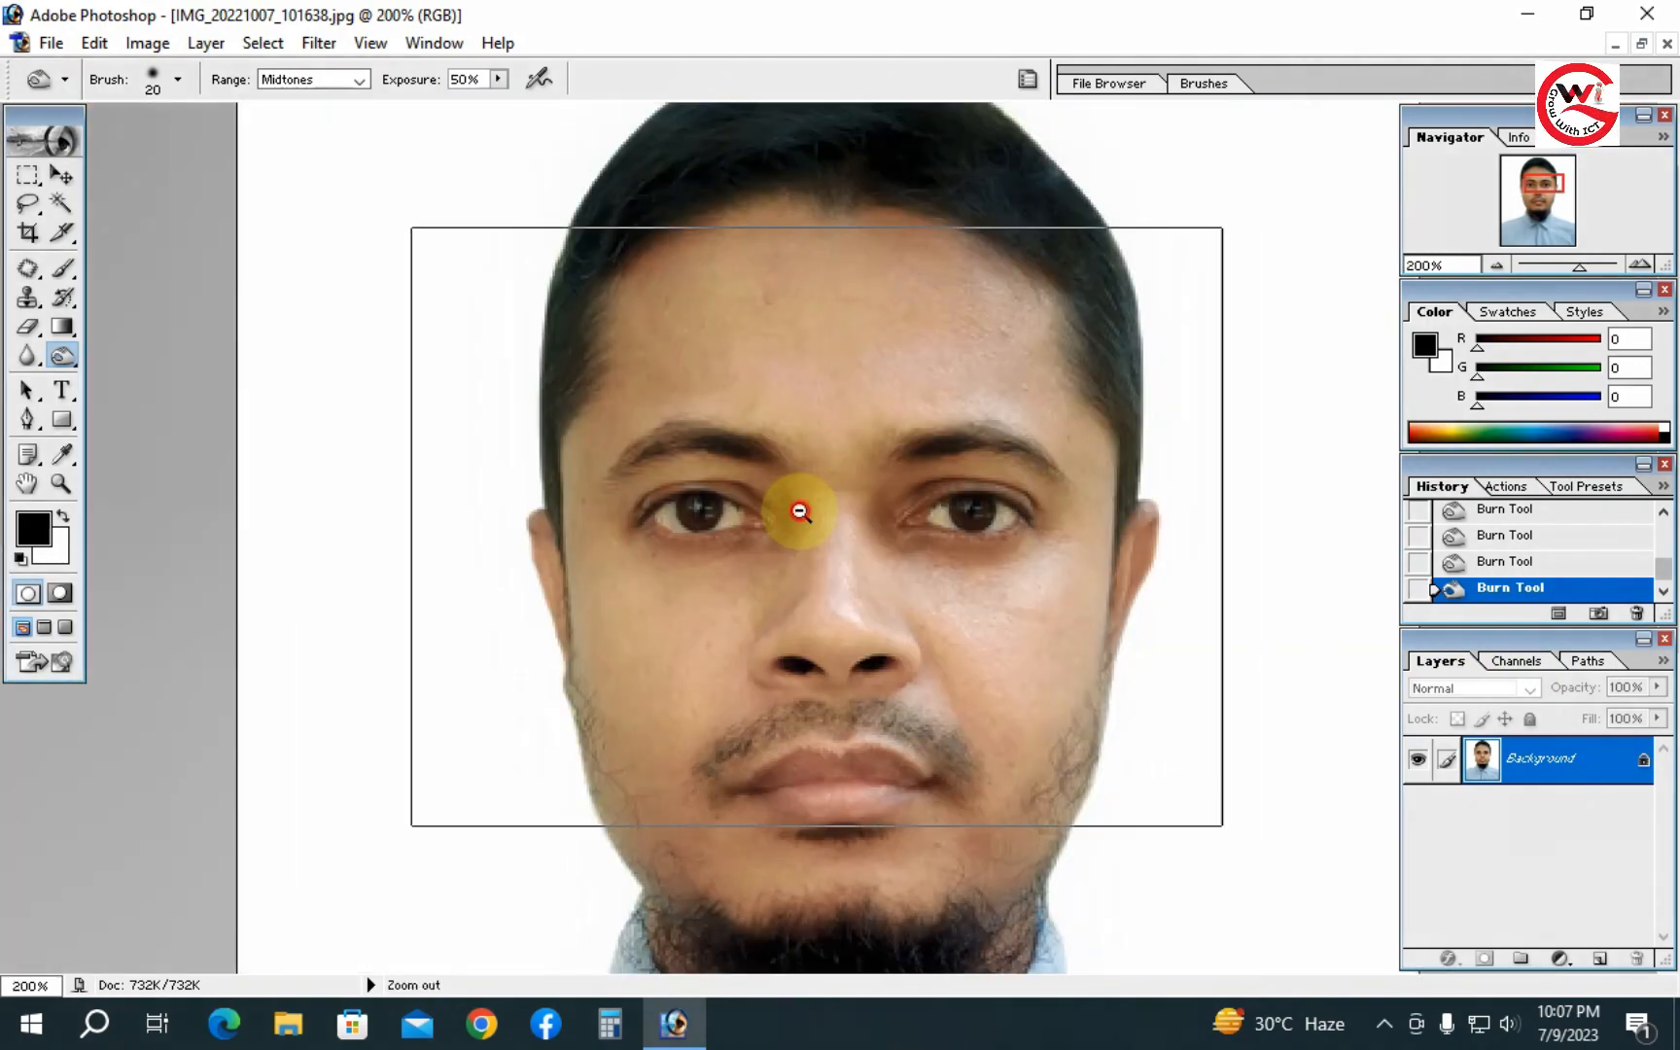
left_click(799, 506, "alt")
left_click(799, 505, "alt")
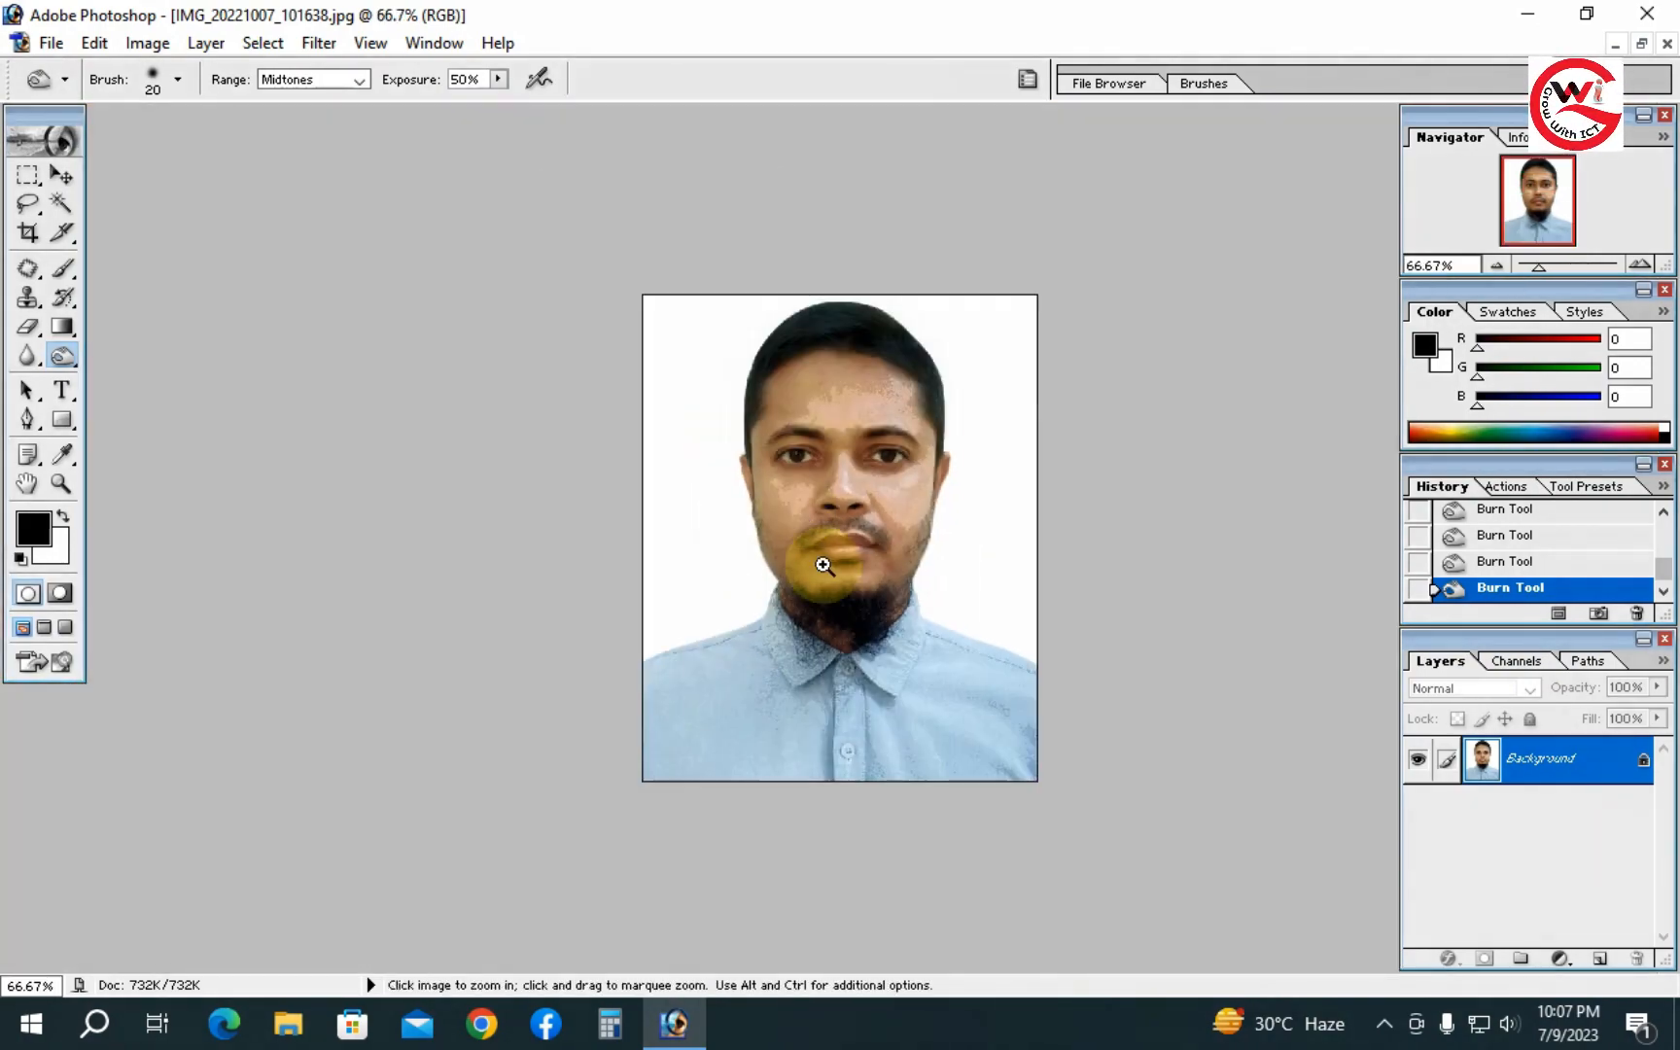
left_click(824, 566)
left_click(822, 563)
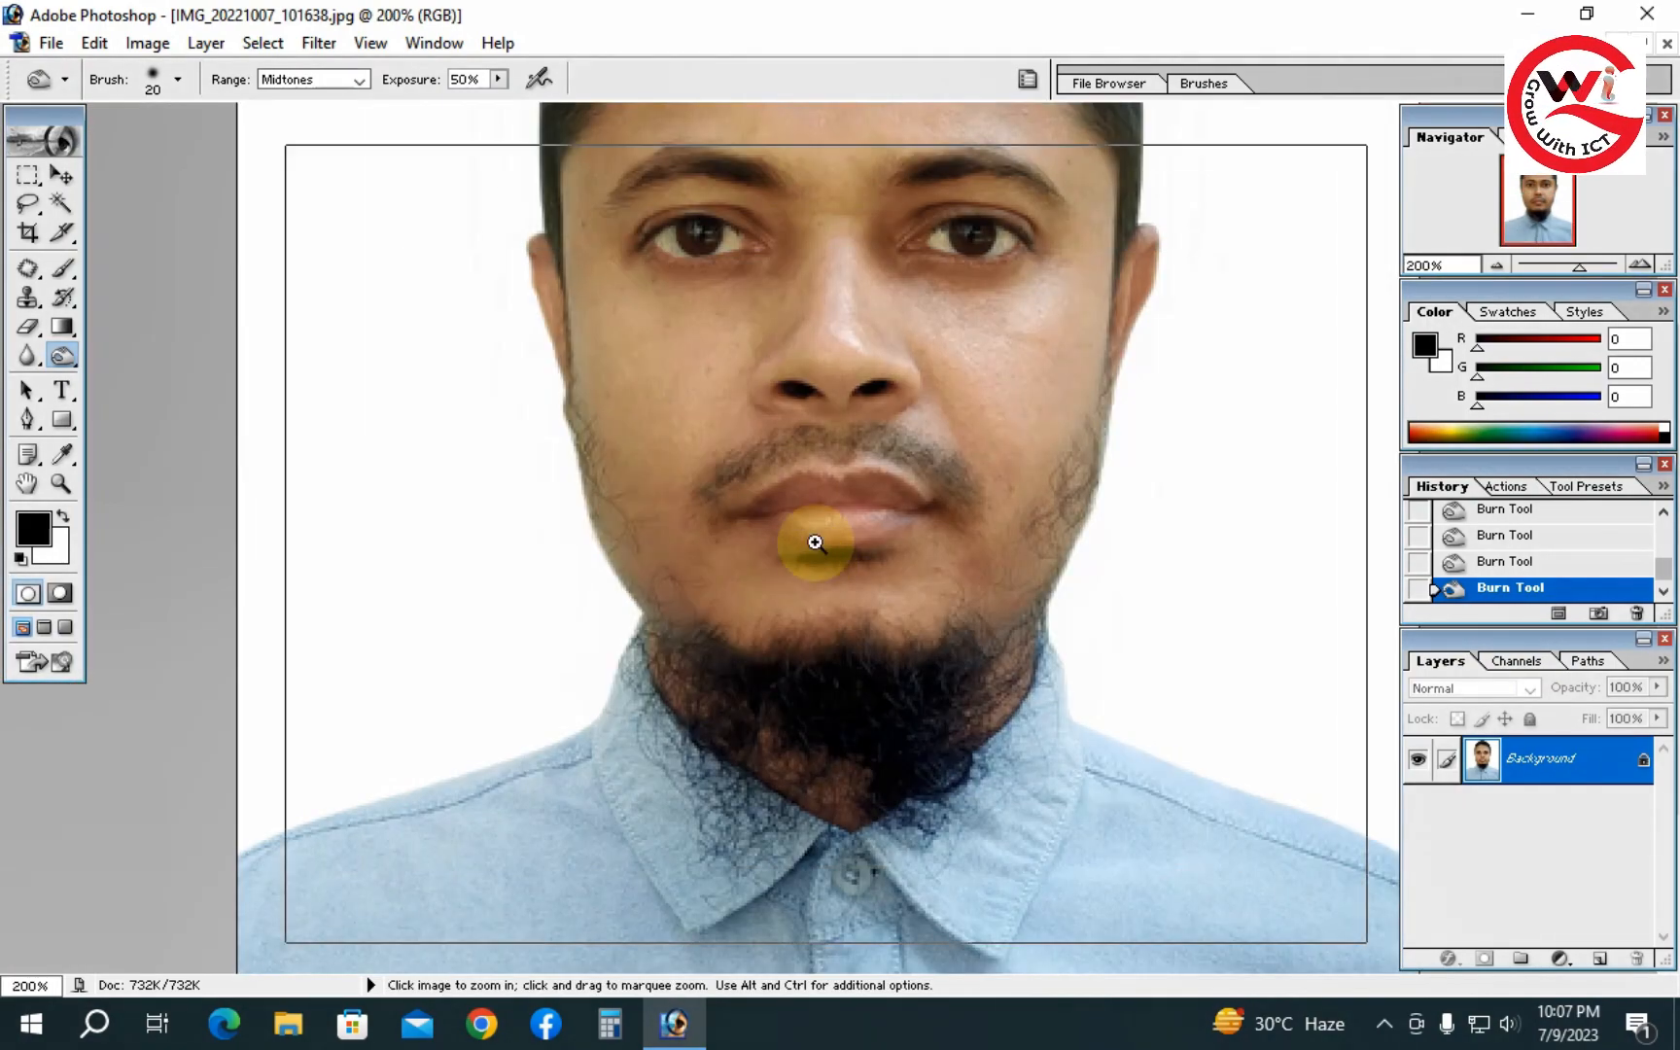
left_click(817, 549)
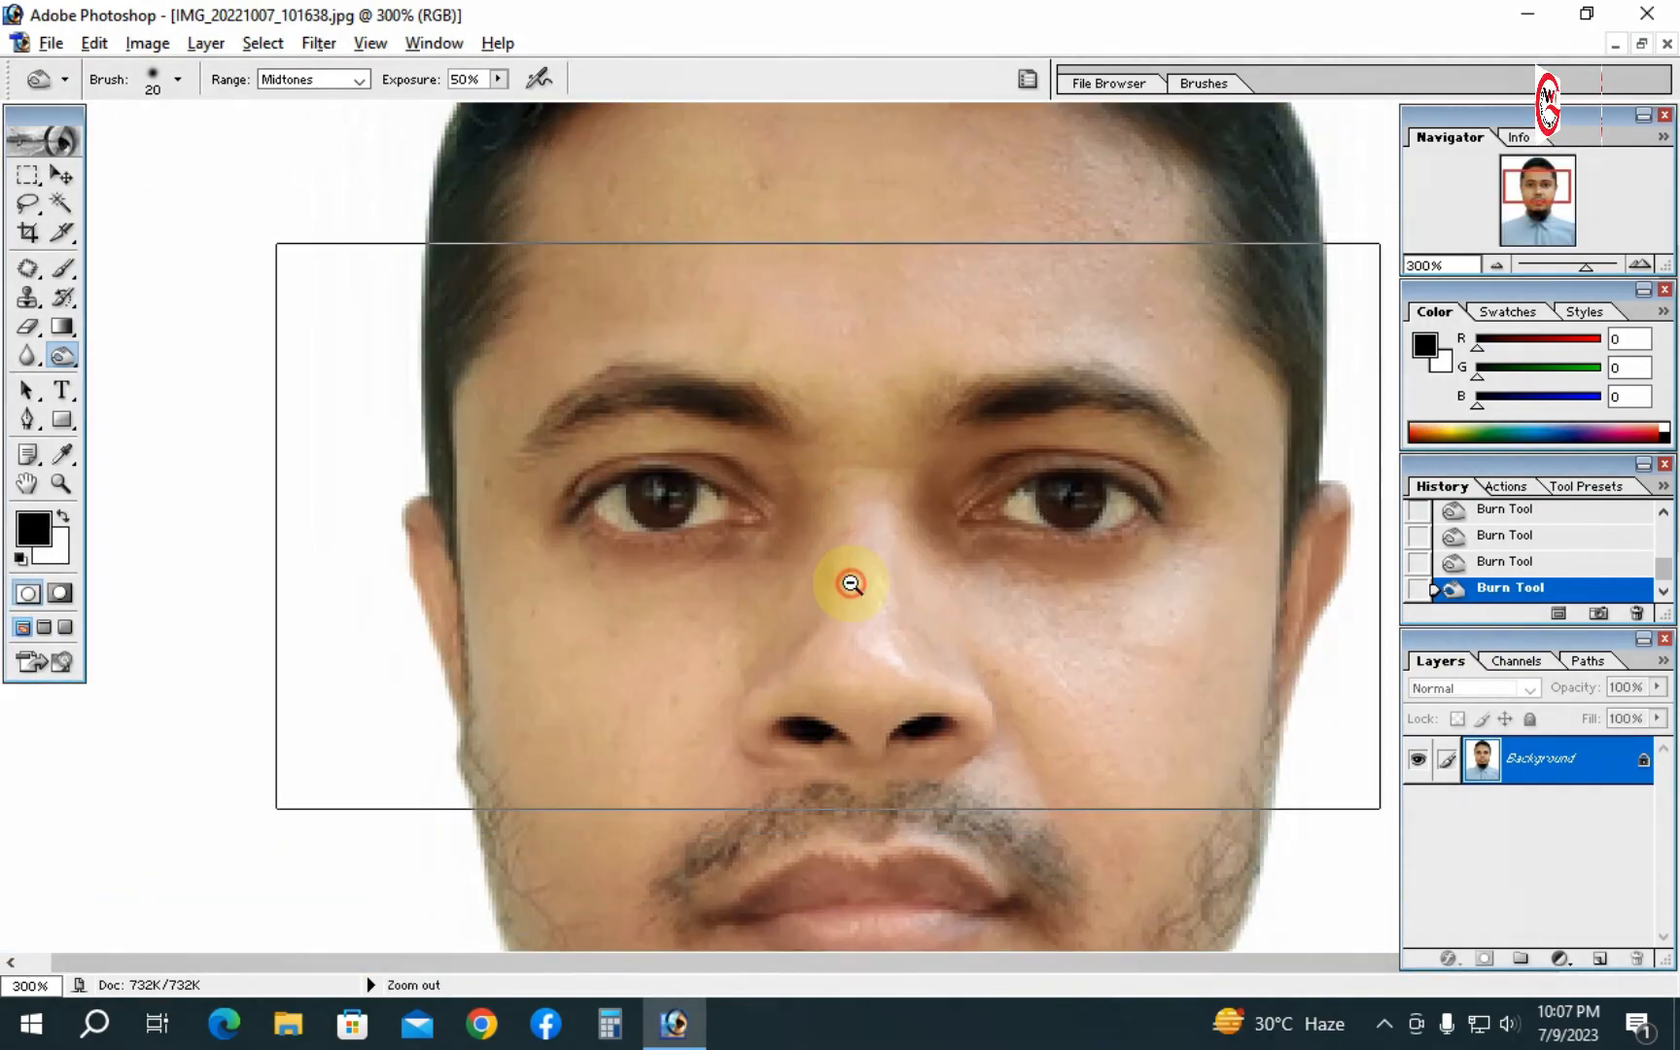
left_click(850, 584, "alt")
left_click(851, 583, "alt")
left_click(850, 583, "alt")
left_click(851, 583, "alt")
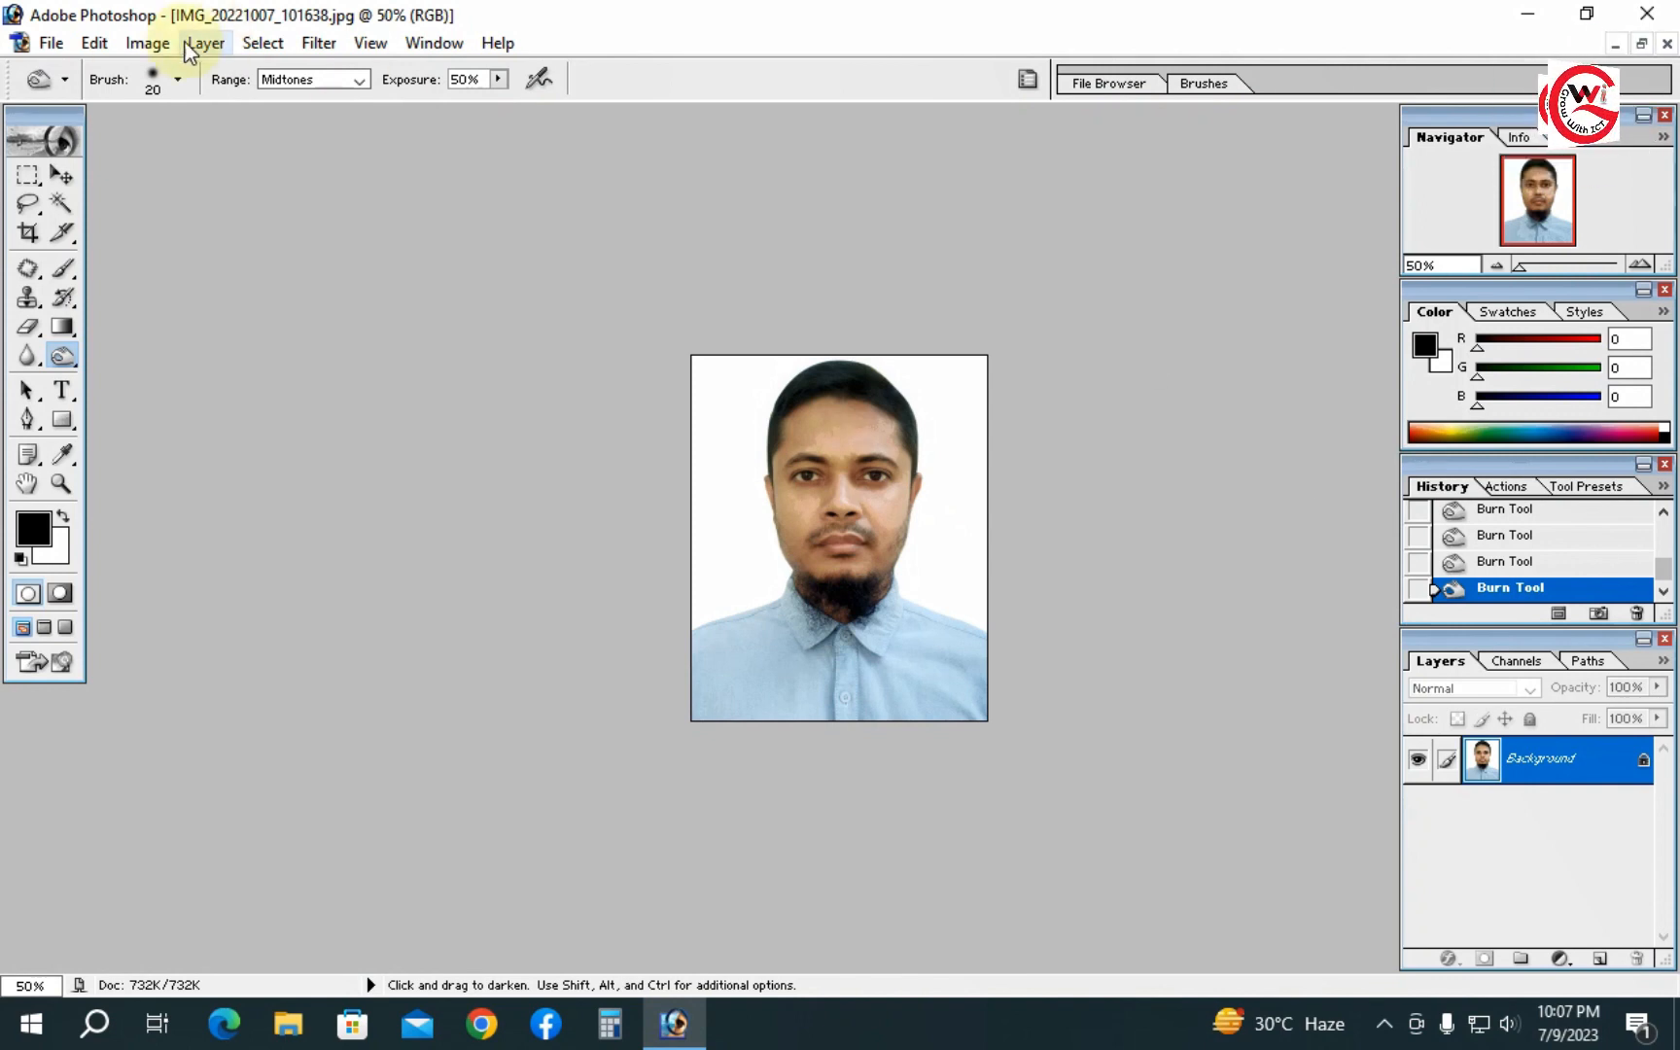
- Save the photo as a JPEG, keeping the High quality option
key("ctrl+s")
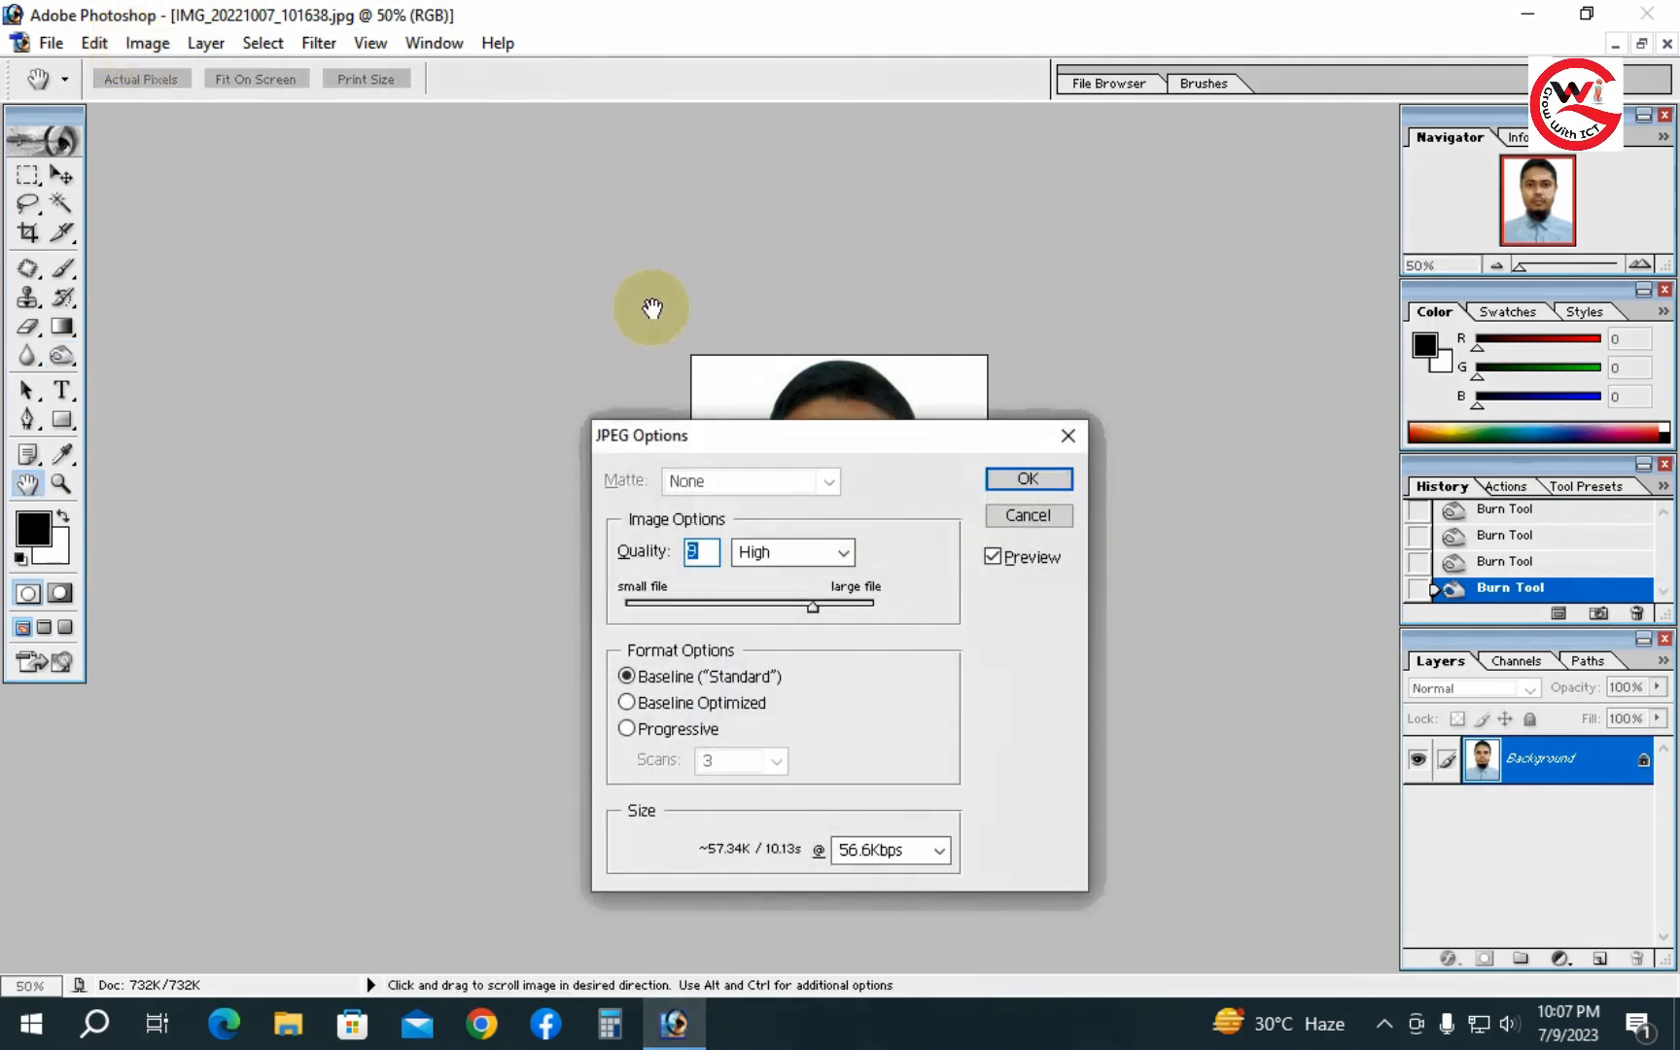
left_click(1048, 486)
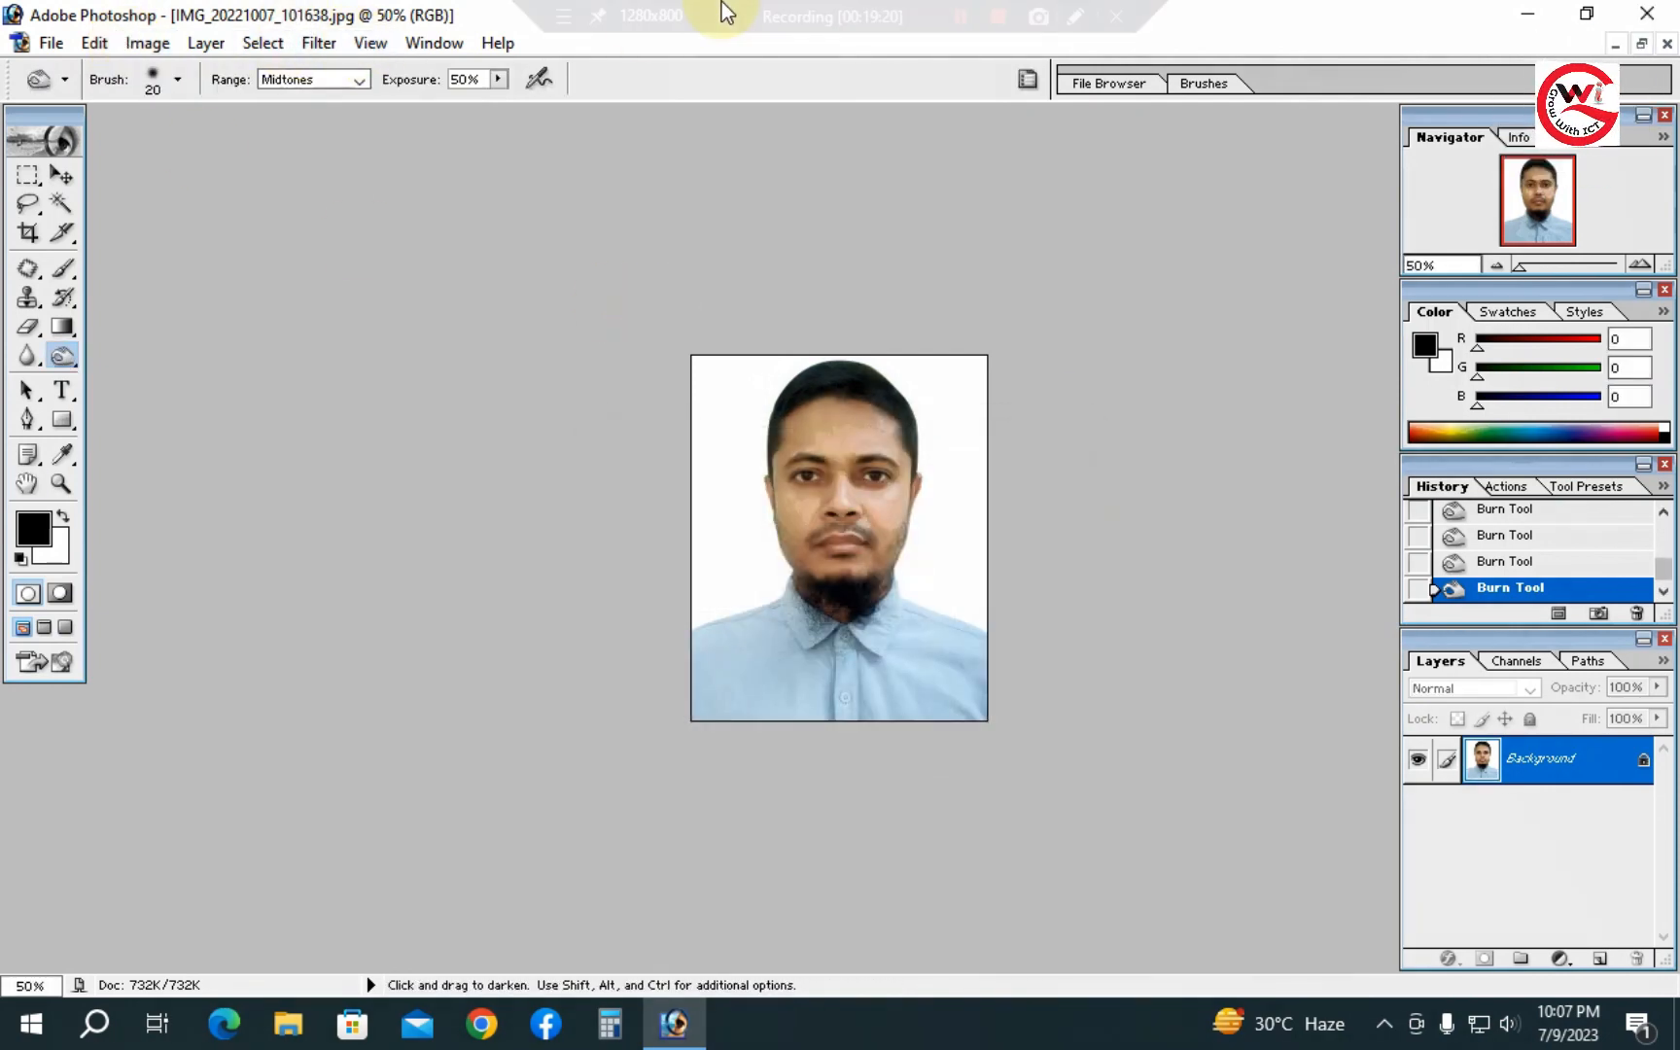
mouse_move(848, 3)
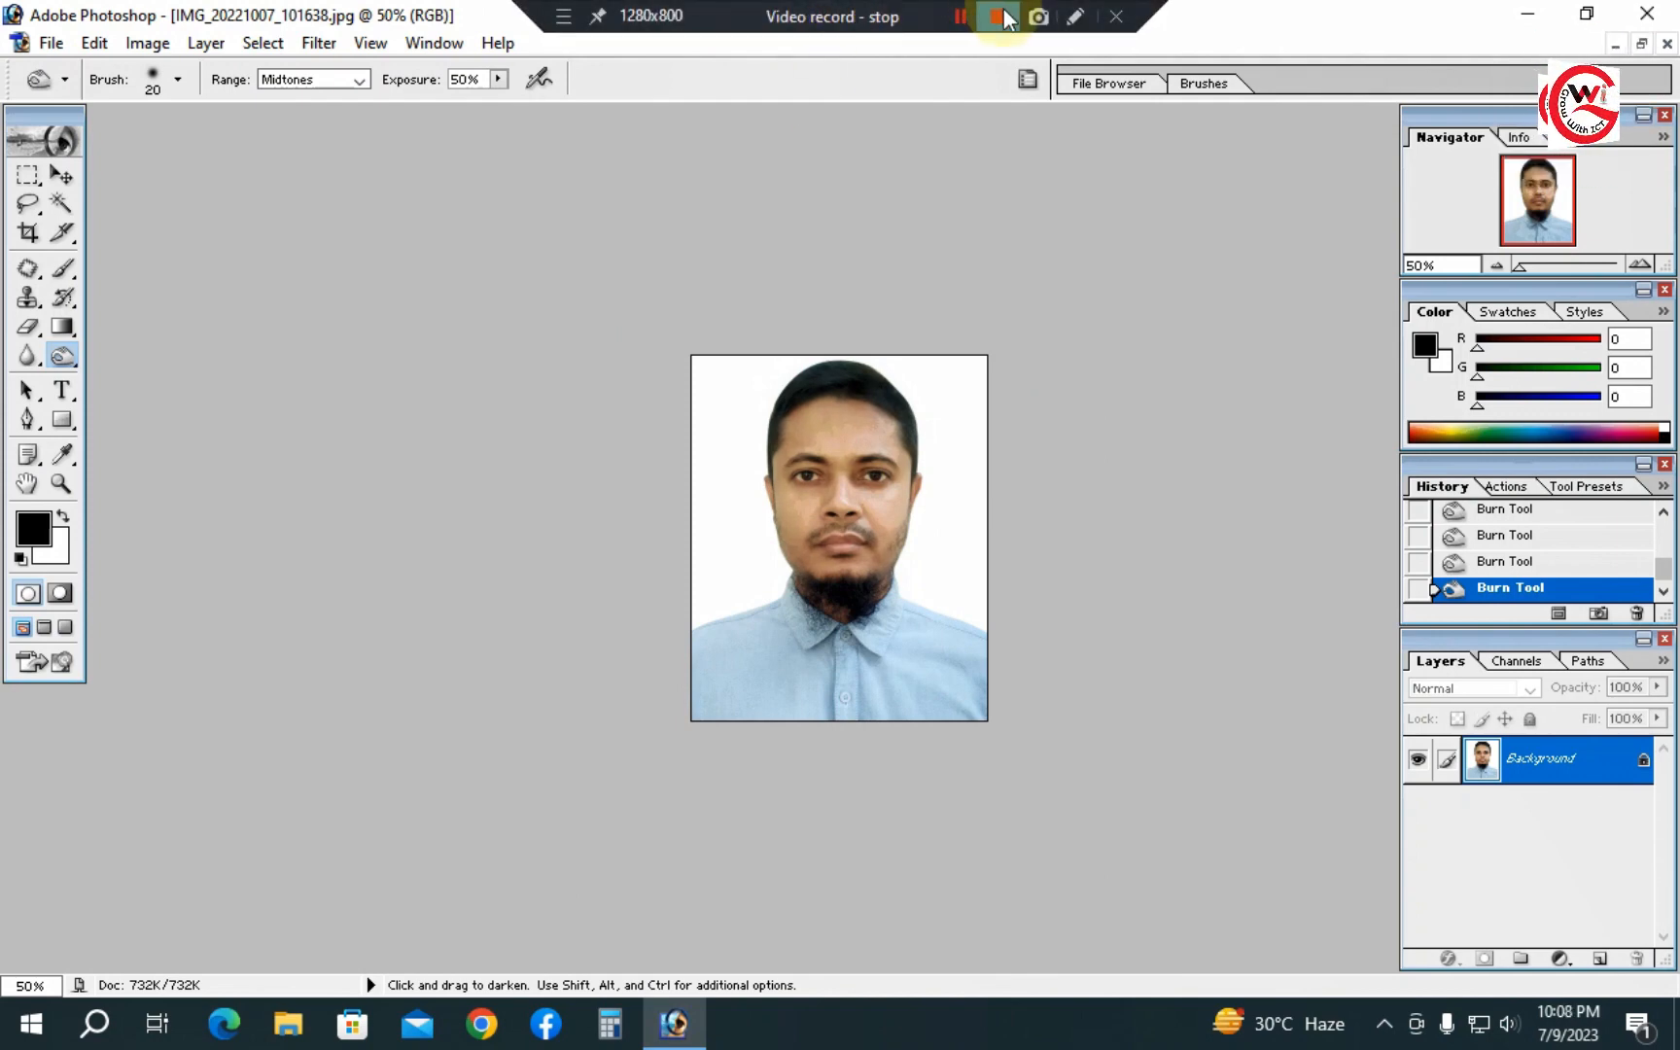
left_click(999, 14)
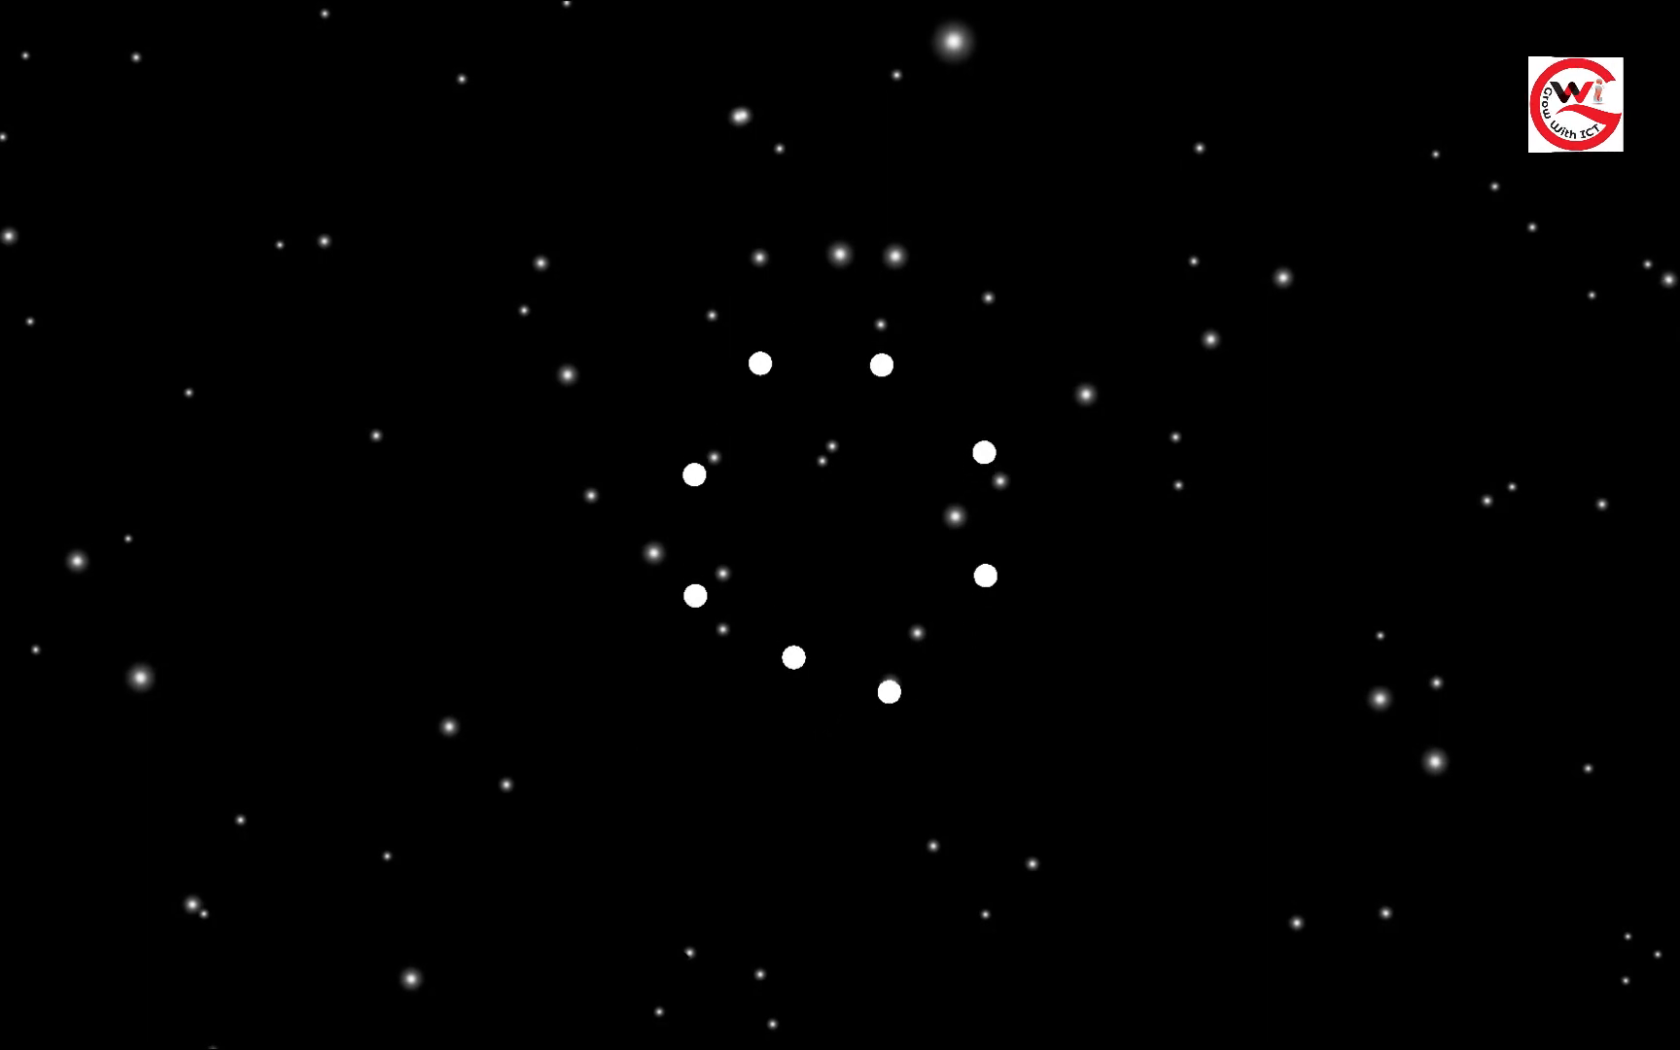